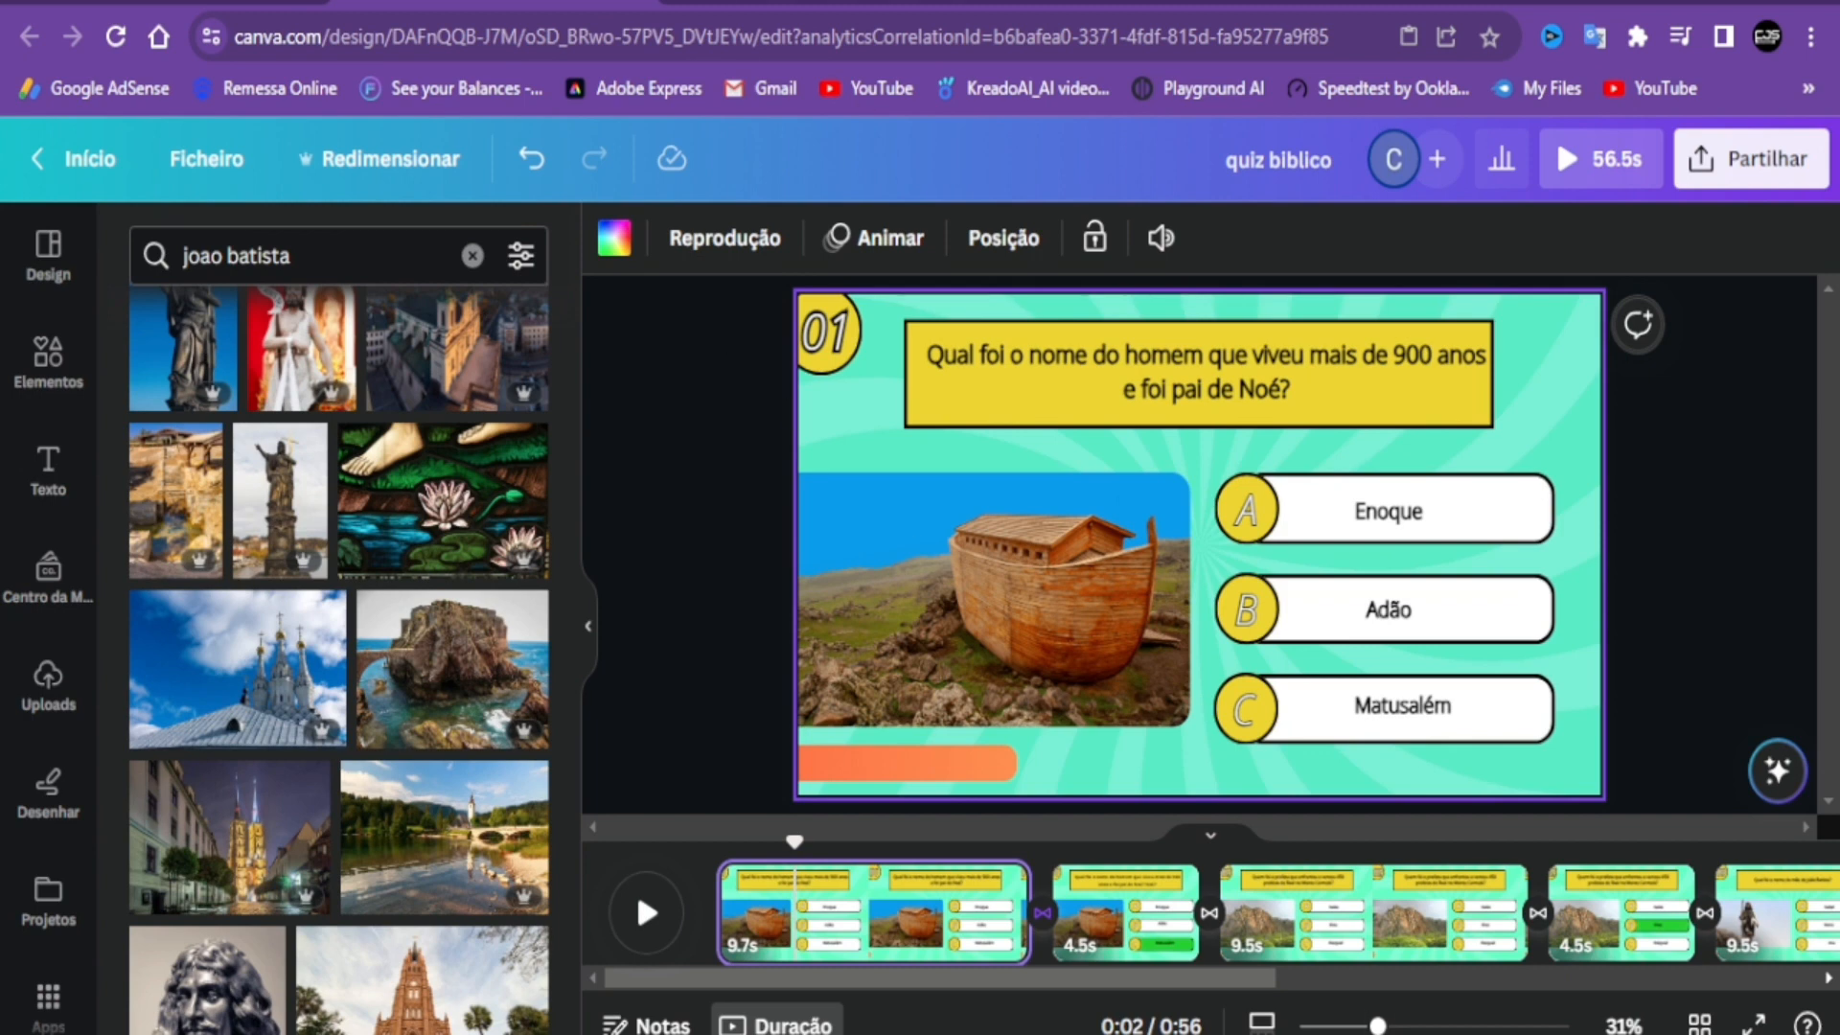
Switch to YouTube and show the header of the Bíblia Aberta Online channel's videos page.
key(ctrl+shift+Tab)
click(490, 3)
key(ctrl+shift+Tab)
scroll(682, 714, up, 10)
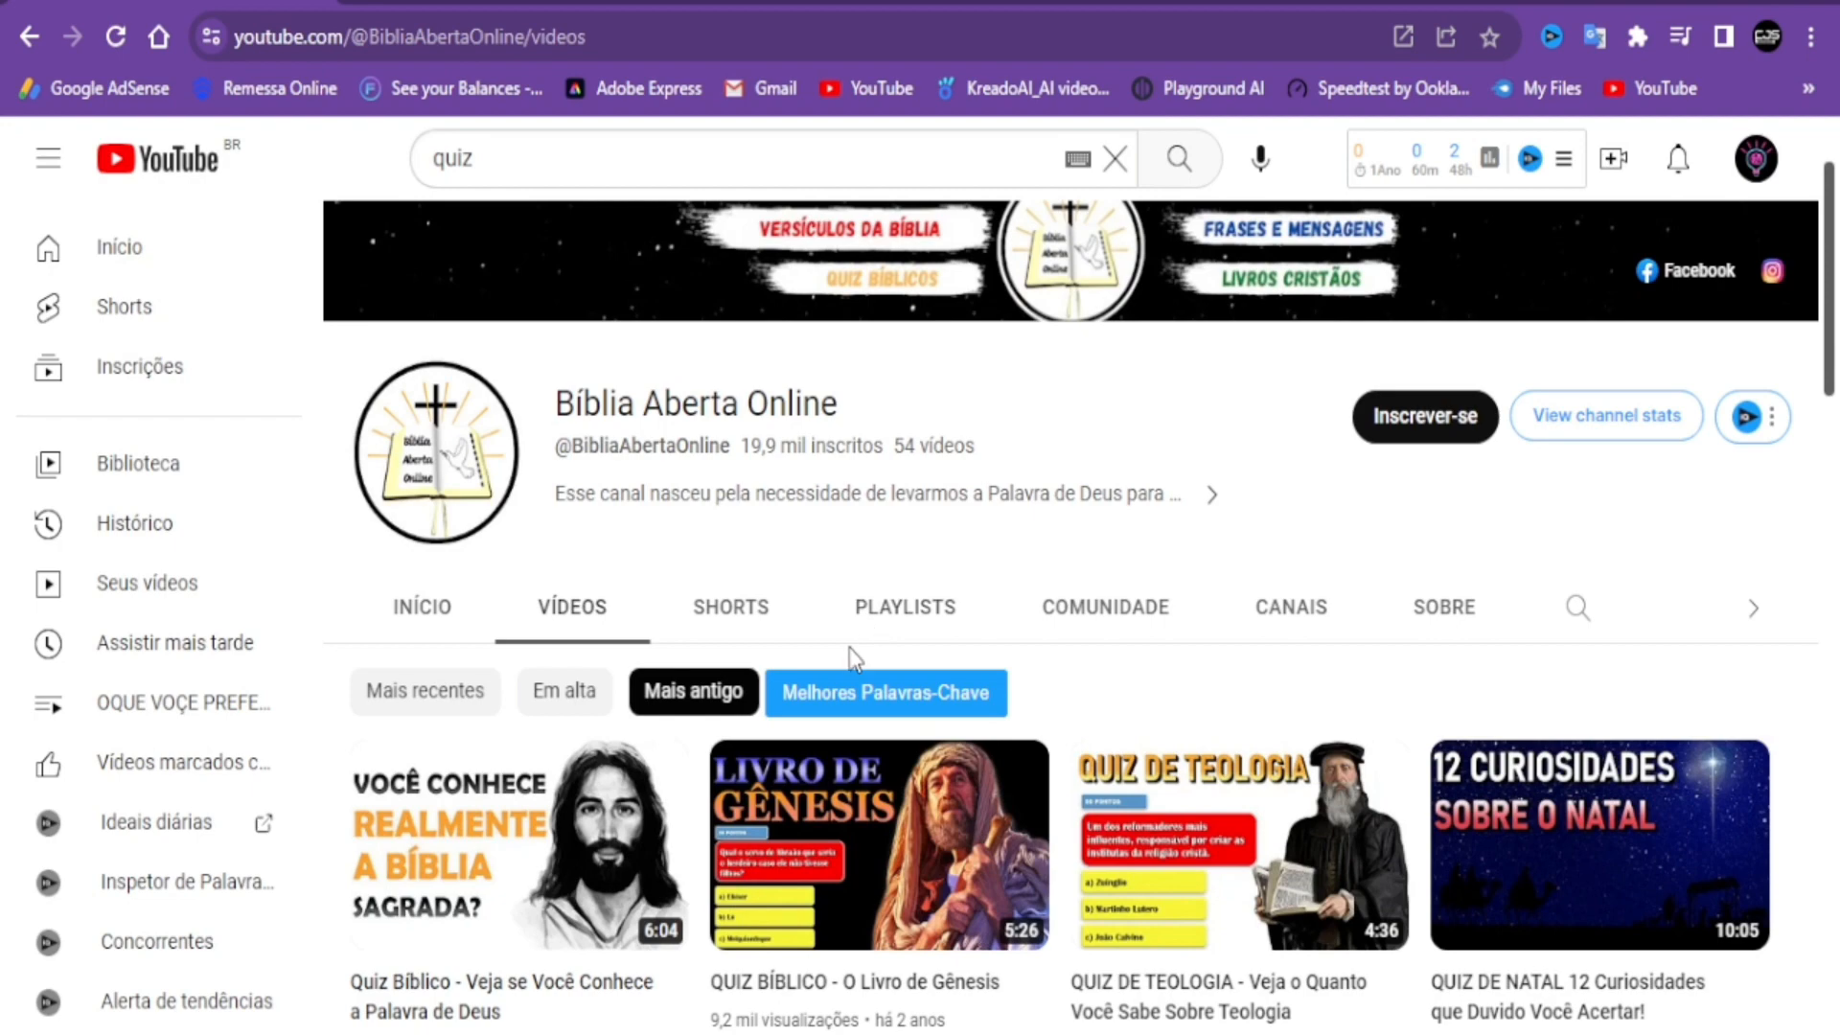
Examine the titles, thumbnails and view counts of the channel's quiz videos from the oldest to the most recent.
scroll(854, 659, down, 5)
scroll(860, 741, up, 2)
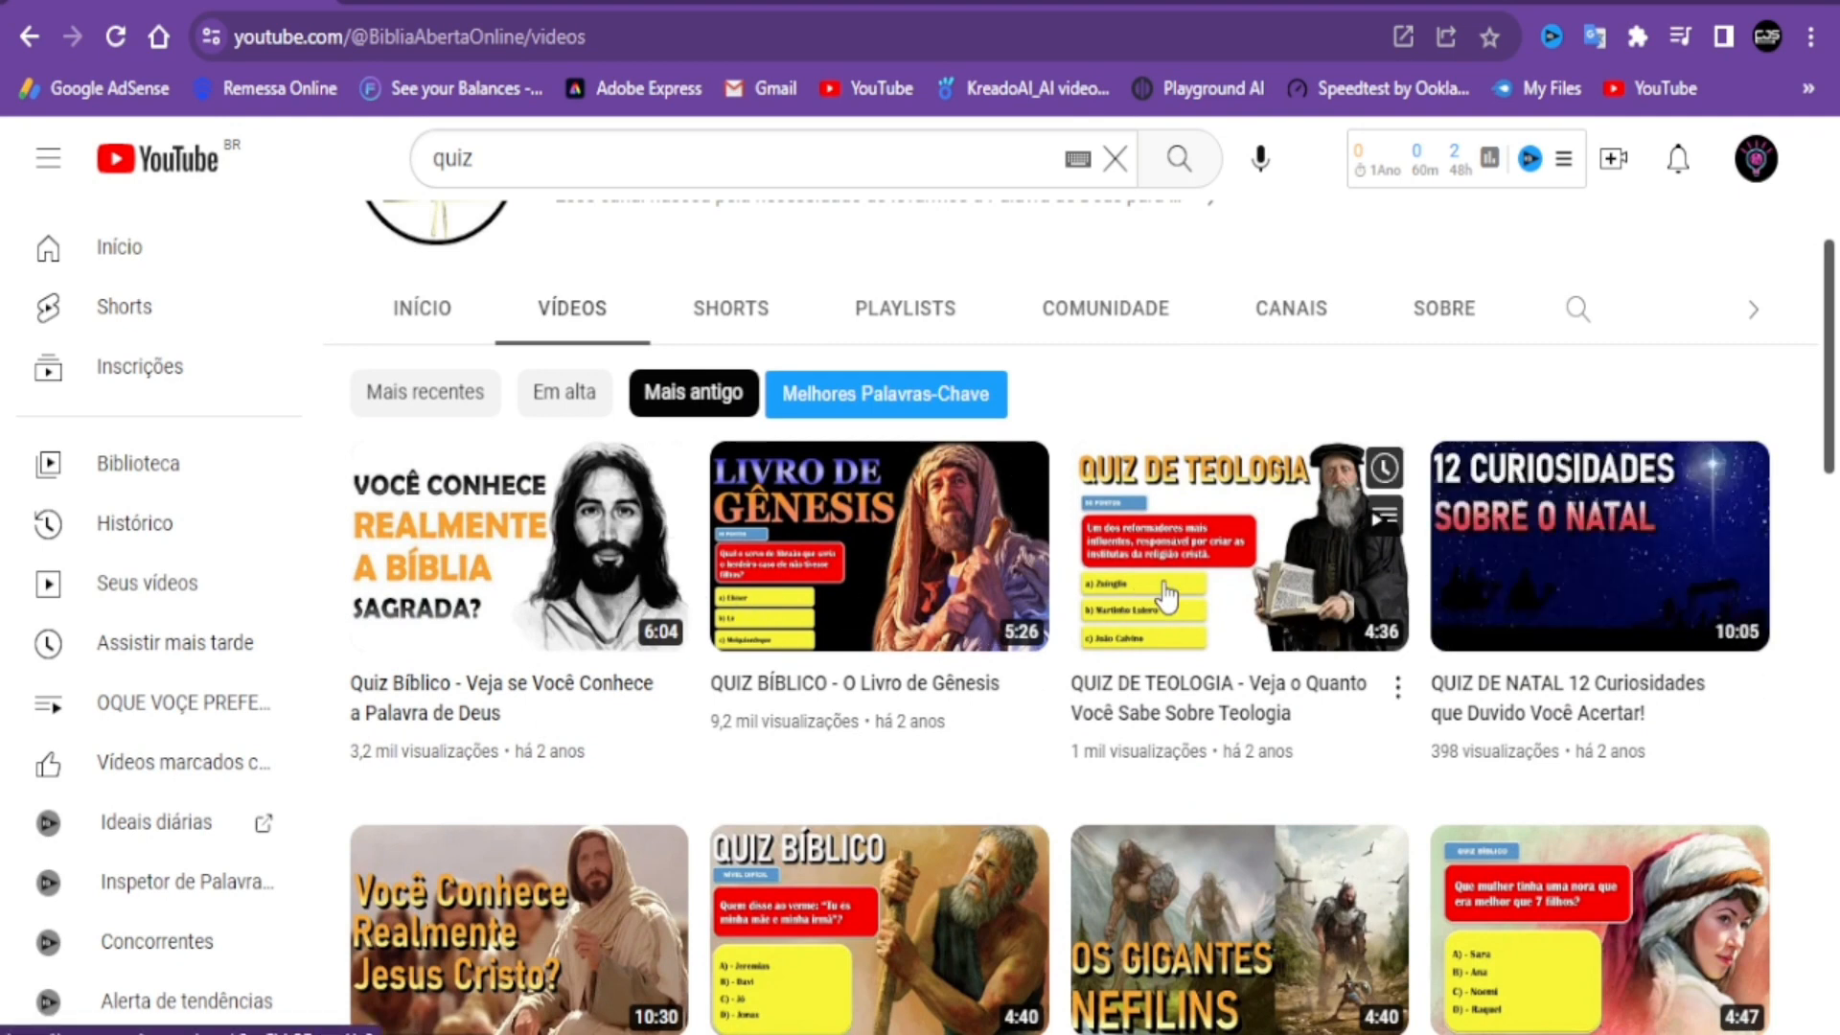
scroll(1068, 680, down, 2)
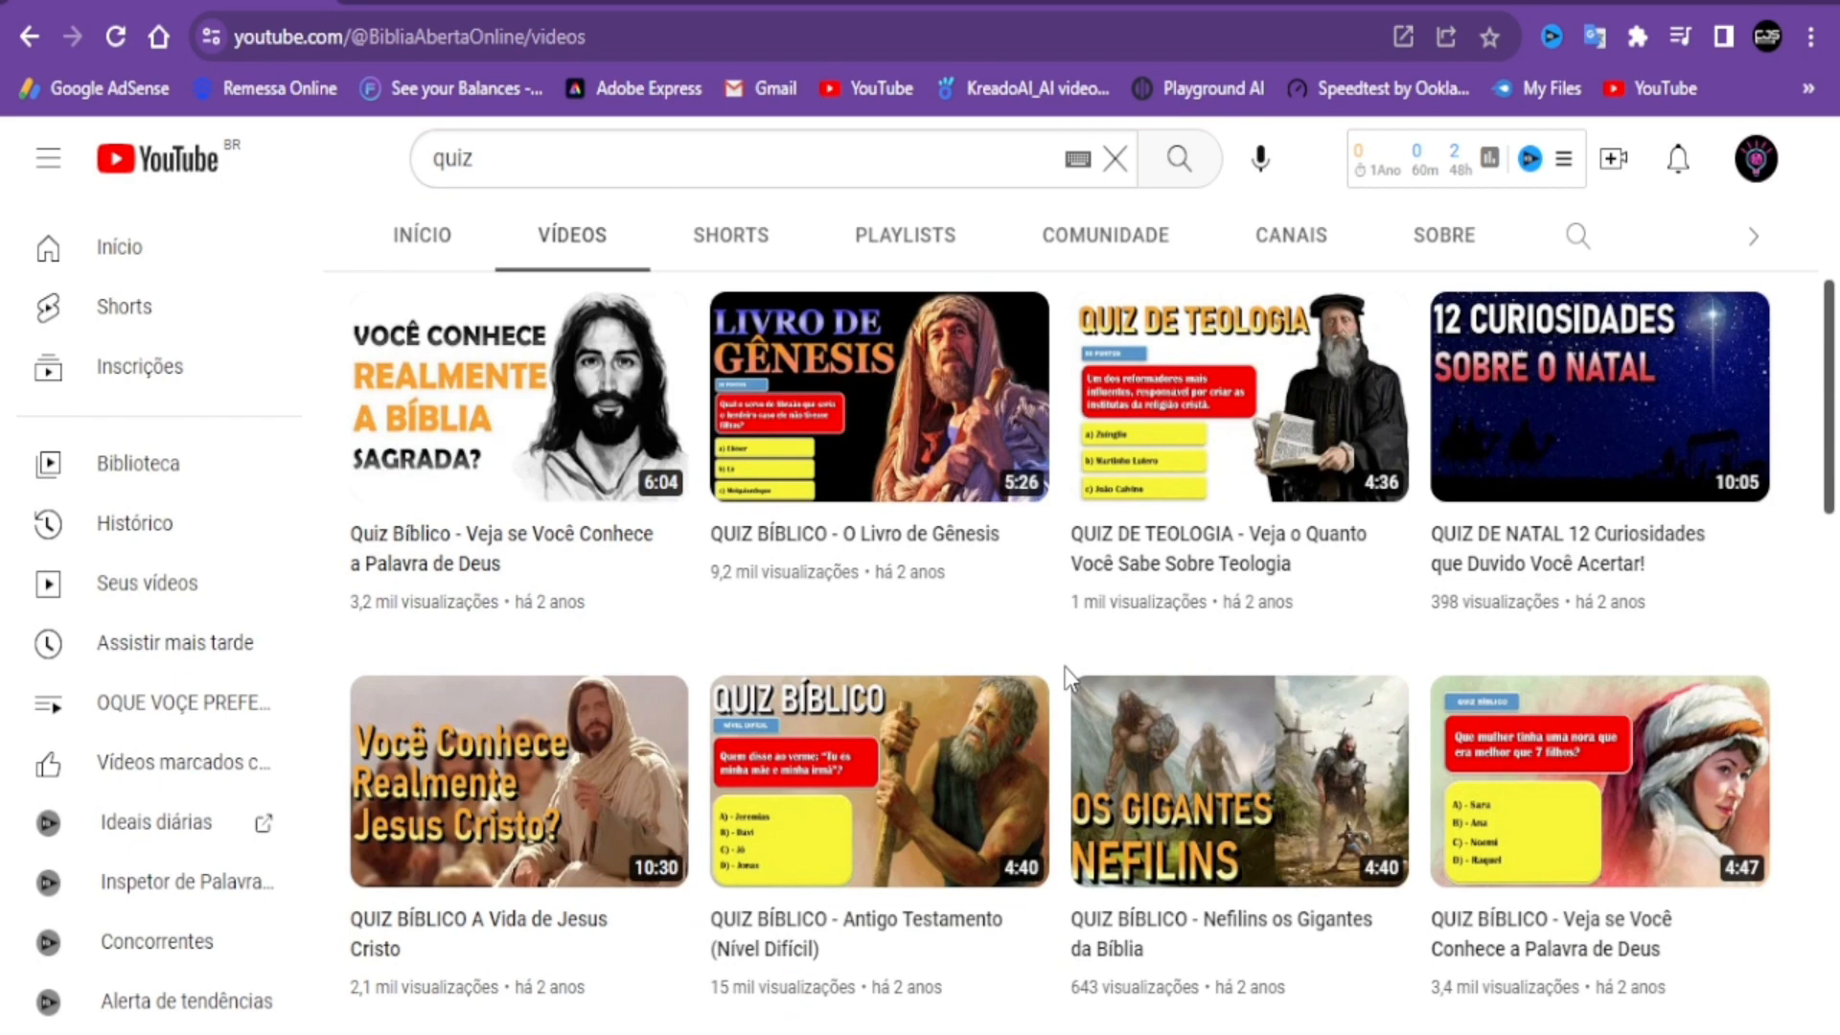
scroll(1066, 668, down, 2)
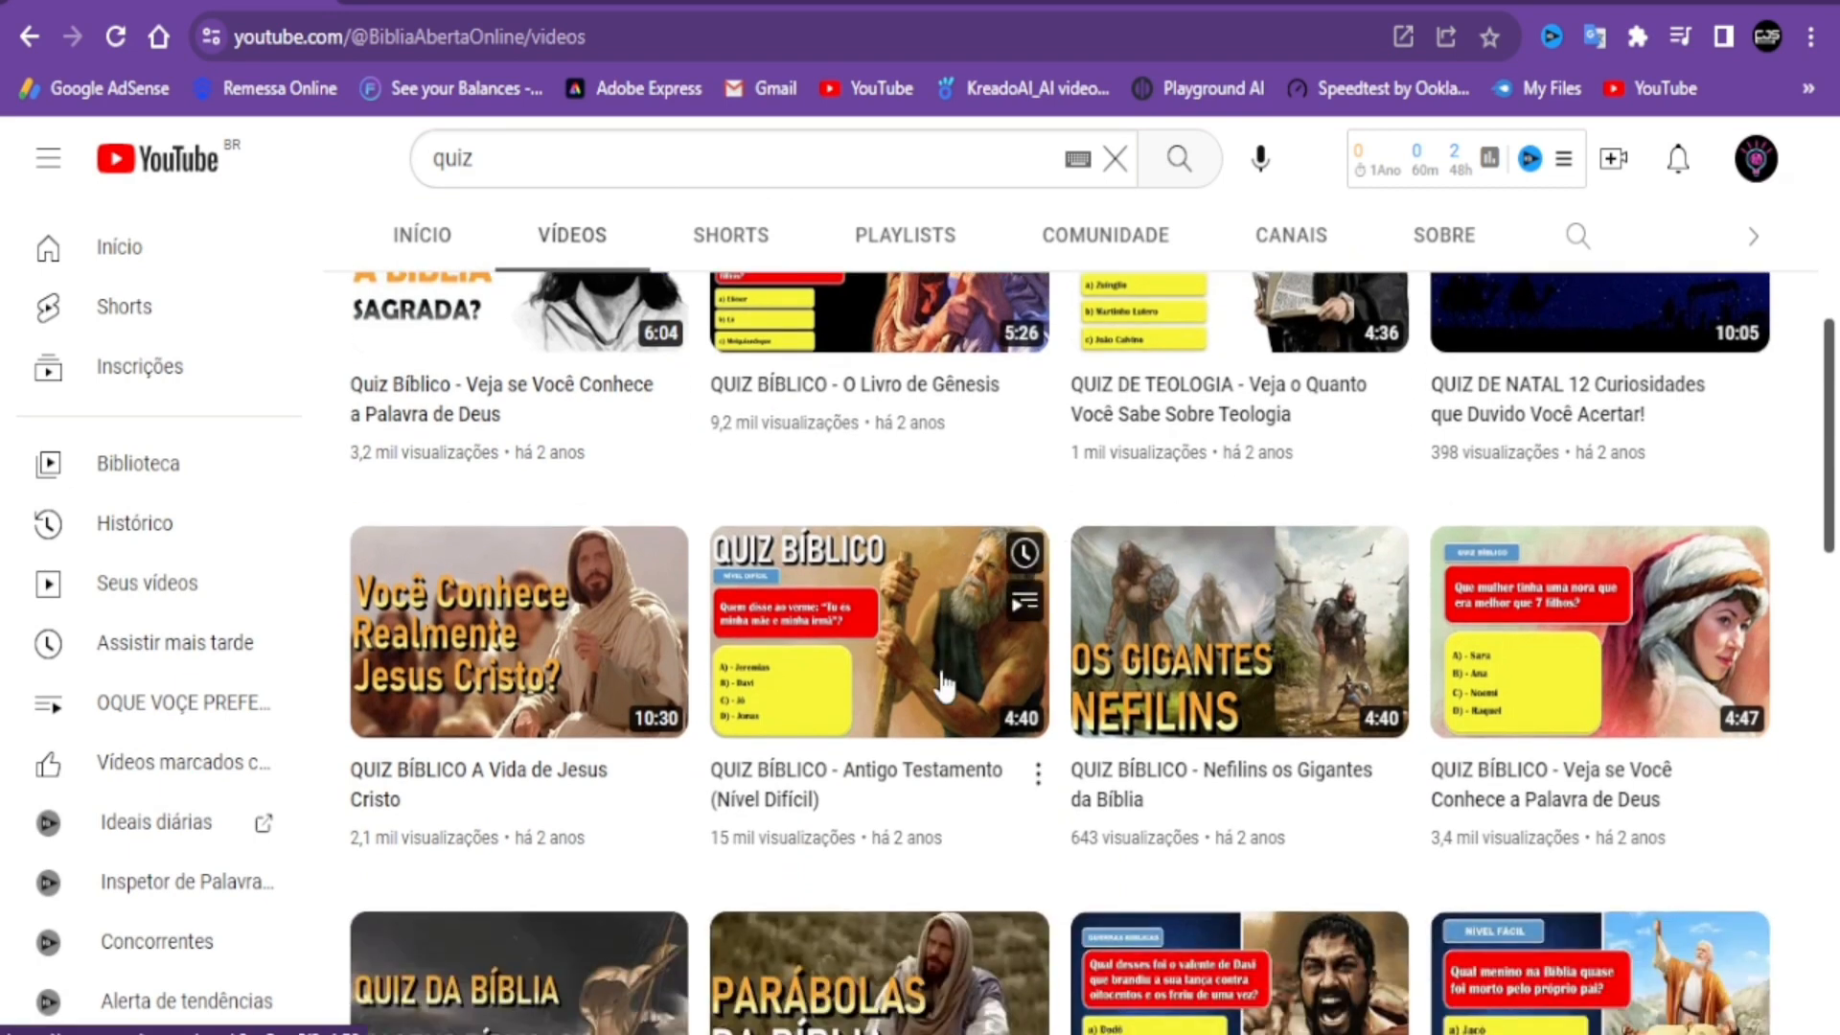
scroll(638, 816, down, 2)
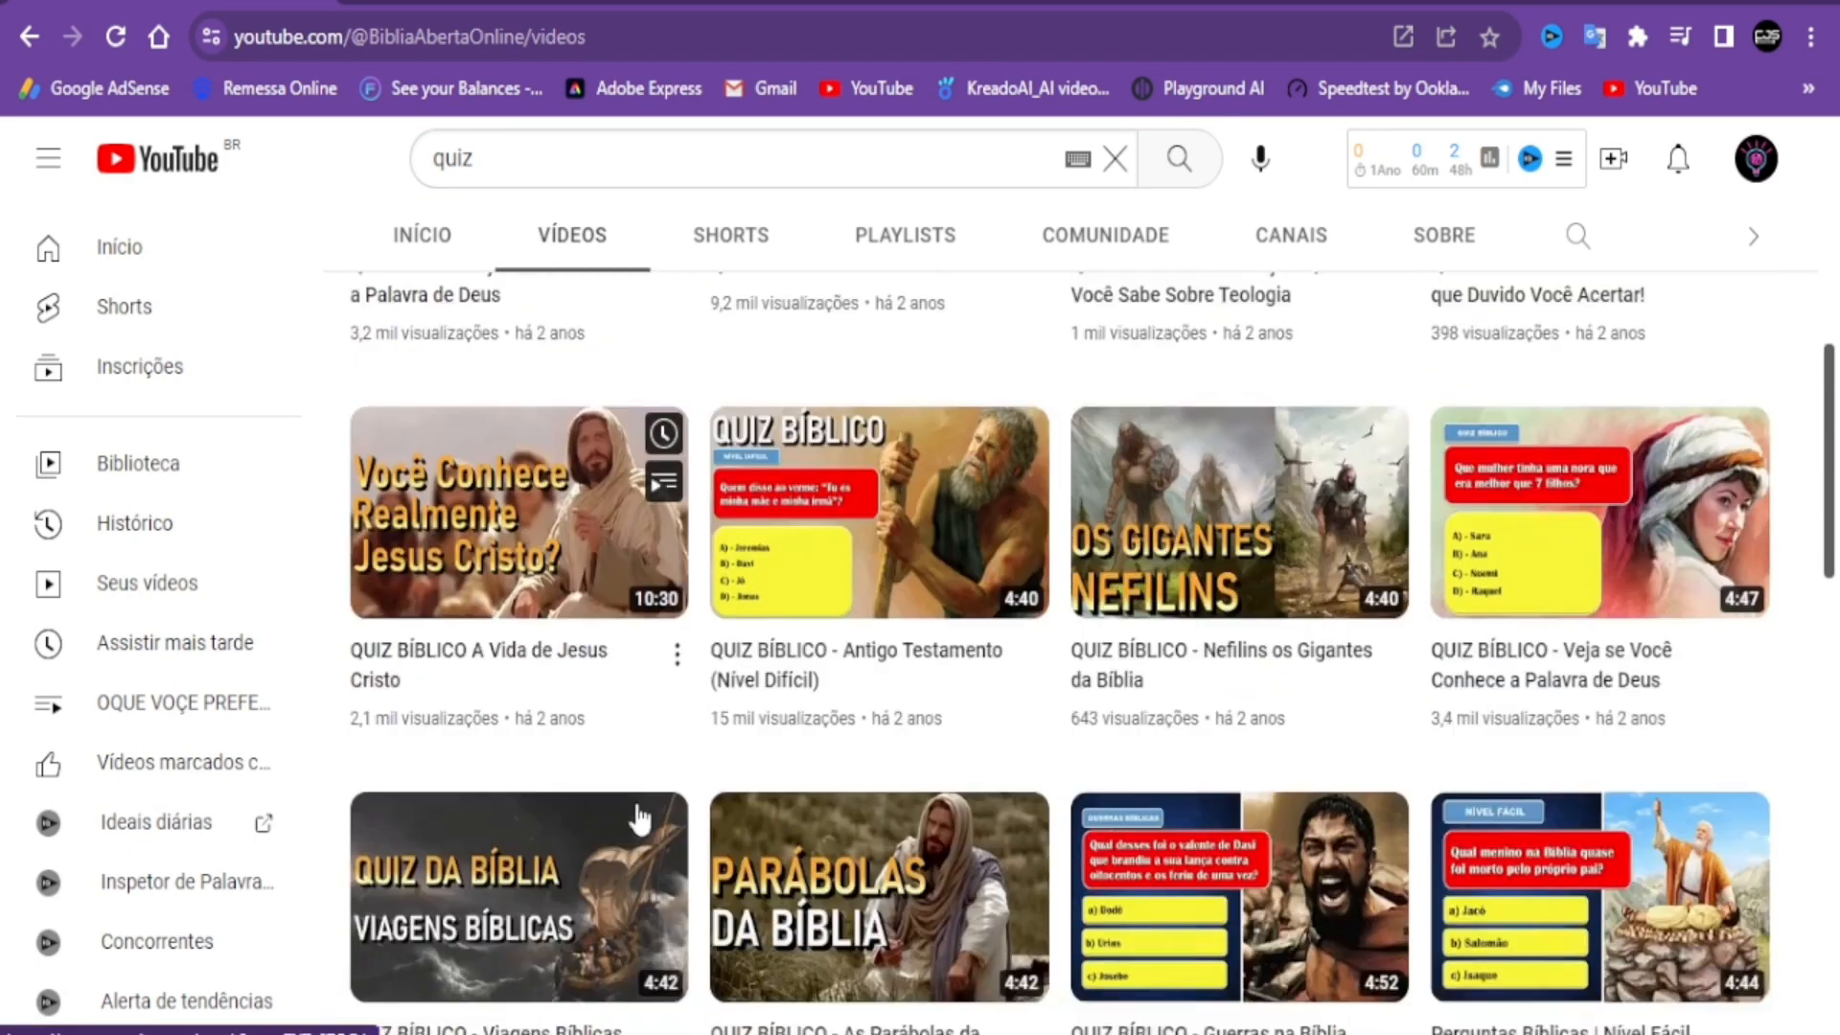
scroll(640, 820, down, 5)
scroll(651, 659, up, 7)
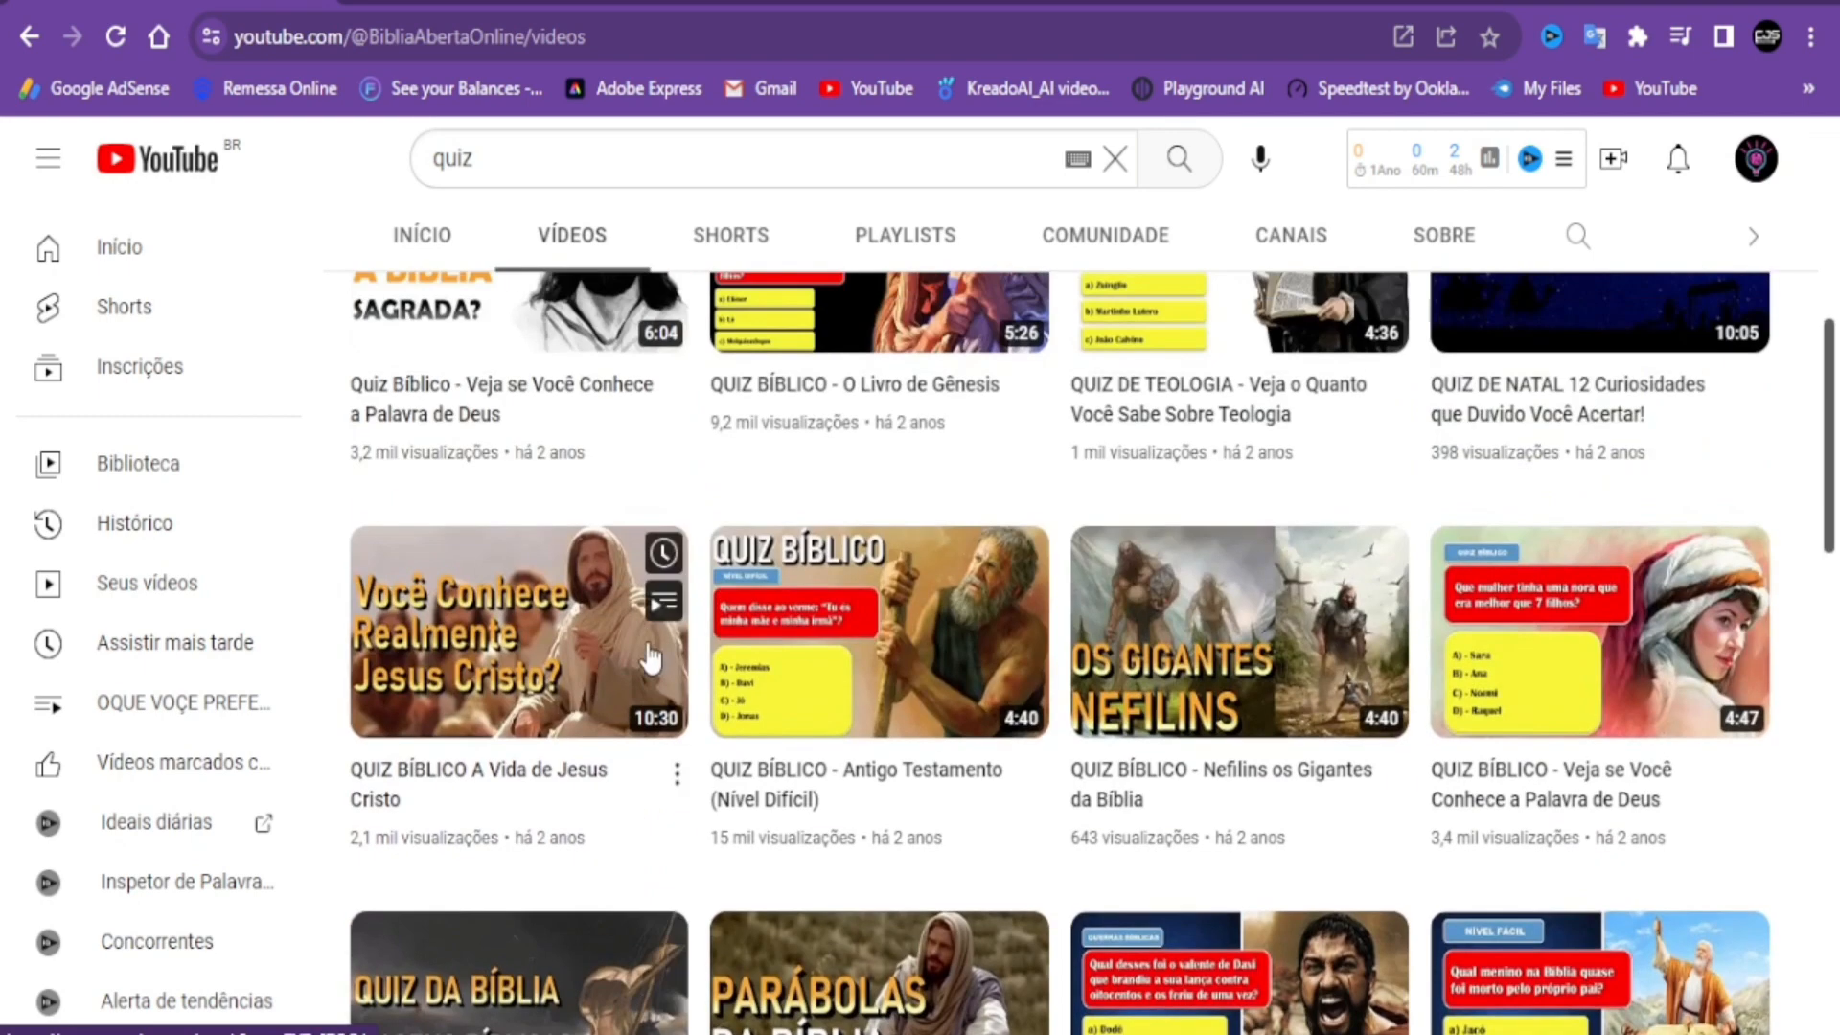
scroll(837, 795, down, 3)
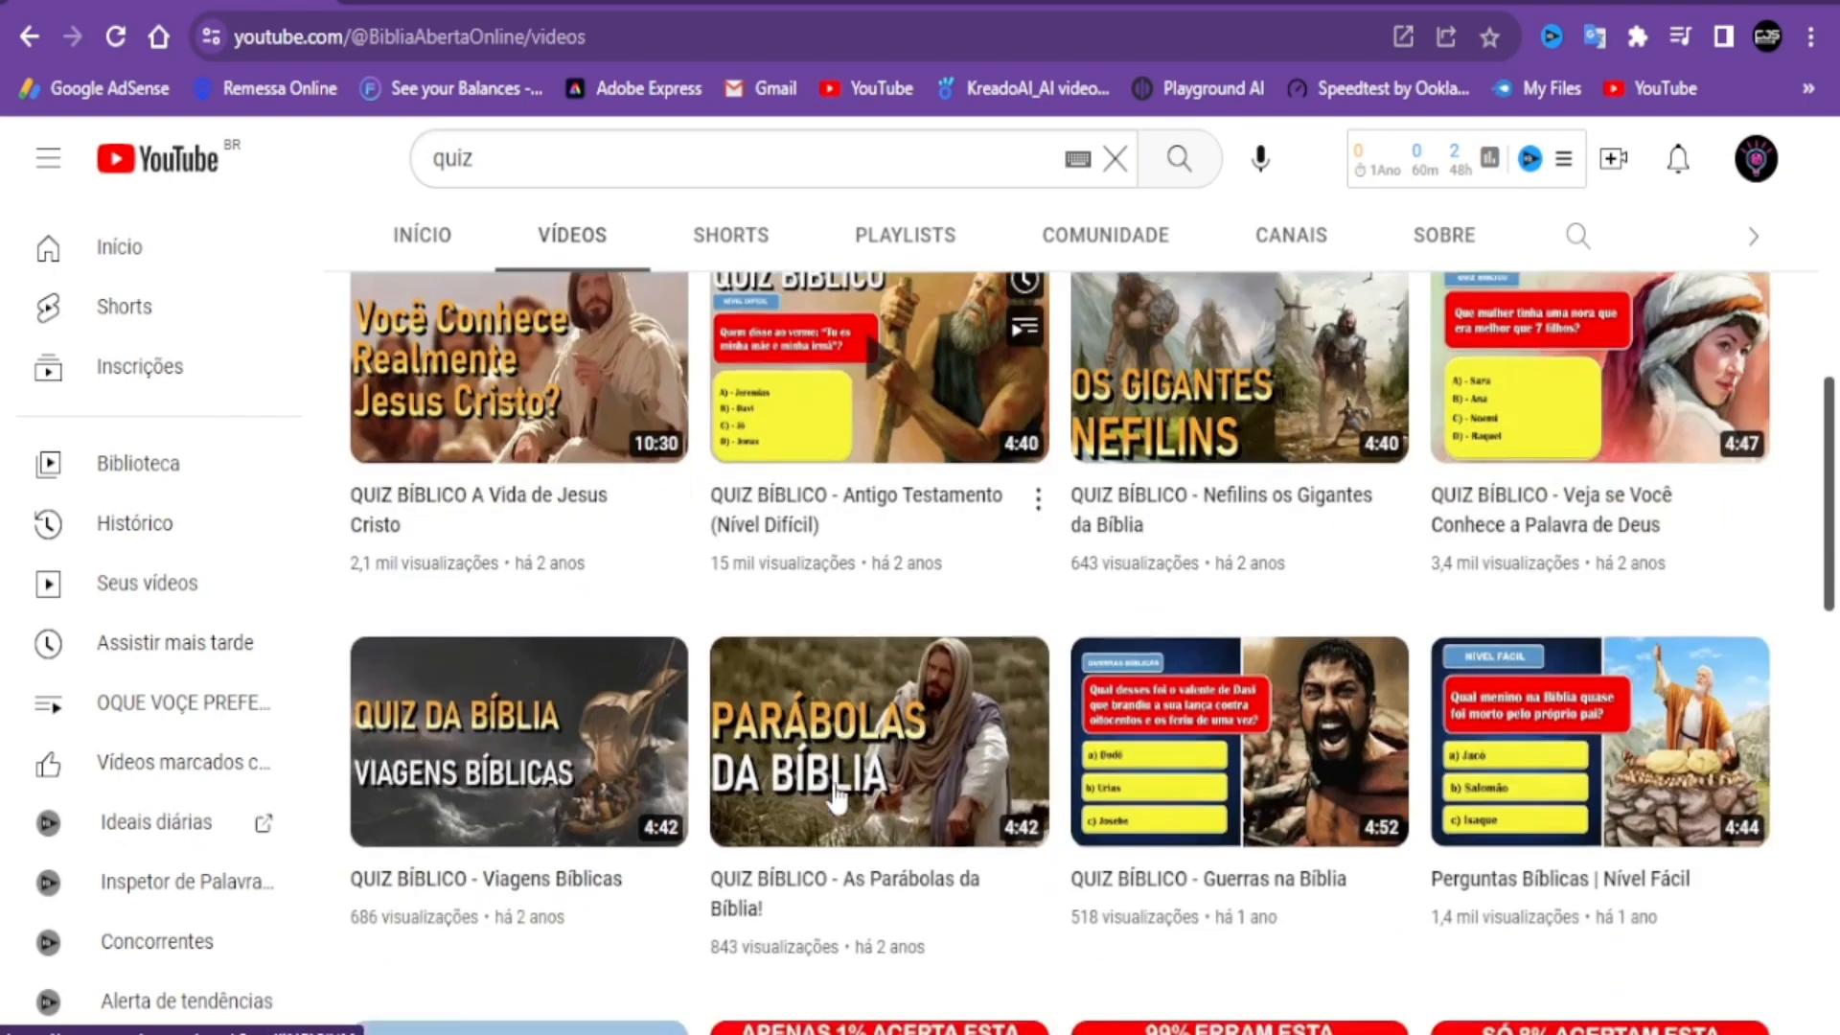
scroll(824, 794, down, 2)
scroll(696, 772, down, 3)
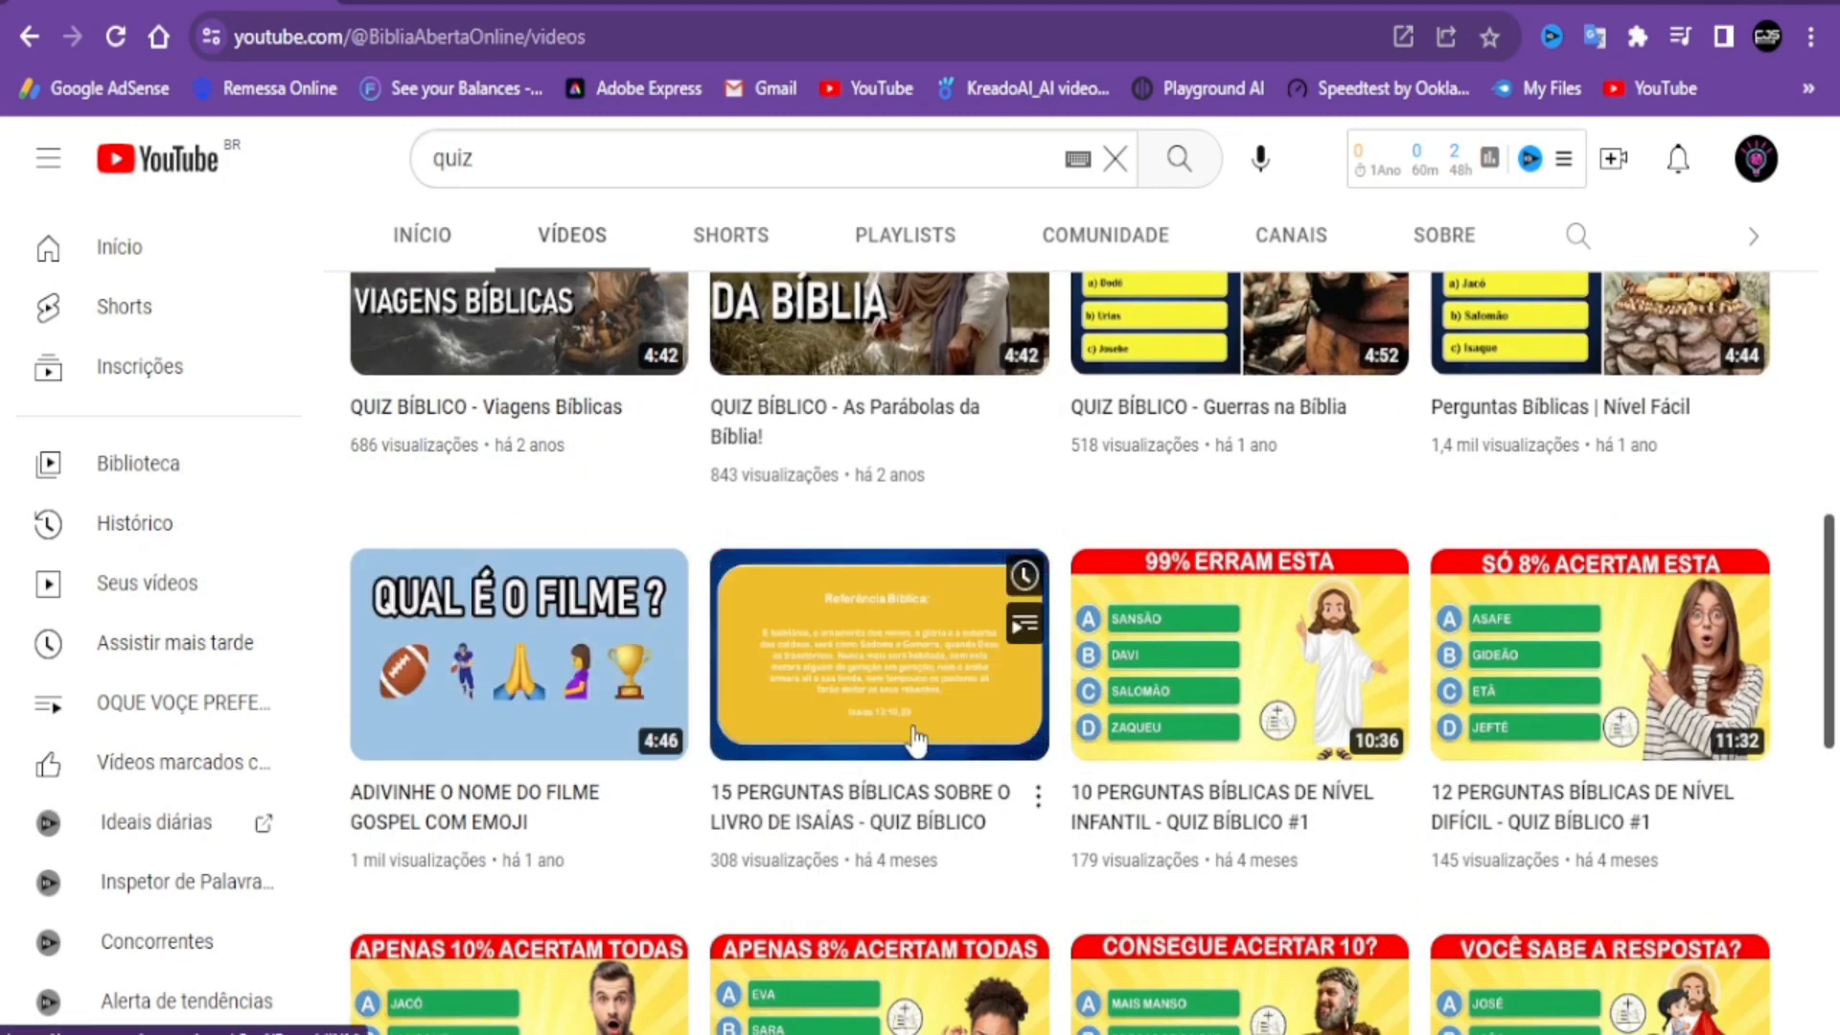
scroll(915, 741, down, 4)
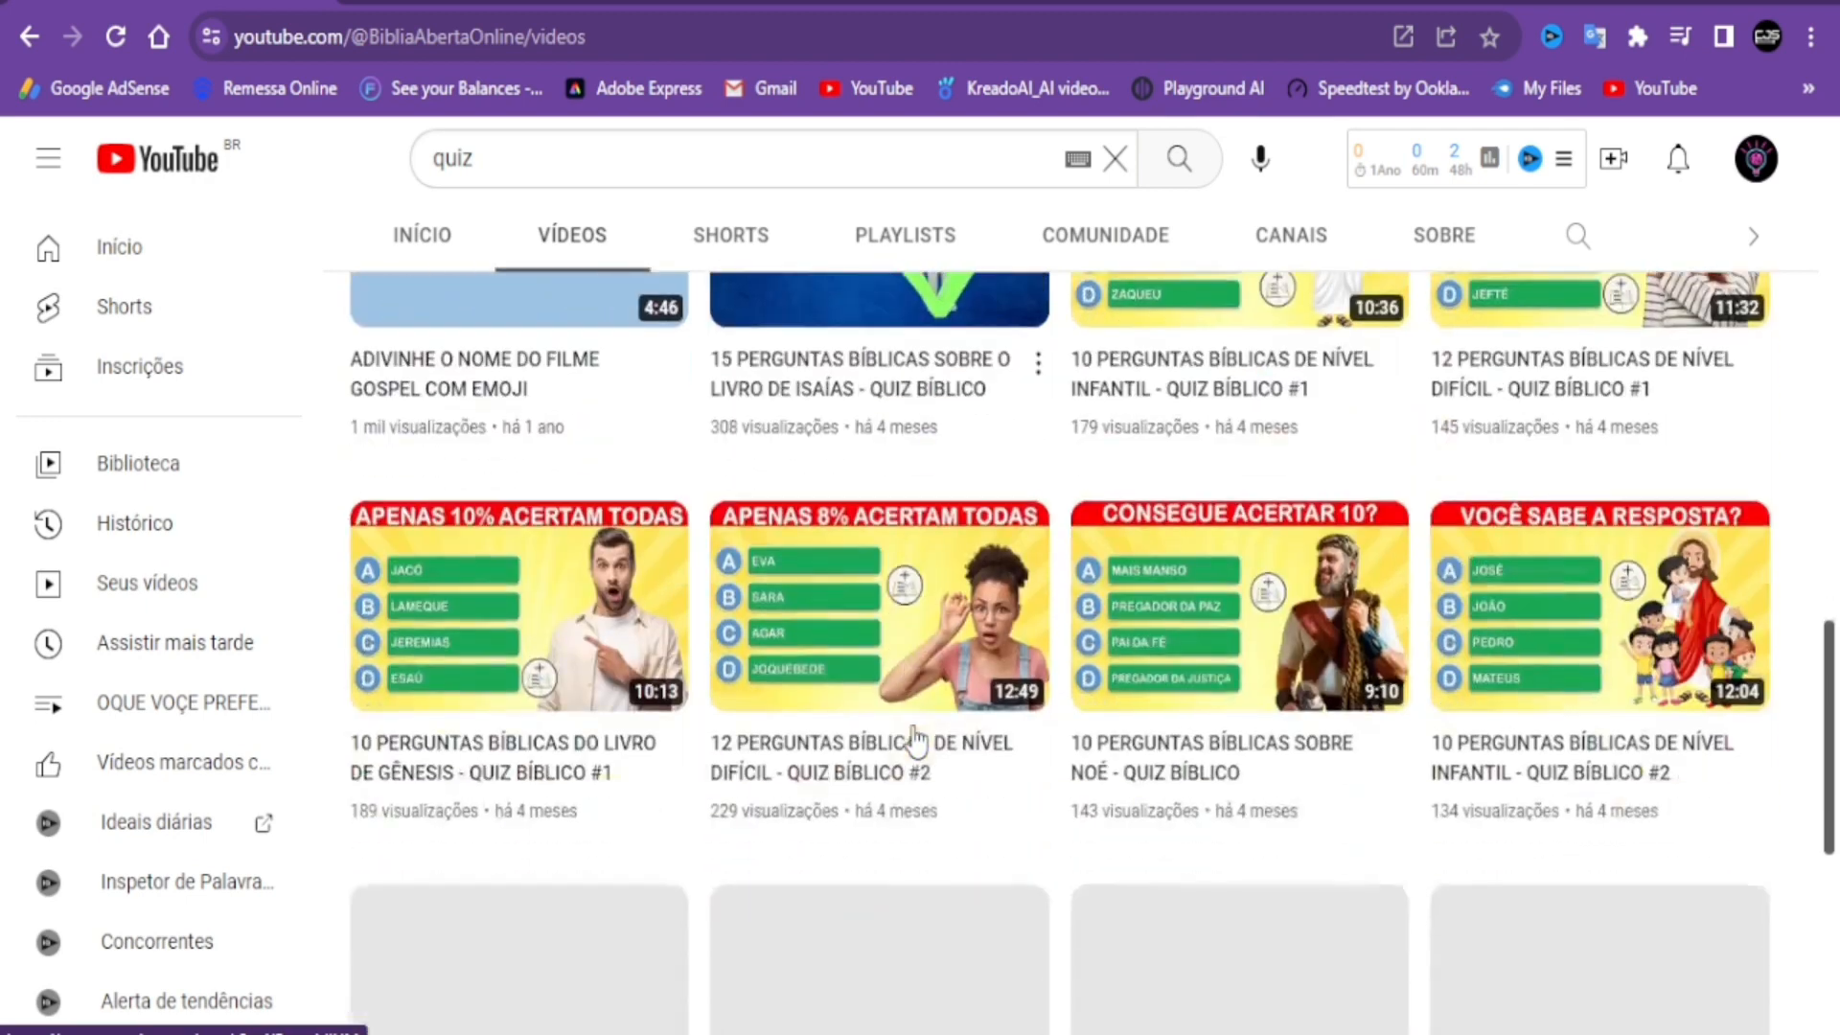
scroll(915, 741, up, 3)
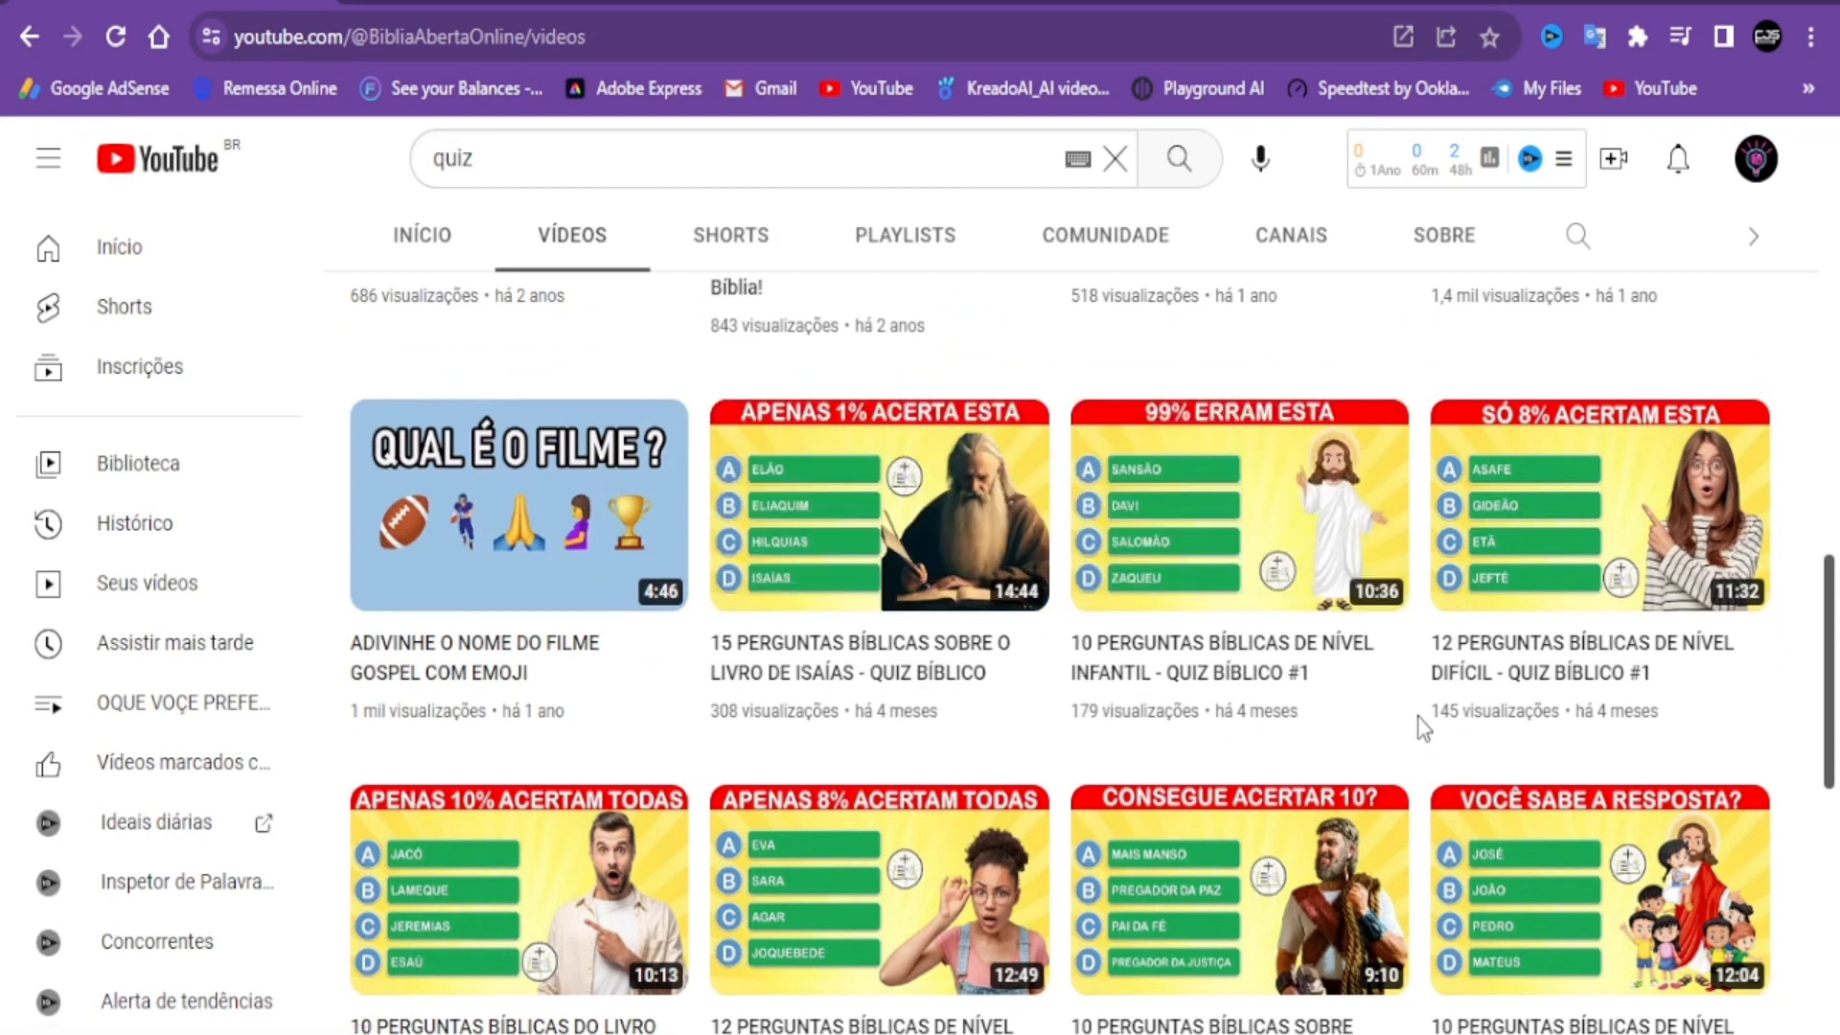
scroll(1232, 718, down, 2)
scroll(1231, 719, down, 2)
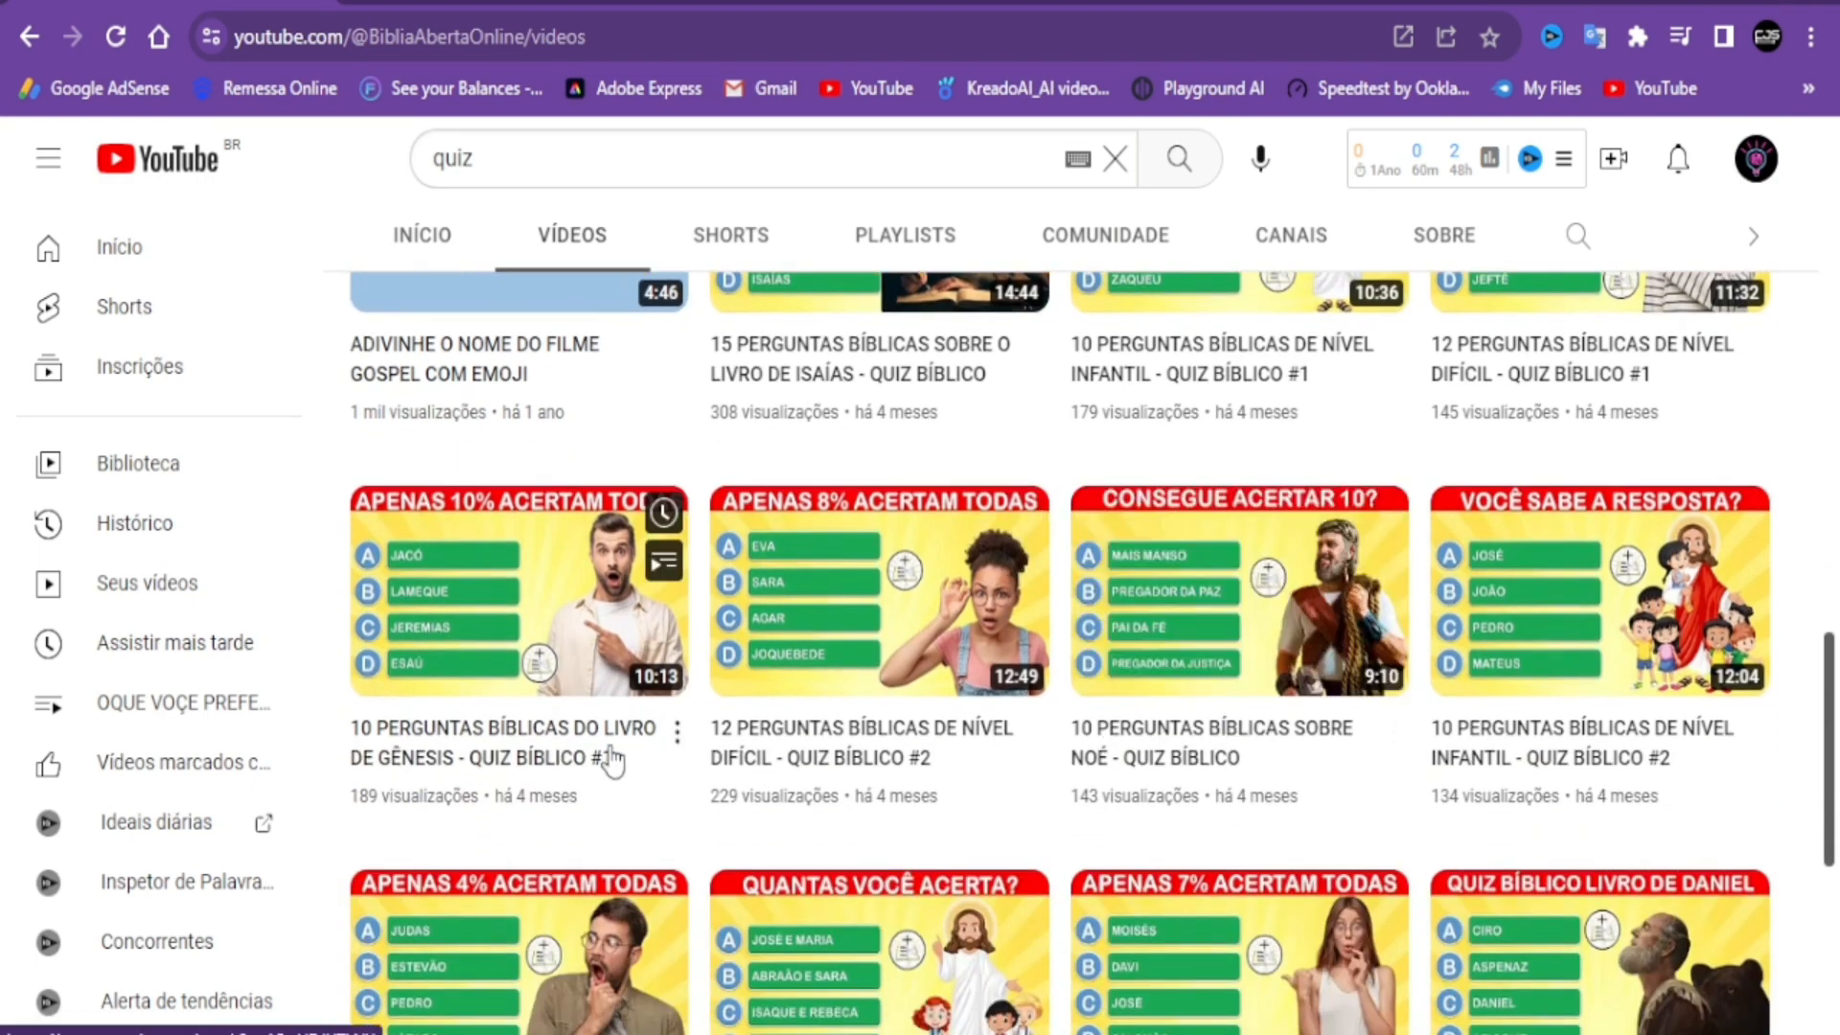
scroll(546, 781, down, 2)
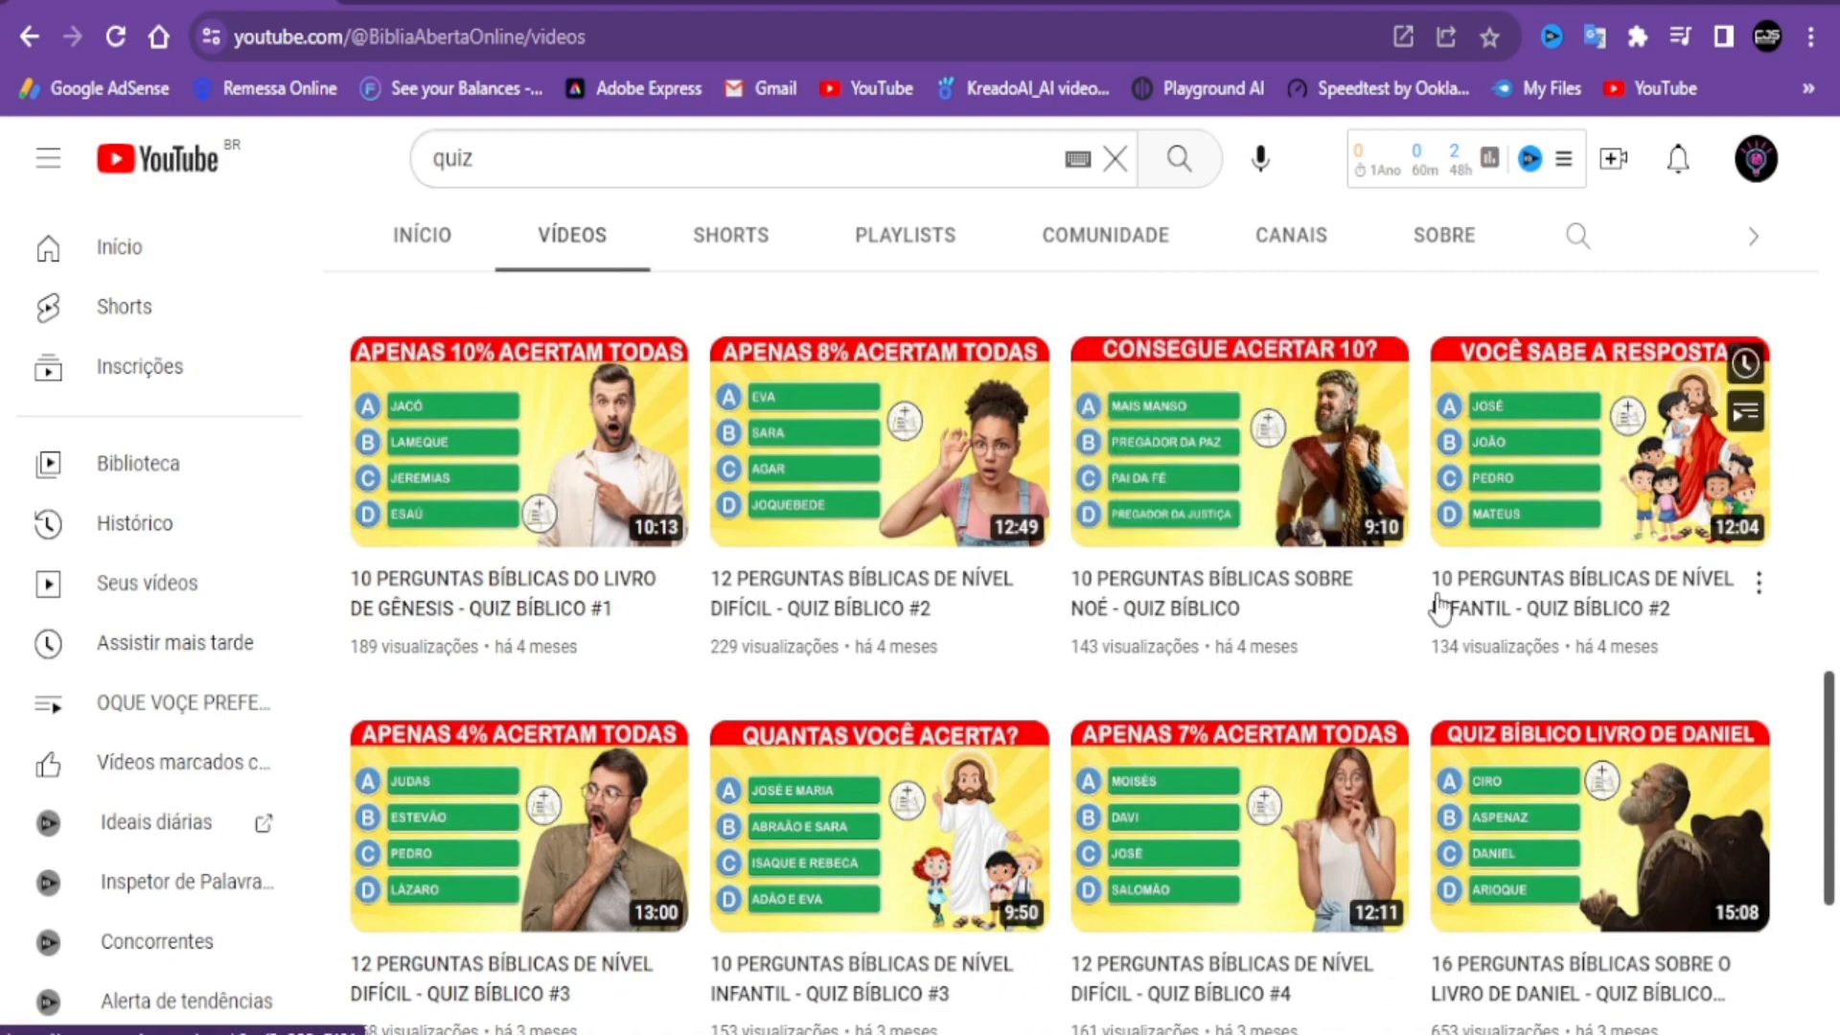
scroll(1496, 576, down, 4)
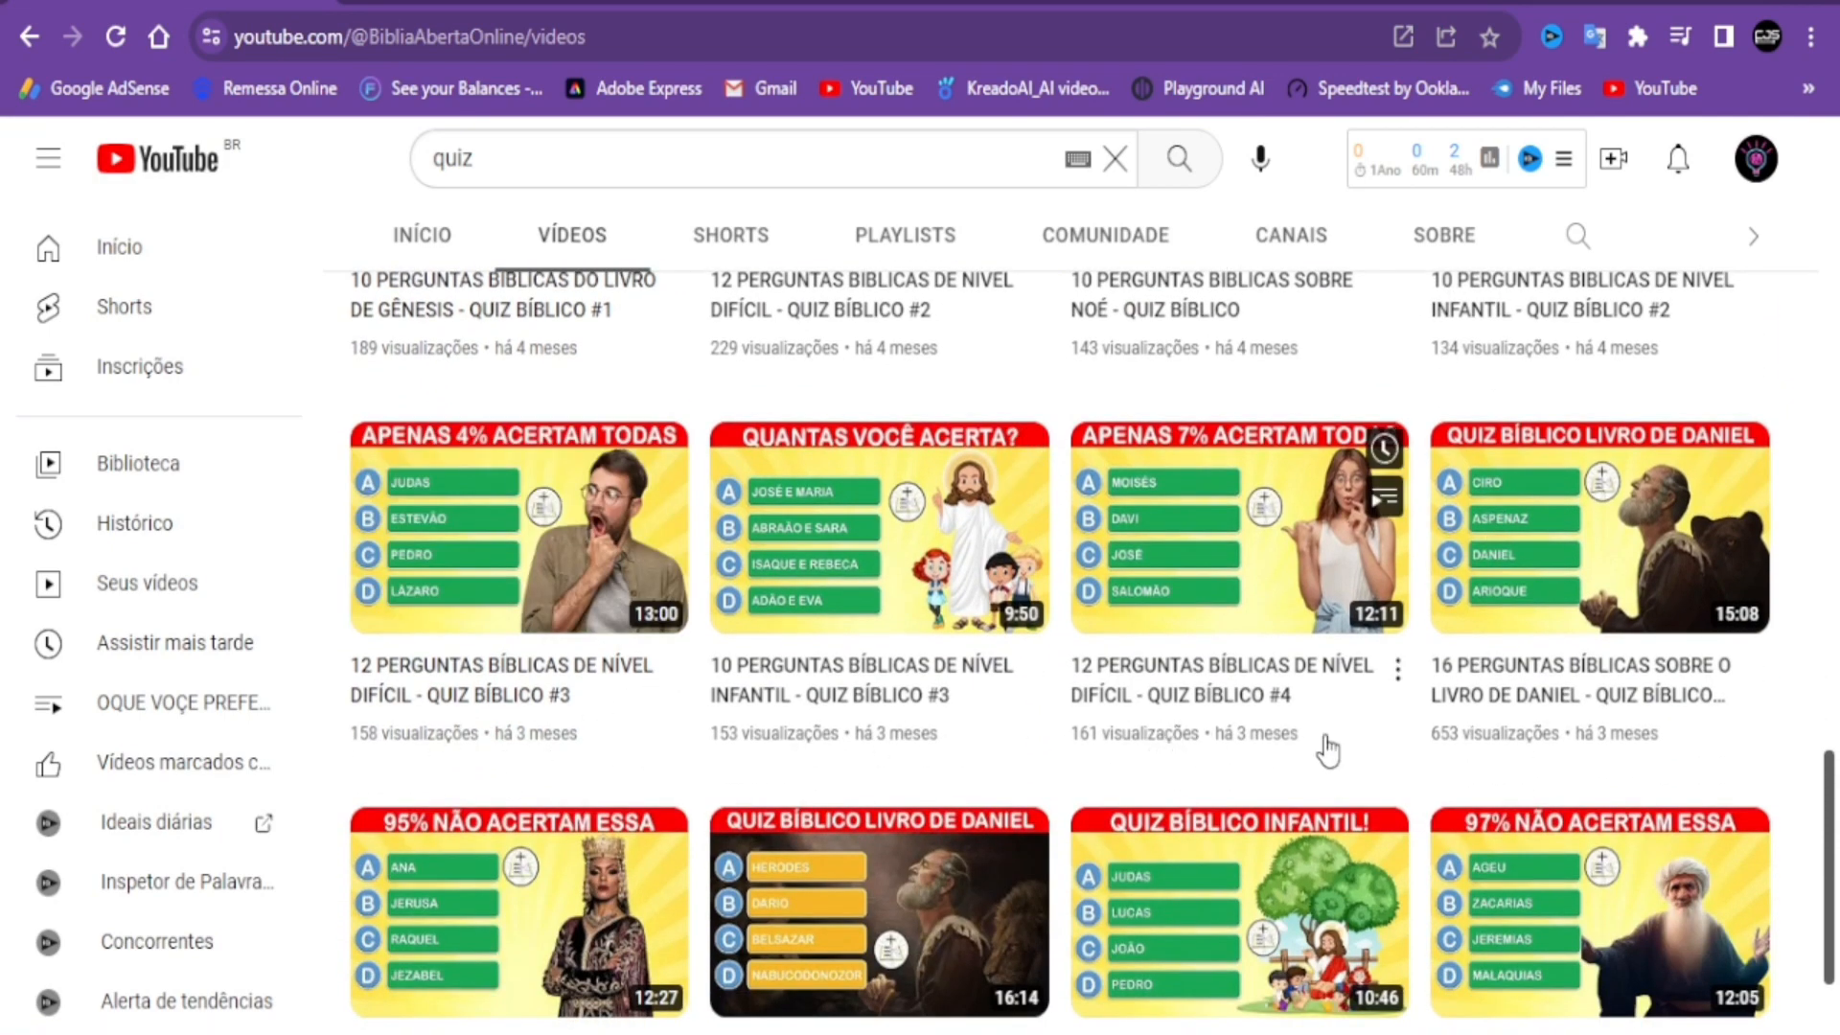
scroll(1437, 738, down, 2)
scroll(1452, 738, down, 1)
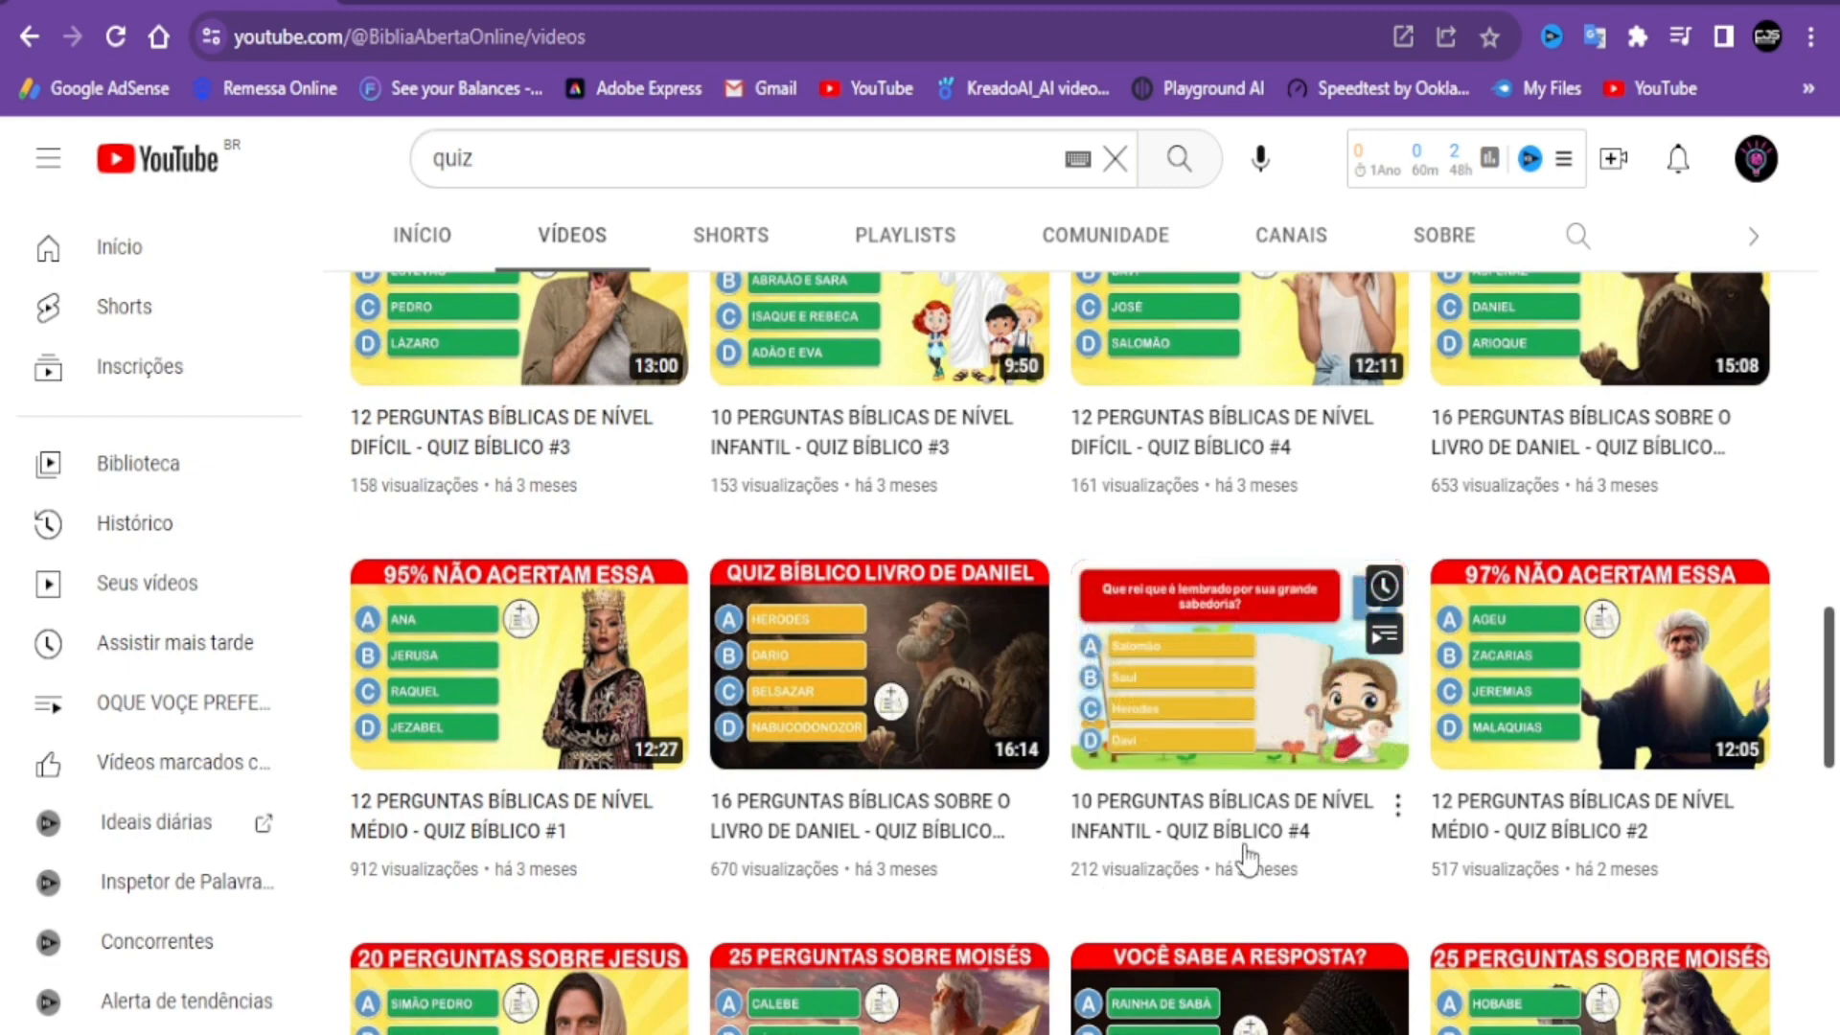
scroll(1167, 885, down, 3)
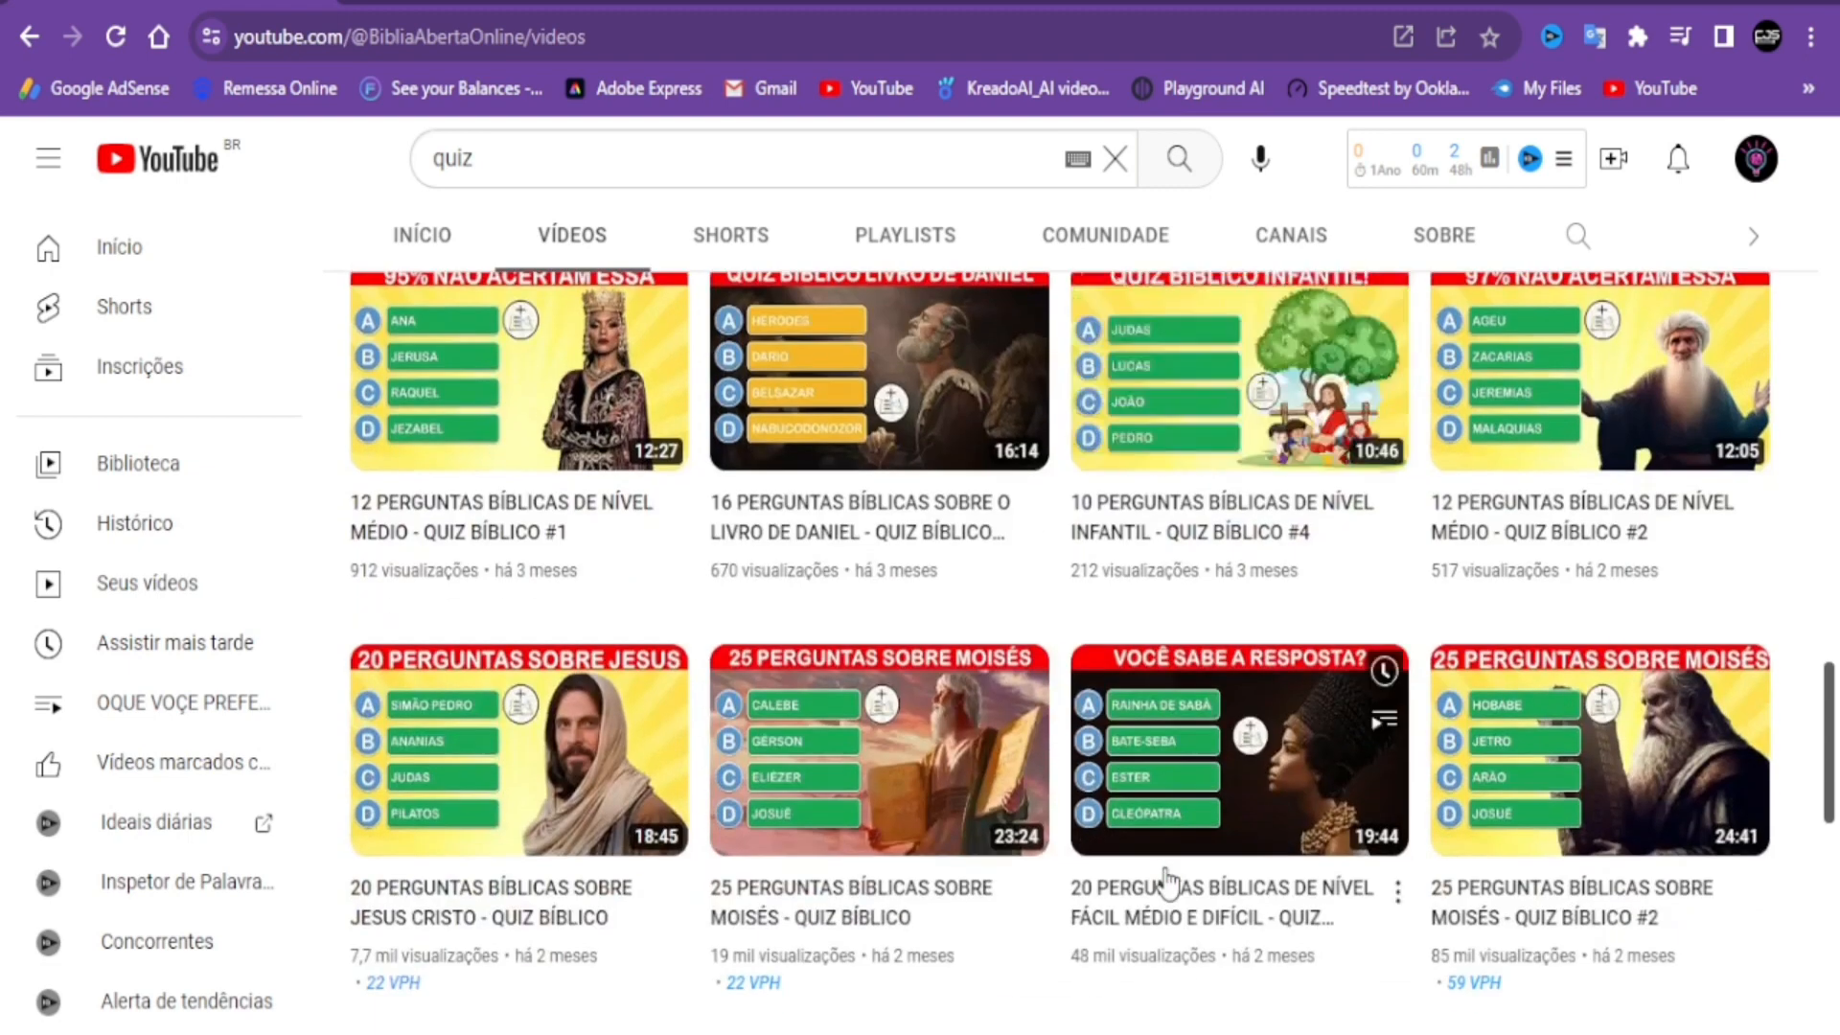
scroll(796, 922, down, 5)
scroll(803, 930, down, 2)
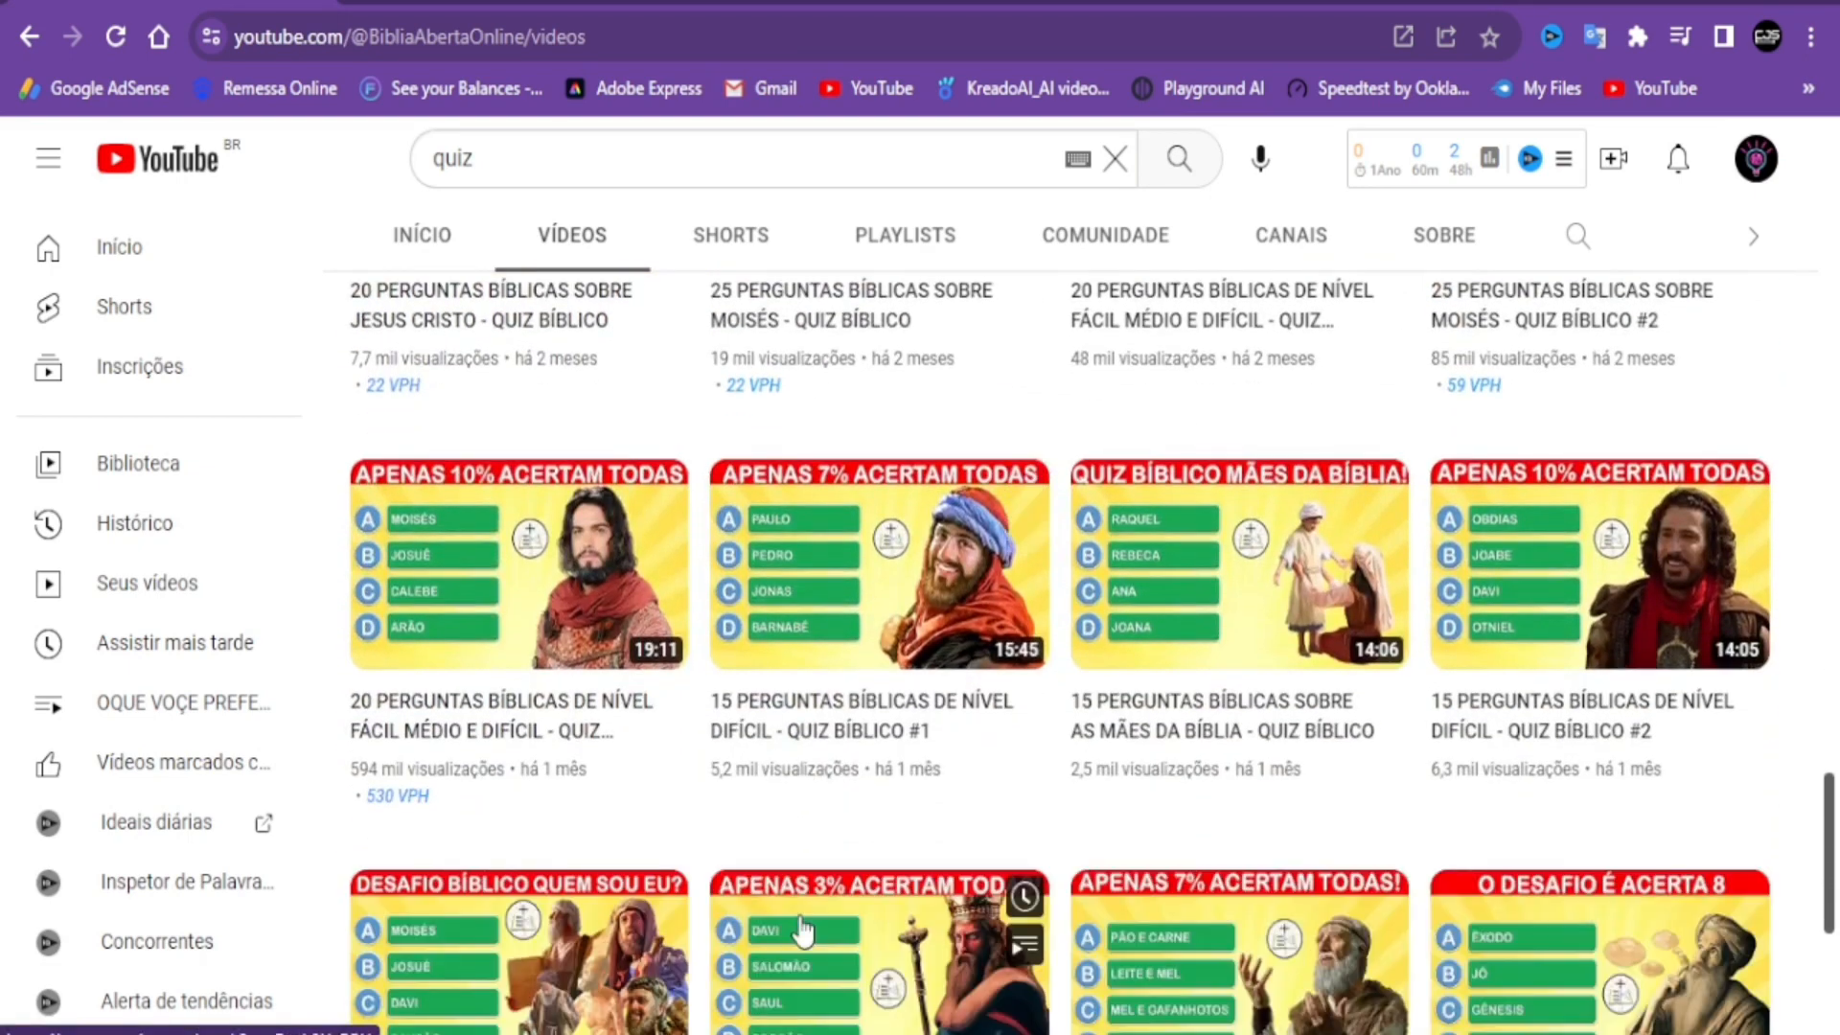
scroll(808, 877, down, 10)
Sort the channel's videos by "Em alta" and examine the views and age of the most popular quiz.
scroll(805, 877, up, 15)
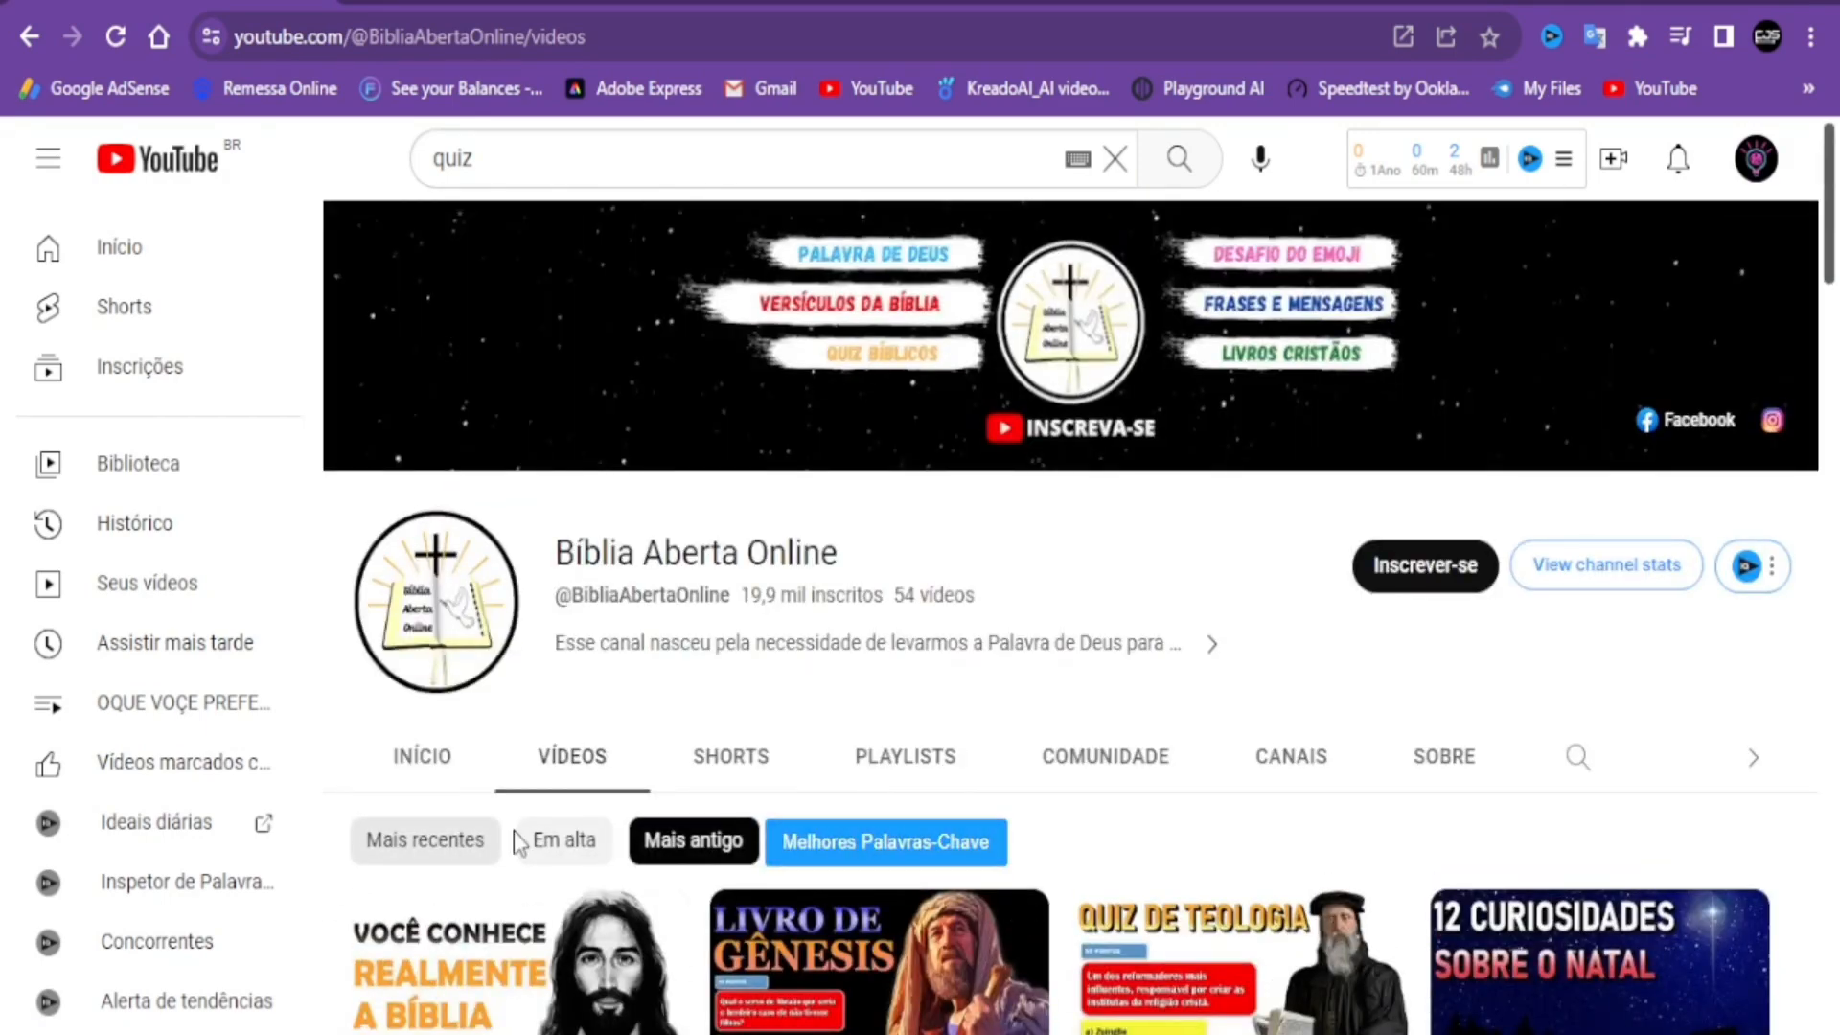
click(563, 841)
scroll(958, 877, down, 5)
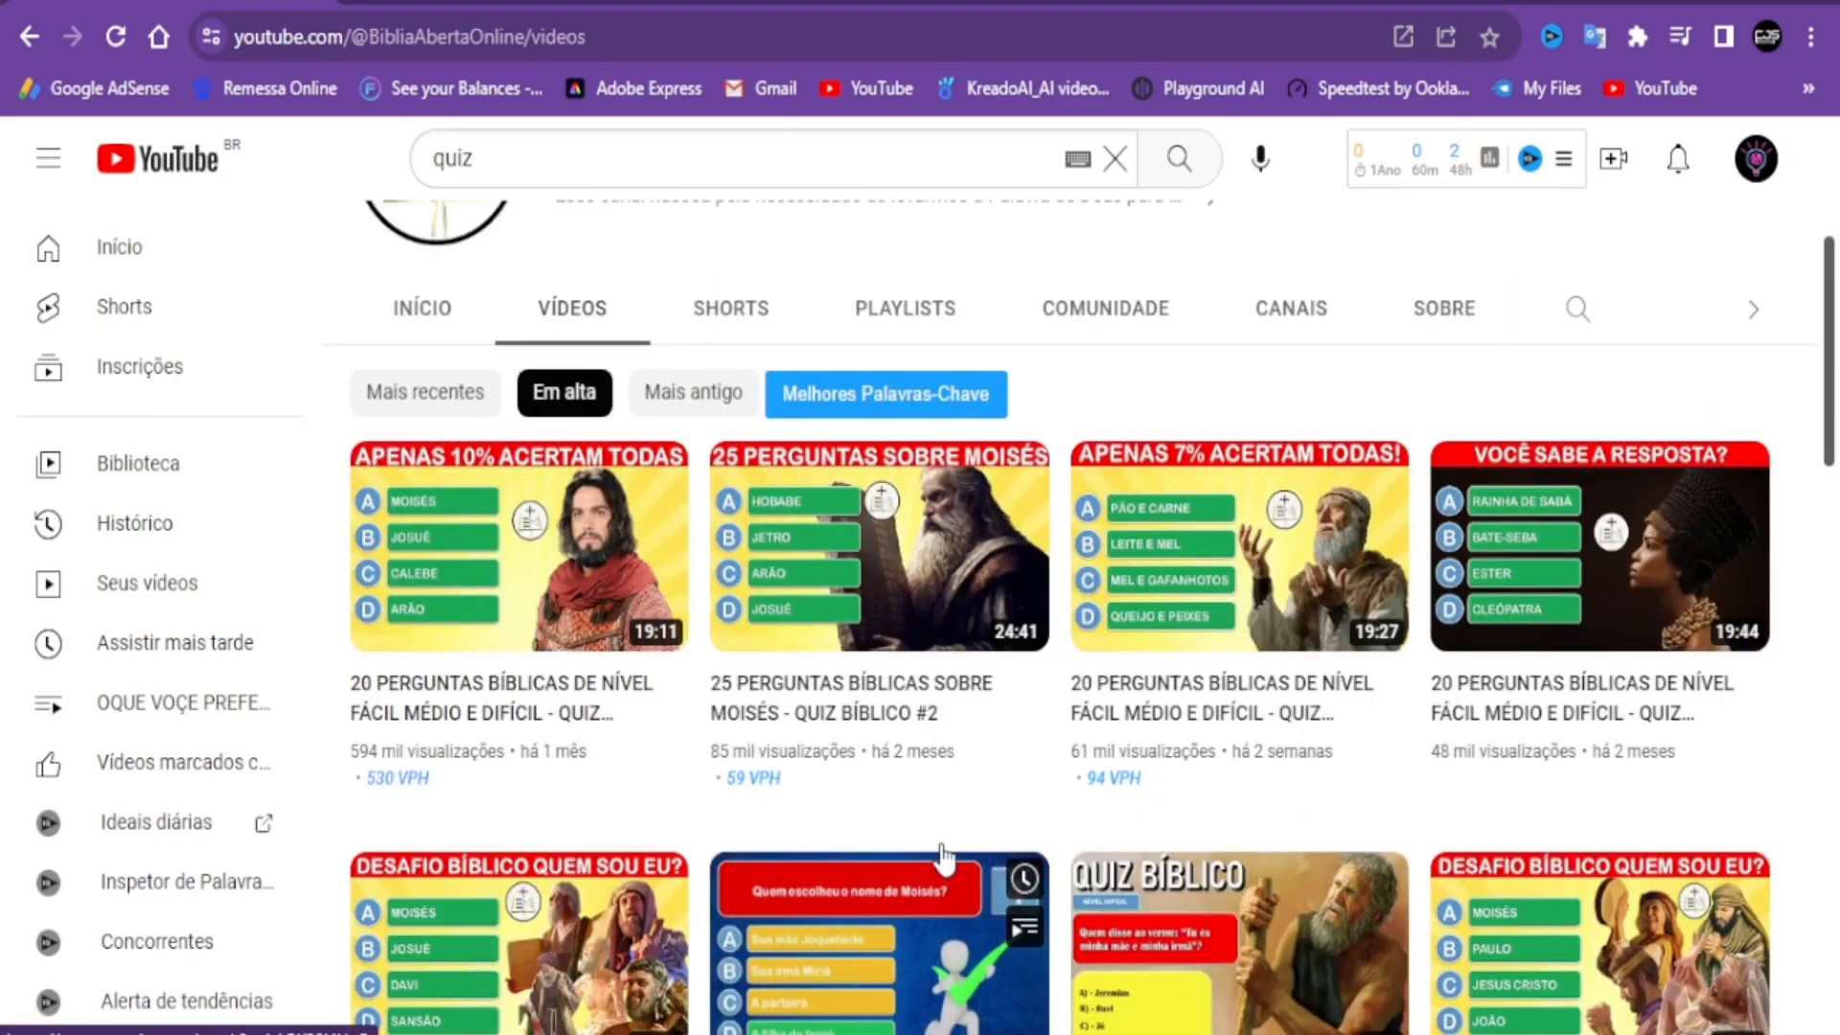
mouse_move(380, 778)
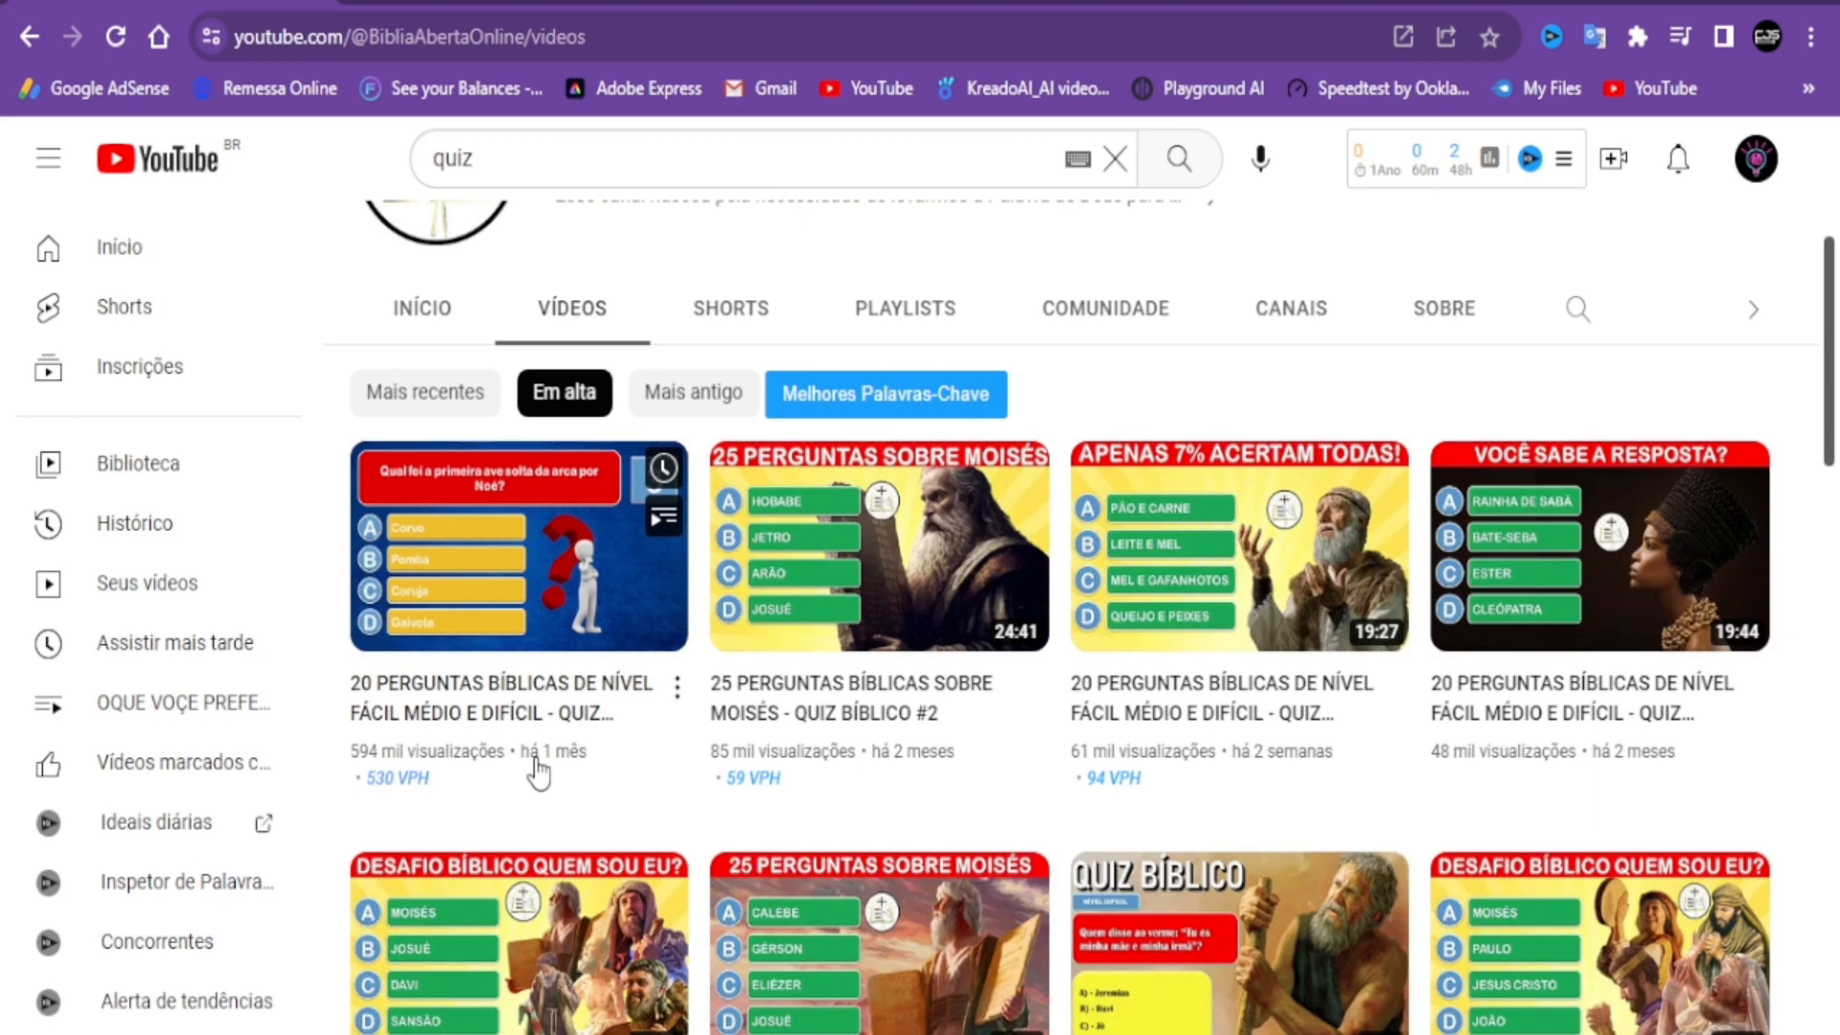
scroll(537, 772, up, 3)
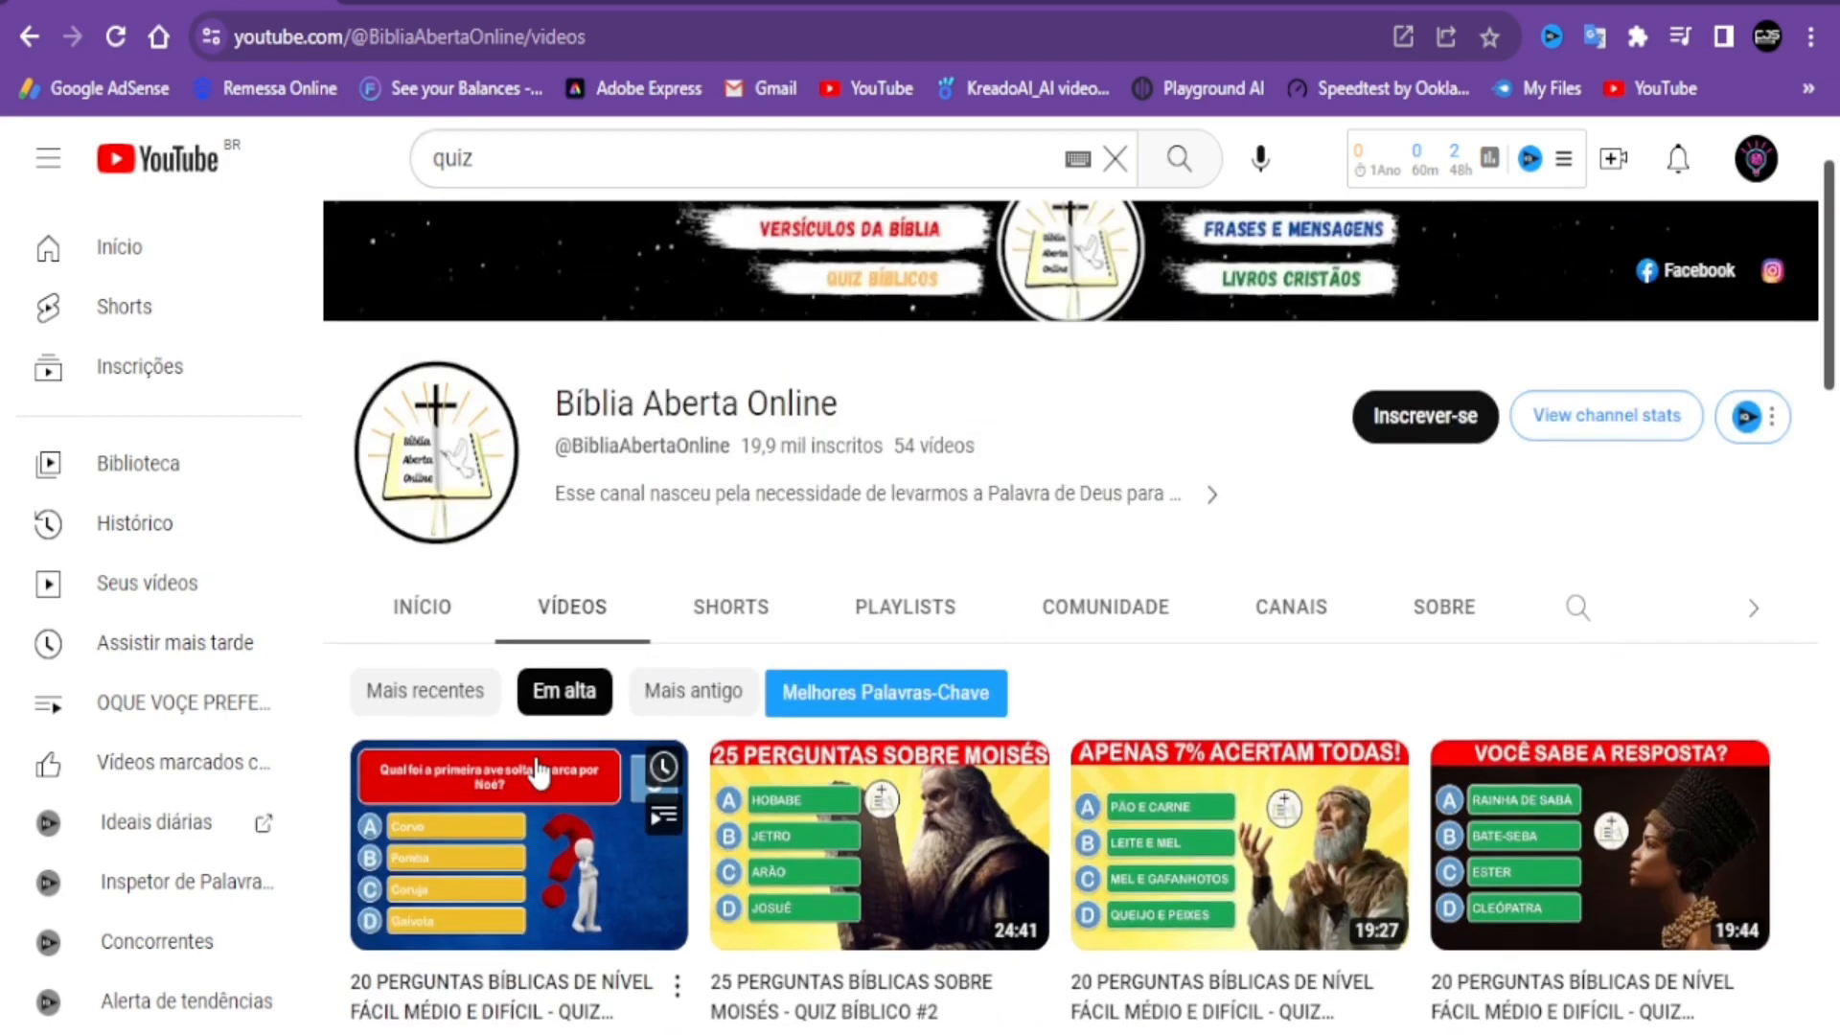
Sort the channel's videos by "Mais recentes" and examine the views and dates of the newest quizzes.
click(425, 694)
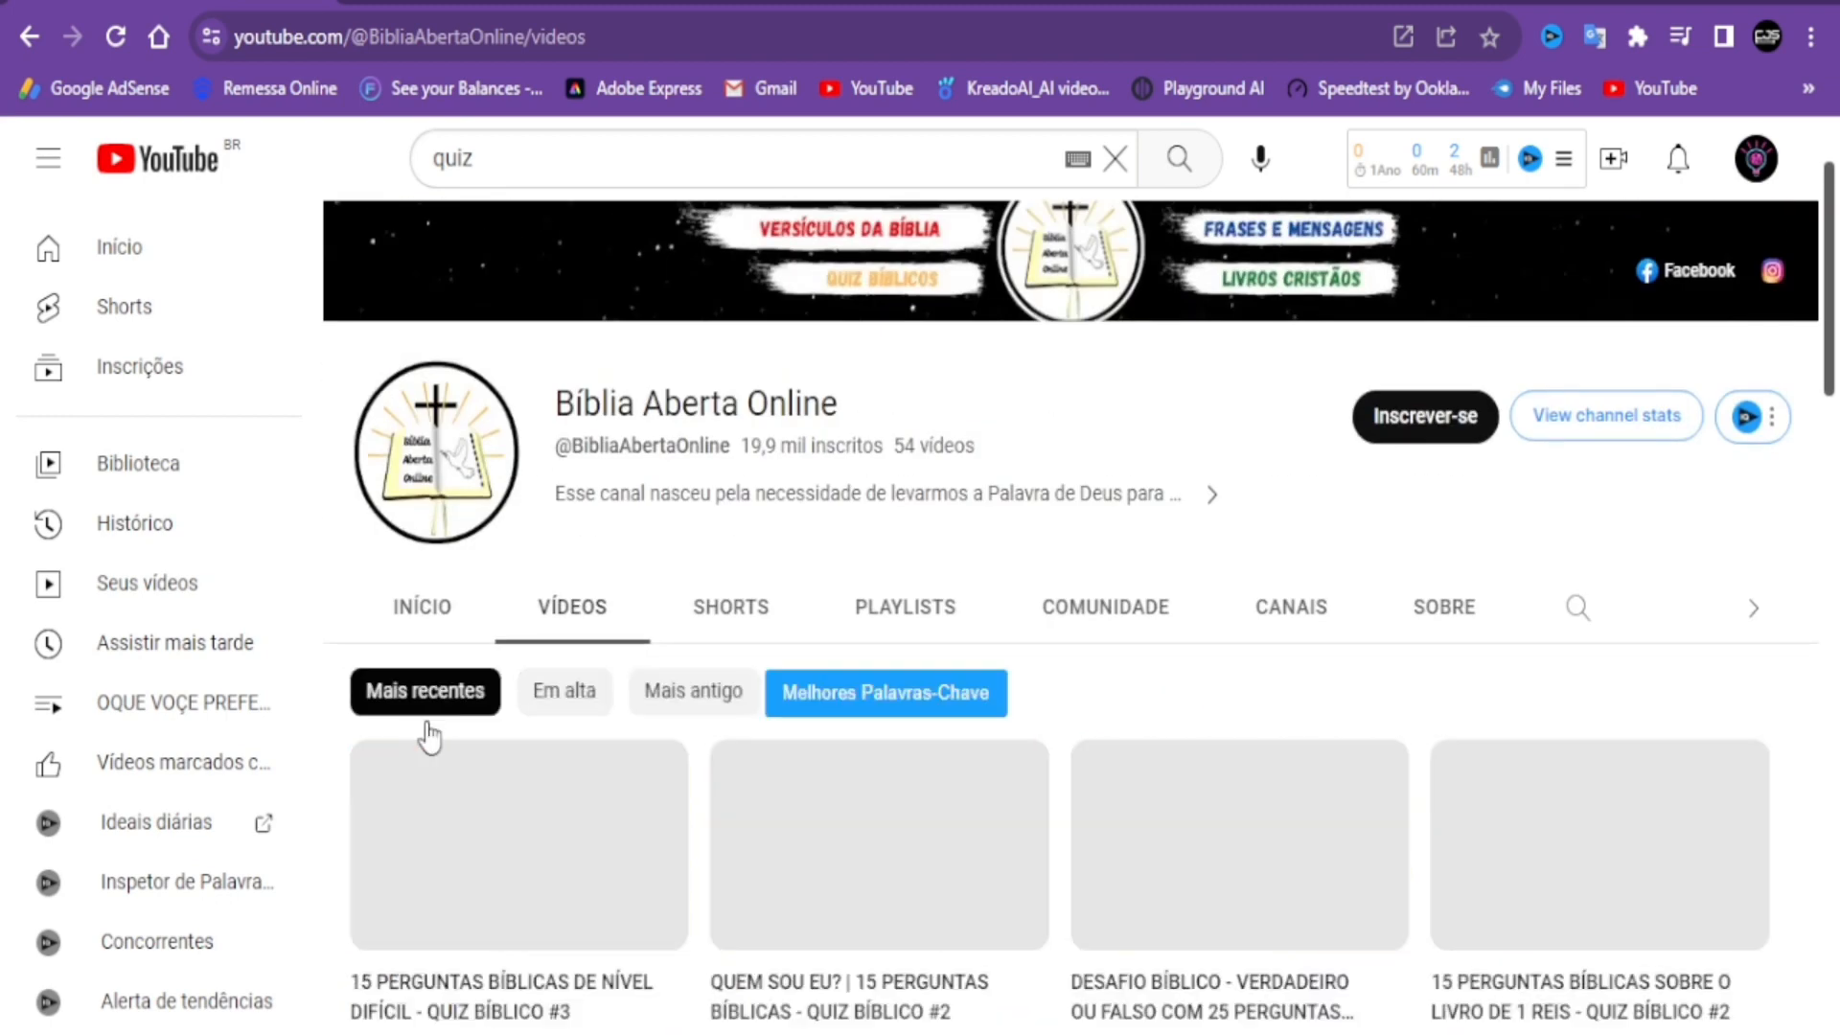
scroll(441, 766, down, 3)
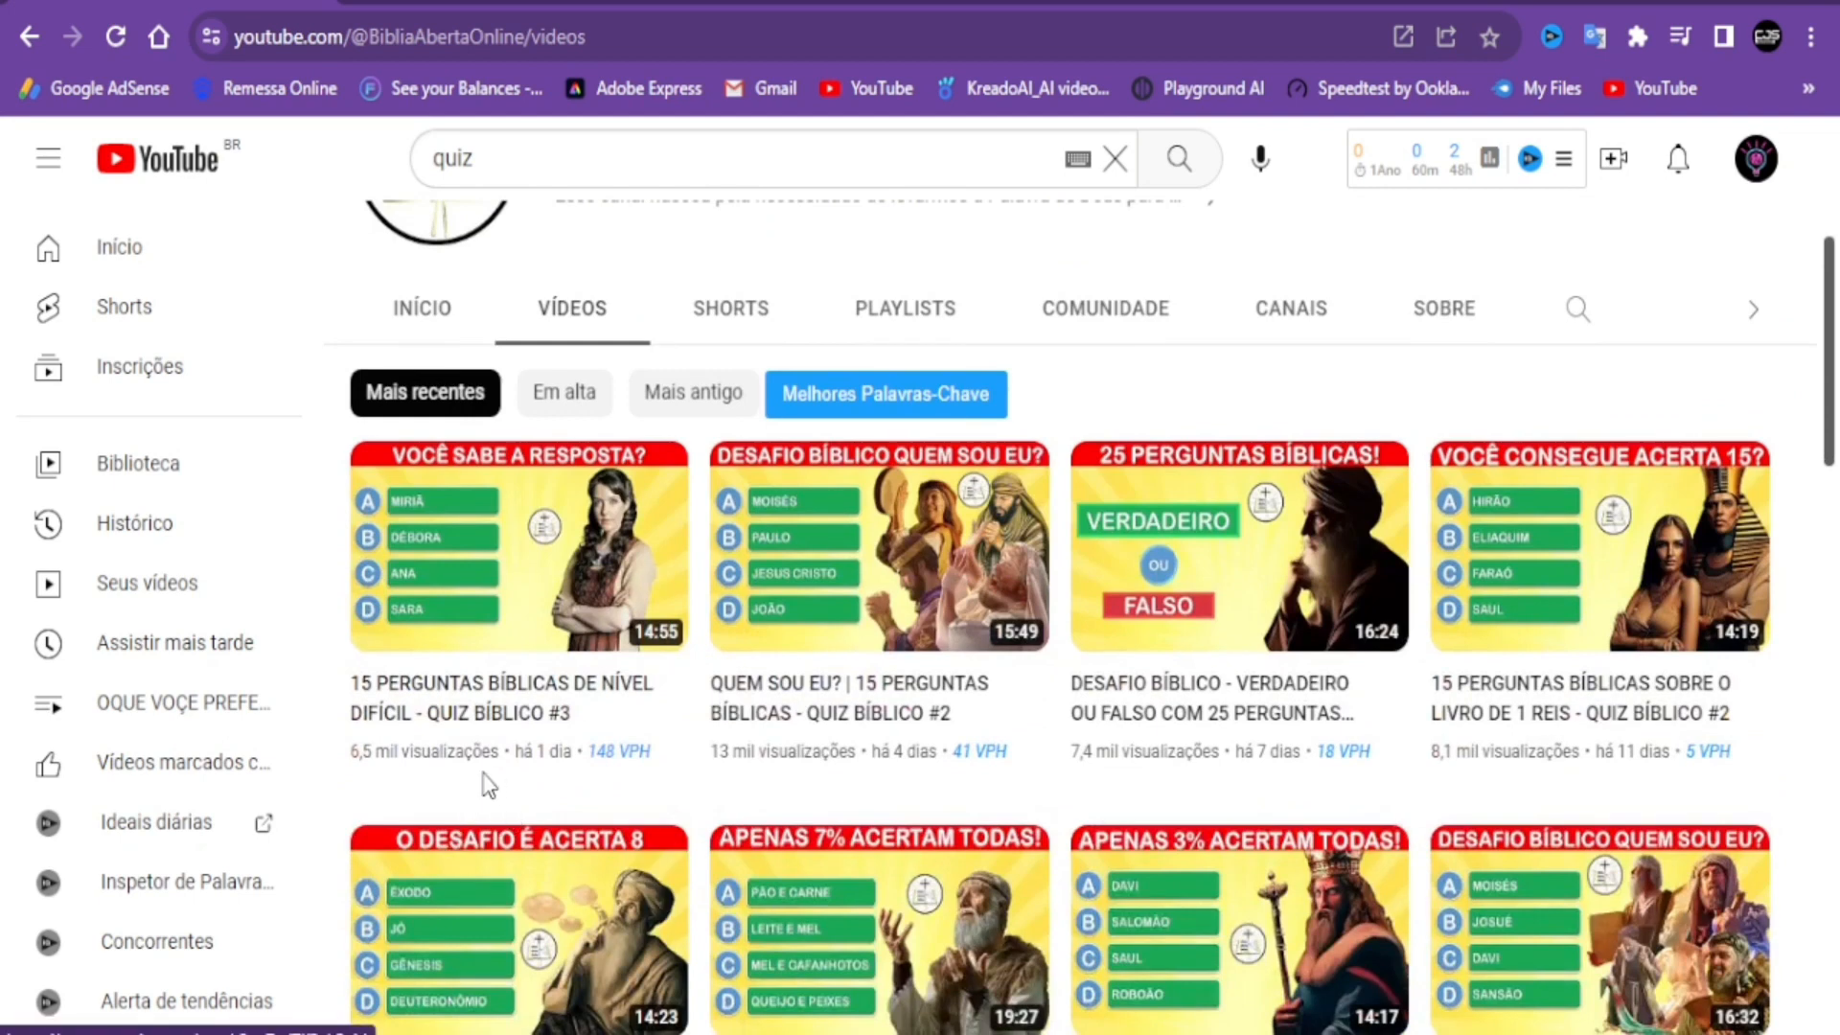
mouse_move(555, 764)
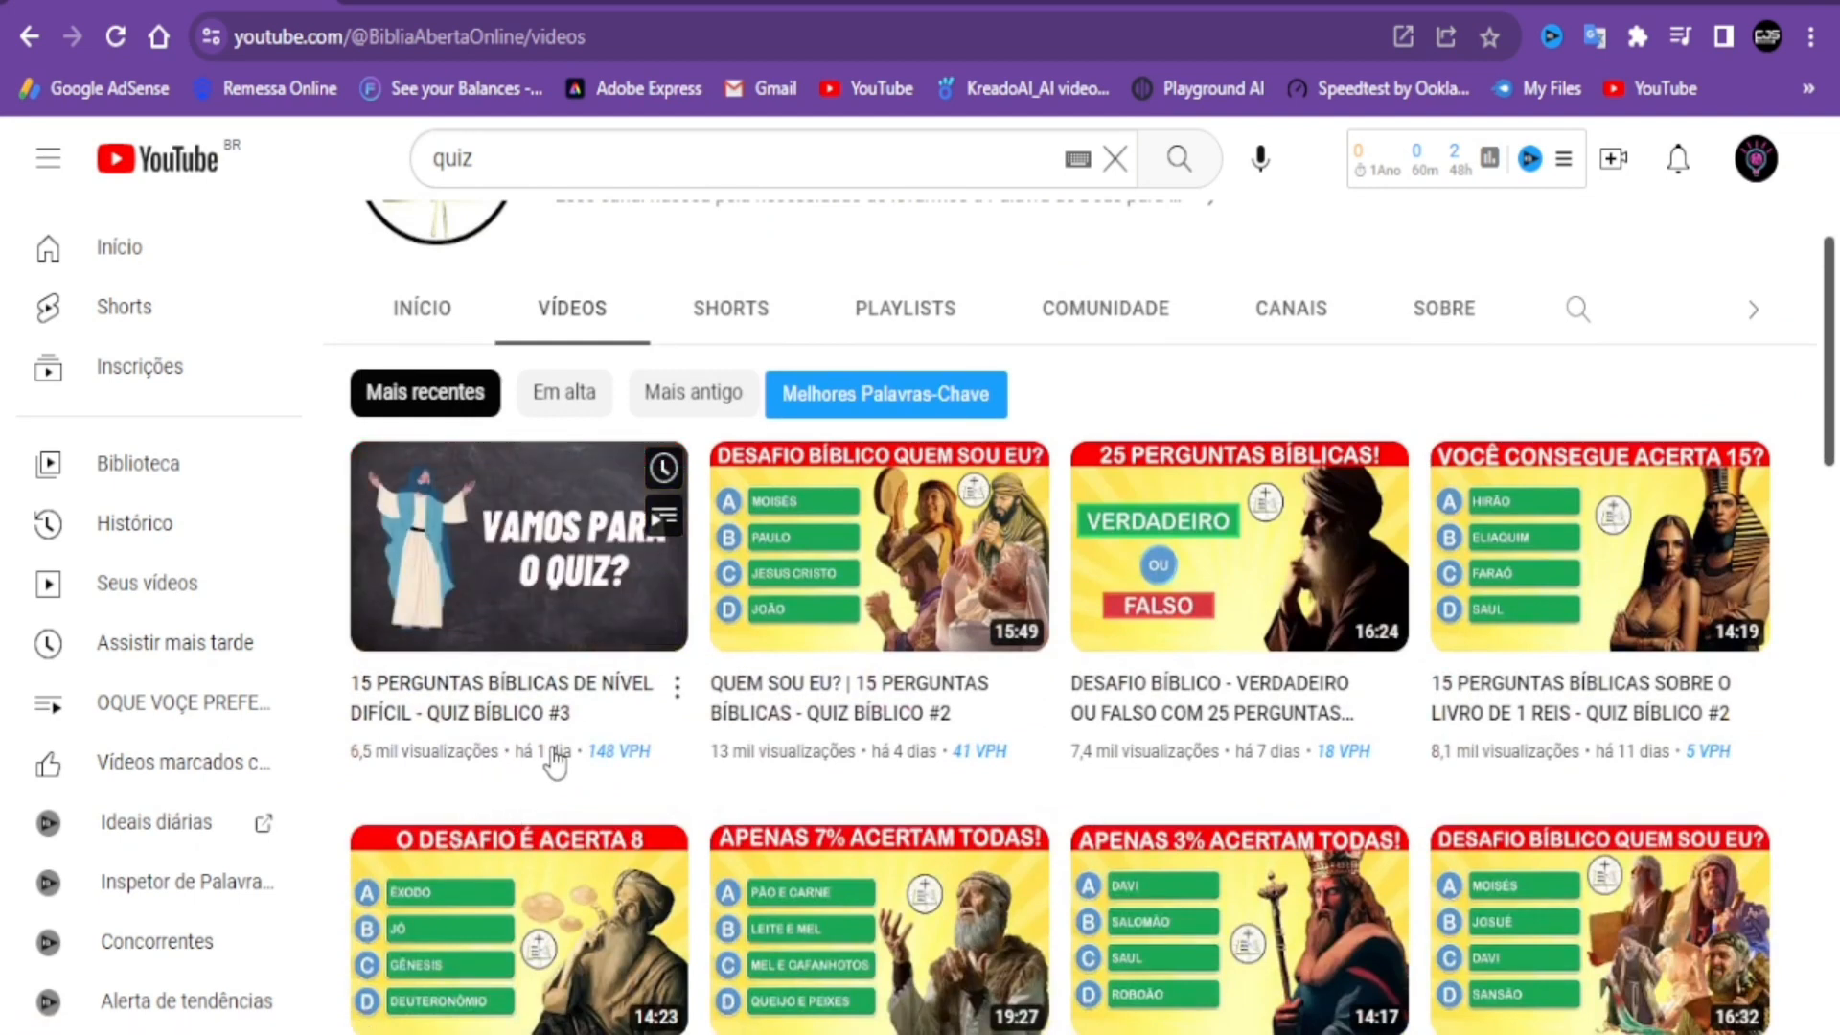
mouse_move(901, 775)
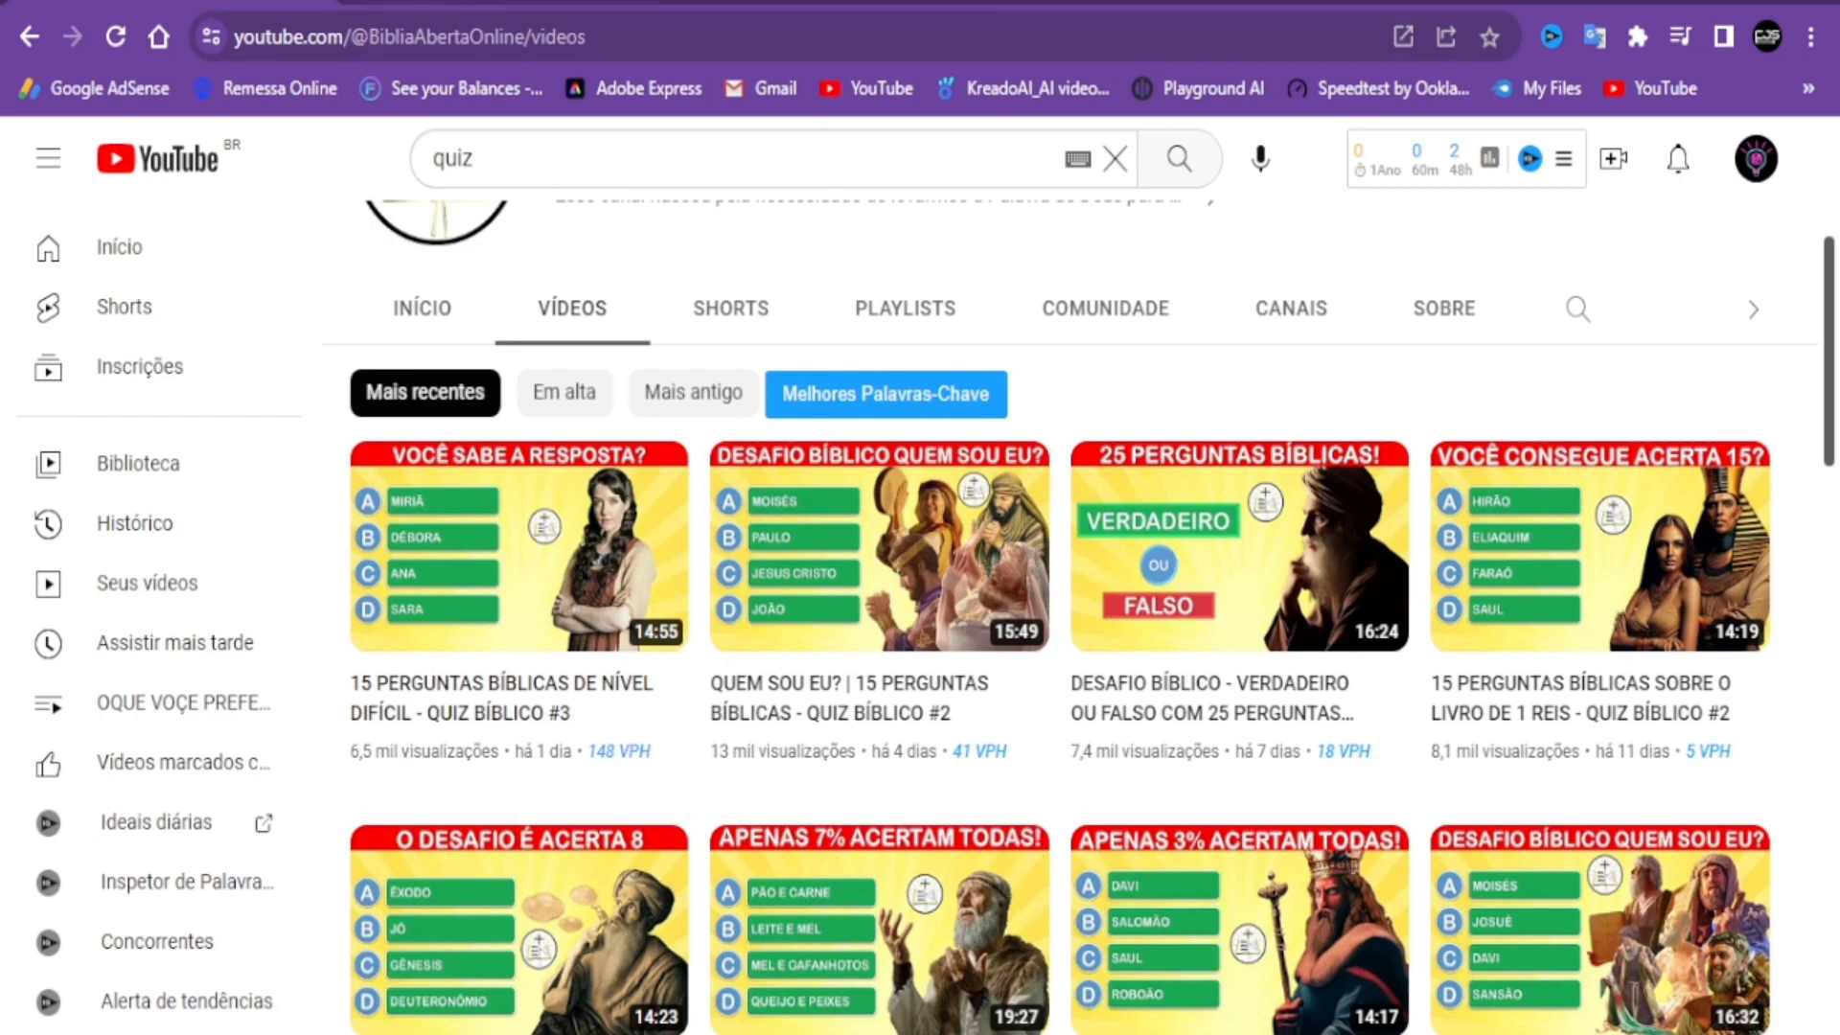
Switch back to the Canva quiz design and briefly play the first question slide from the timeline's start.
key(ctrl+Tab)
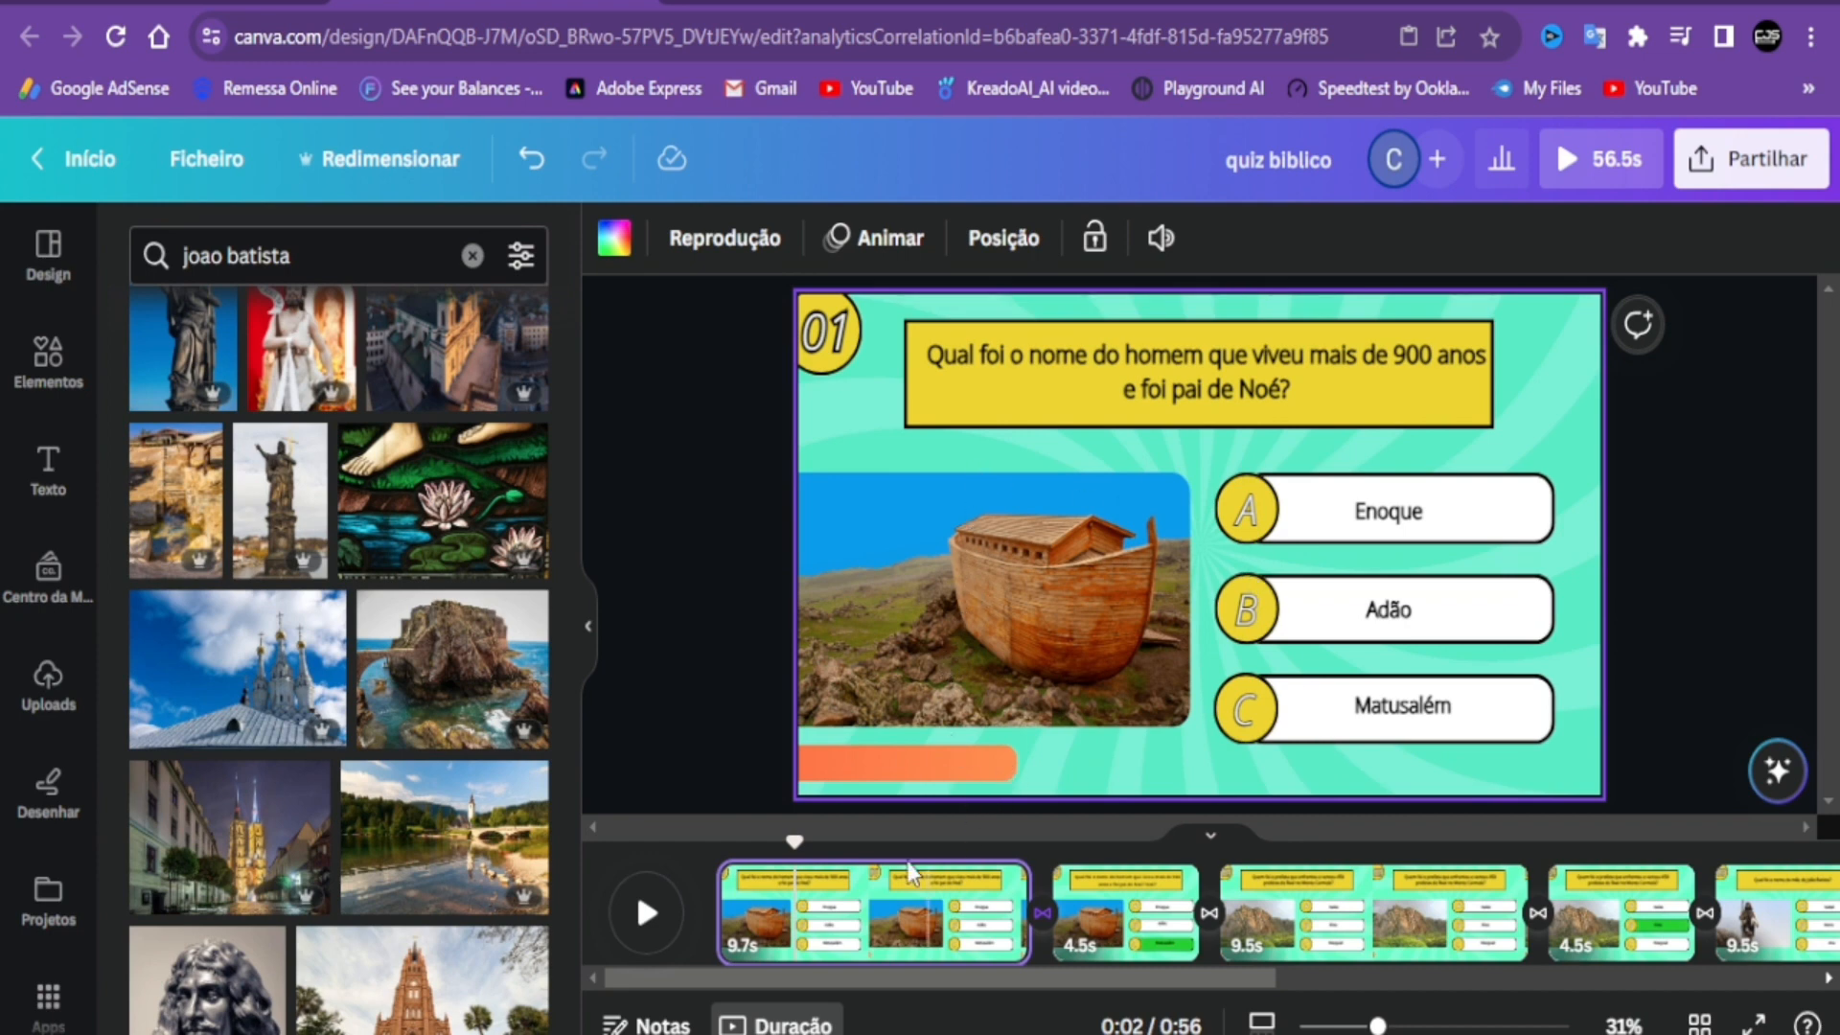
drag(795, 841, 717, 844)
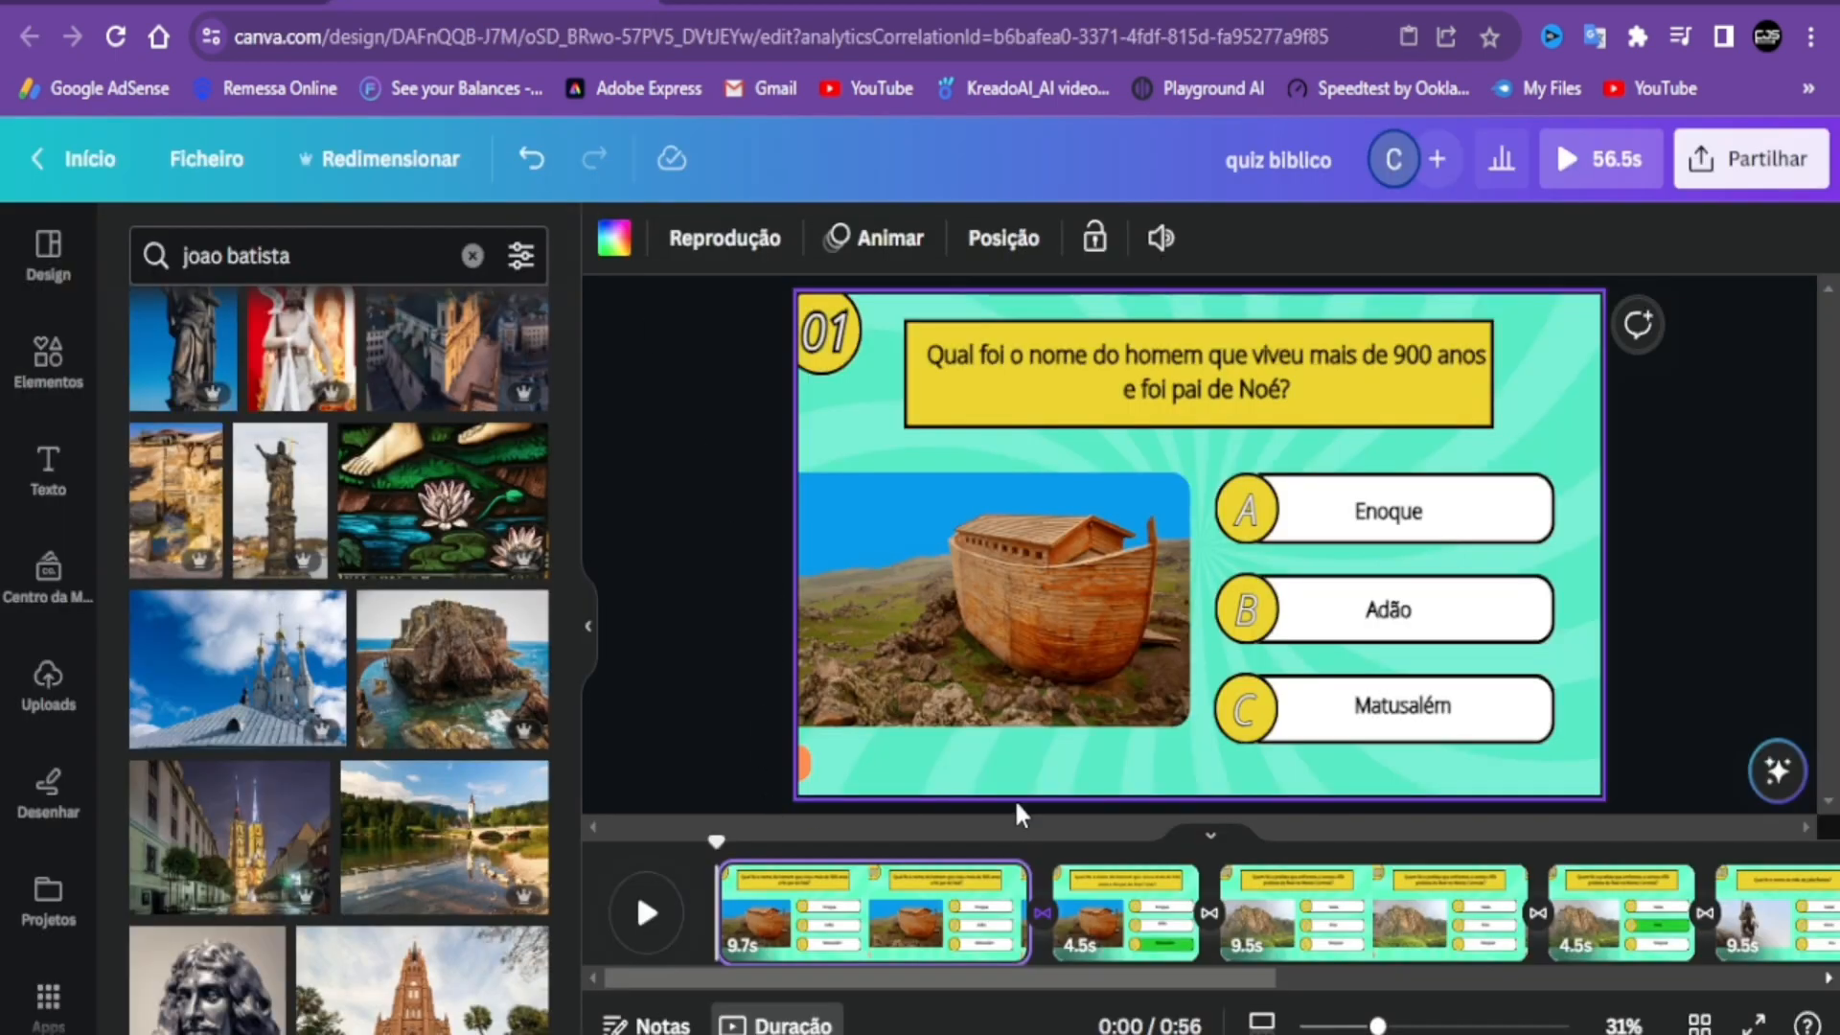
click(647, 912)
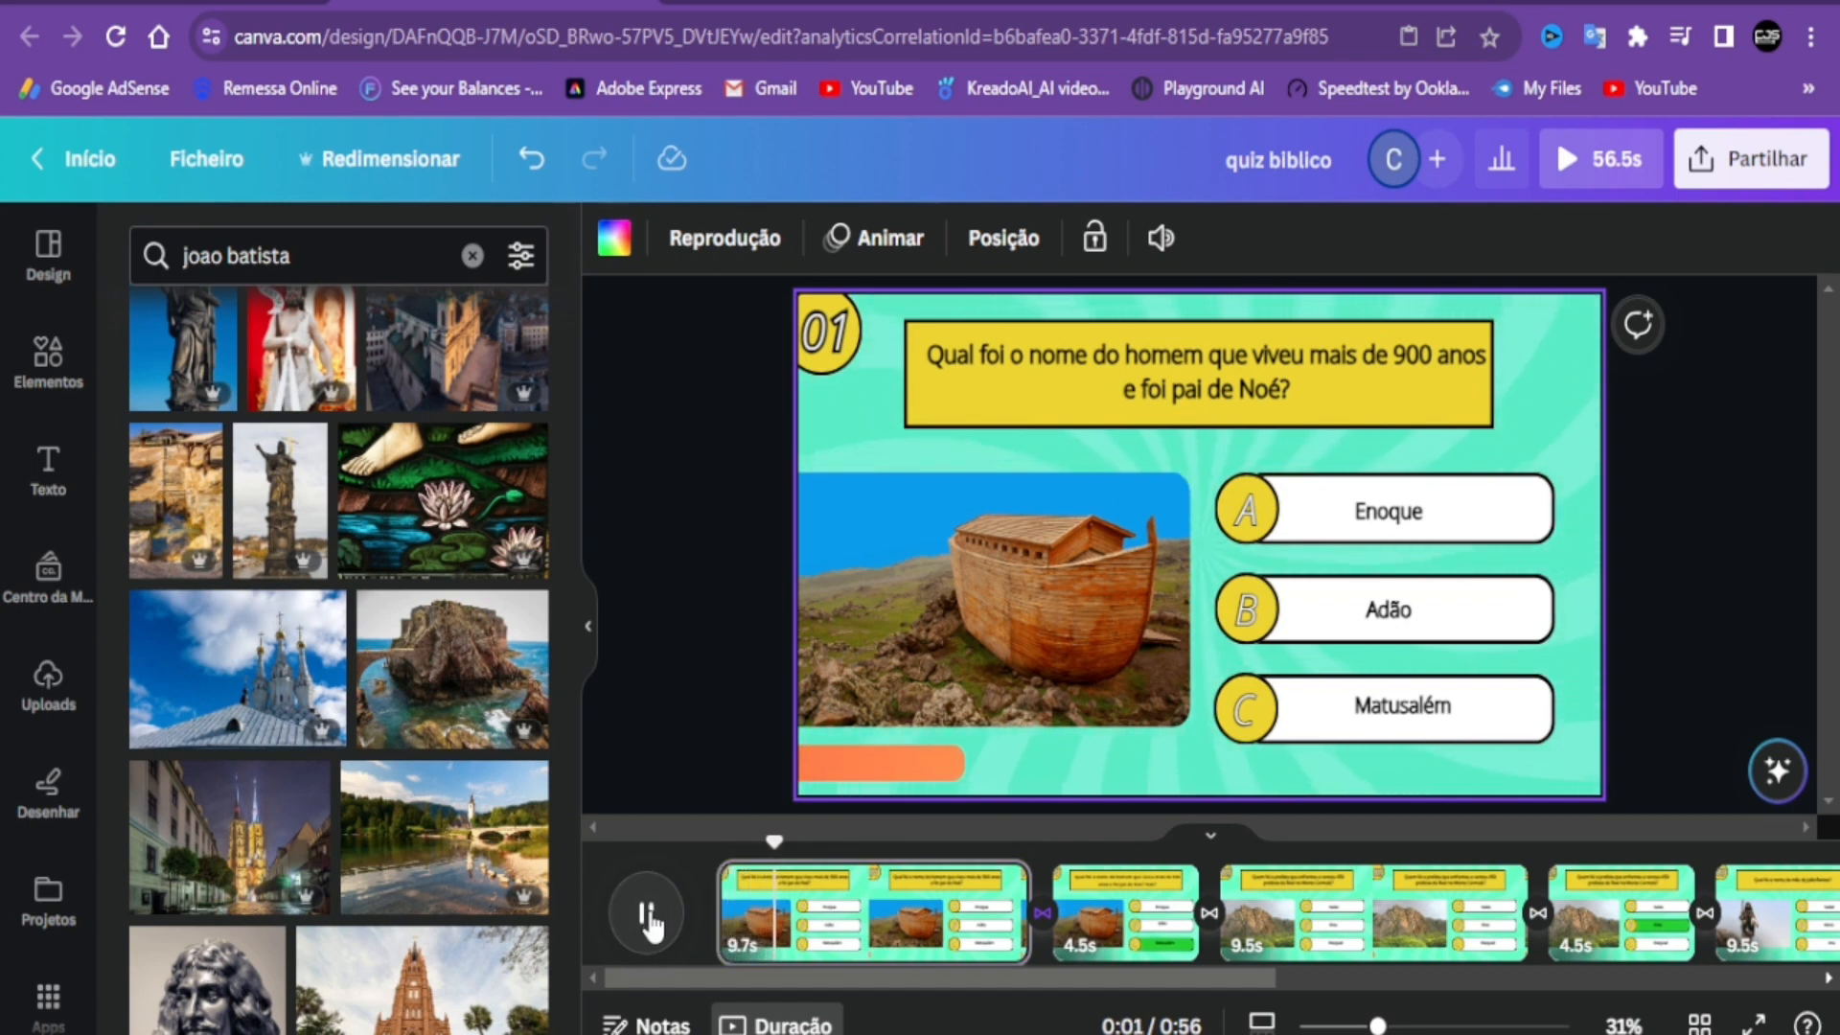
click(648, 918)
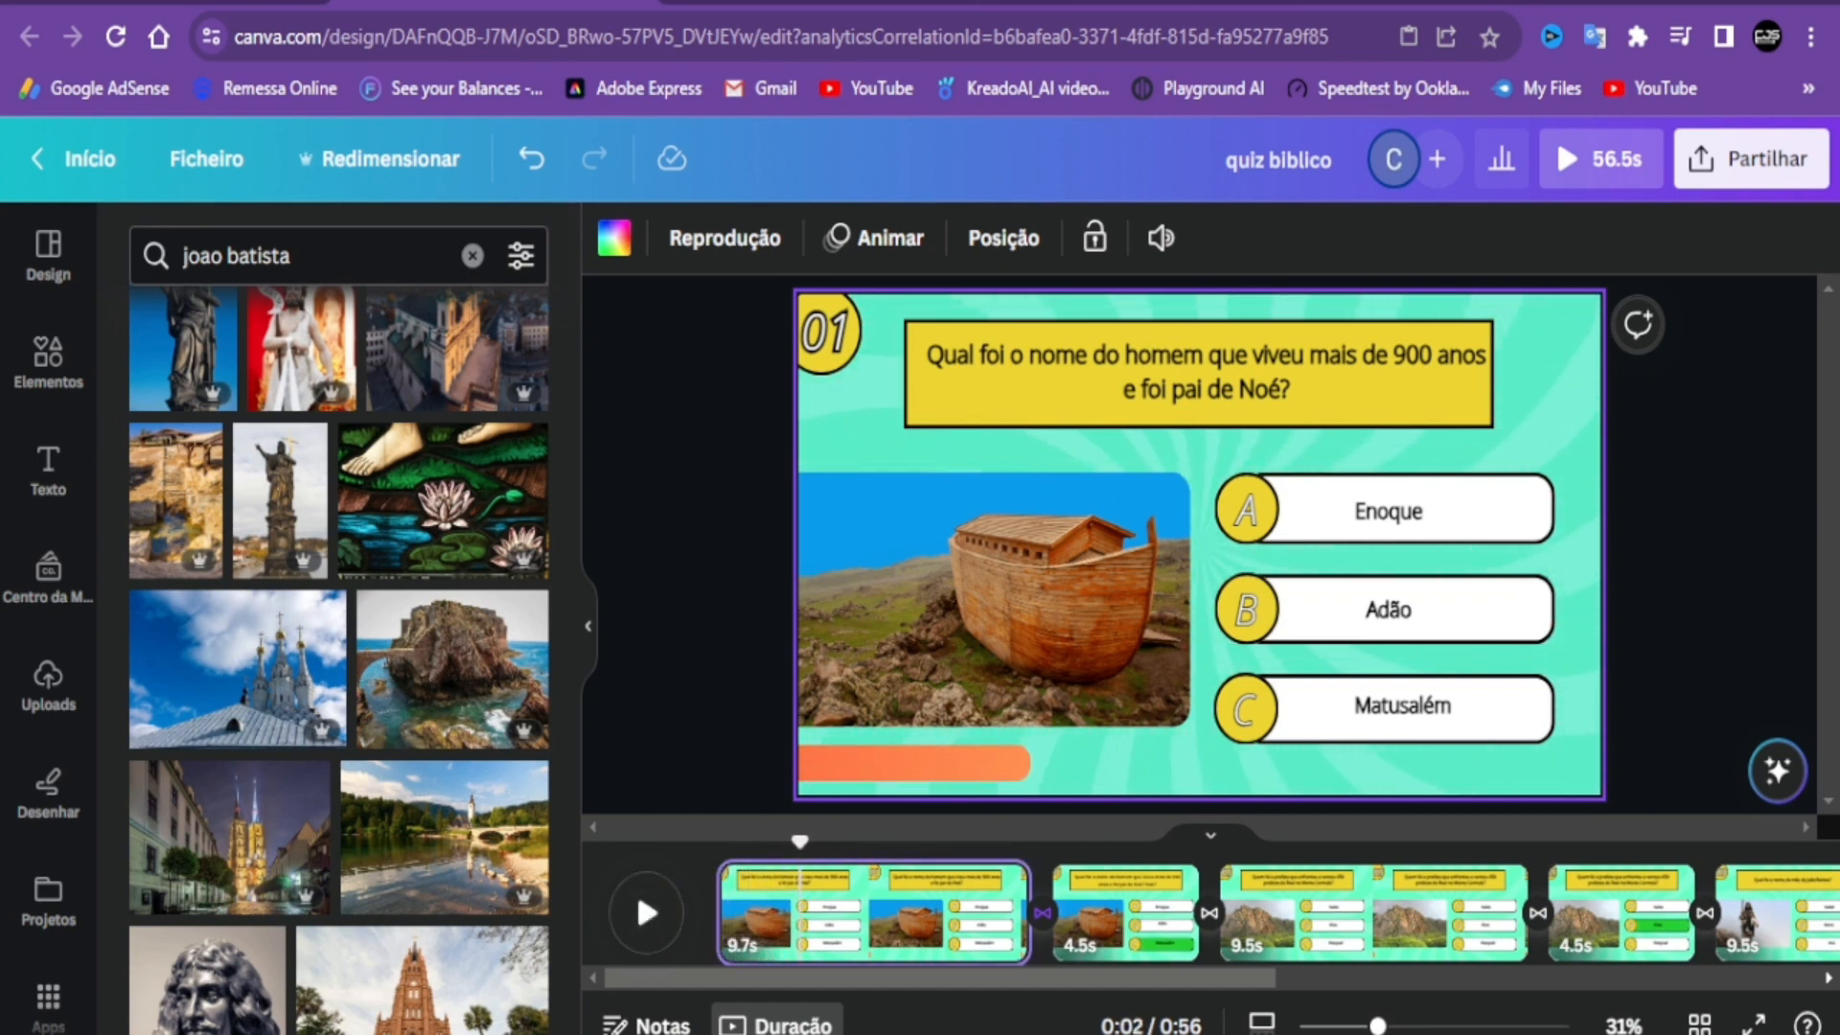
Open Pixabay in a new browser tab through the previously visited "Bandeira Cabeçalho Corações" page.
click(1239, 5)
text(p)
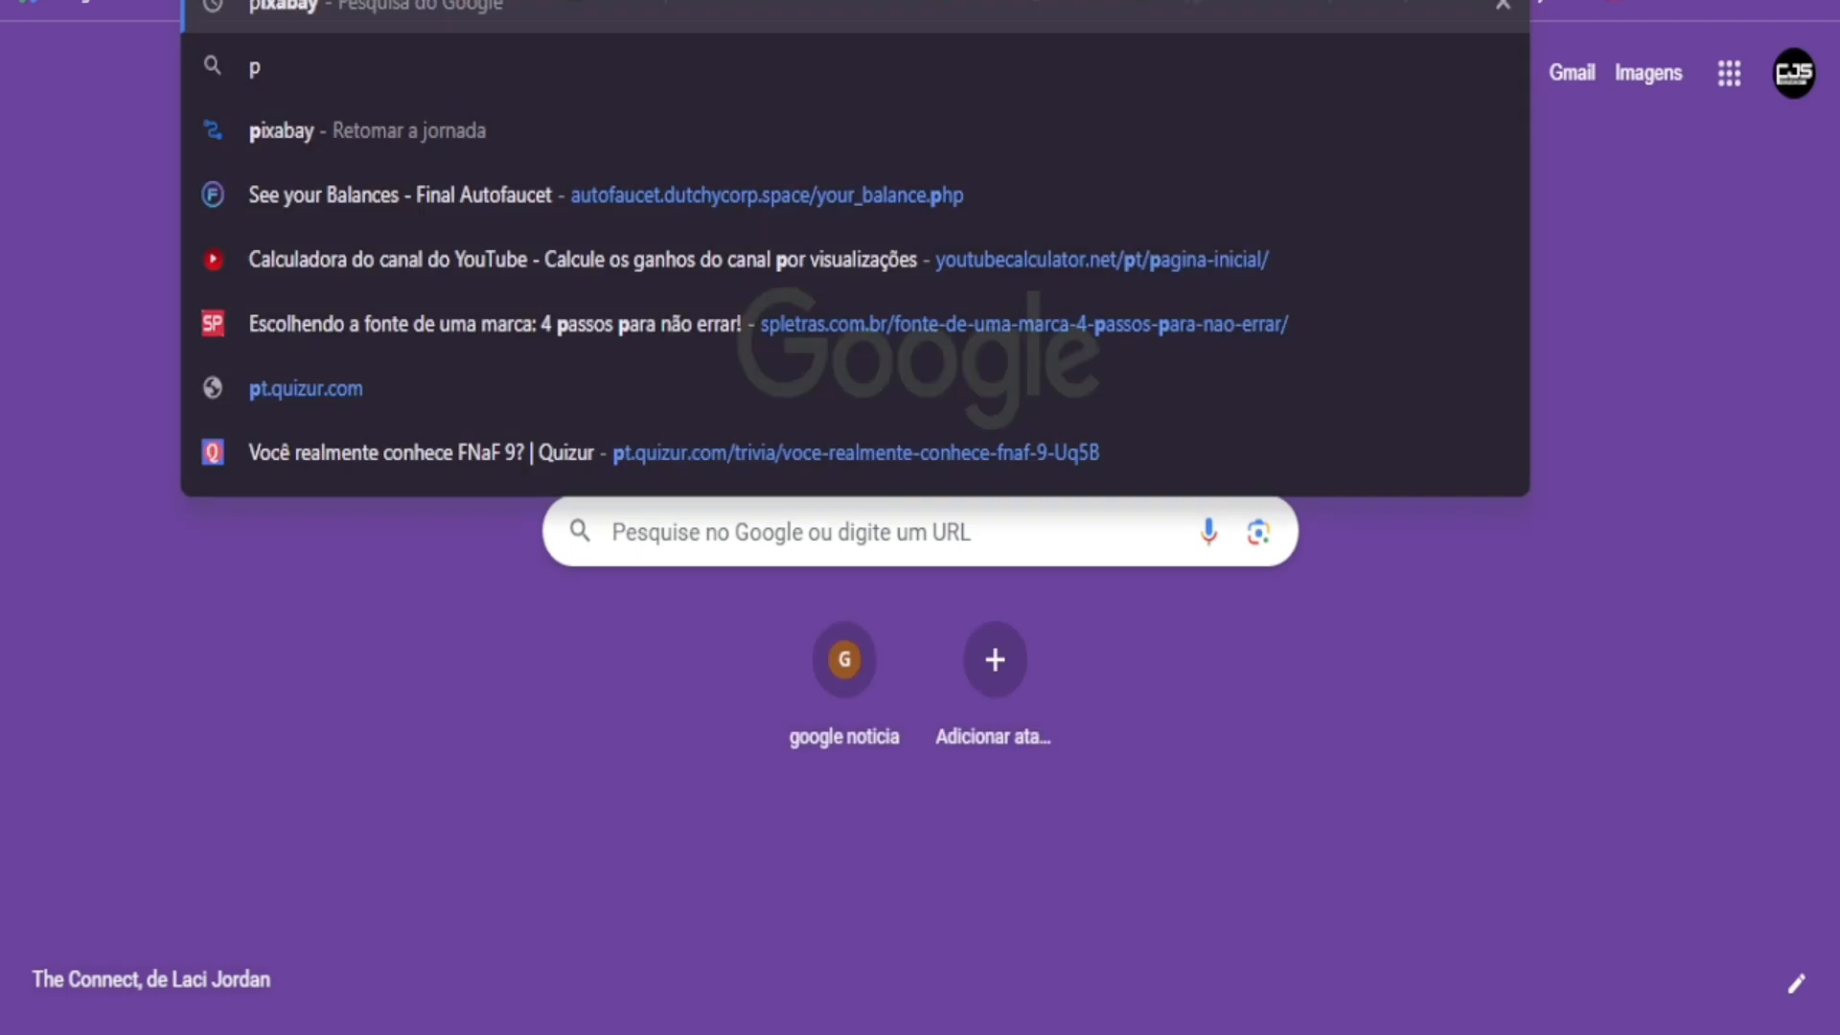
text(ixa)
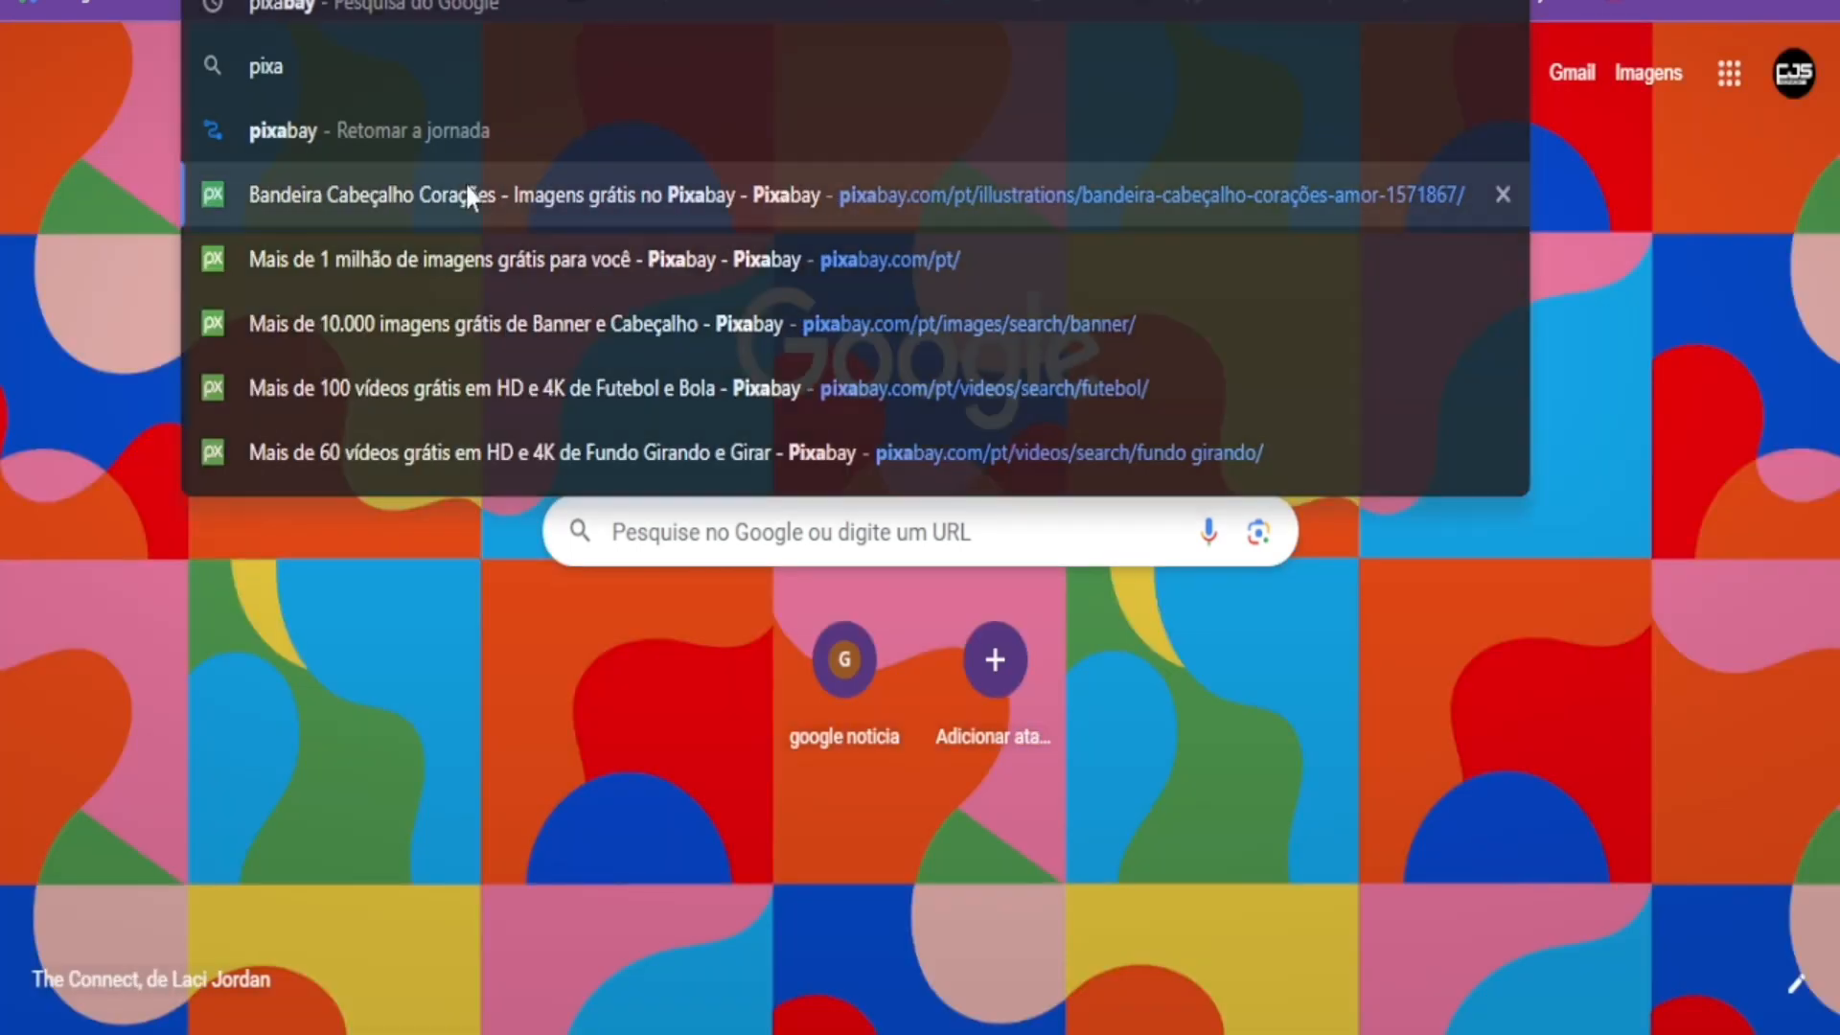
click(467, 191)
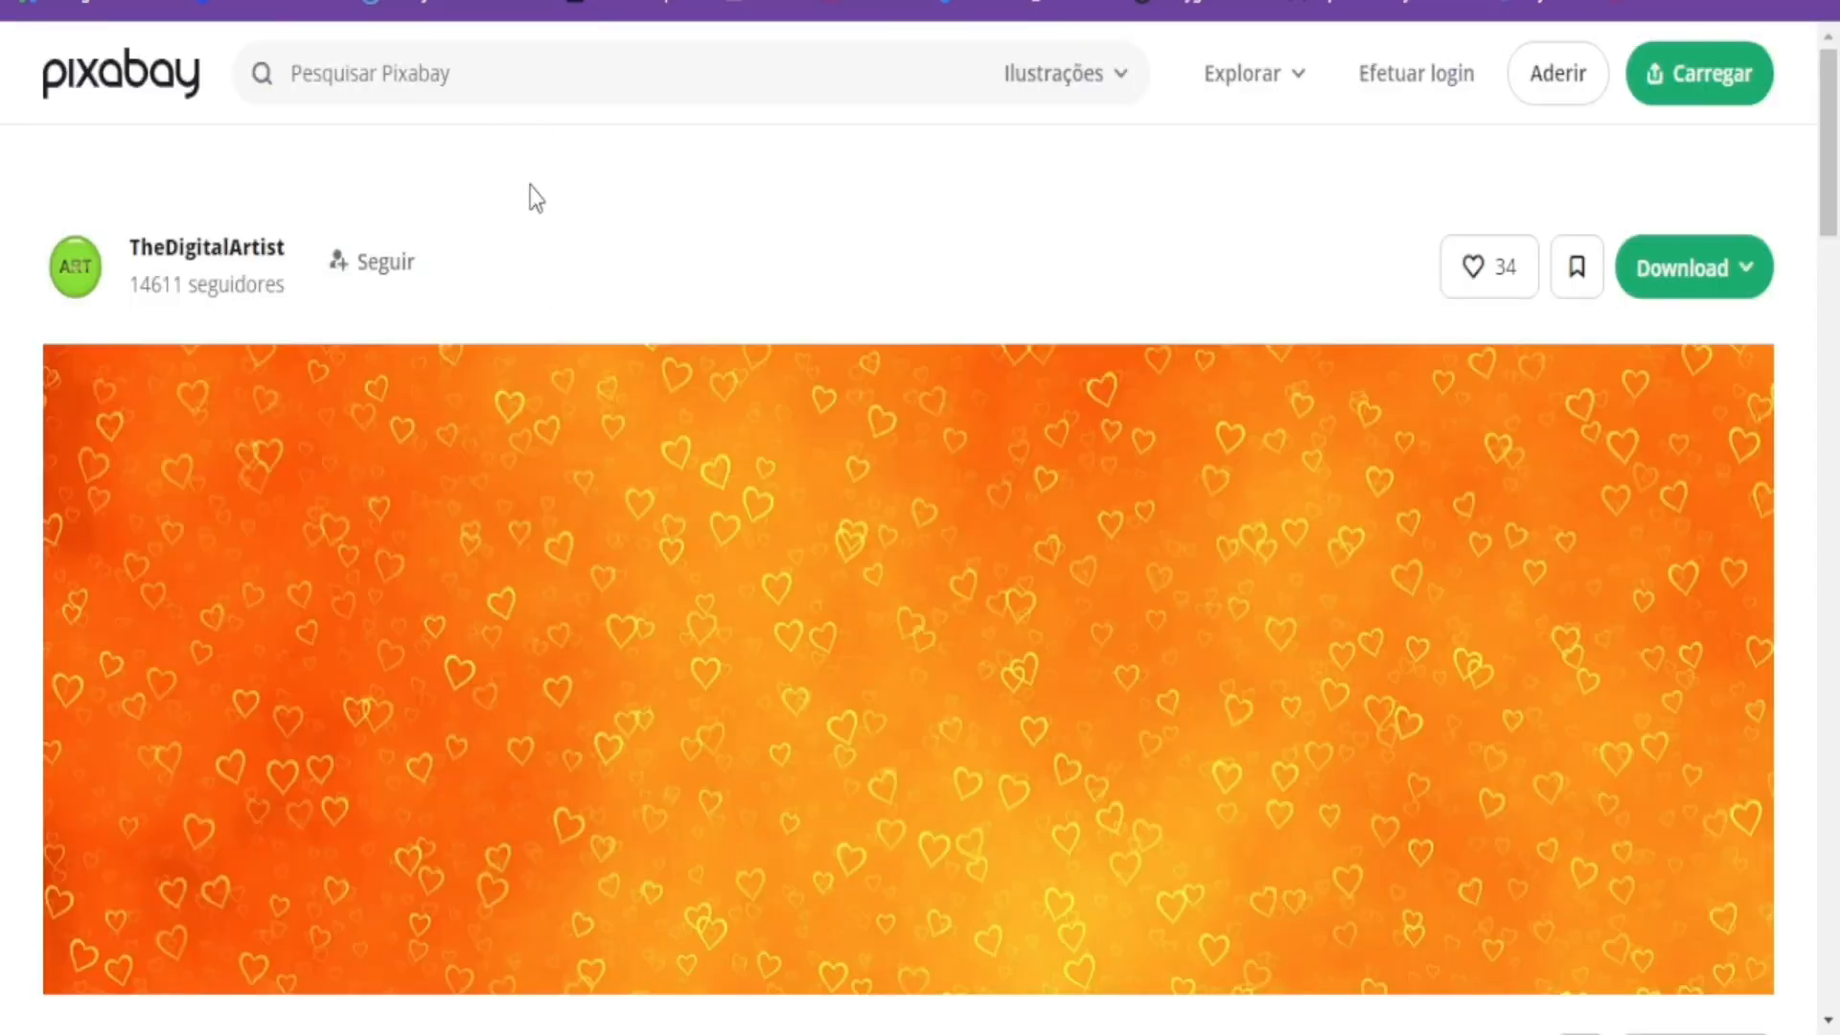
Search Pixabay's illustrations for "giro".
click(507, 79)
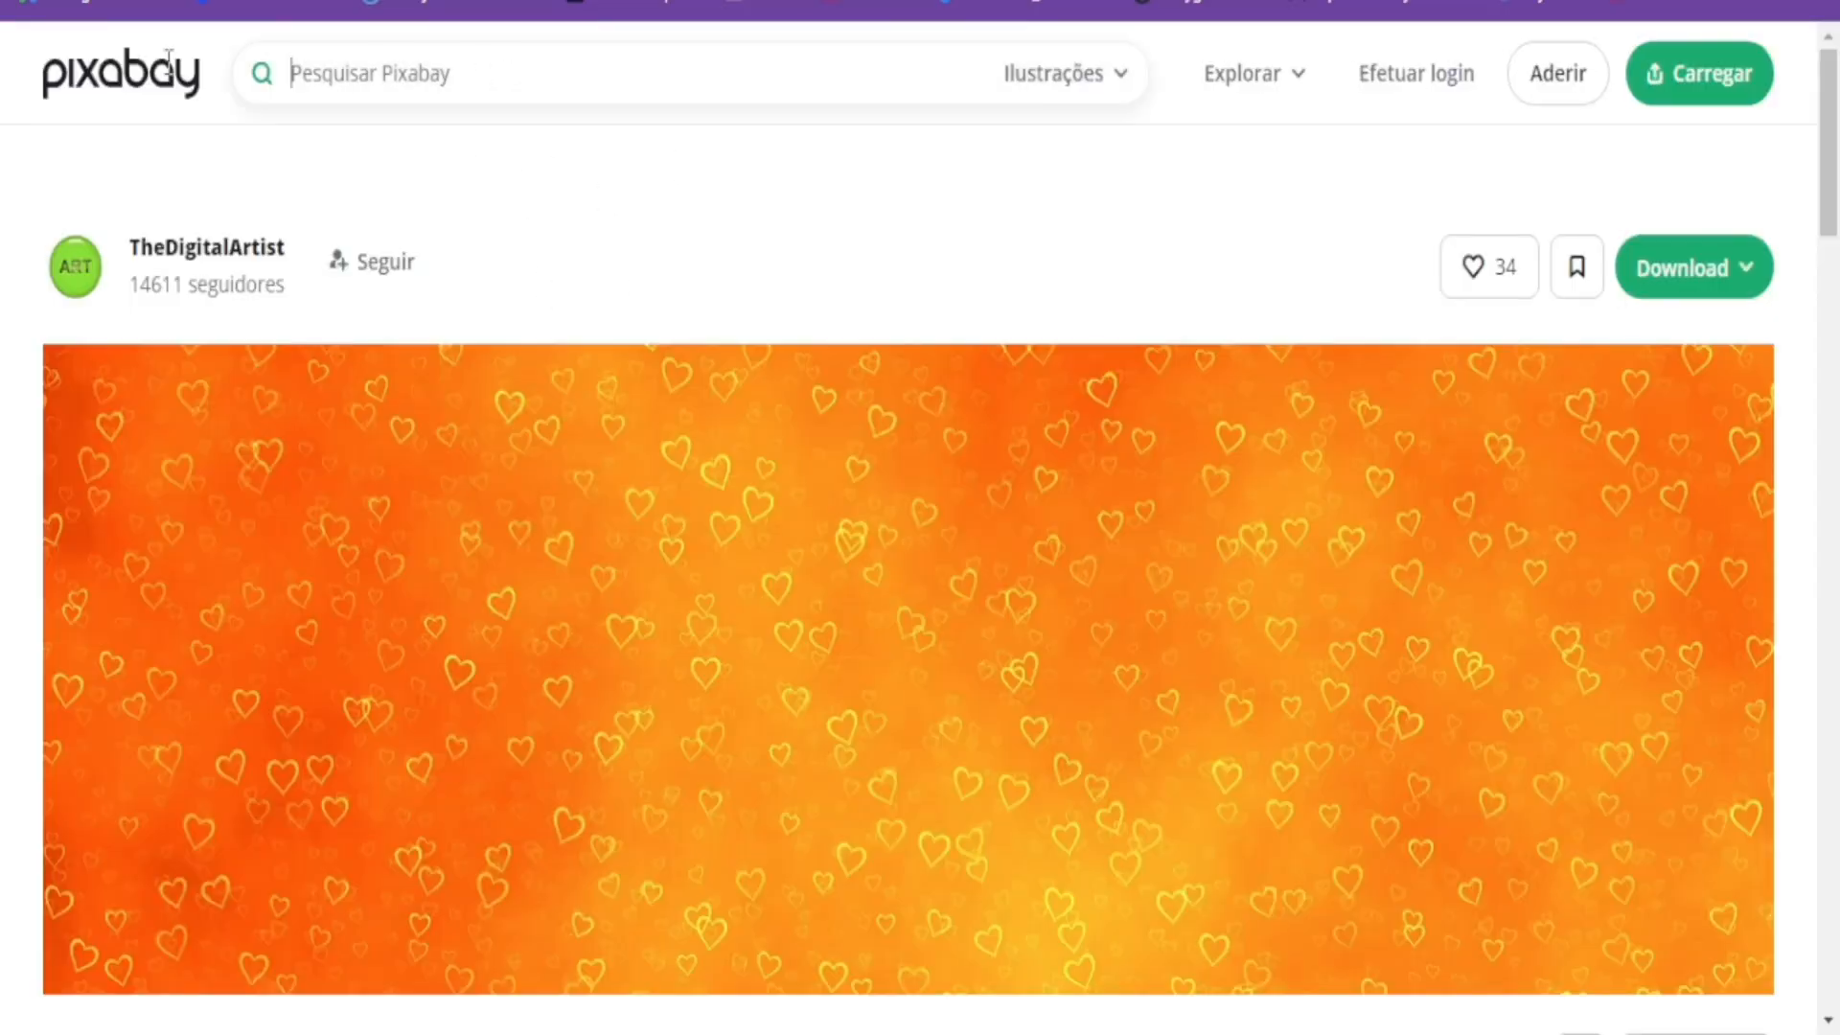
click(255, 135)
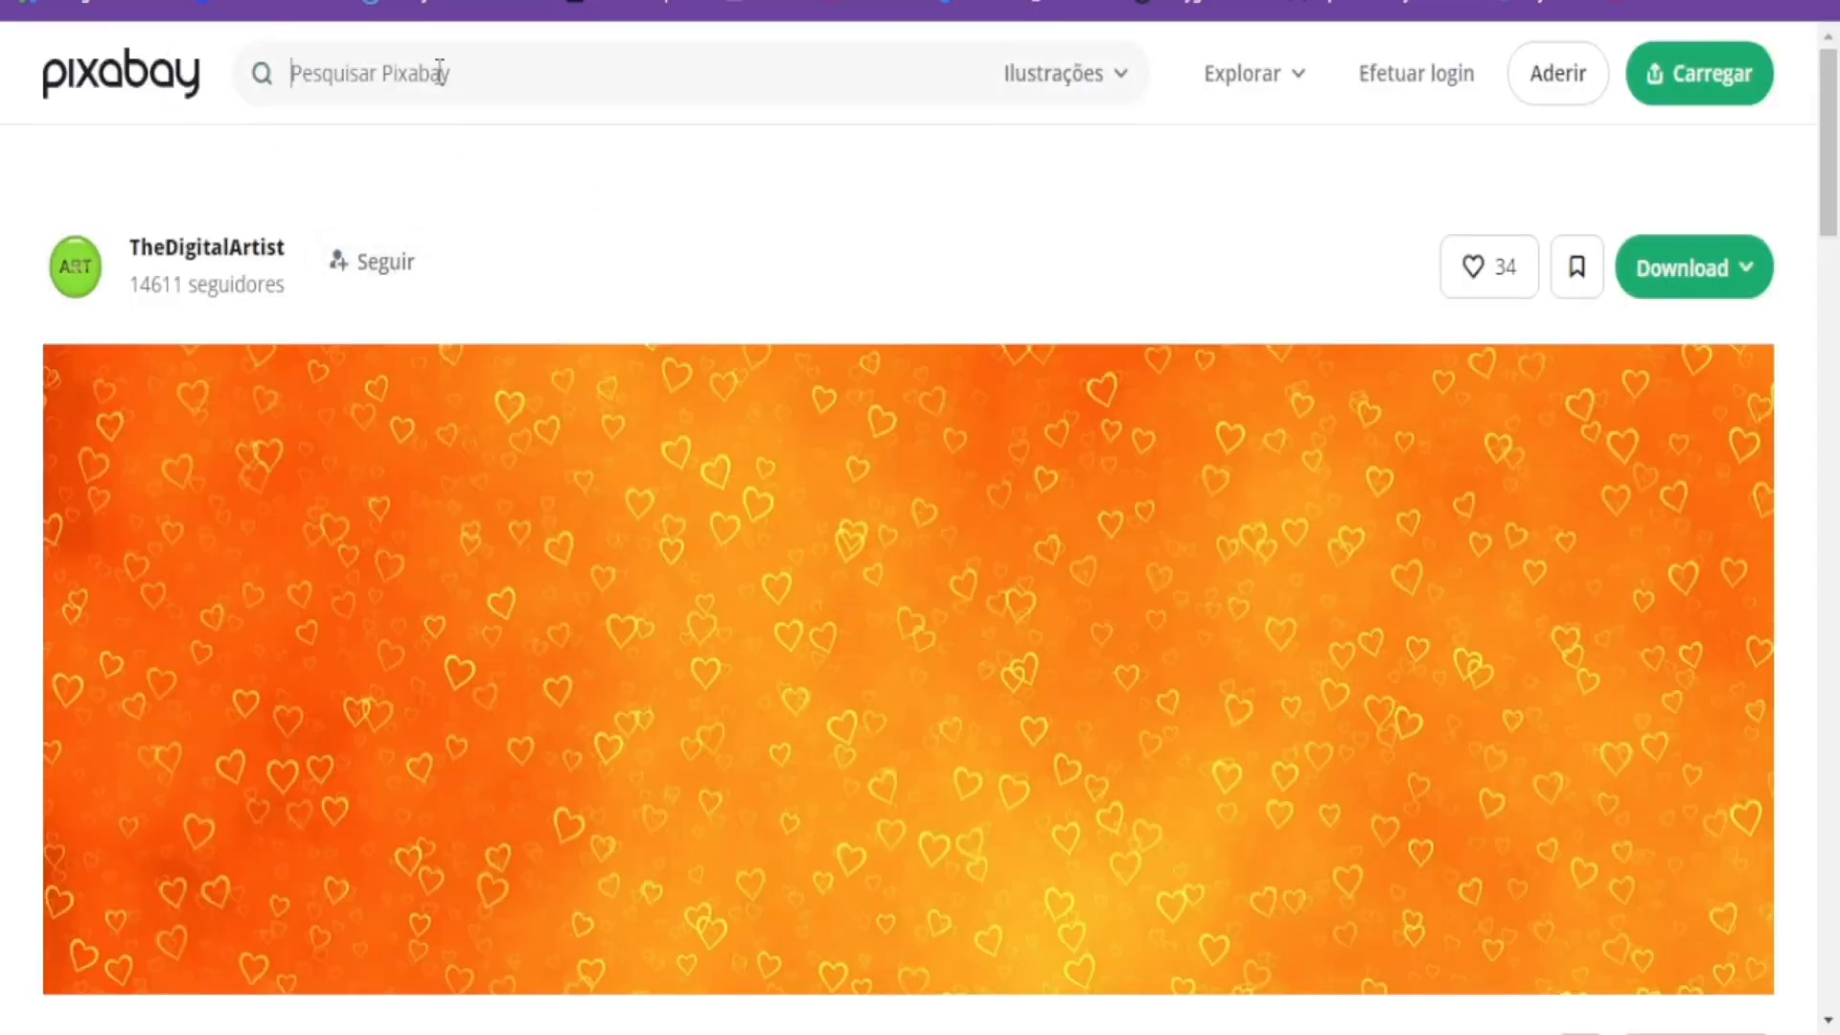
click(351, 76)
text(g)
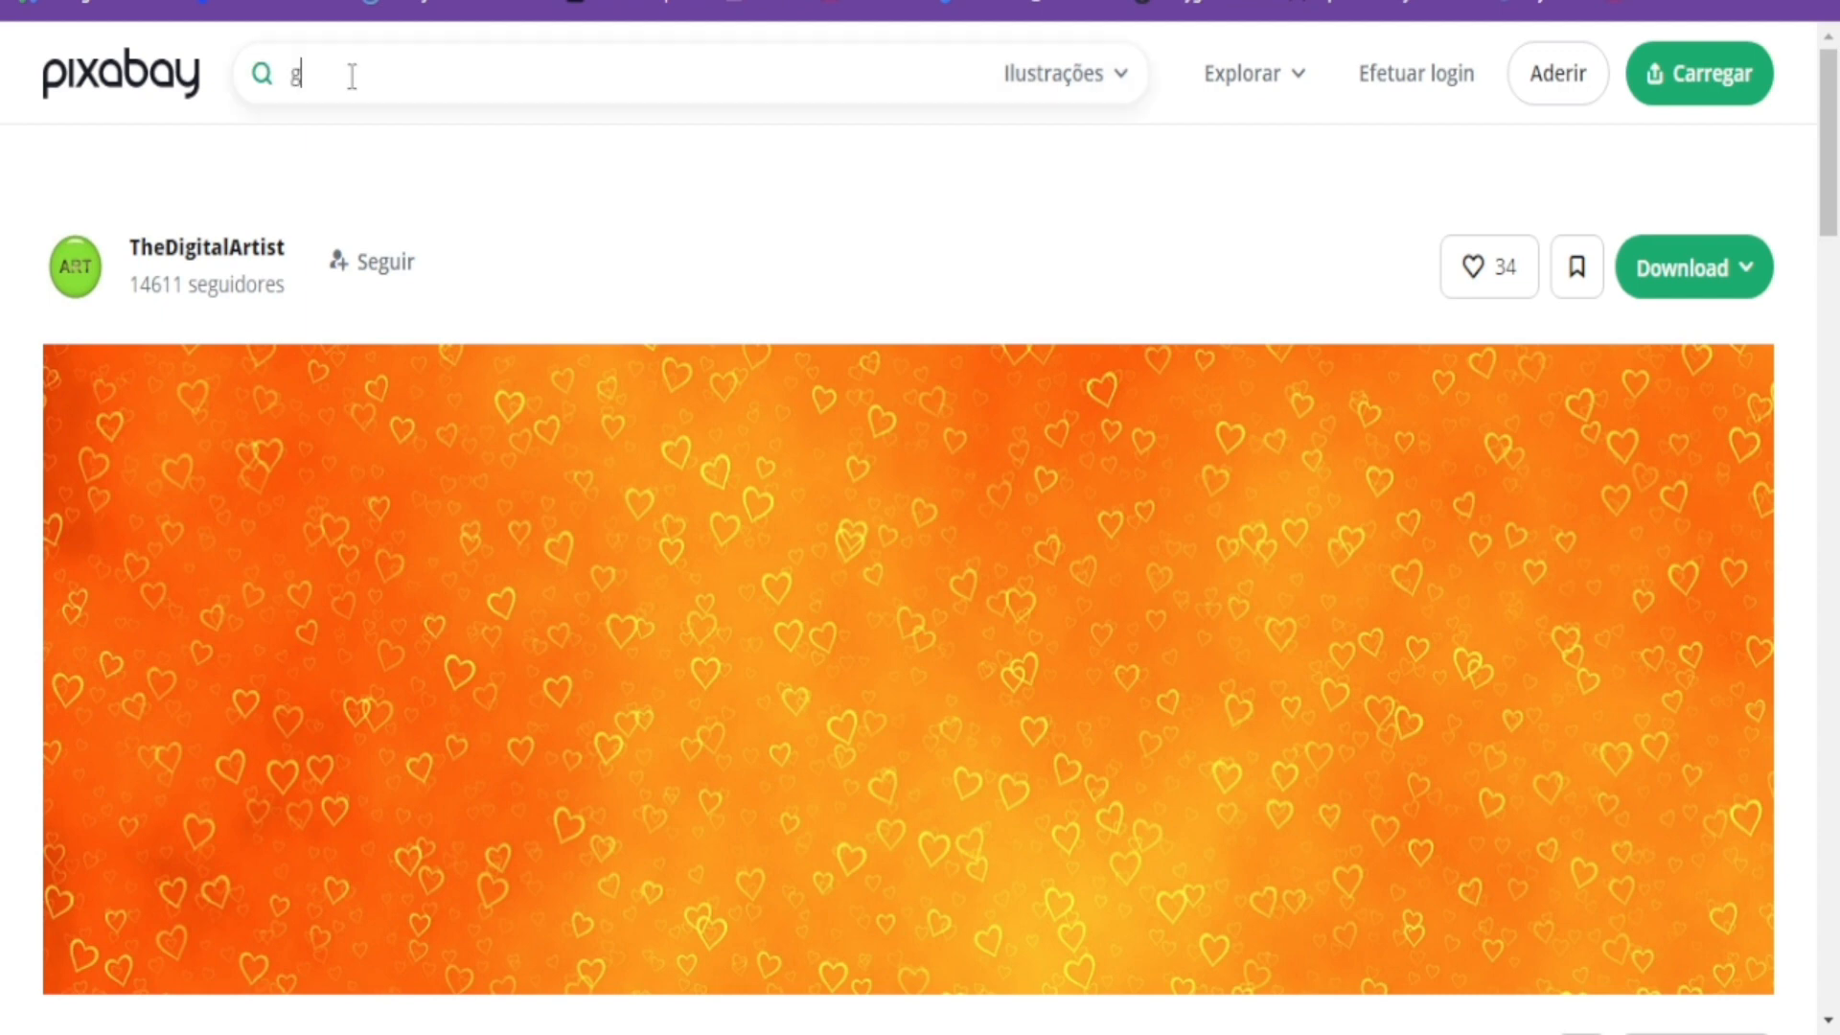
text(iro)
key(Return)
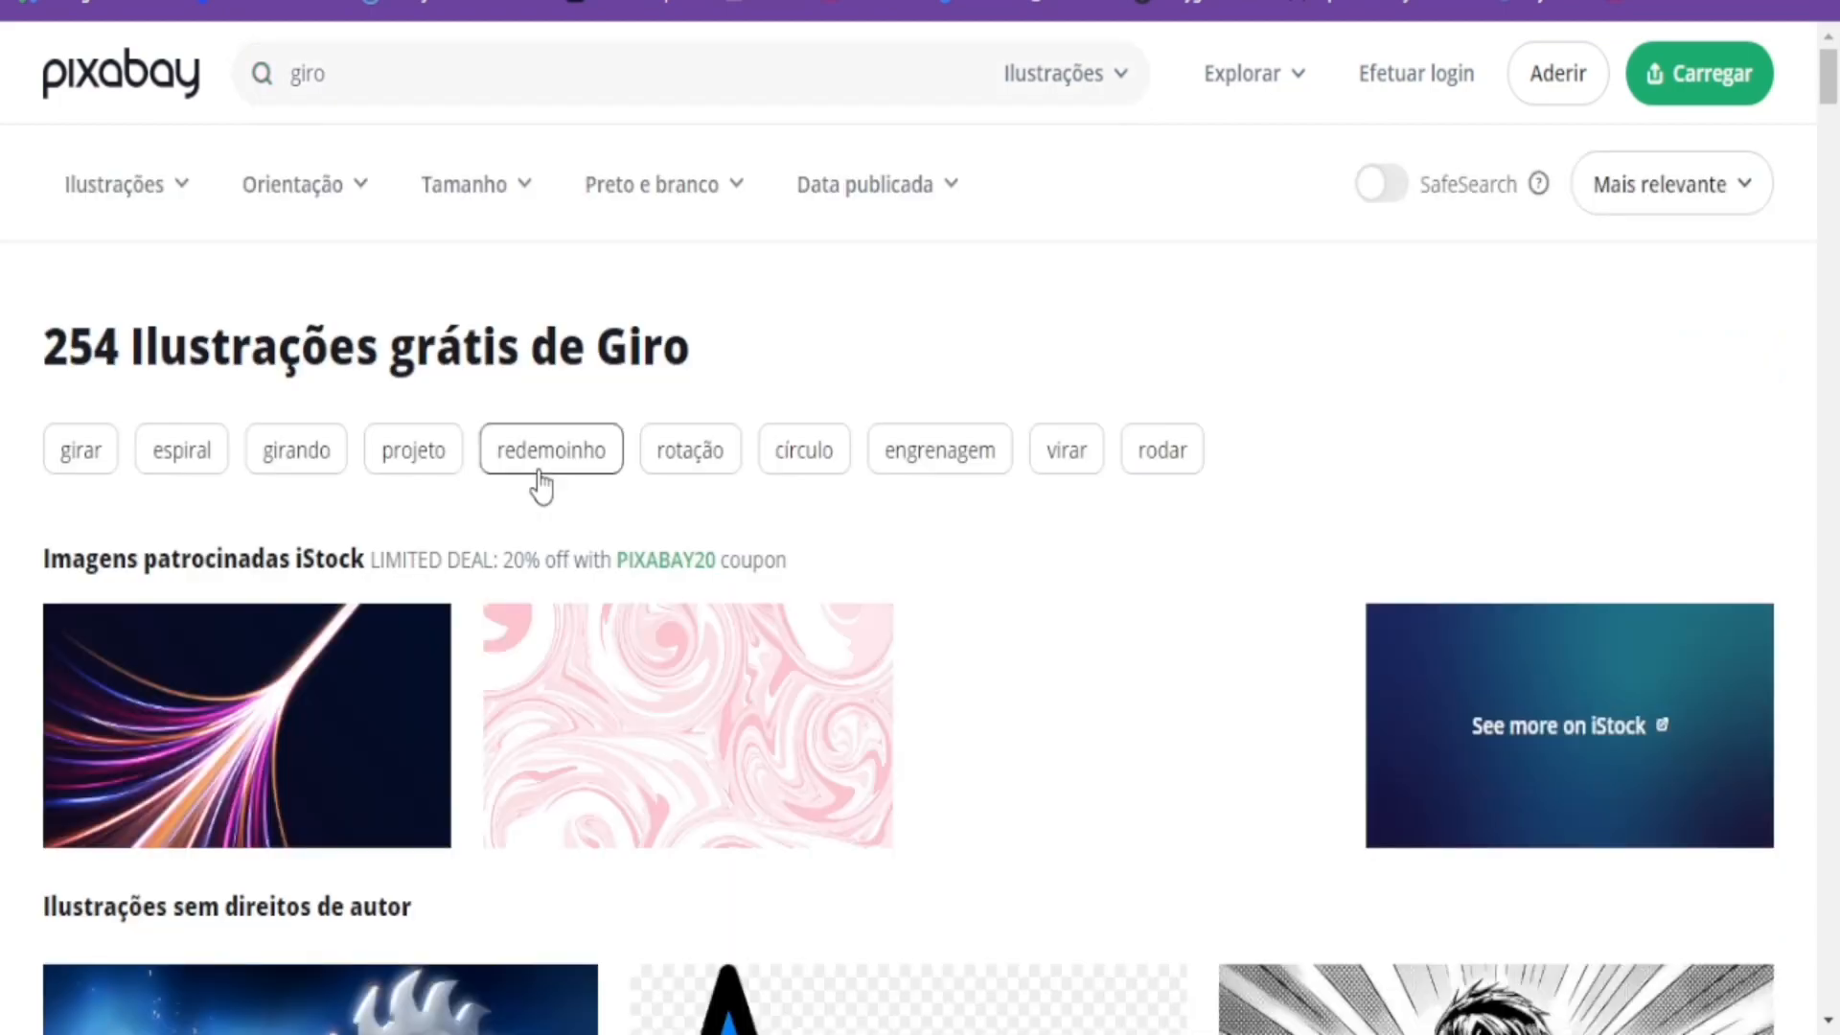
Switch the Pixabay "giro" search from illustrations to videos and browse the results for animated backgrounds.
scroll(552, 479, down, 3)
scroll(552, 479, down, 7)
scroll(805, 537, up, 10)
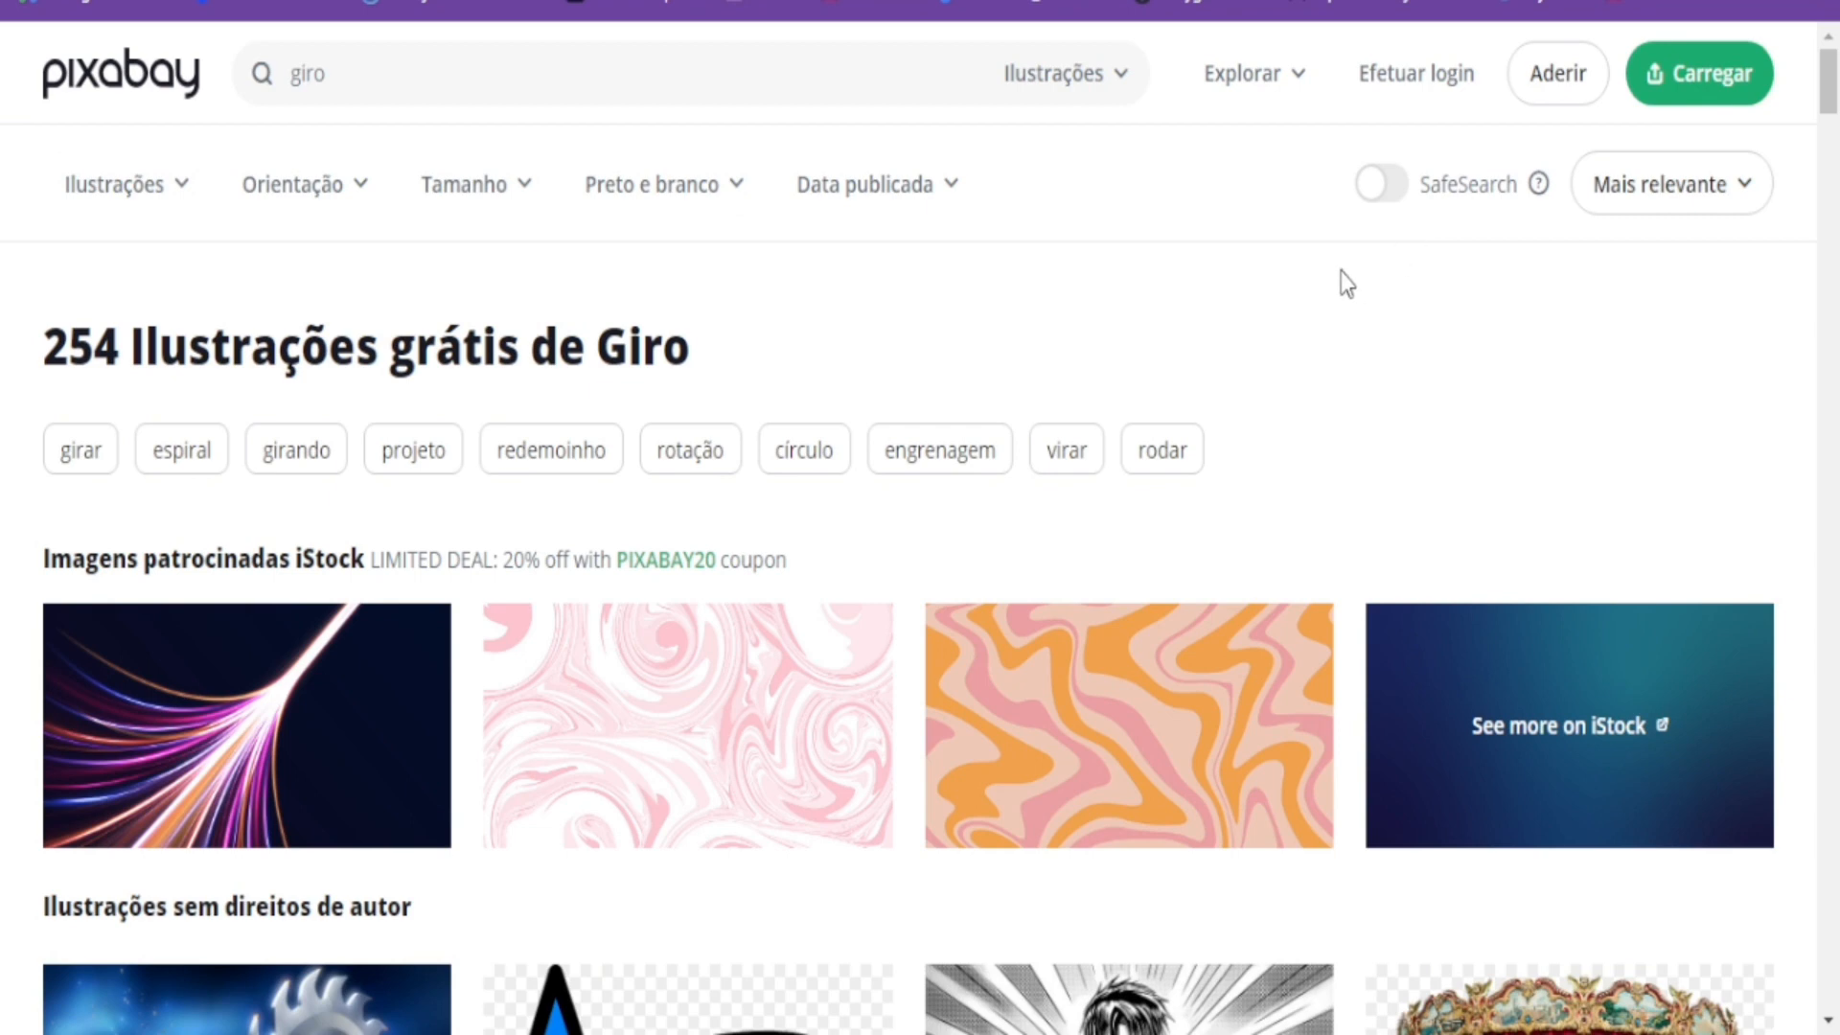
click(1102, 72)
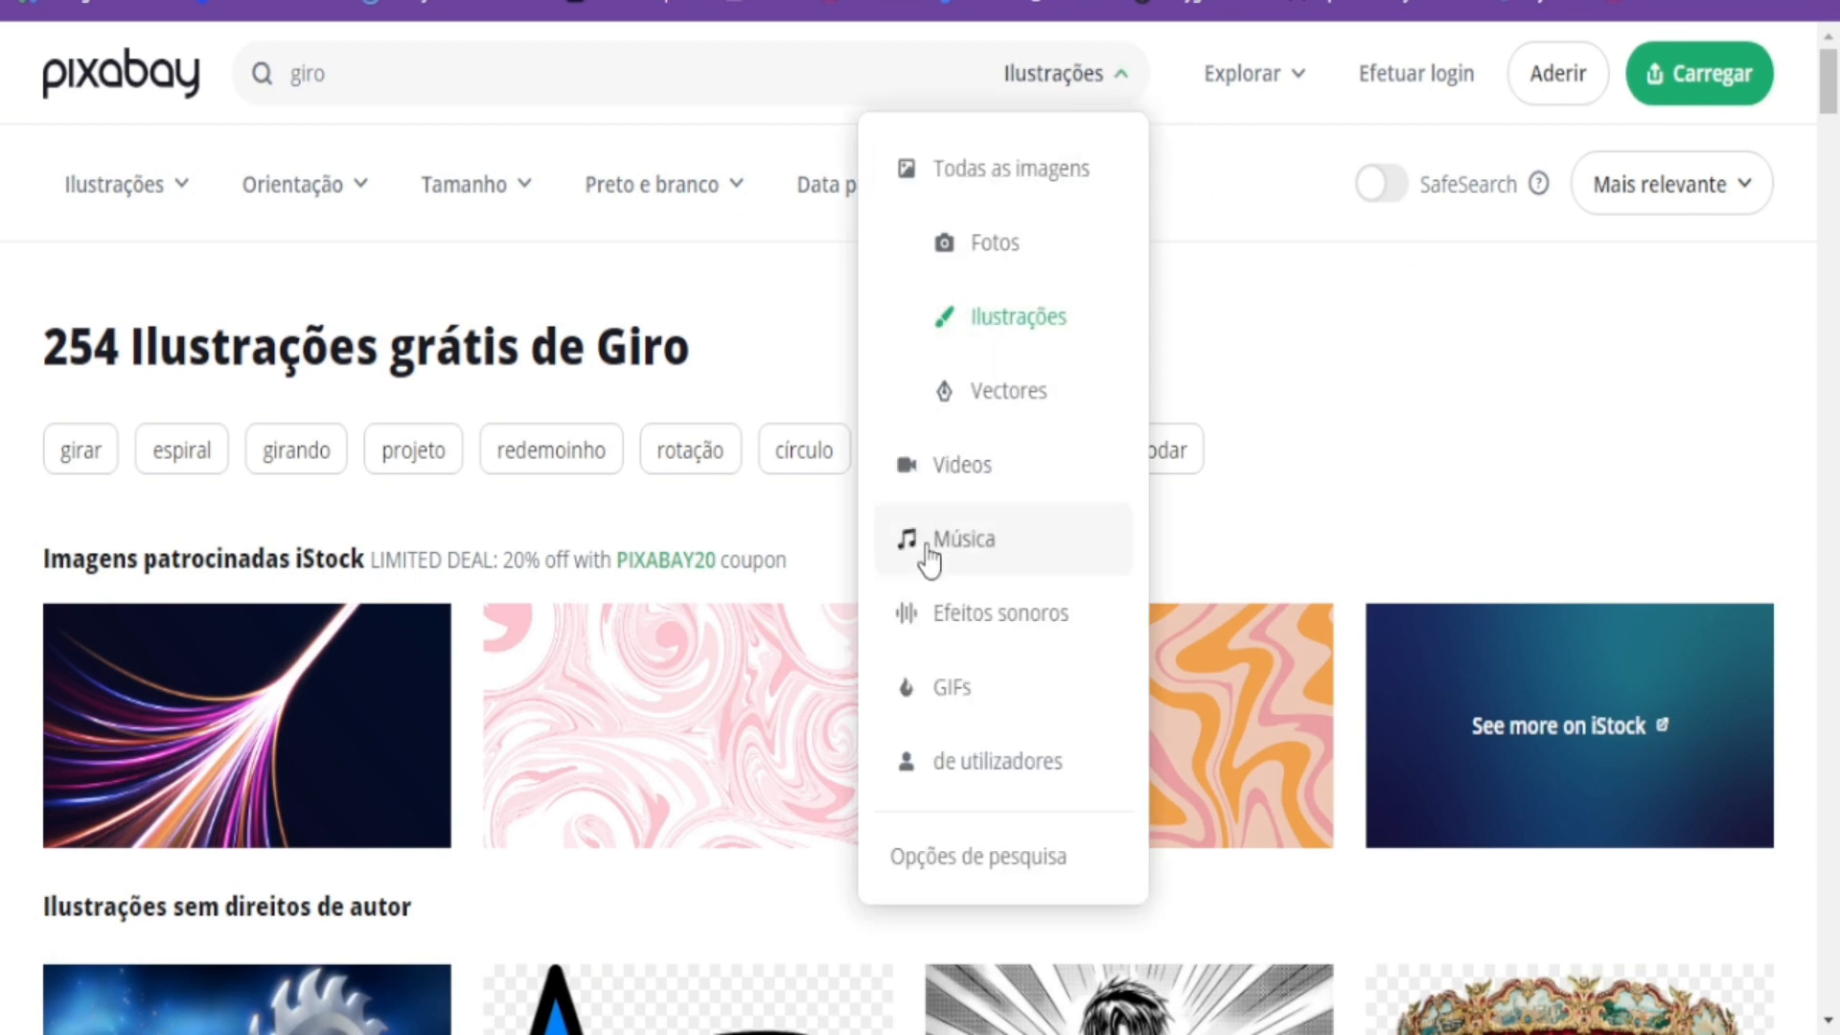
click(966, 479)
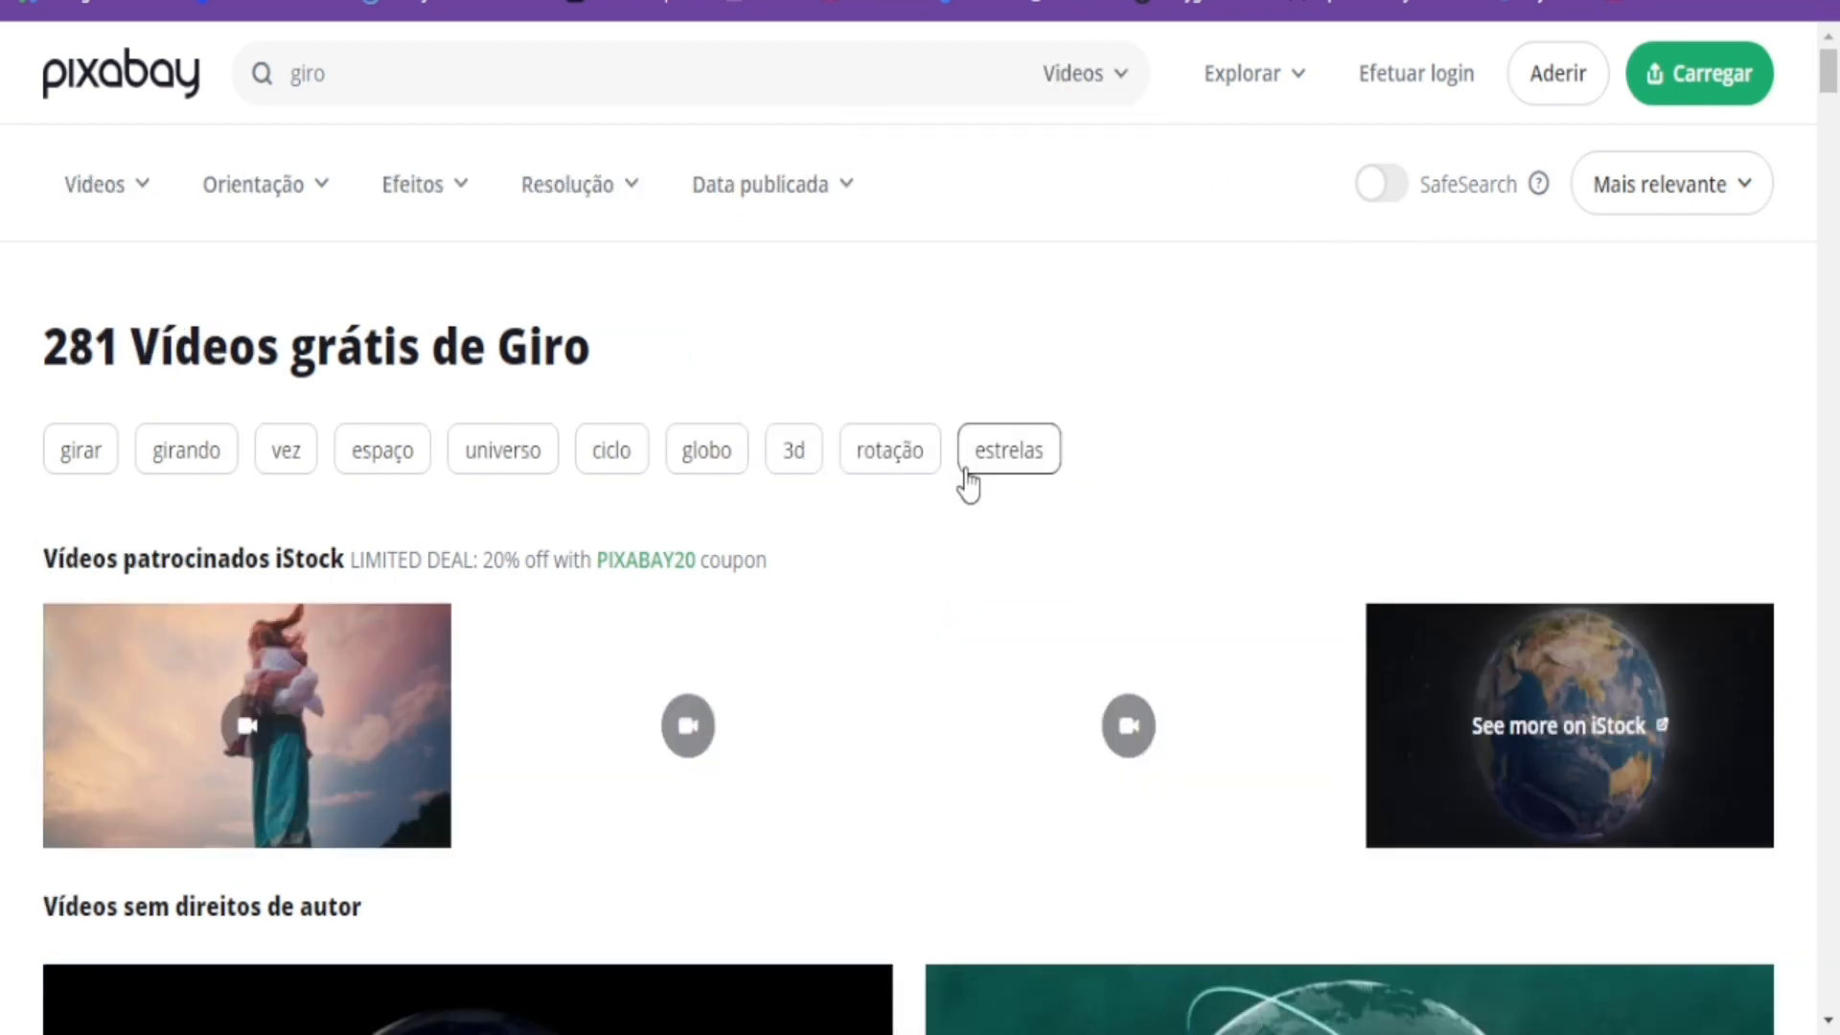
scroll(815, 527, down, 10)
scroll(758, 536, down, 20)
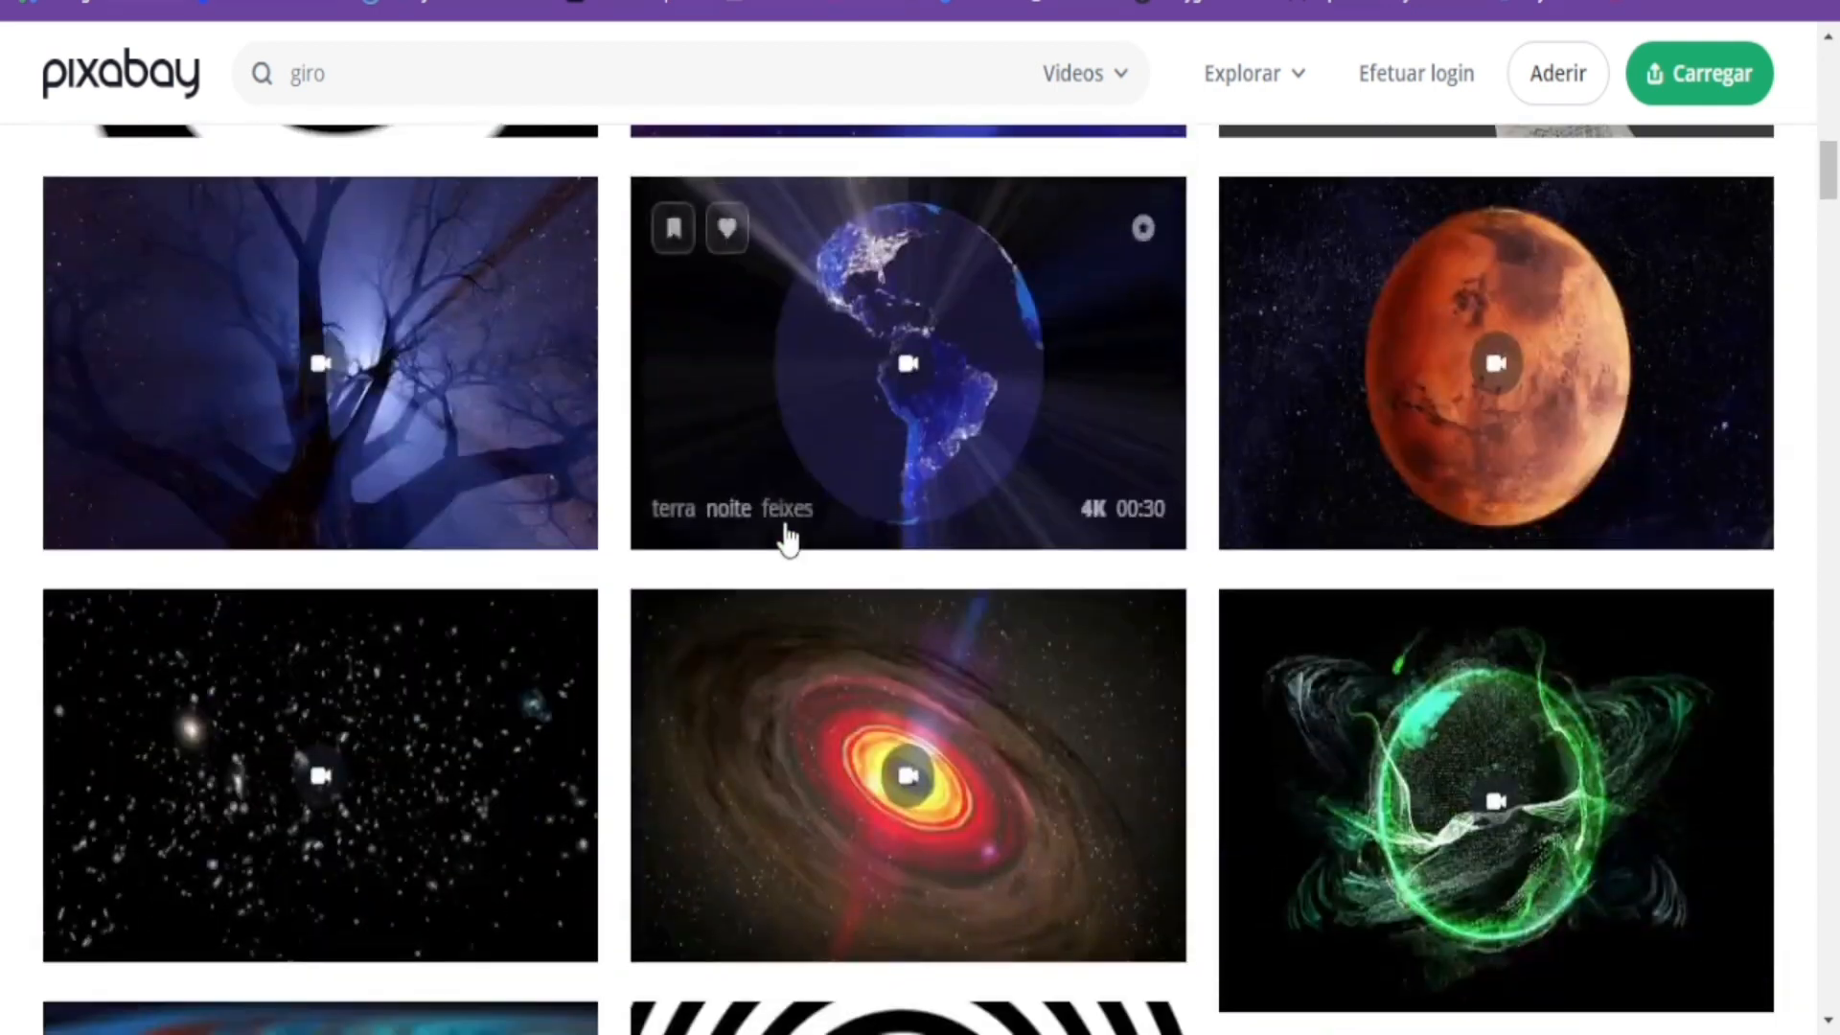
scroll(788, 537, down, 15)
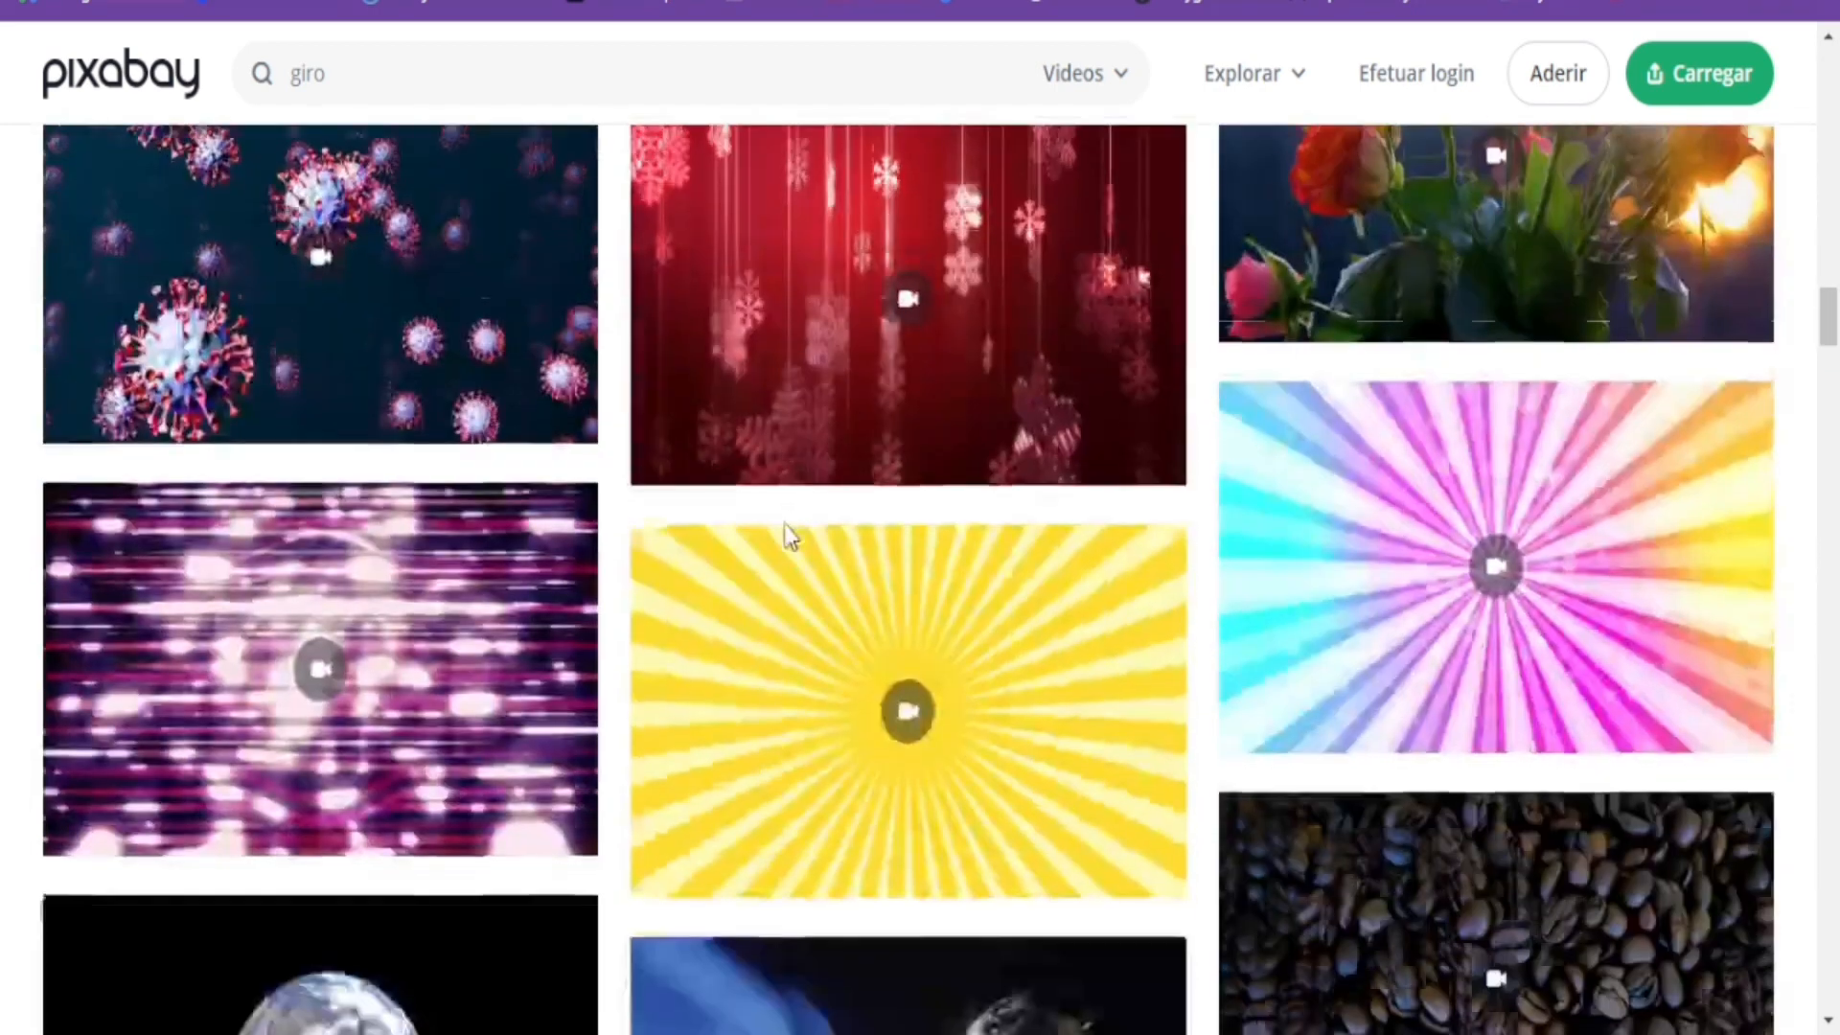
scroll(843, 480, up, 5)
scroll(1169, 451, down, 20)
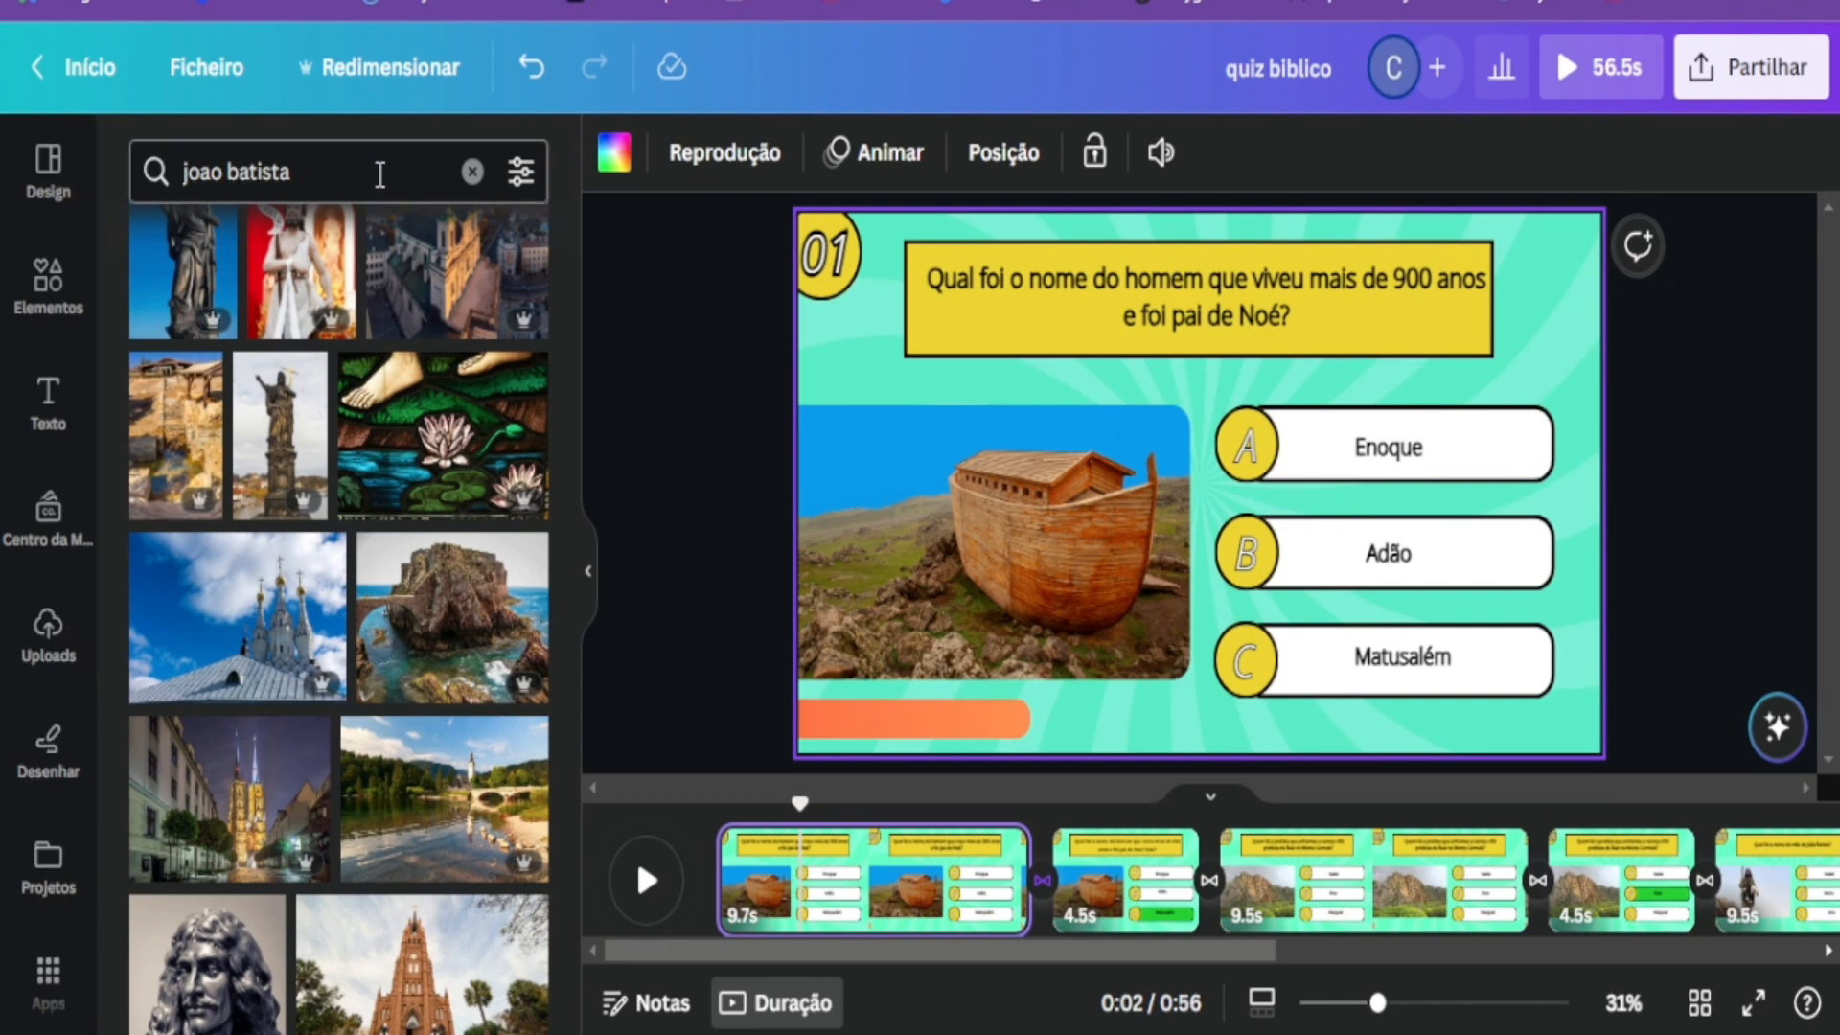
In Canva, clear the "joao batista" photo search, search the video library for "quadrnhos" and browse the comic-style backgrounds.
click(472, 171)
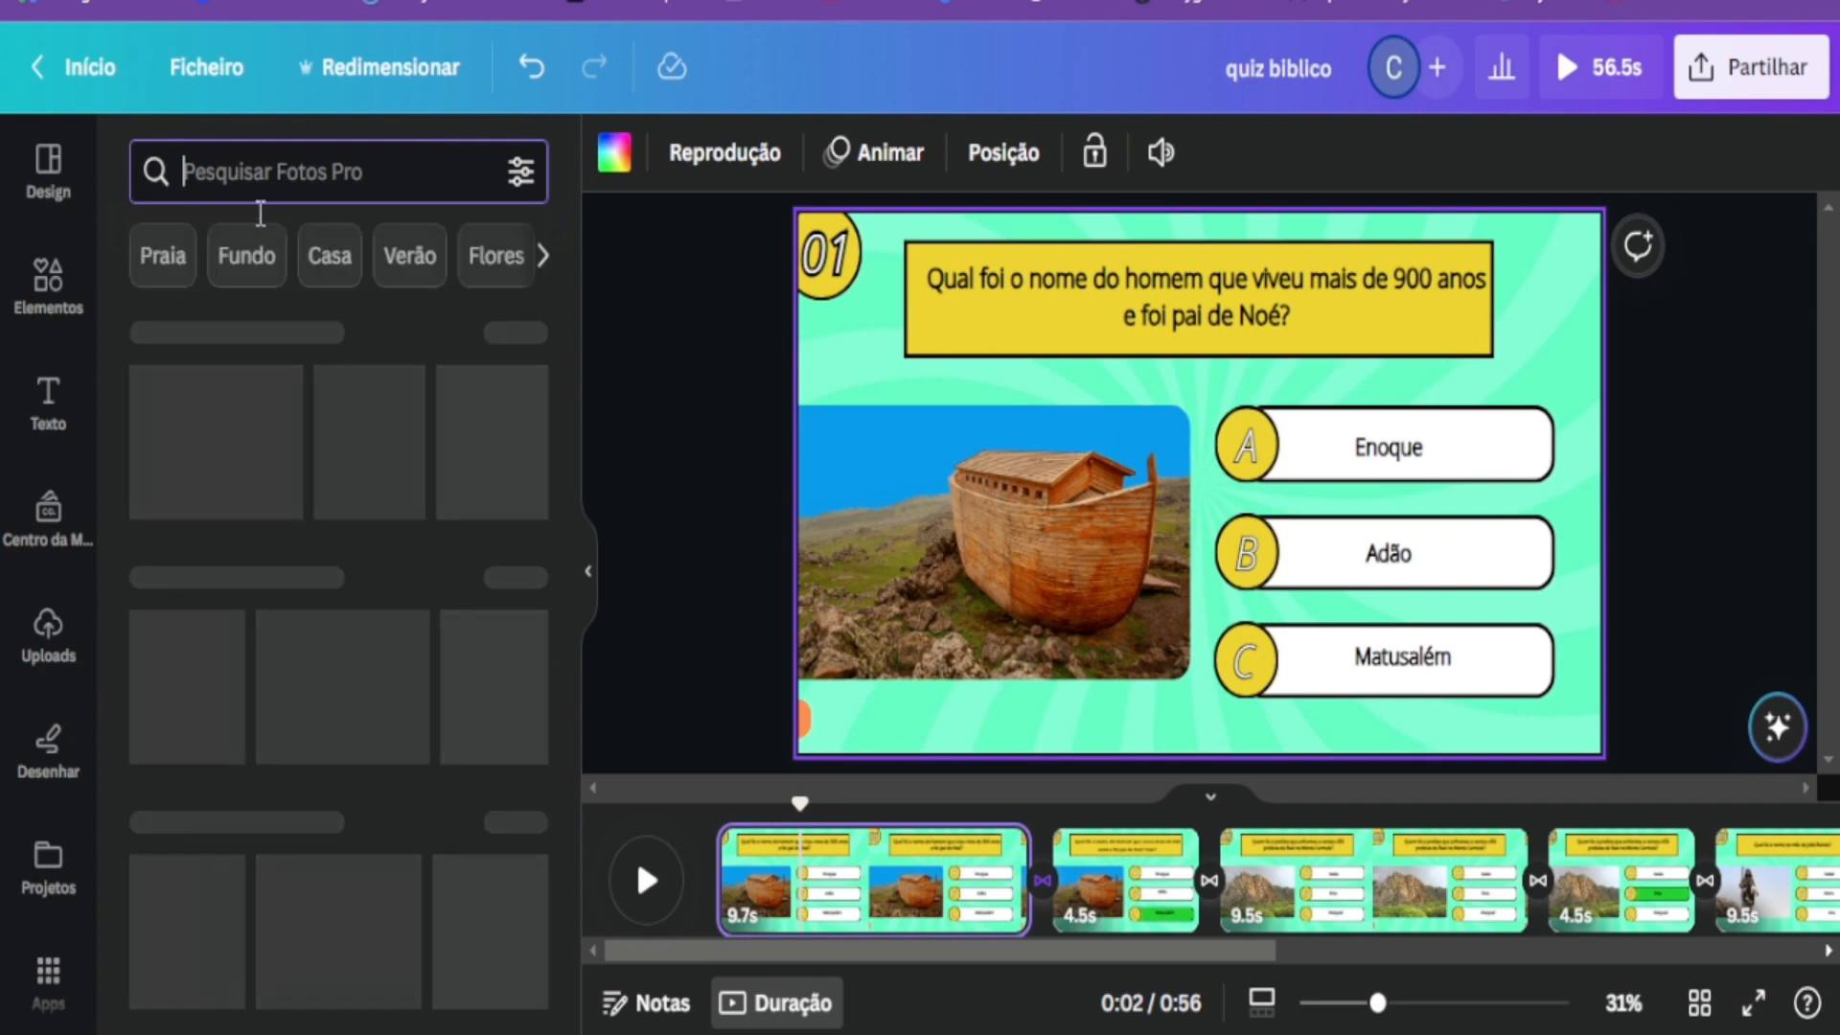
scroll(48, 814, down, 3)
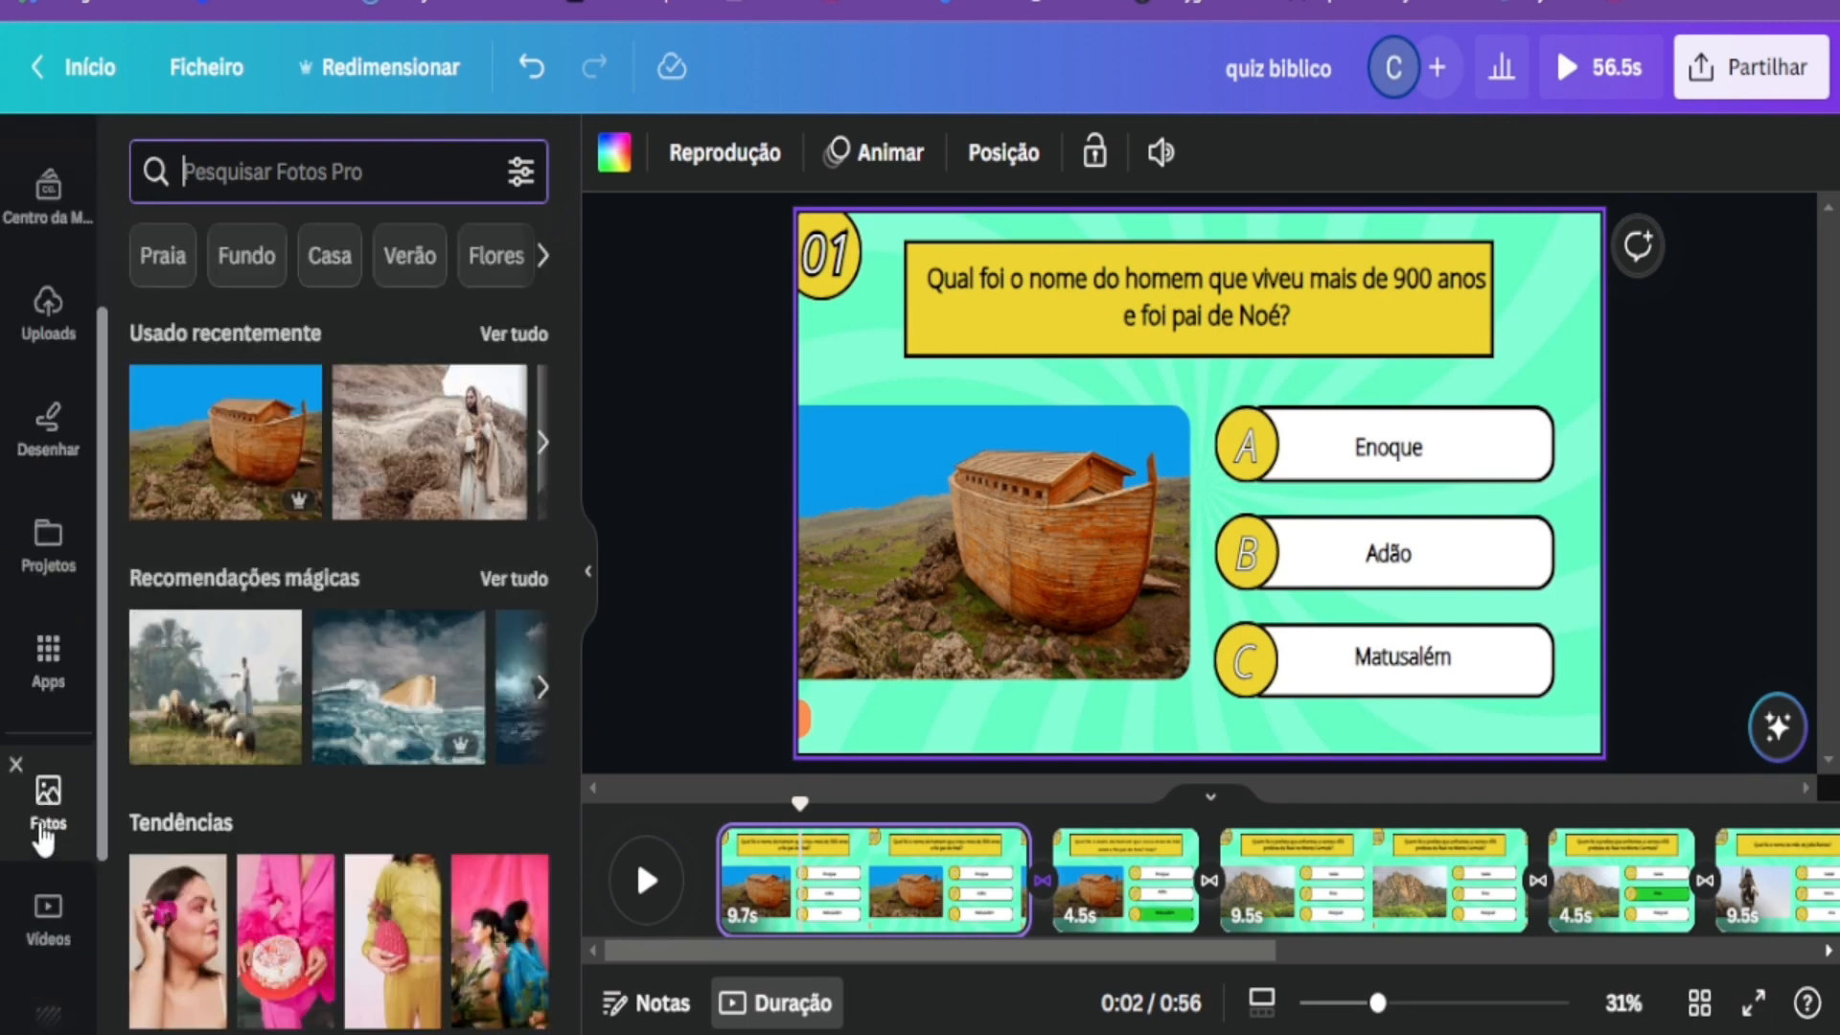
scroll(27, 925, down, 3)
click(48, 633)
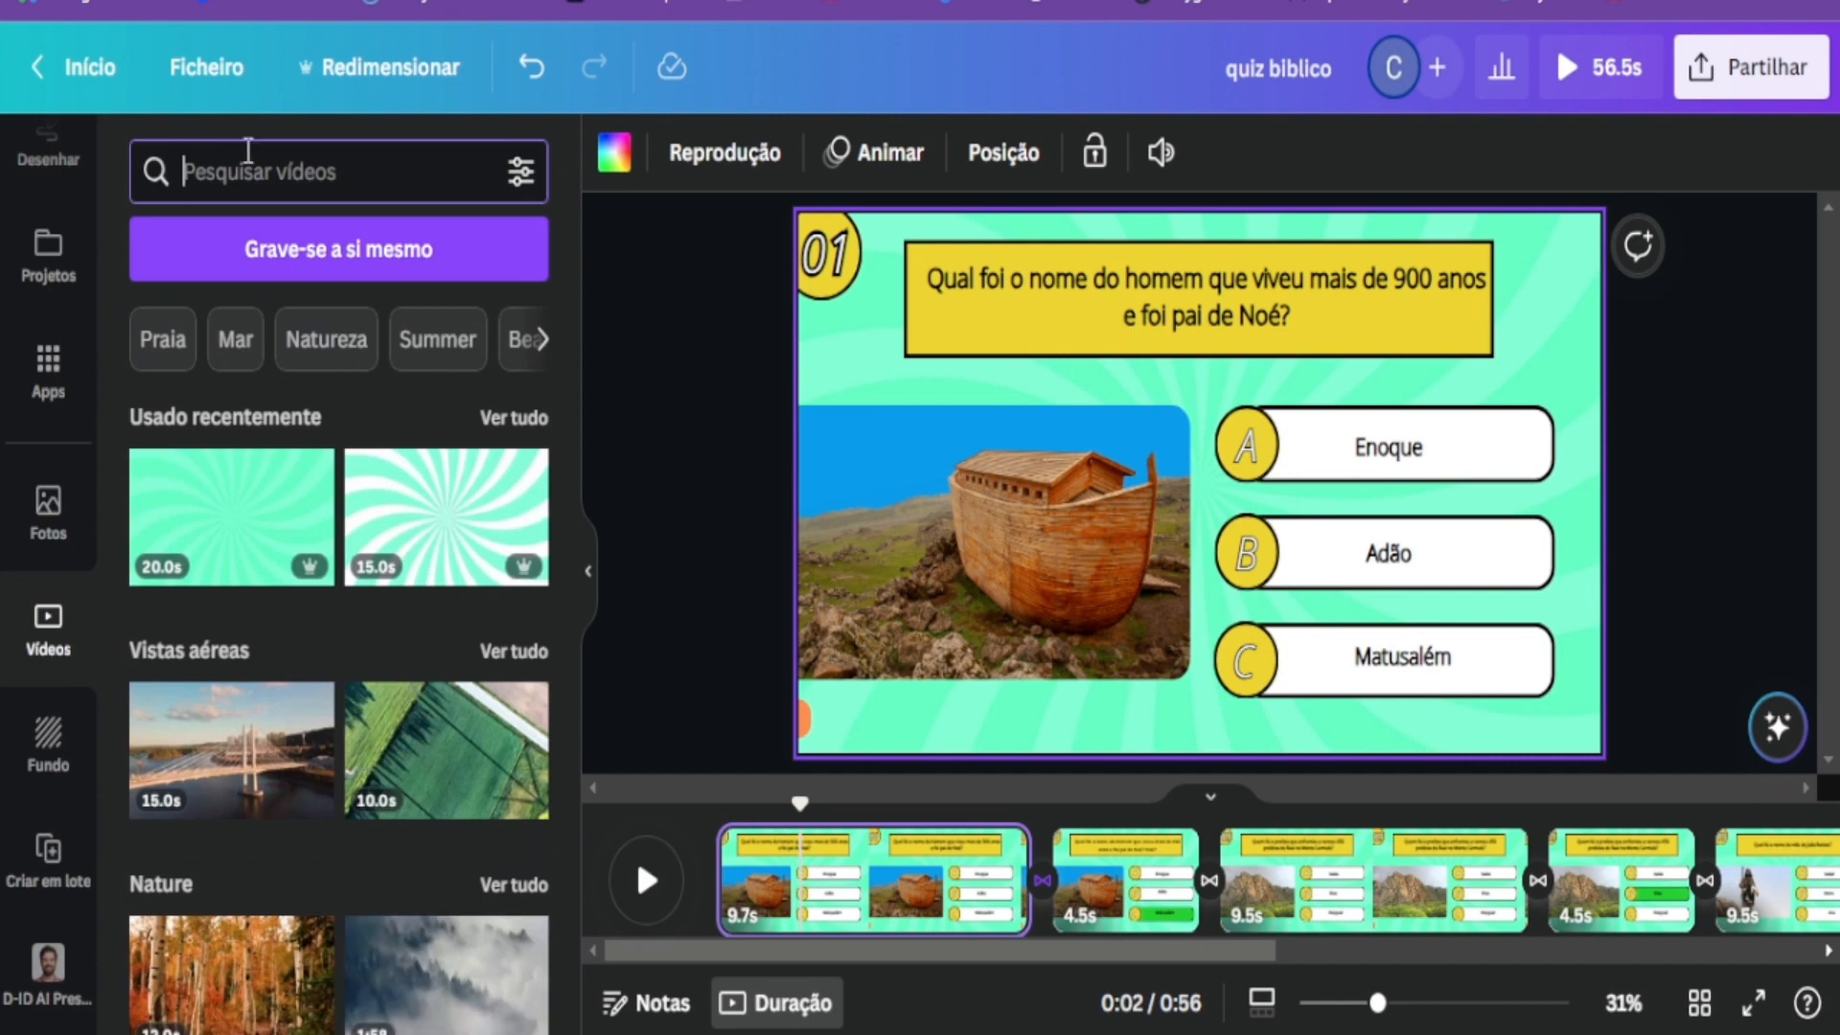
text(quadr)
text(nh)
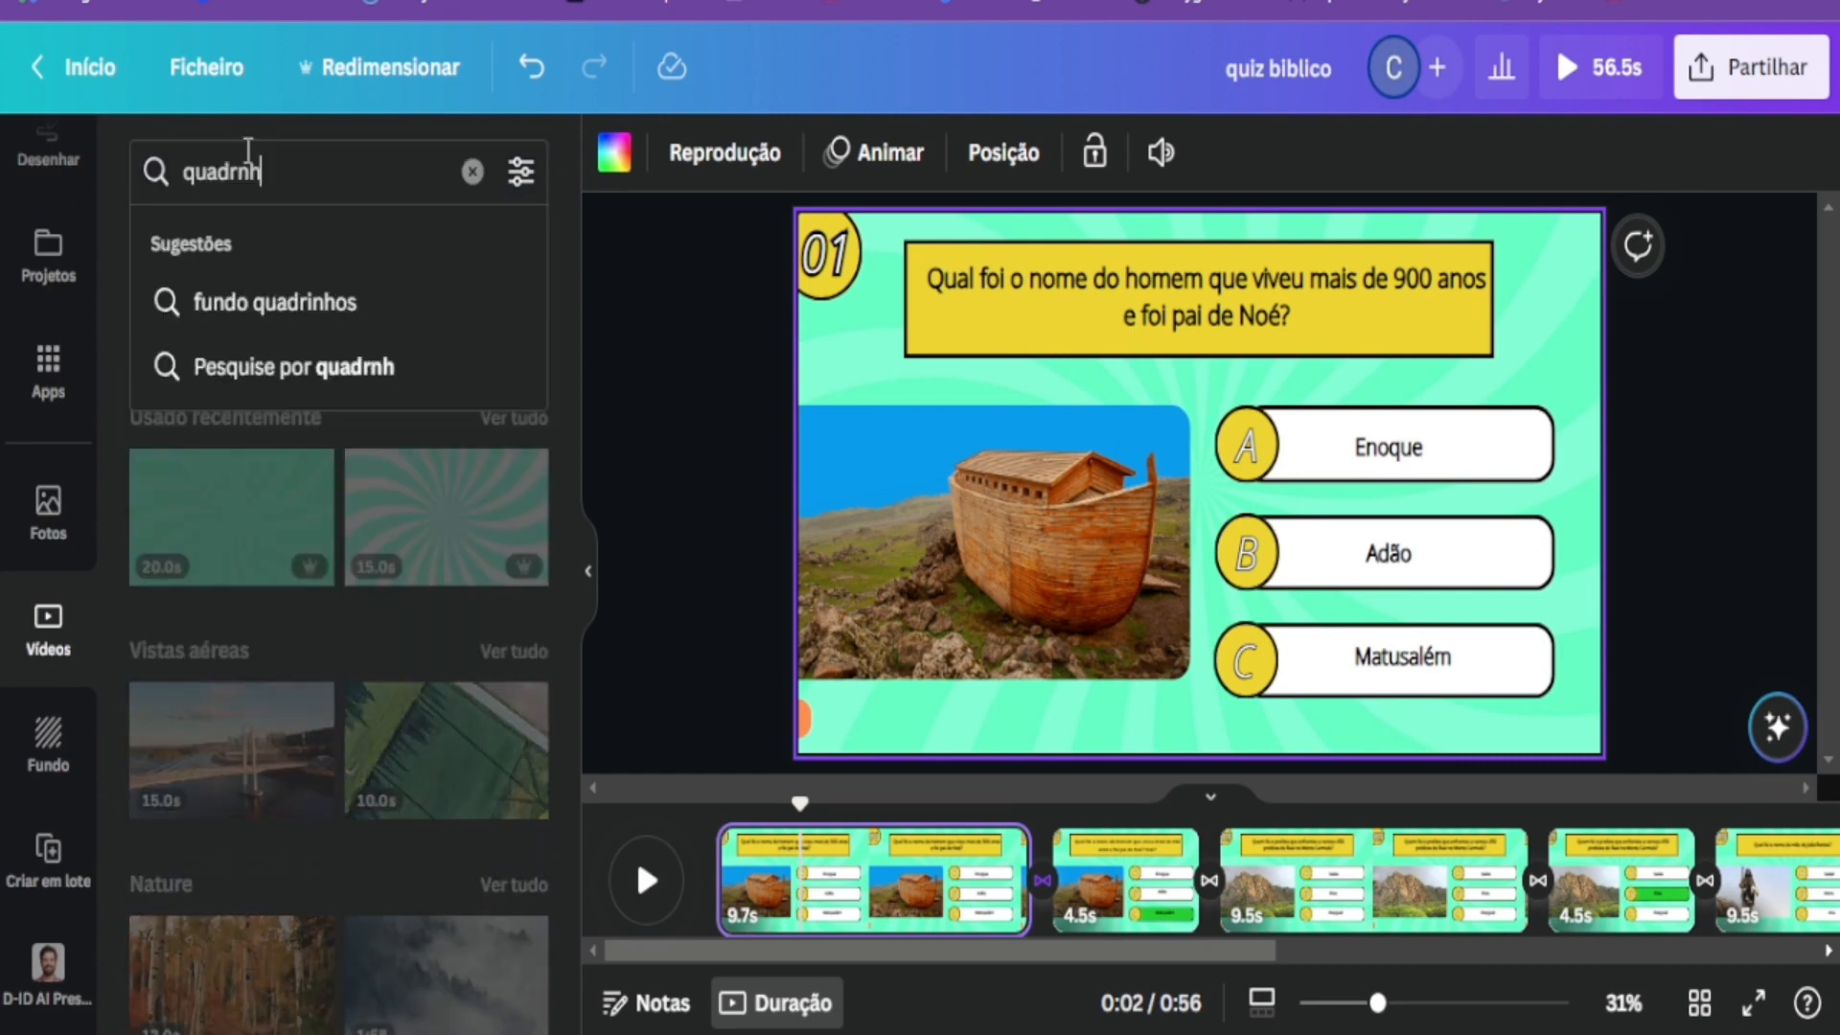
text(os)
key(Return)
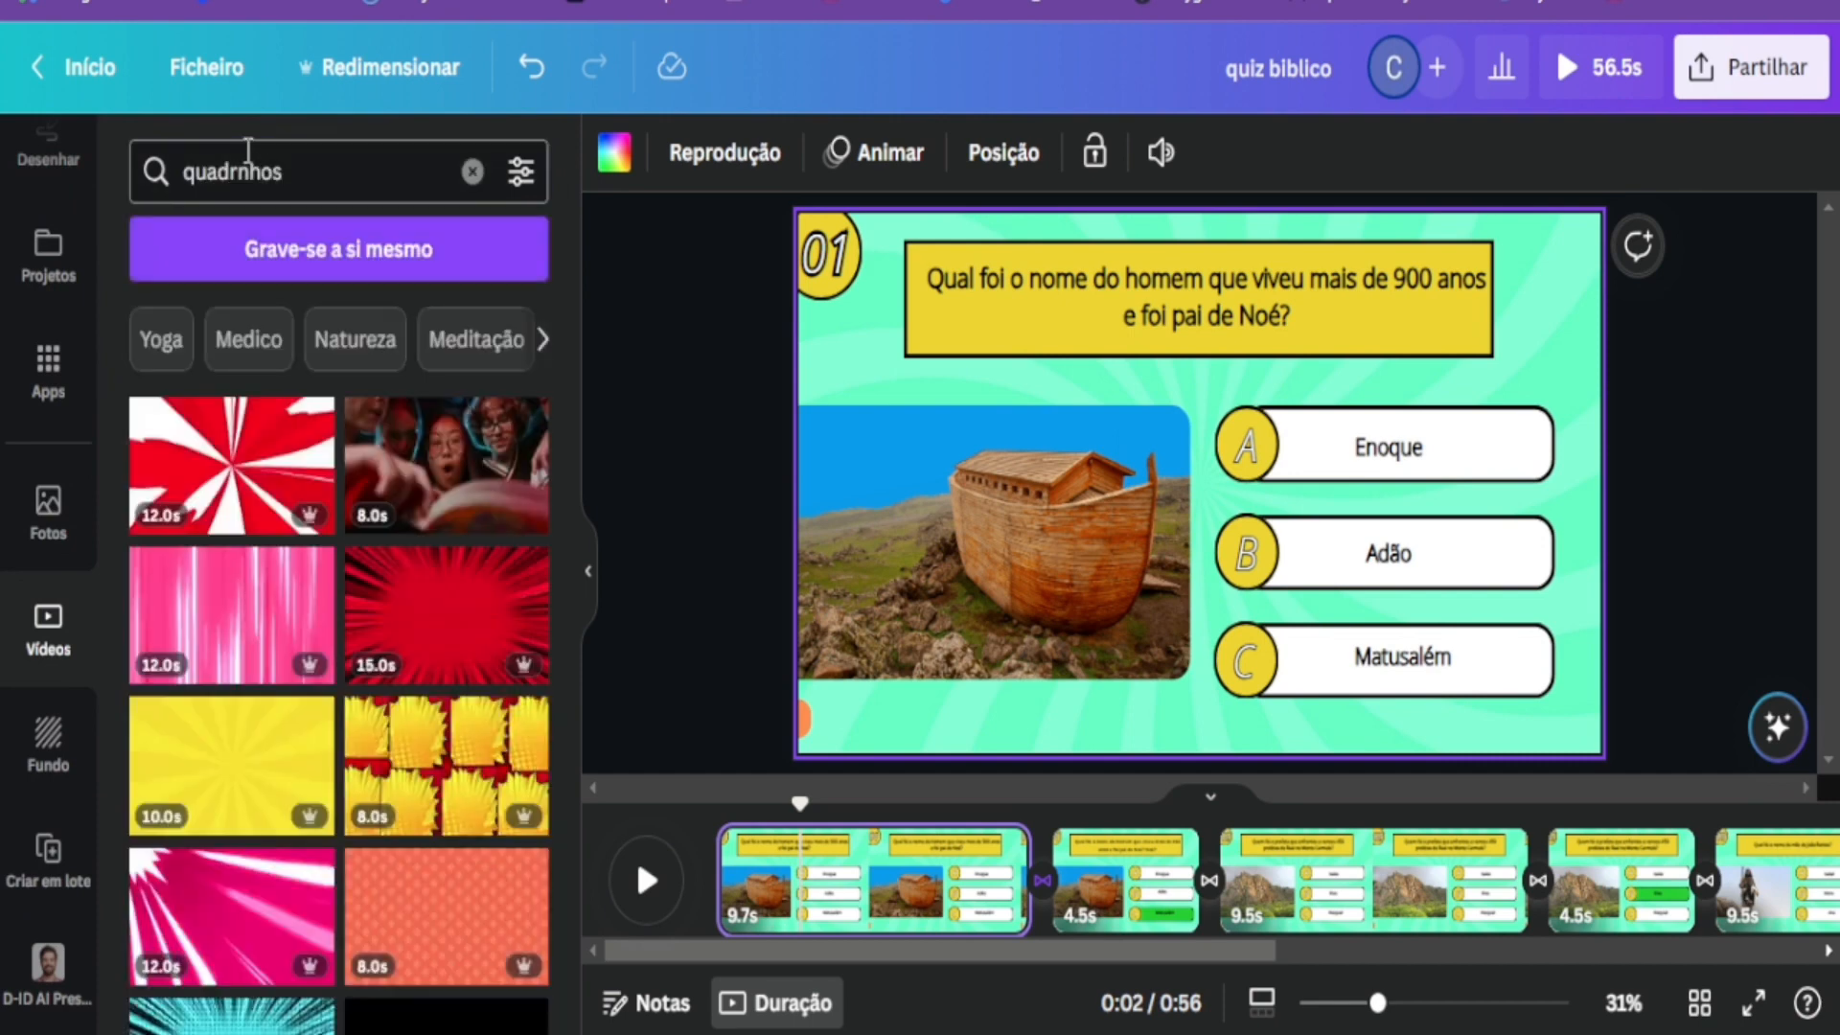
scroll(271, 638, down, 2)
scroll(271, 638, down, 2)
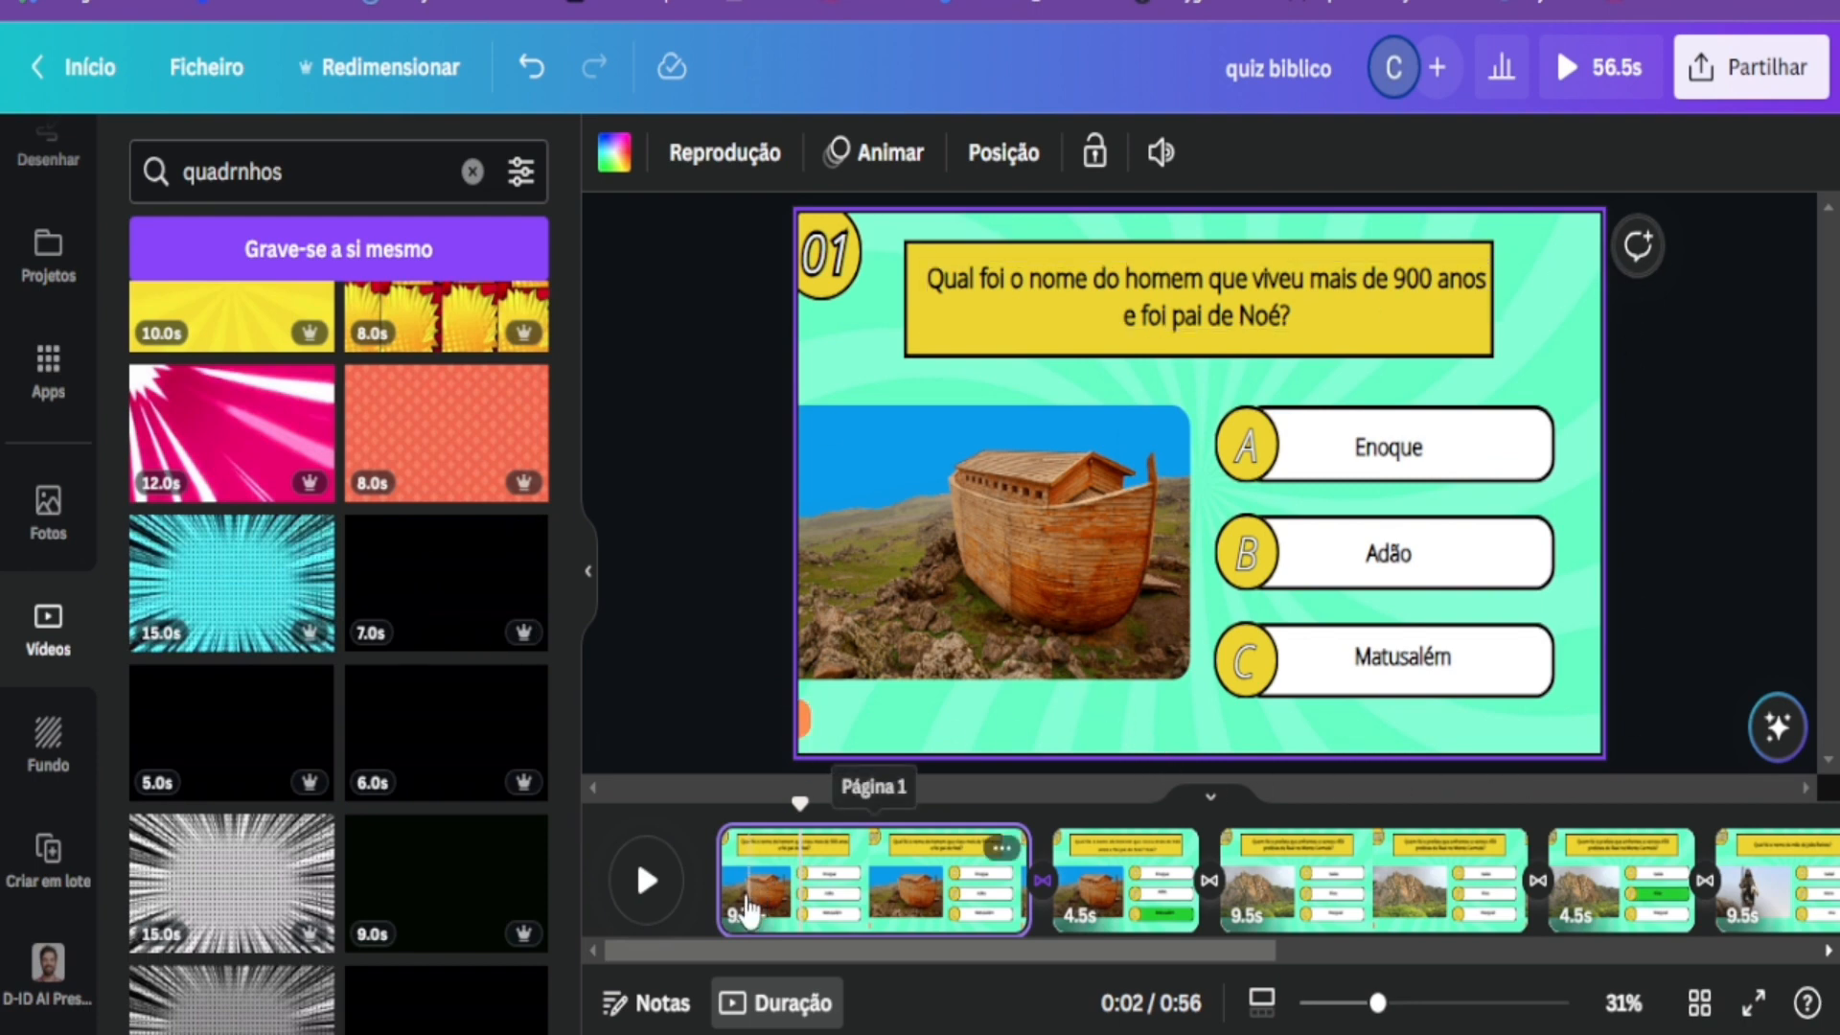
Play the quiz design from the timeline's start through the first question to its highlighted answer, and pause there.
drag(801, 805, 717, 810)
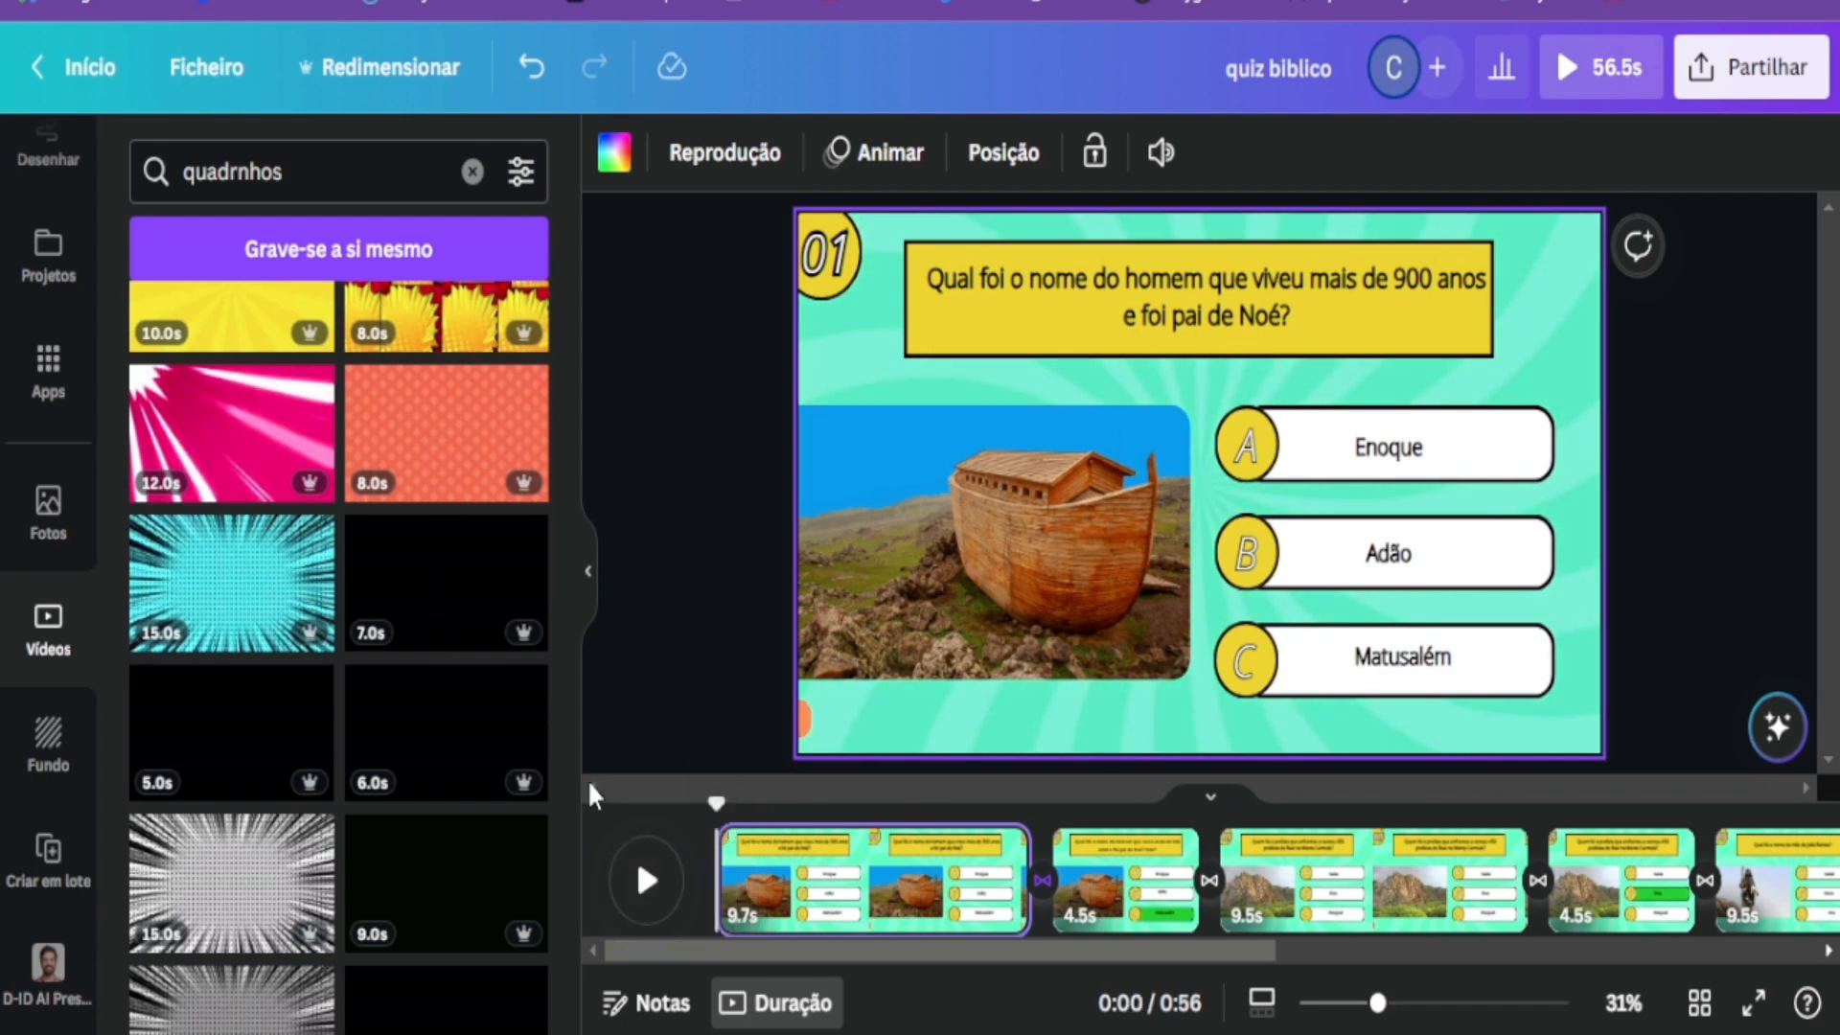
click(647, 884)
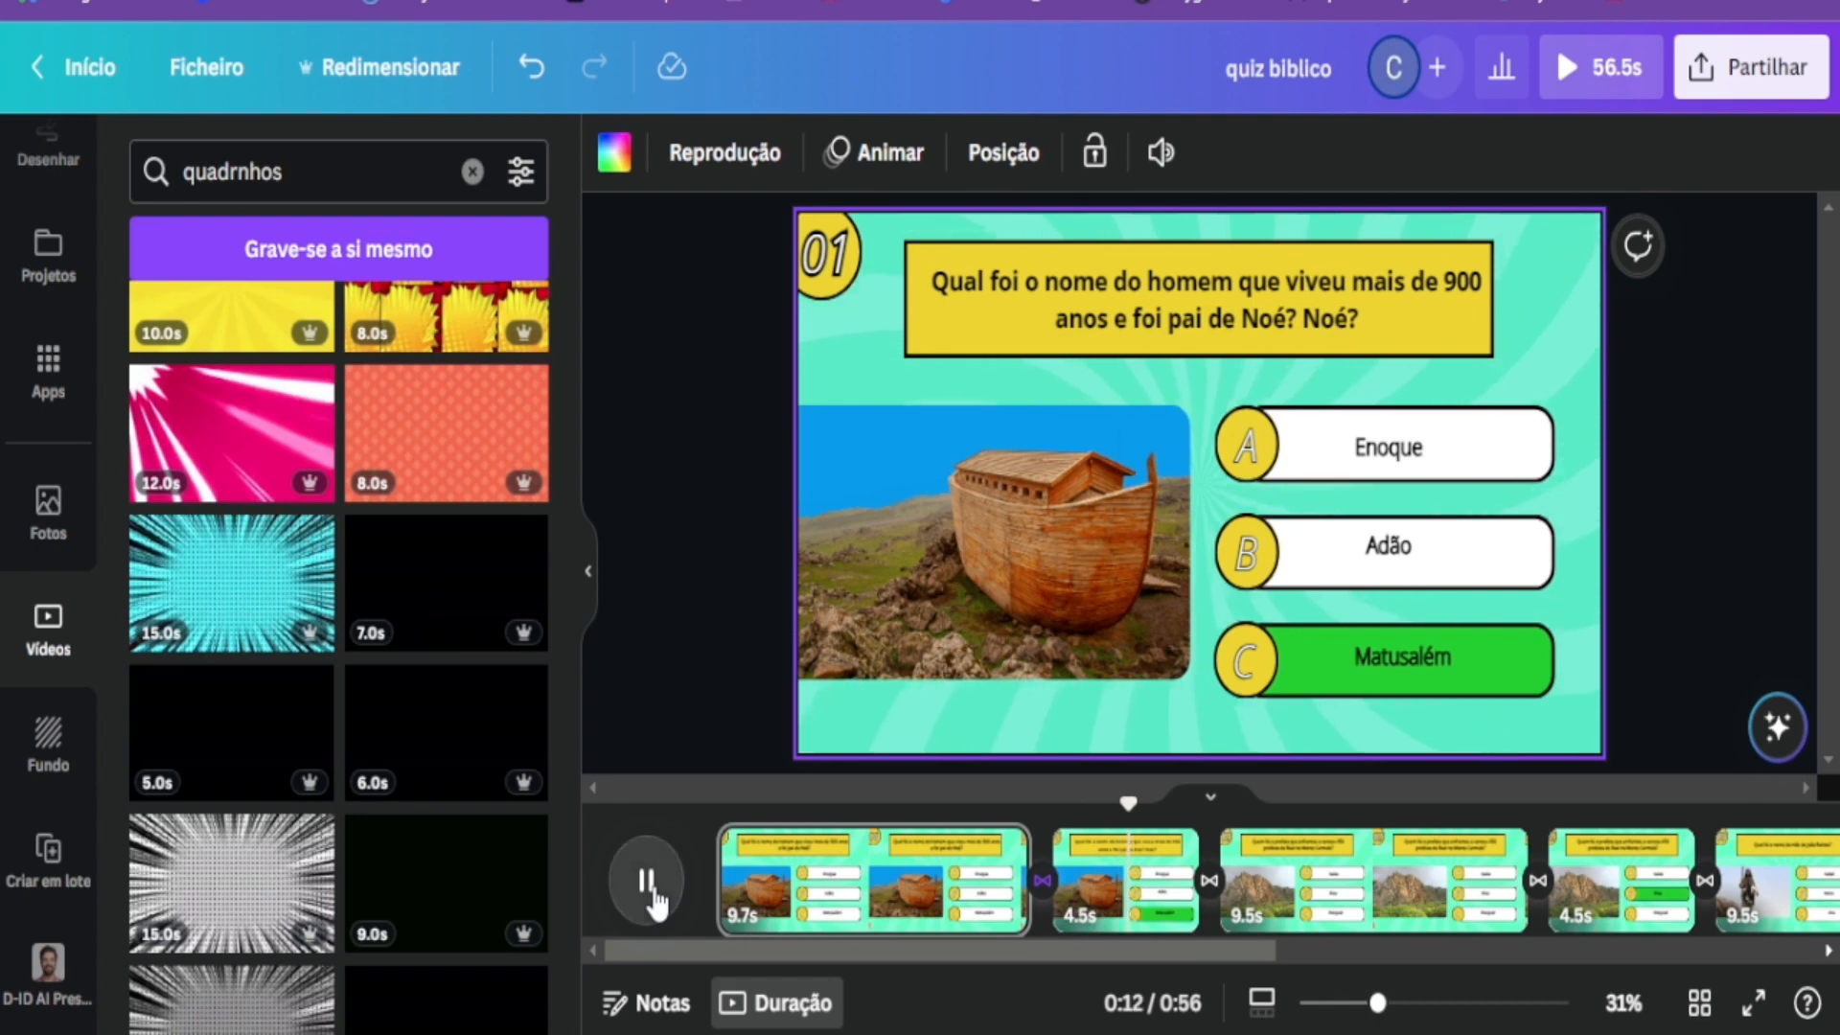
click(645, 881)
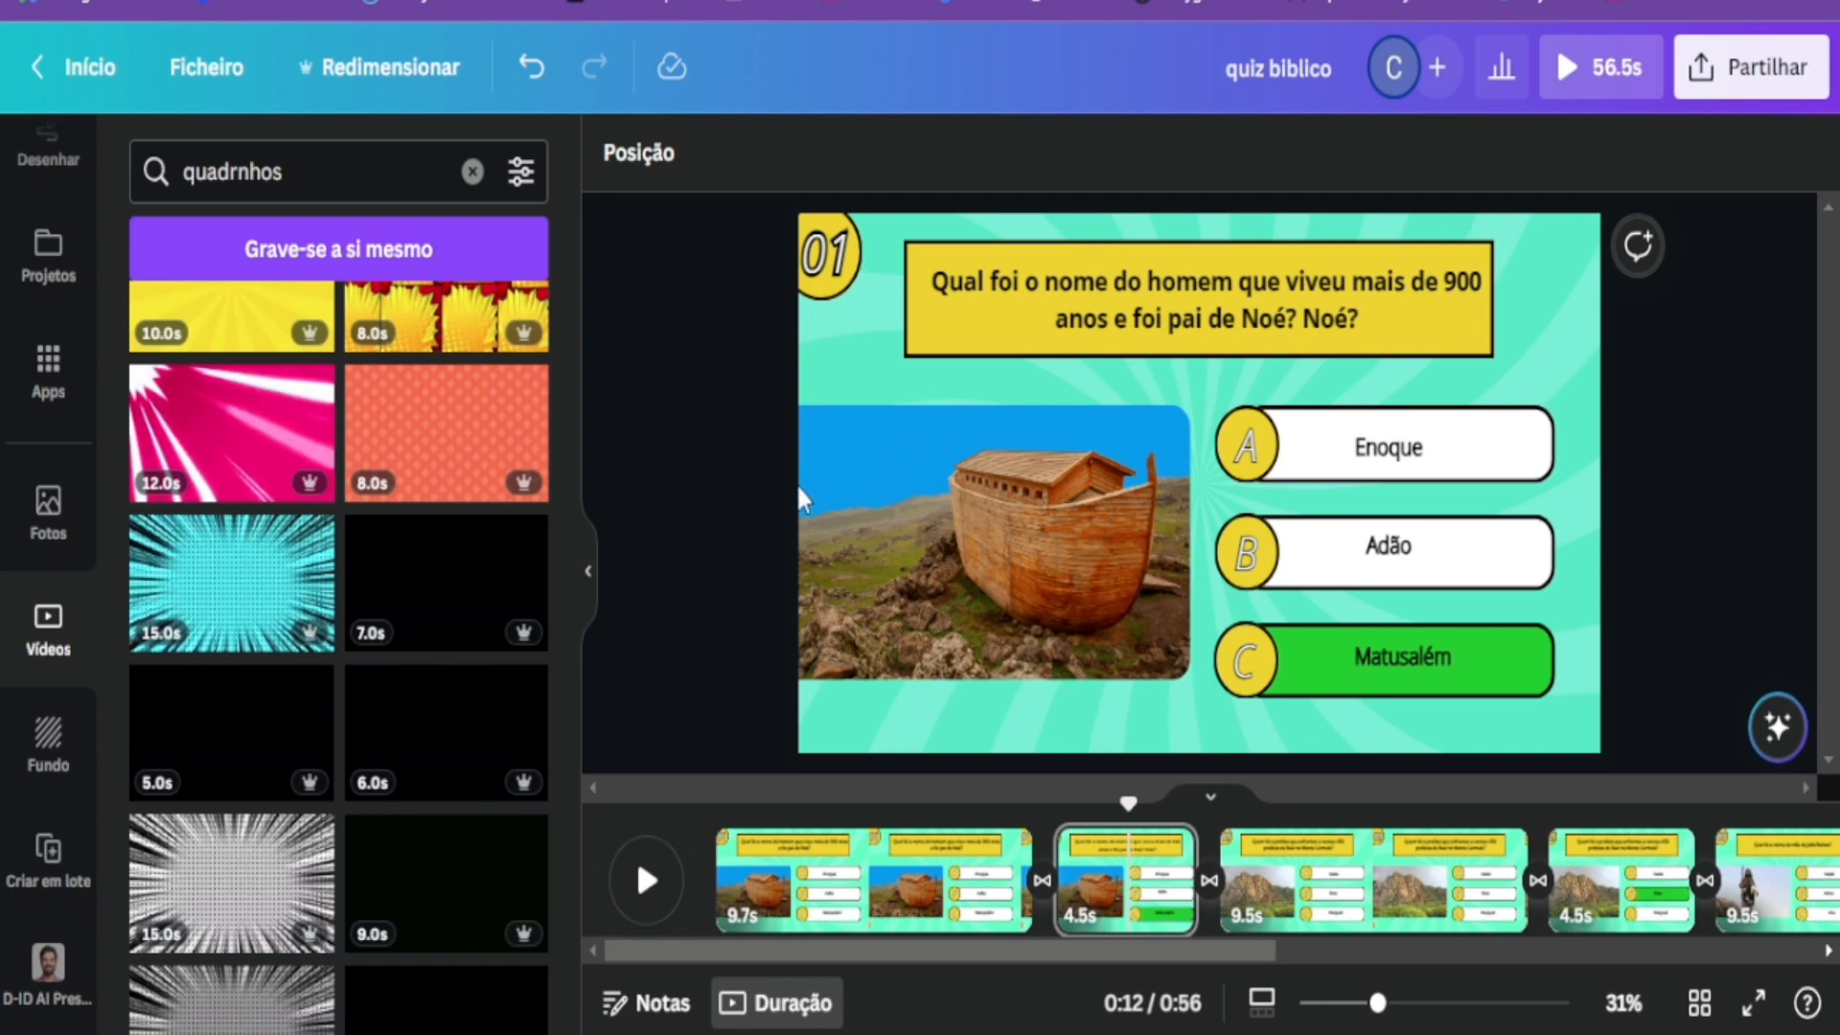
scroll(29, 360, up, 3)
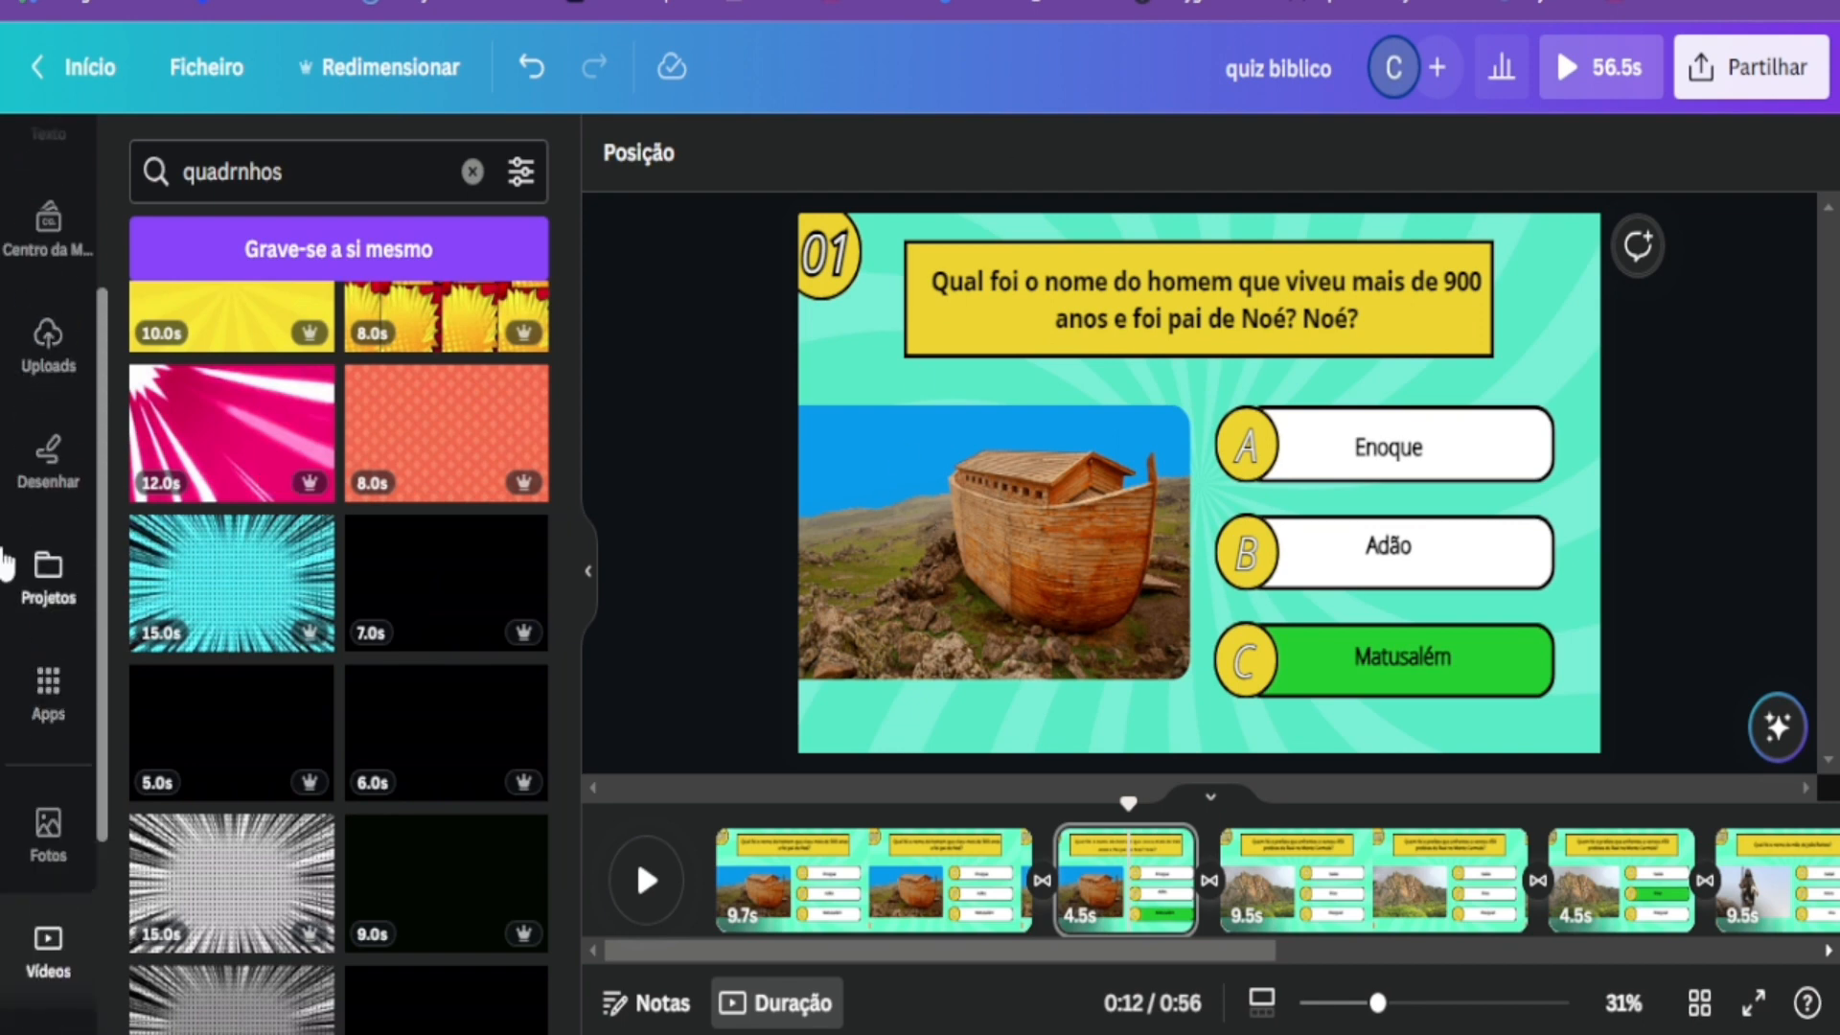
scroll(24, 498, up, 3)
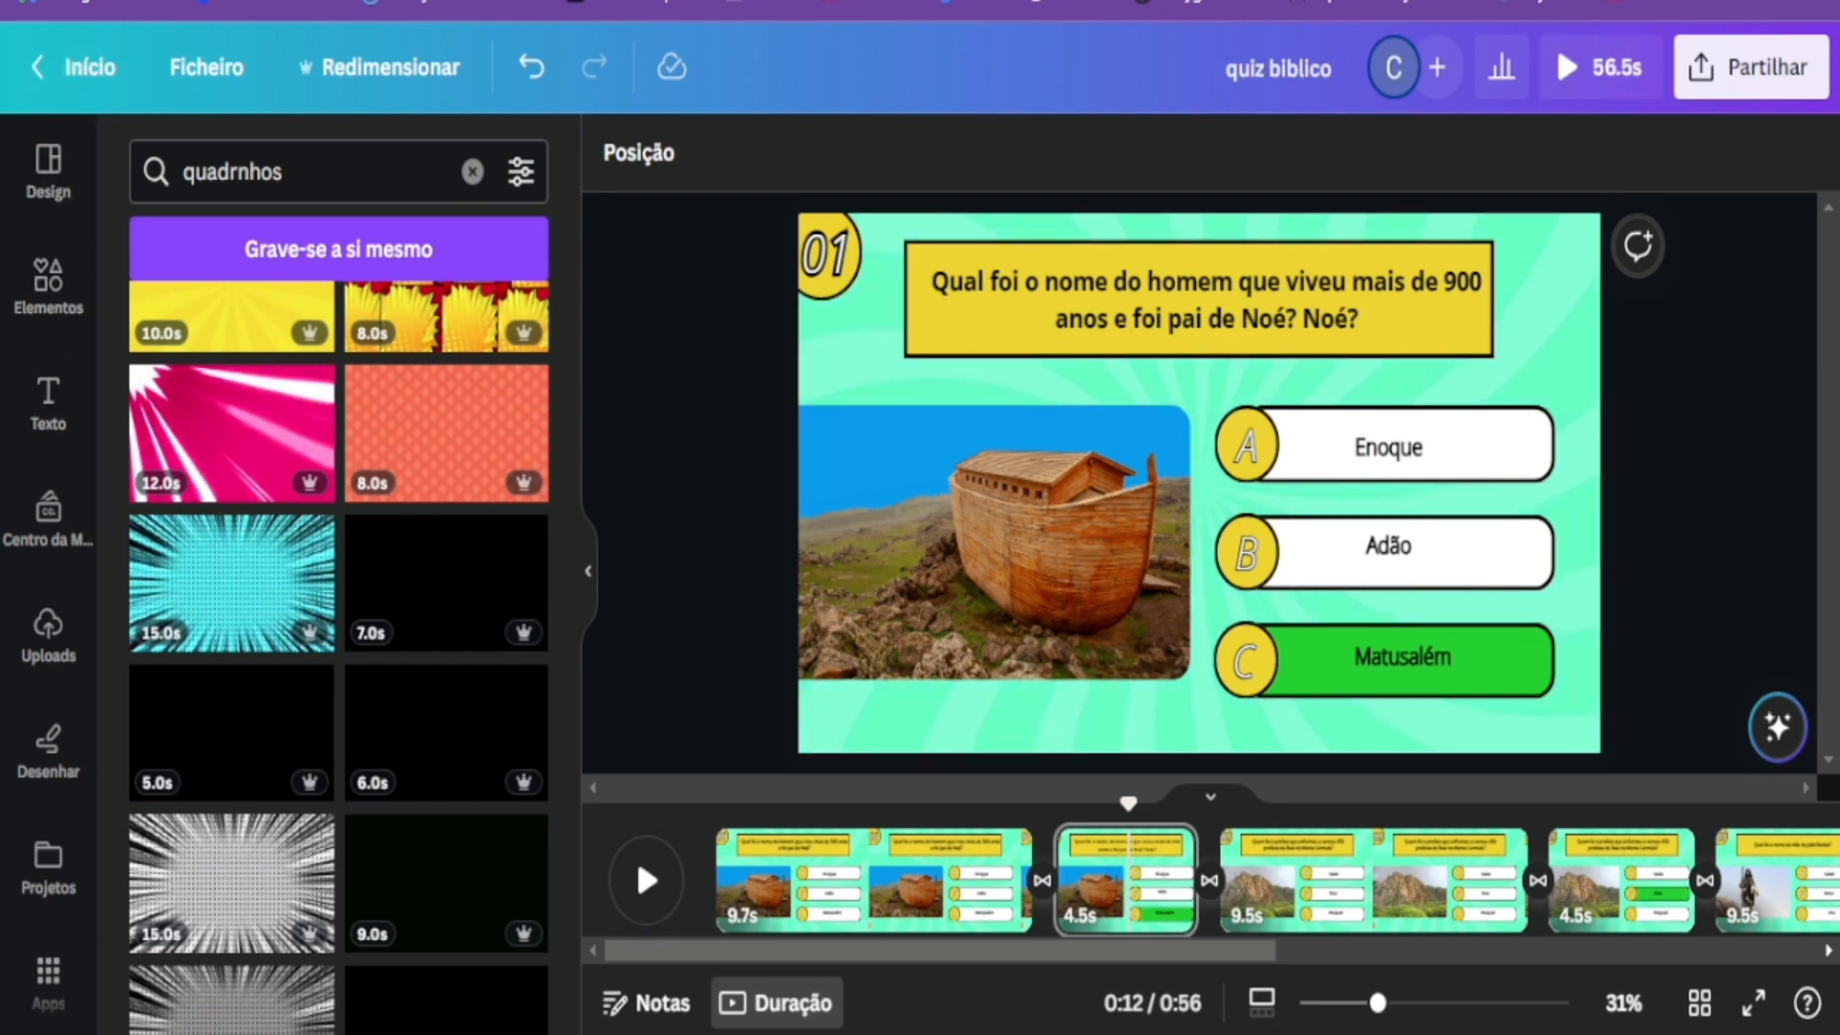
Return to the Canva home page and create a blank 1920 × 1080 px video design.
click(77, 68)
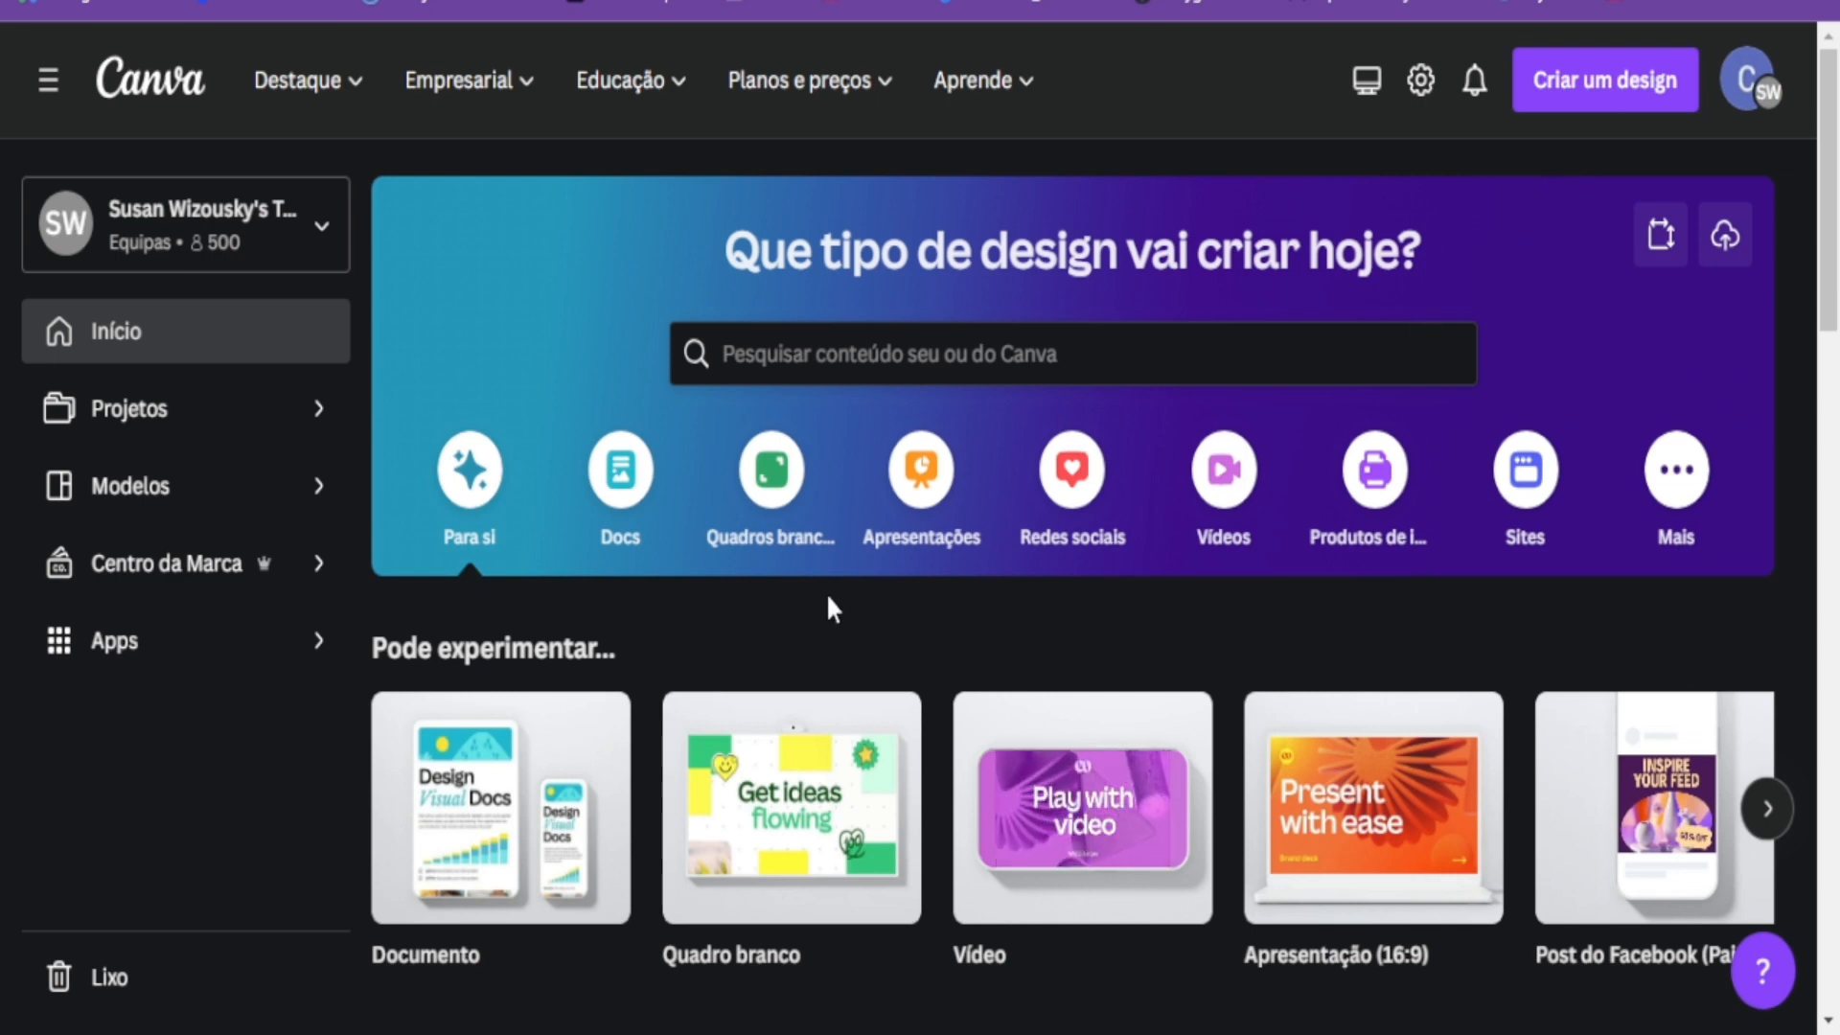
scroll(805, 757, down, 3)
mouse_move(1199, 585)
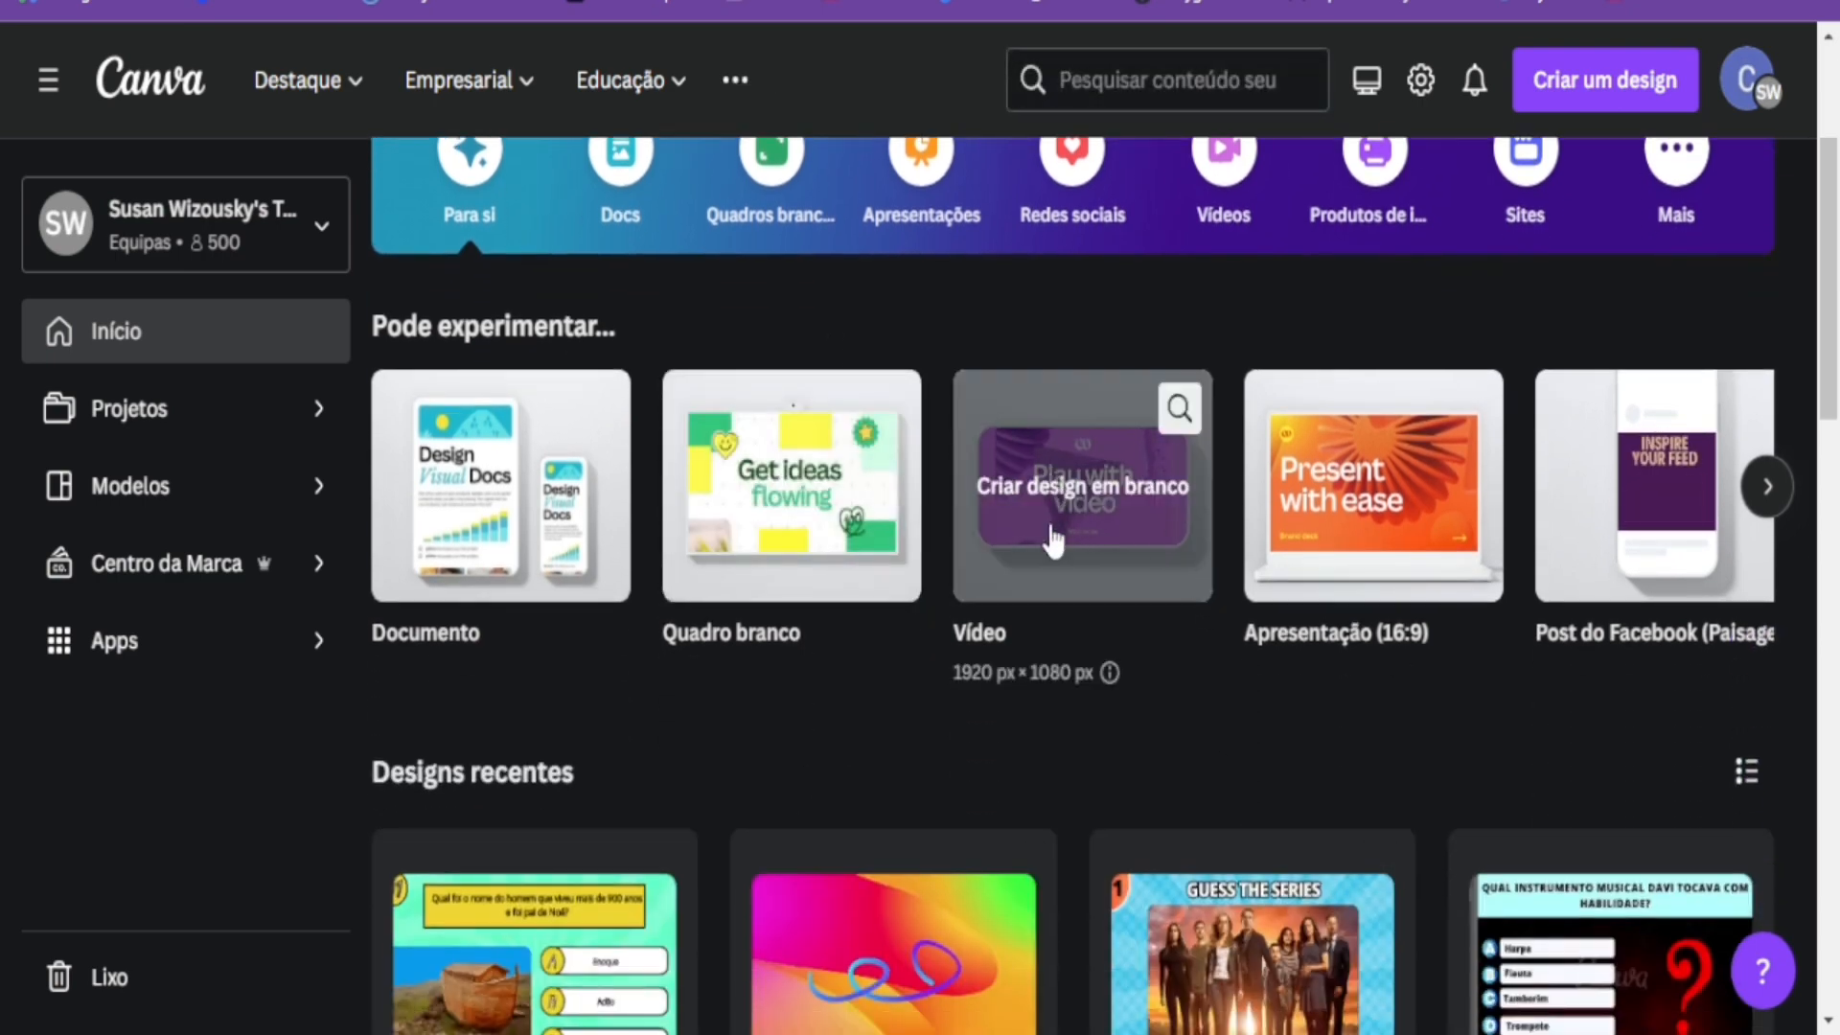
click(1074, 522)
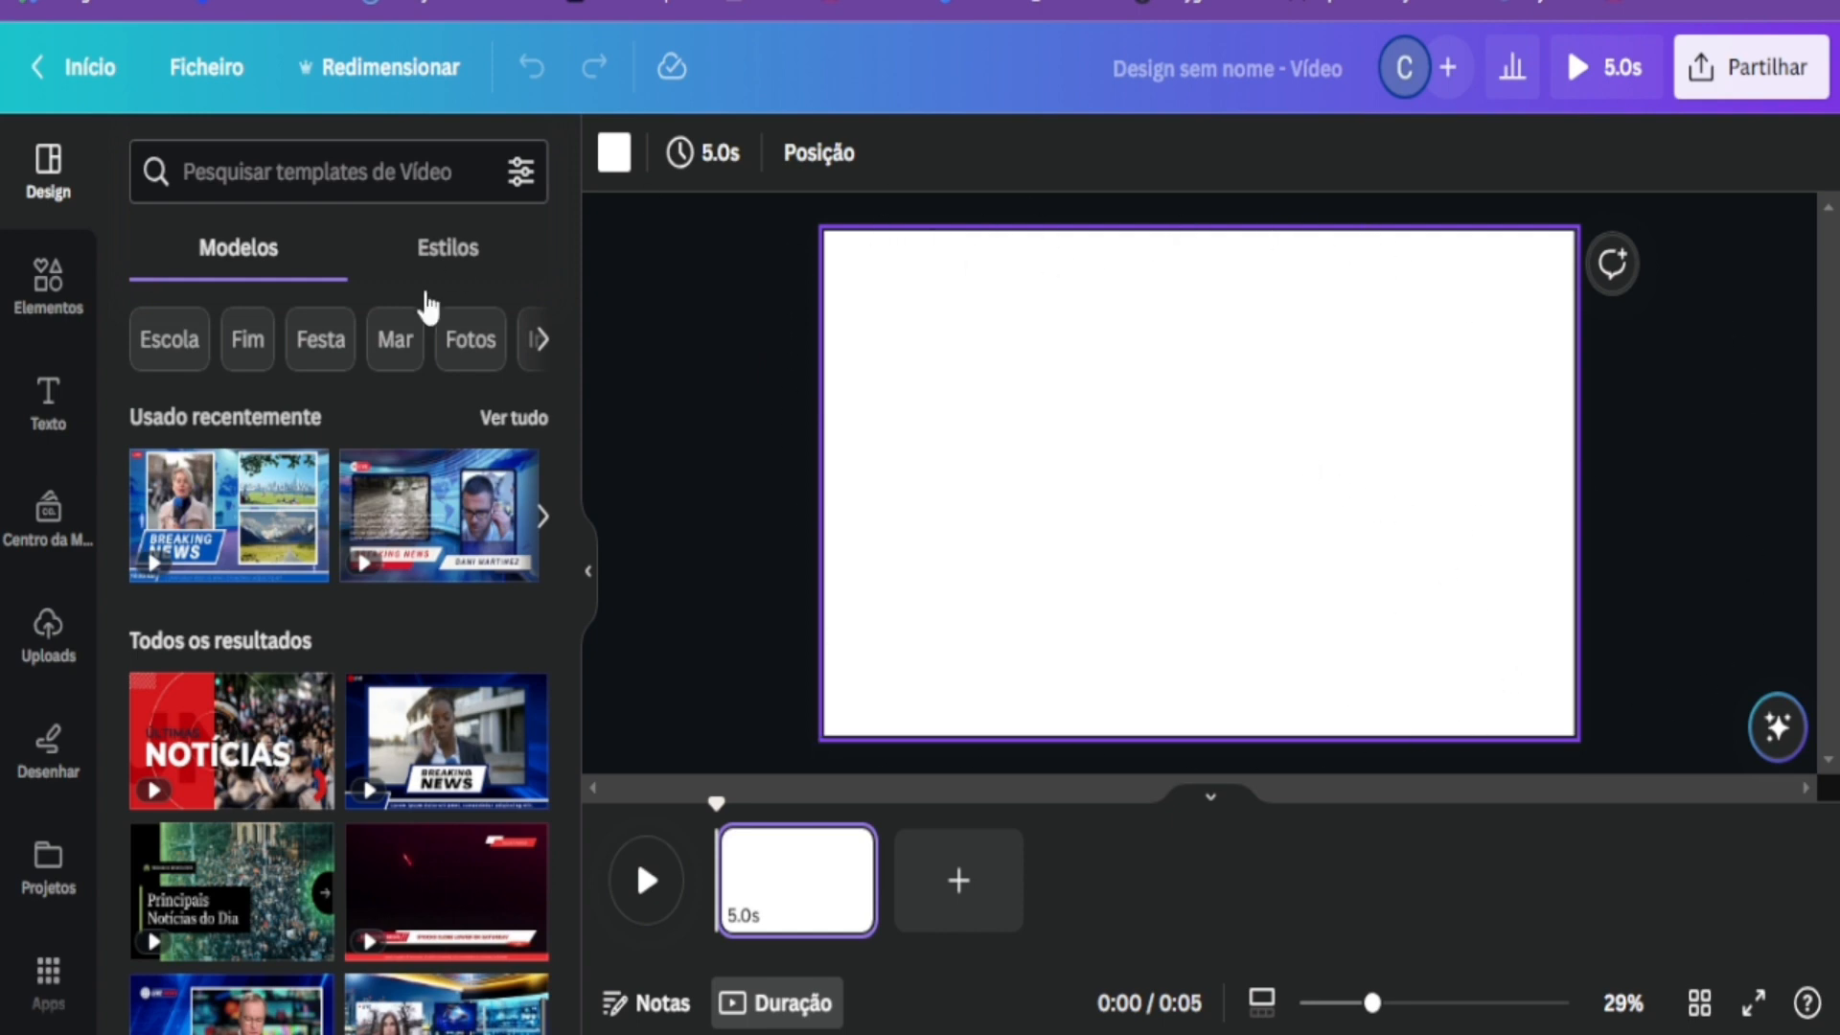
Look through the video templates and the previously uploaded images.
scroll(272, 780, down, 4)
scroll(272, 779, down, 4)
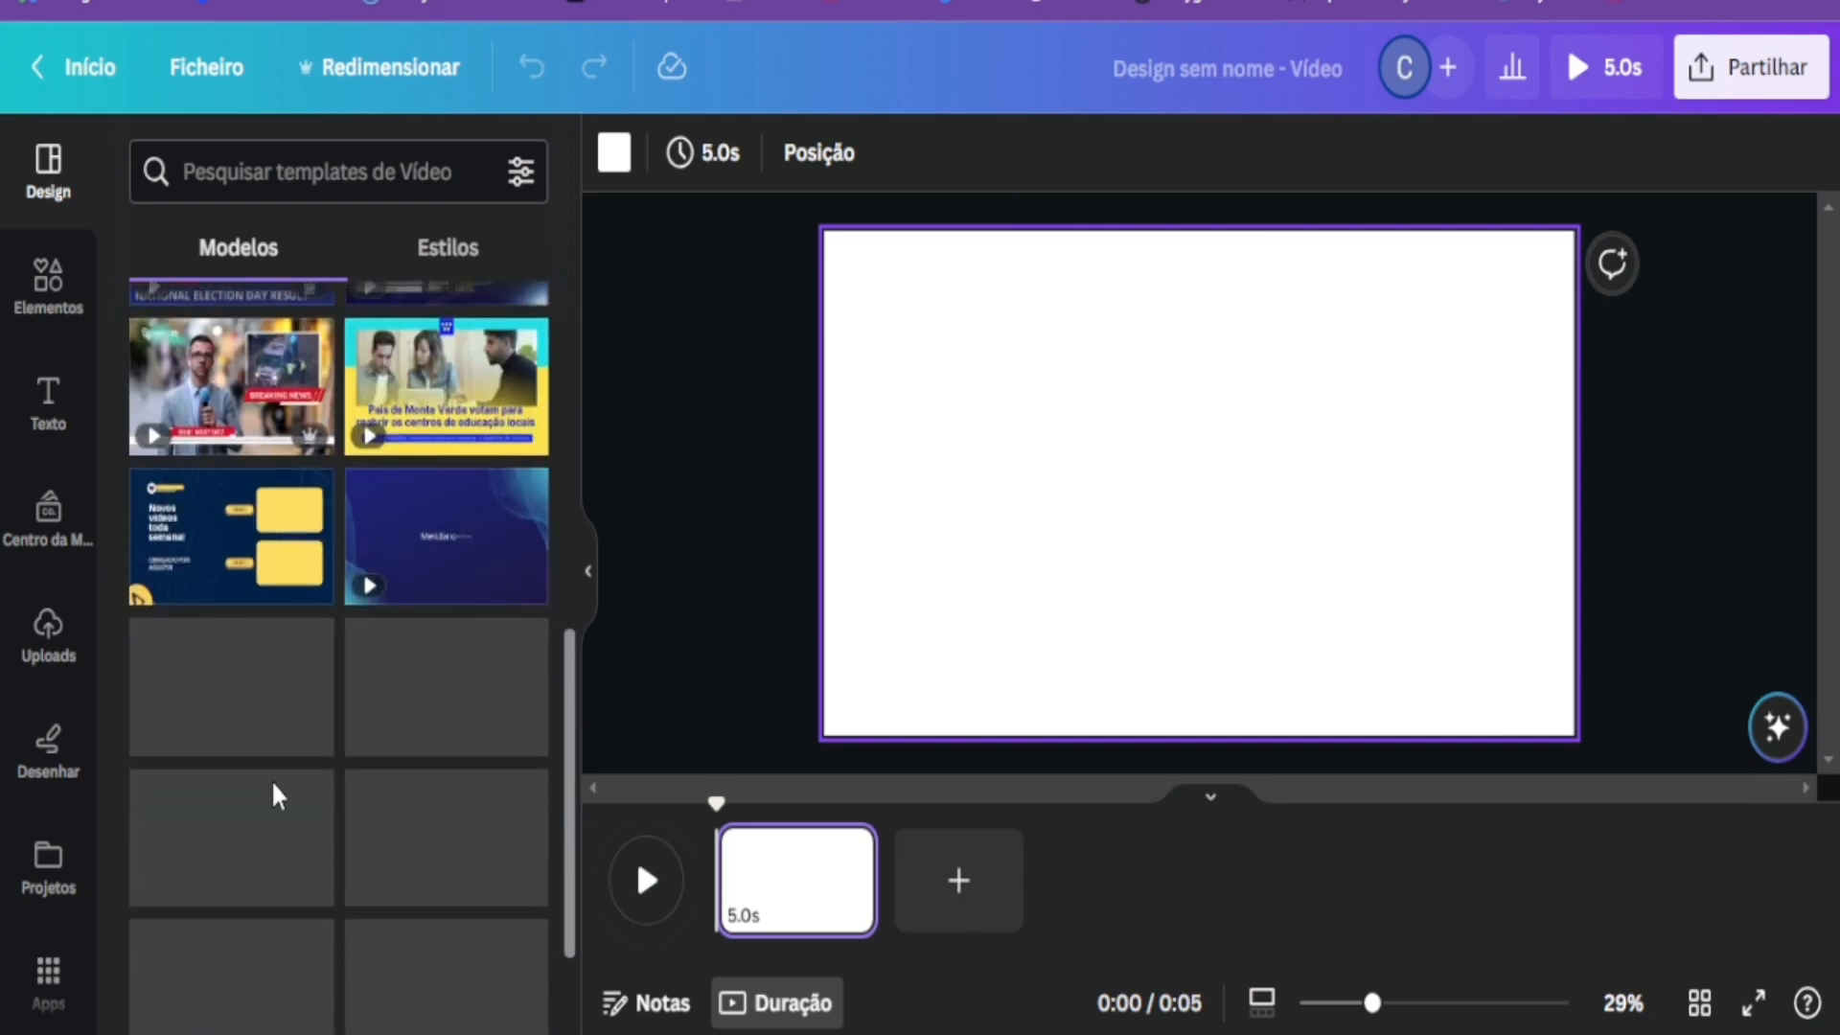
scroll(272, 768, up, 7)
click(48, 637)
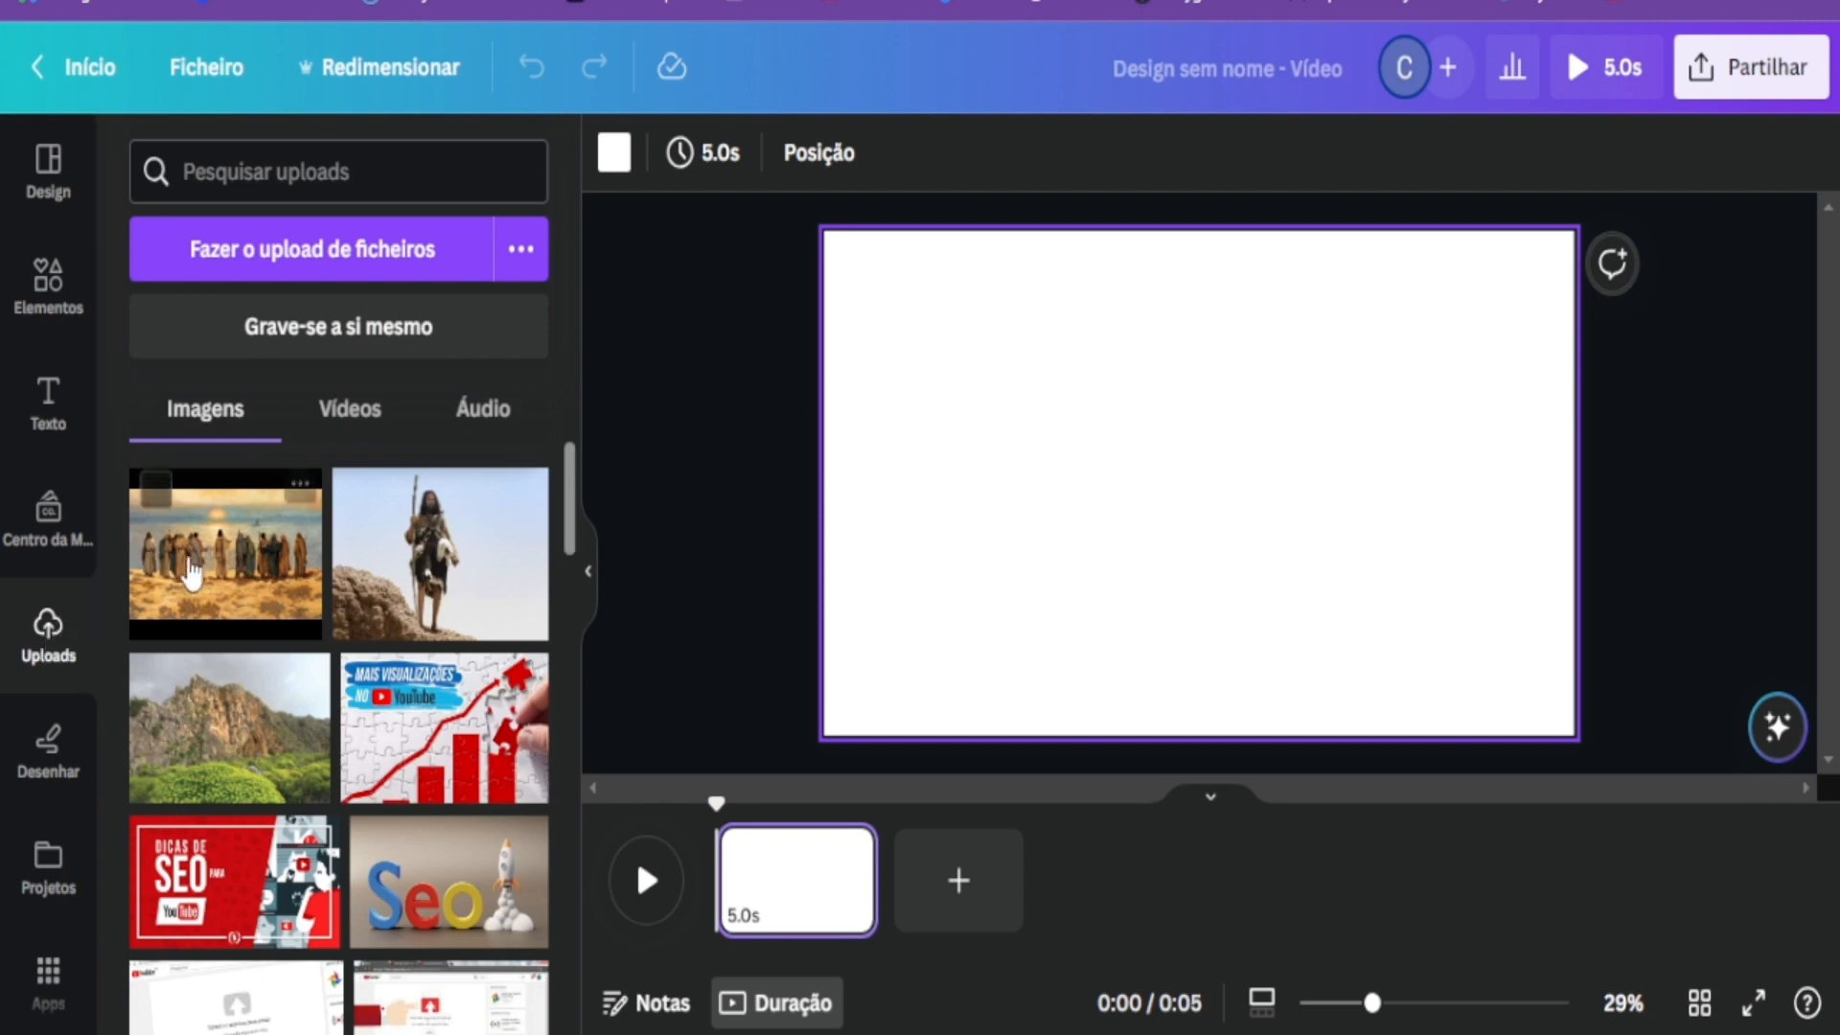
scroll(182, 594, down, 10)
scroll(237, 599, down, 10)
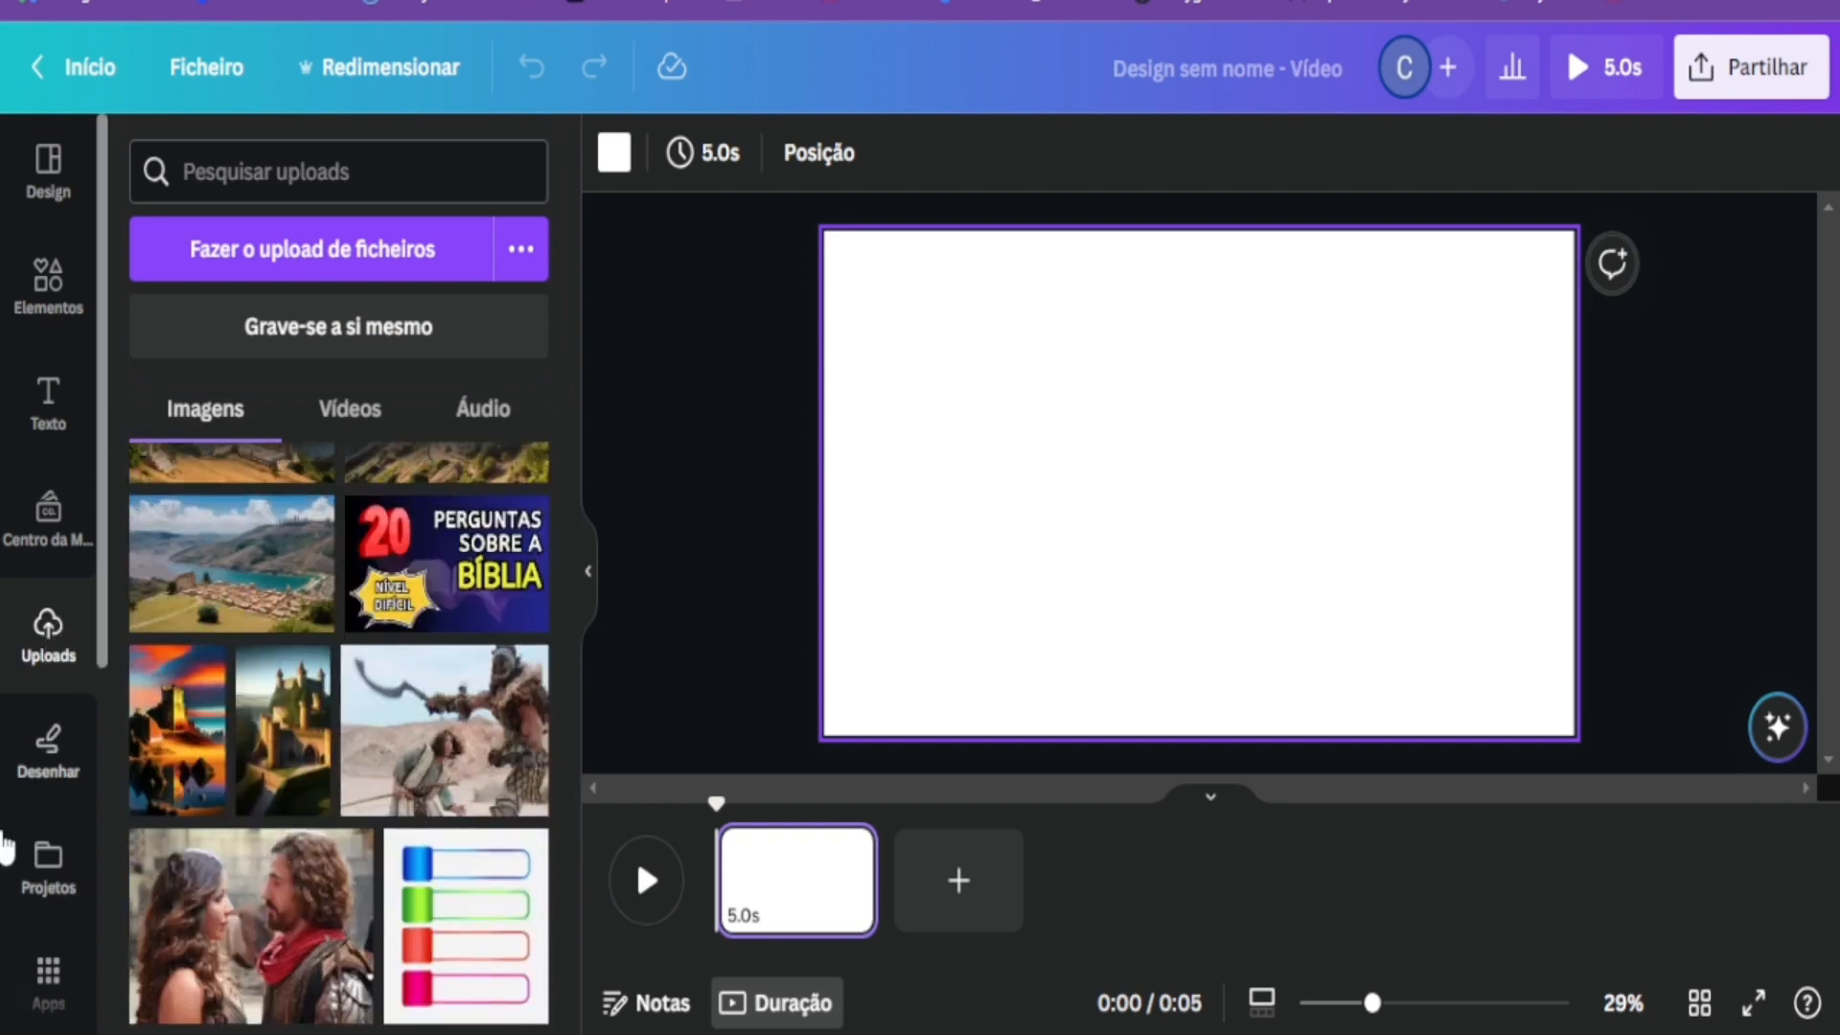
Insert the recently used 20-second green swirl video and set it as the page background.
scroll(68, 901, down, 5)
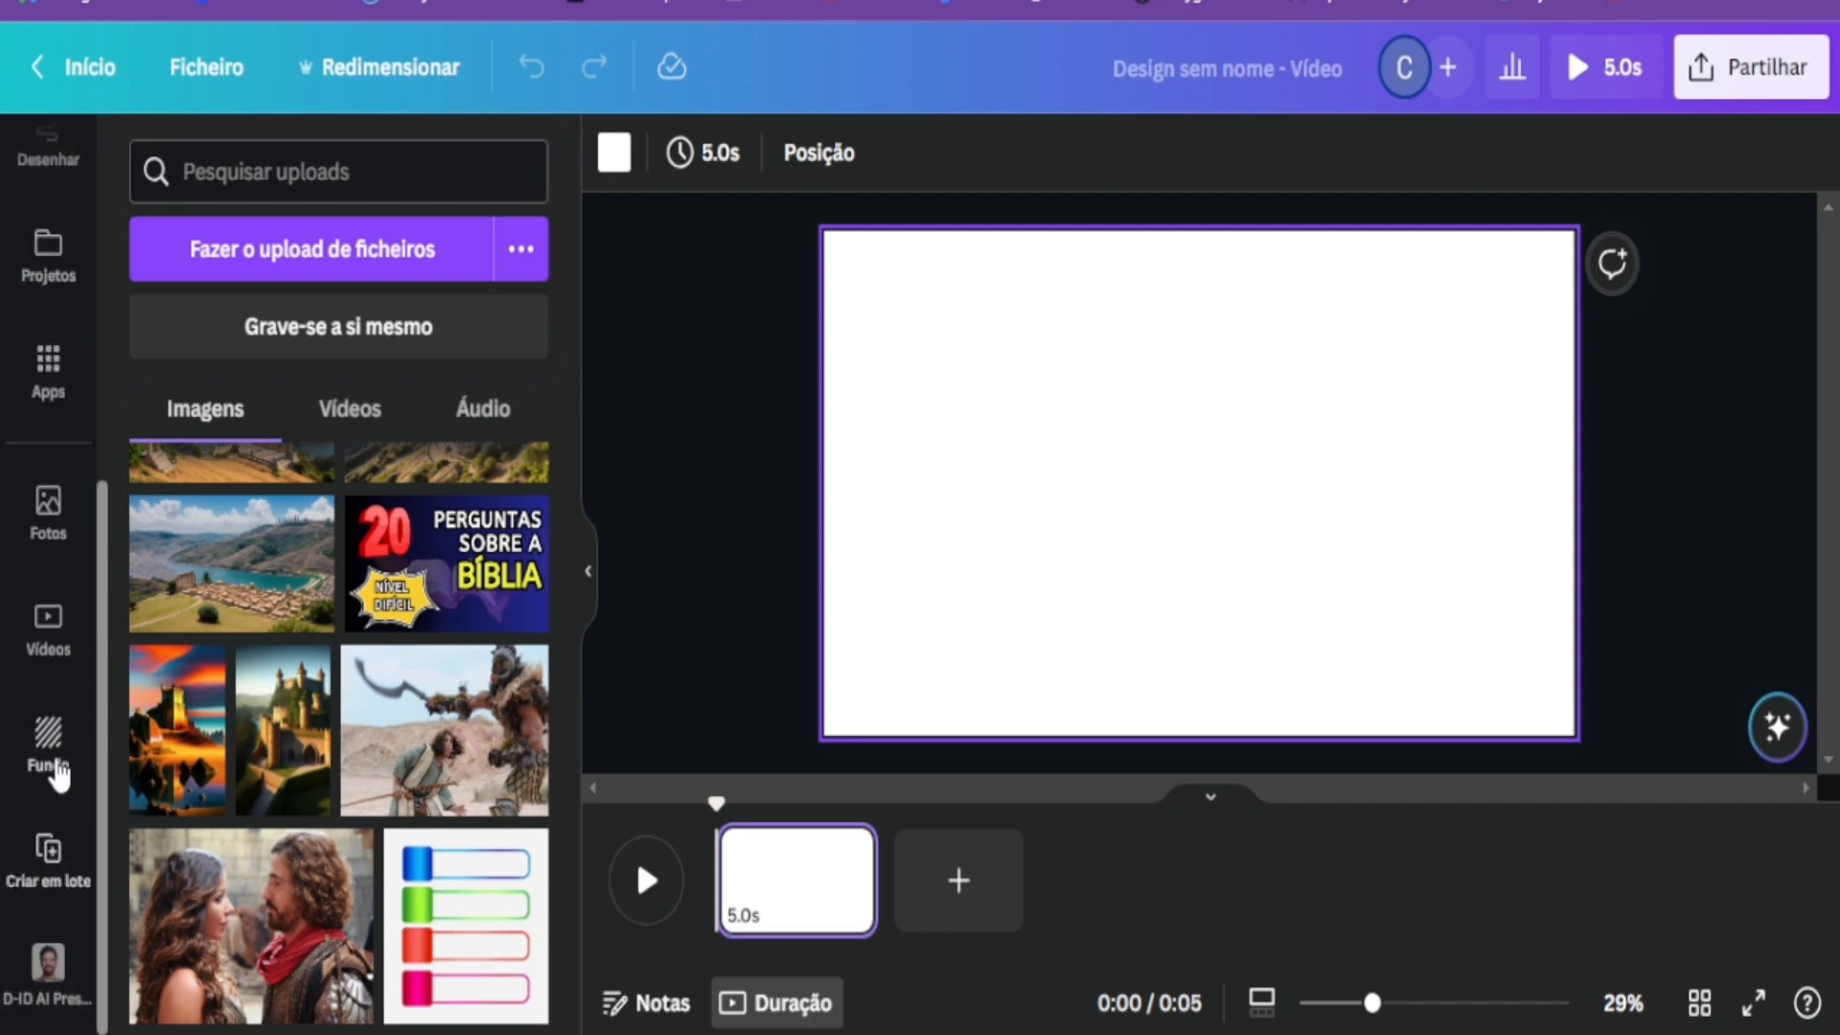
click(57, 660)
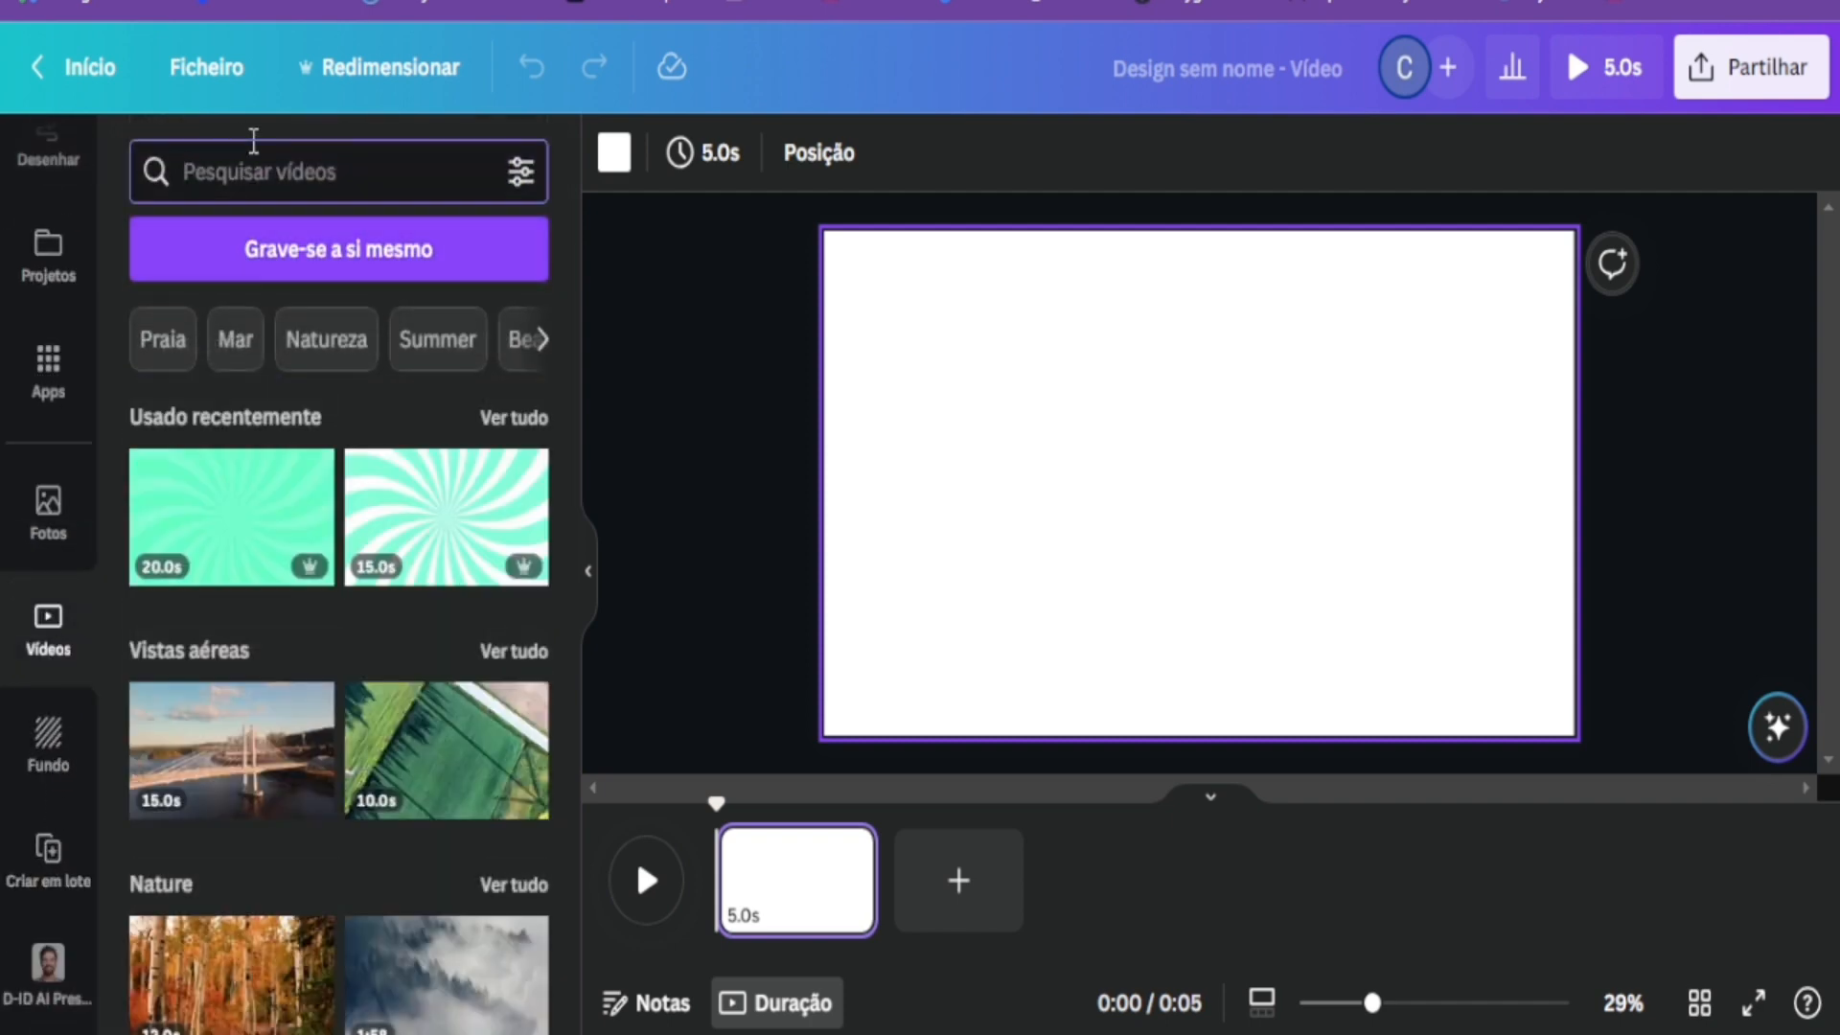
click(227, 540)
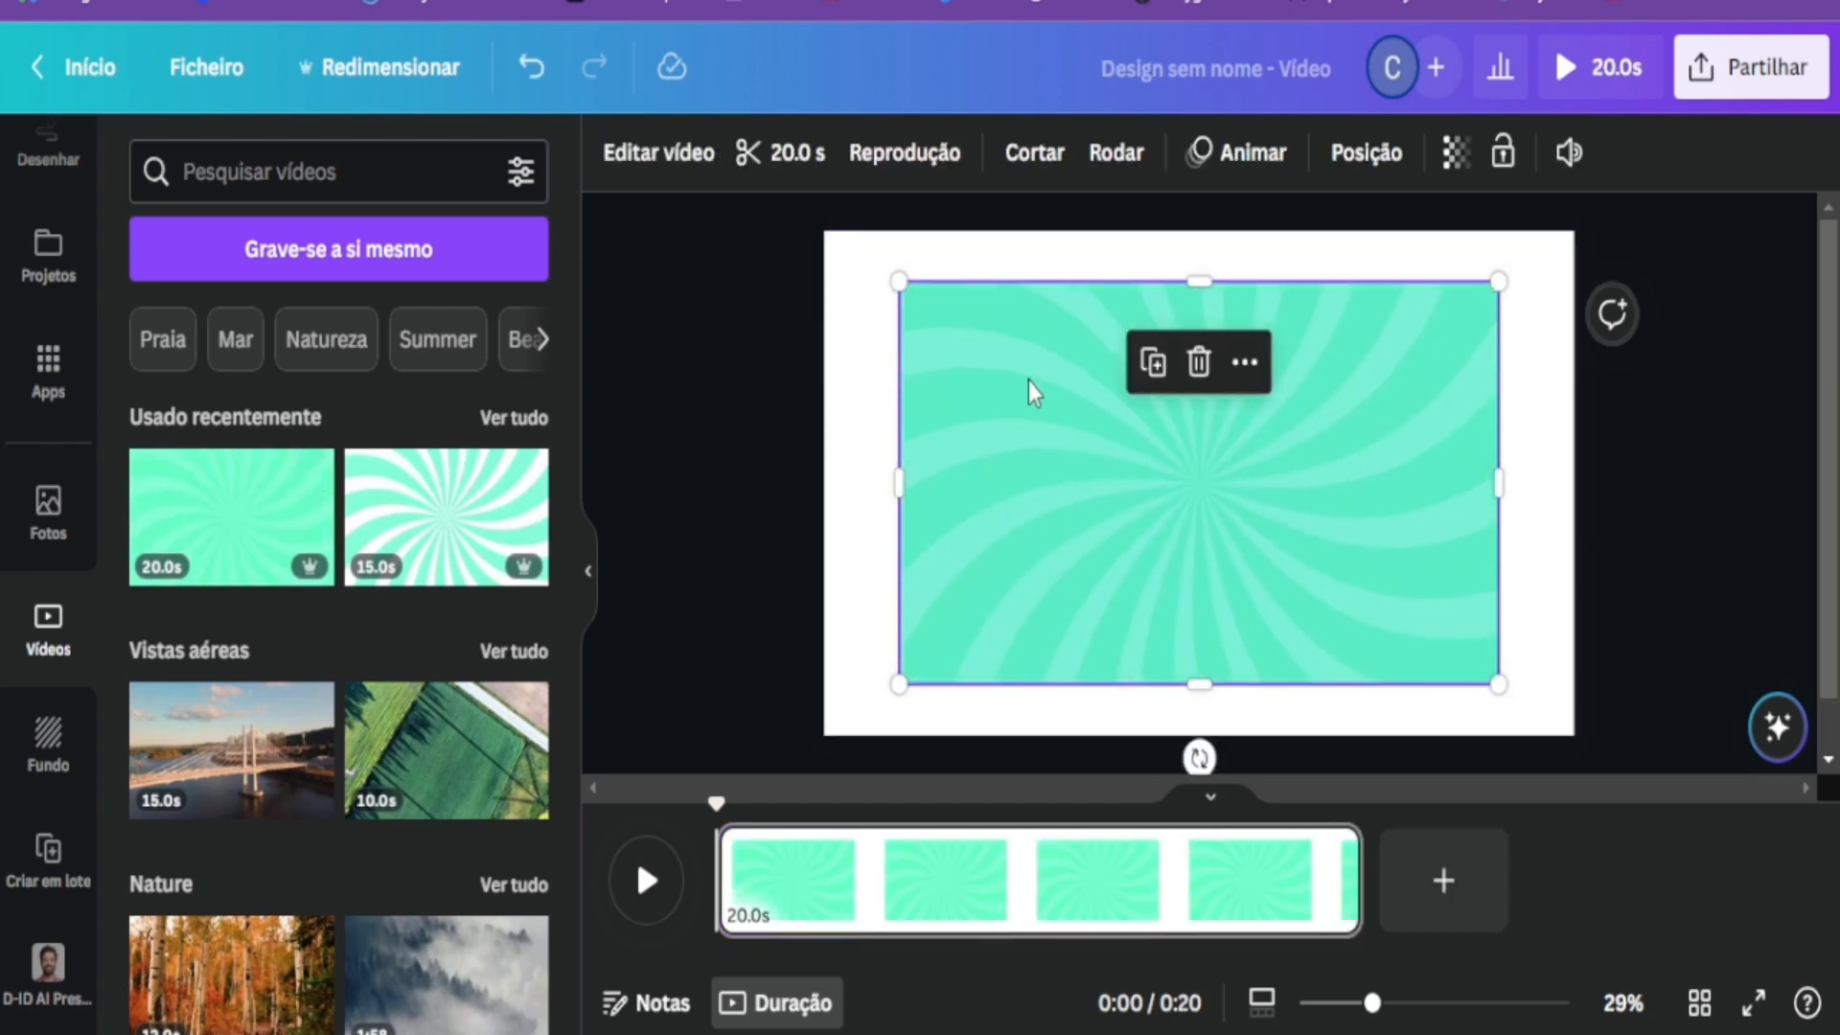
right_click(1070, 445)
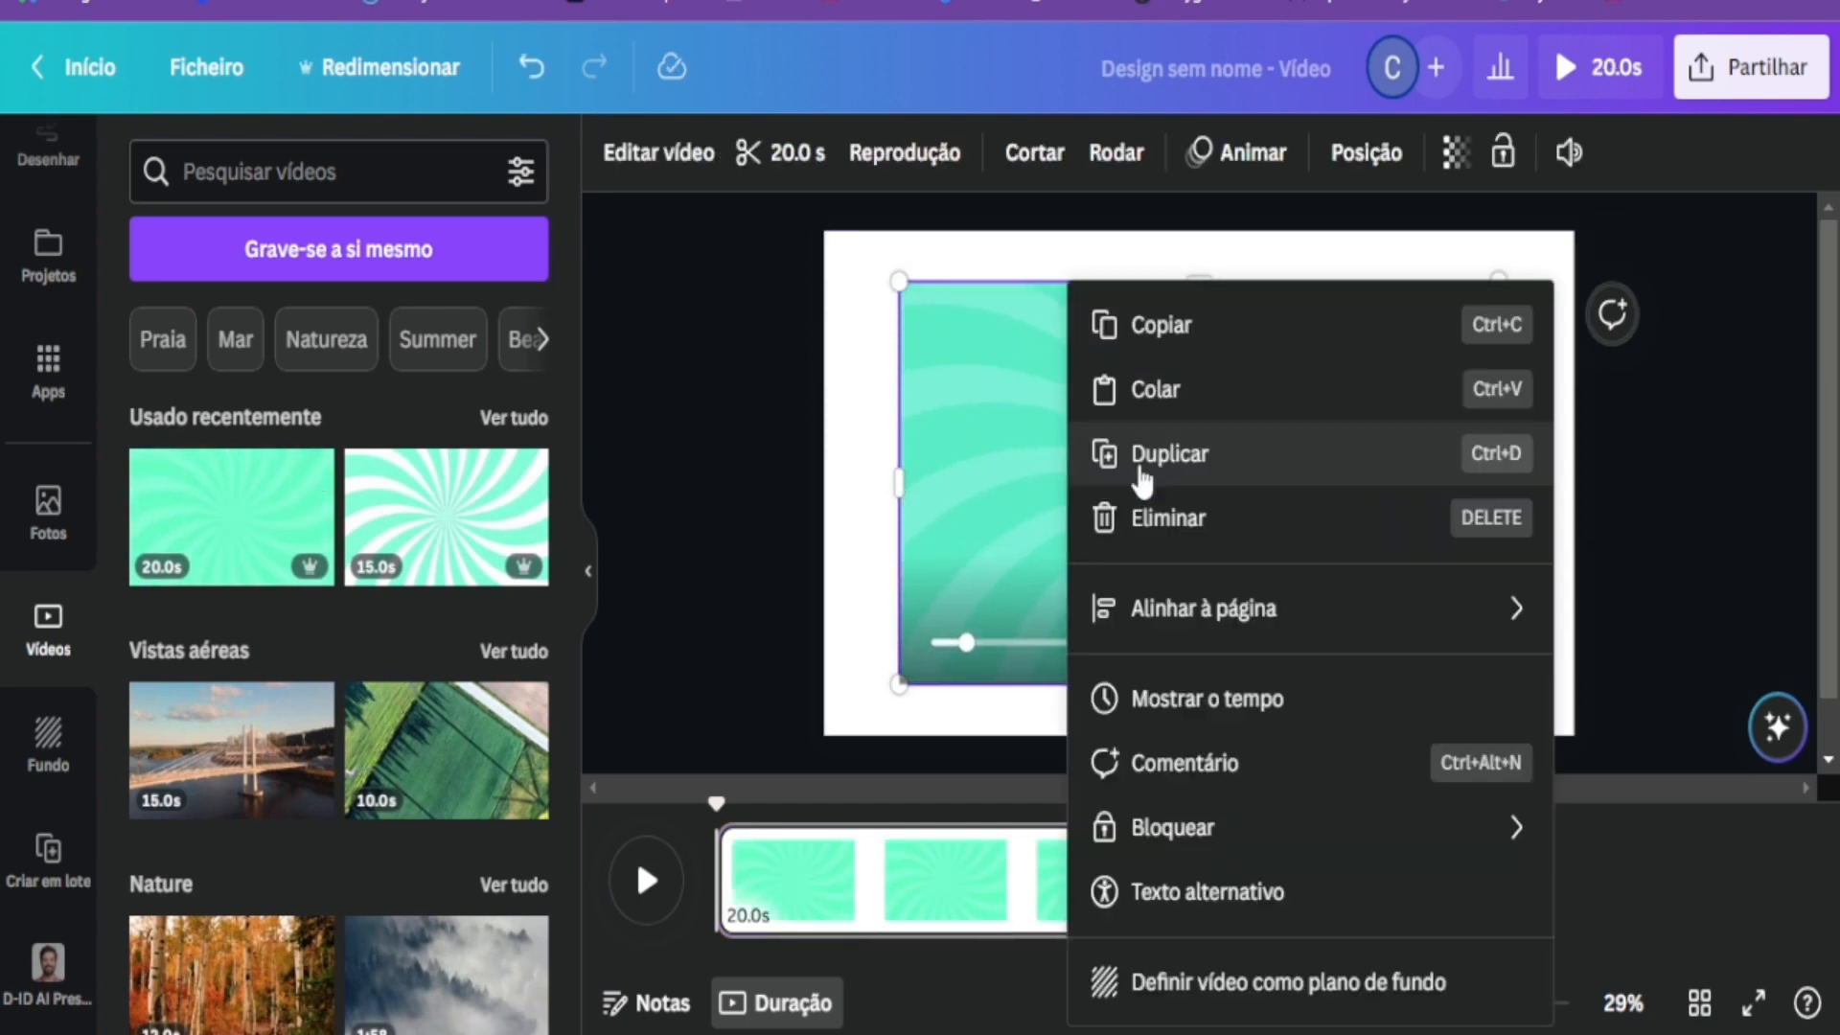
click(1192, 982)
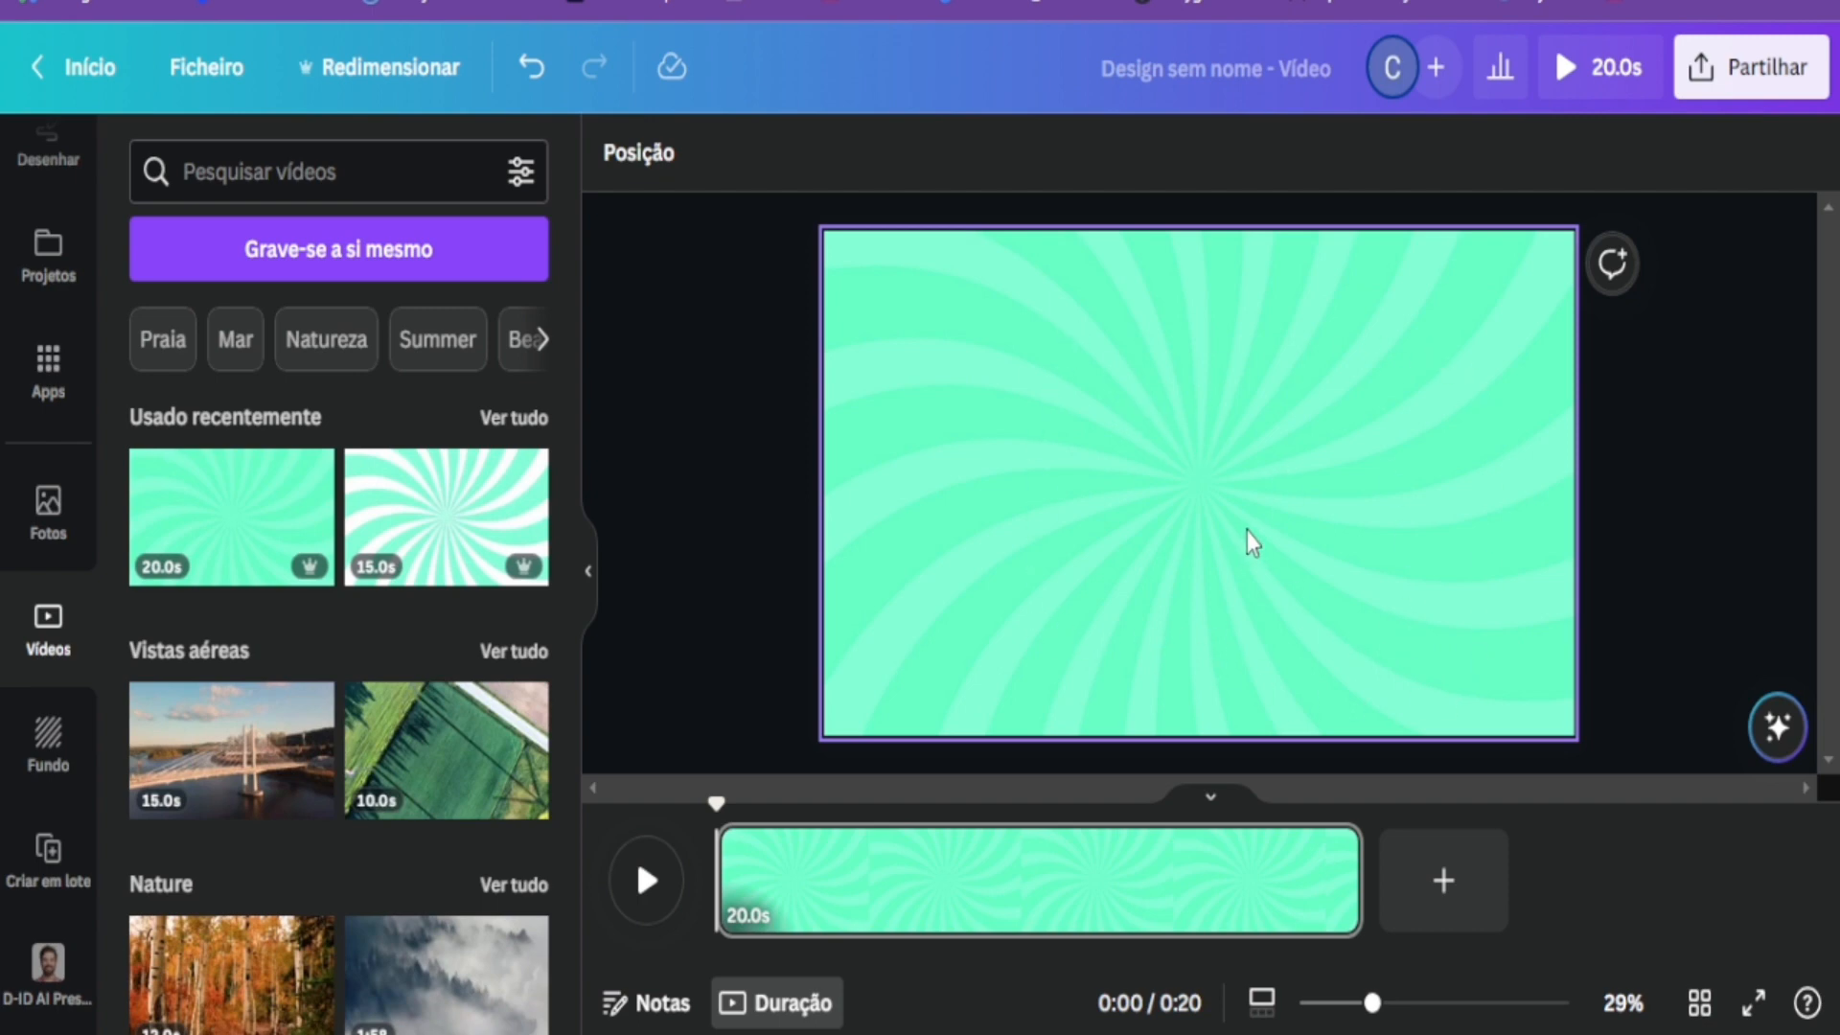
Add a square from the basic shapes to the page and set its fill colour to solid red.
scroll(36, 458, up, 5)
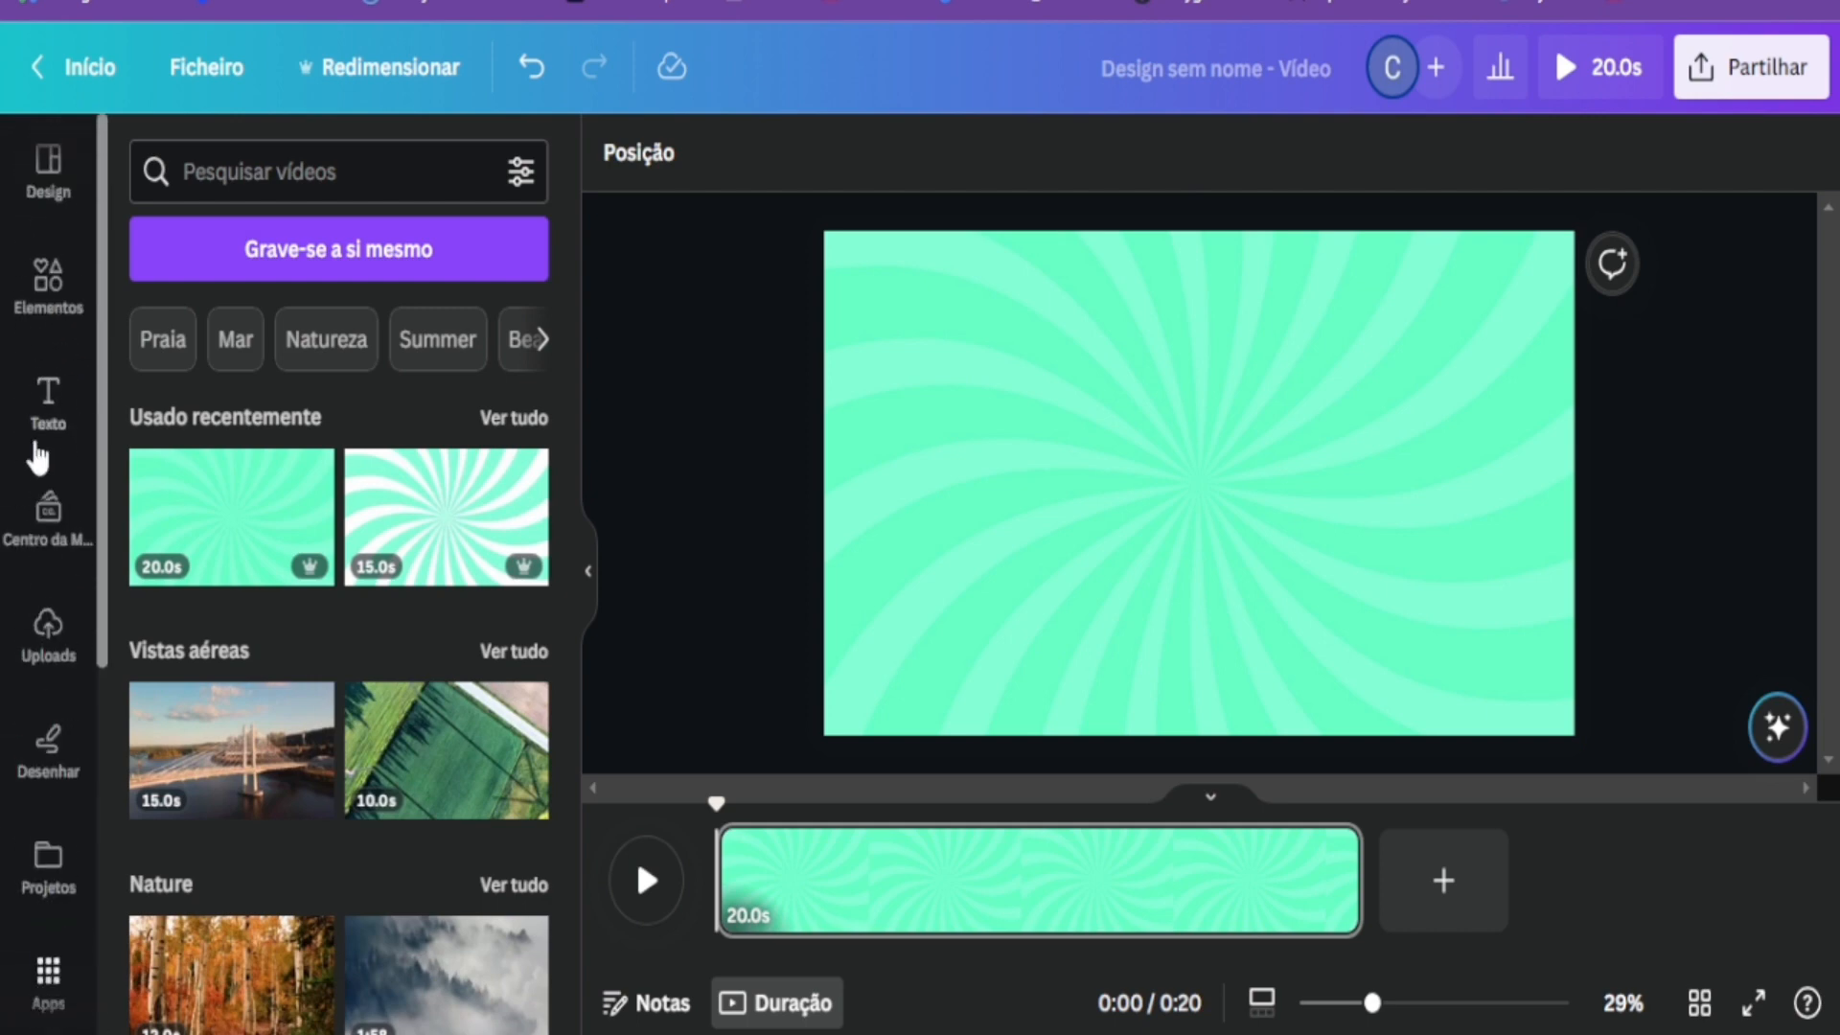
click(44, 303)
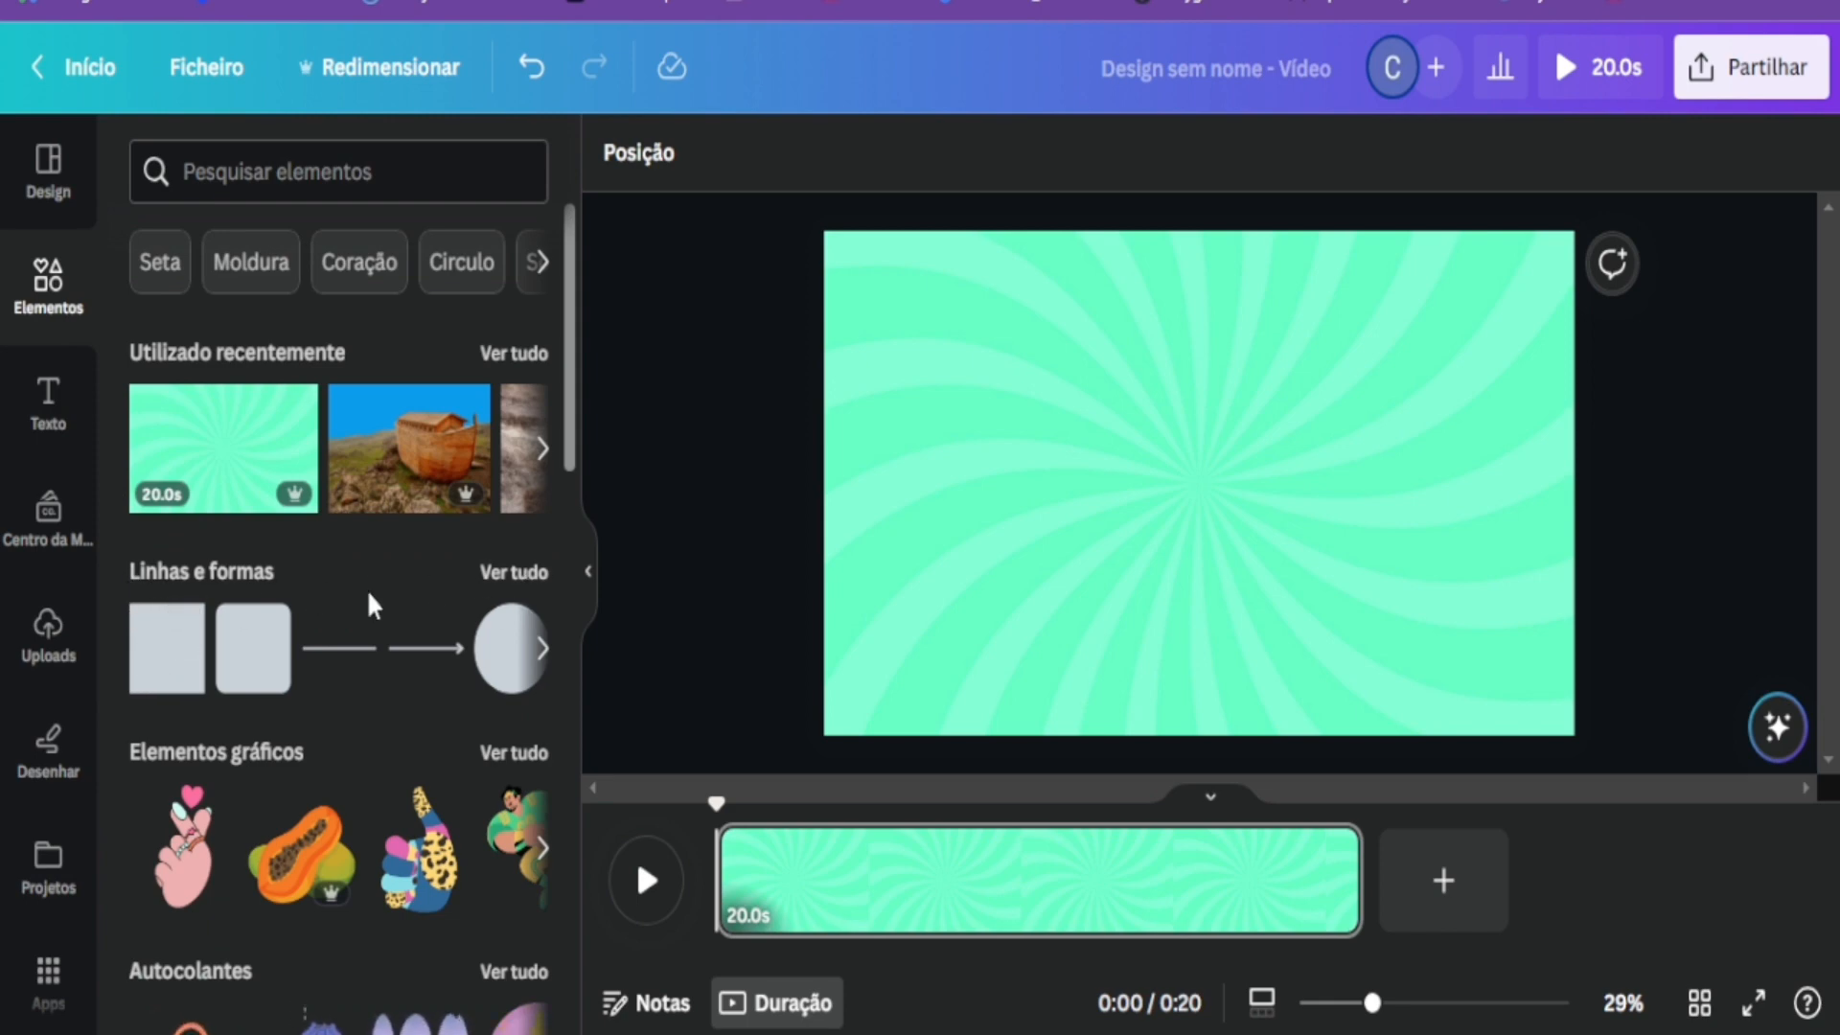
click(510, 574)
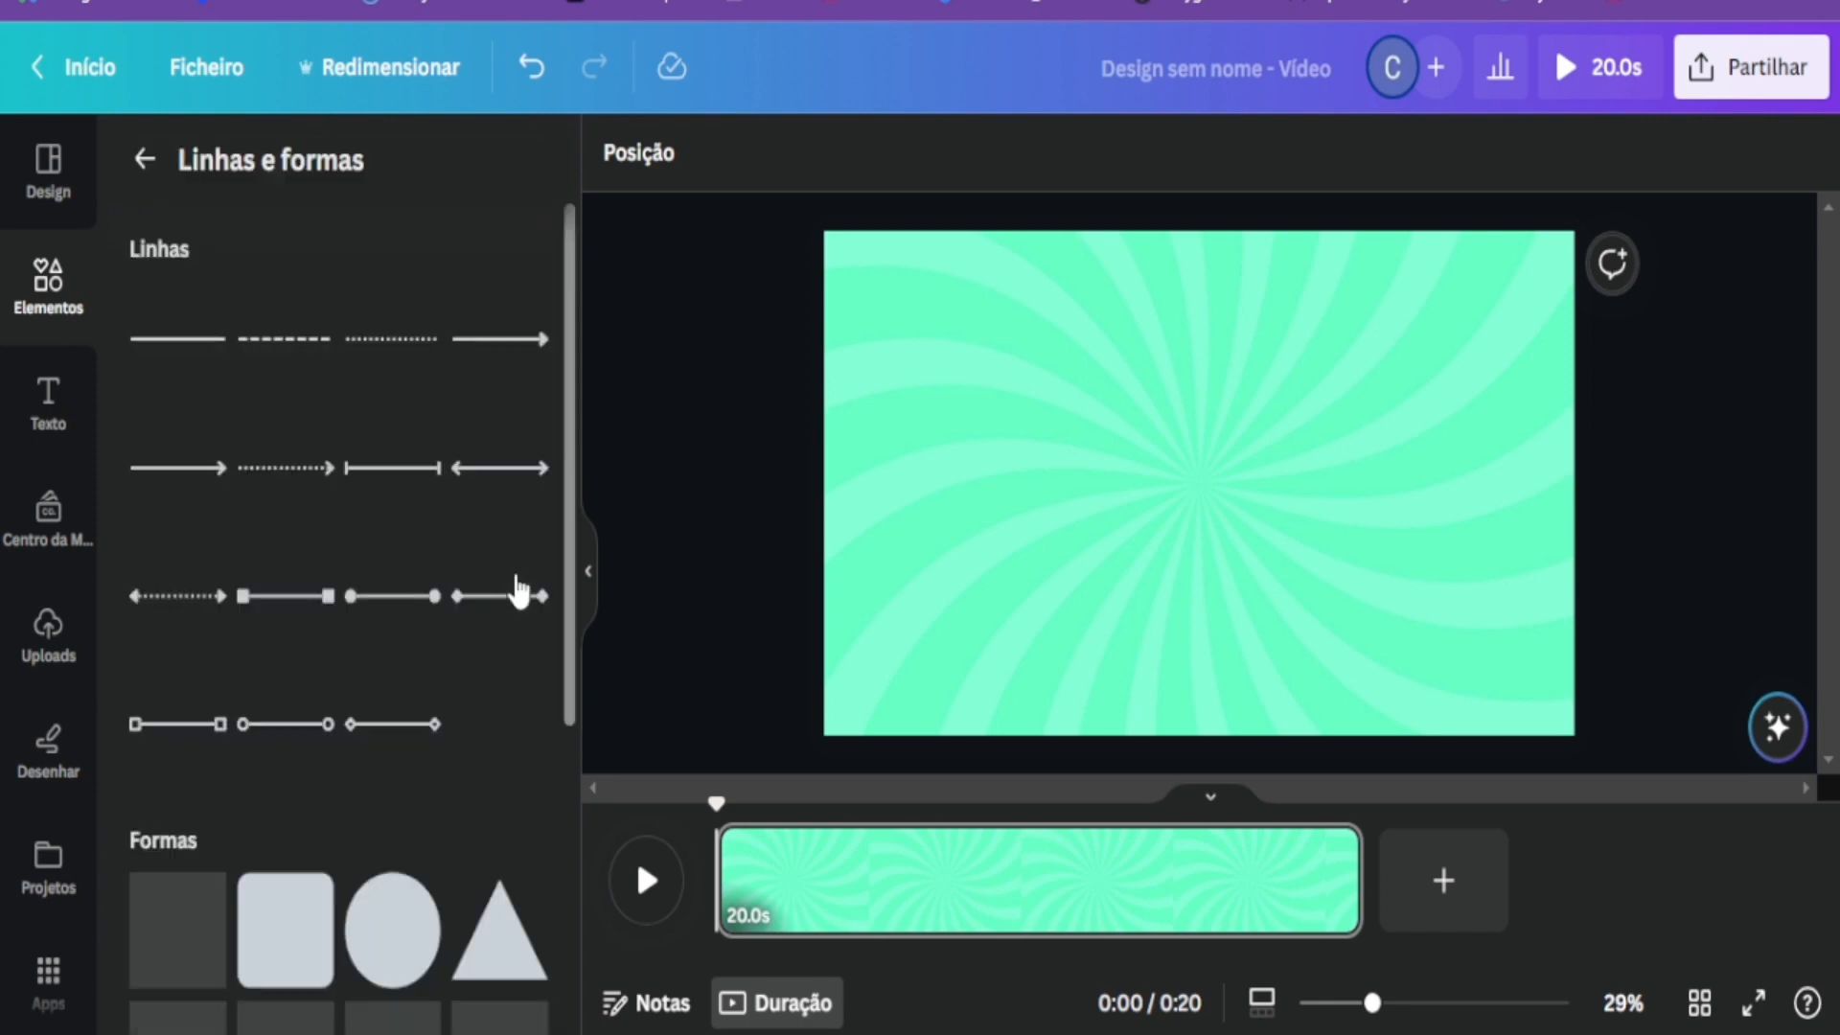
scroll(316, 620, down, 3)
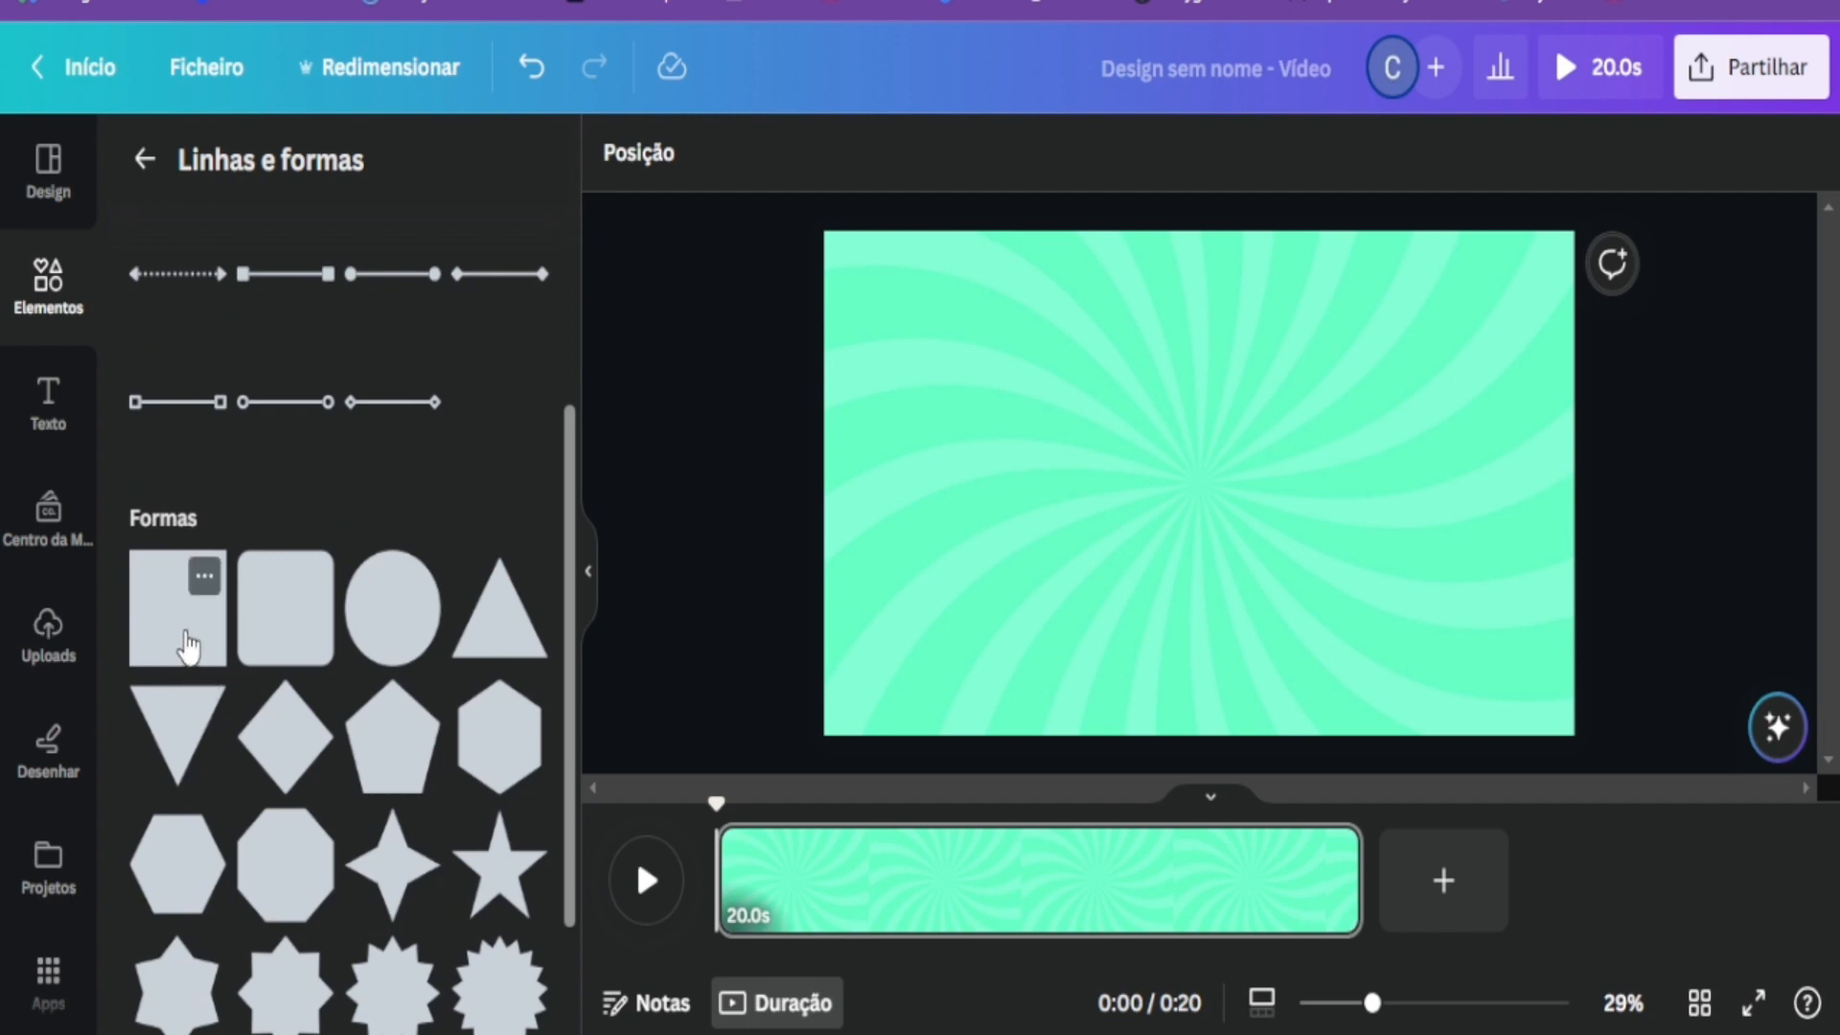
click(187, 647)
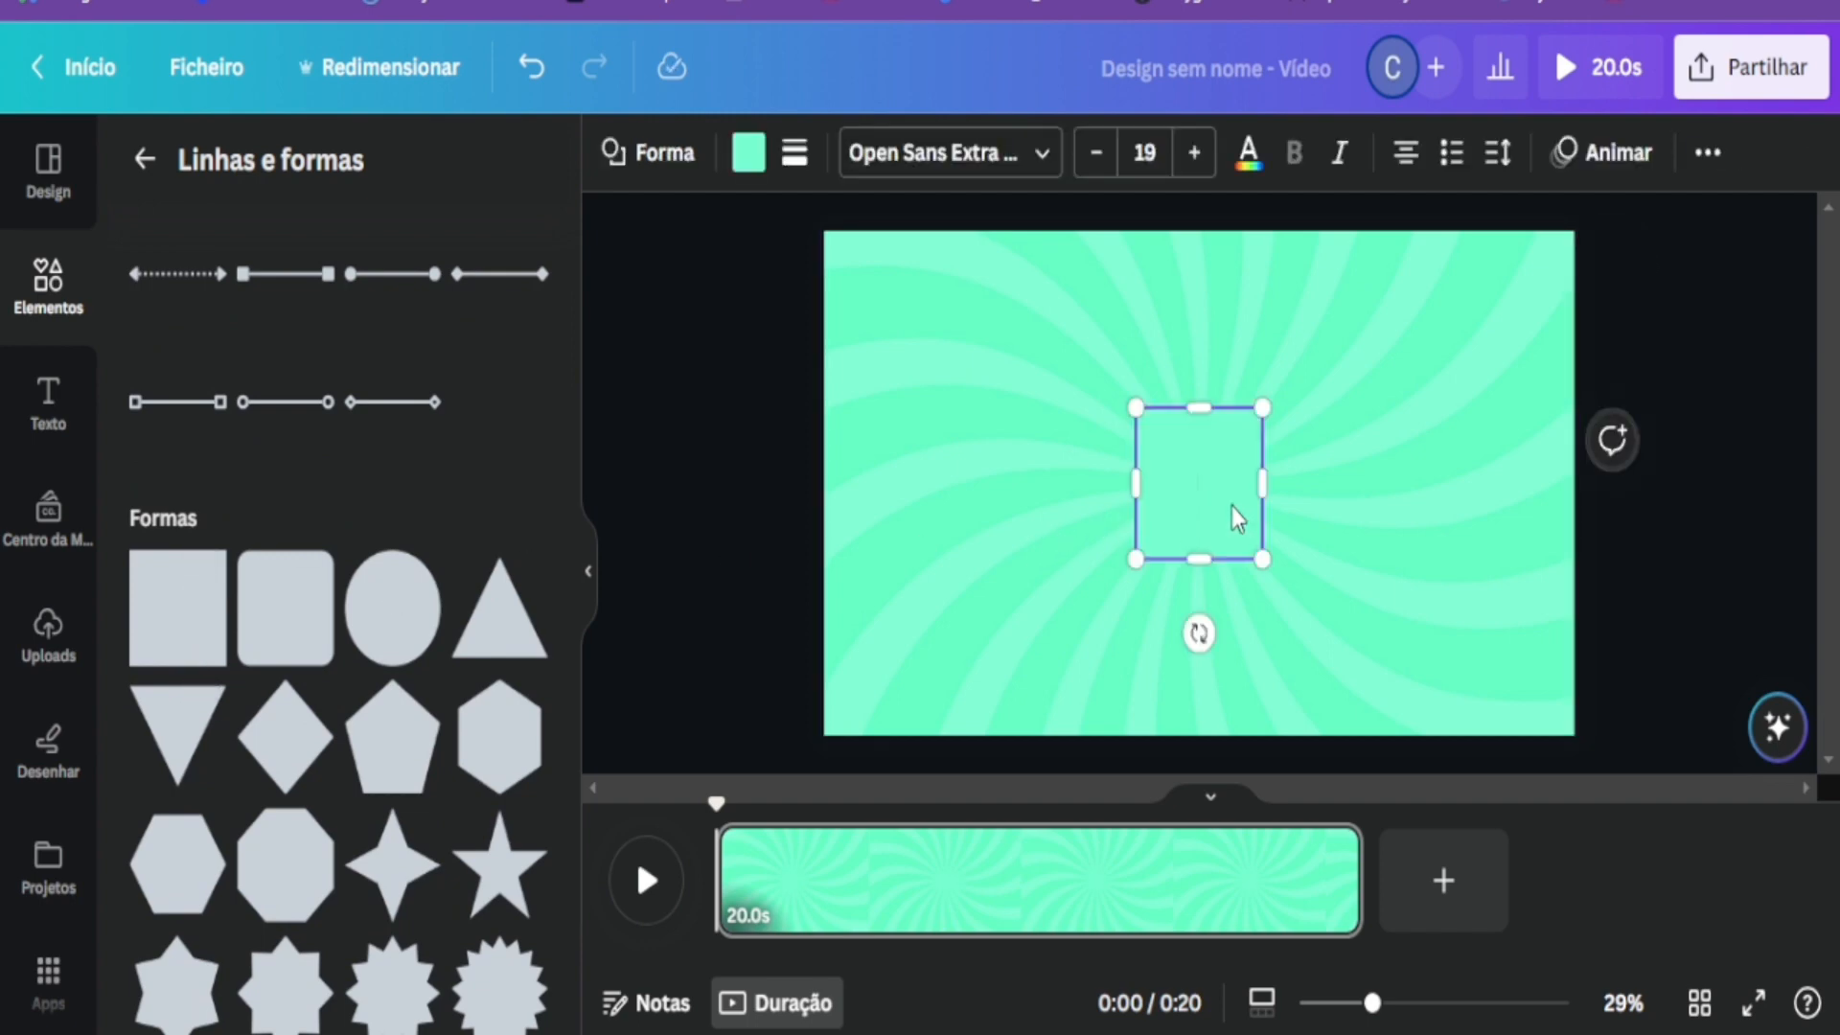
click(742, 155)
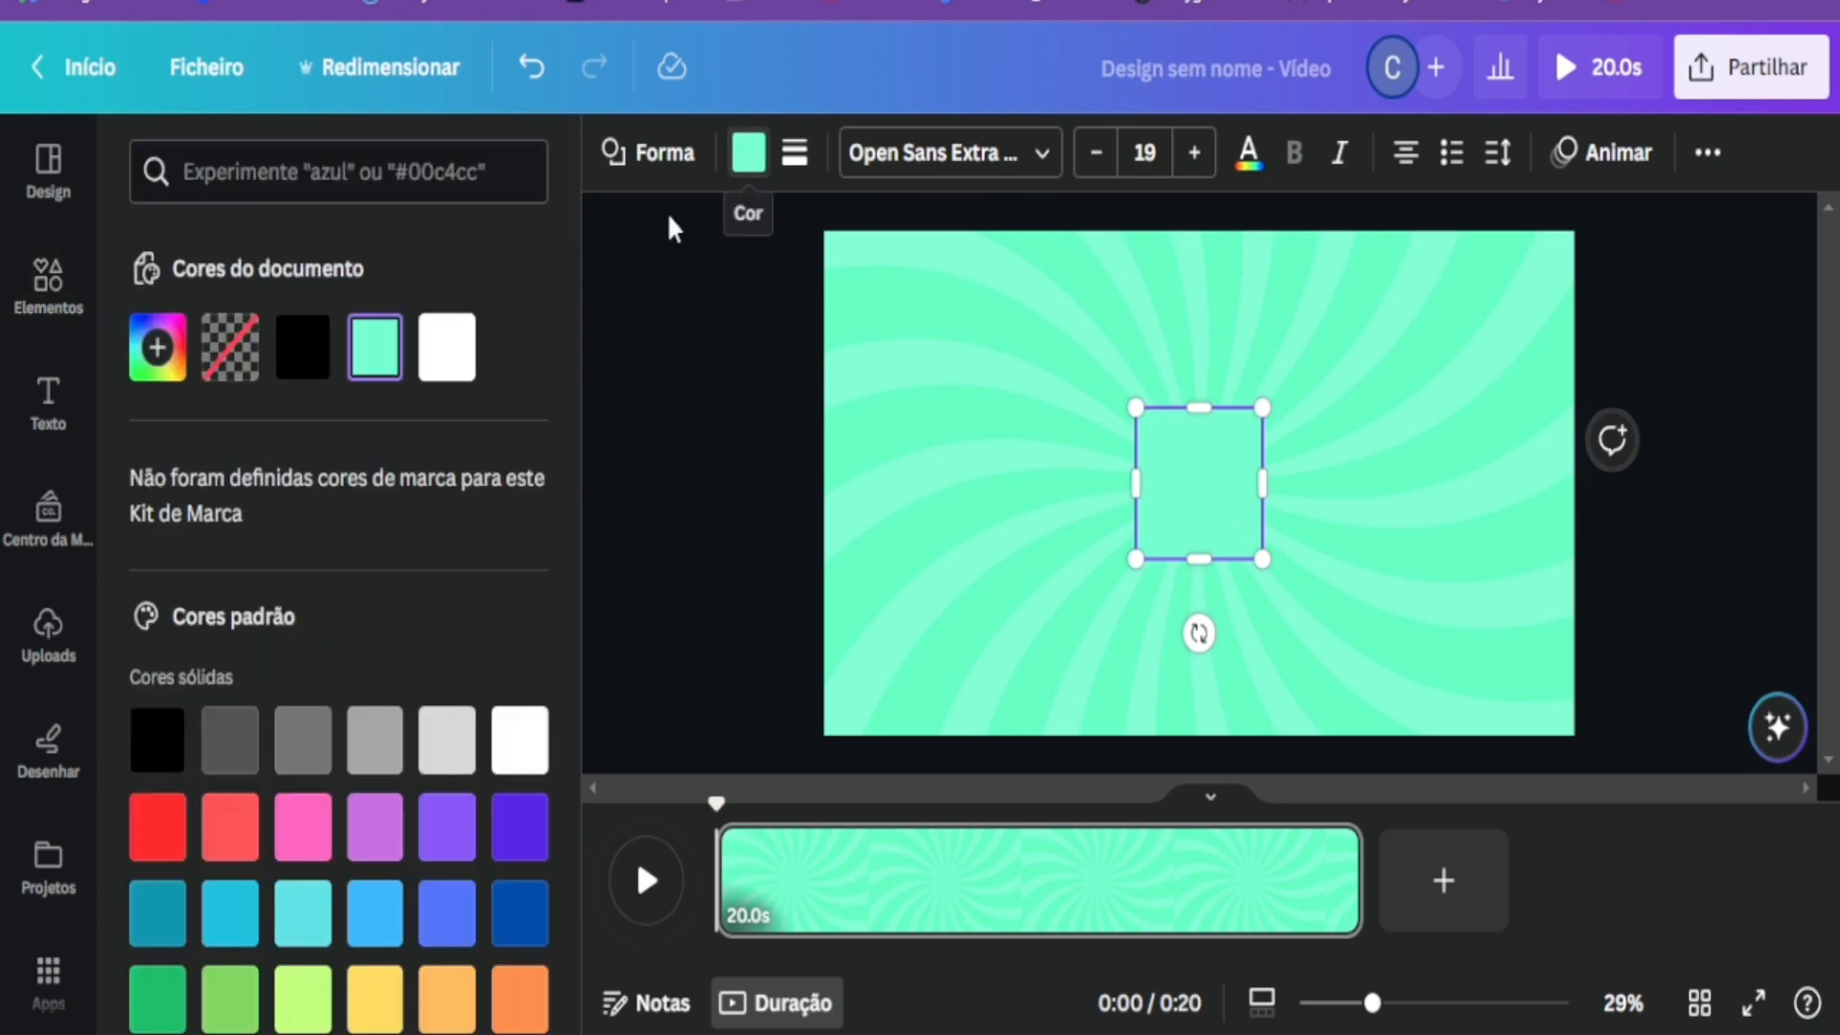
click(161, 845)
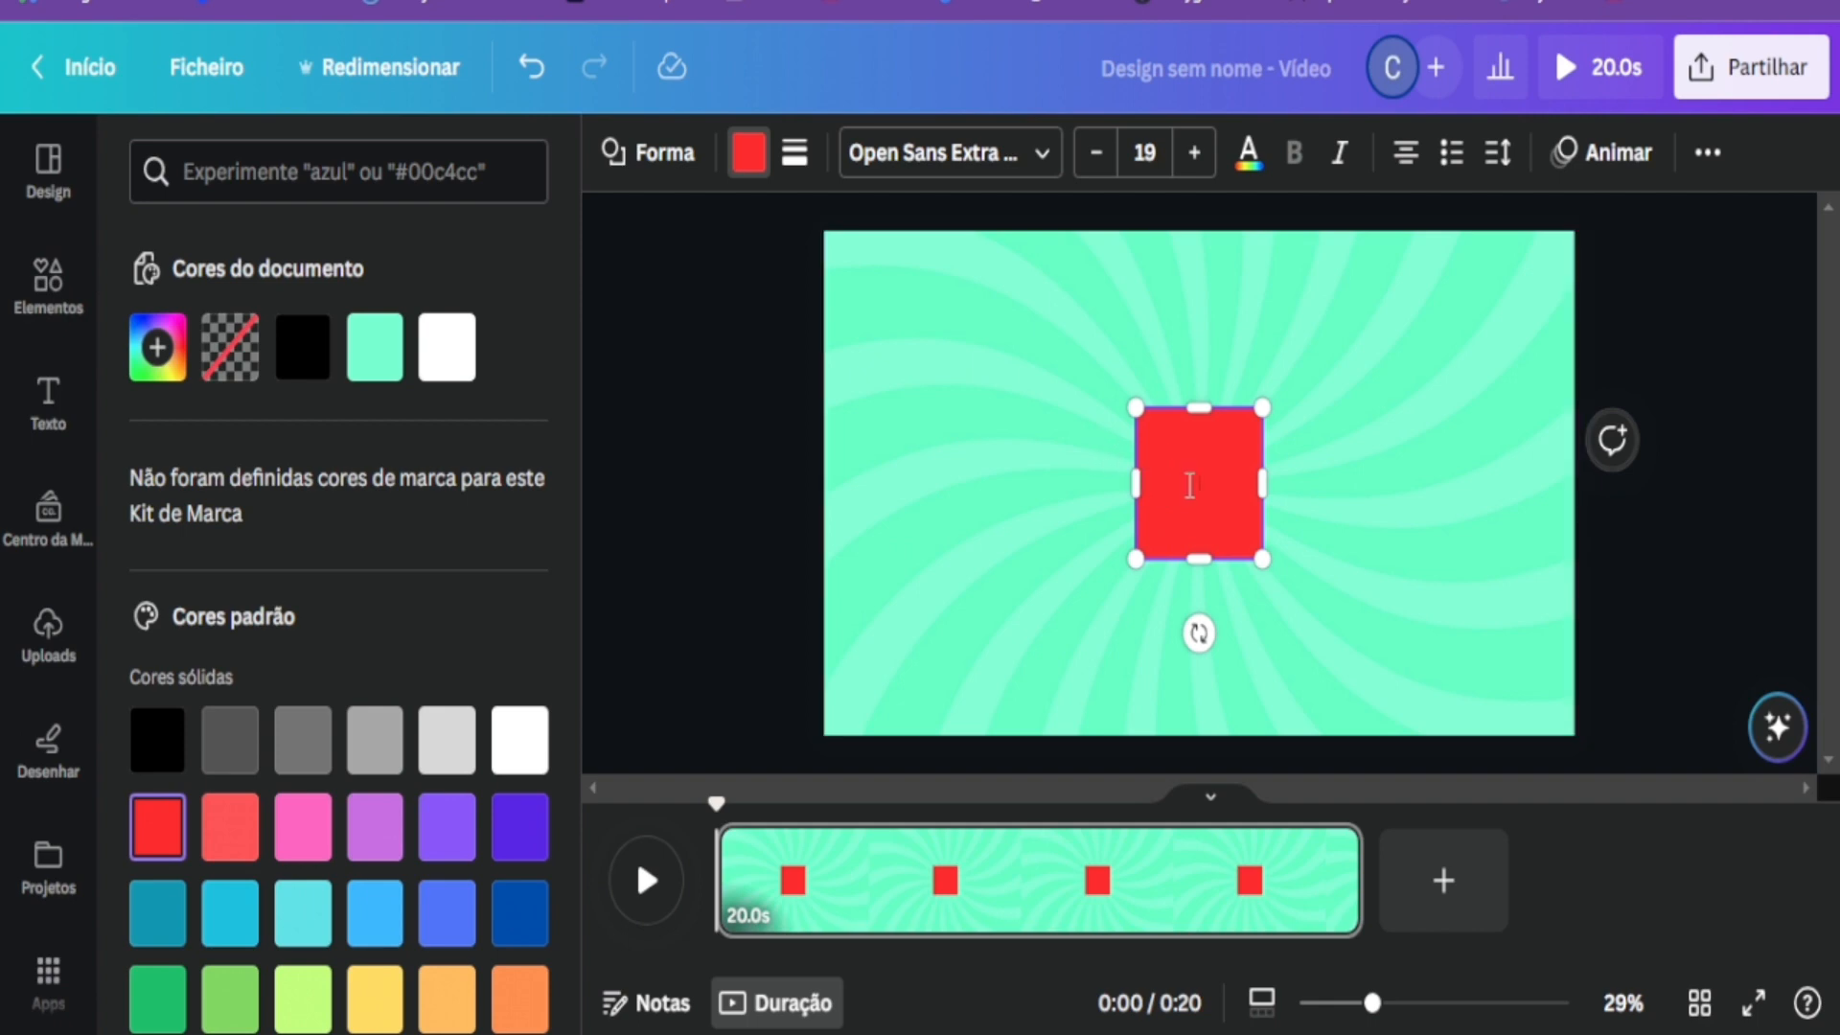
Stretch the red square into a banner about 1556 × 255 px and centre it near the page's upper edge.
click(780, 480)
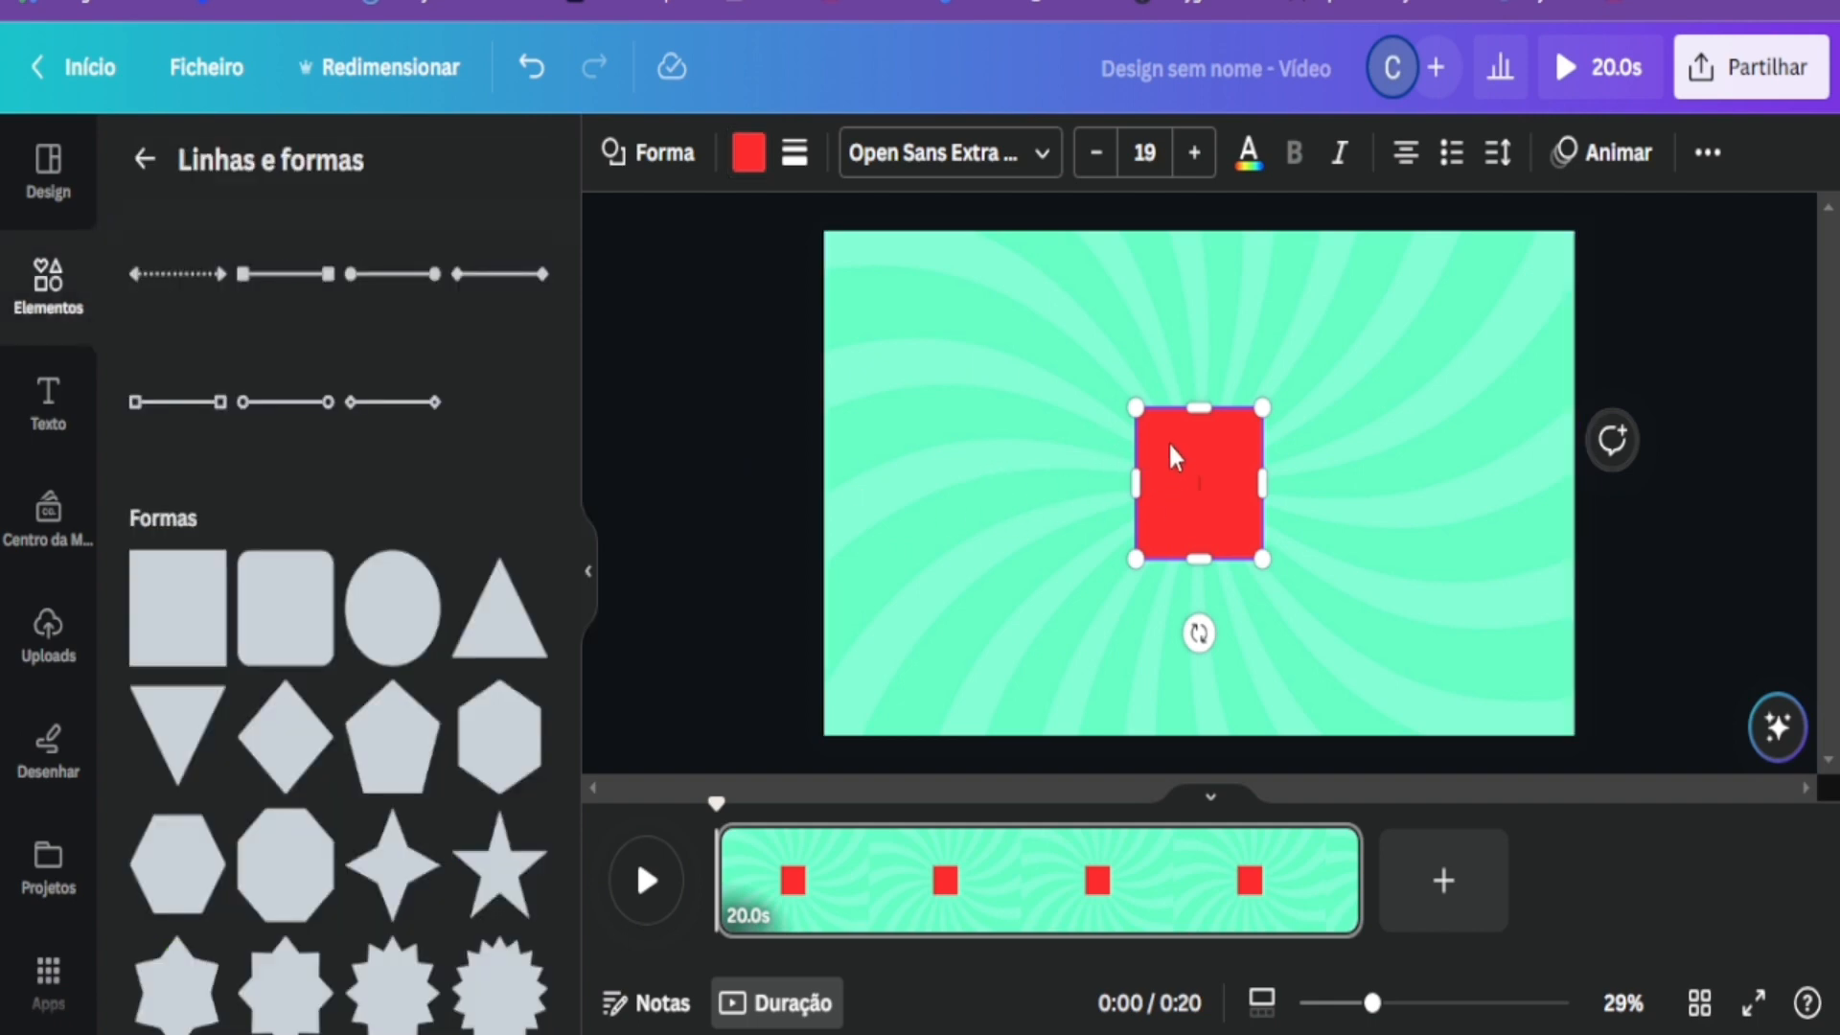
drag(1200, 477, 1473, 329)
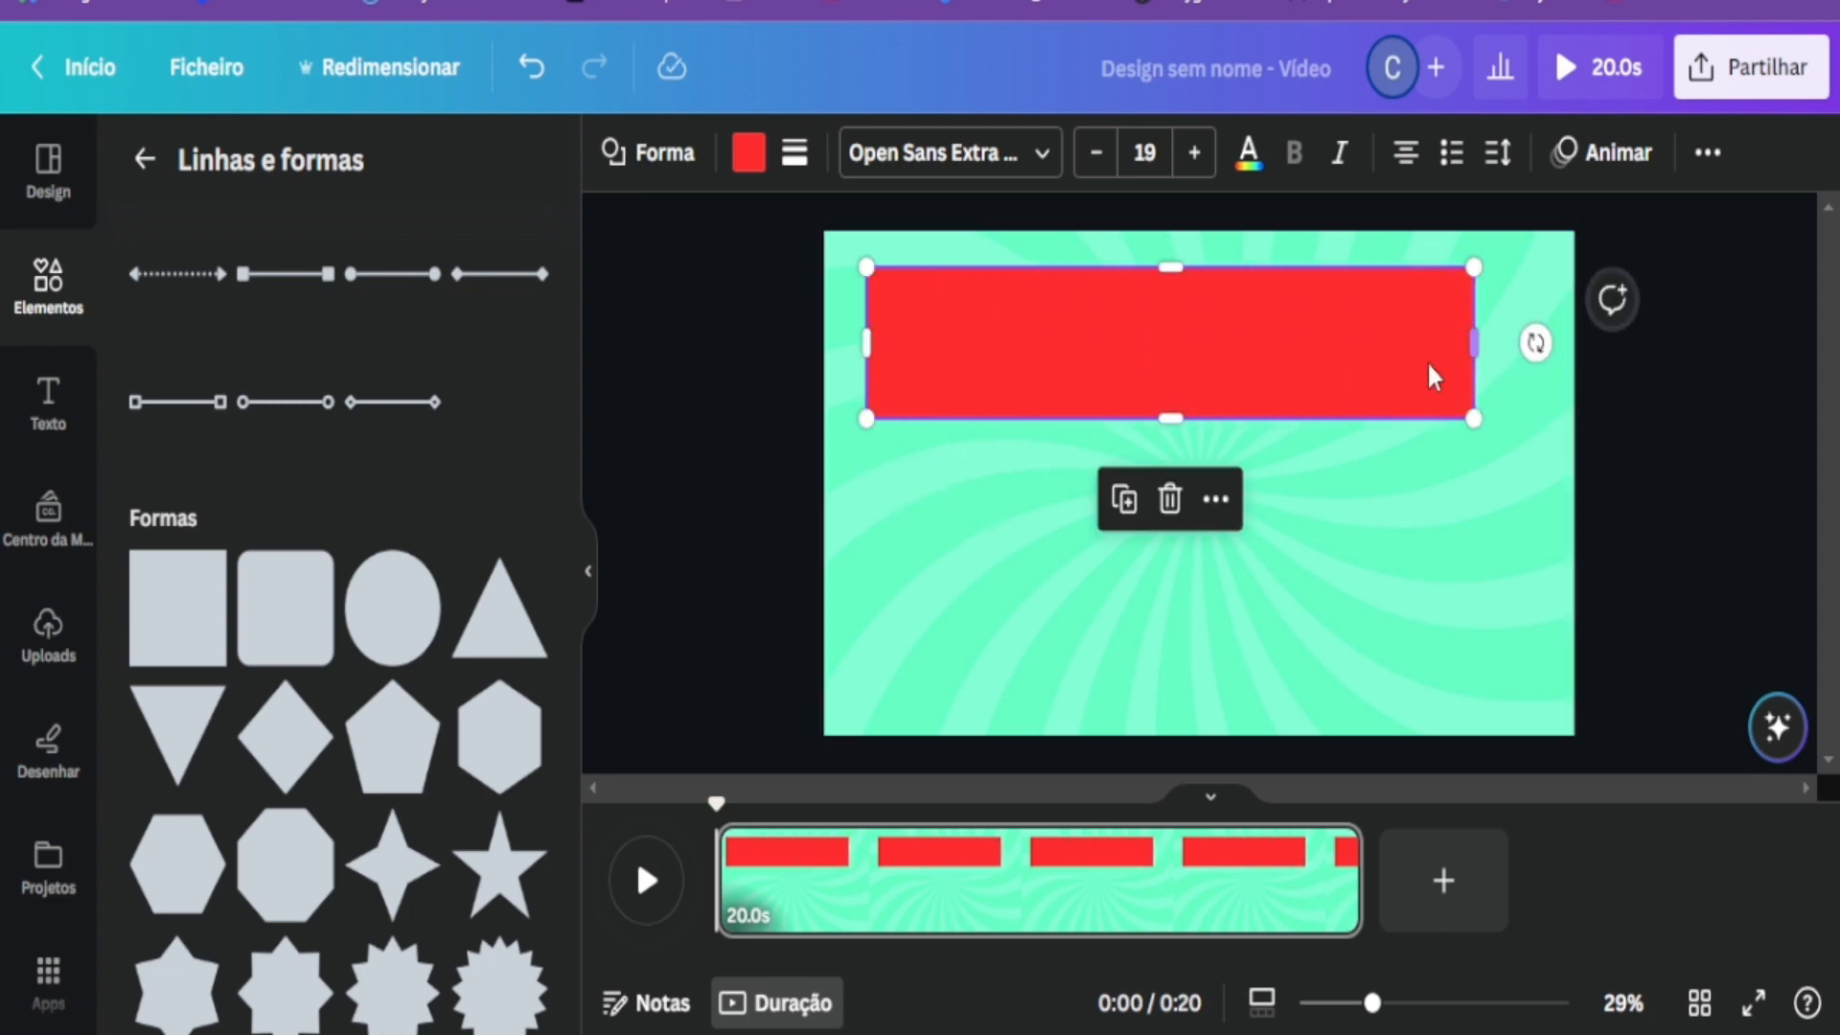
click(1374, 569)
drag(1343, 365, 1389, 359)
drag(1384, 359, 1306, 335)
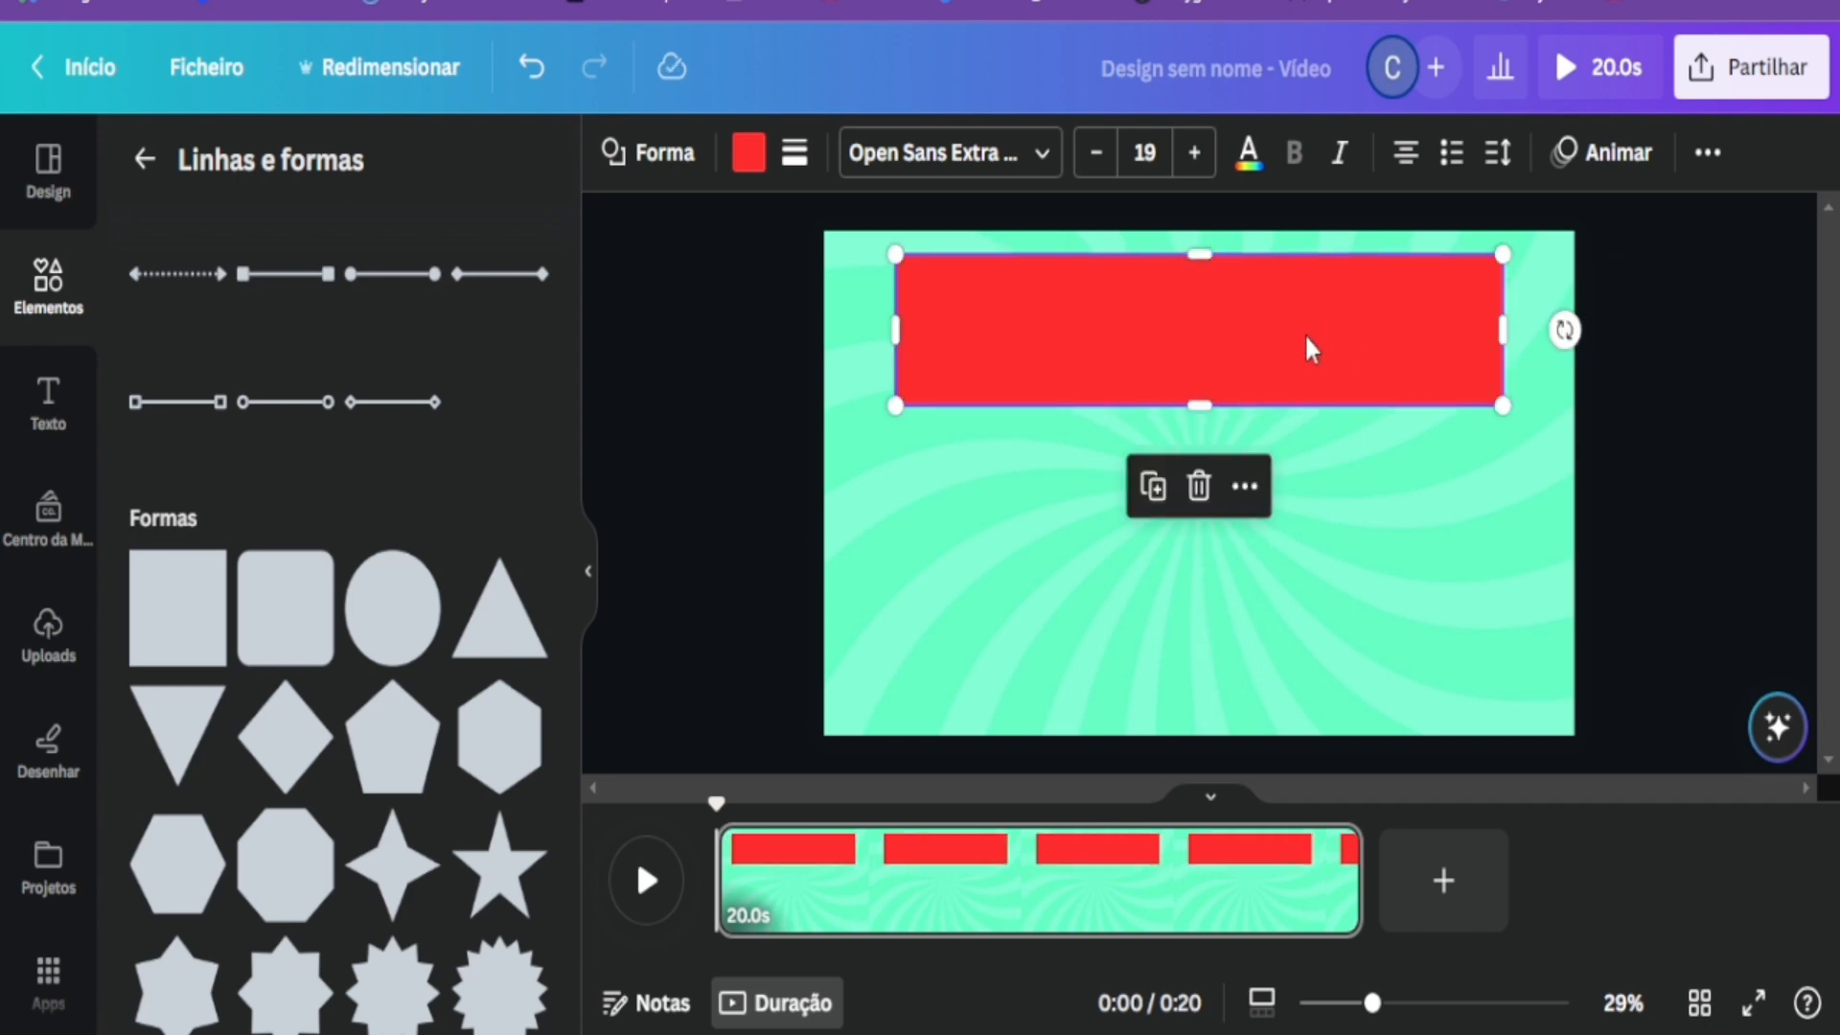
drag(1198, 404, 1199, 373)
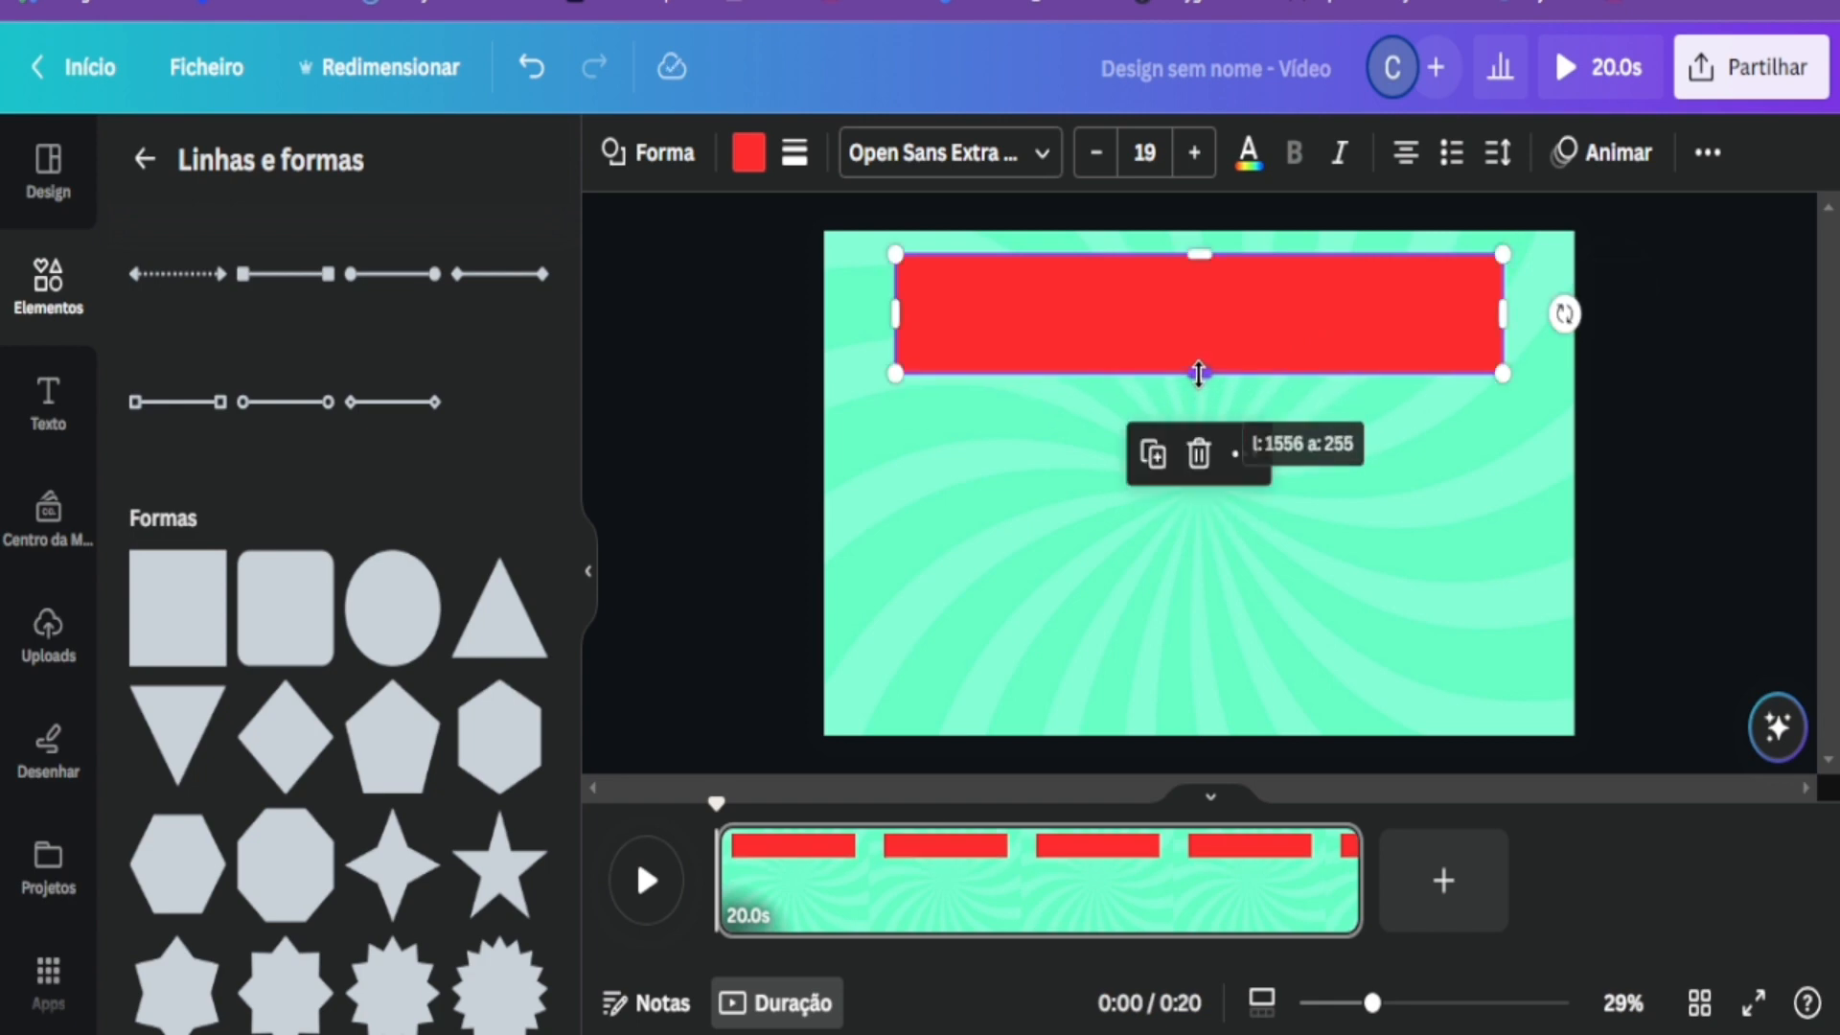
Give the red banner a solid border with a thickness of 10.
click(1115, 306)
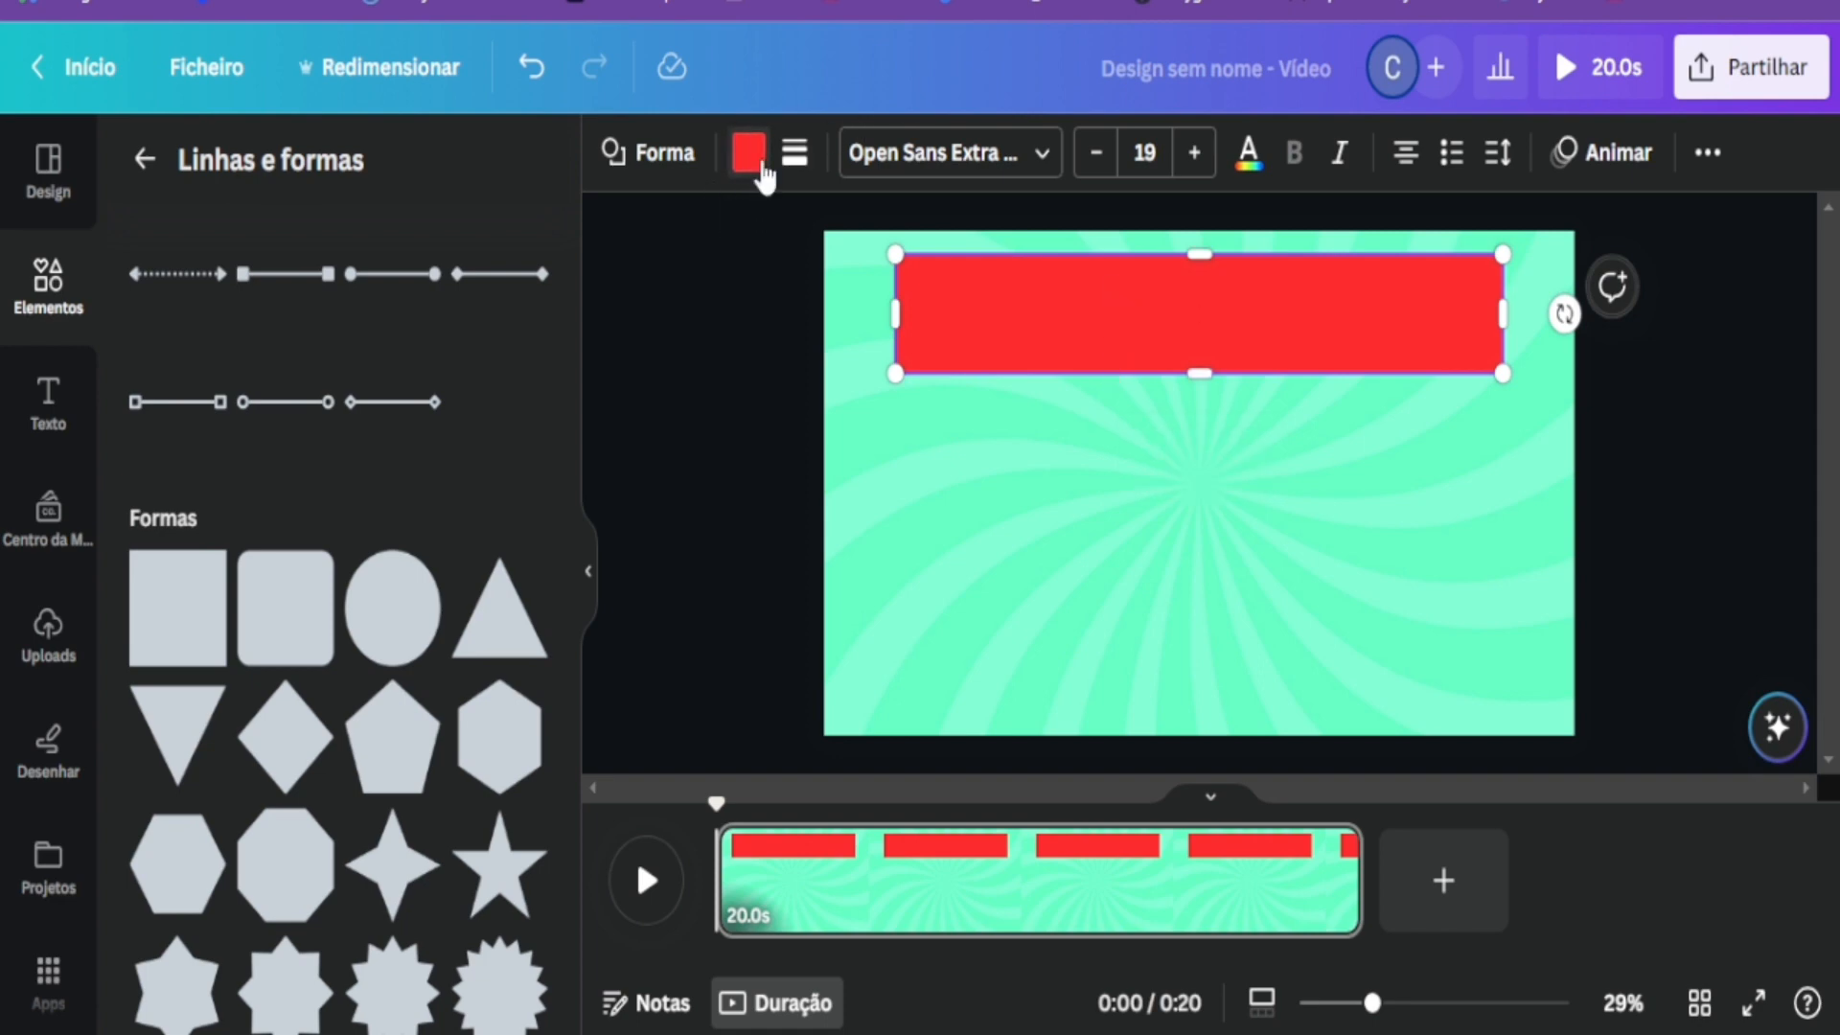
click(795, 158)
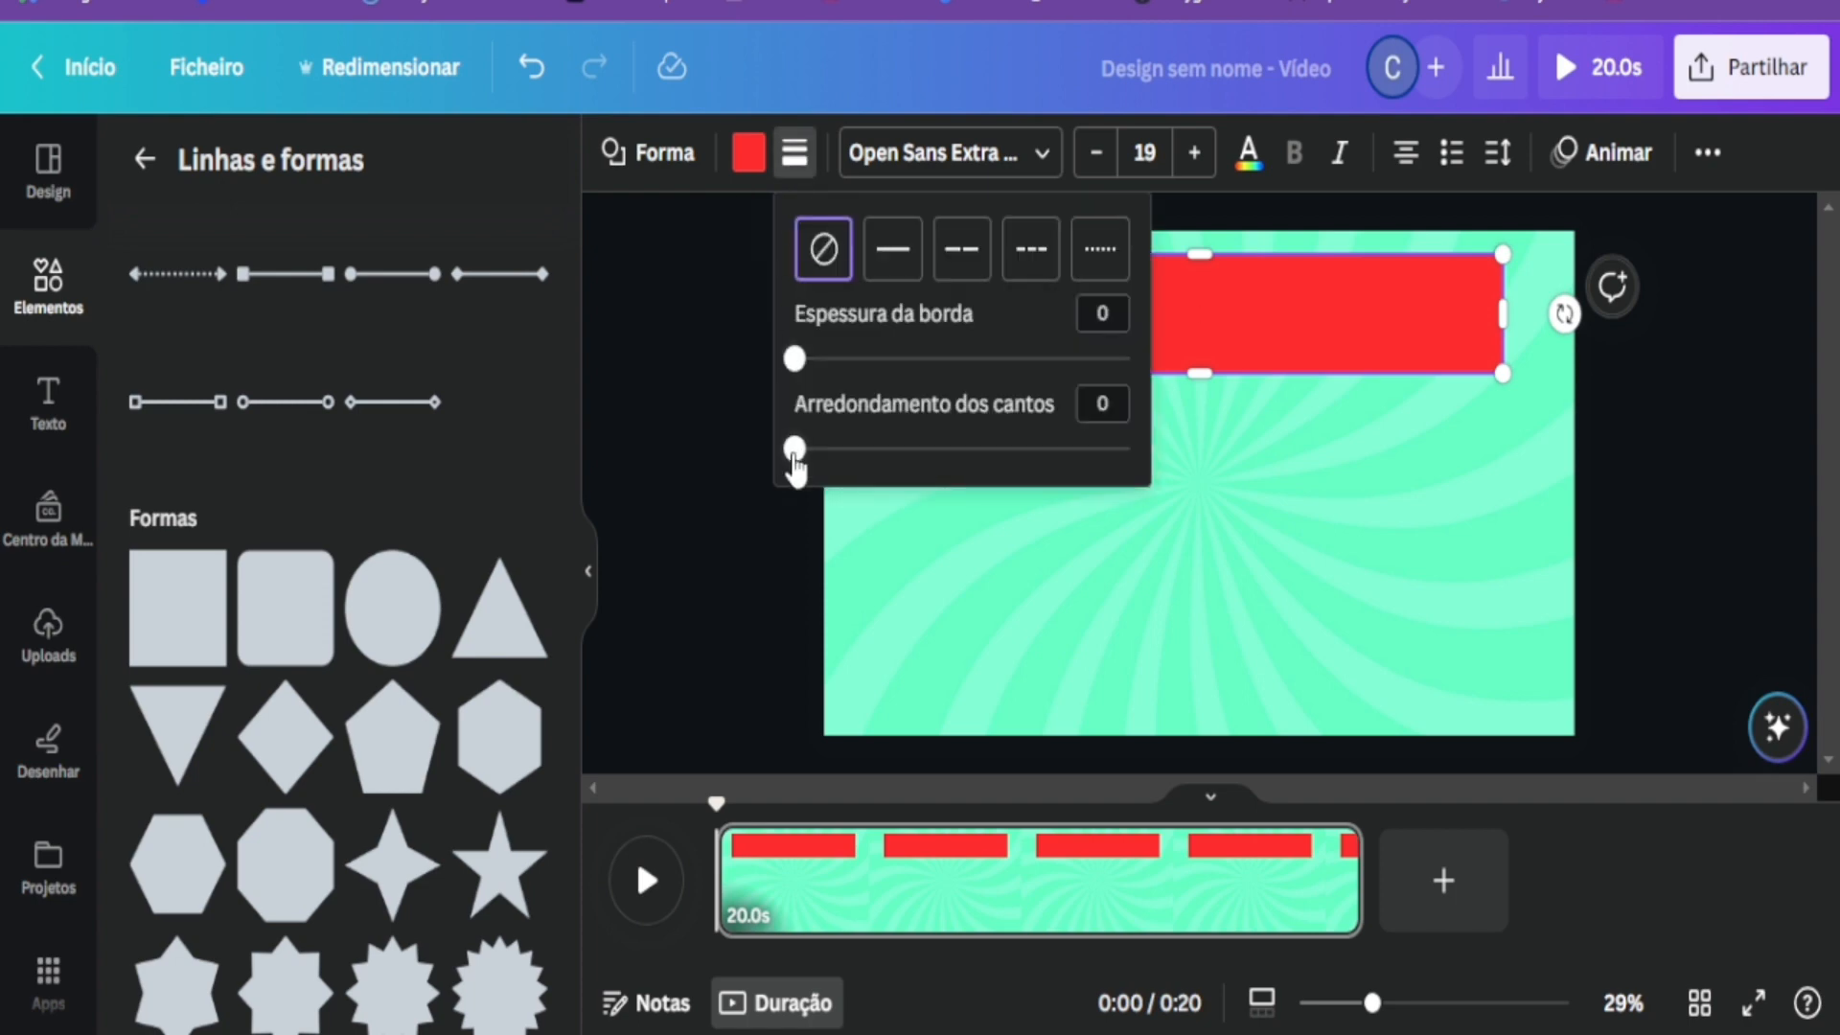
click(794, 361)
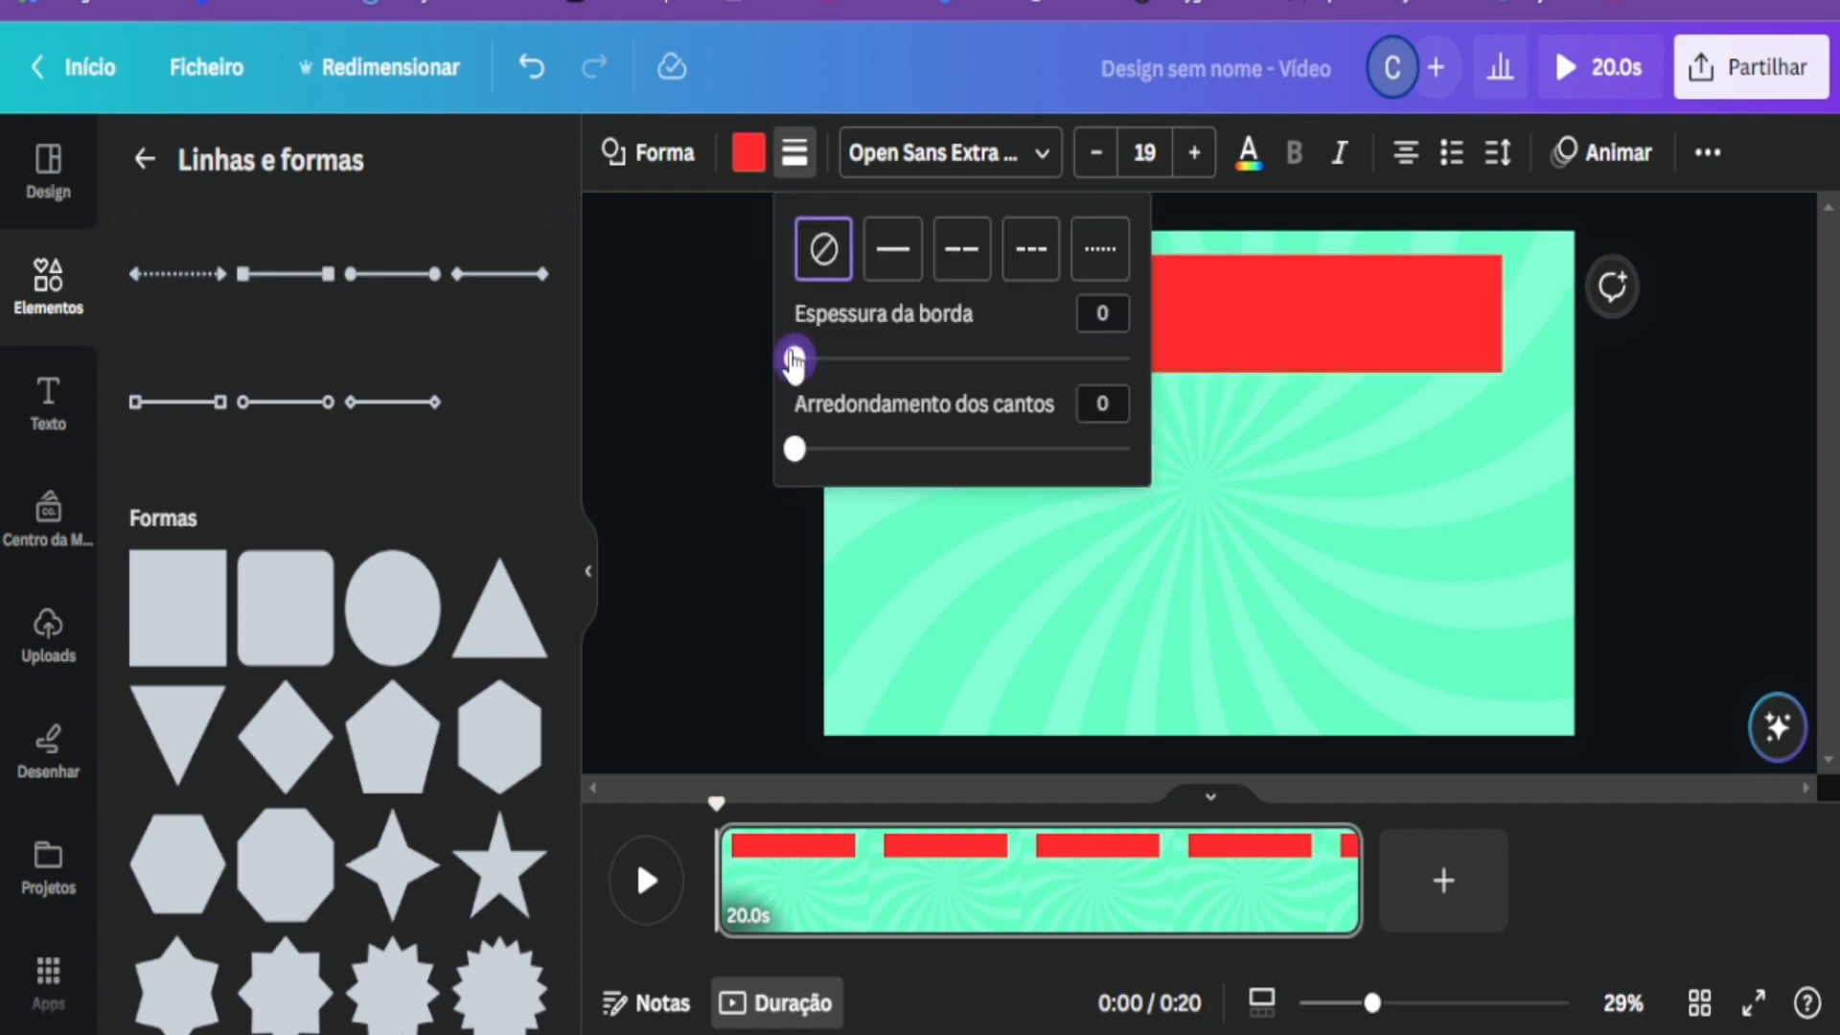
drag(794, 361, 830, 363)
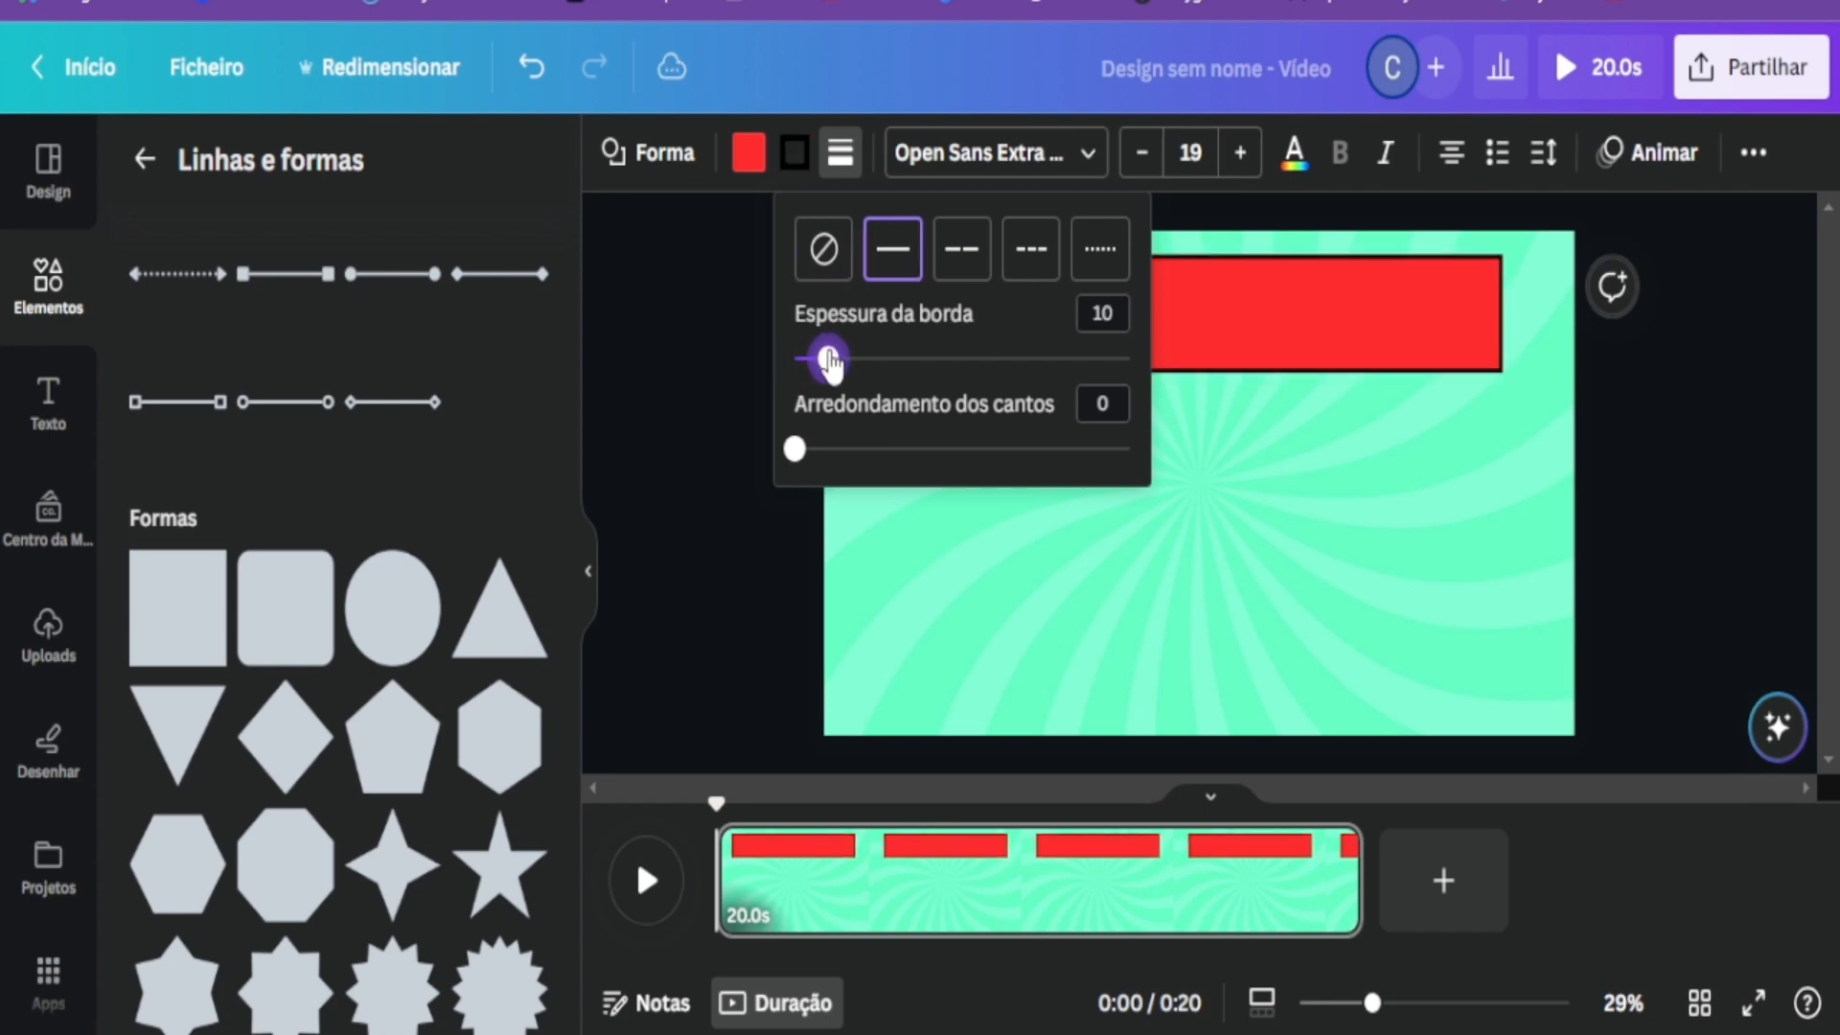
click(713, 457)
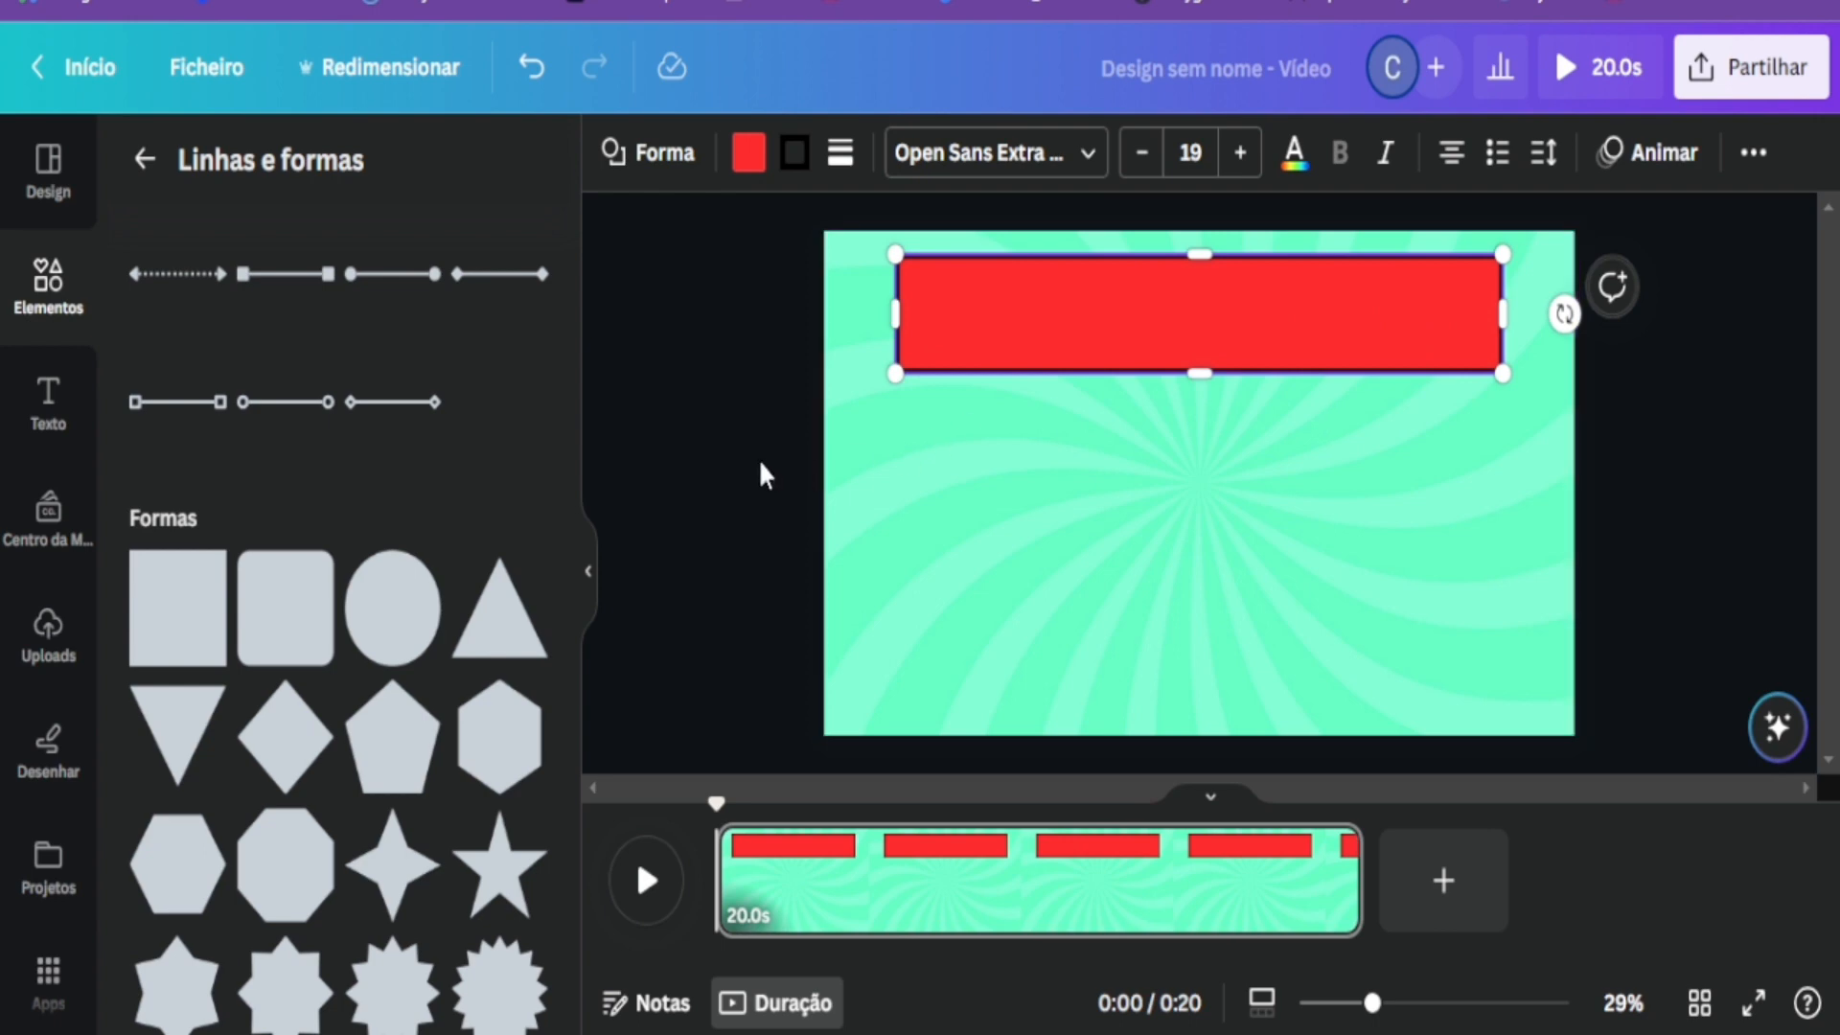
click(797, 417)
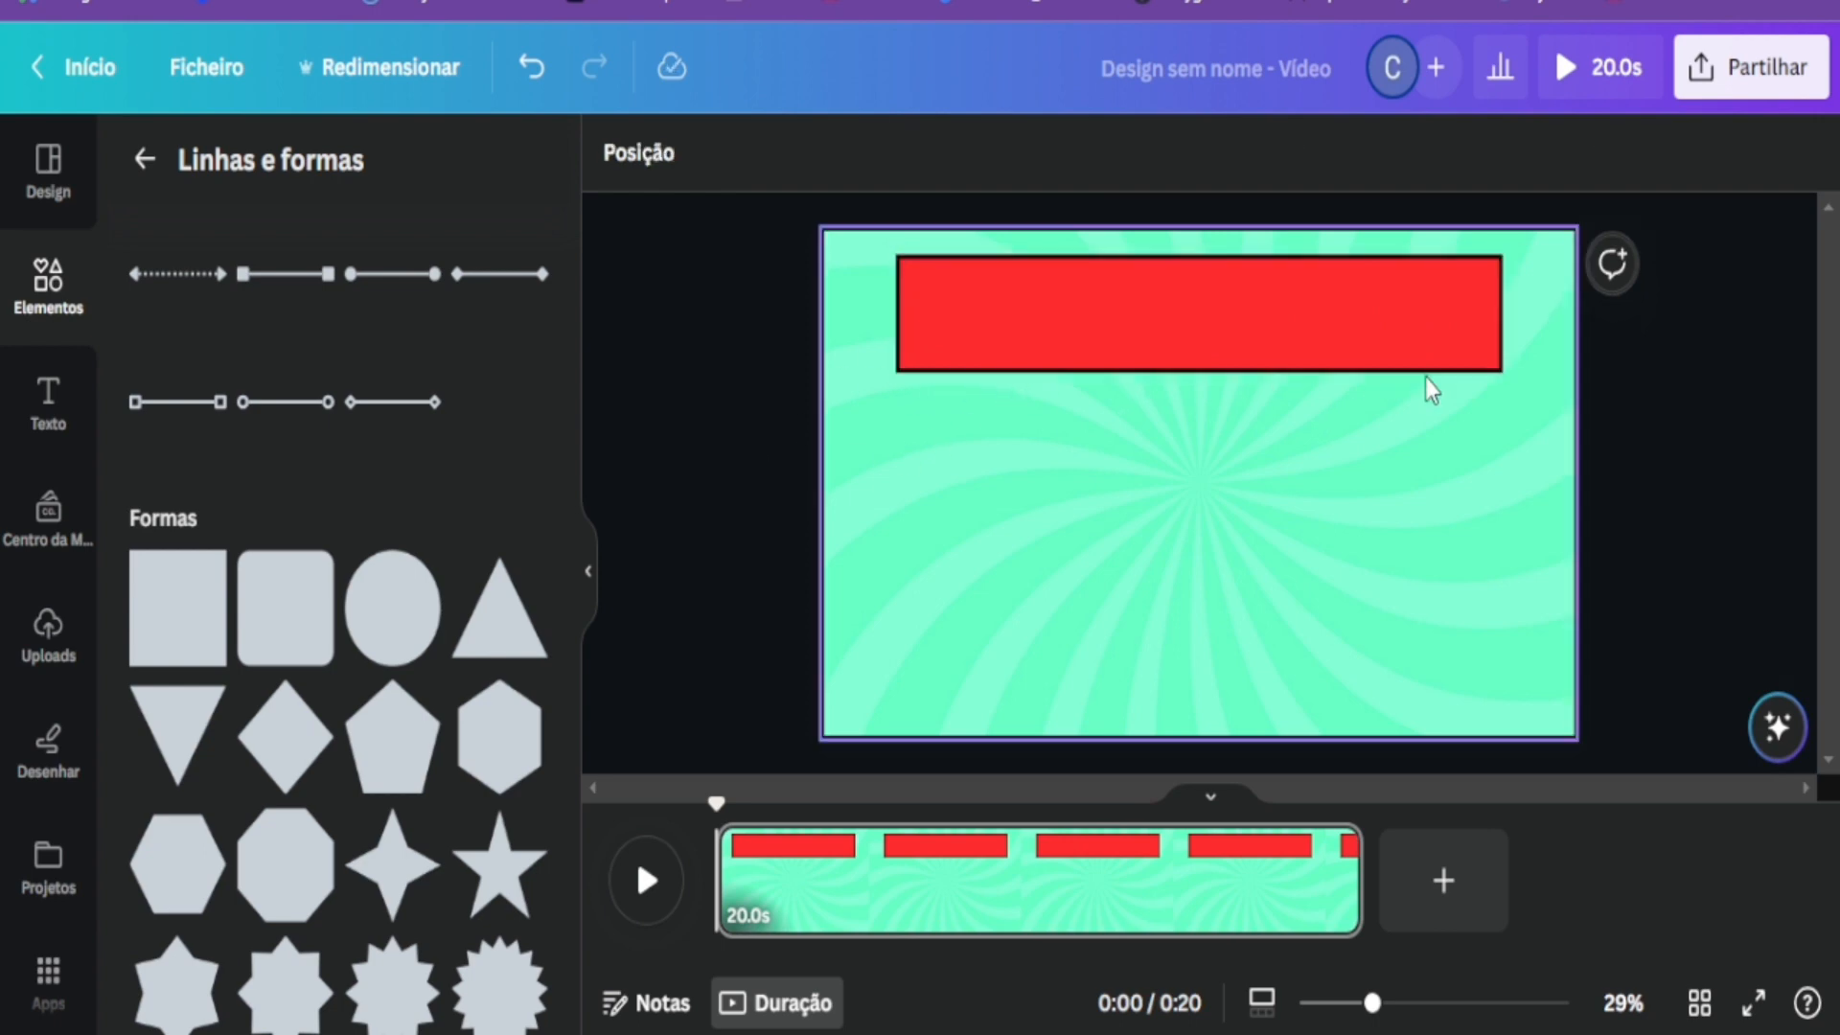
Try bright green #2DE607 as the red banner's border colour.
click(1137, 338)
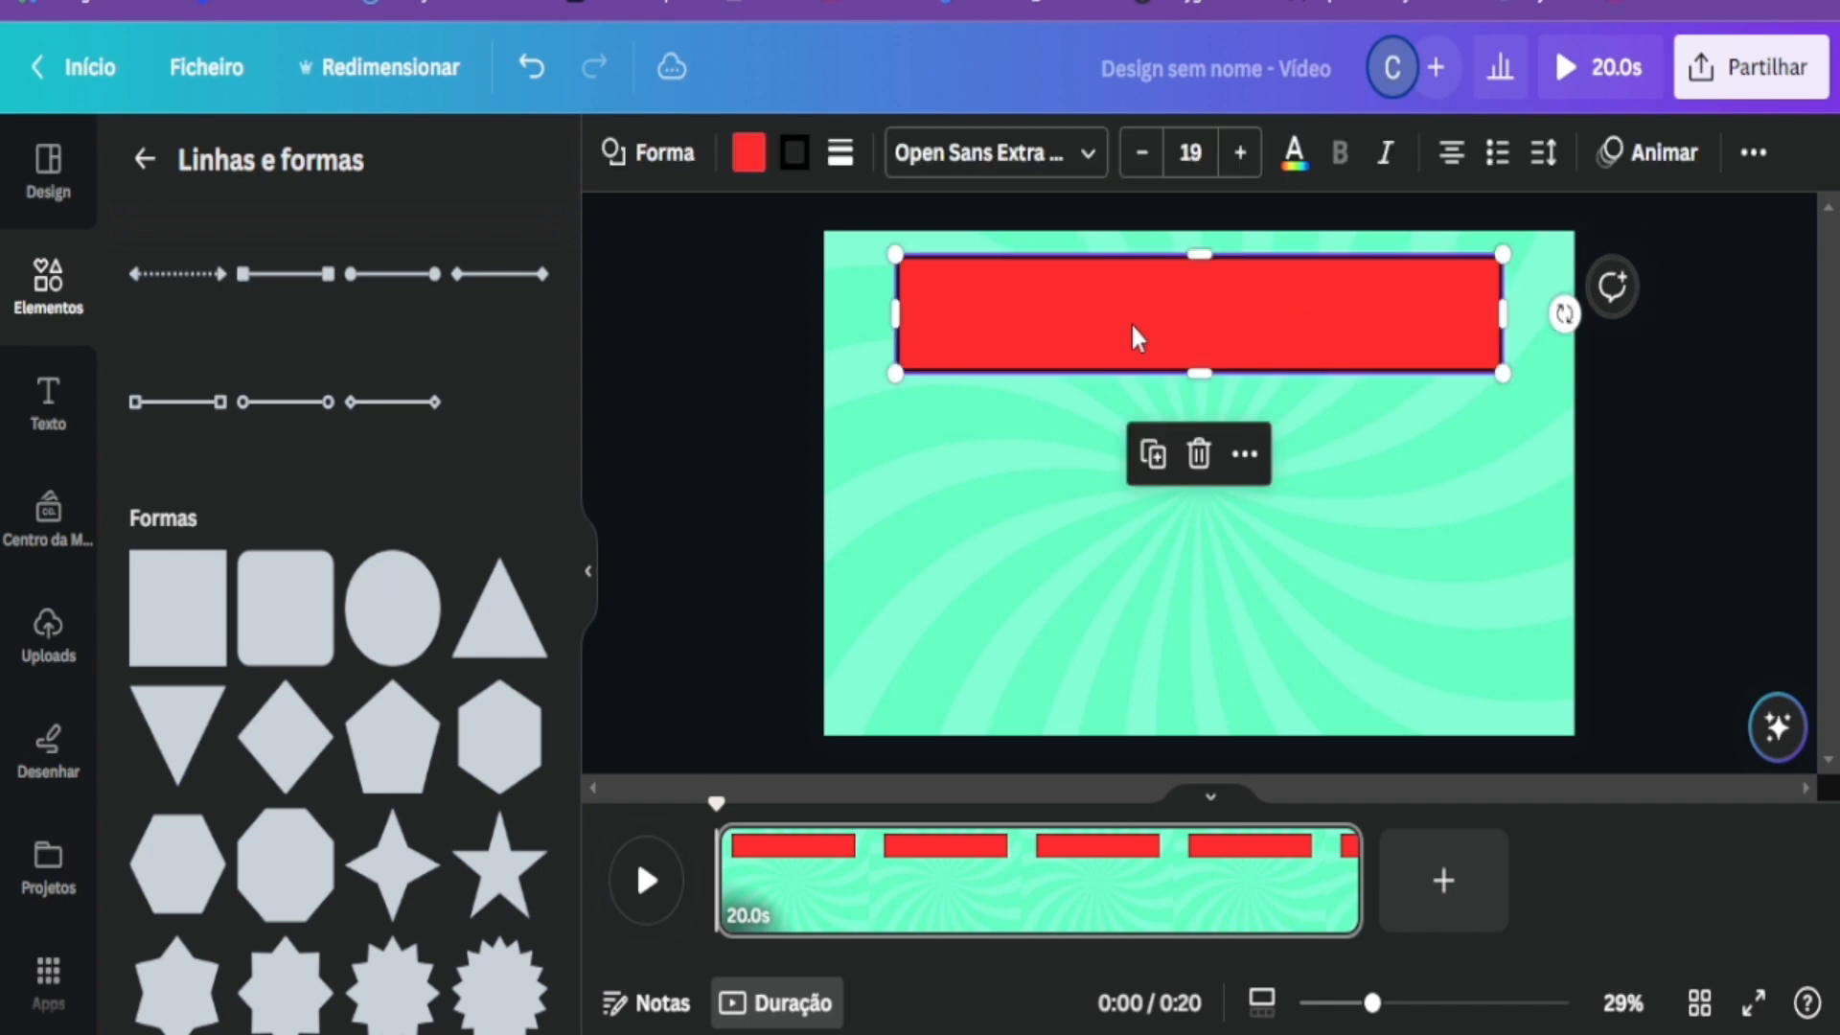
click(793, 155)
click(157, 355)
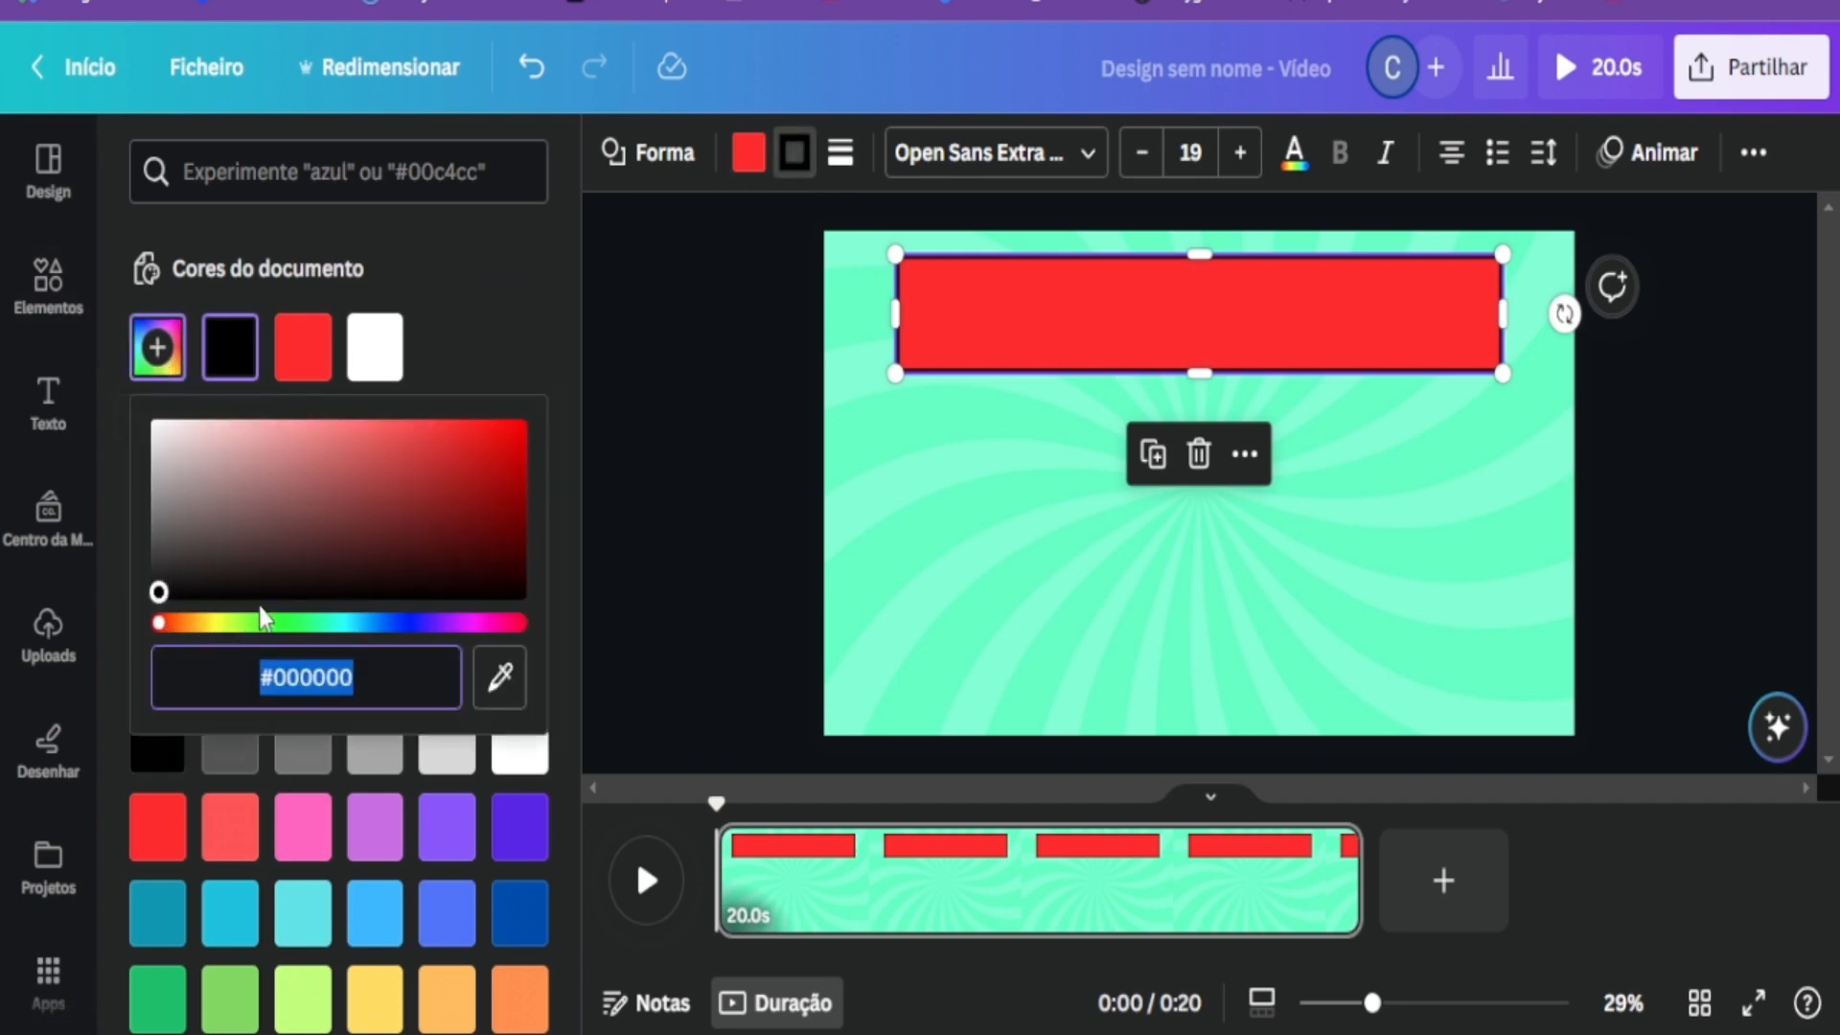
drag(161, 625, 270, 628)
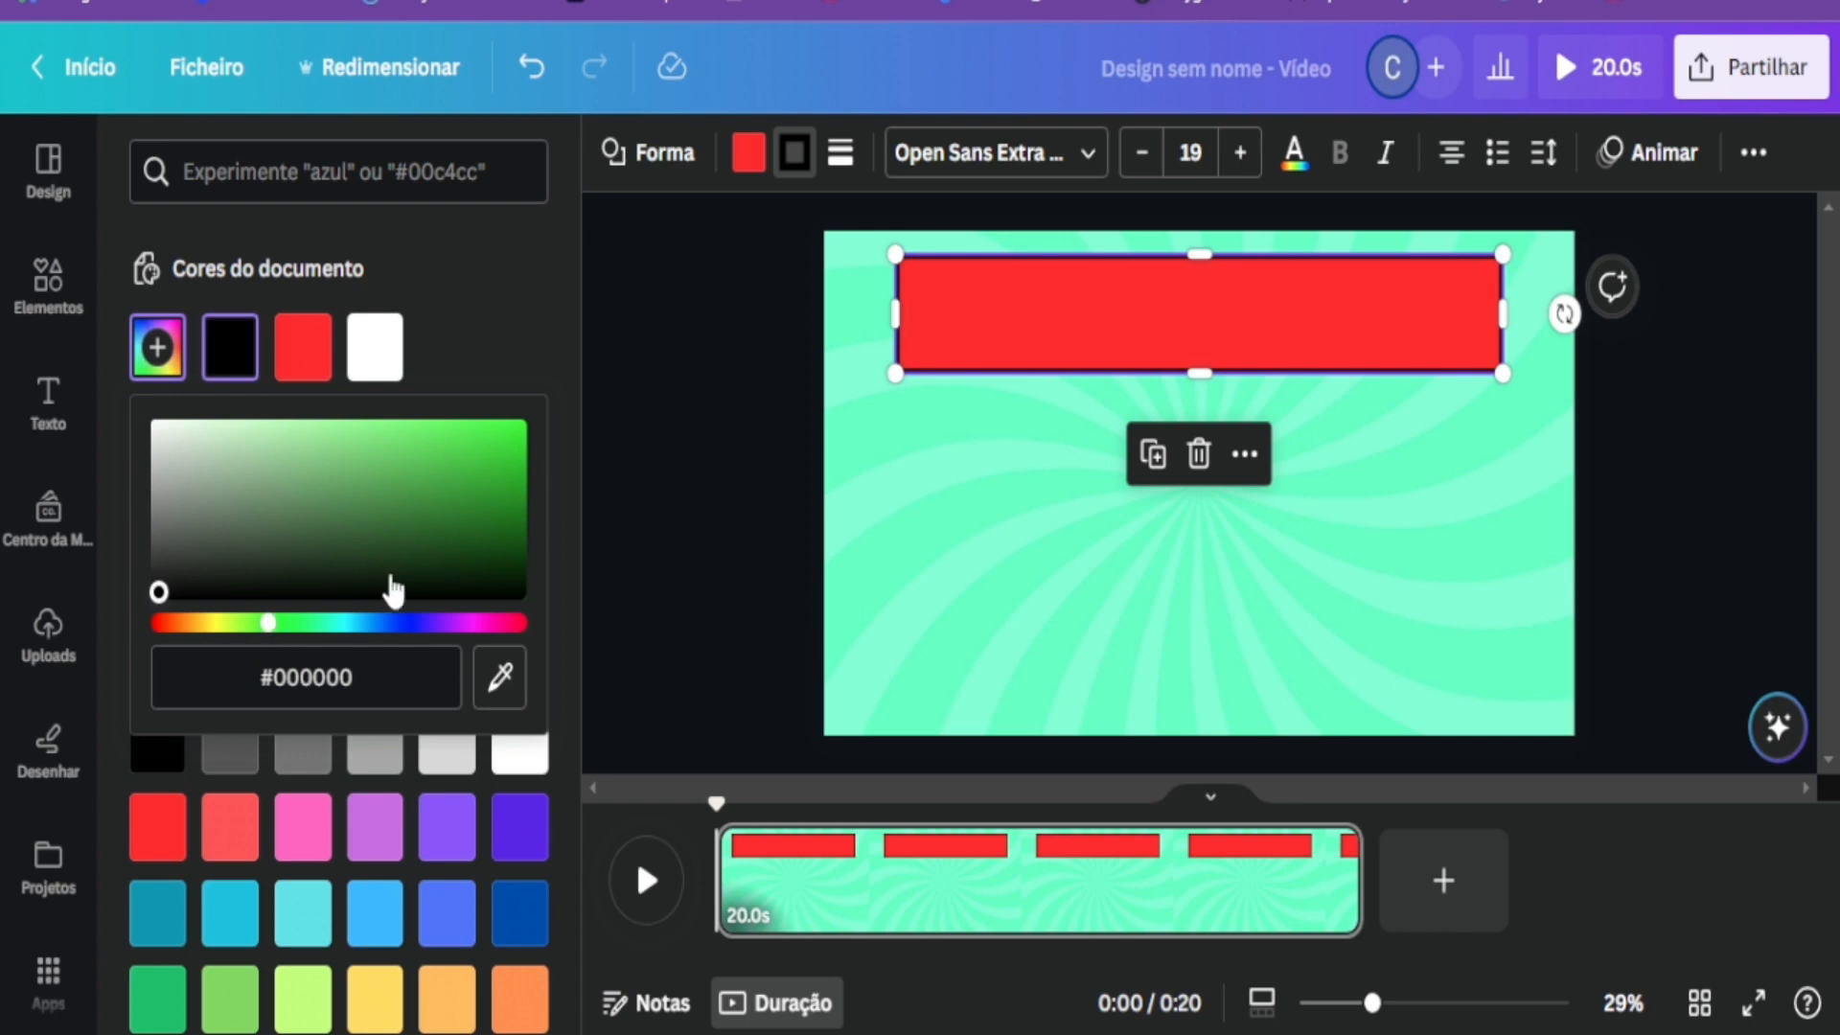
click(515, 439)
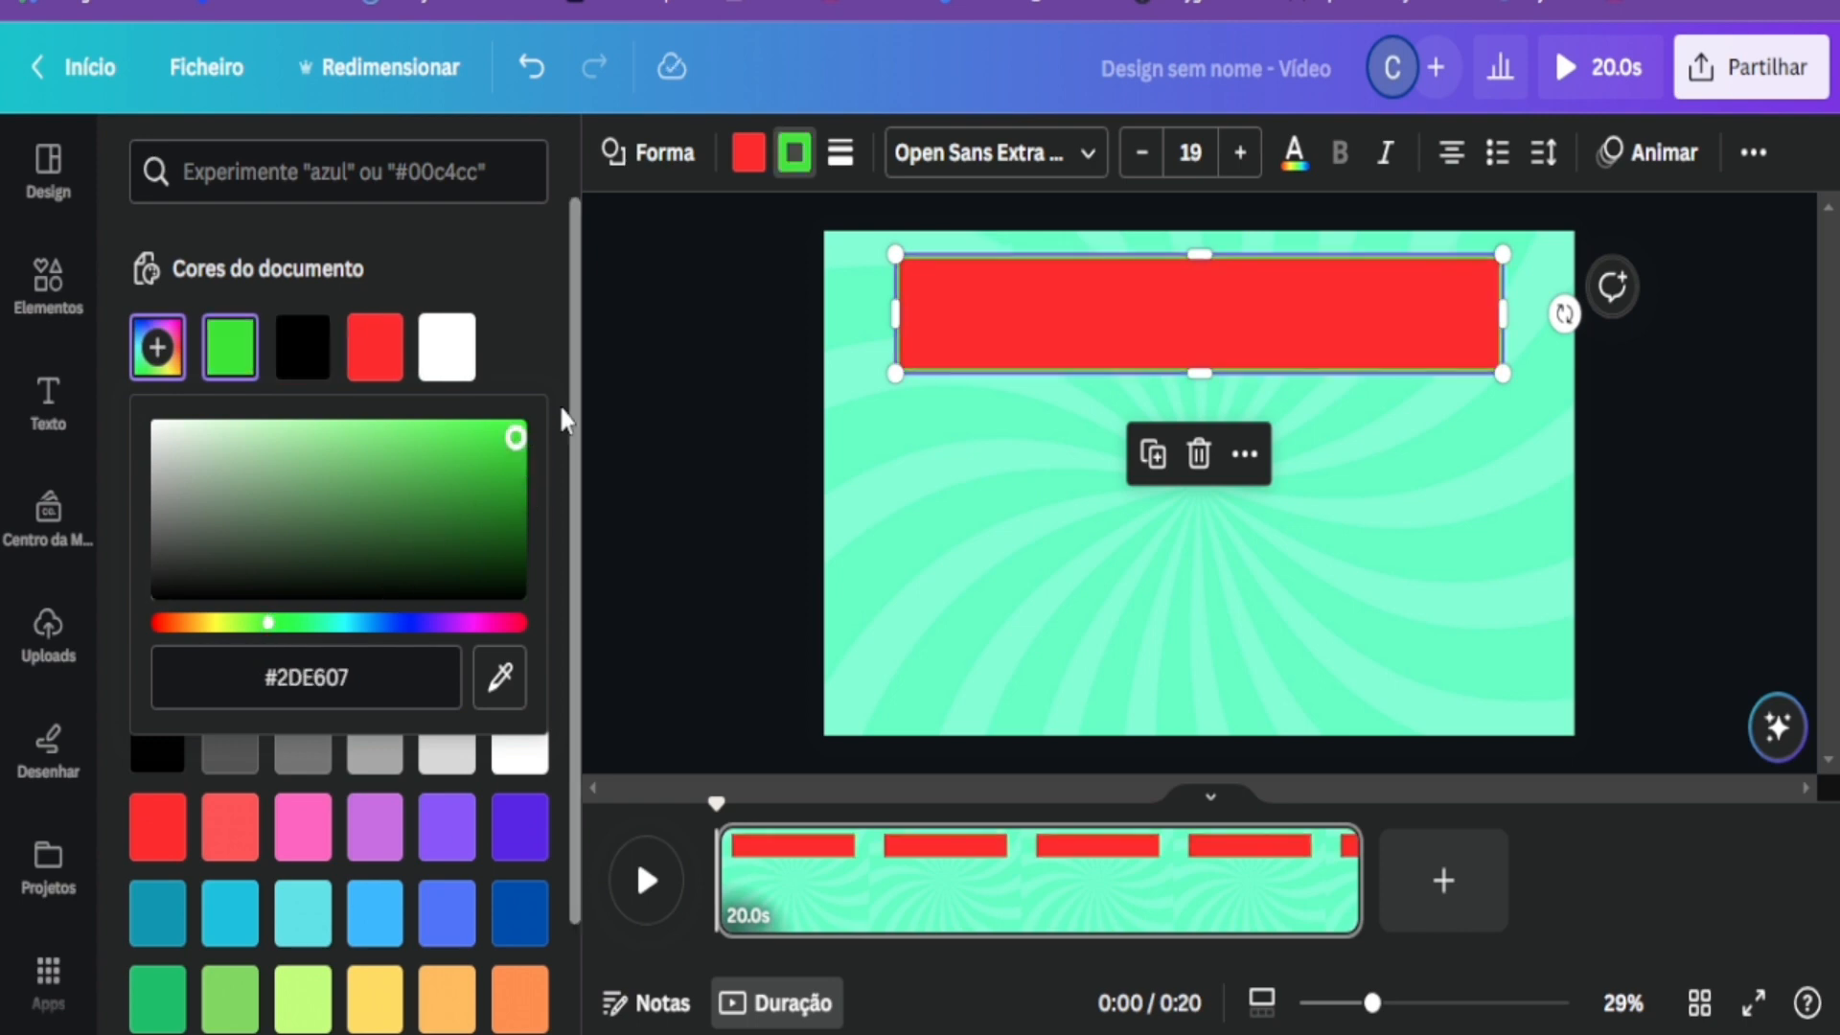
click(722, 388)
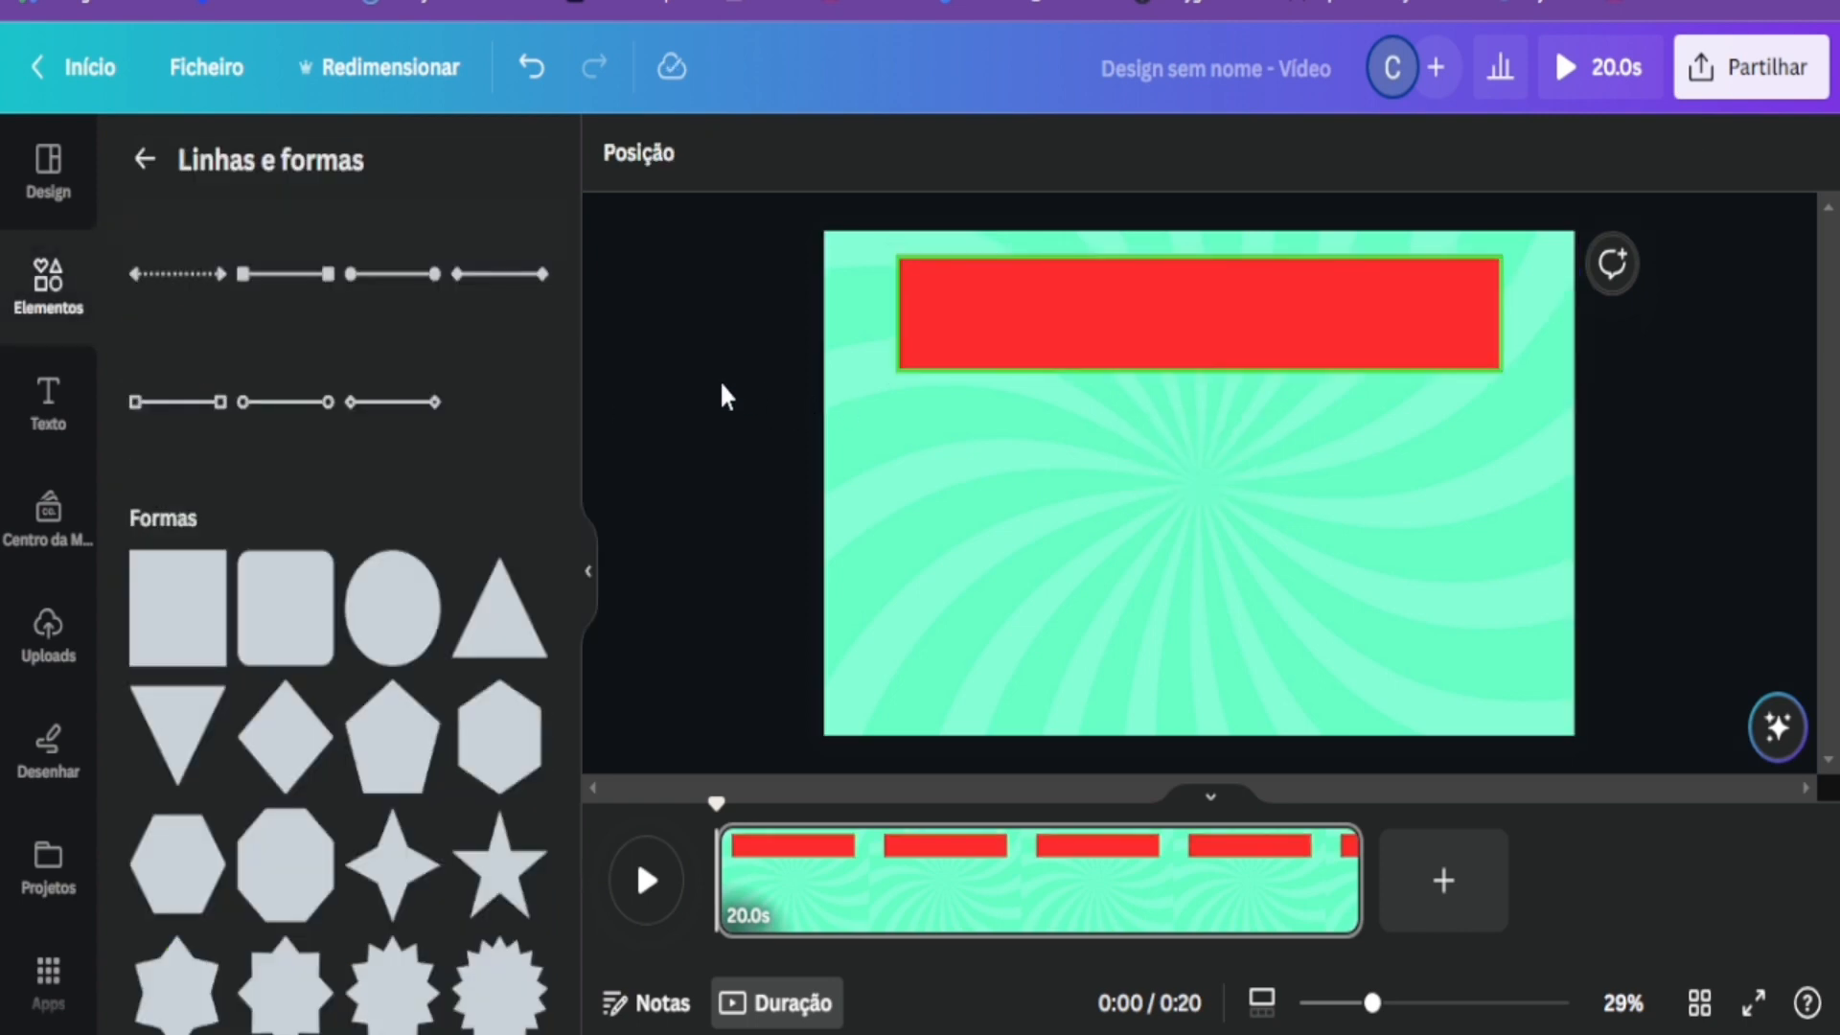
Set the red banner's border colour to white from the document colours.
click(913, 304)
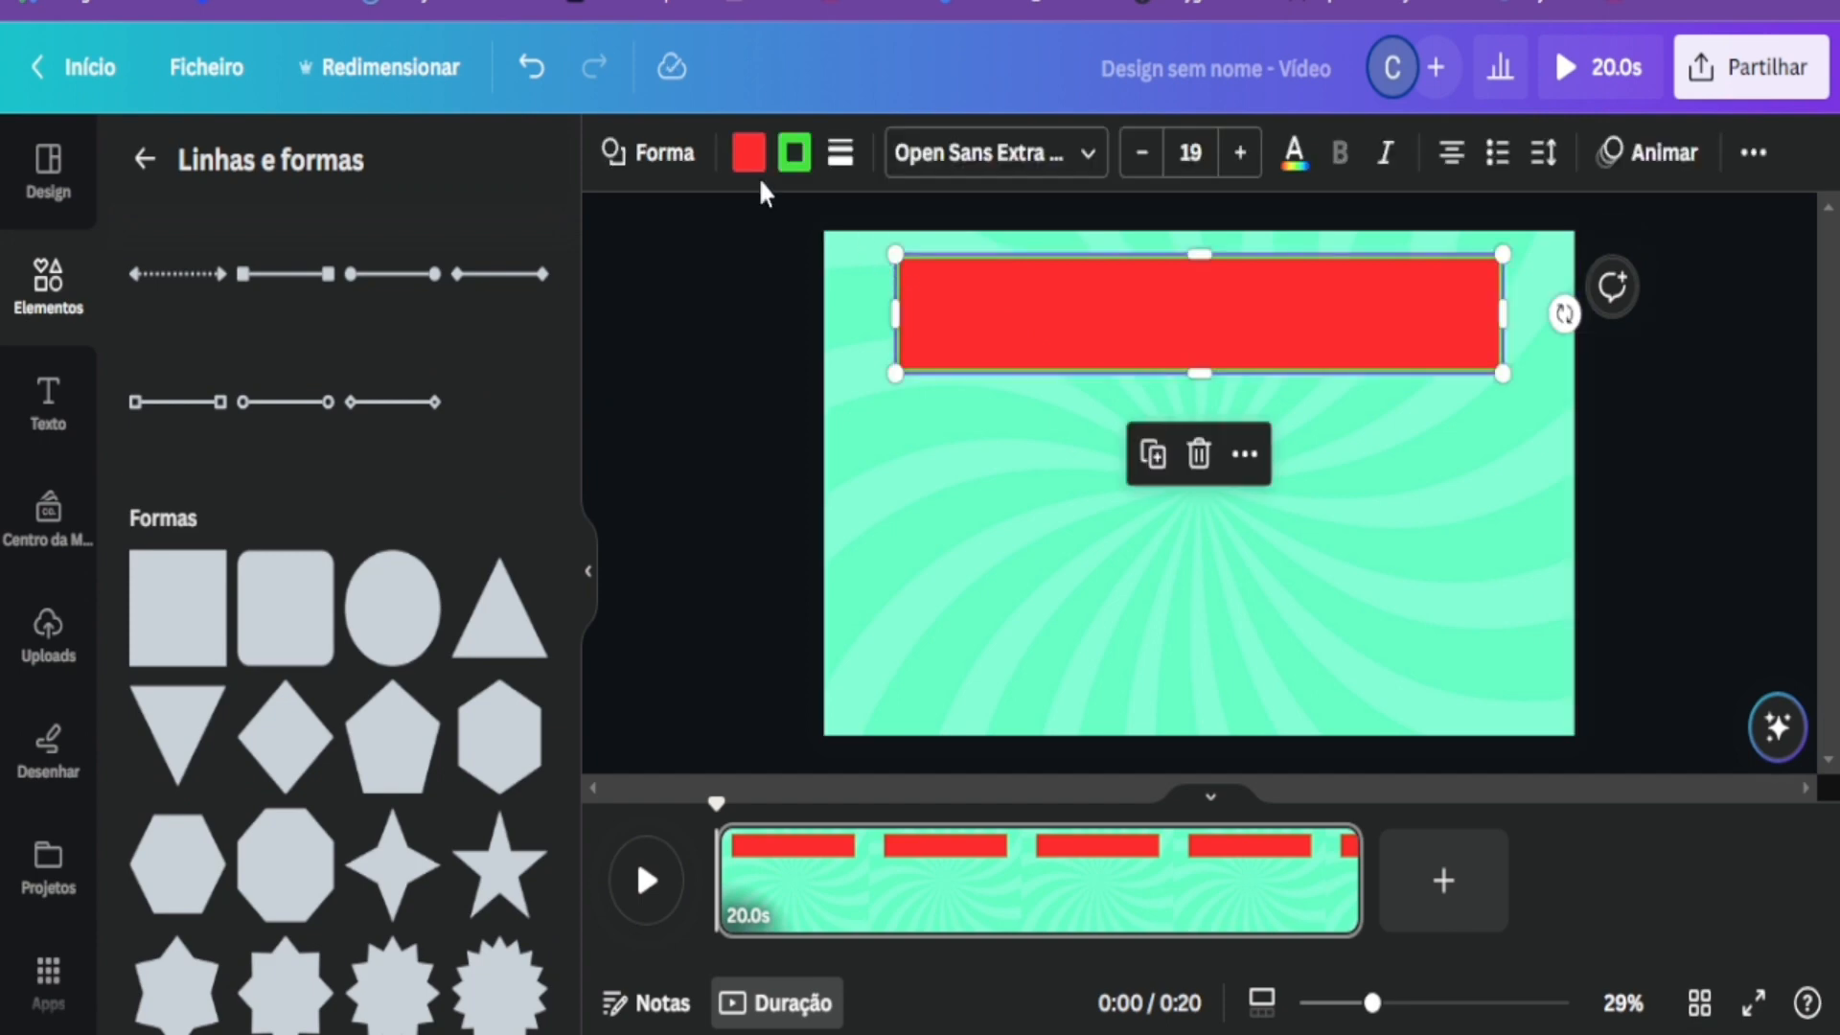
click(793, 154)
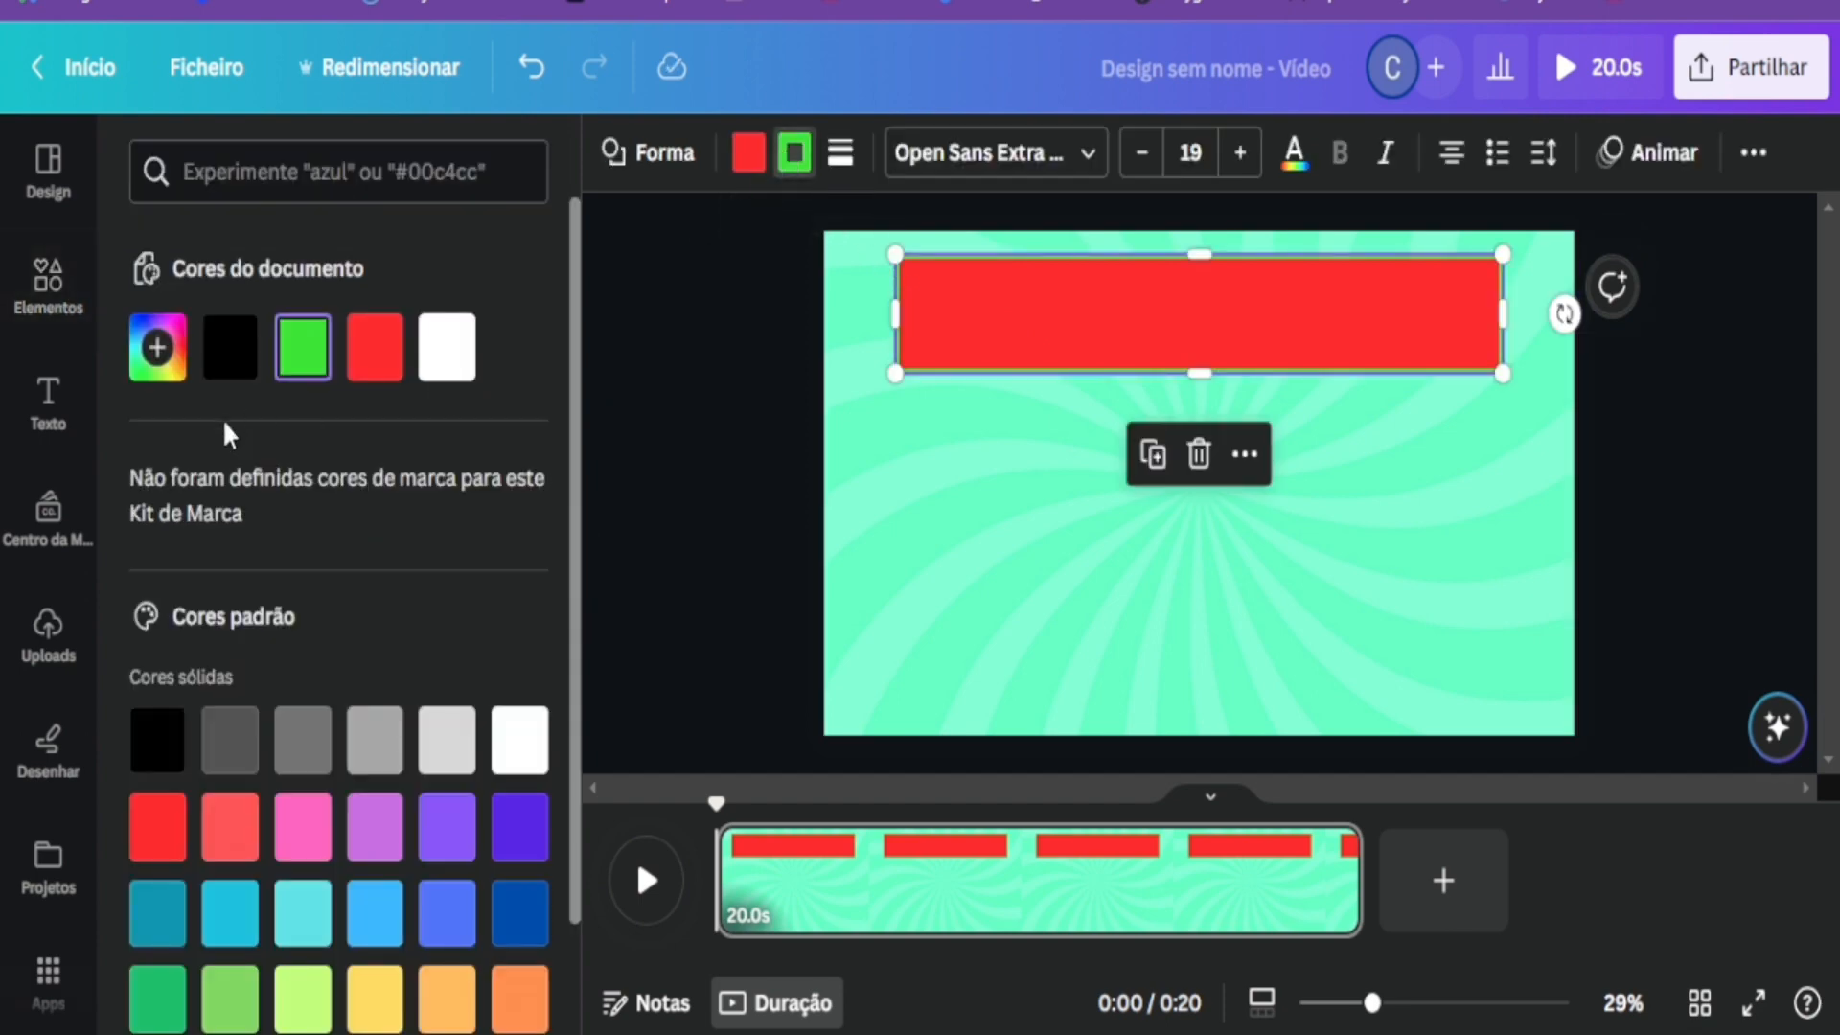
click(458, 353)
click(704, 399)
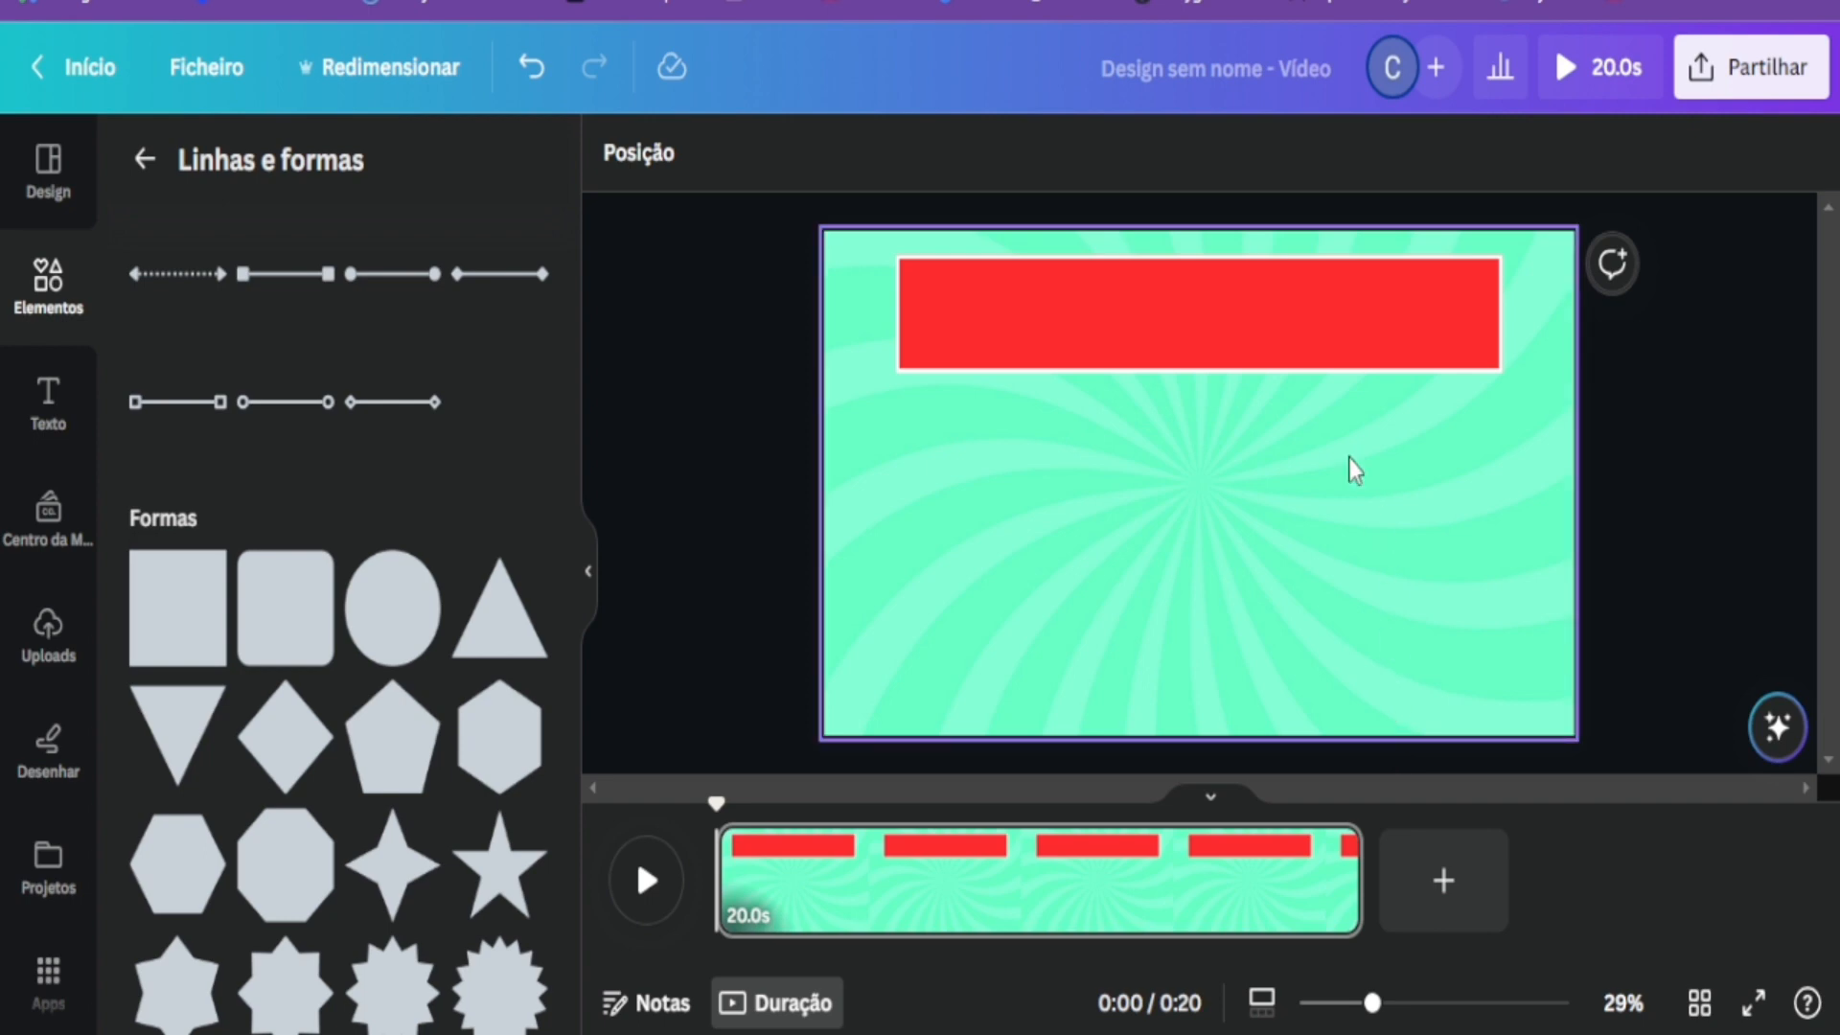
Add a second square and stretch it into a rectangle below the banner, aligned with the banner's right end.
click(172, 635)
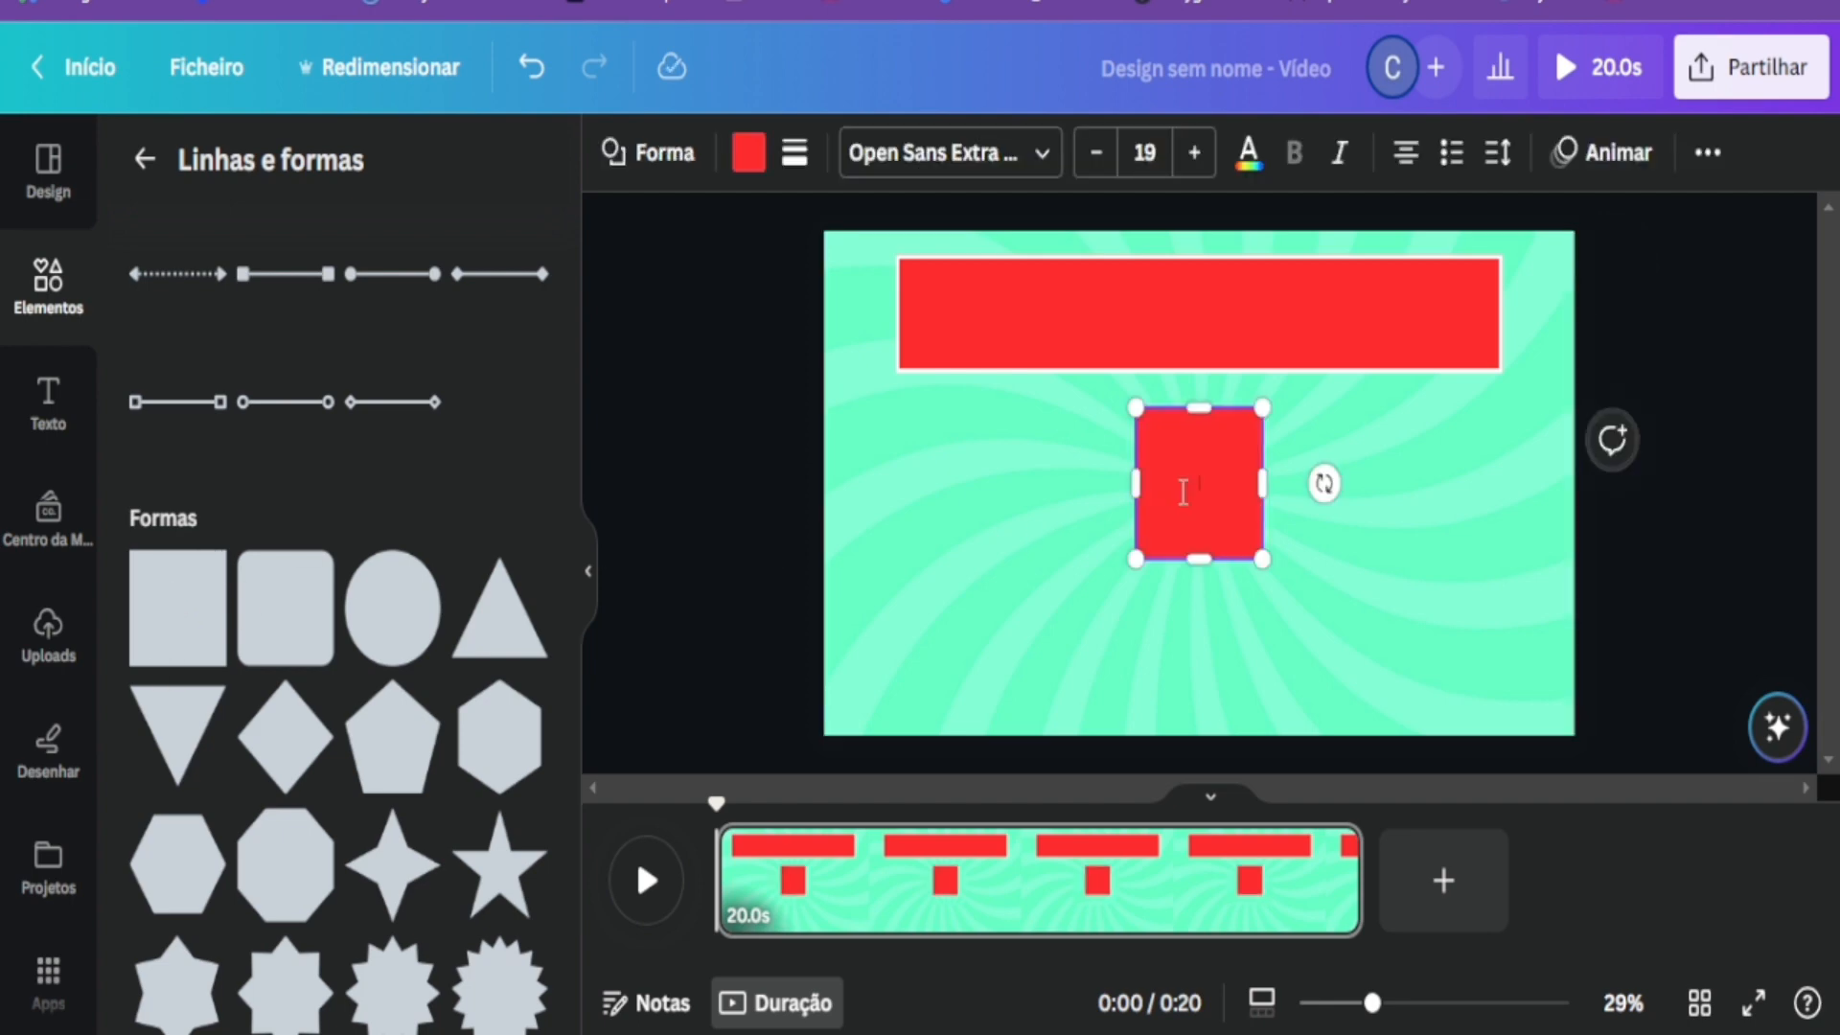
mouse_move(1199, 499)
mouse_down()
mouse_move(1454, 491)
mouse_move(1431, 515)
mouse_move(1450, 517)
mouse_move(1438, 489)
mouse_move(1355, 476)
mouse_move(1159, 493)
mouse_move(1177, 496)
mouse_up()
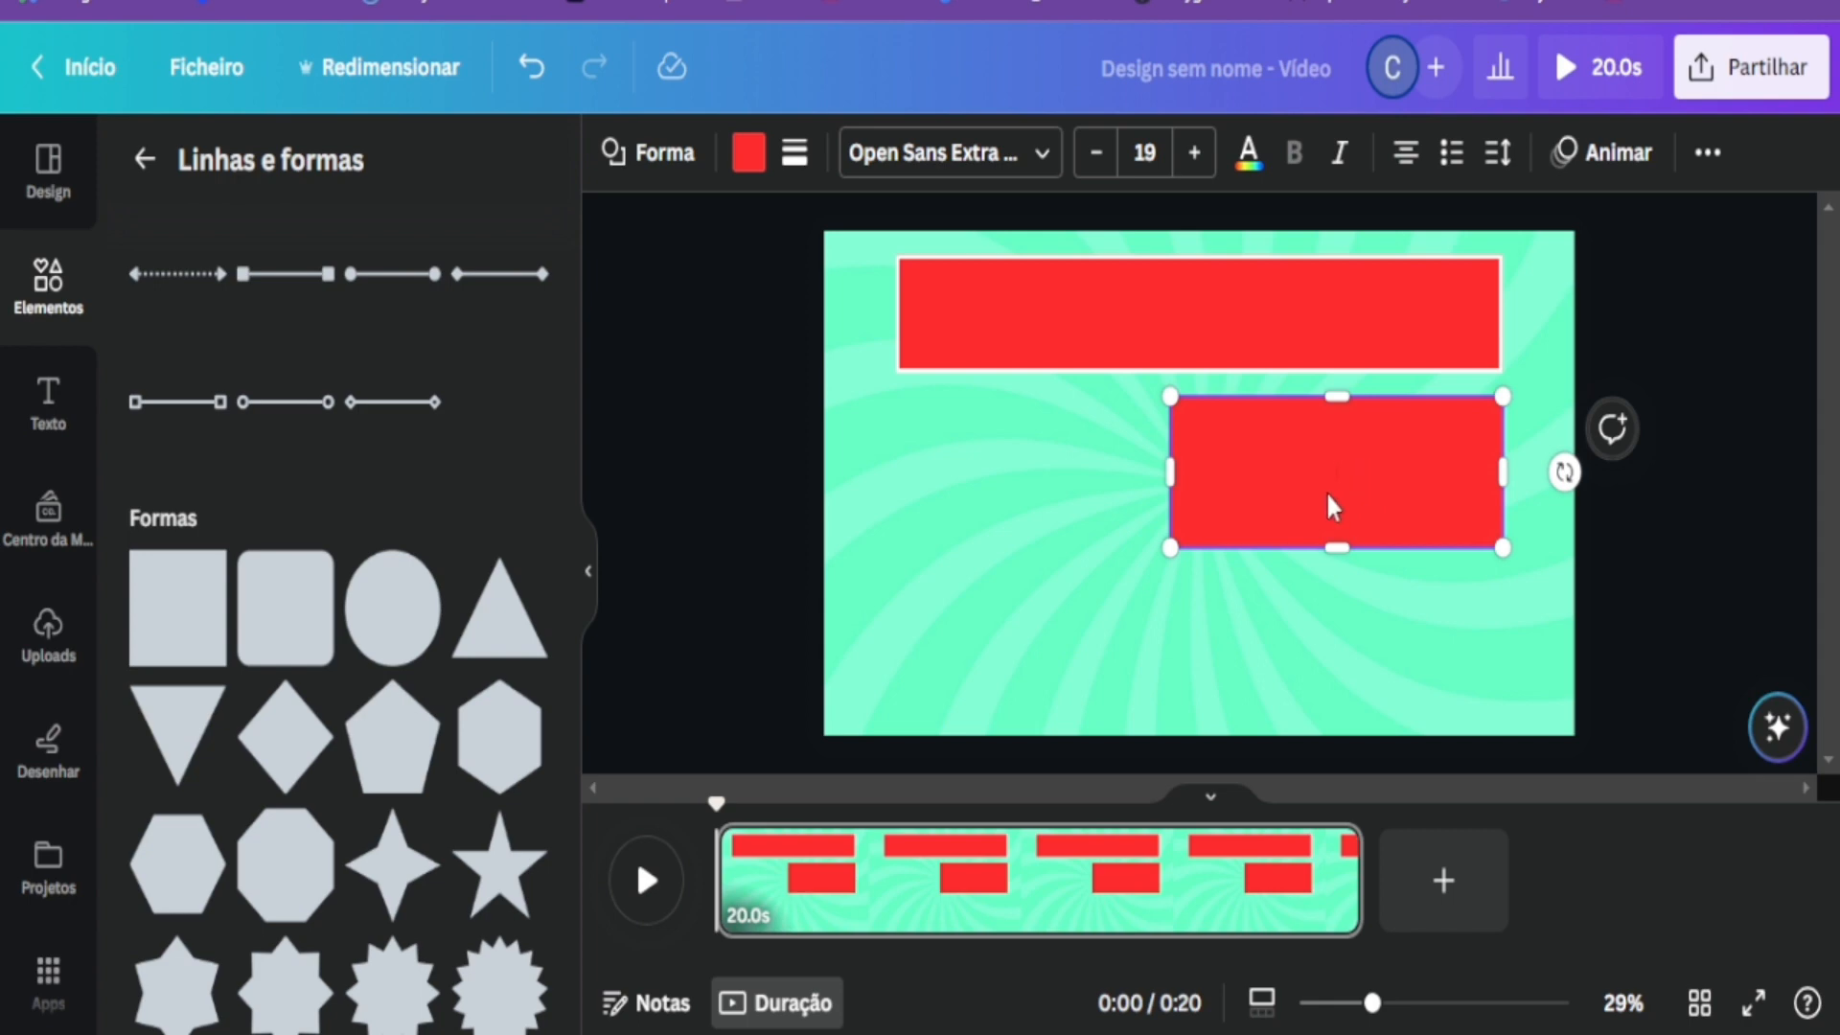
click(775, 490)
Fill the lower rectangle with white and give it a solid black border with a thickness of 10.
click(1224, 490)
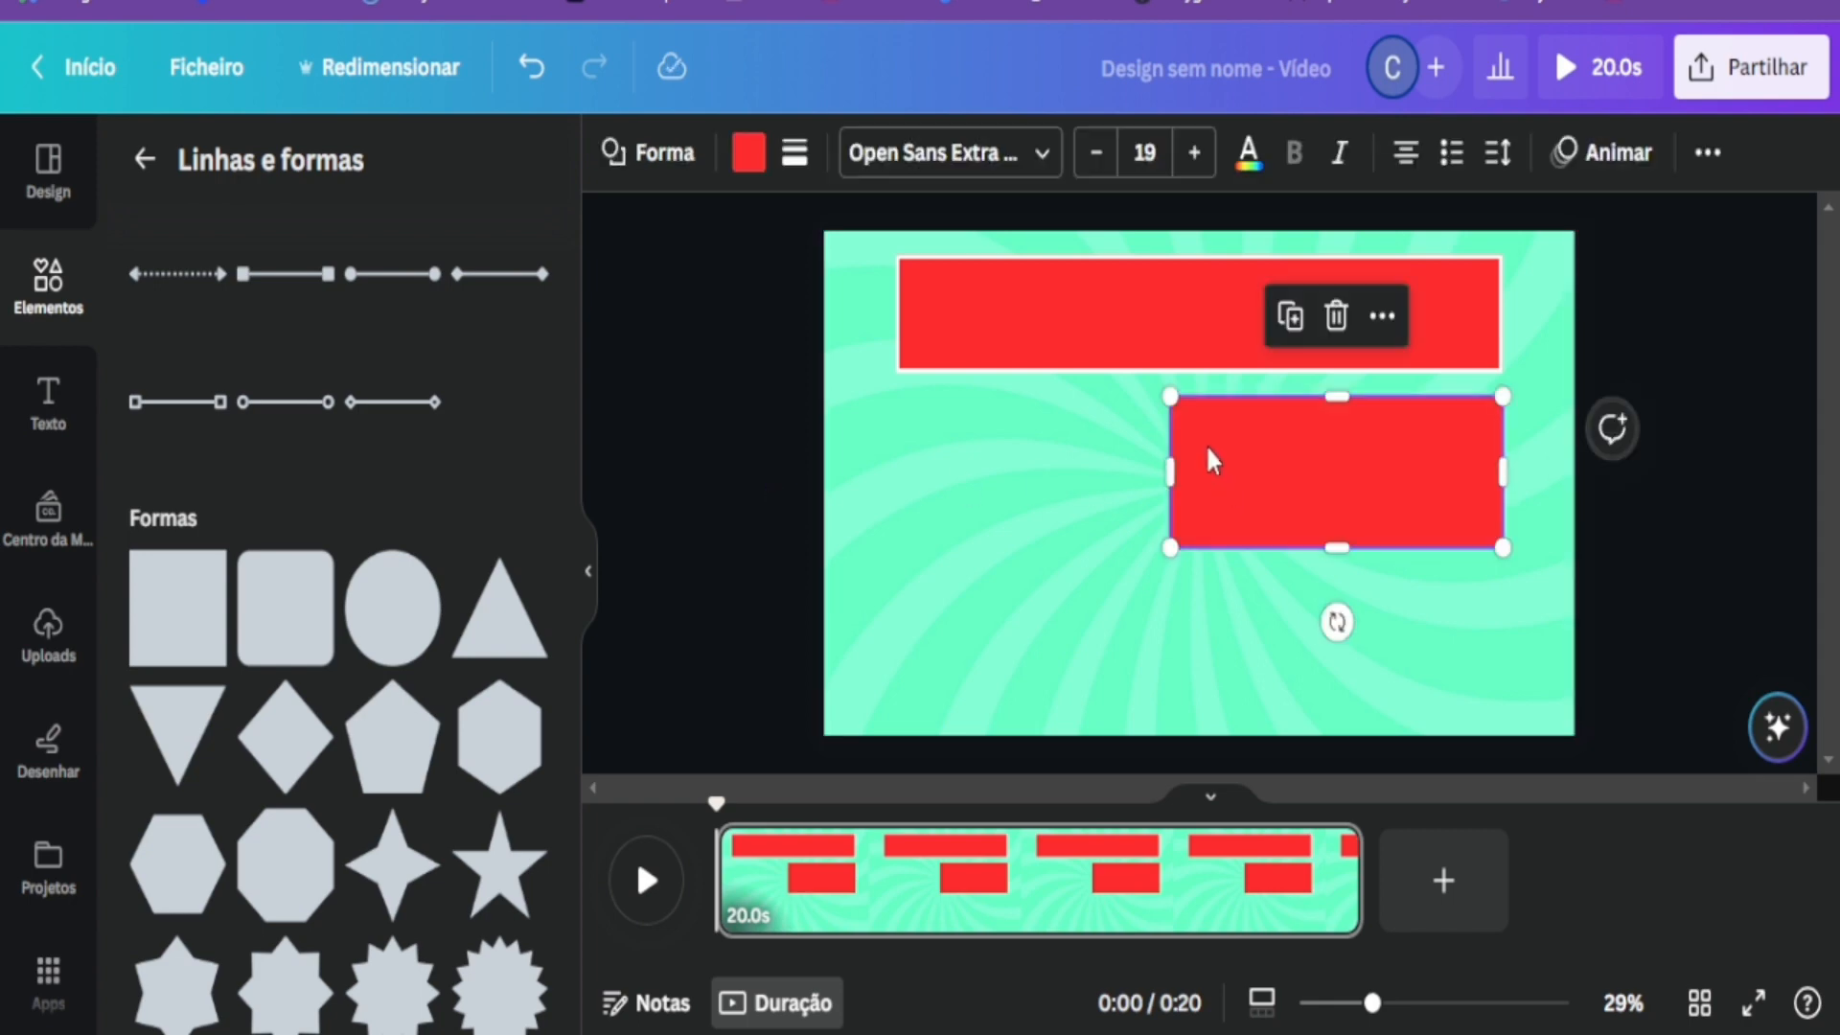
click(749, 154)
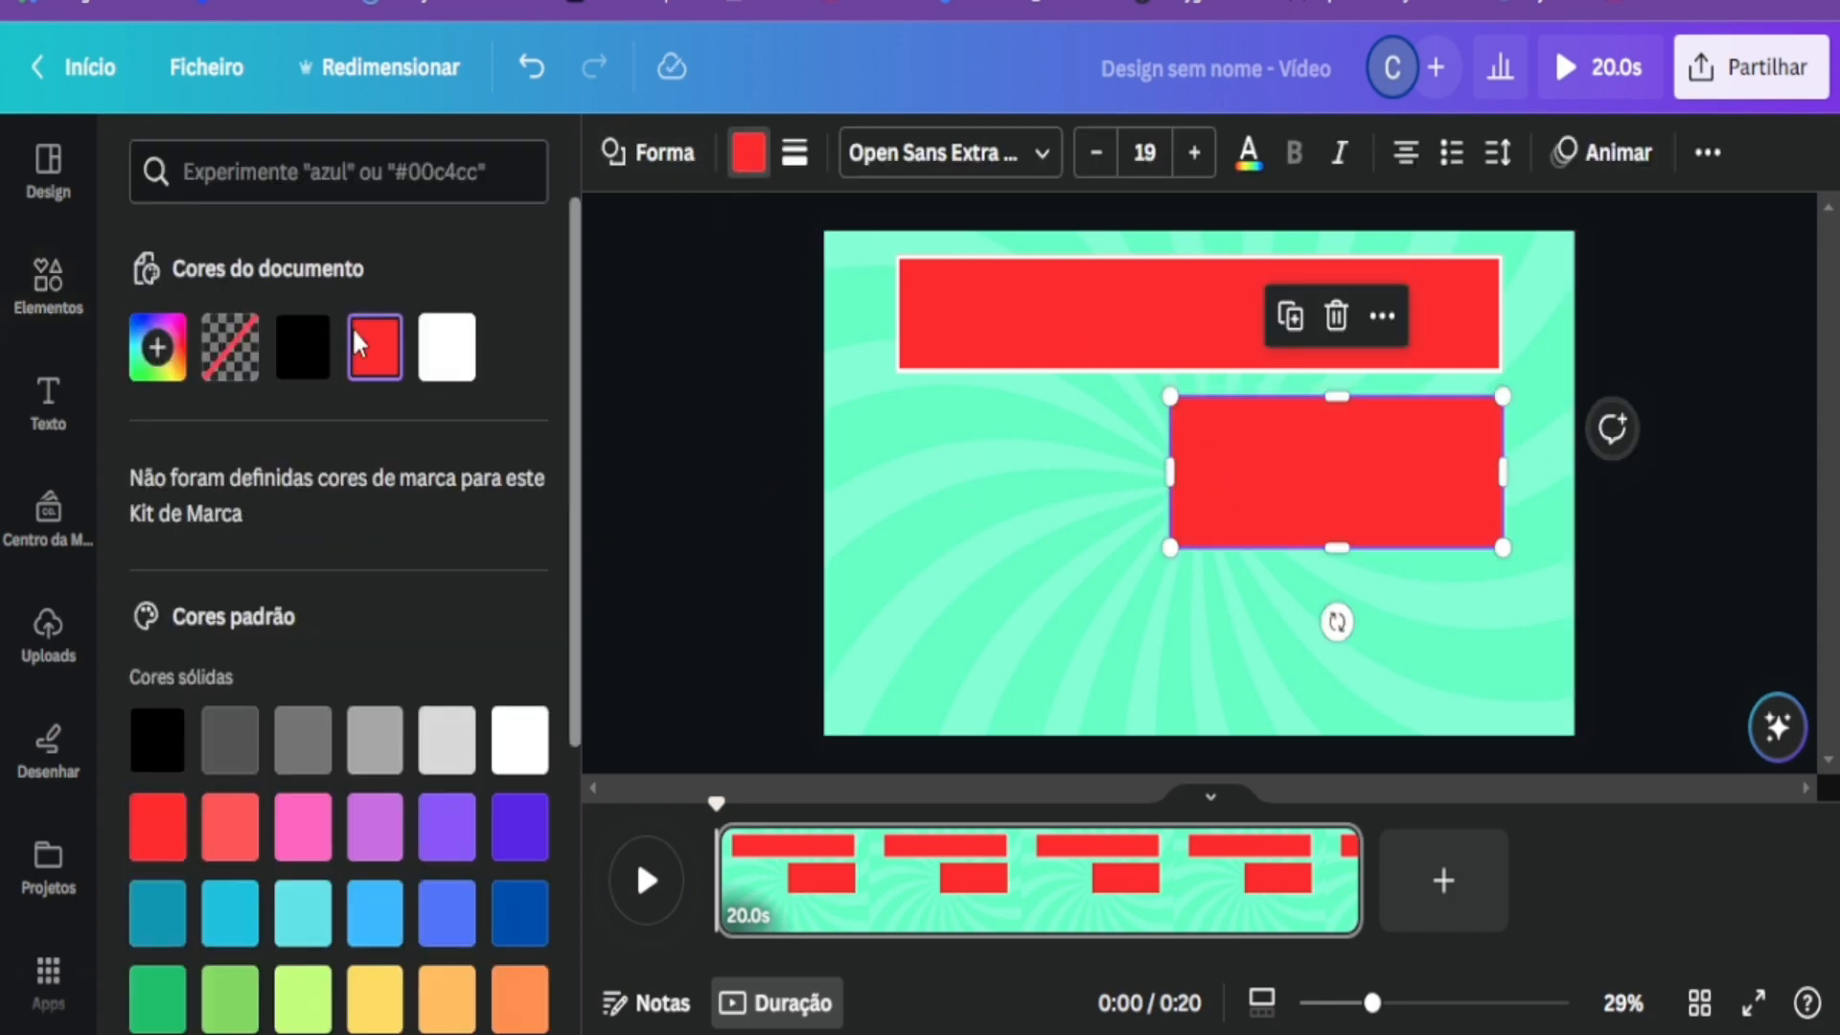
click(441, 369)
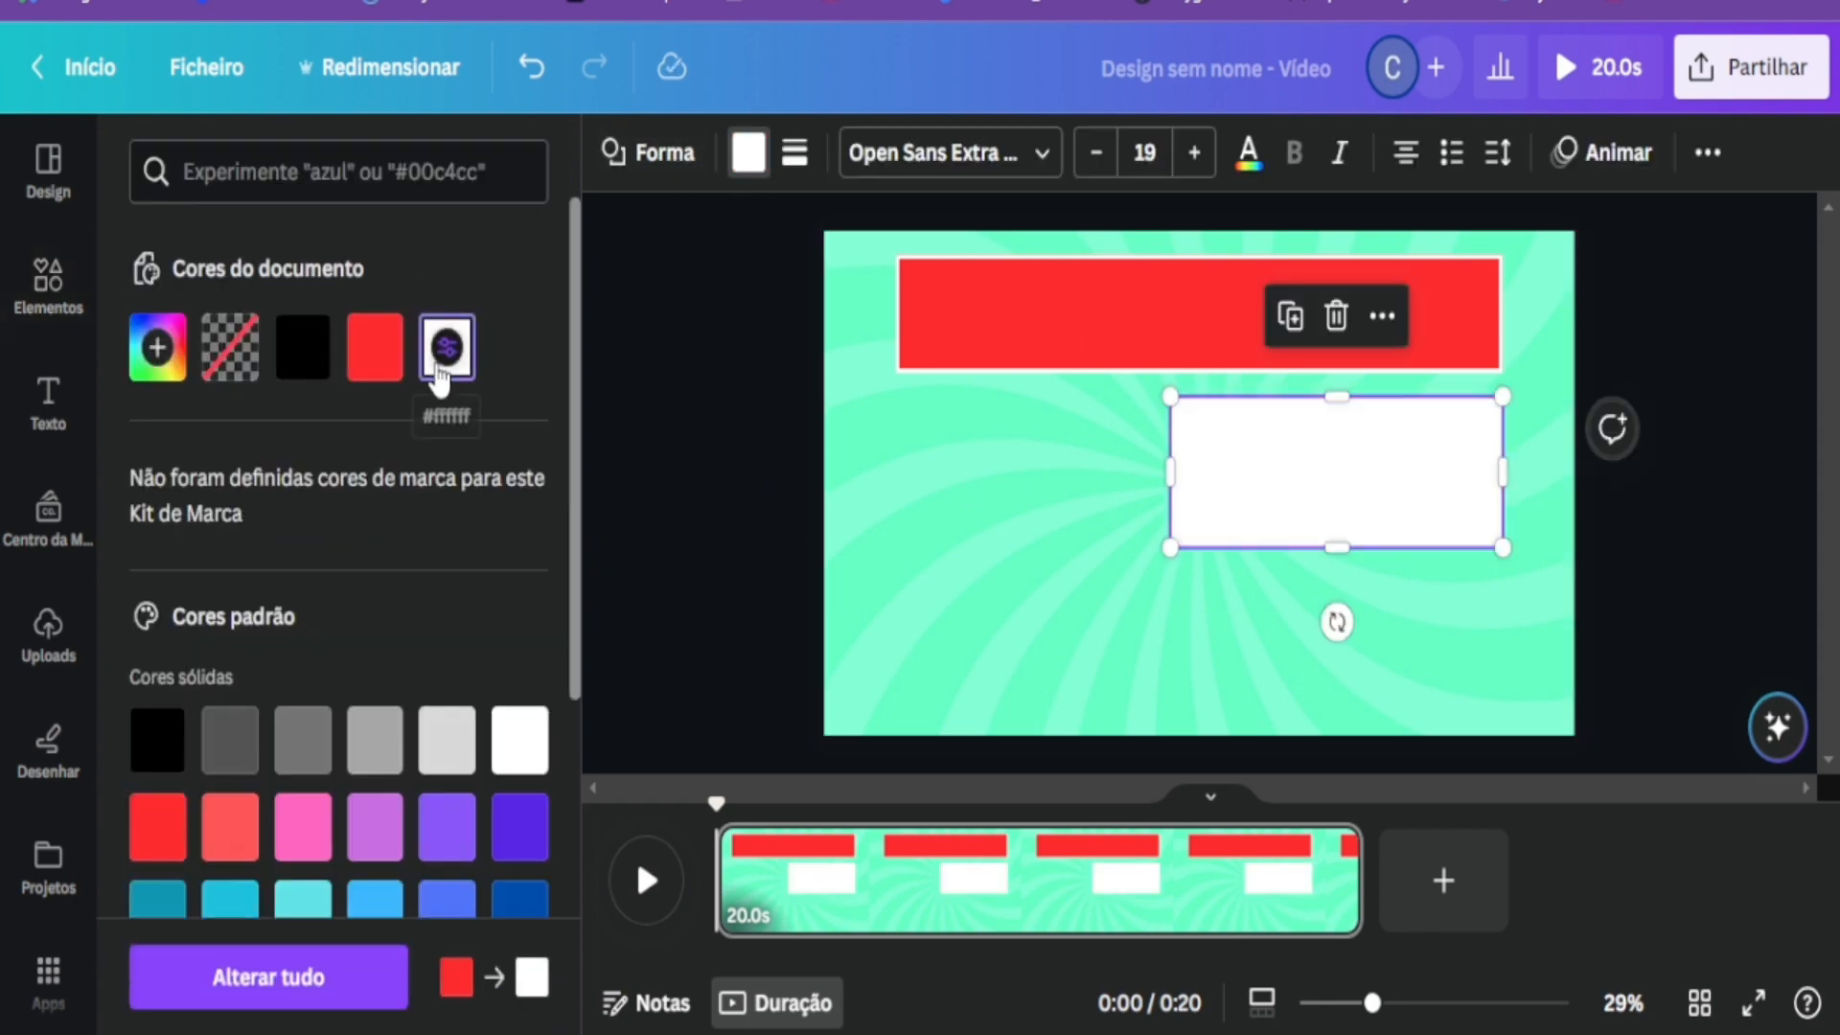
click(792, 158)
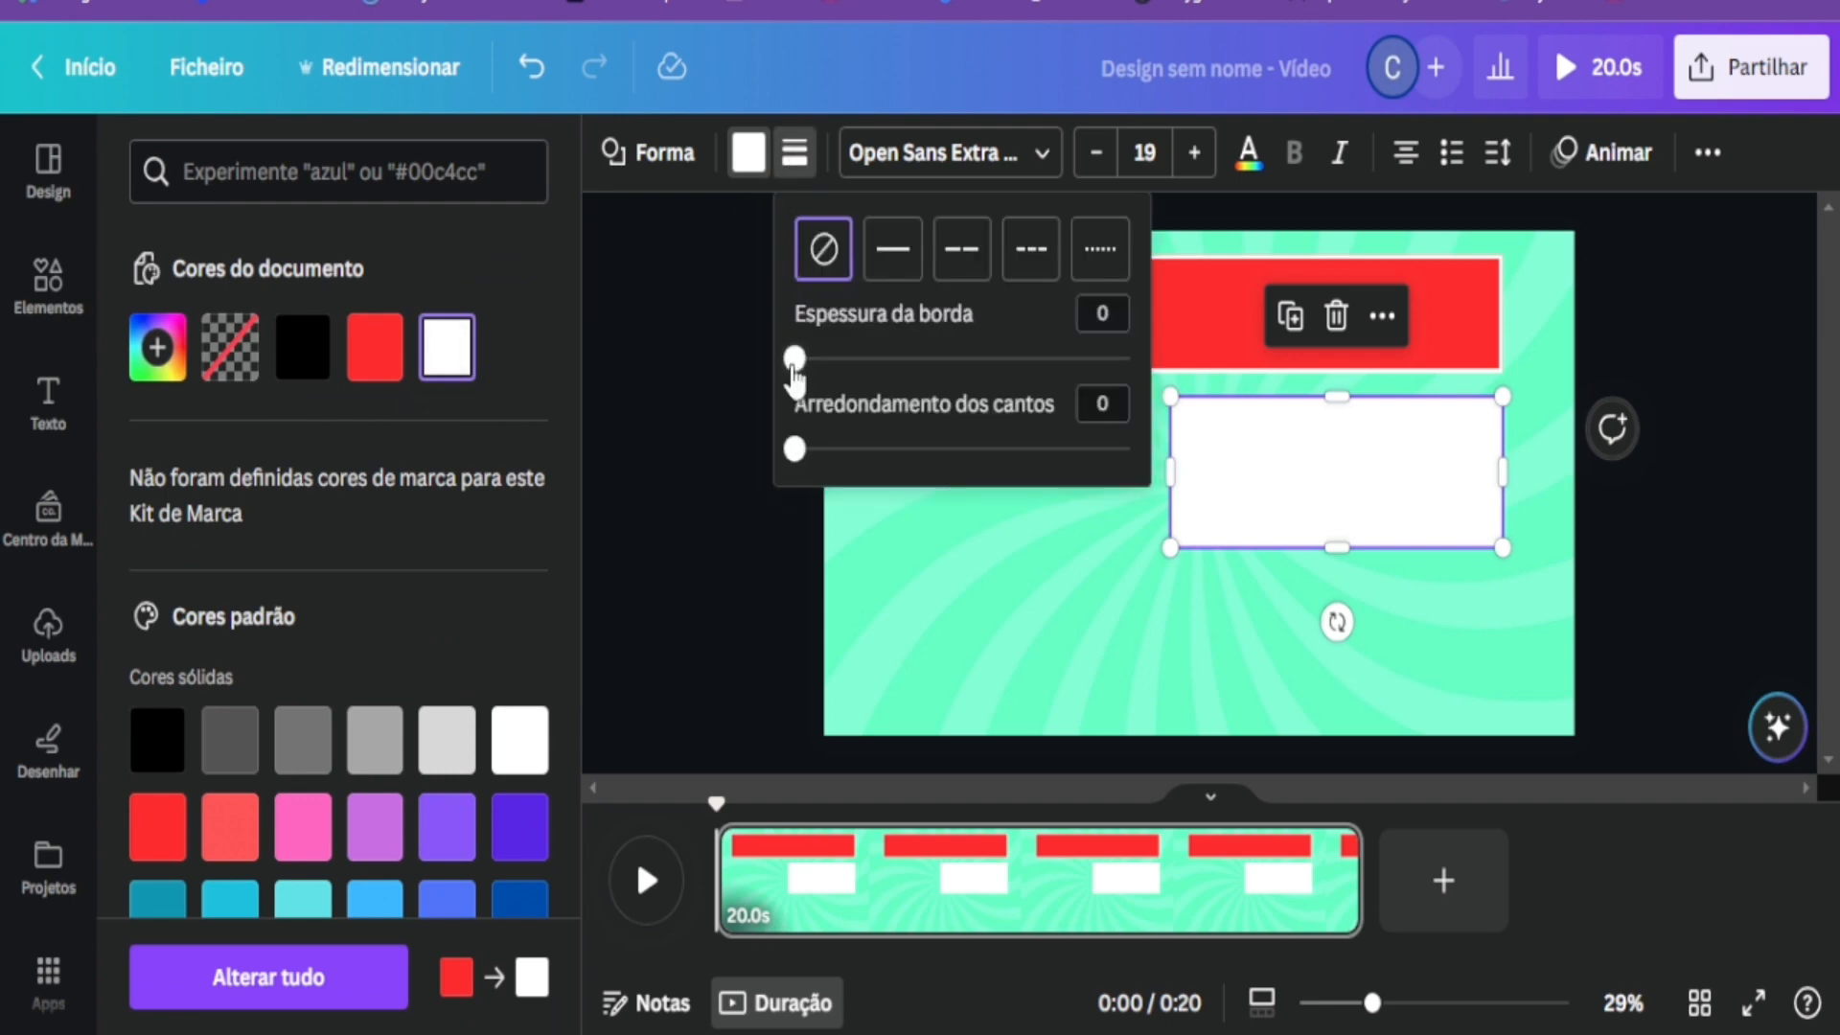
drag(794, 376, 832, 368)
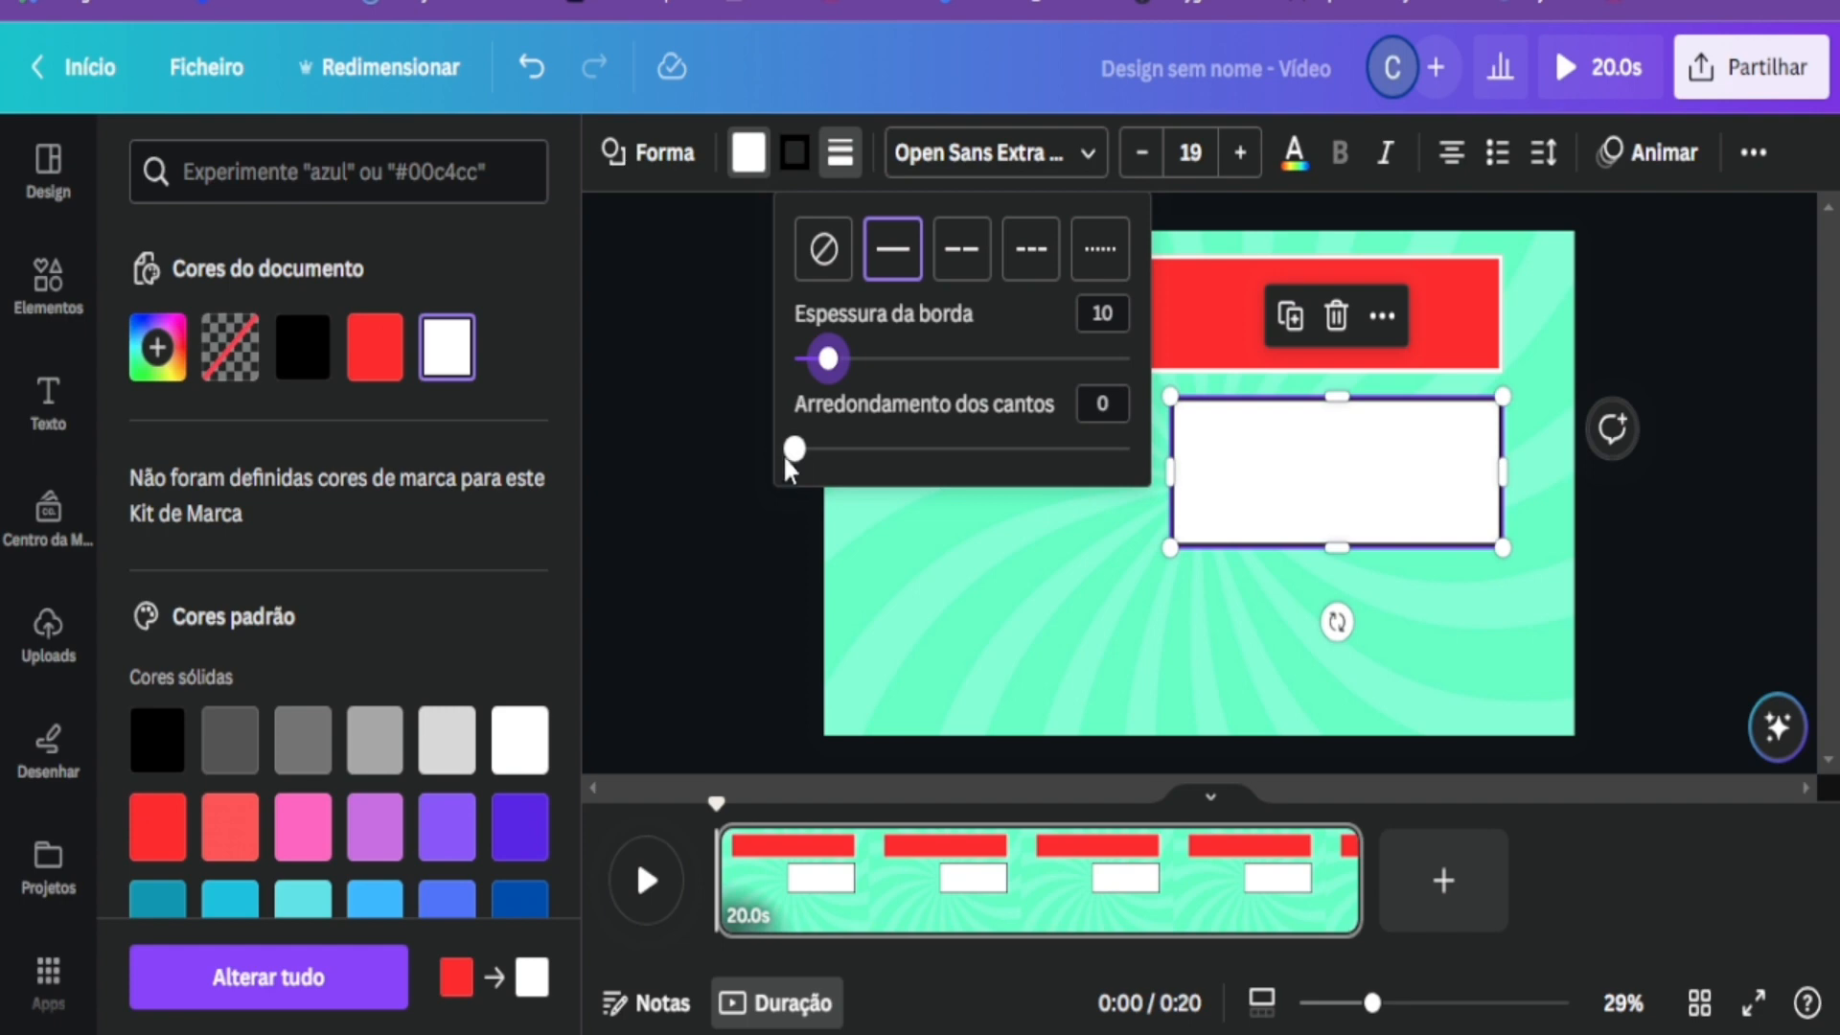
Round the white rectangle's corners with a value of 50.
drag(795, 449, 970, 463)
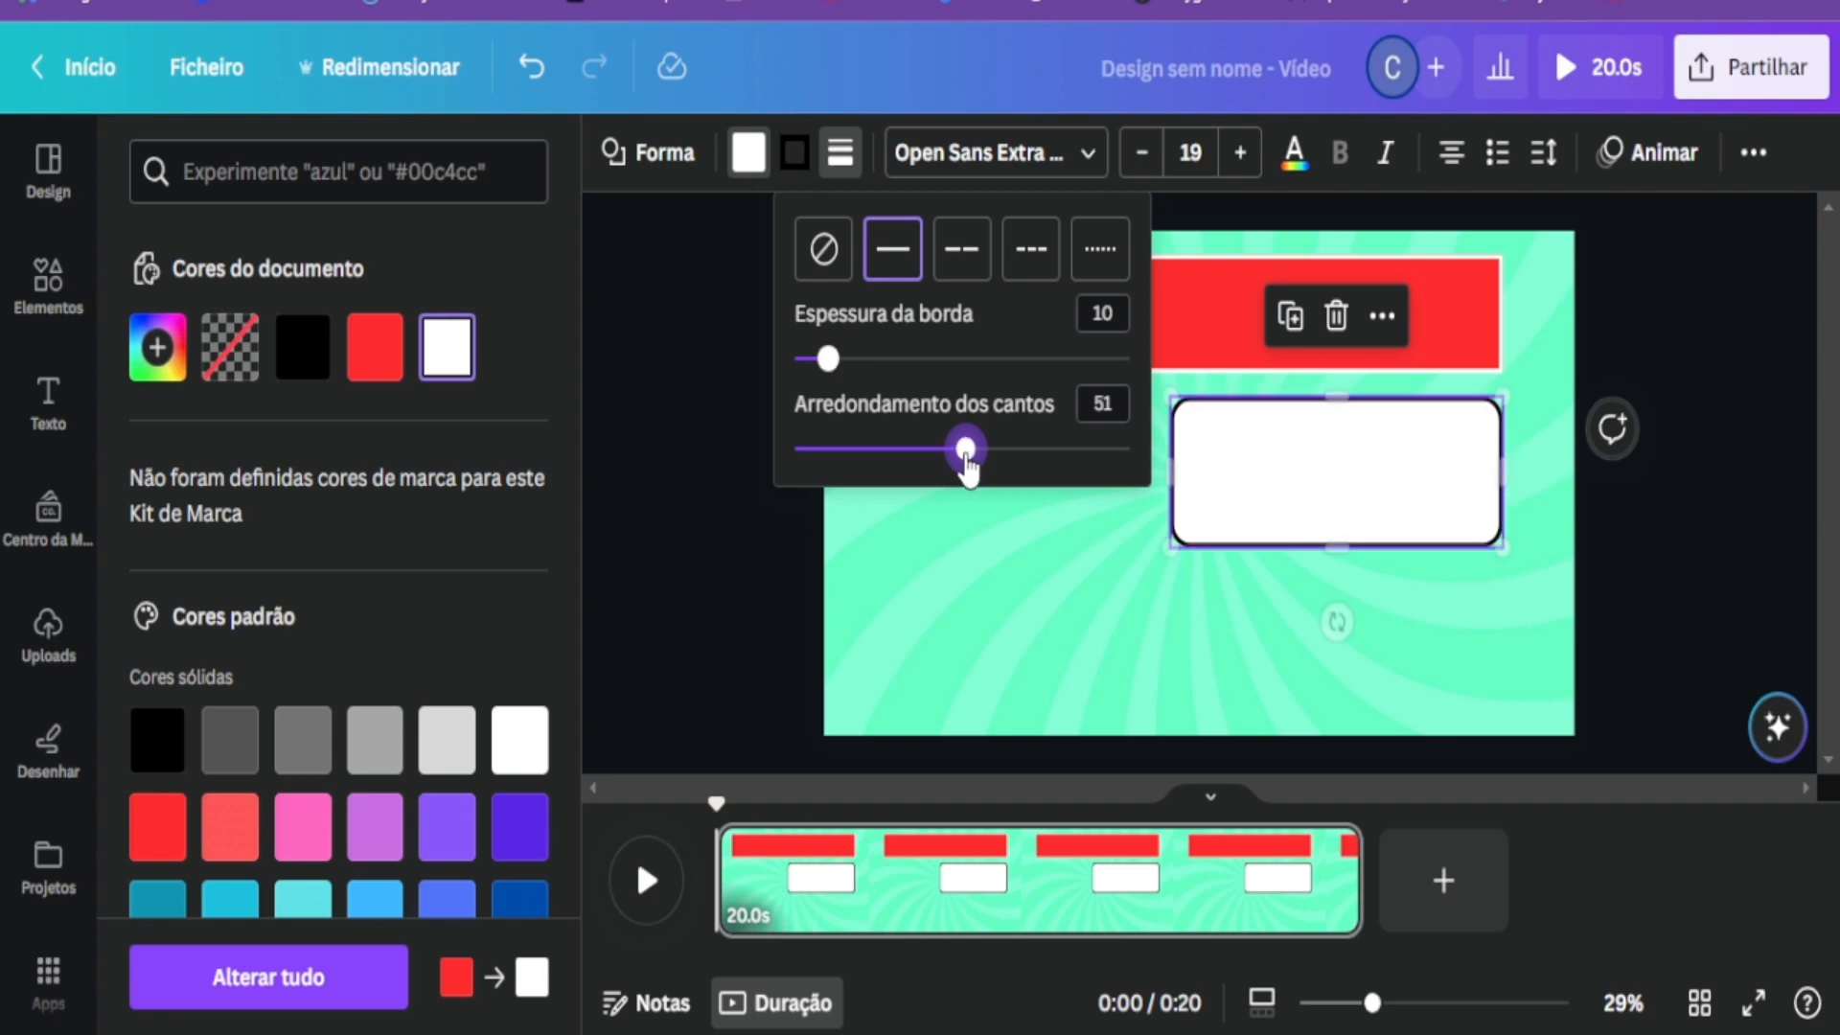
click(1116, 405)
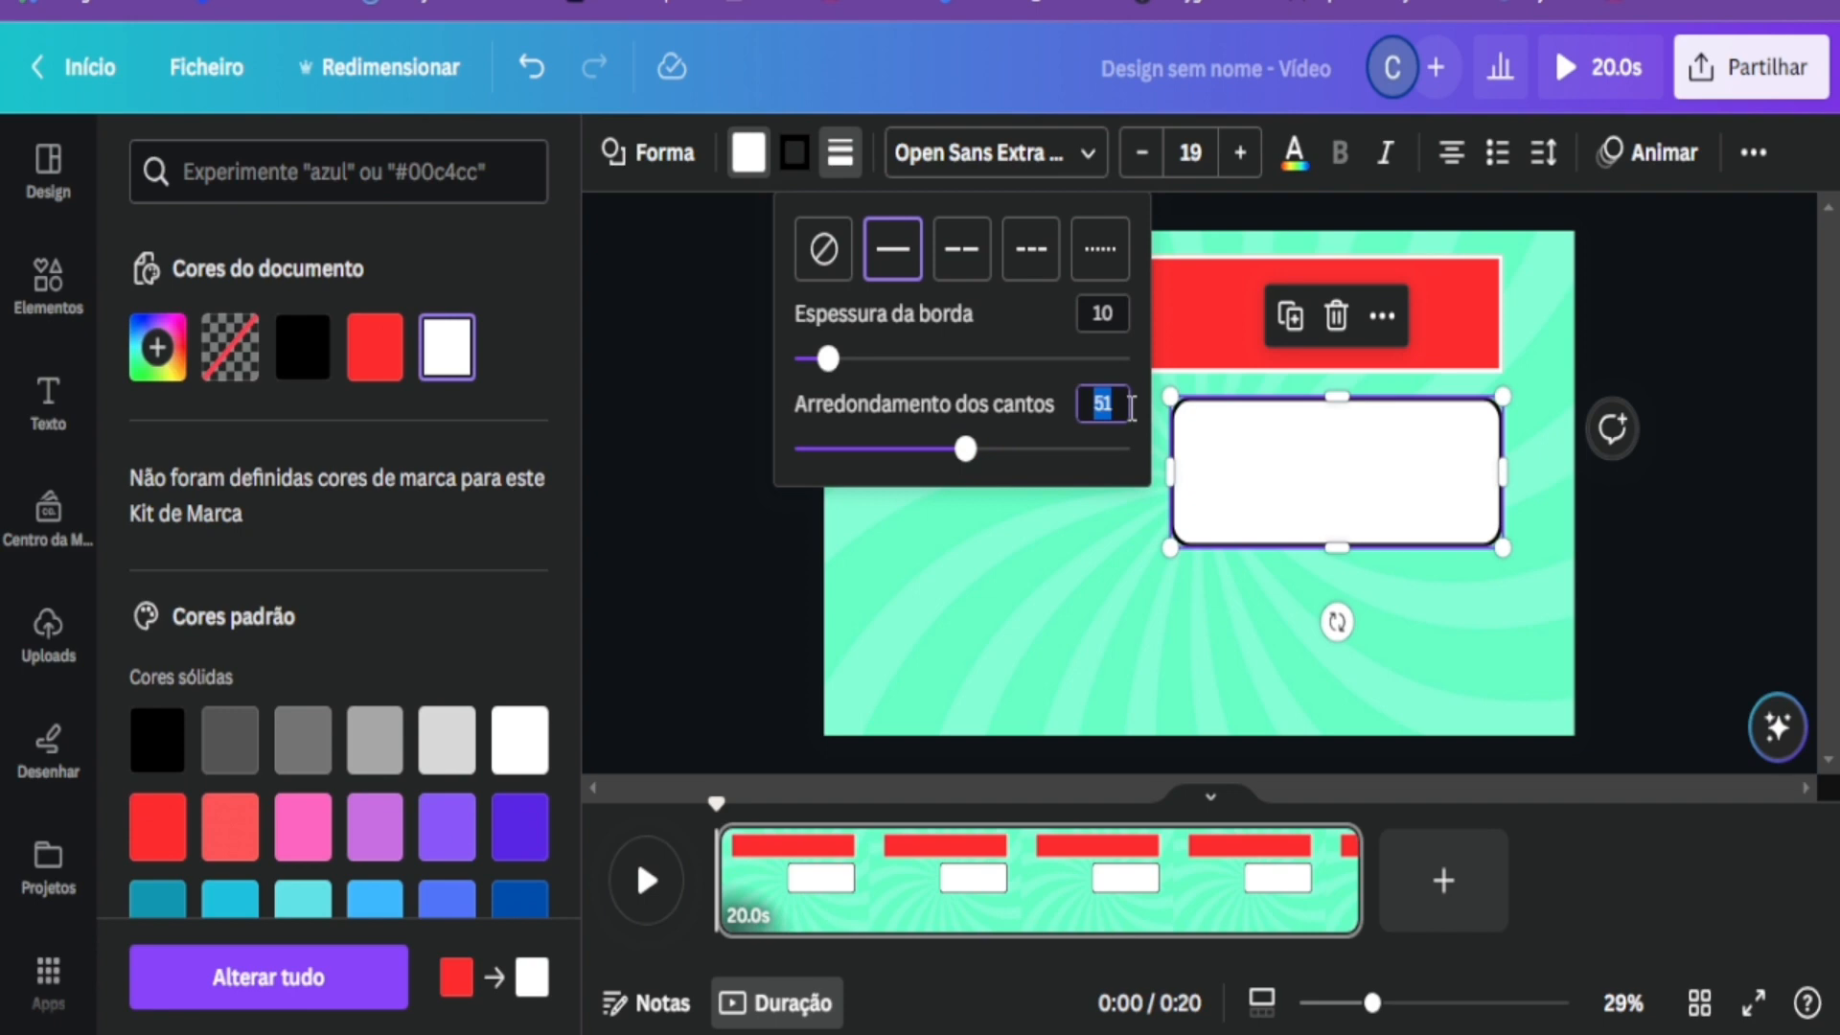
text(50)
key(Return)
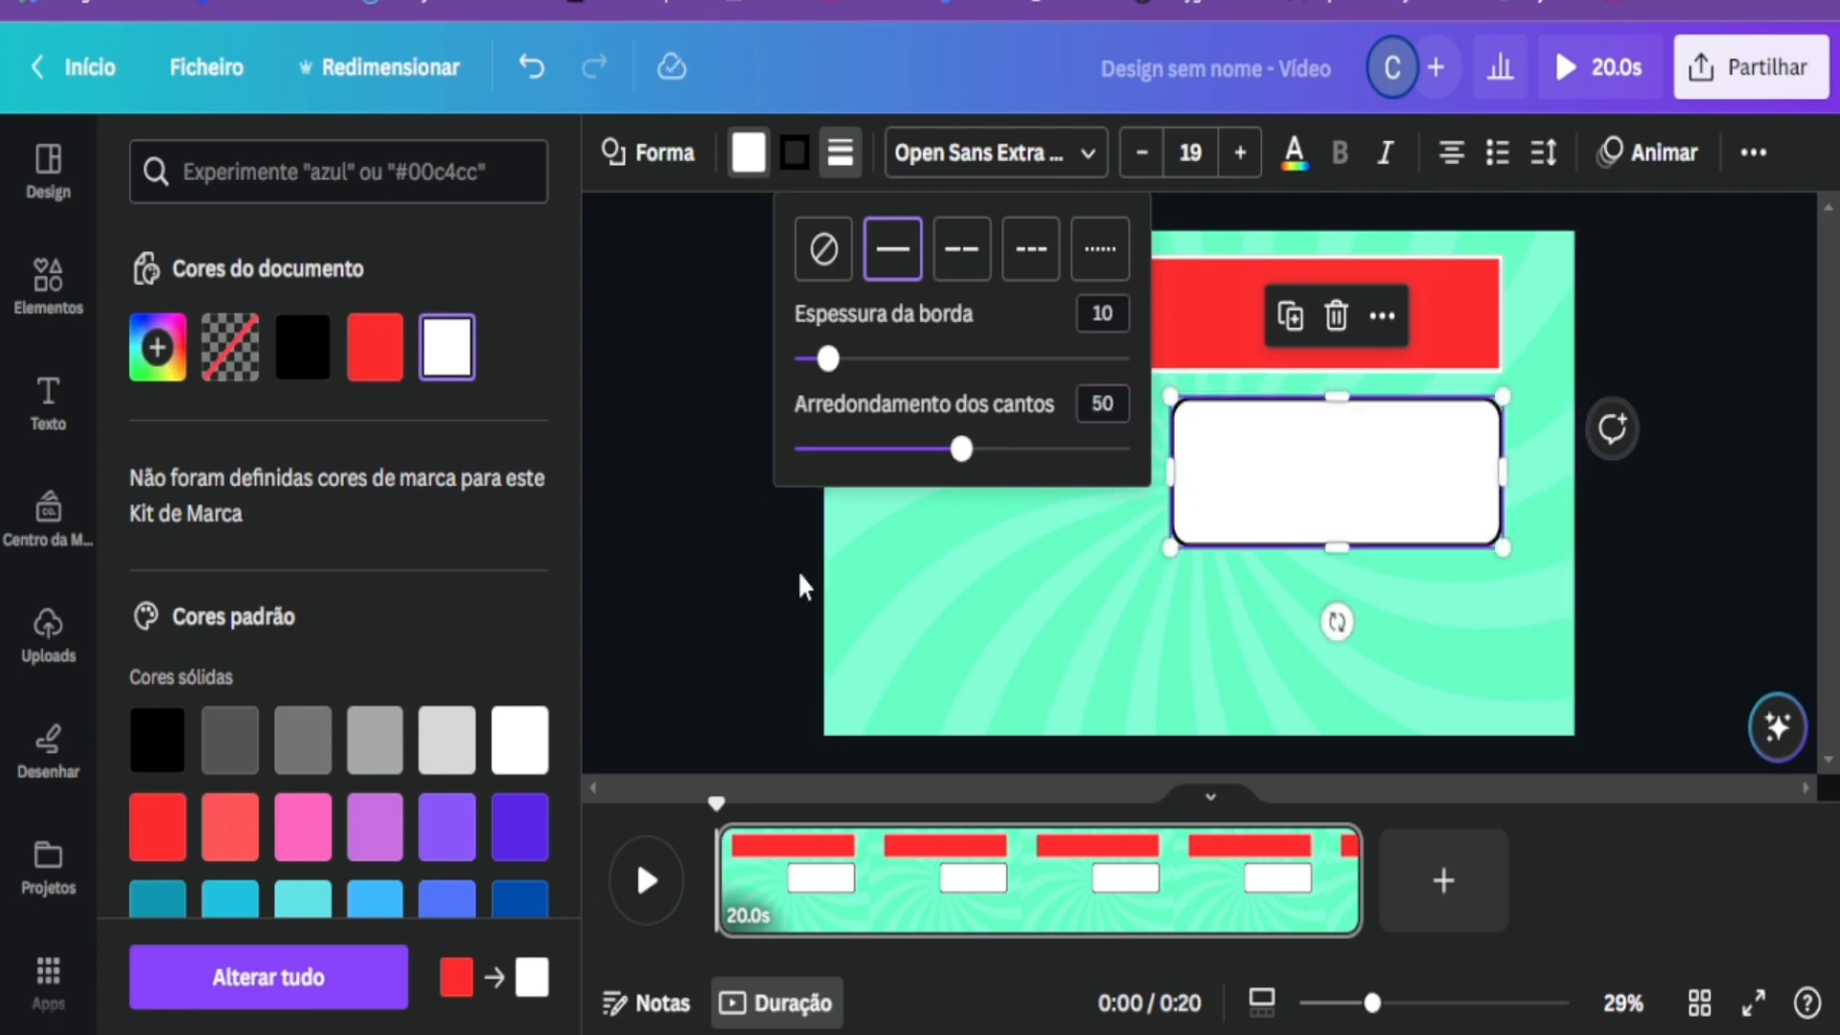
click(747, 578)
Reduce the white rectangle to about 852 × 224 px and move it up to just below the red banner.
double_click(1389, 464)
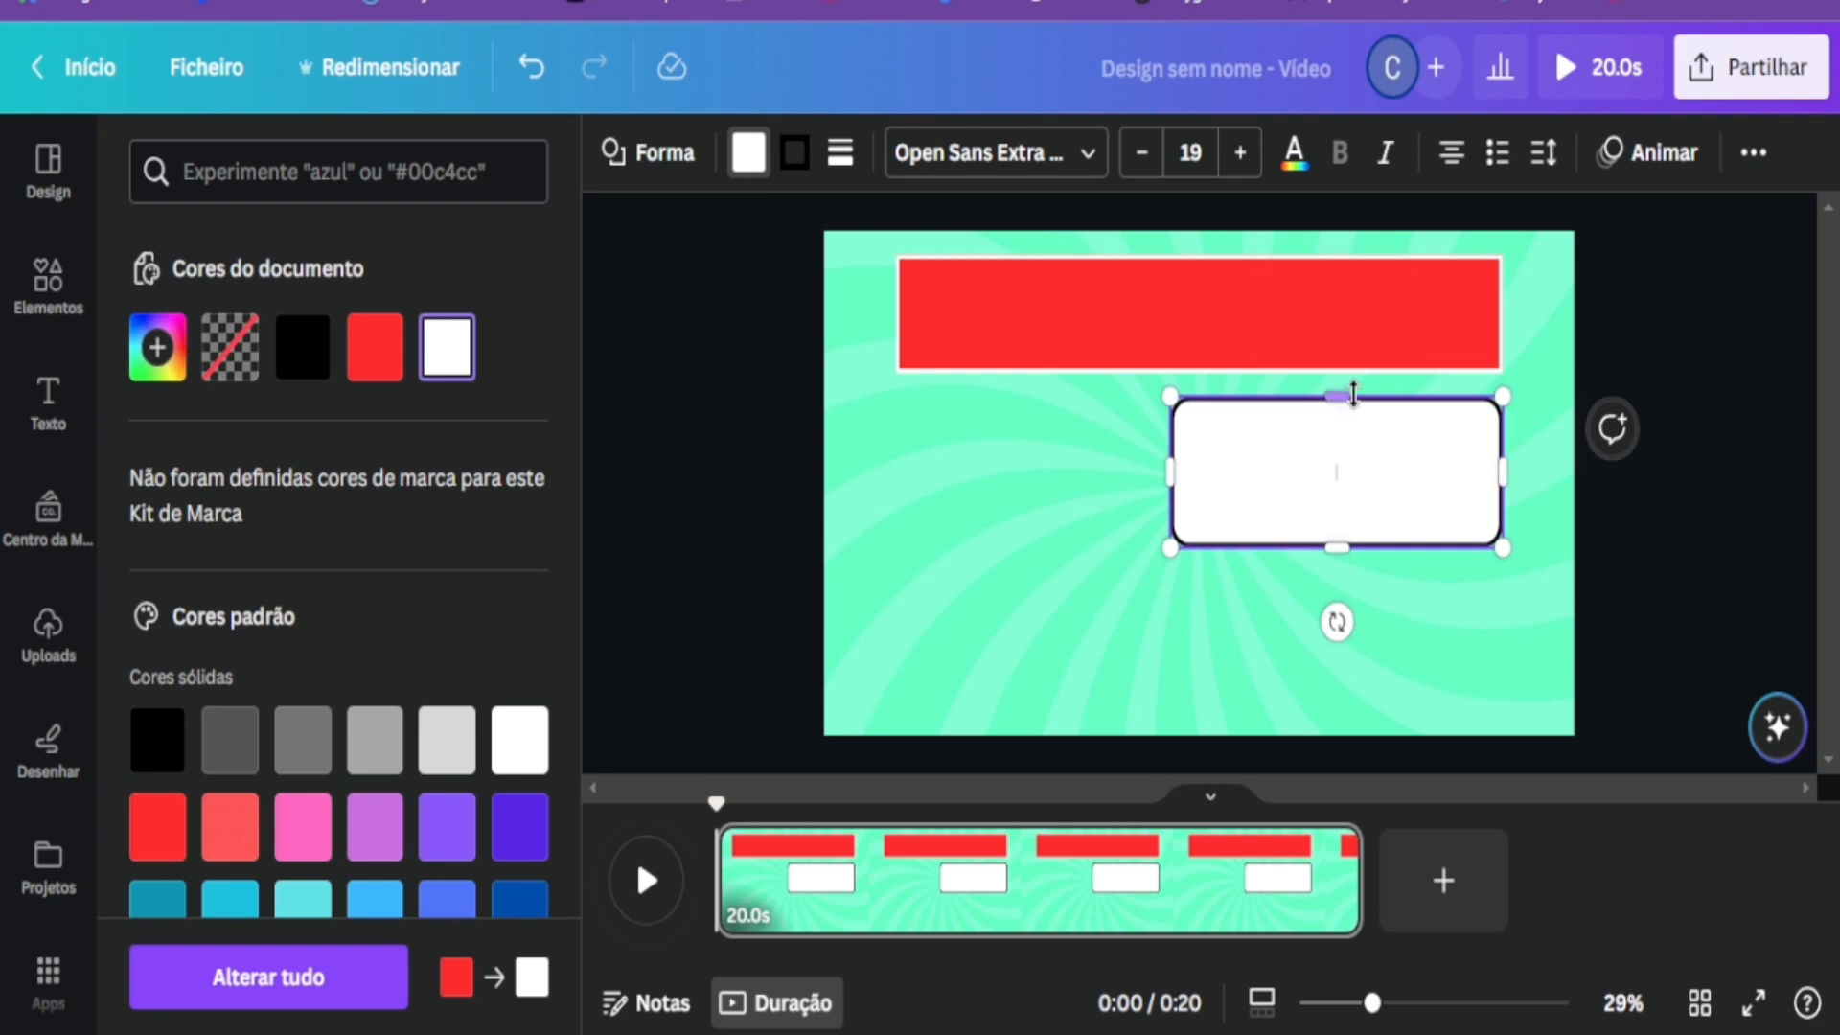
drag(1346, 398, 1347, 445)
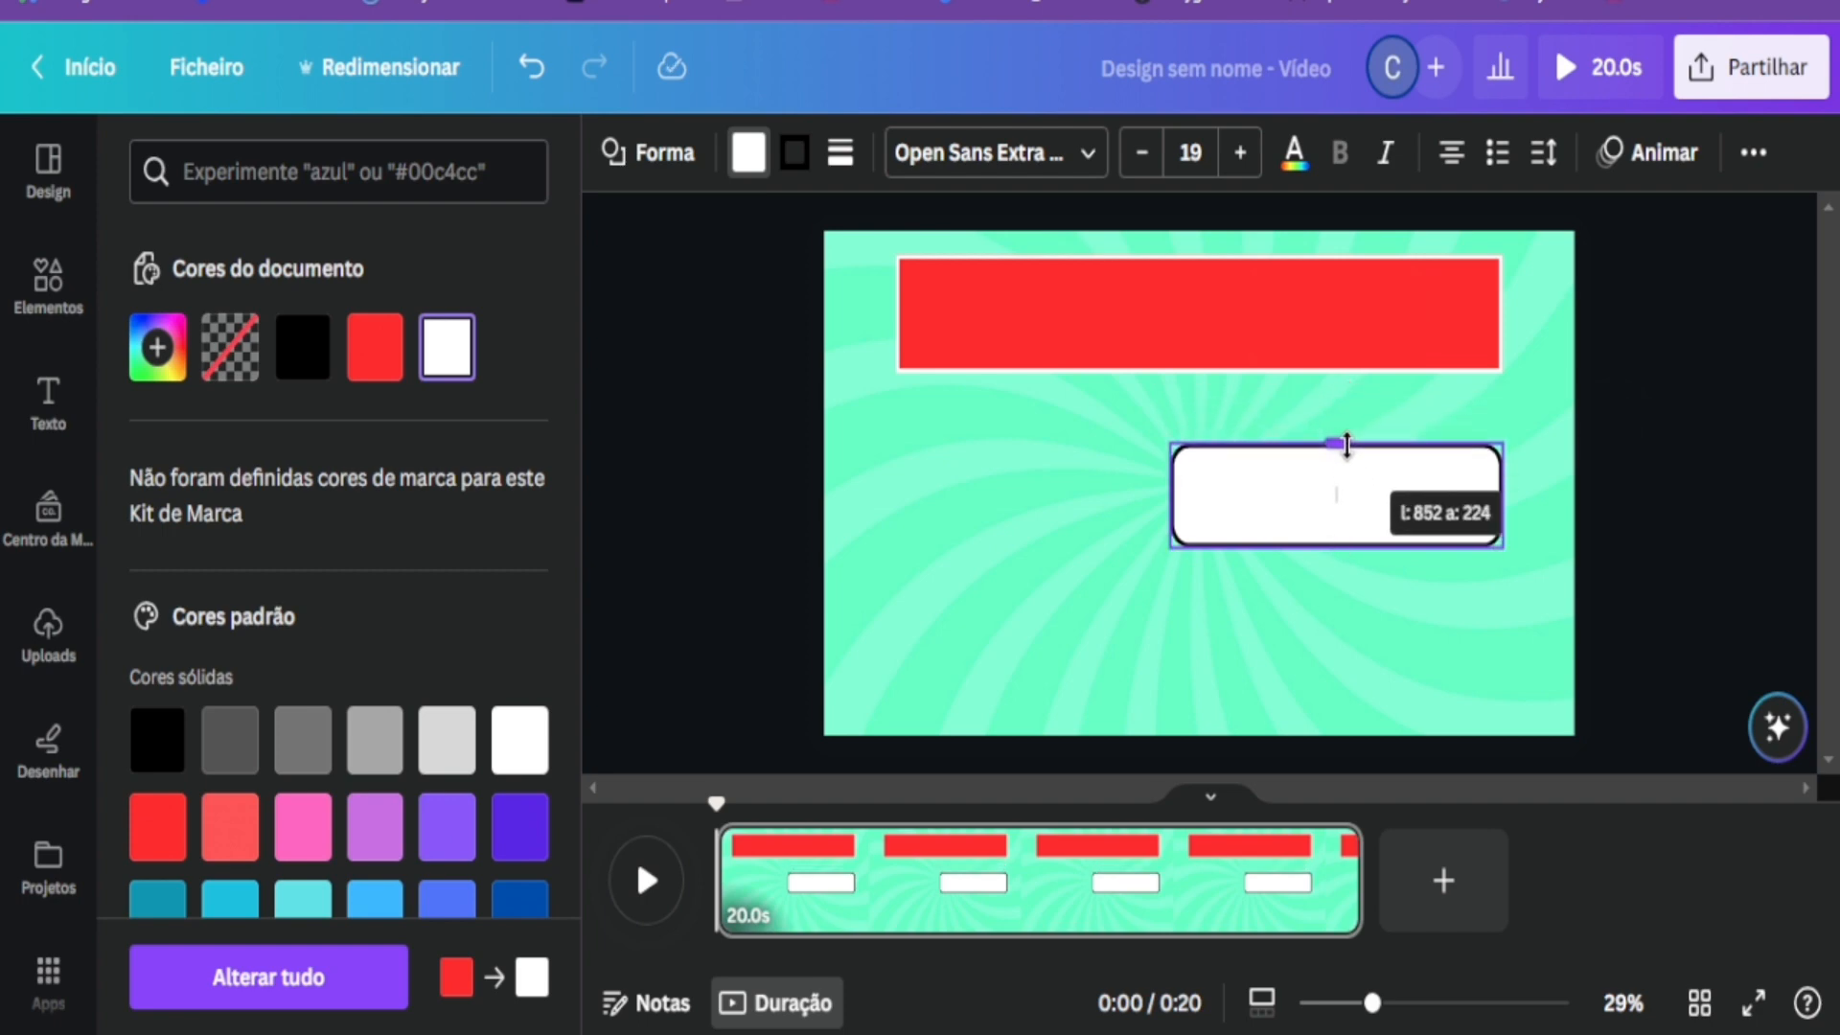
click(714, 495)
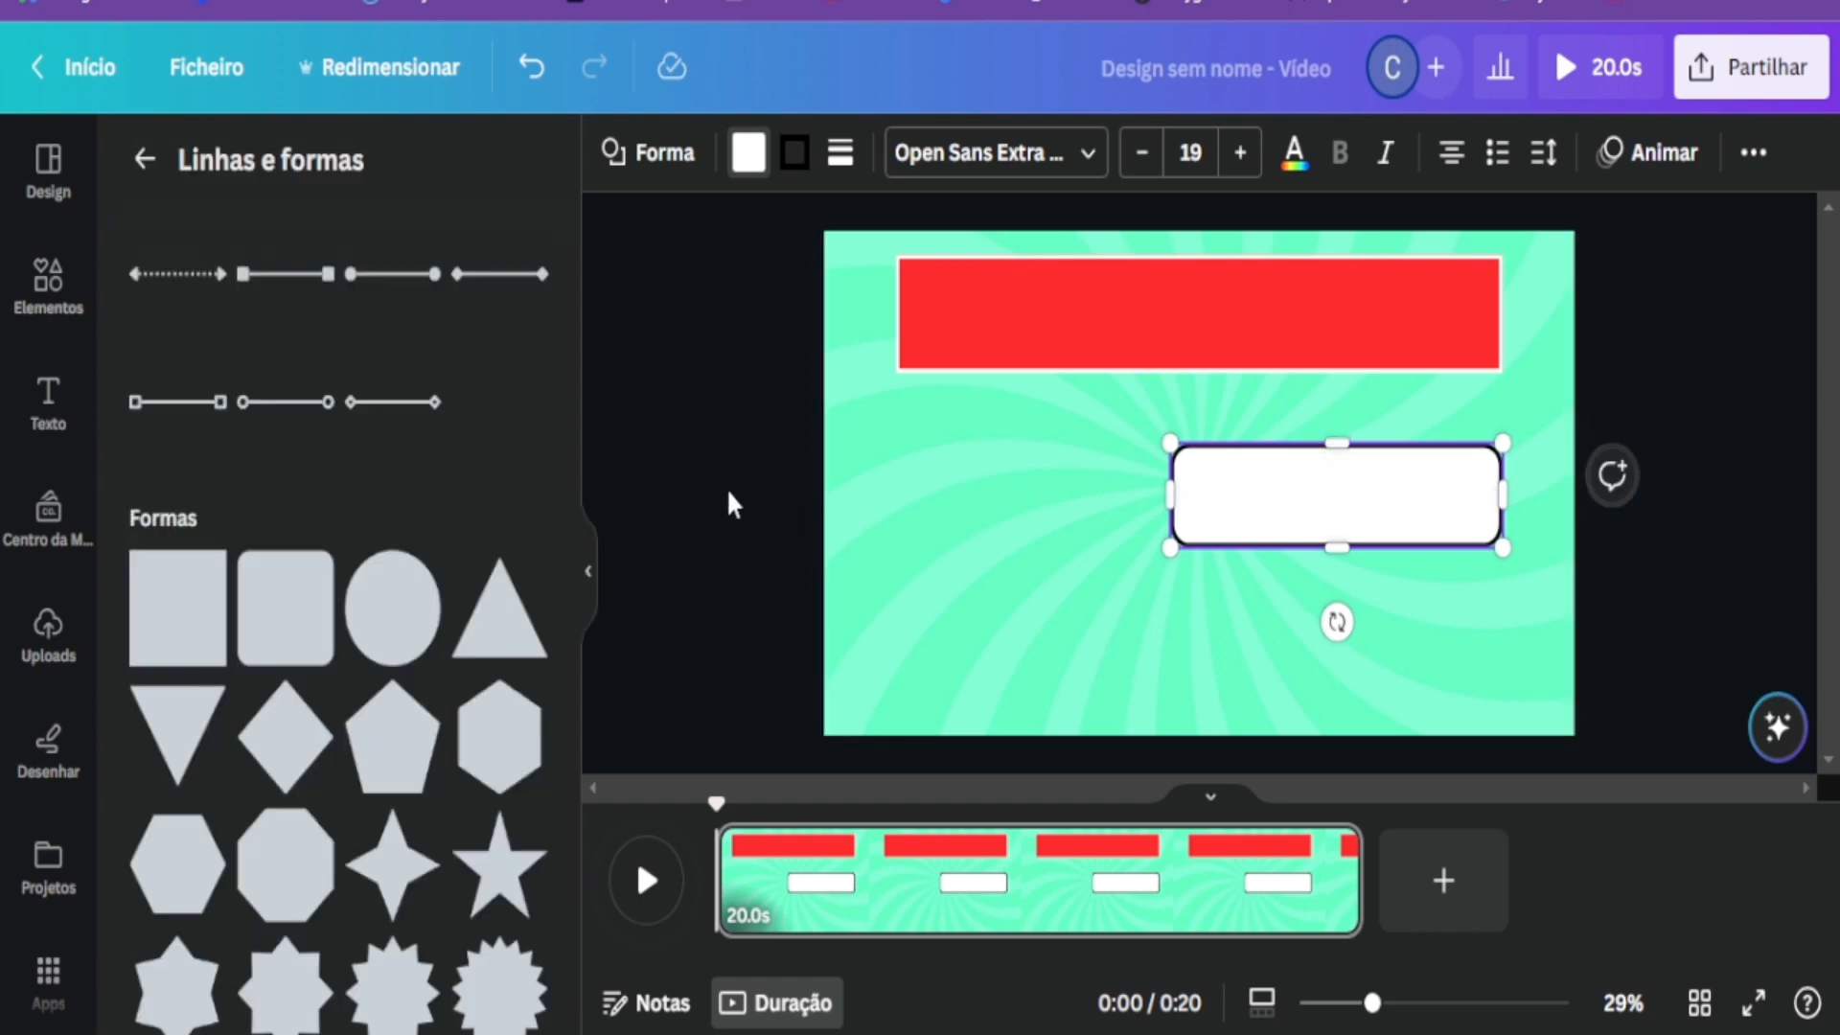
click(727, 499)
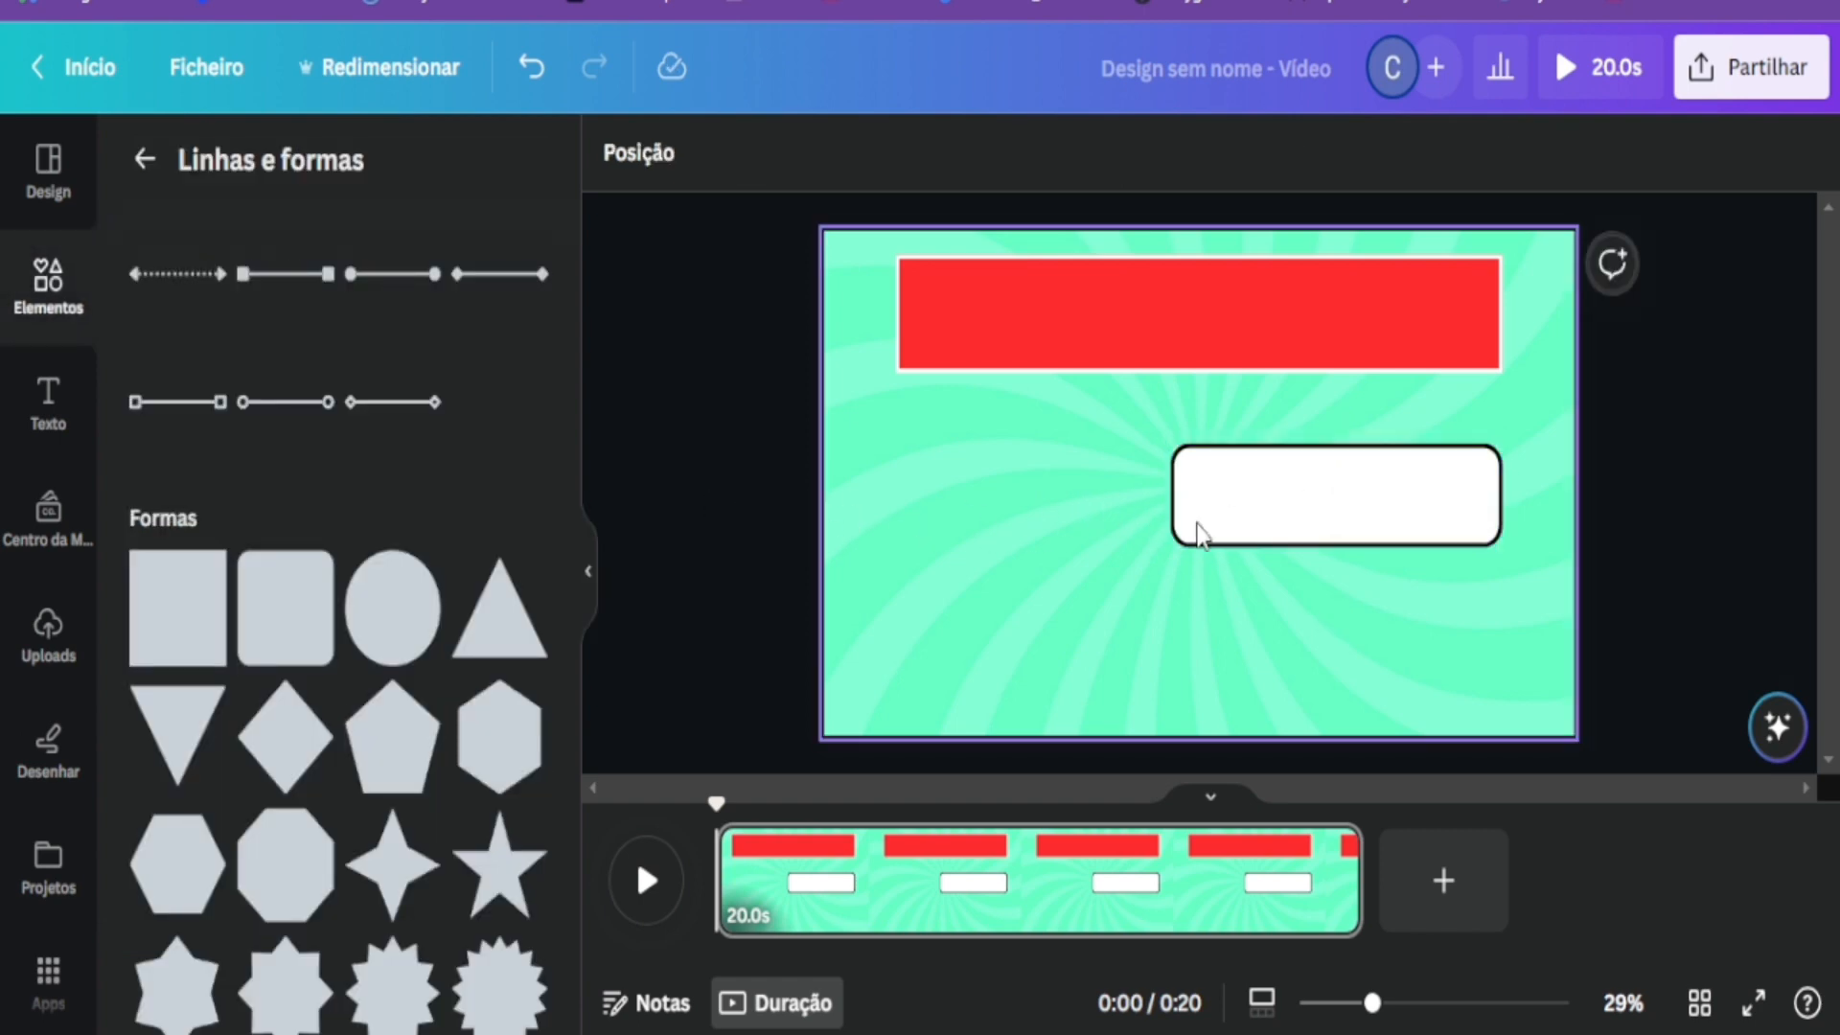
click(1305, 513)
drag(1305, 513, 1304, 451)
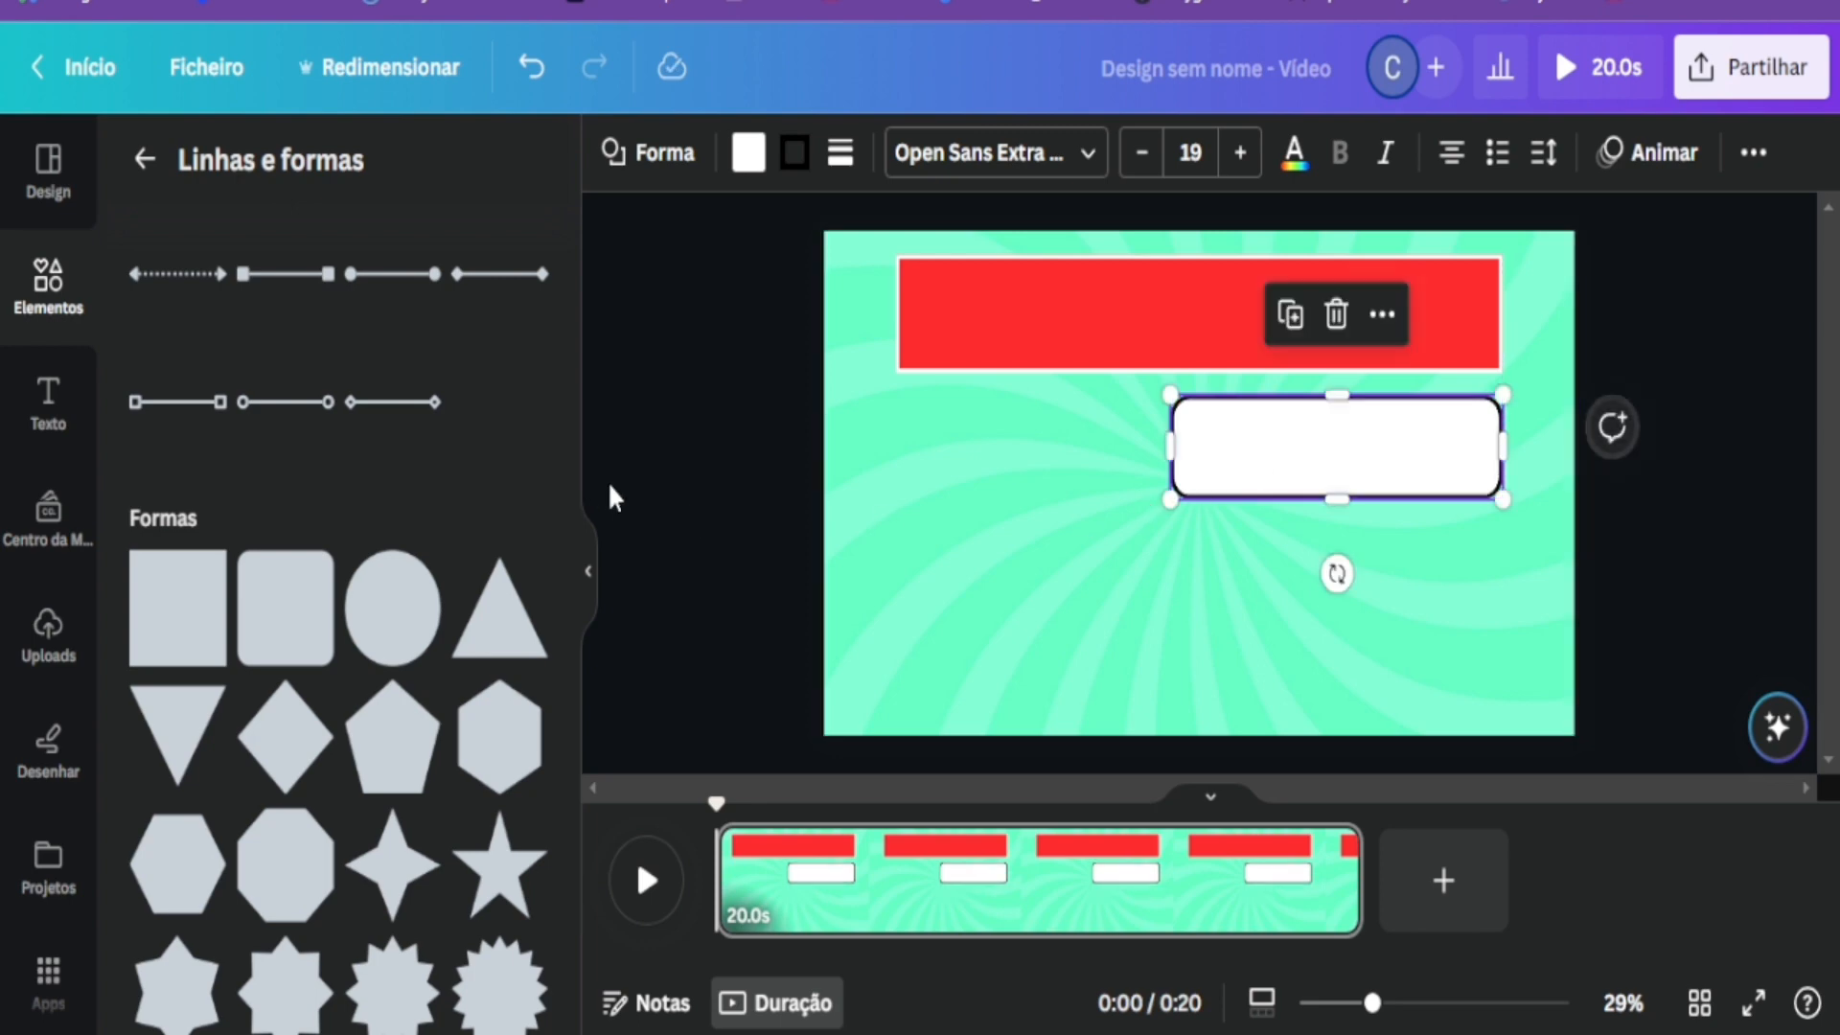
click(712, 476)
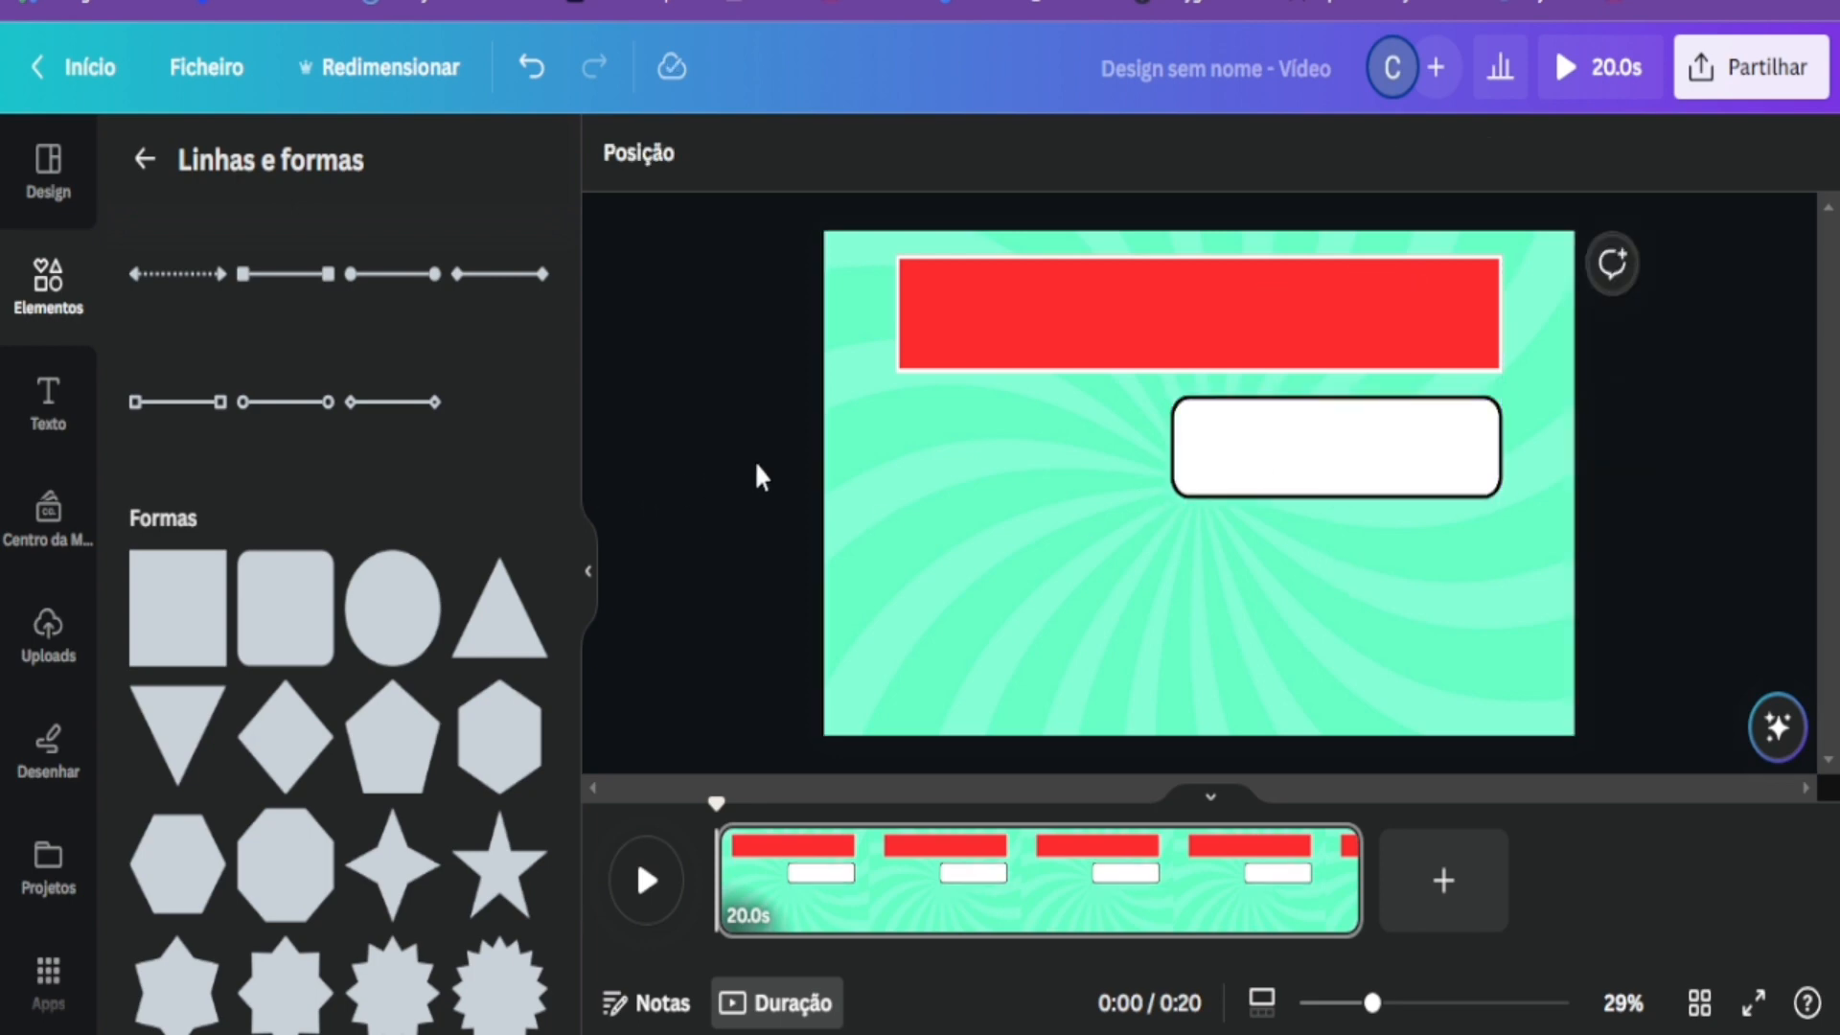
right_click(1342, 453)
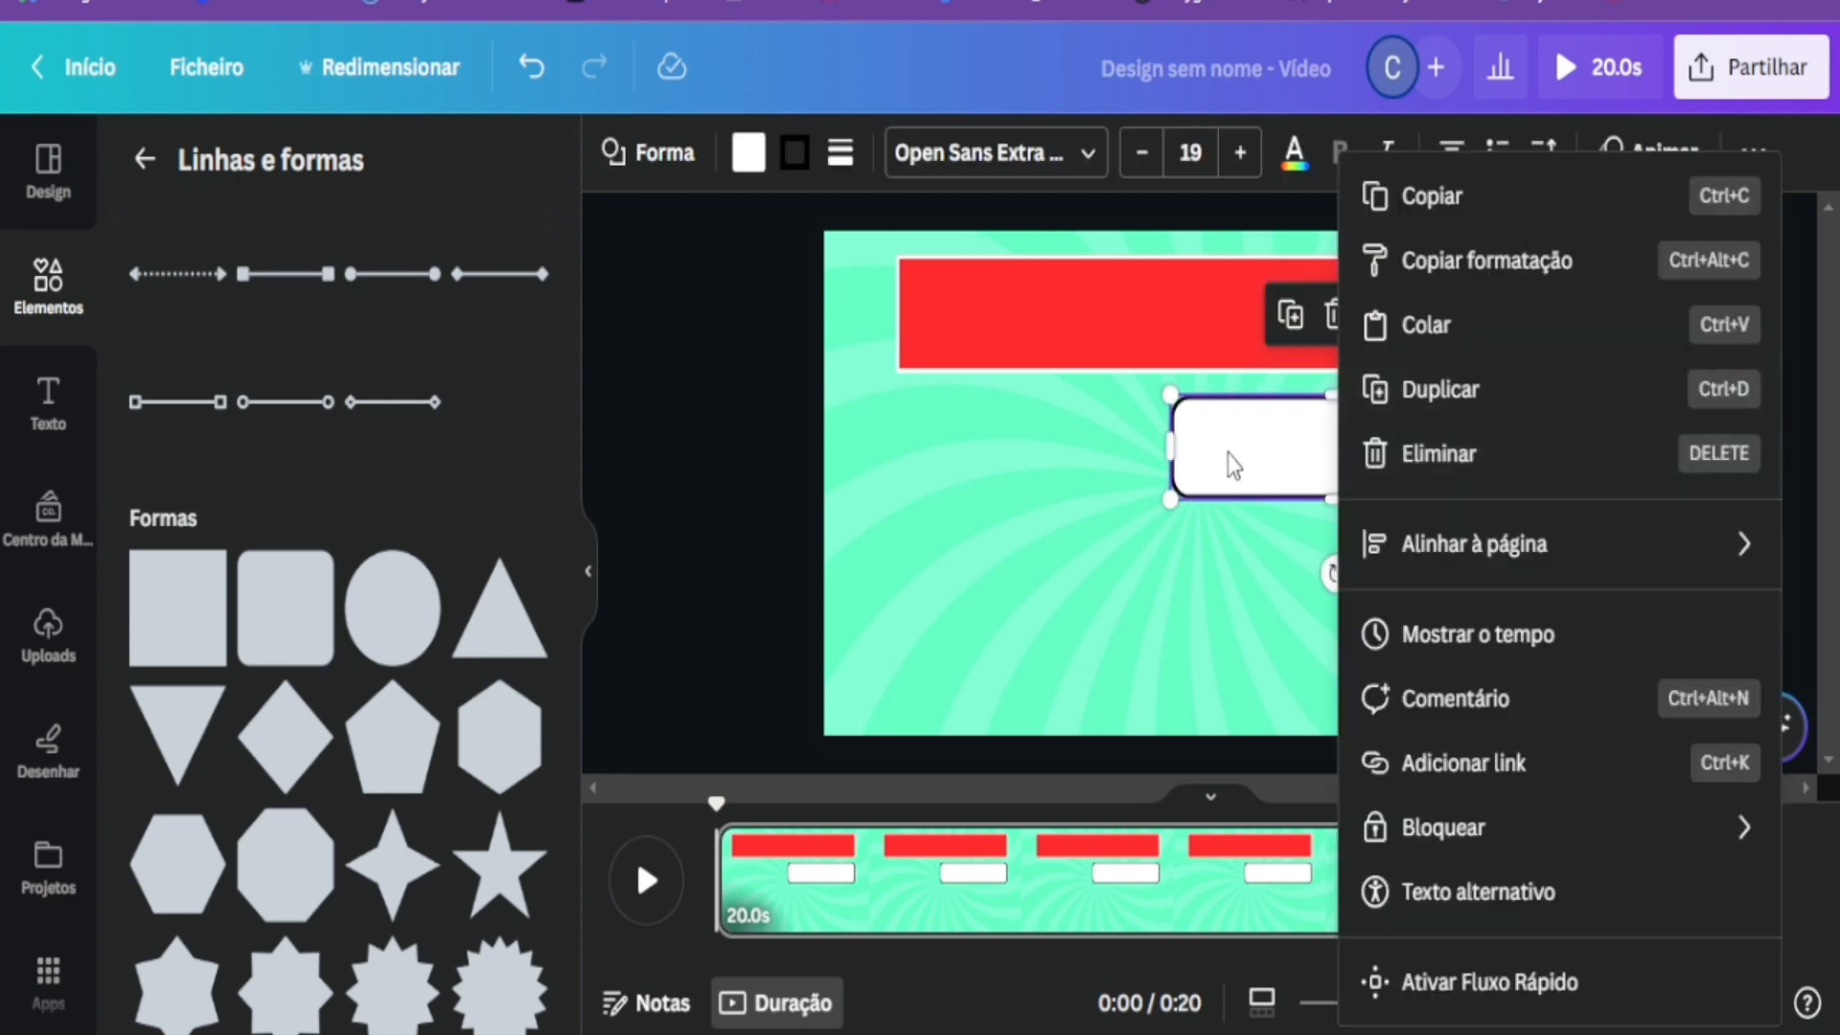
click(627, 508)
click(669, 505)
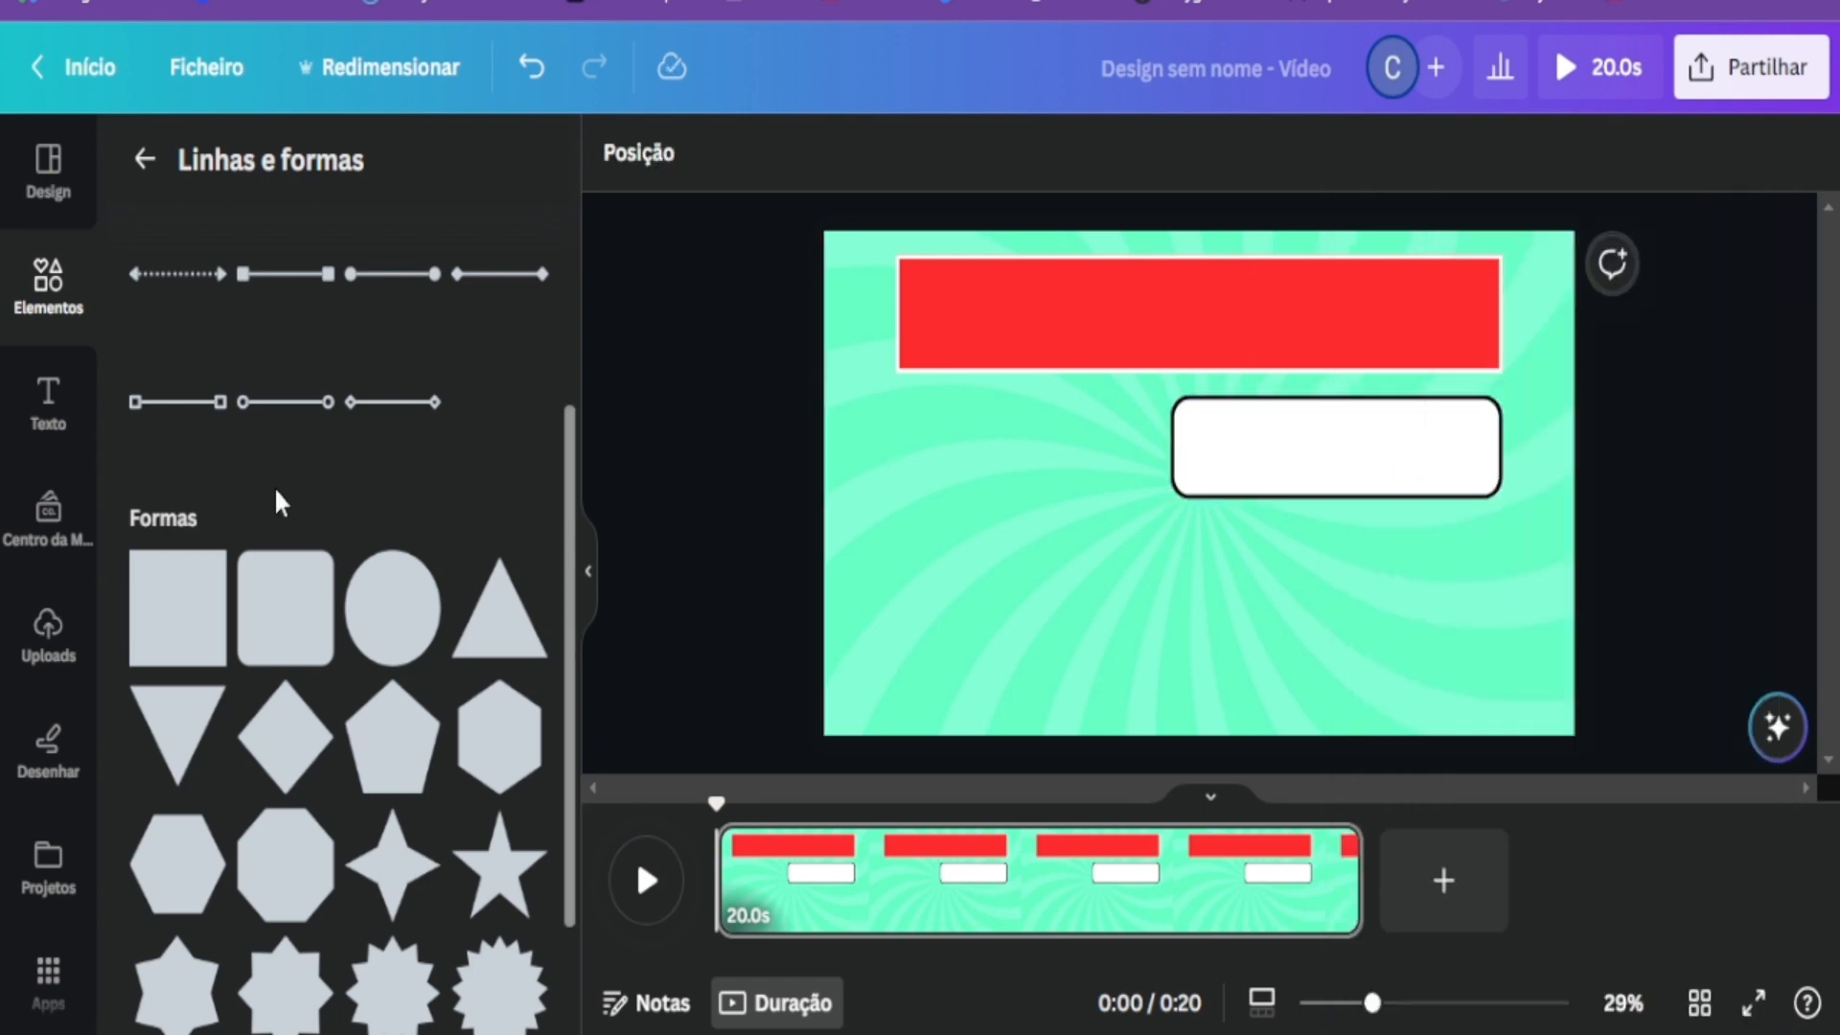
Add a red circle, shrink it to roughly the white box's height and place it over the box's left end.
click(400, 638)
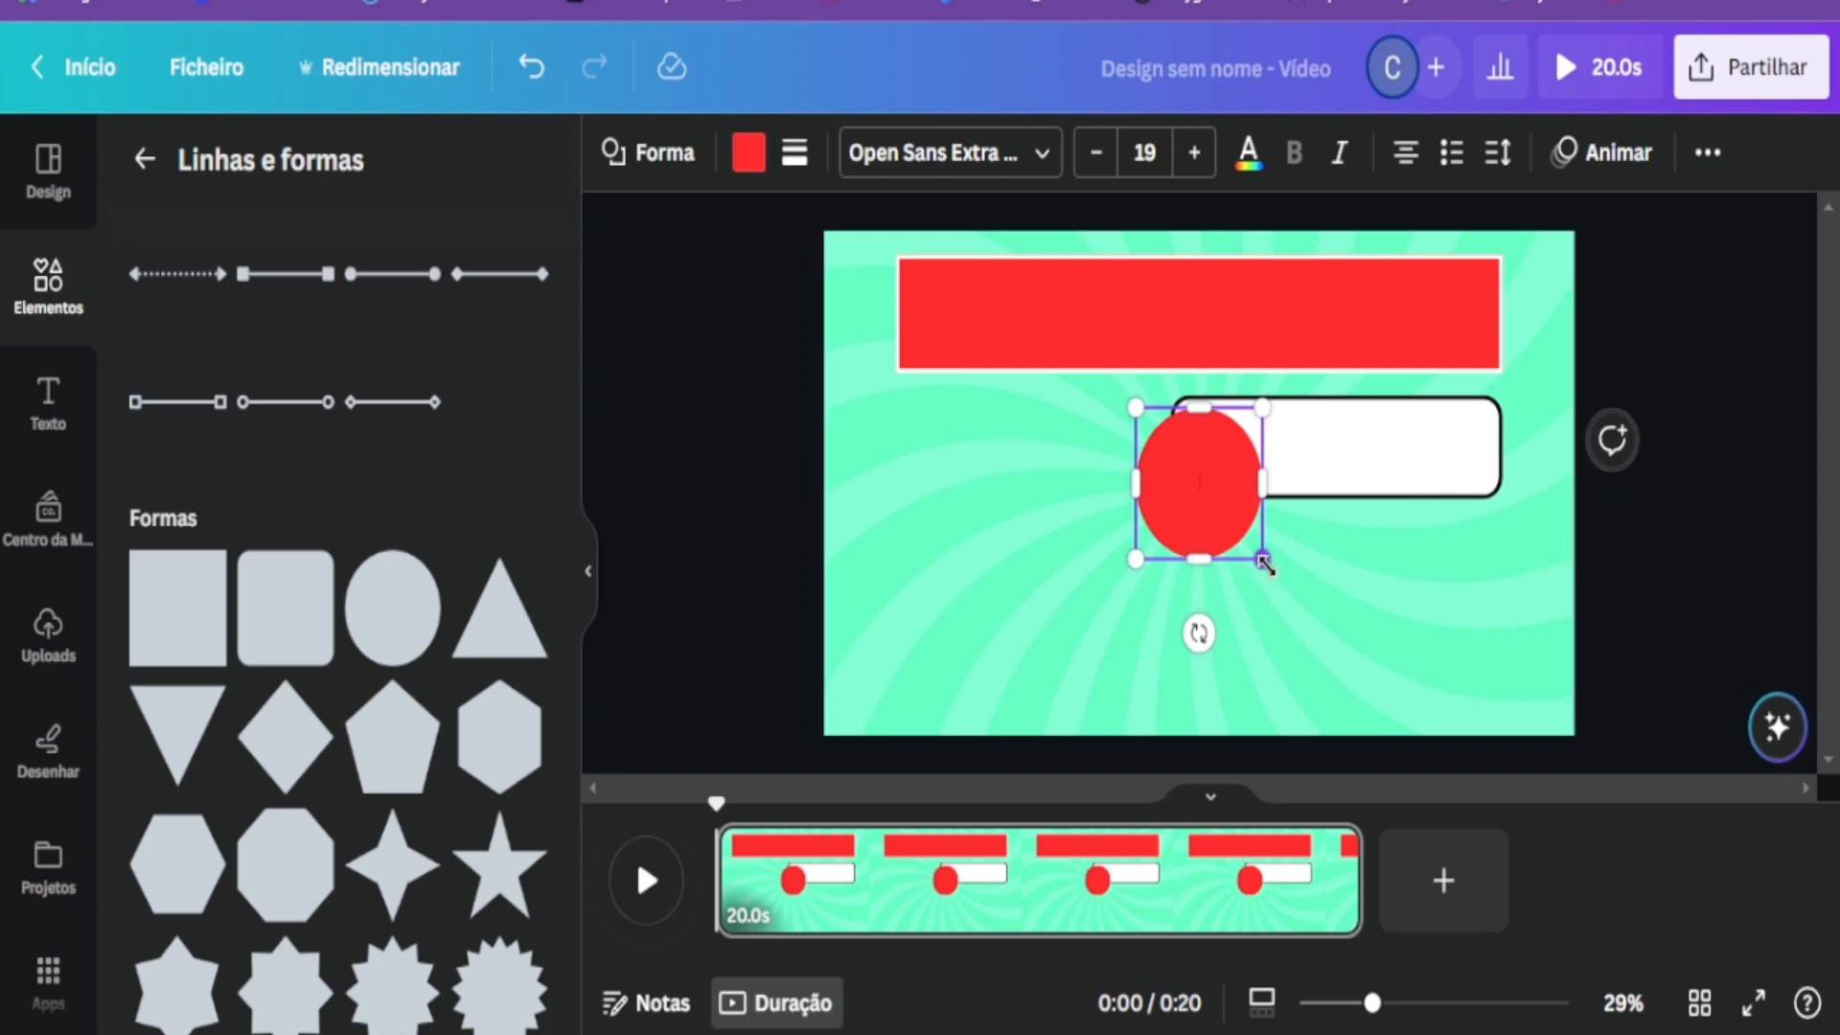
drag(1264, 559, 1181, 461)
click(682, 543)
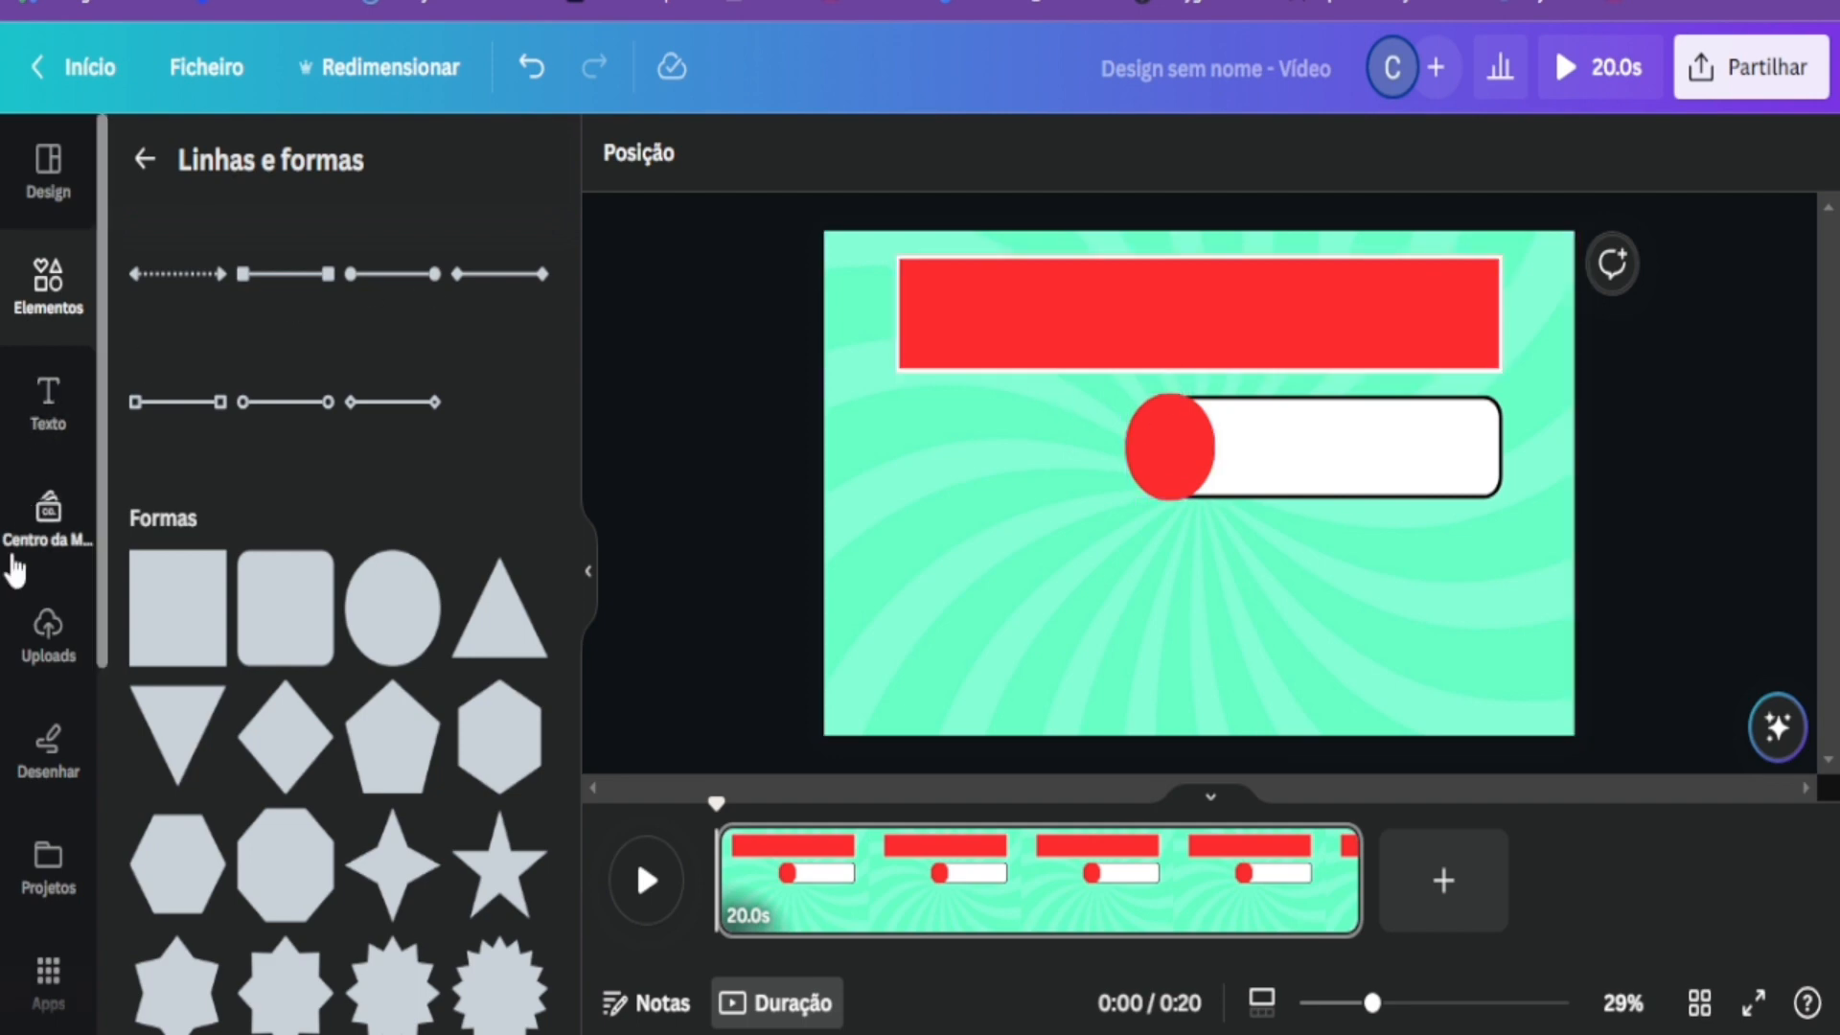
Add a title text to the page and place it over the red banner.
click(44, 402)
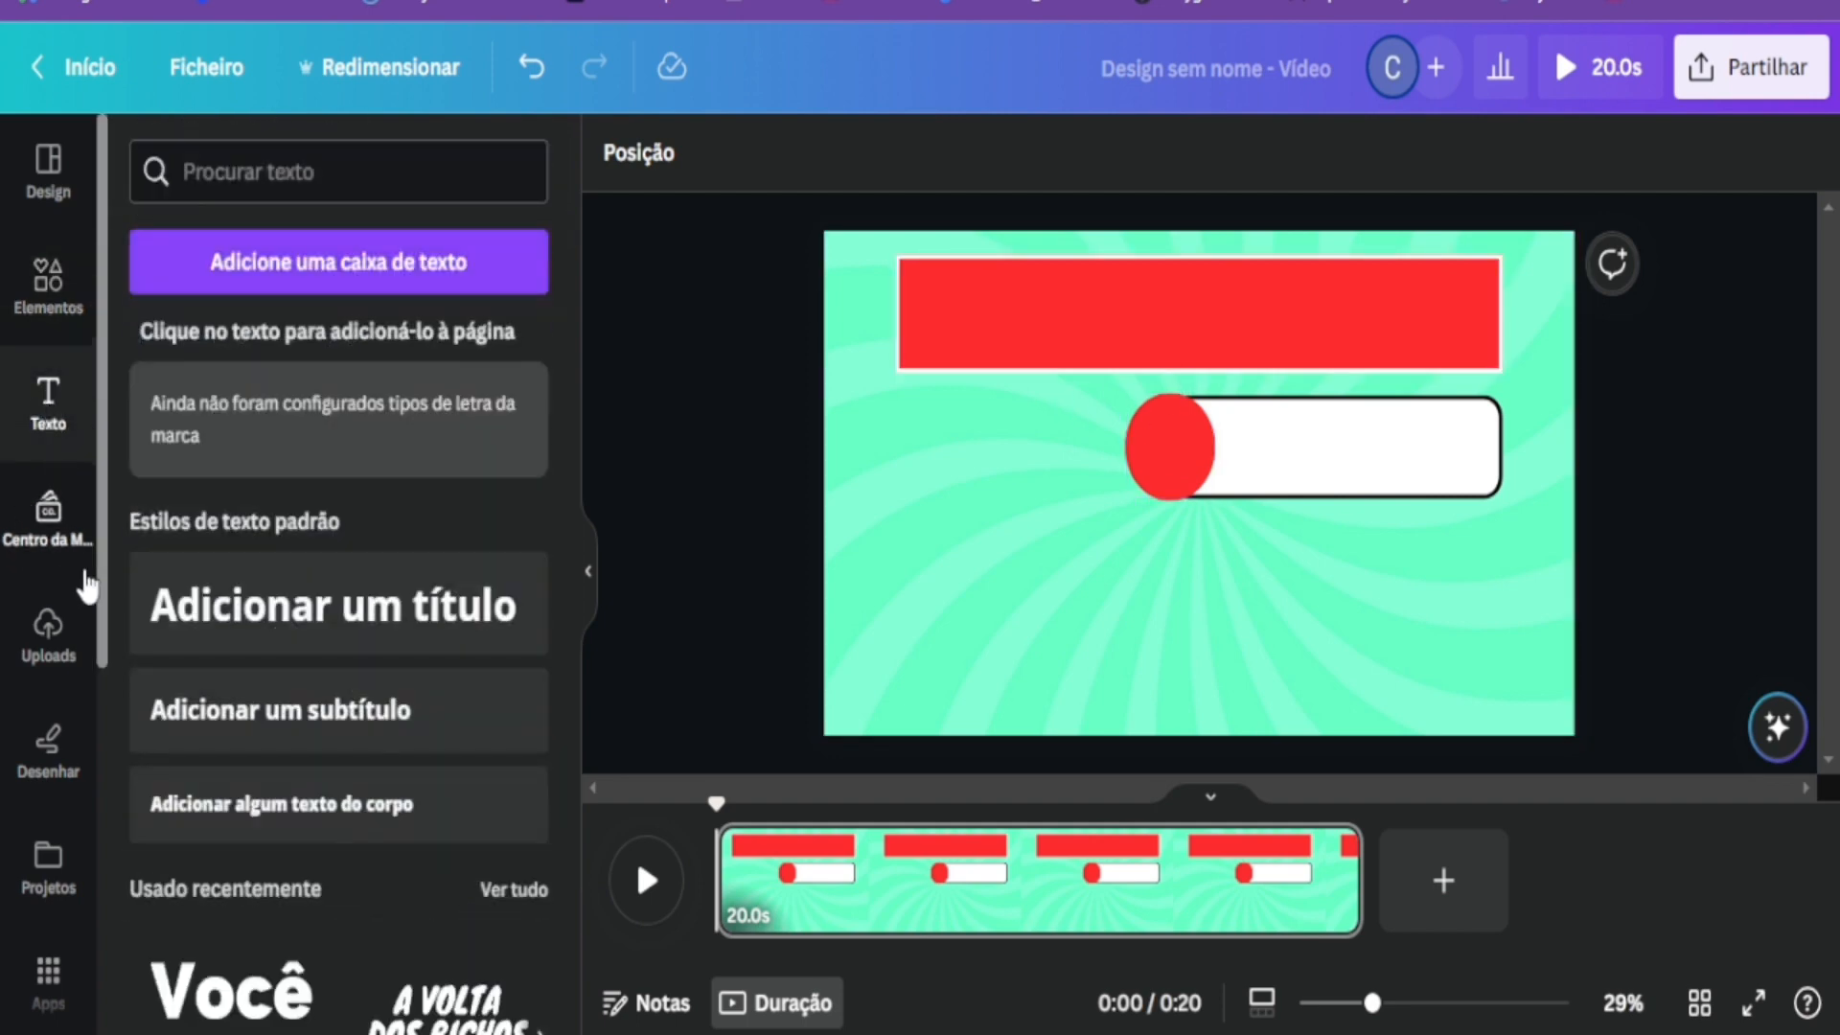
click(216, 614)
click(1116, 556)
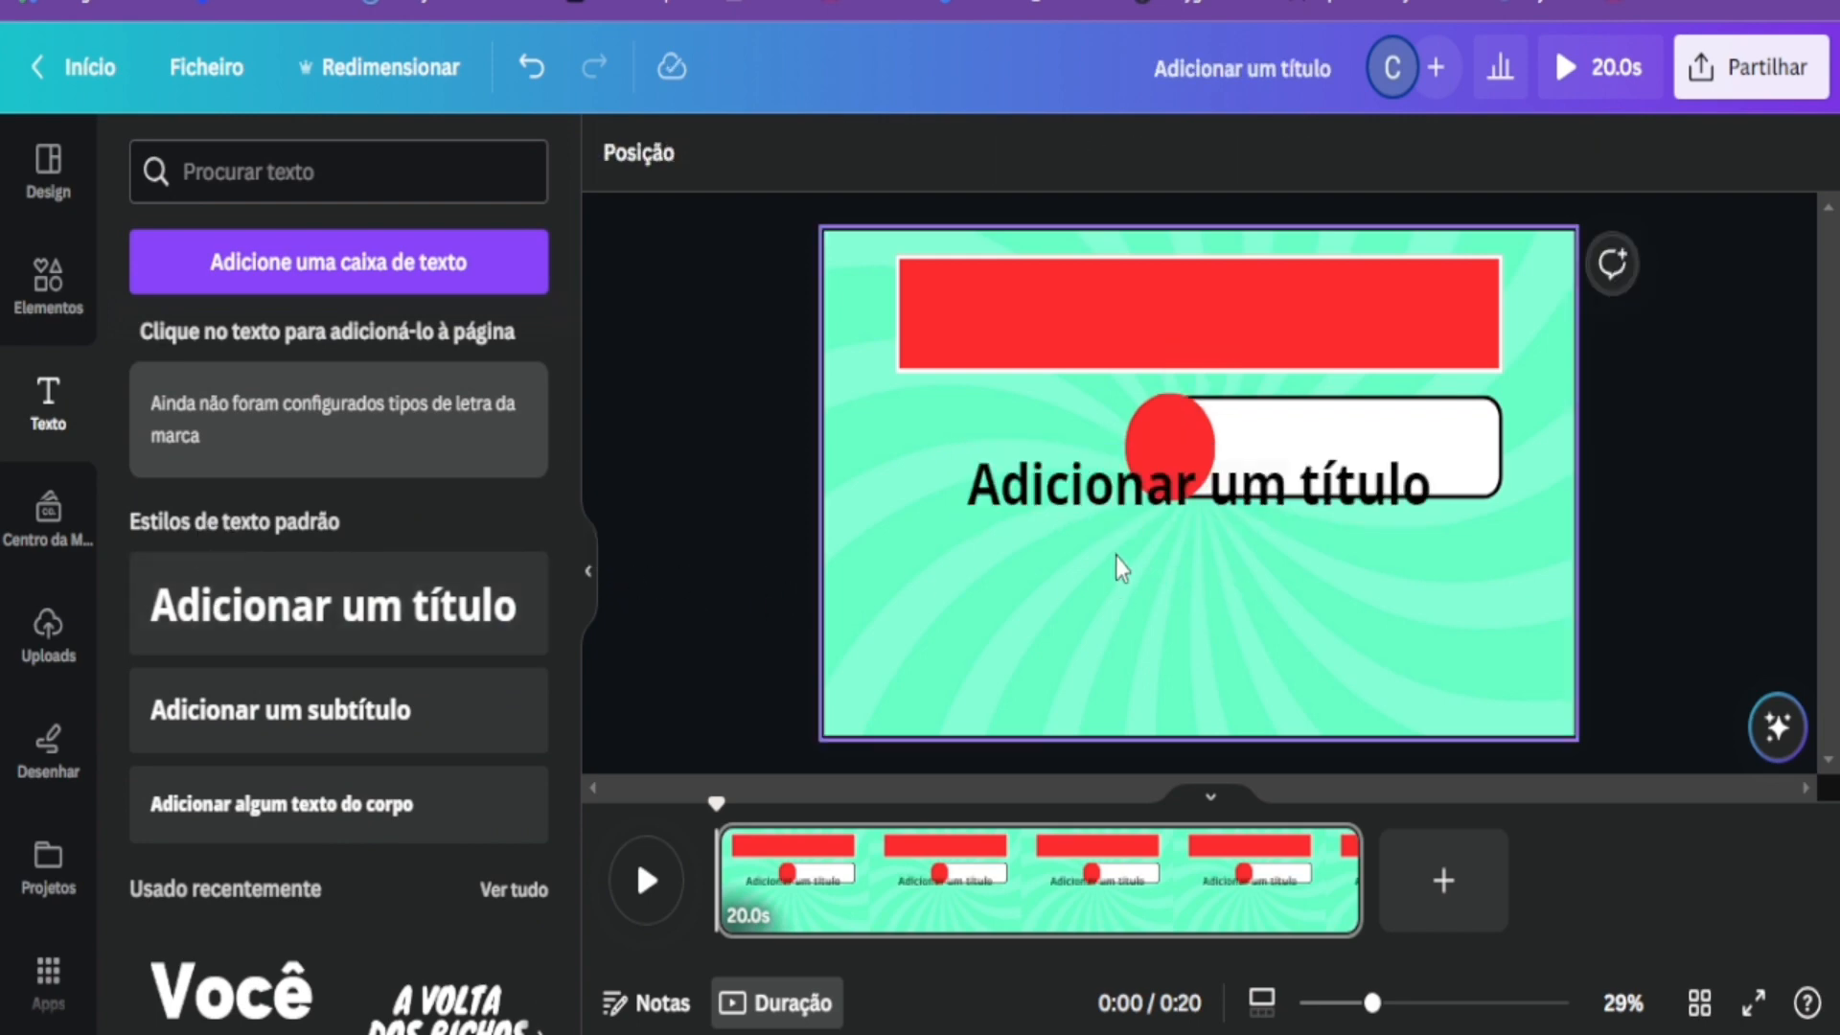
drag(1131, 491, 1131, 307)
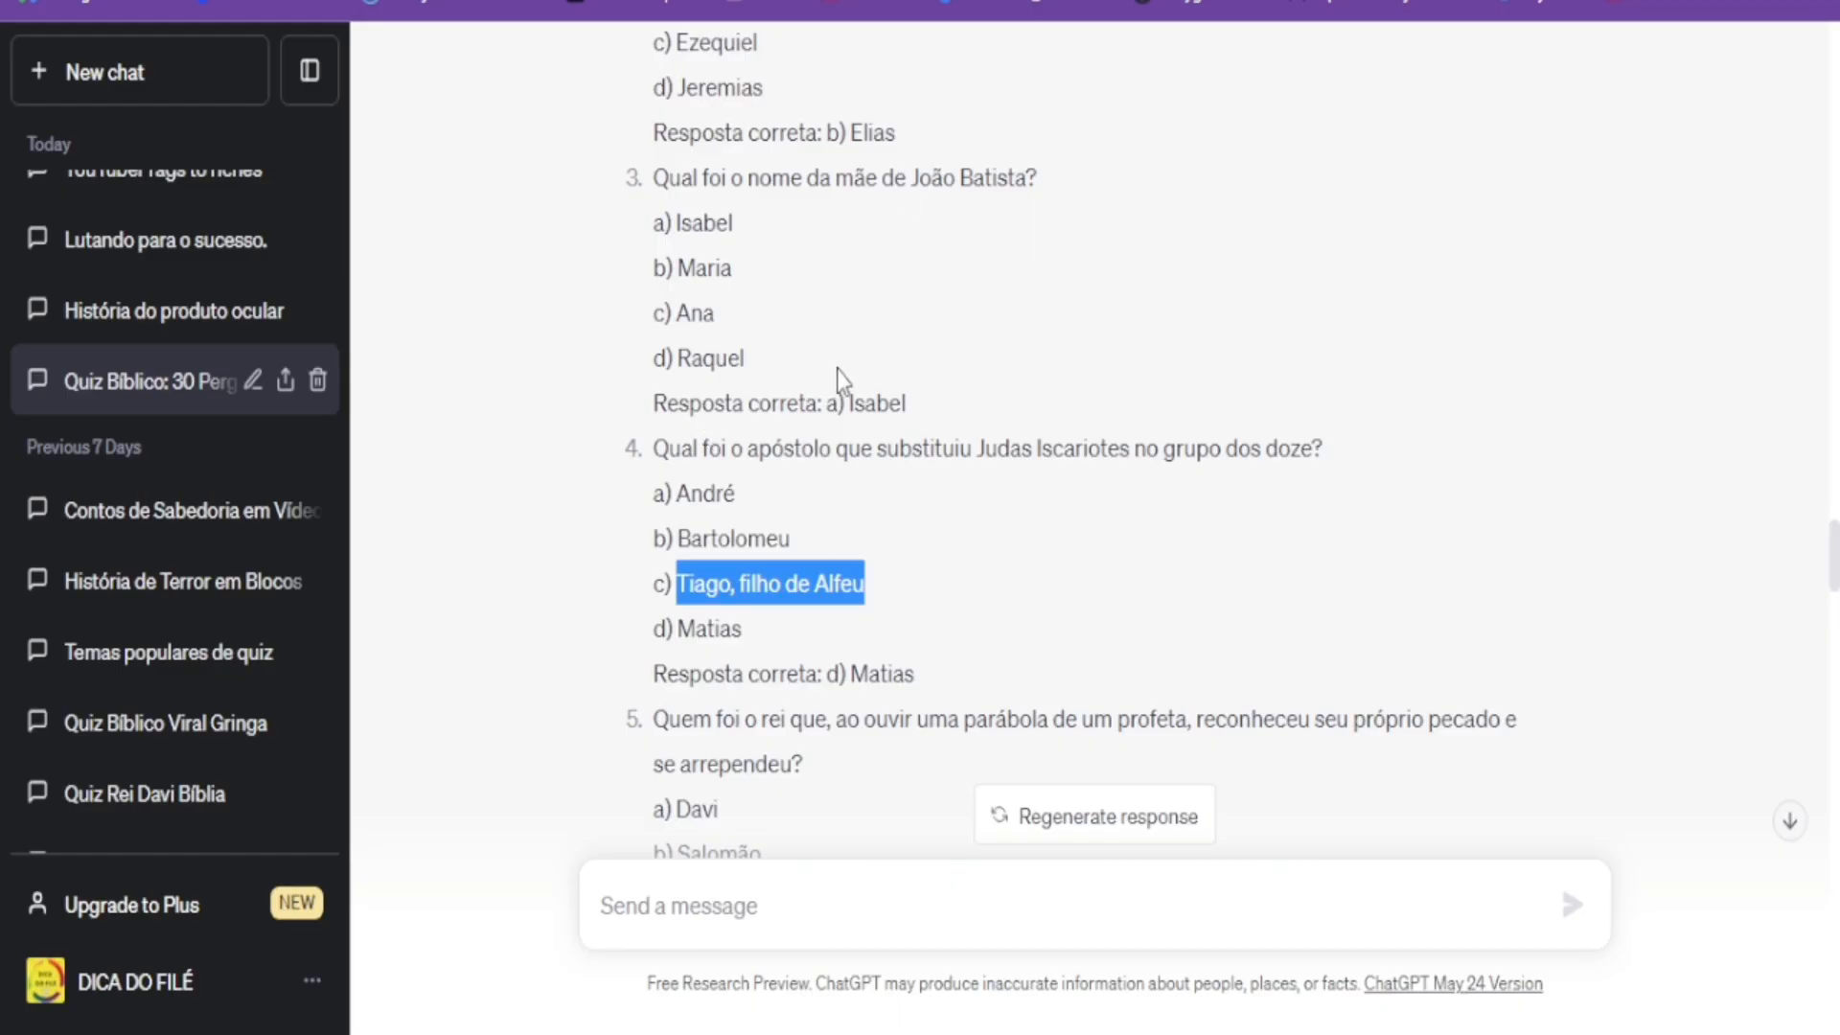
Copy "Qual foi o nome da mãe de João Batista?" from the ChatGPT quiz and replace the banner's title text in Canva with it.
drag(655, 179, 1046, 194)
key(ctrl+c)
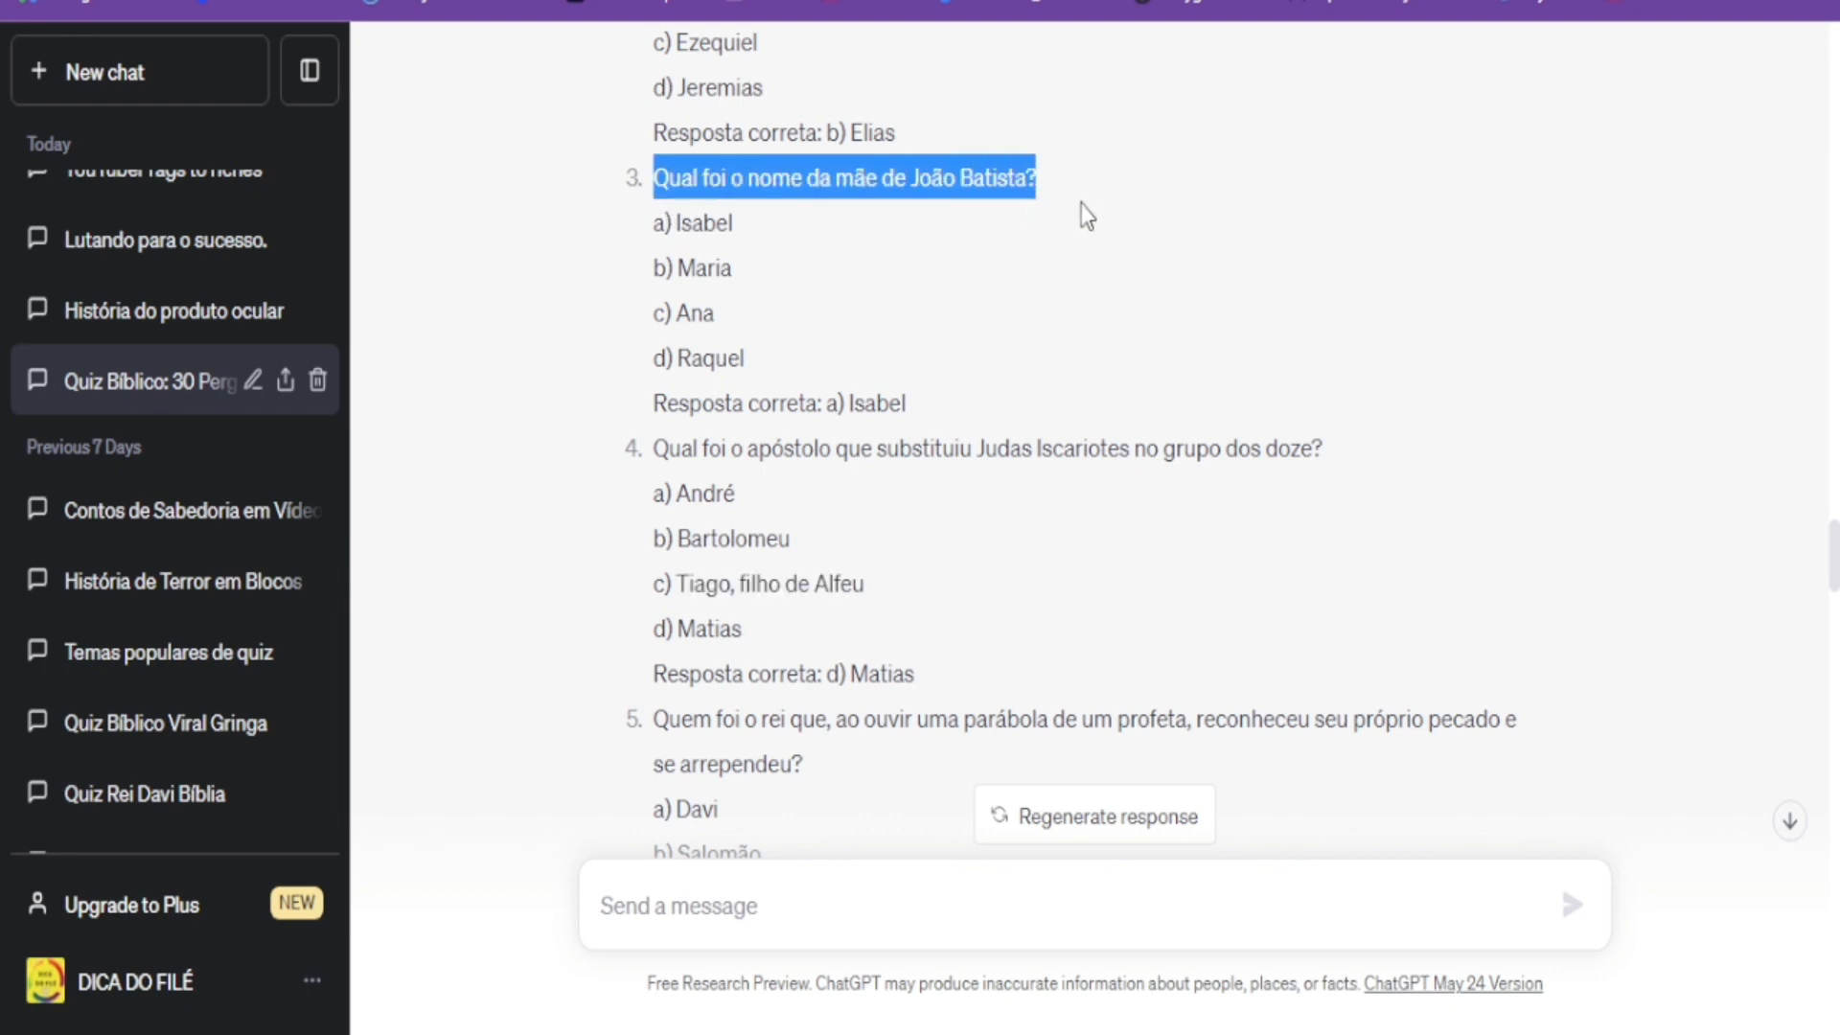
key(ctrl+Tab)
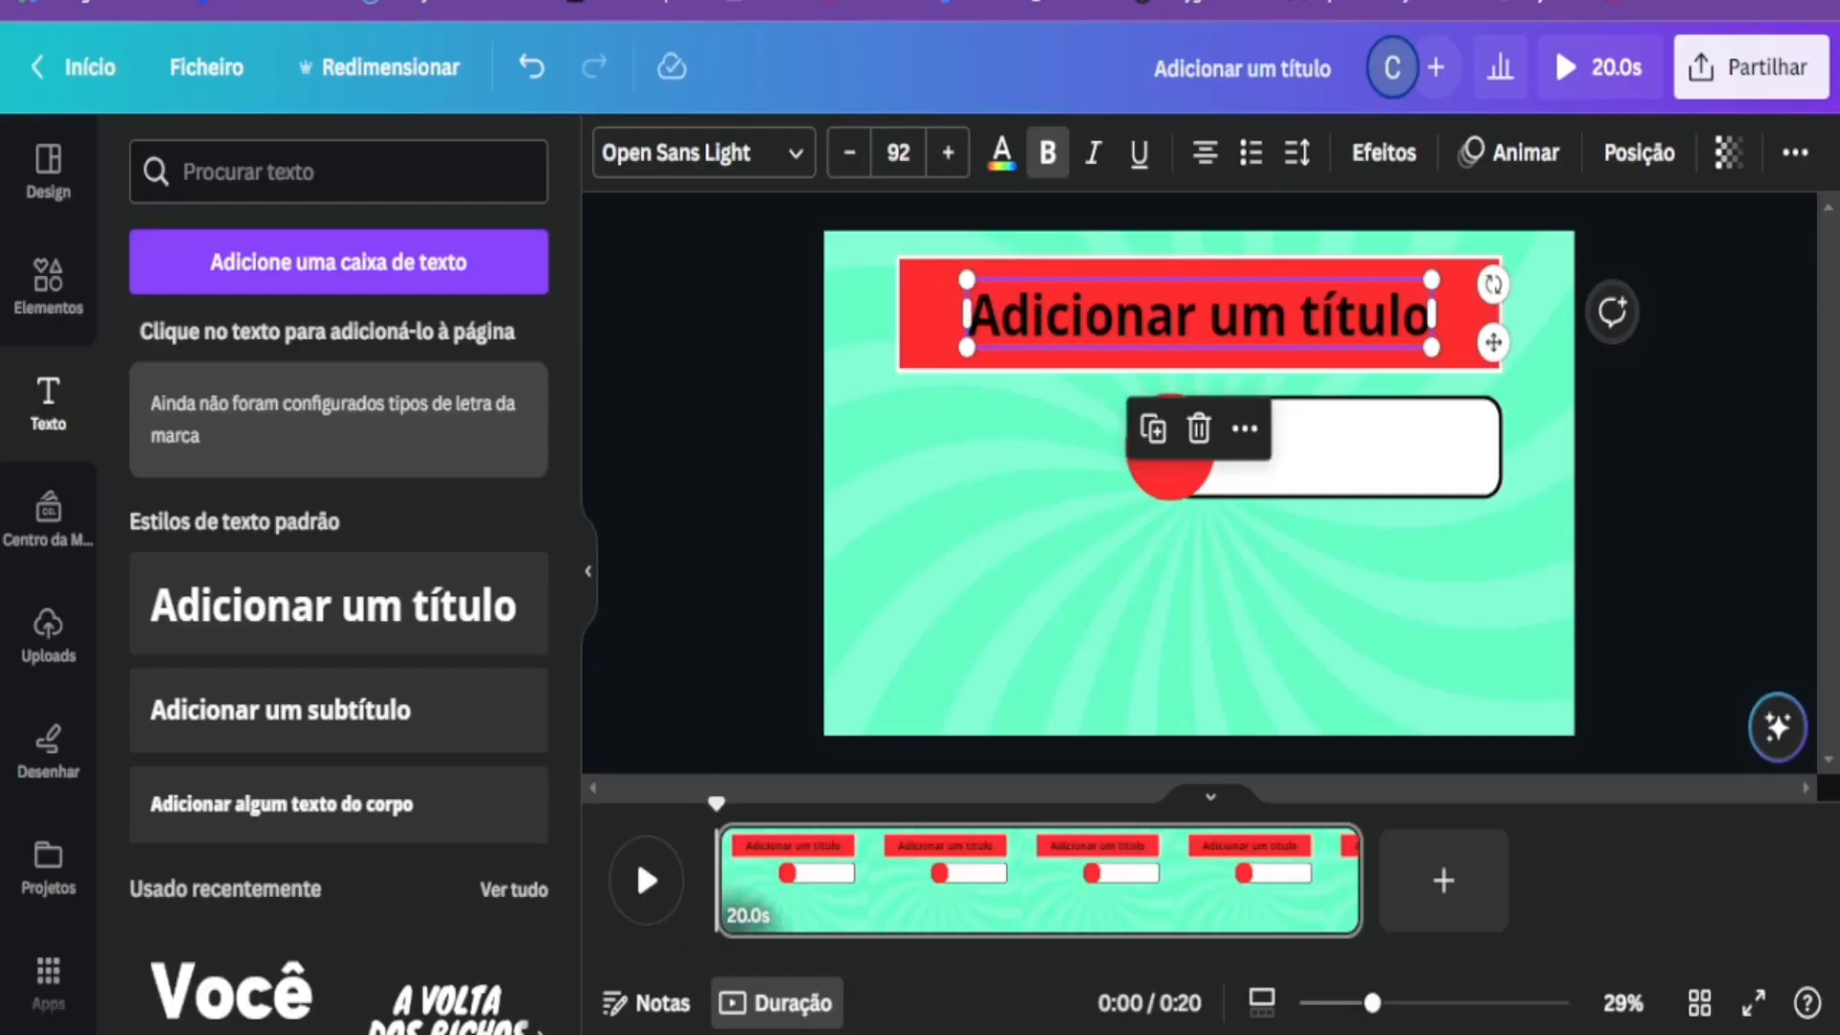
double_click(985, 326)
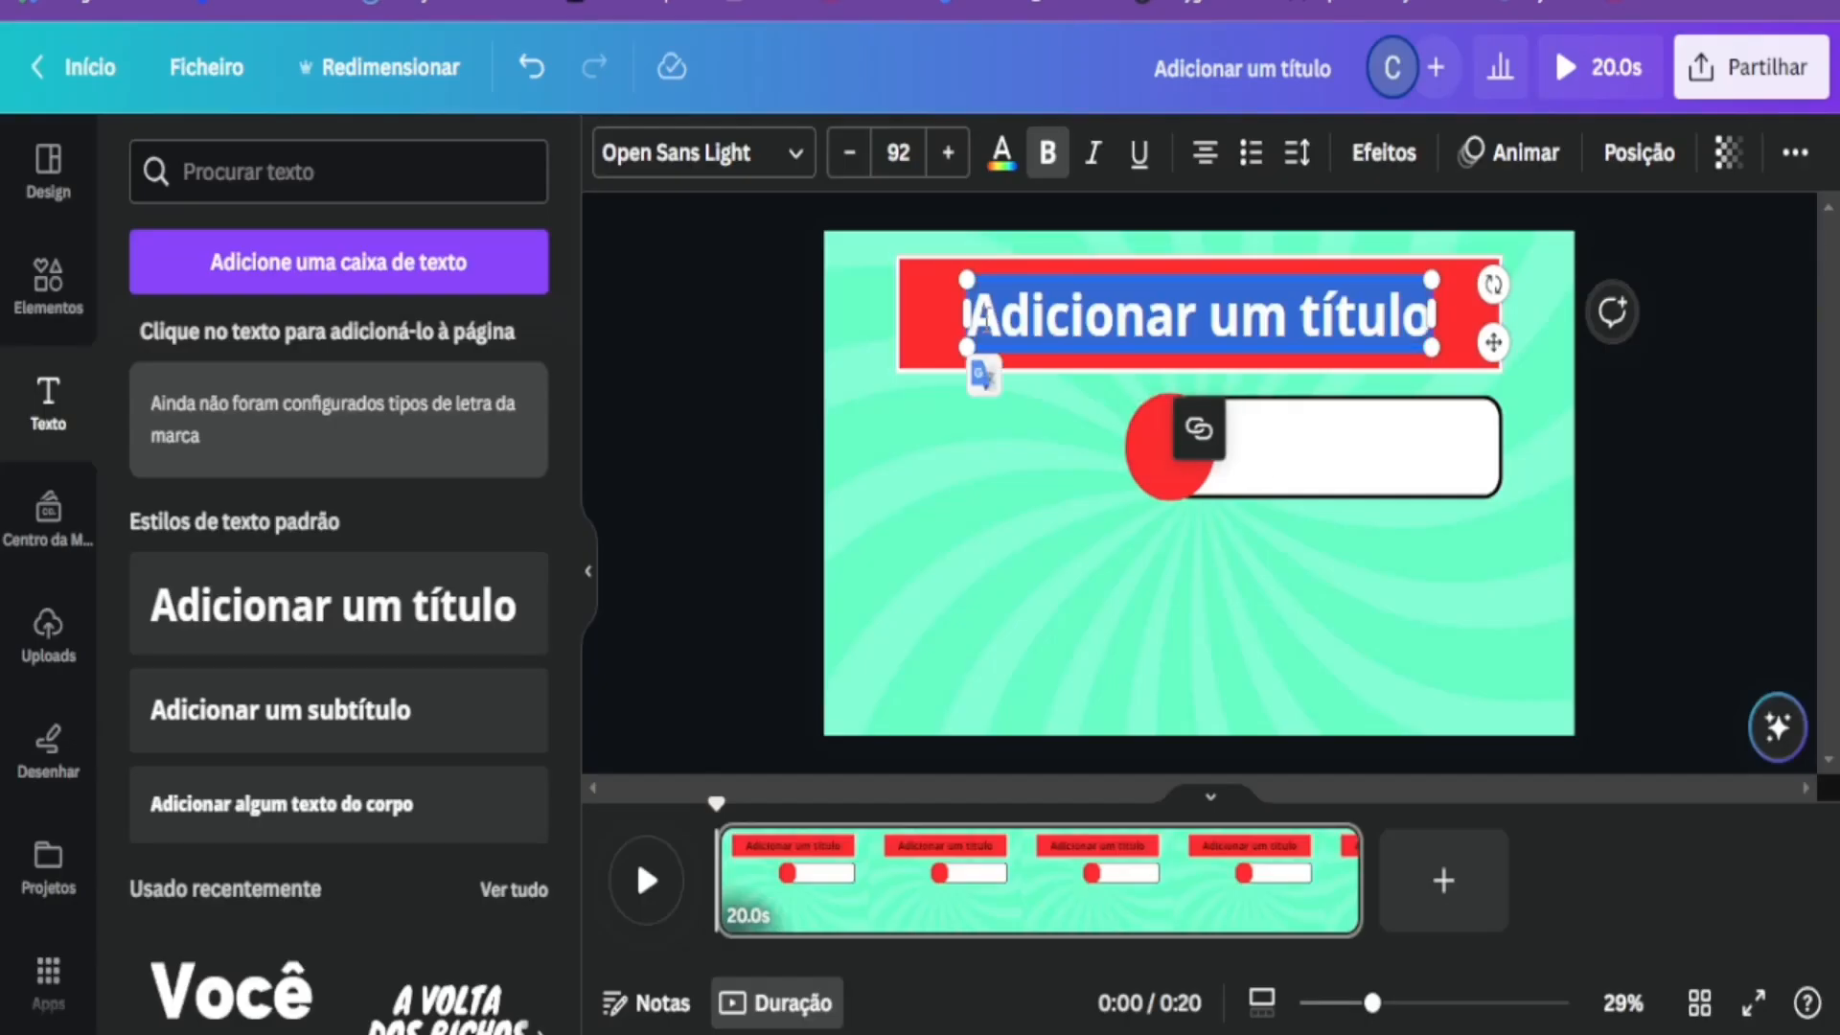
key(ctrl+v)
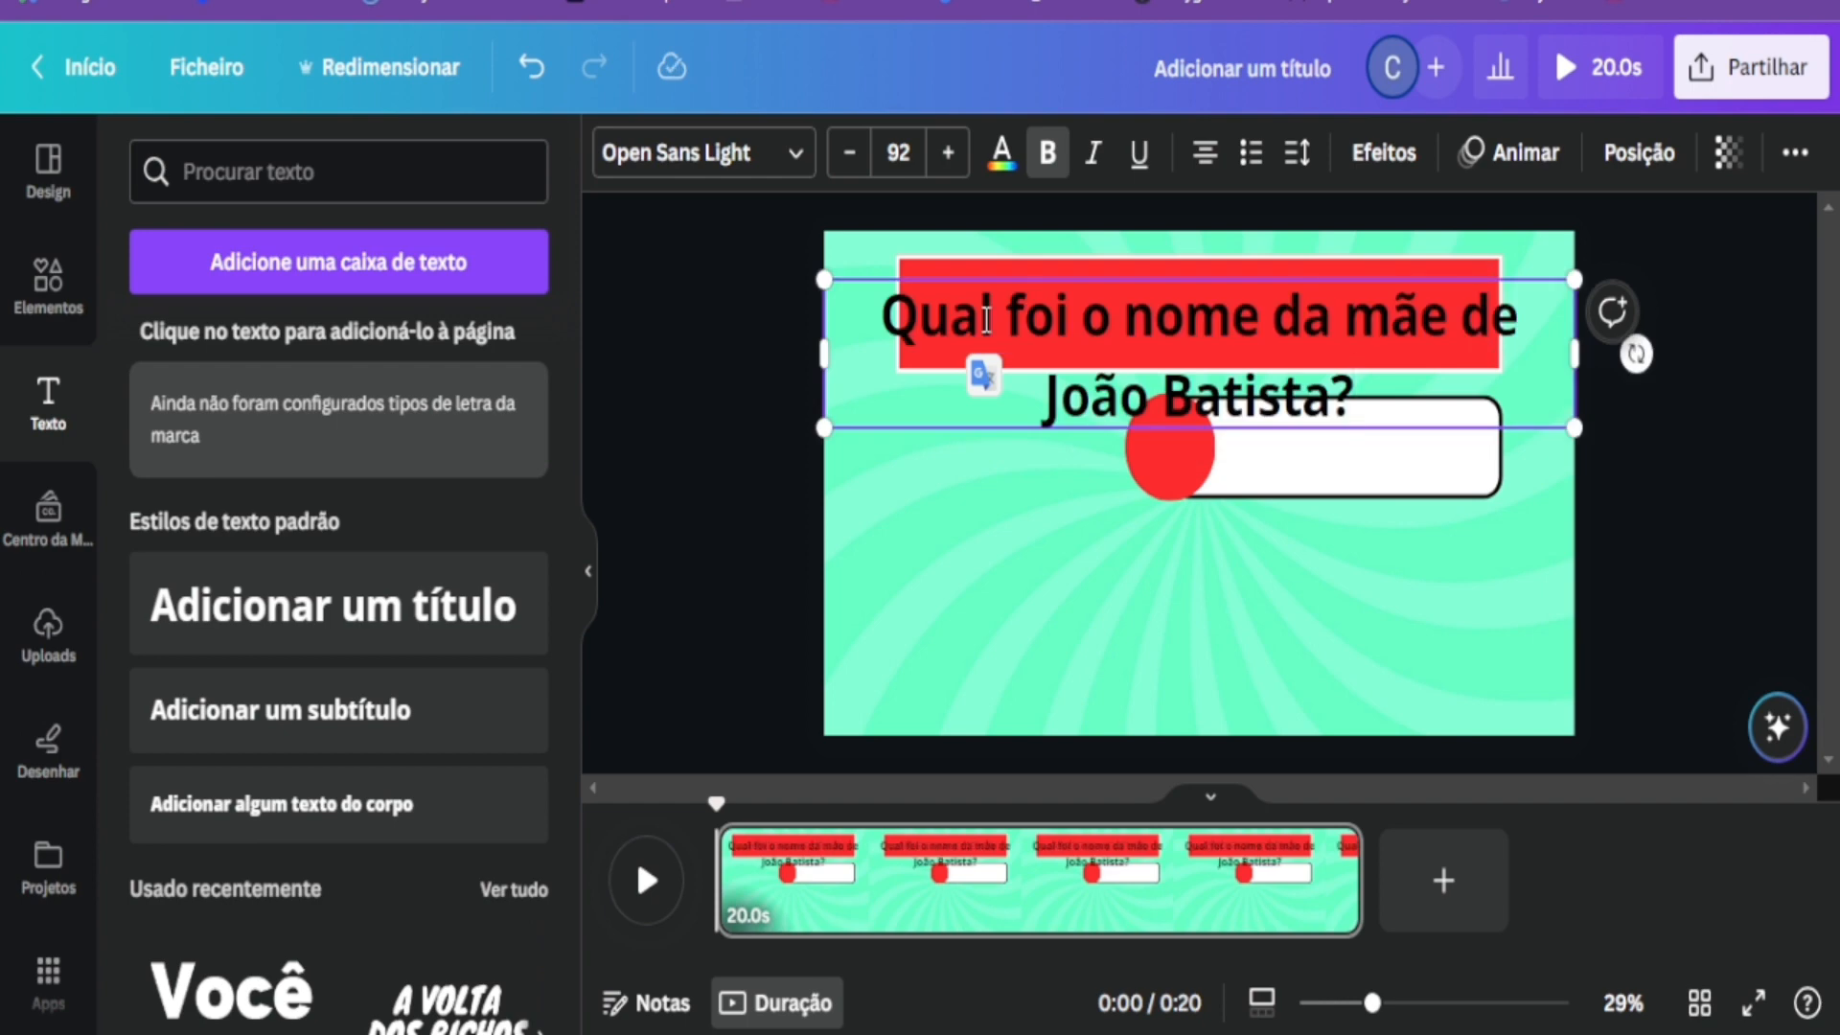
Reduce the question text's font size to 53 so it fits on one line within the red banner.
click(848, 165)
click(848, 165)
click(848, 164)
click(849, 165)
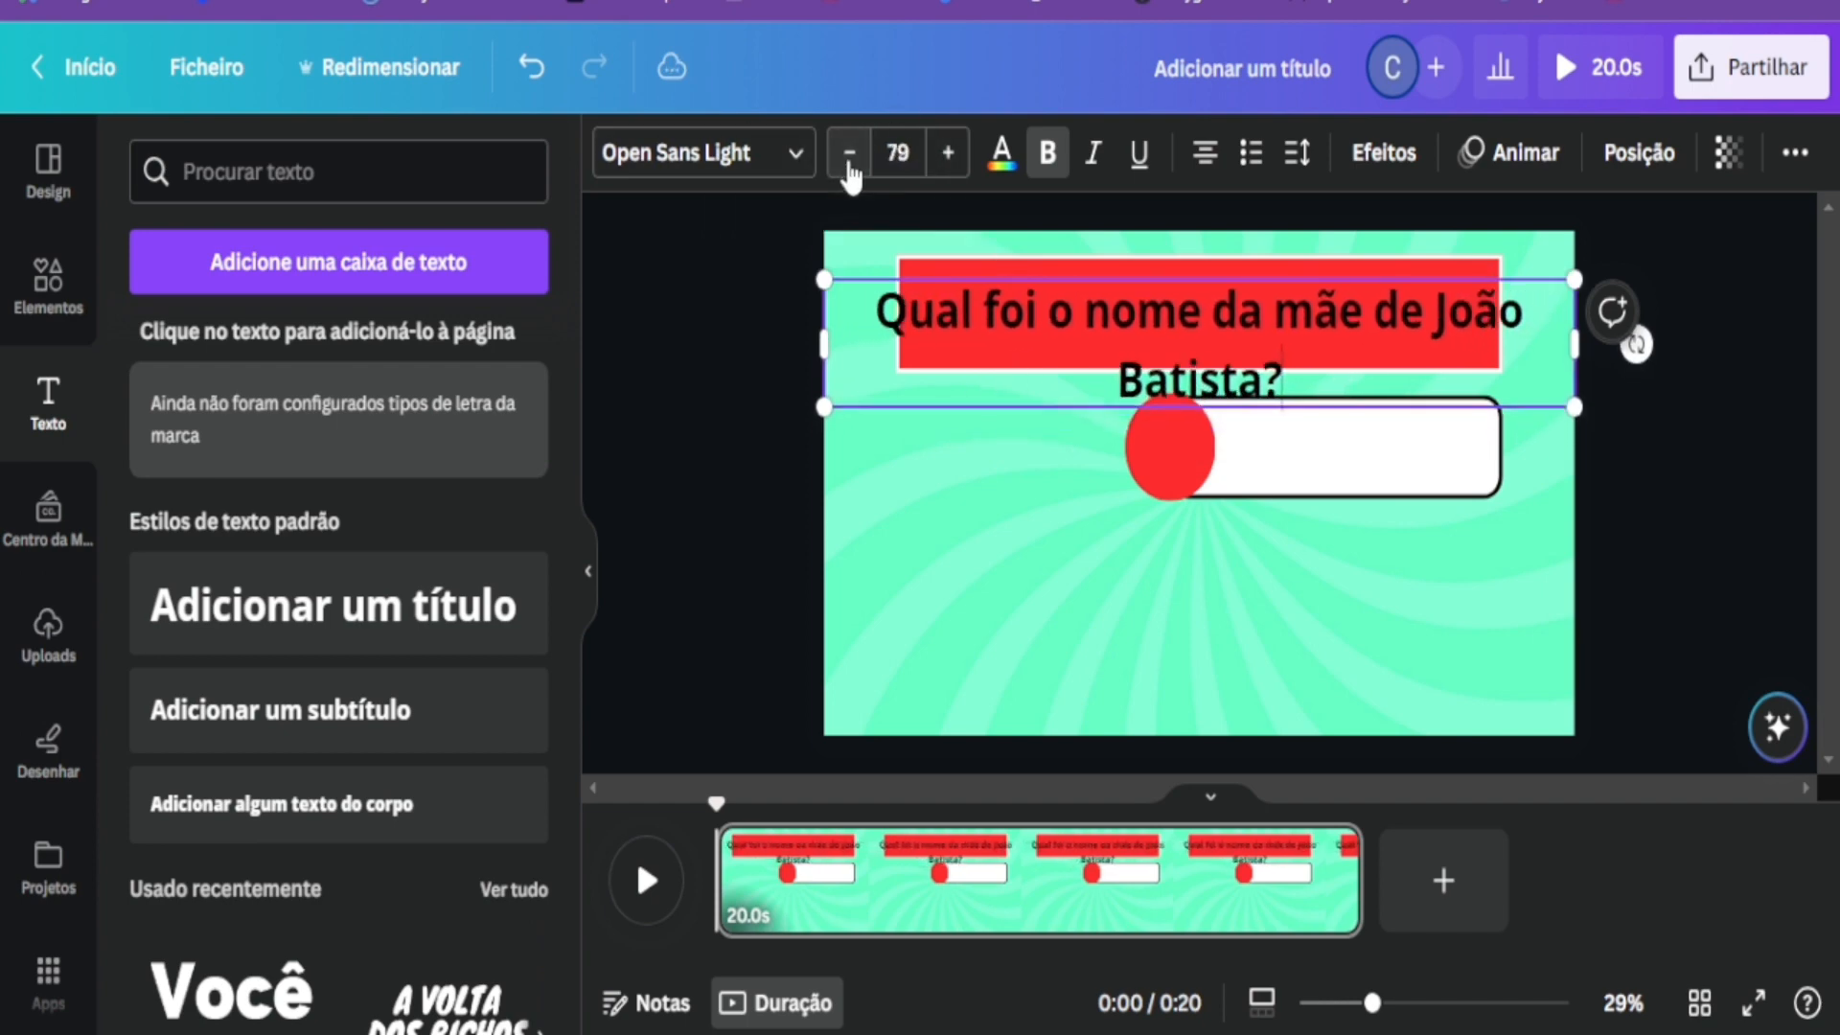
click(849, 154)
click(848, 154)
click(848, 154)
click(848, 154)
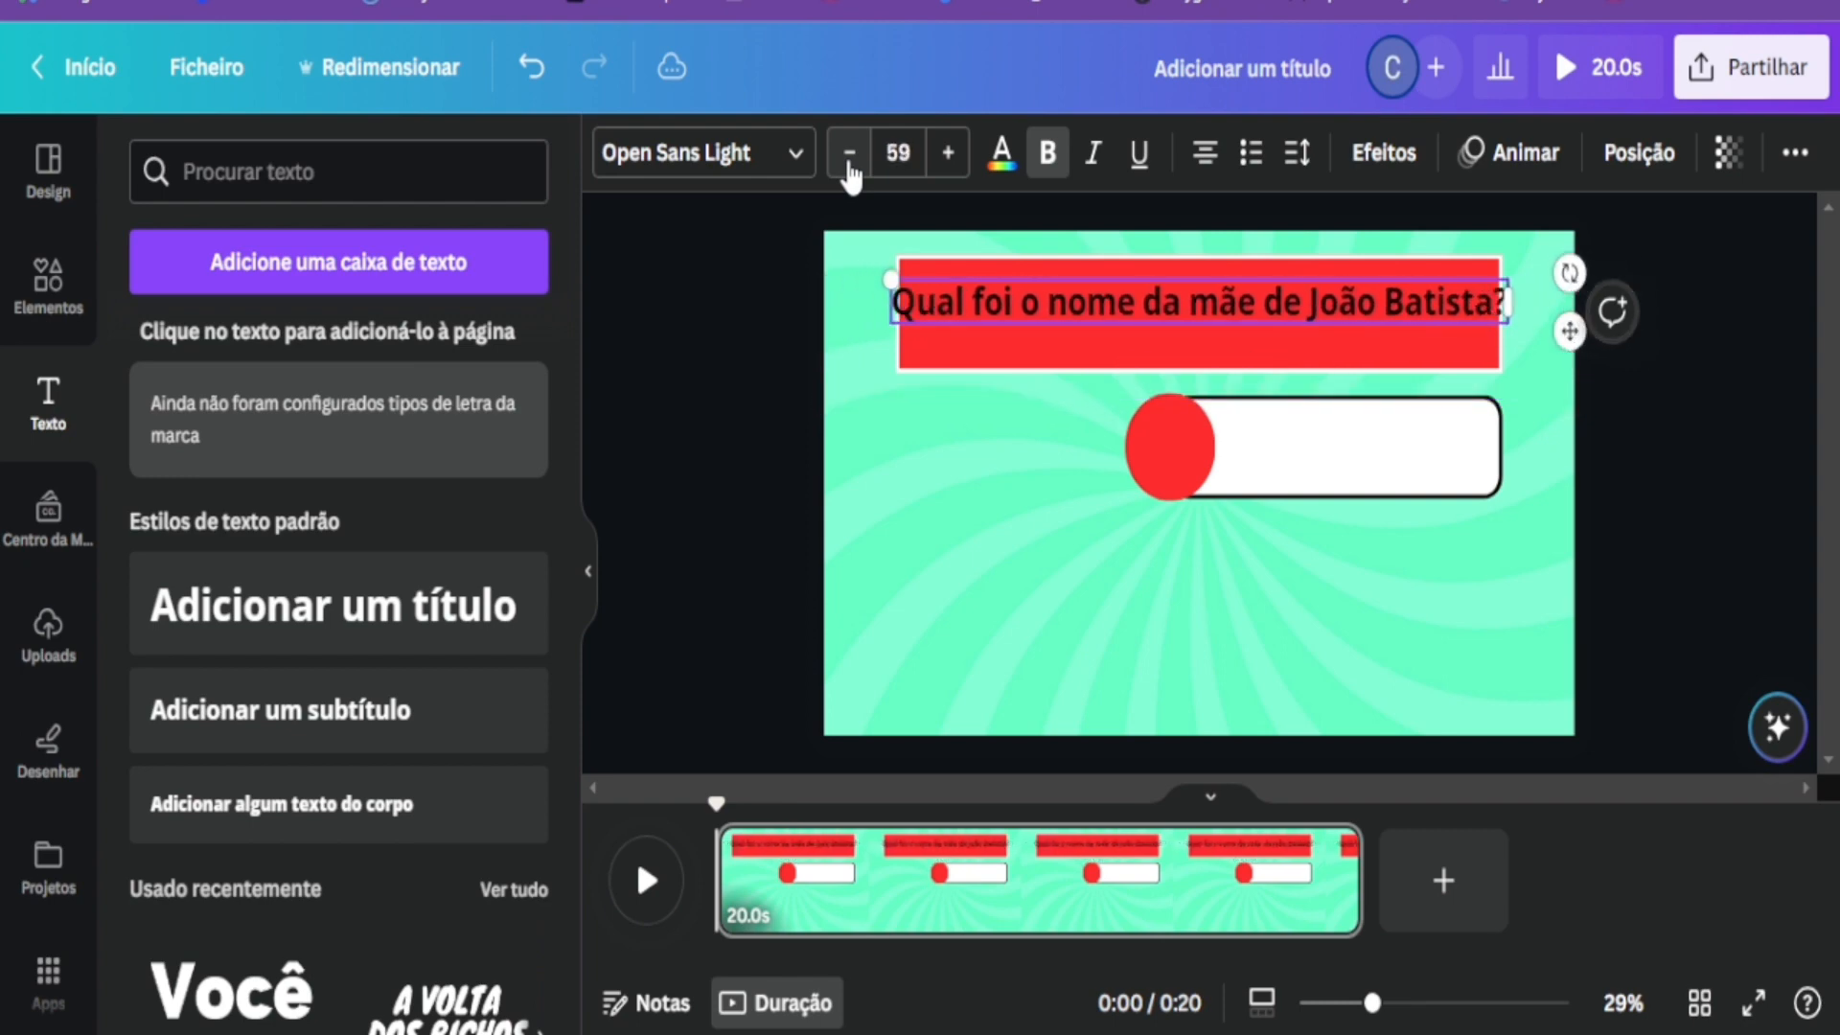
click(848, 164)
click(848, 164)
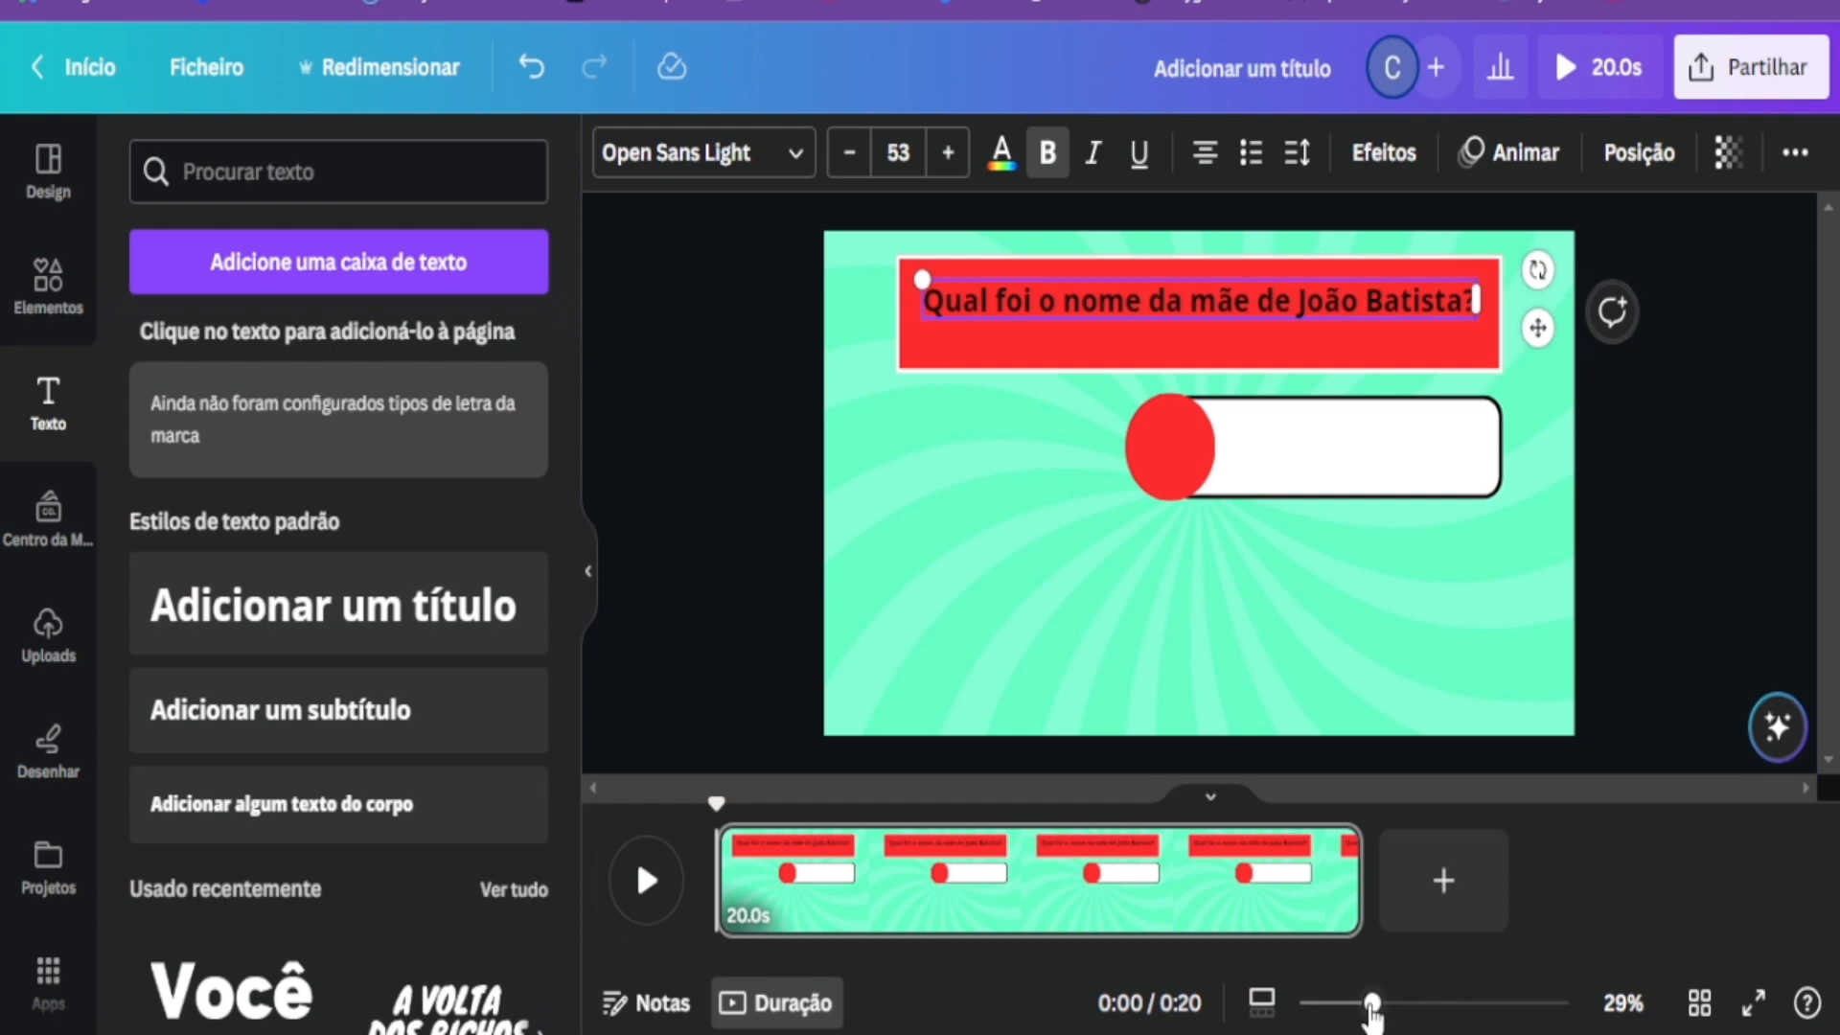
Move the question text slightly down to center it vertically in the red banner.
drag(1373, 1003, 1352, 1005)
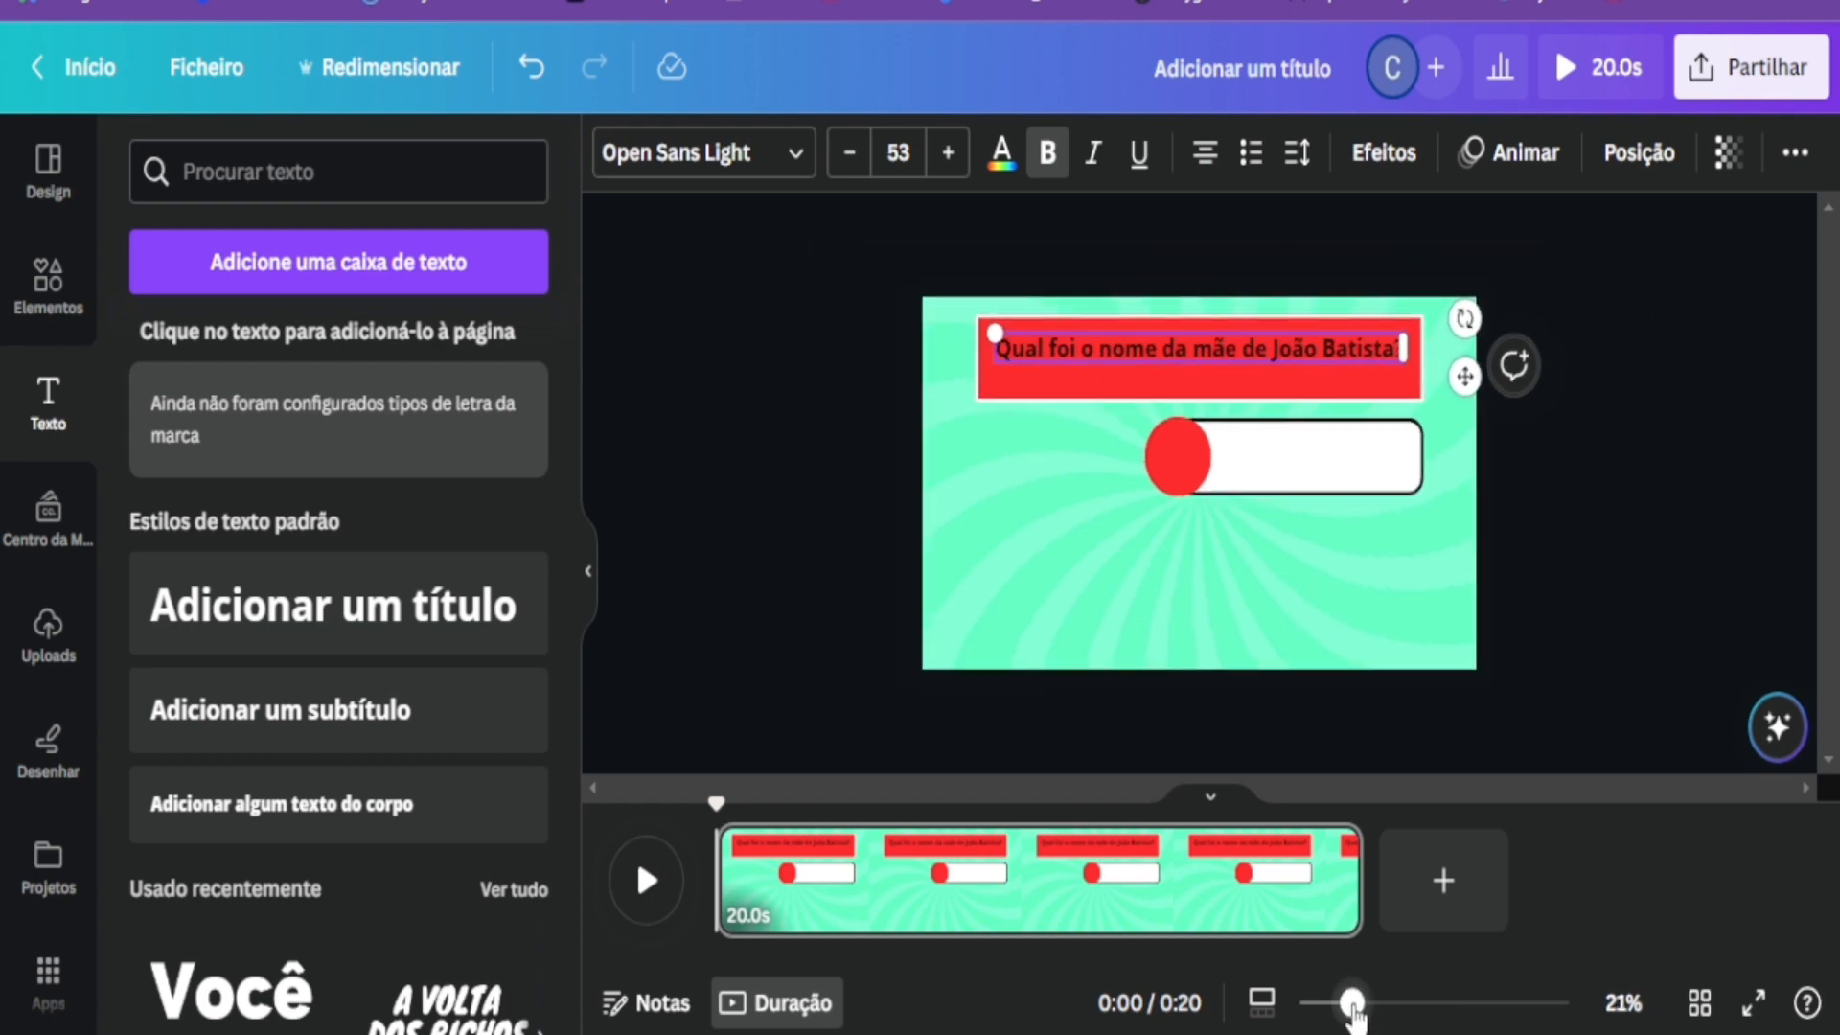
drag(1352, 1003, 1370, 1004)
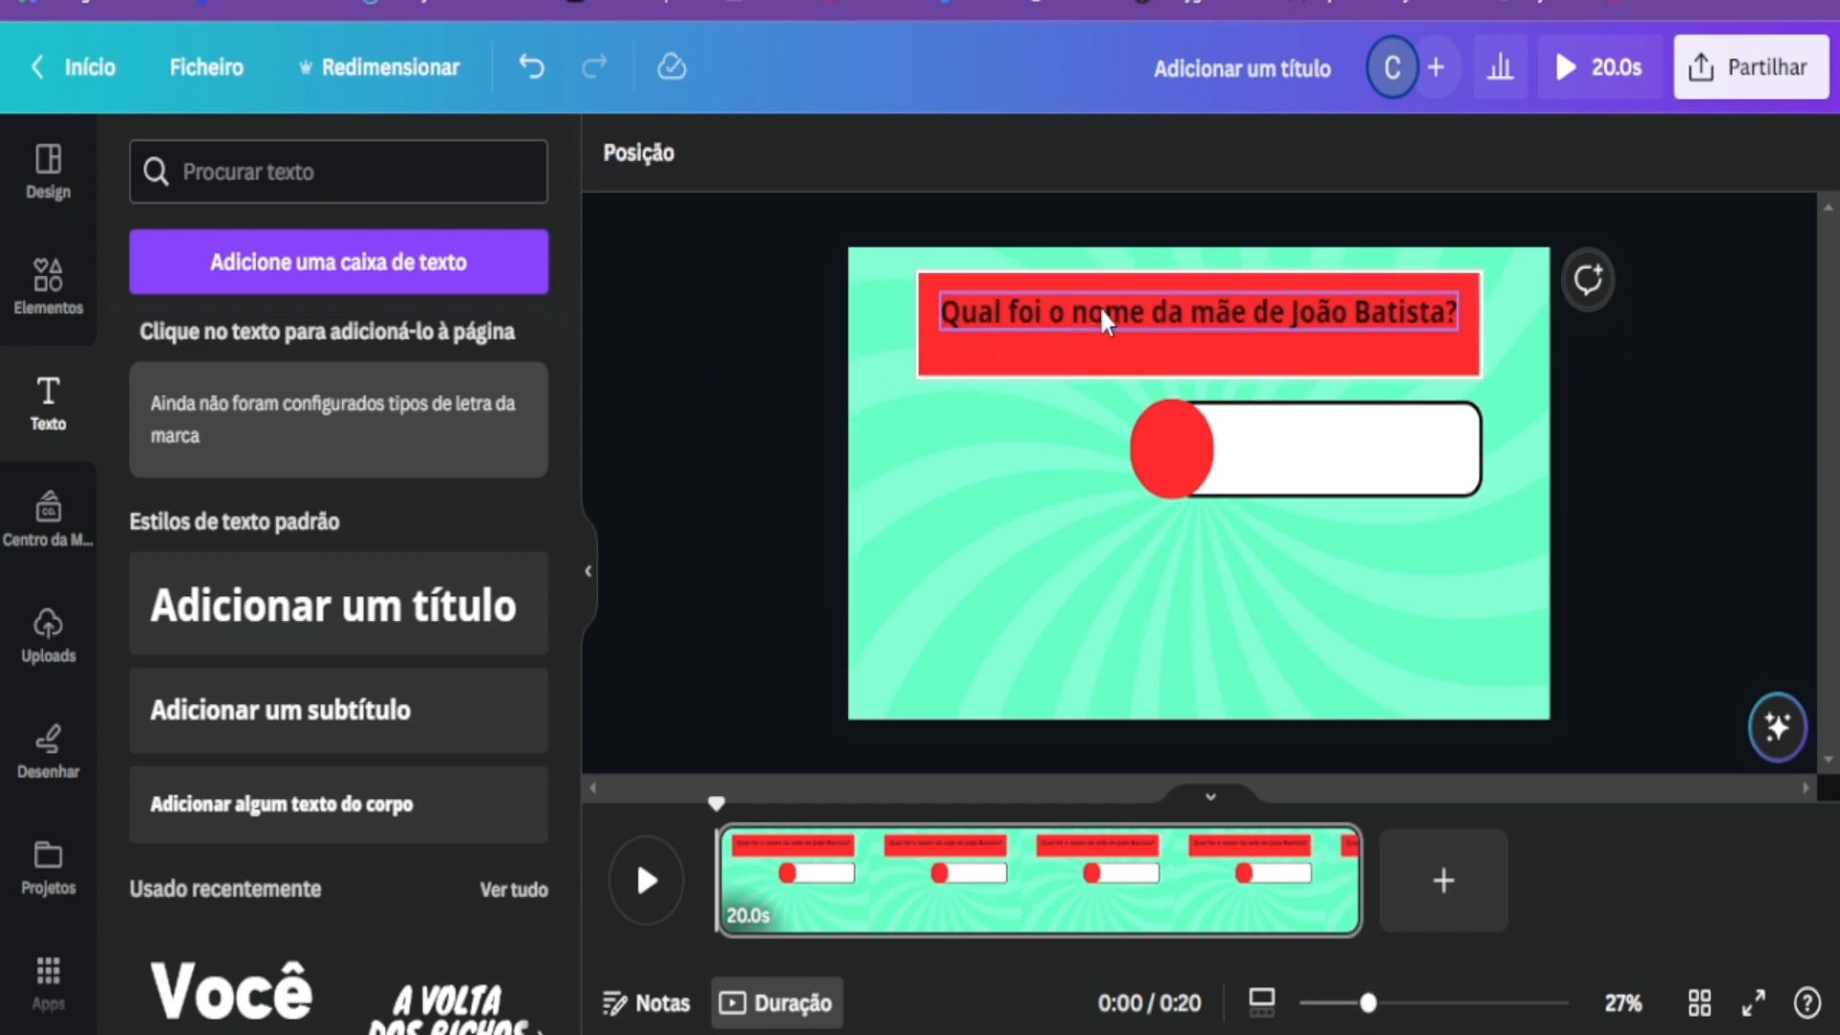
drag(1101, 307, 1101, 319)
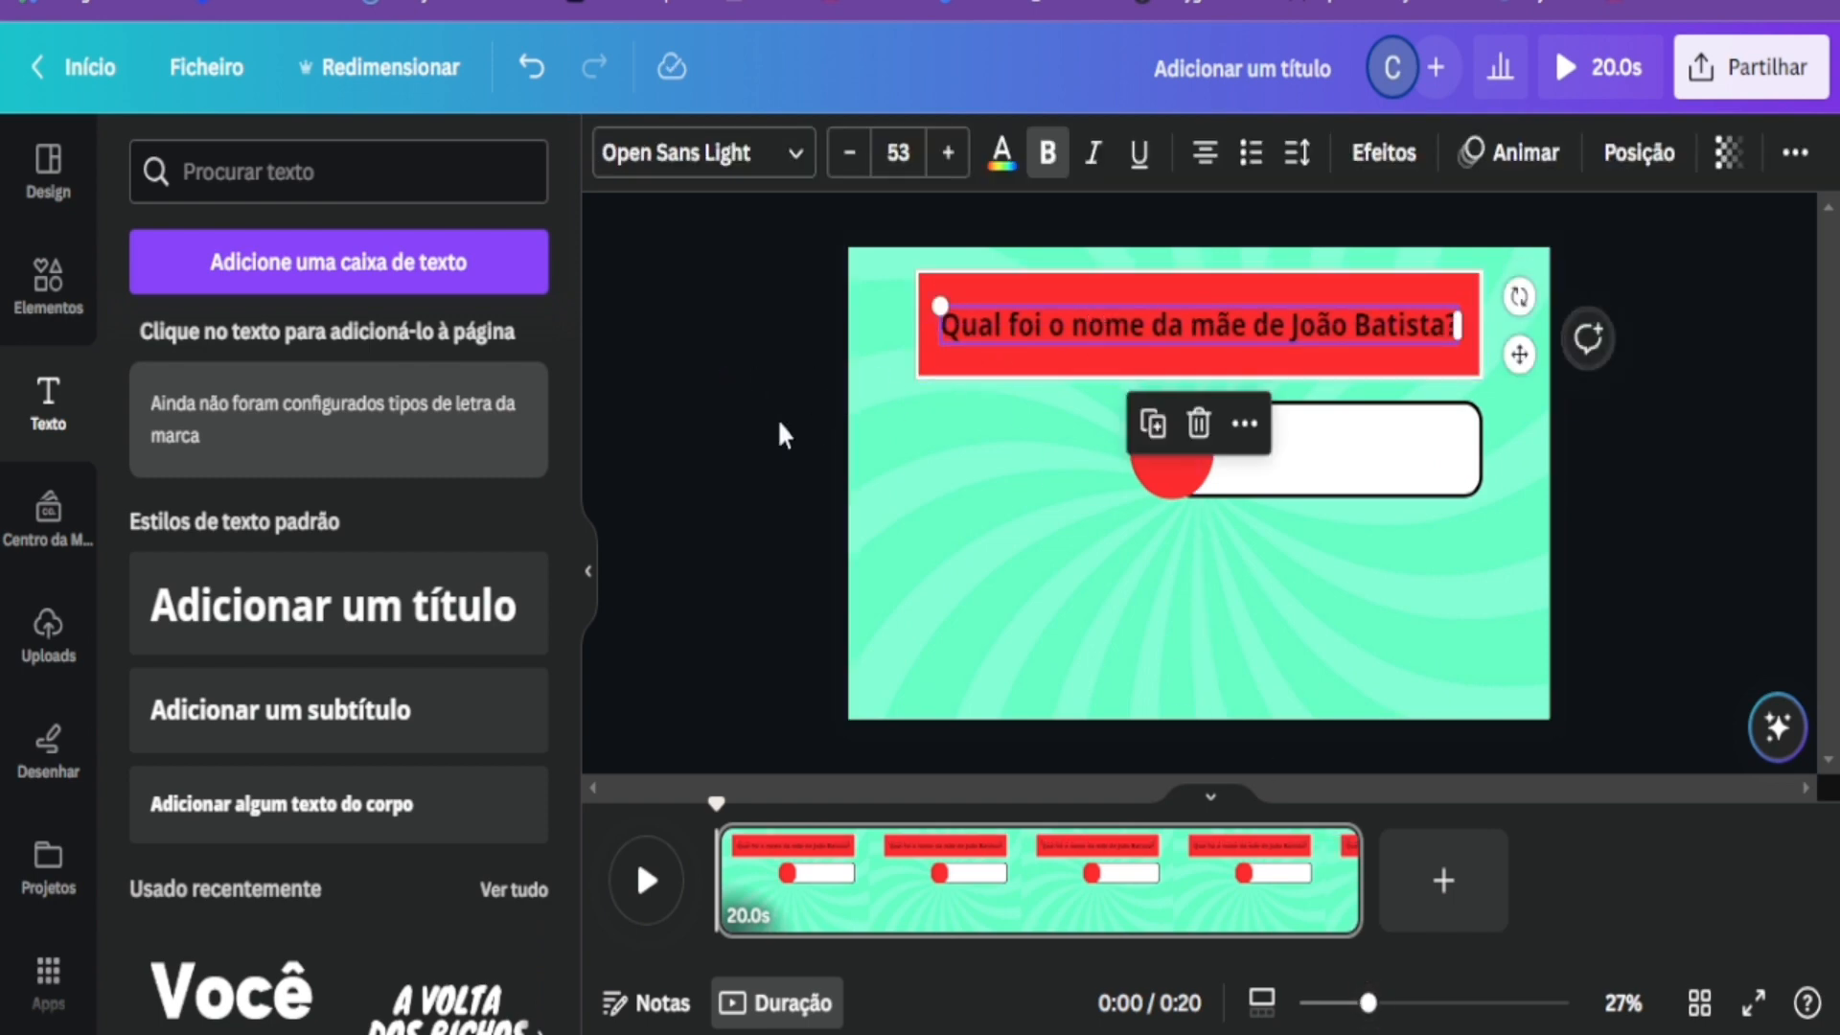
click(757, 441)
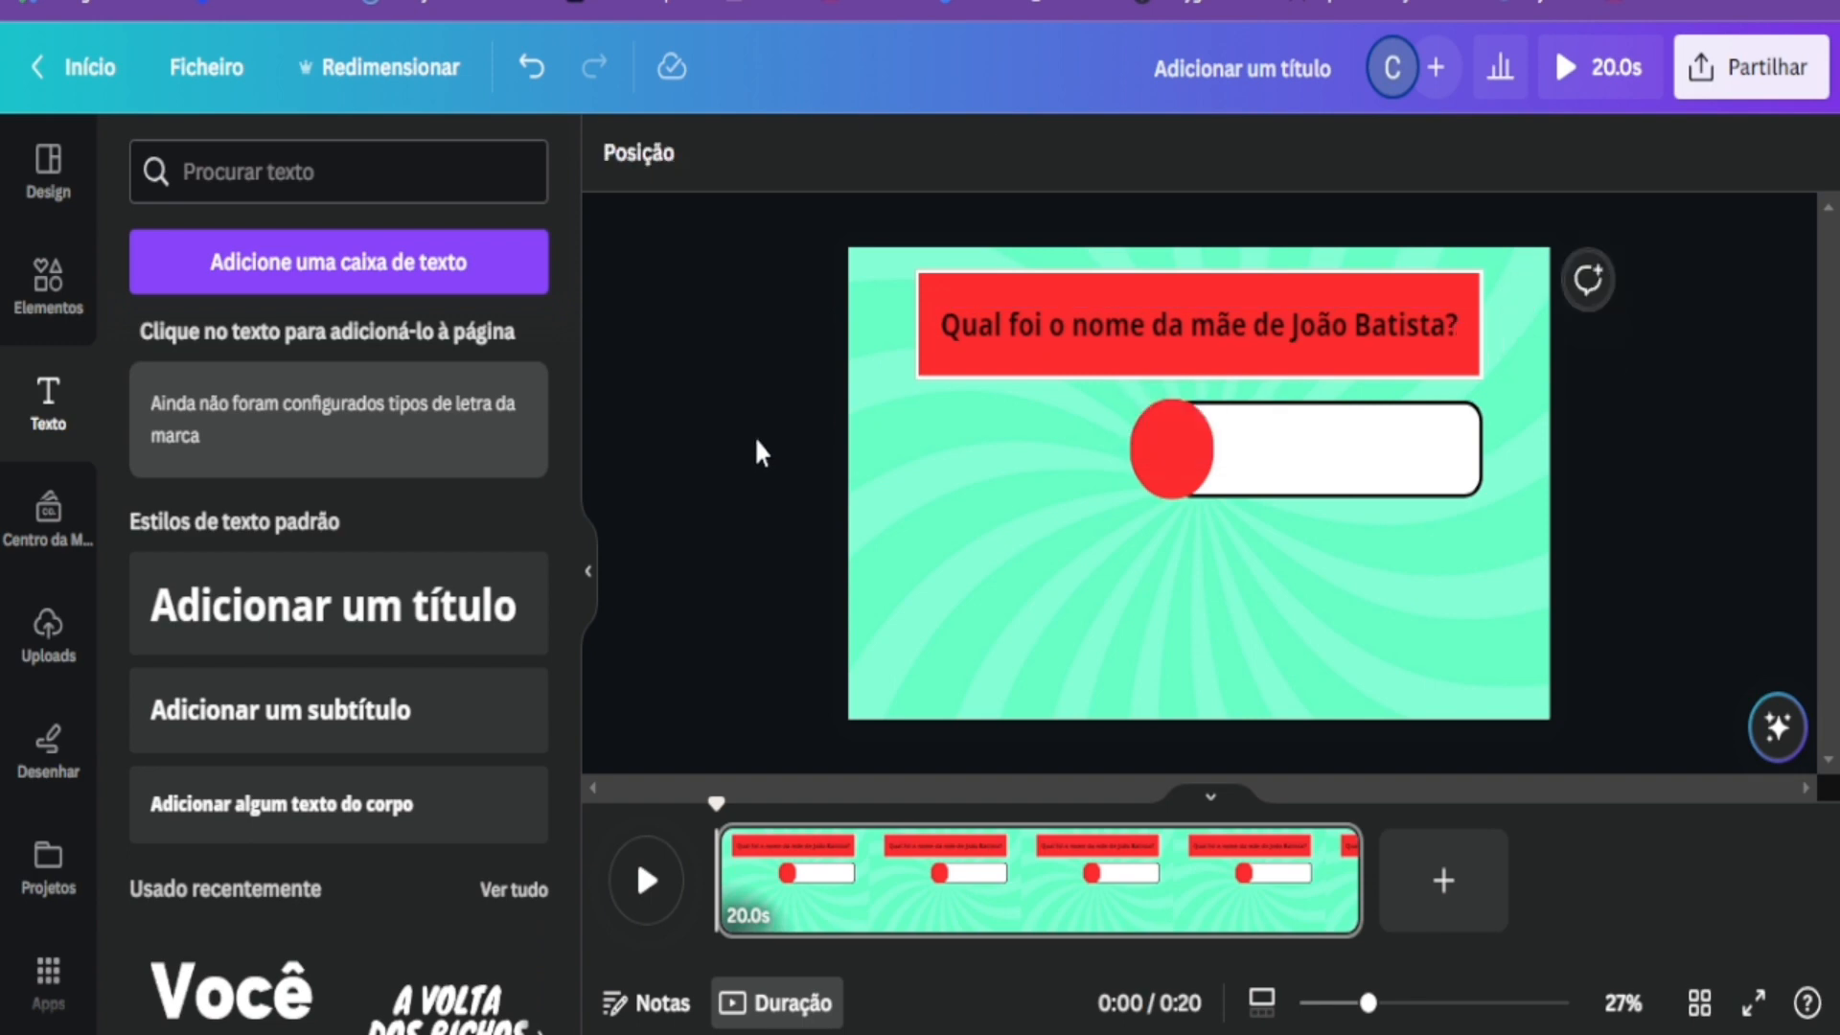
Duplicate the question text, move the copy down onto the answer row and replace its wording with "A".
right_click(1152, 315)
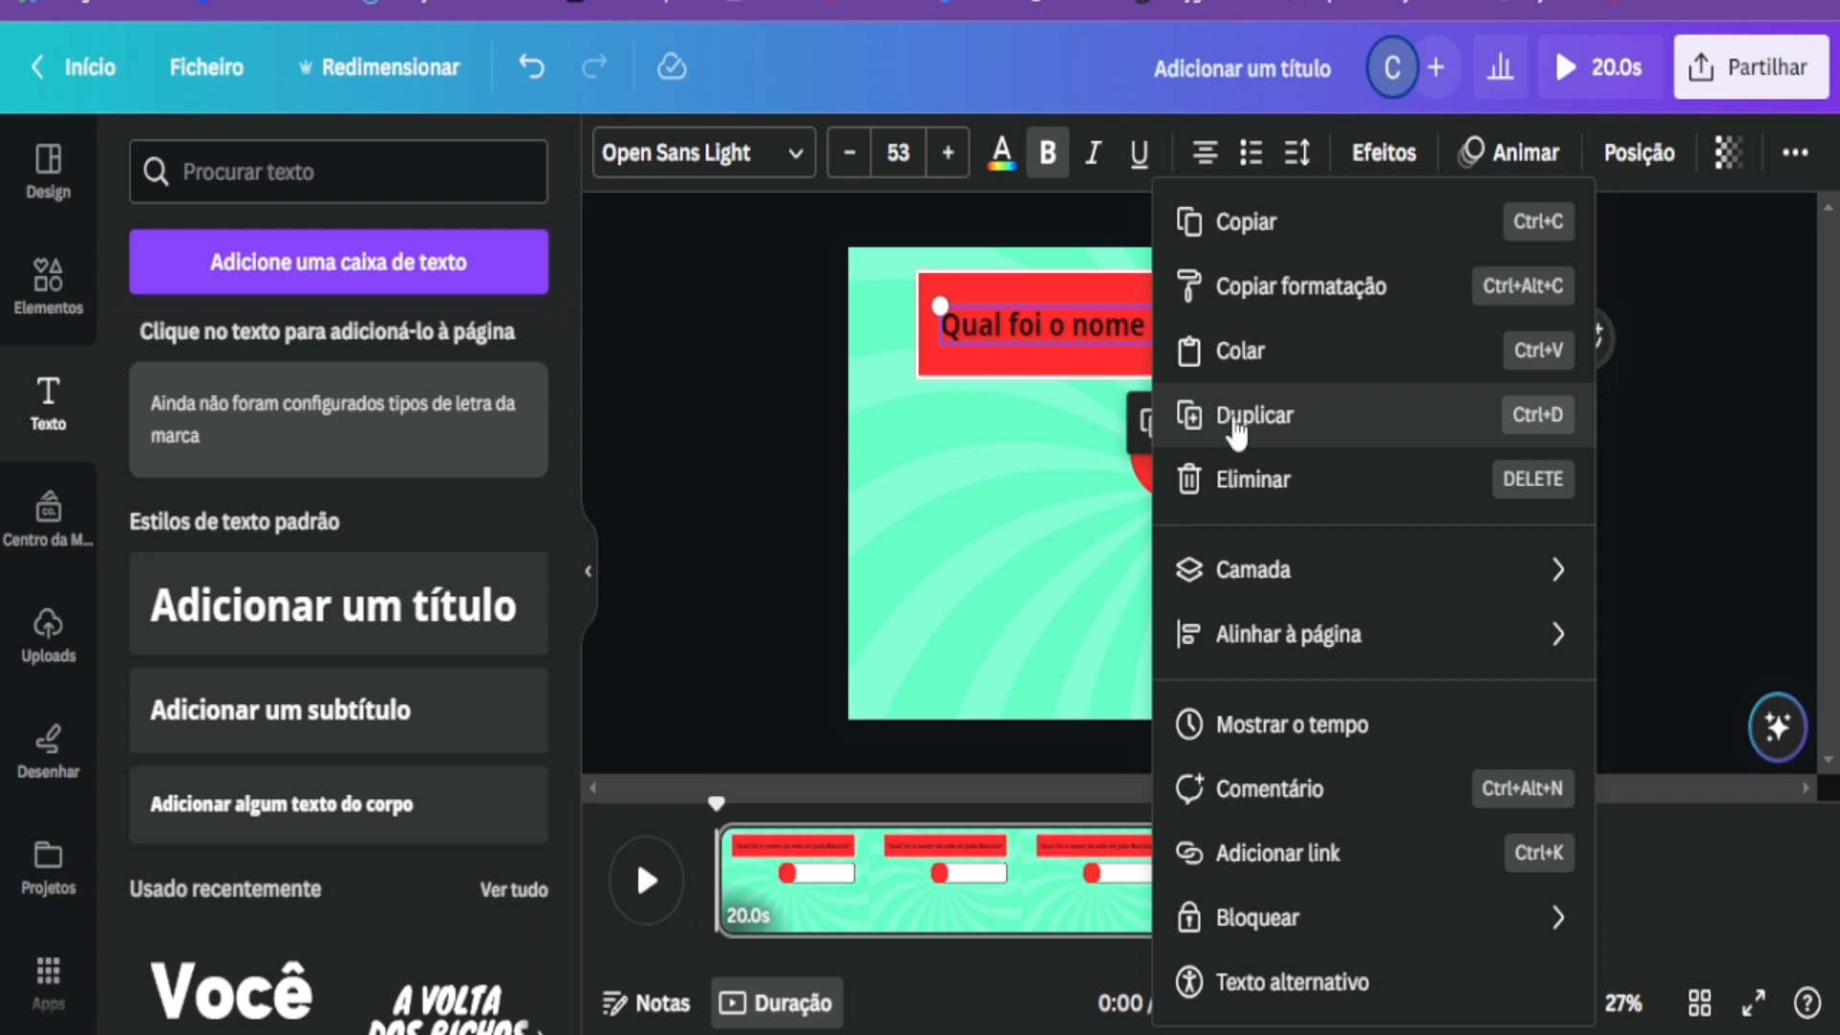
click(1236, 426)
drag(1169, 328, 1167, 441)
double_click(1141, 441)
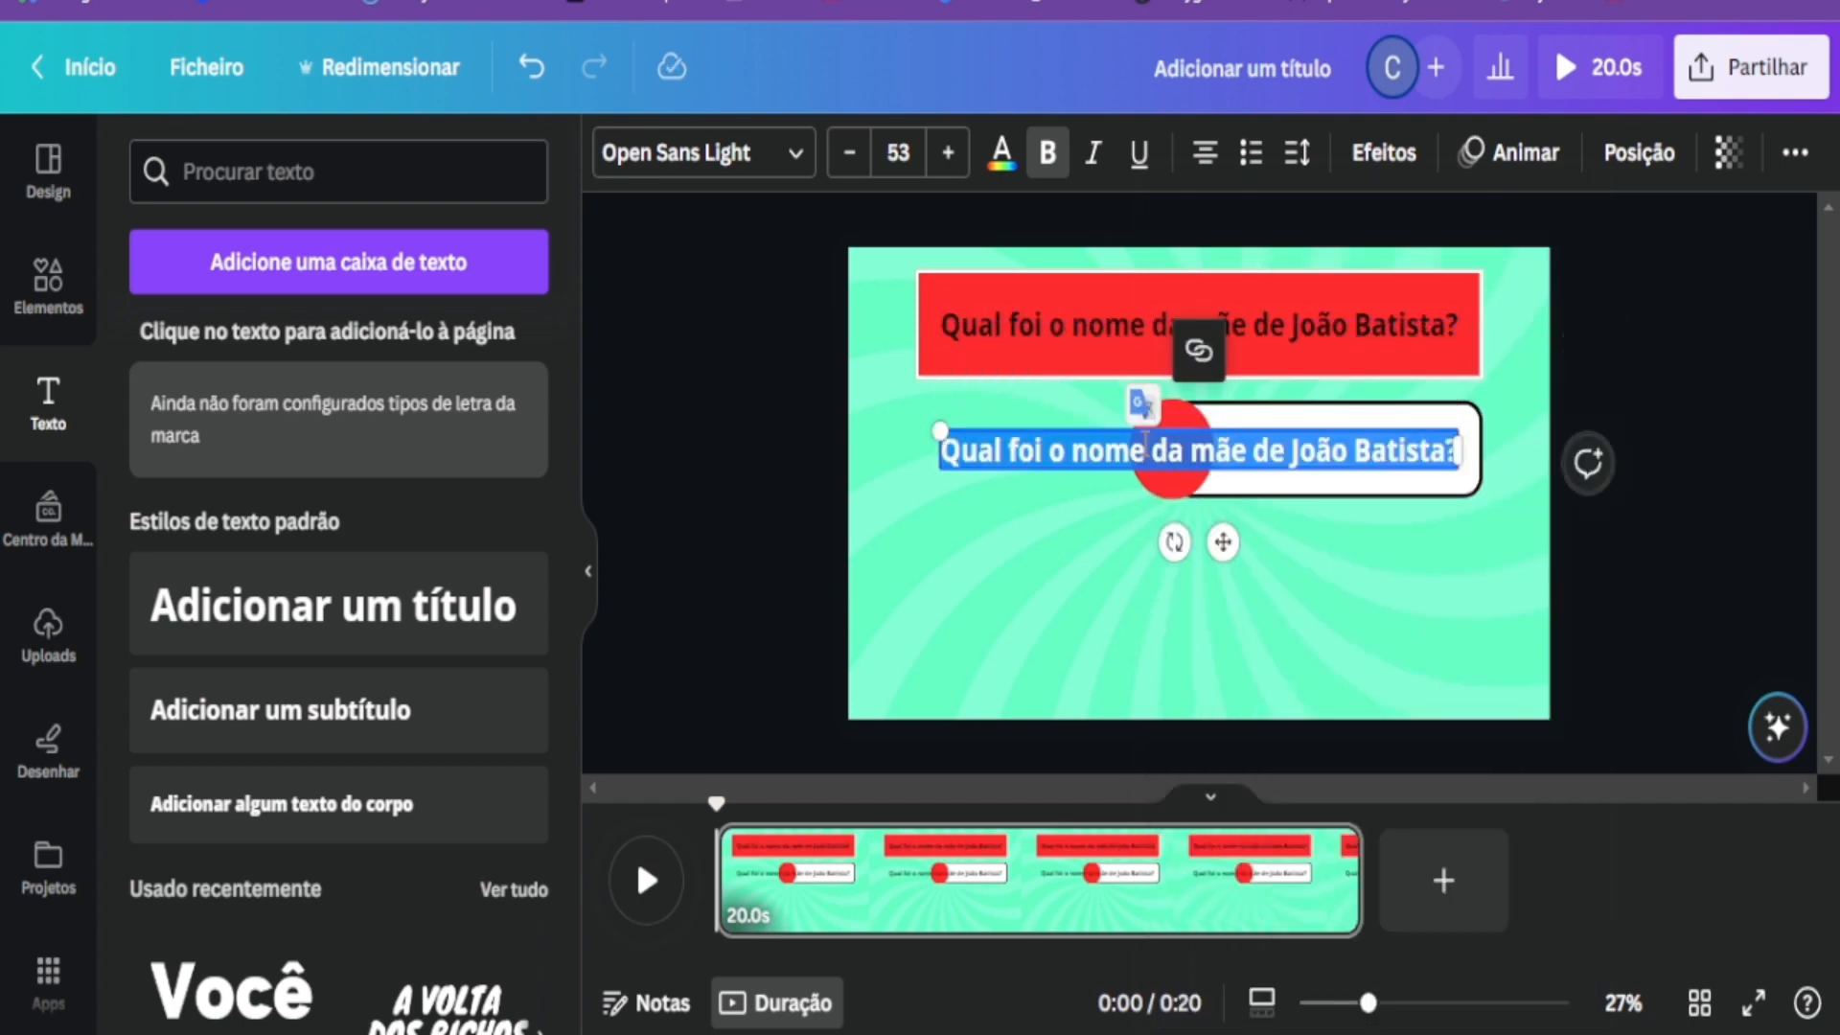
text(a)
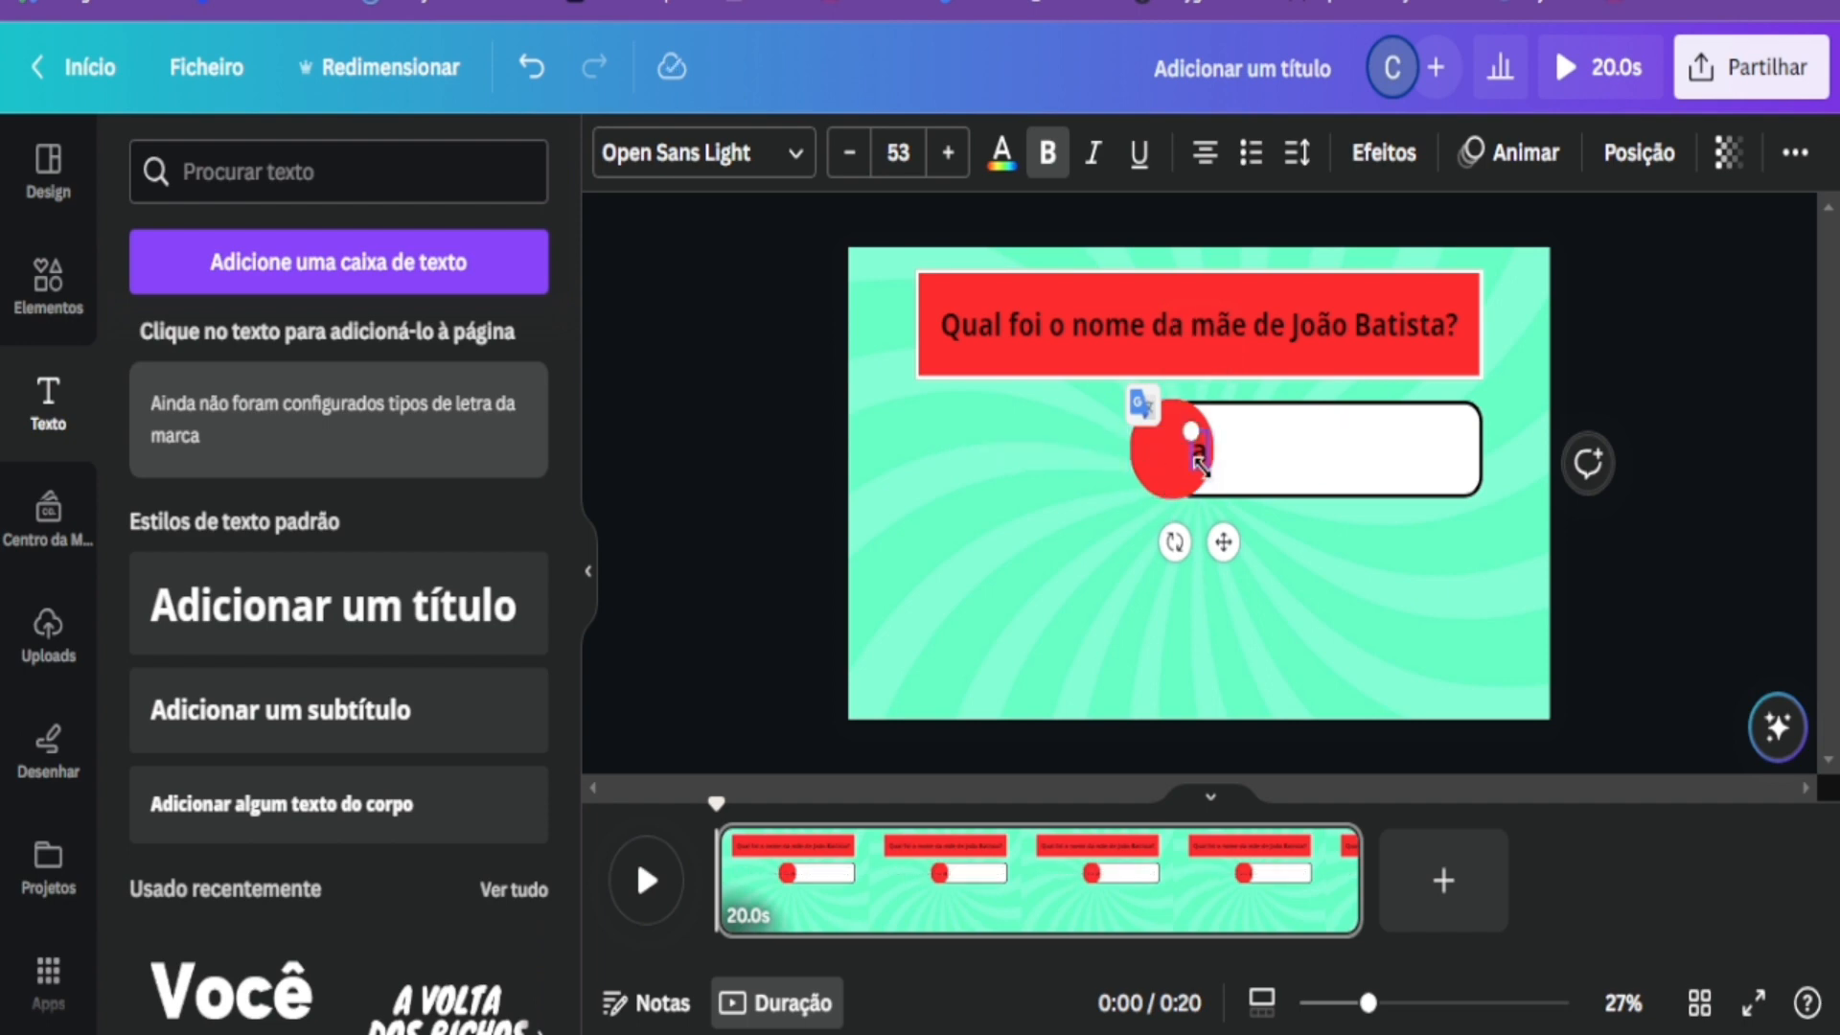
key(BackSpace)
text(A)
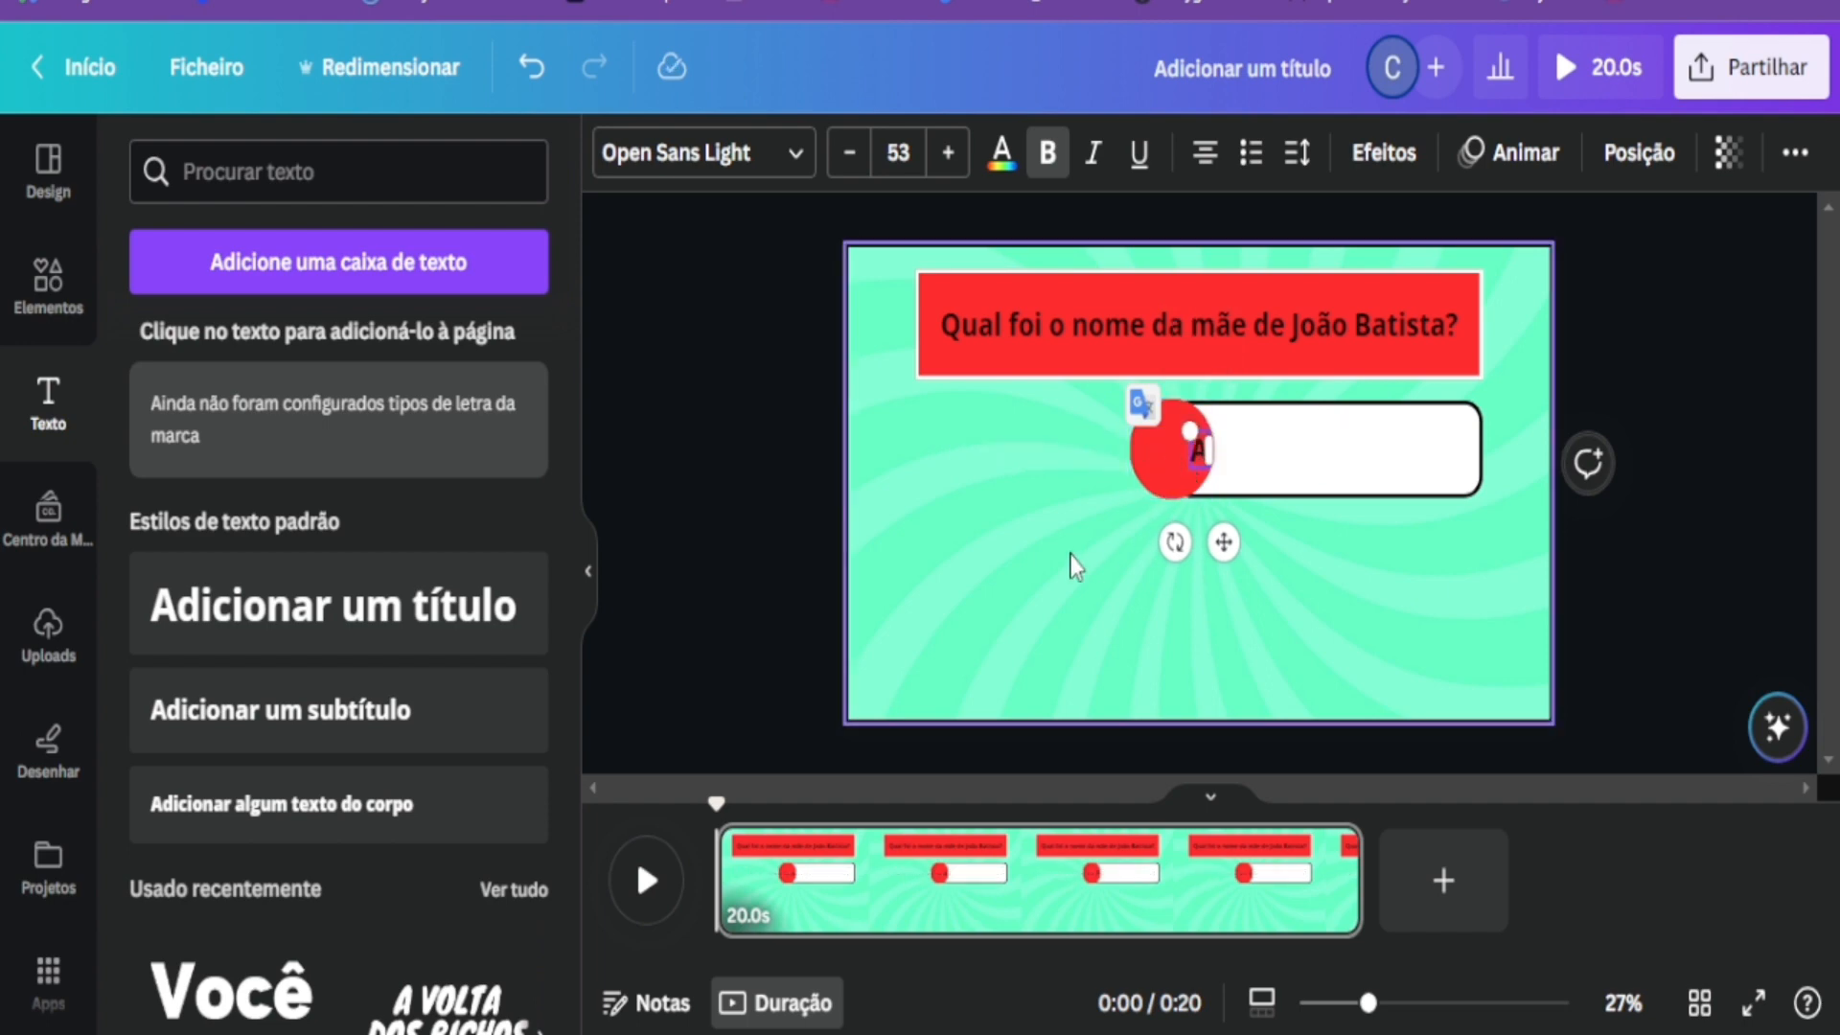
click(769, 504)
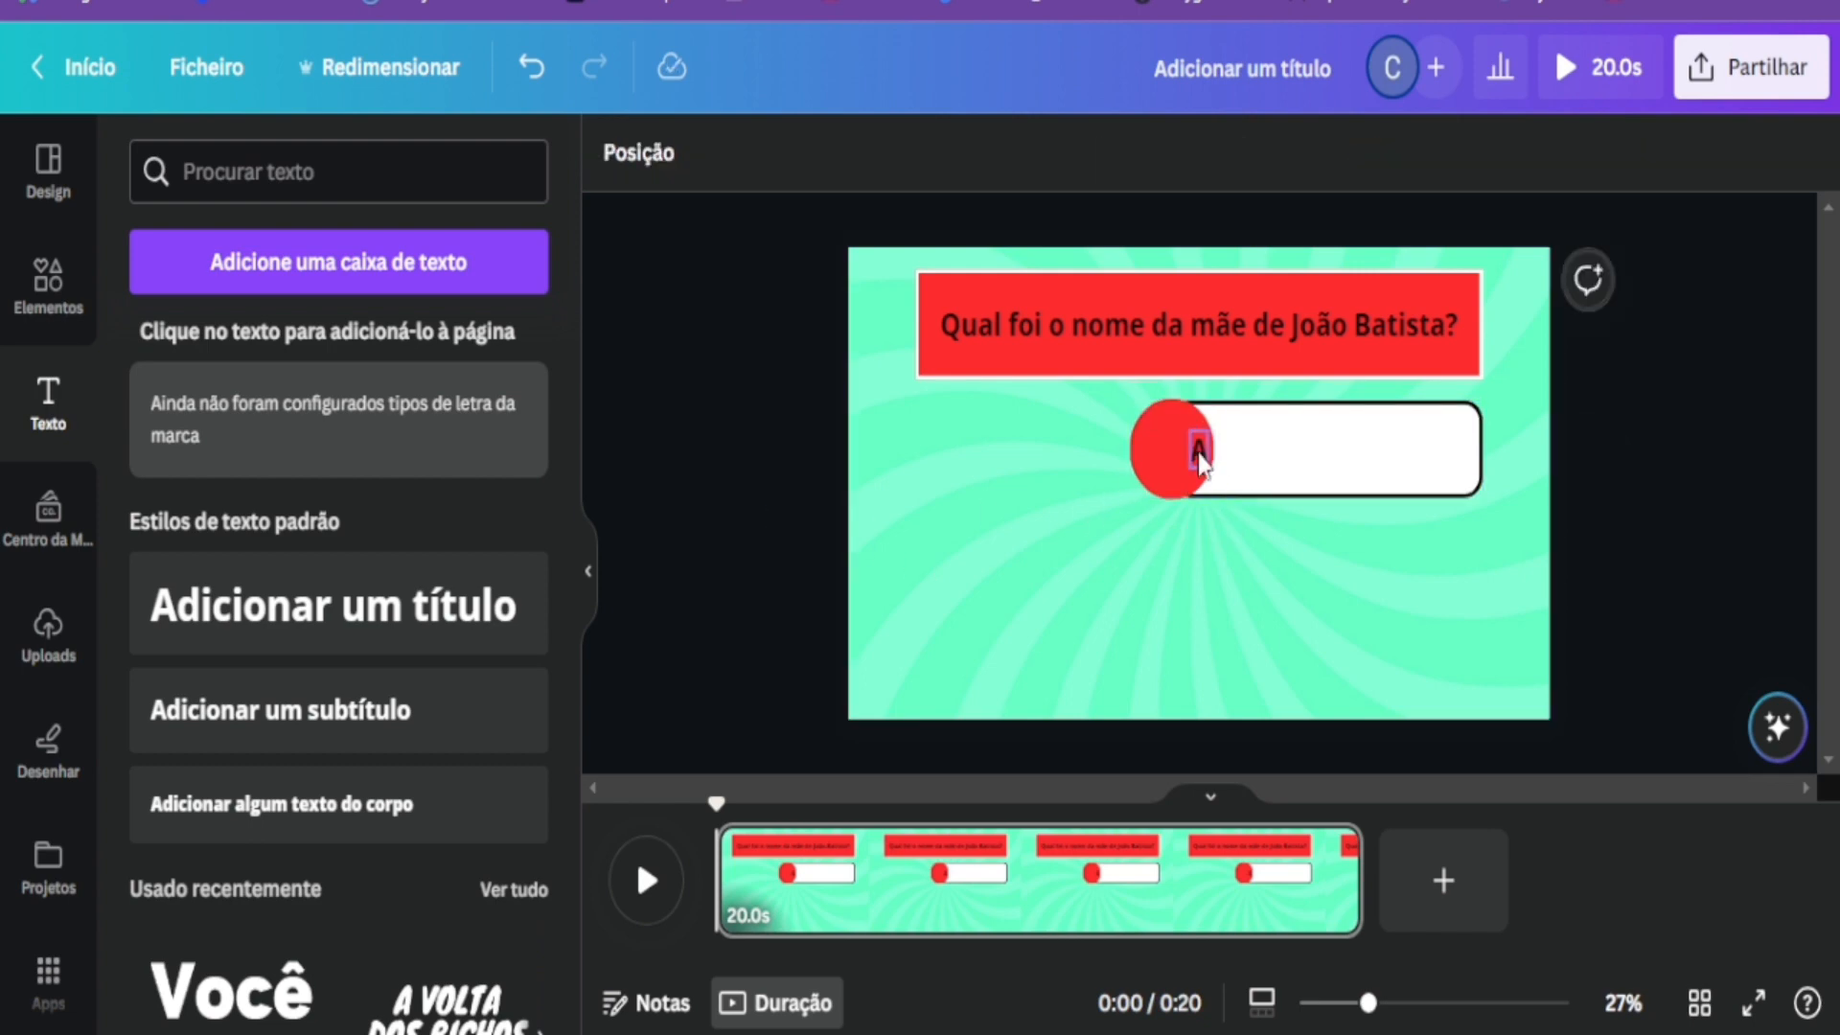
Move the letter A onto the red circle and set its font size to 70.
click(1193, 442)
mouse_move(1191, 440)
mouse_down()
mouse_move(1153, 459)
mouse_move(1174, 449)
mouse_up()
click(939, 152)
click(939, 152)
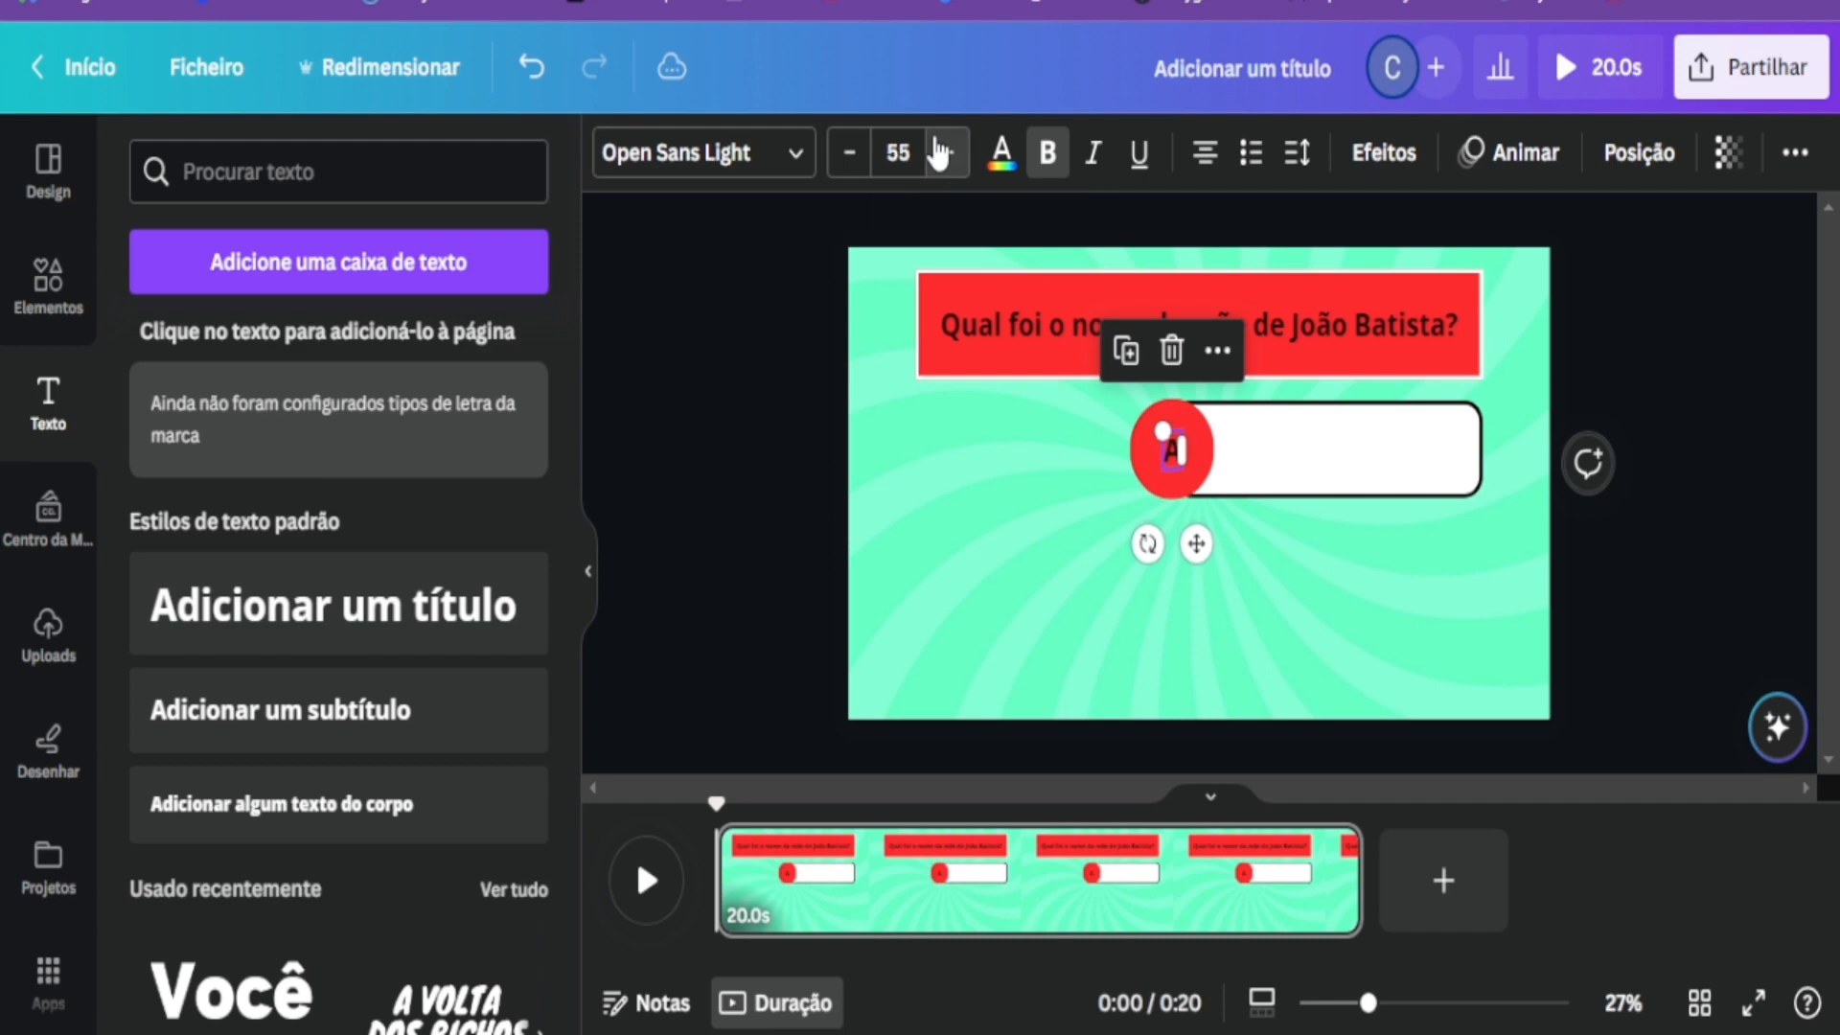
click(939, 152)
click(939, 152)
click(939, 152)
click(940, 152)
click(939, 151)
click(940, 151)
click(939, 152)
click(940, 152)
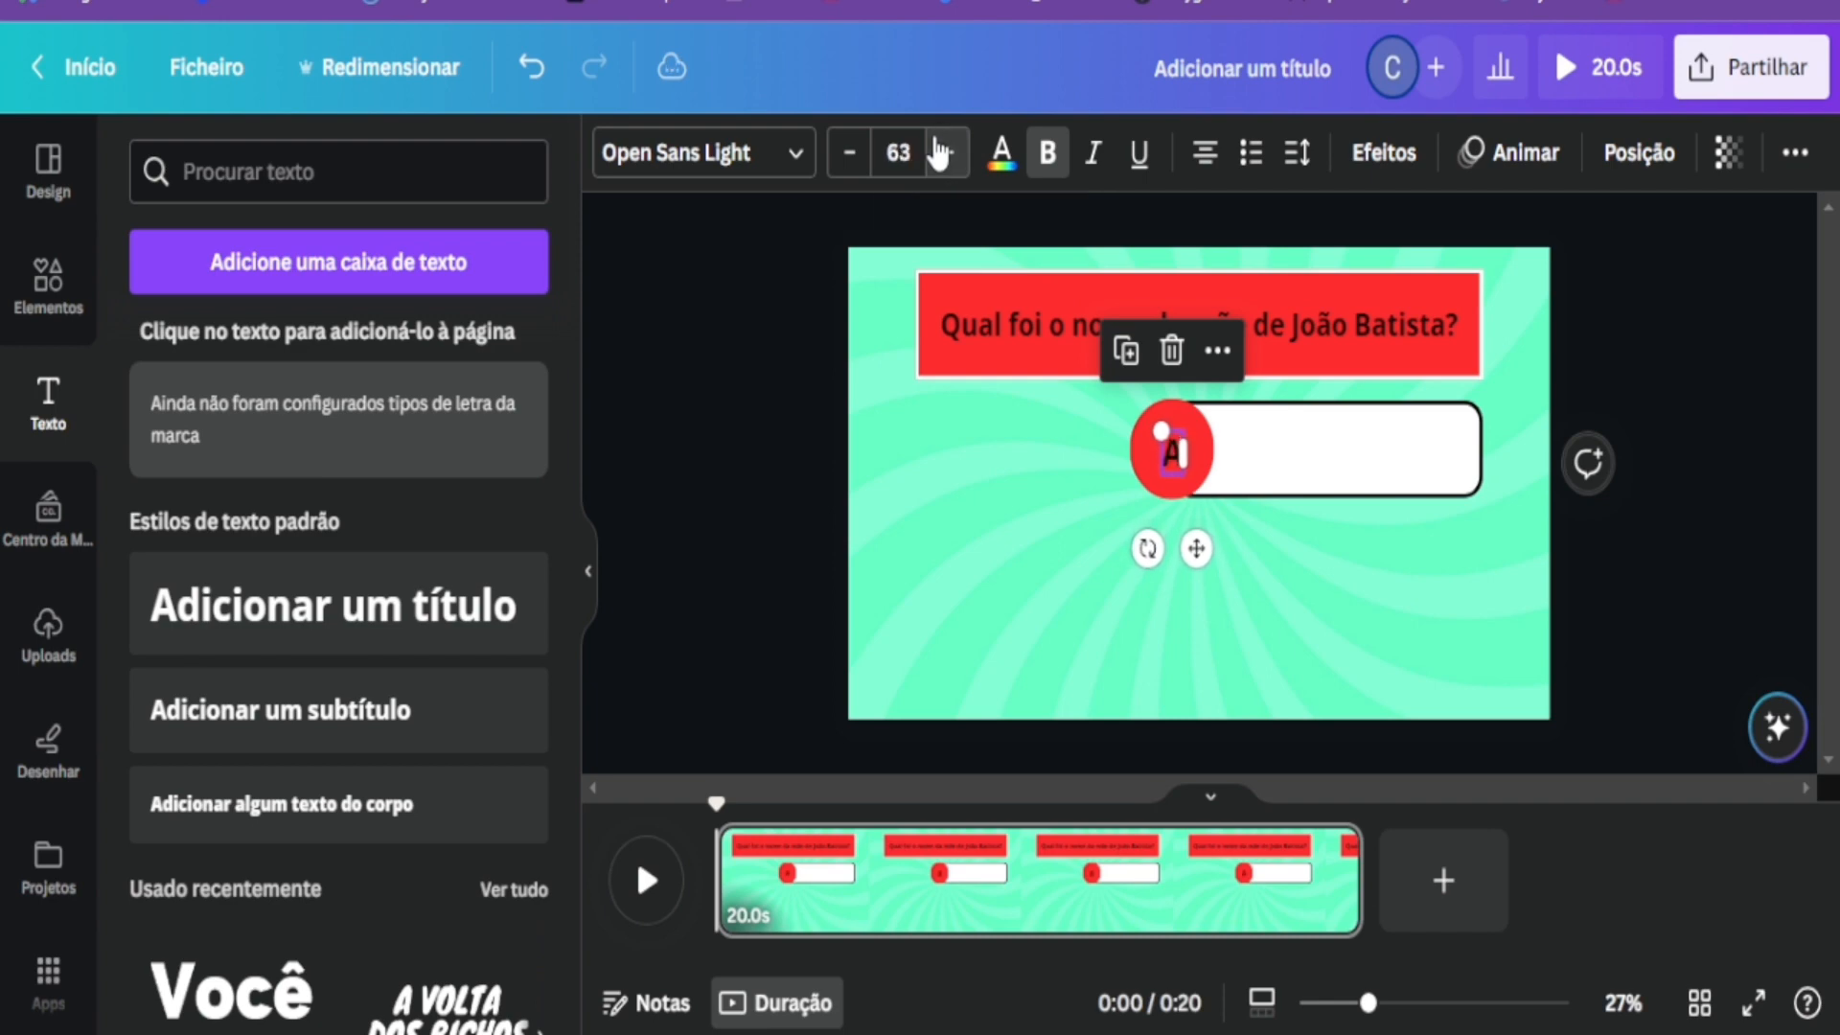
click(939, 152)
click(939, 152)
click(939, 152)
click(944, 156)
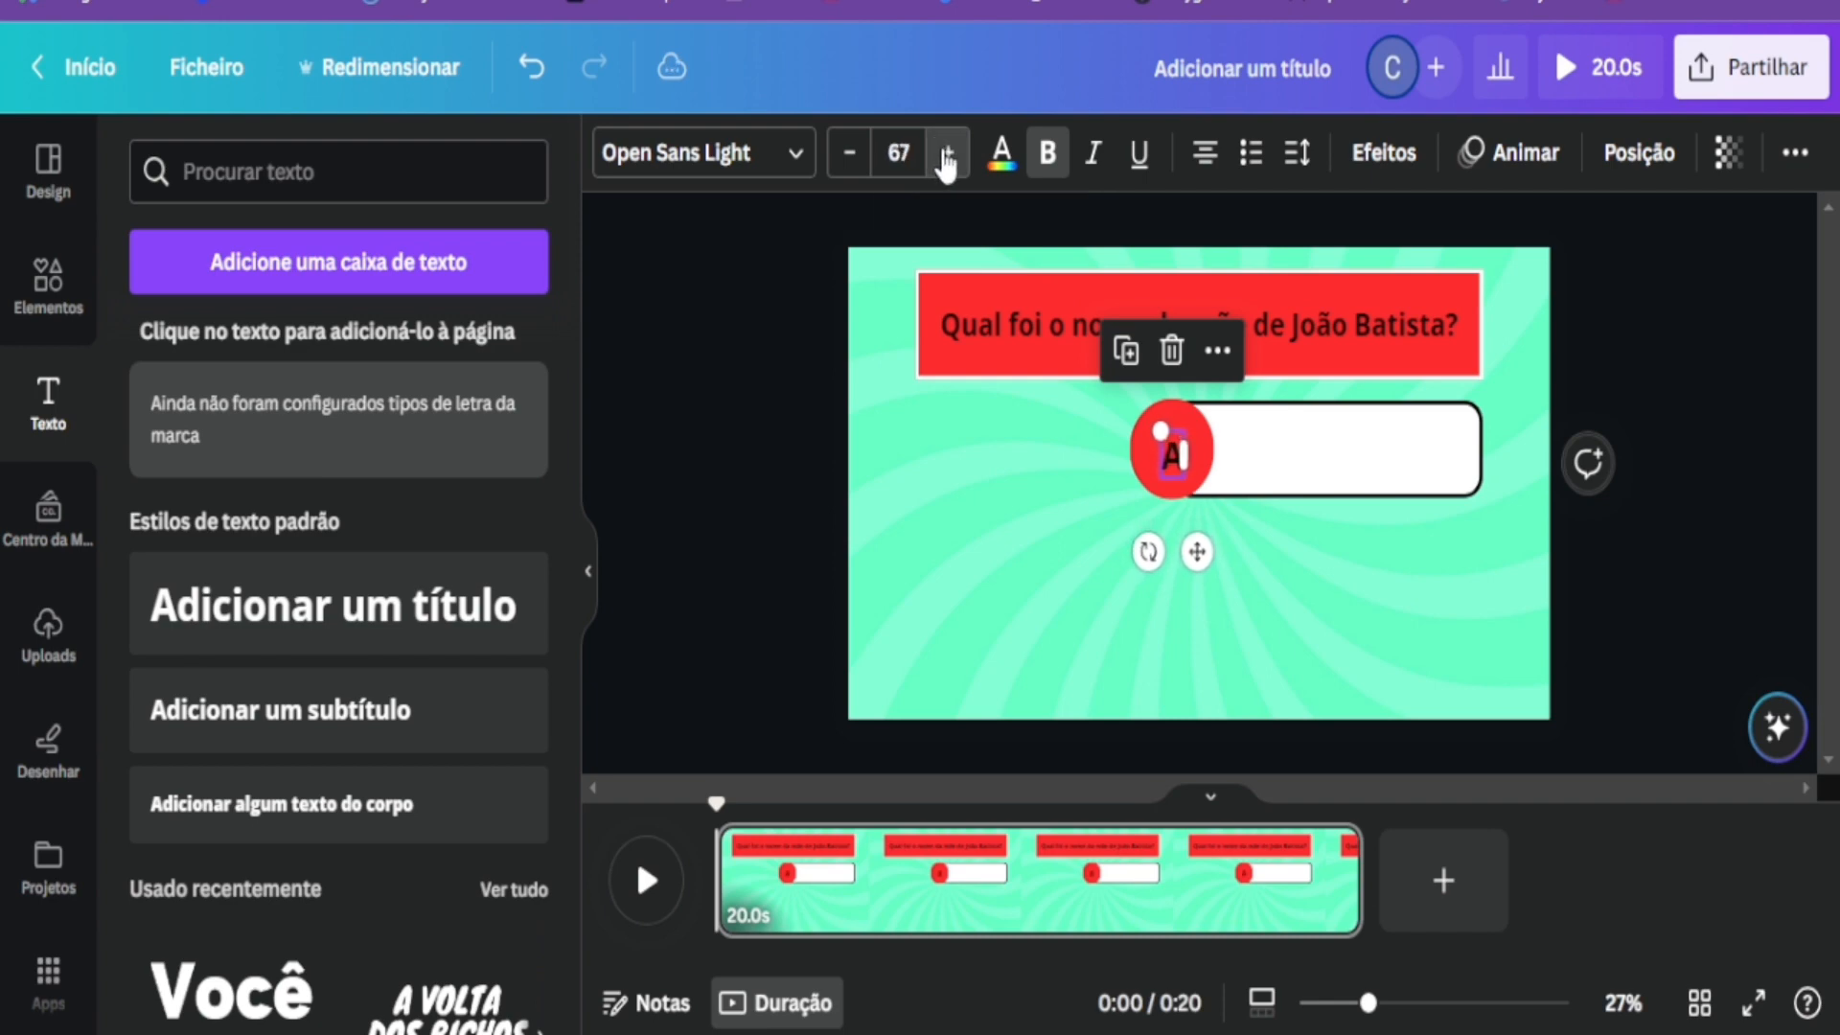
click(944, 155)
click(944, 155)
click(944, 156)
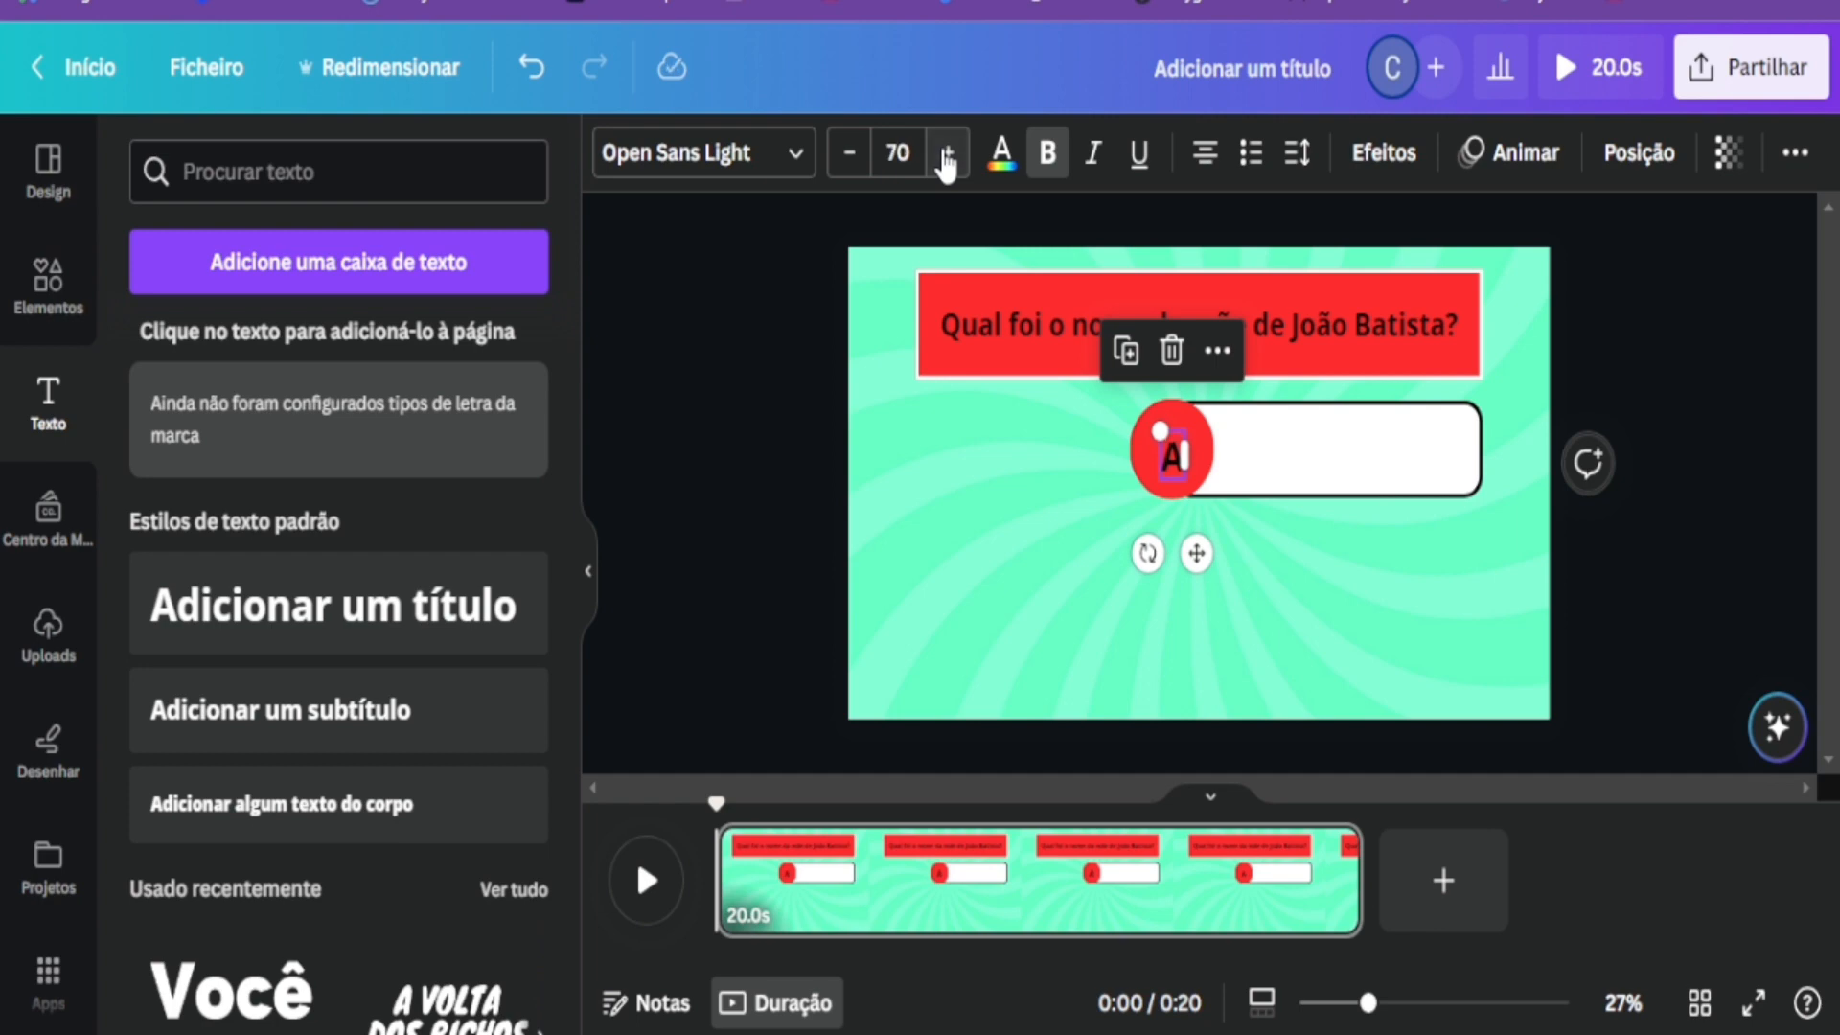
click(898, 427)
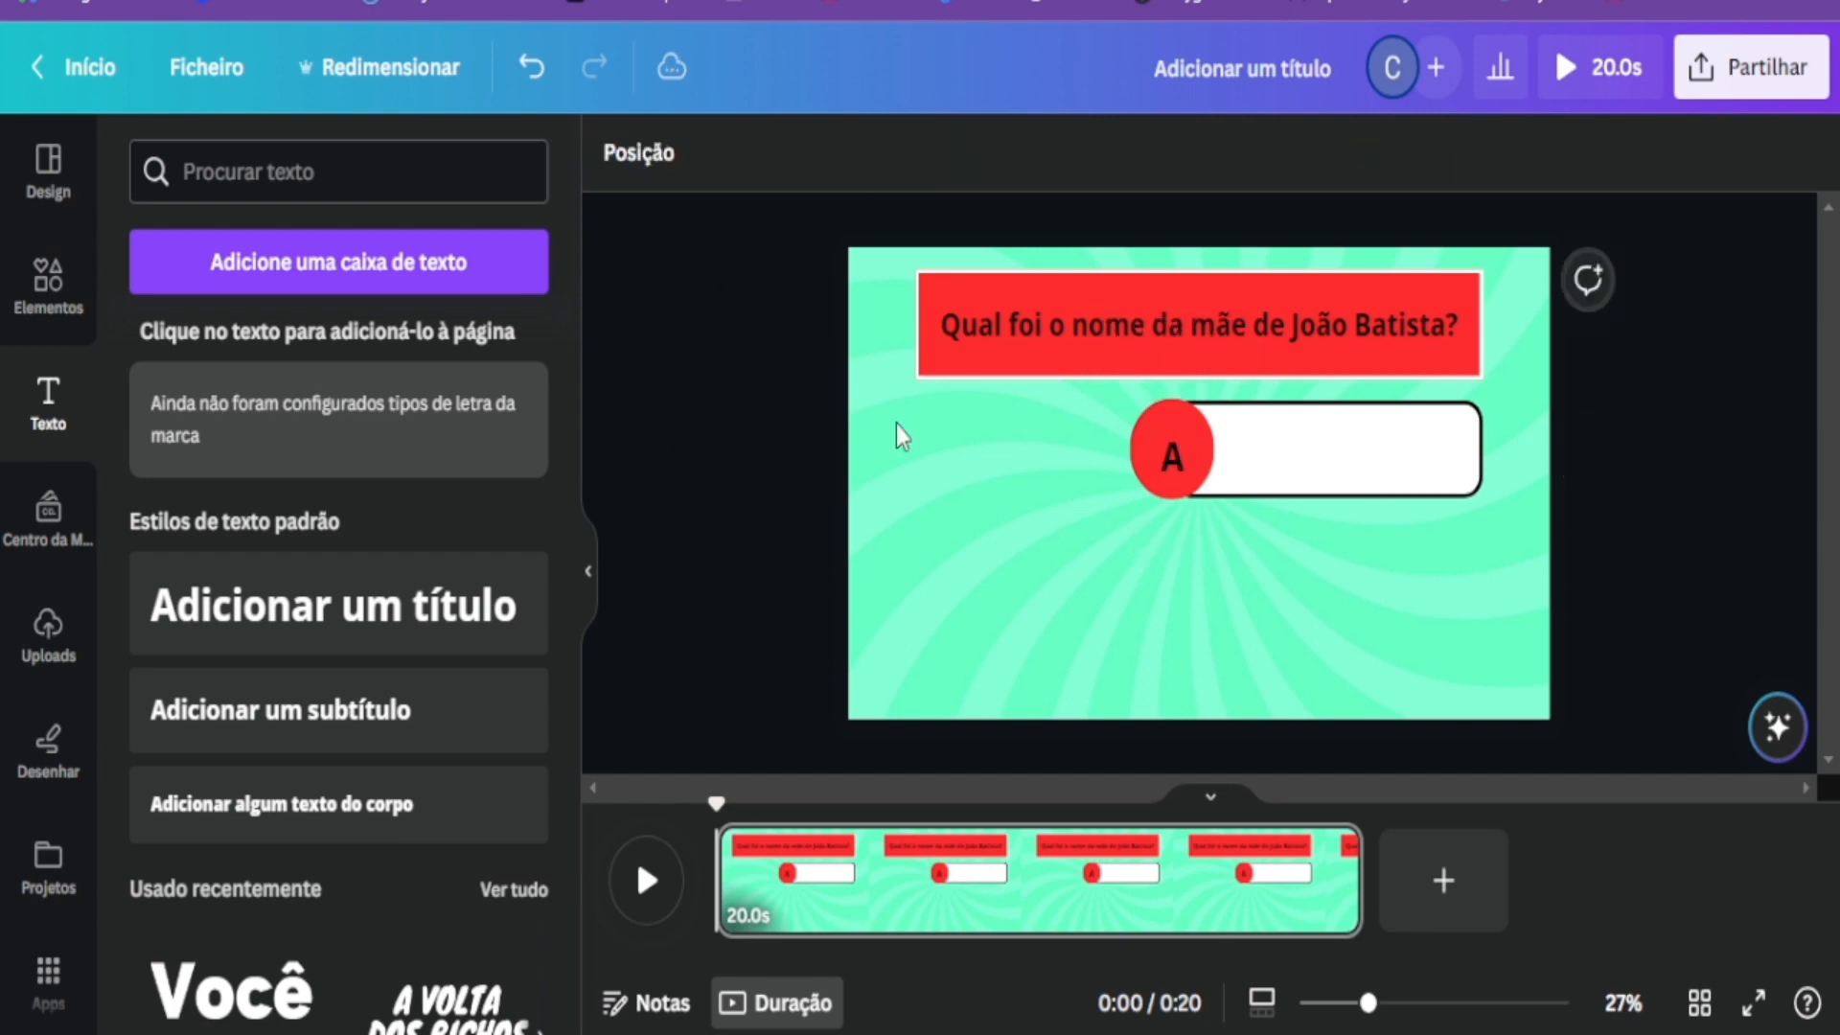
Nudge the letter A up to center it inside the red circle.
click(1171, 458)
drag(1171, 446, 1172, 448)
click(842, 534)
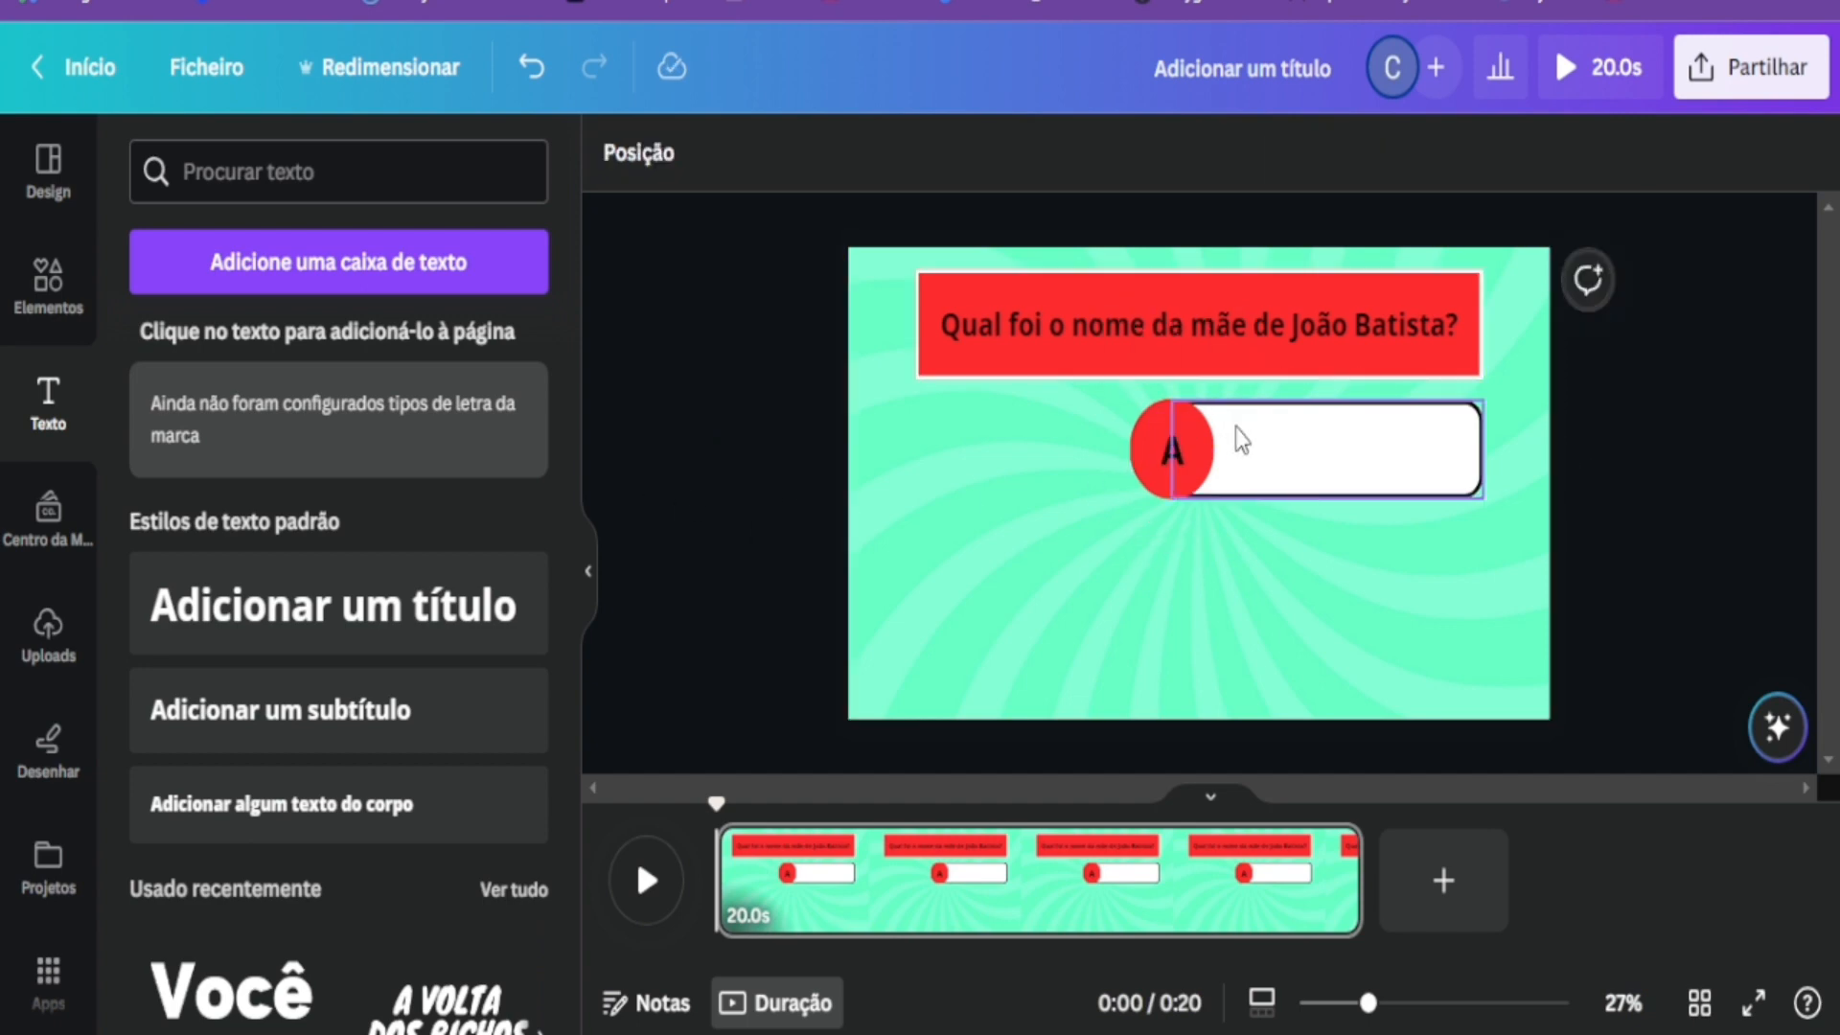
Reduce the white answer box to about 852 × 205 px and shrink the red circle to match its height.
click(1268, 456)
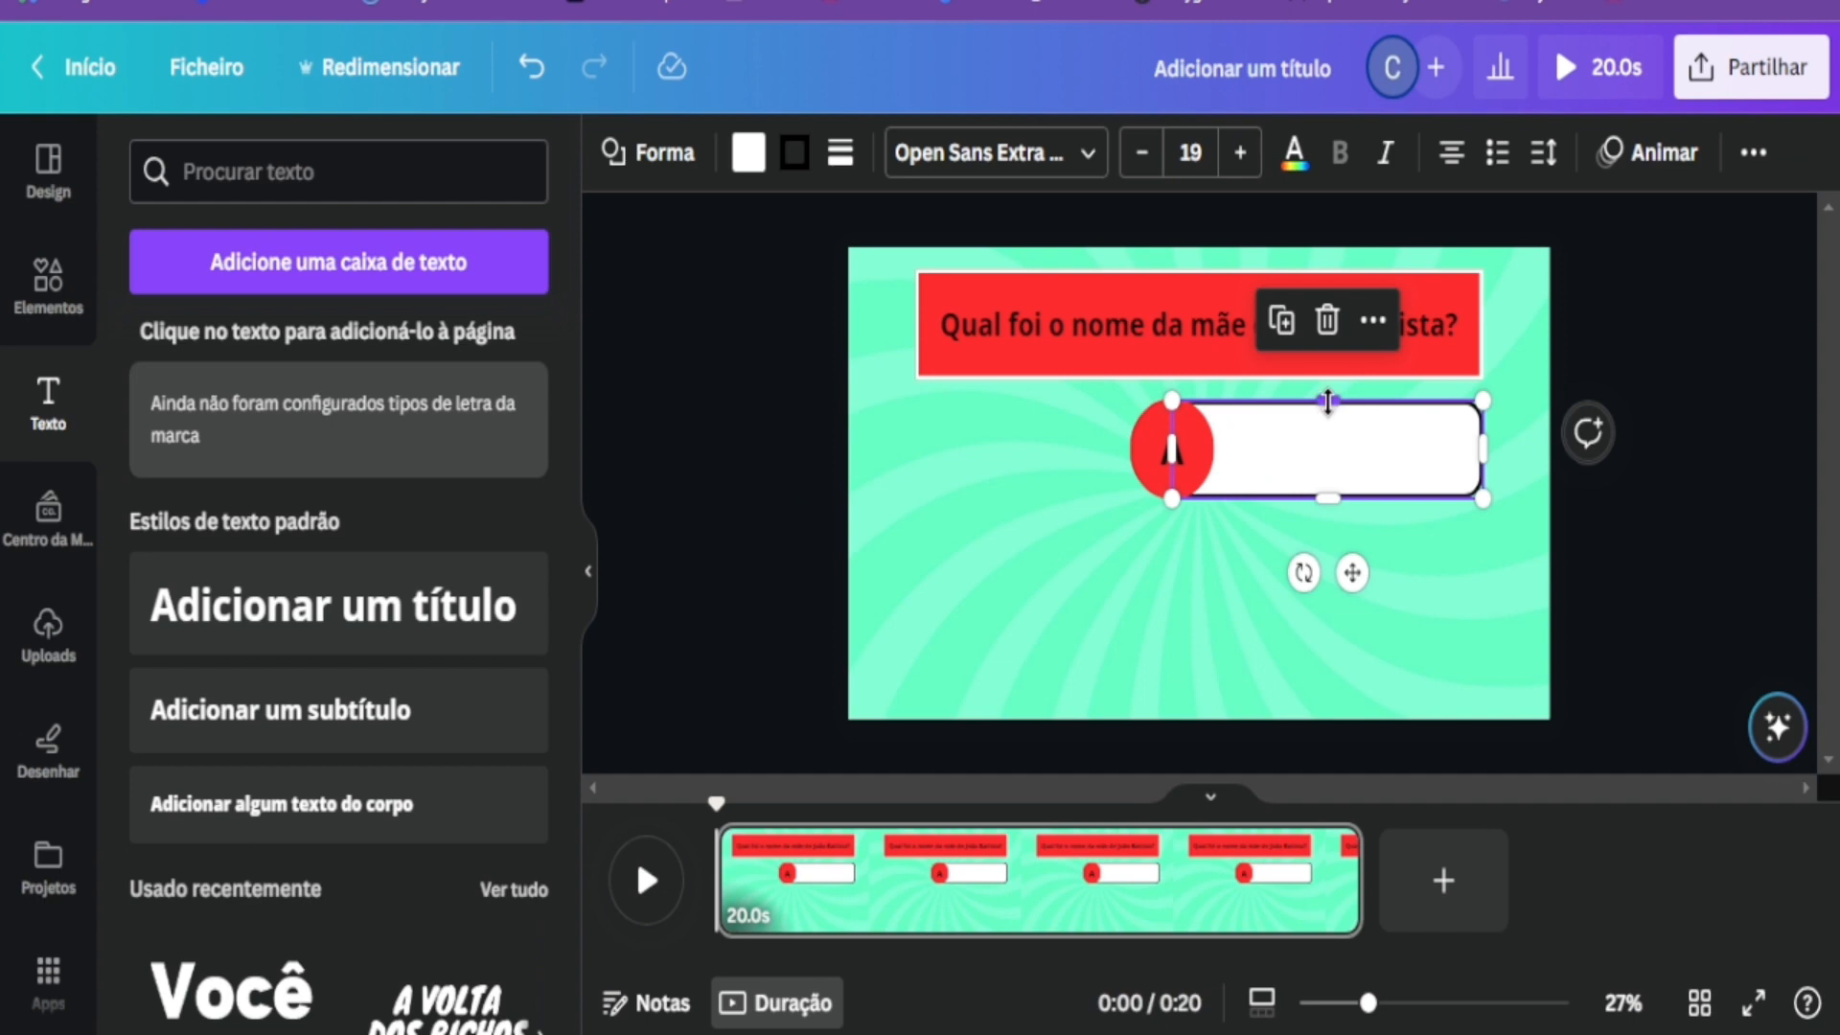
drag(1328, 403, 1327, 411)
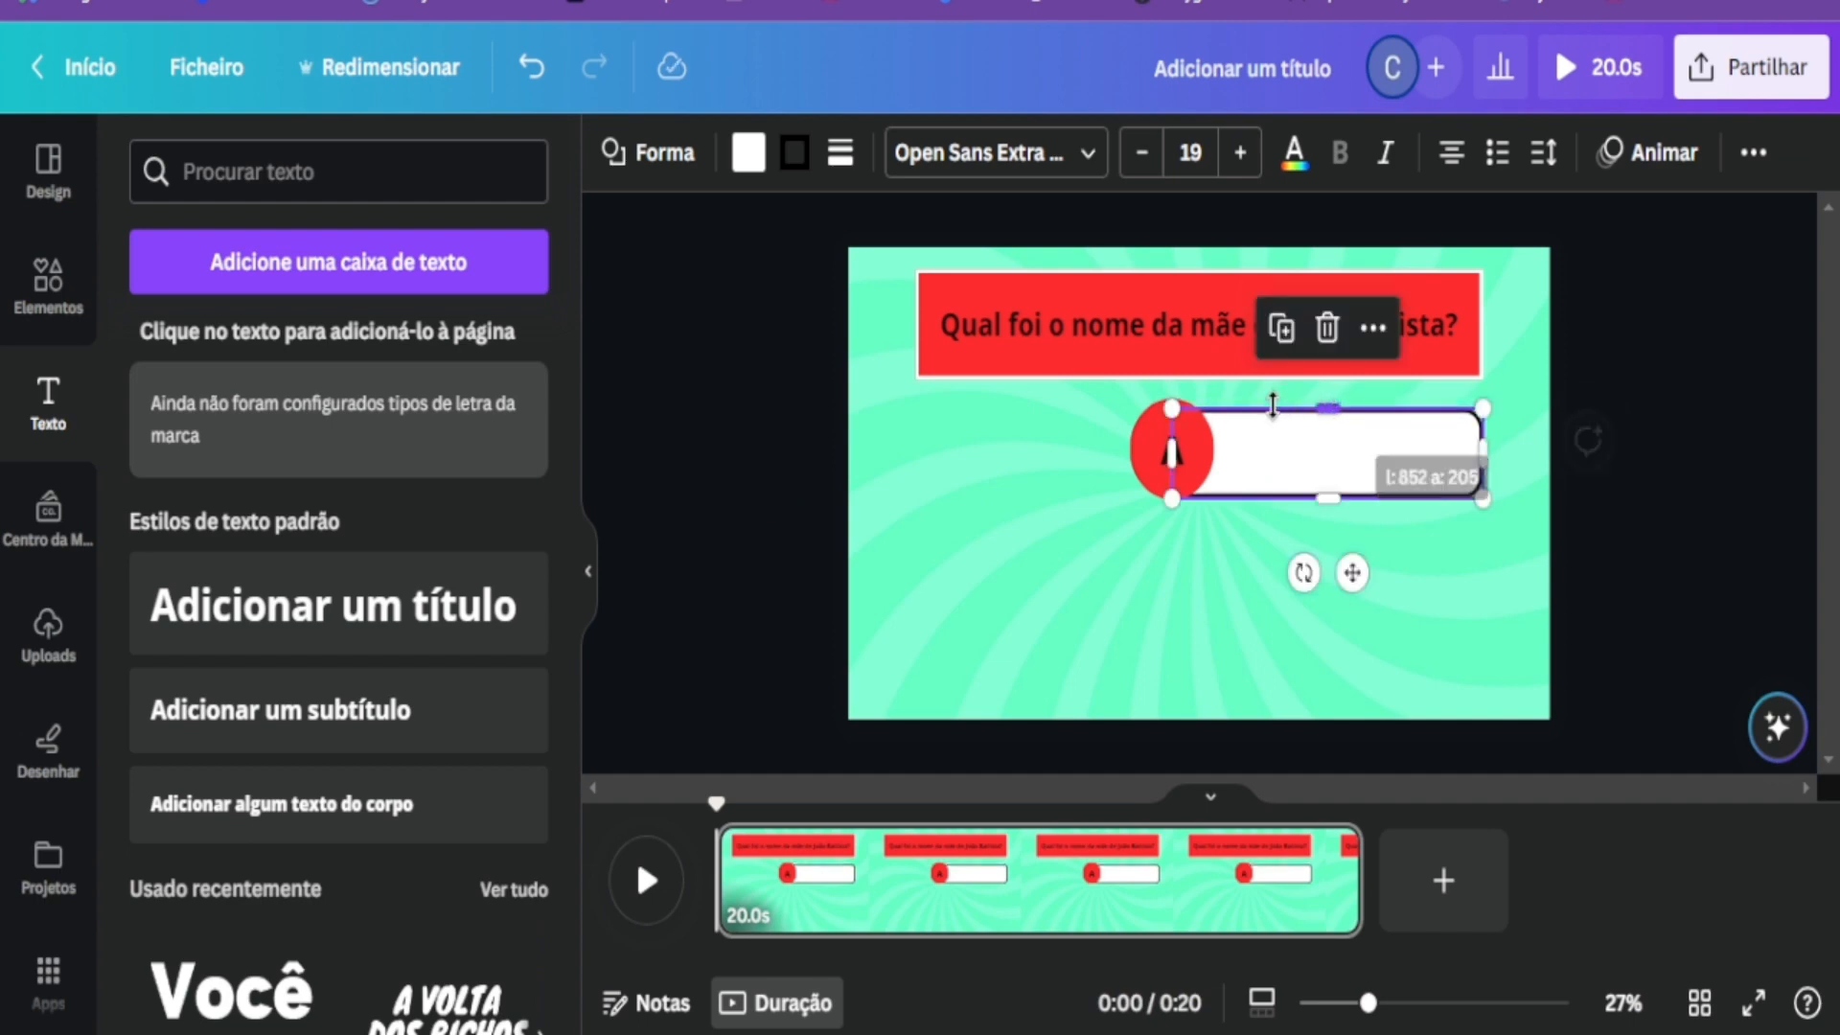
click(1142, 439)
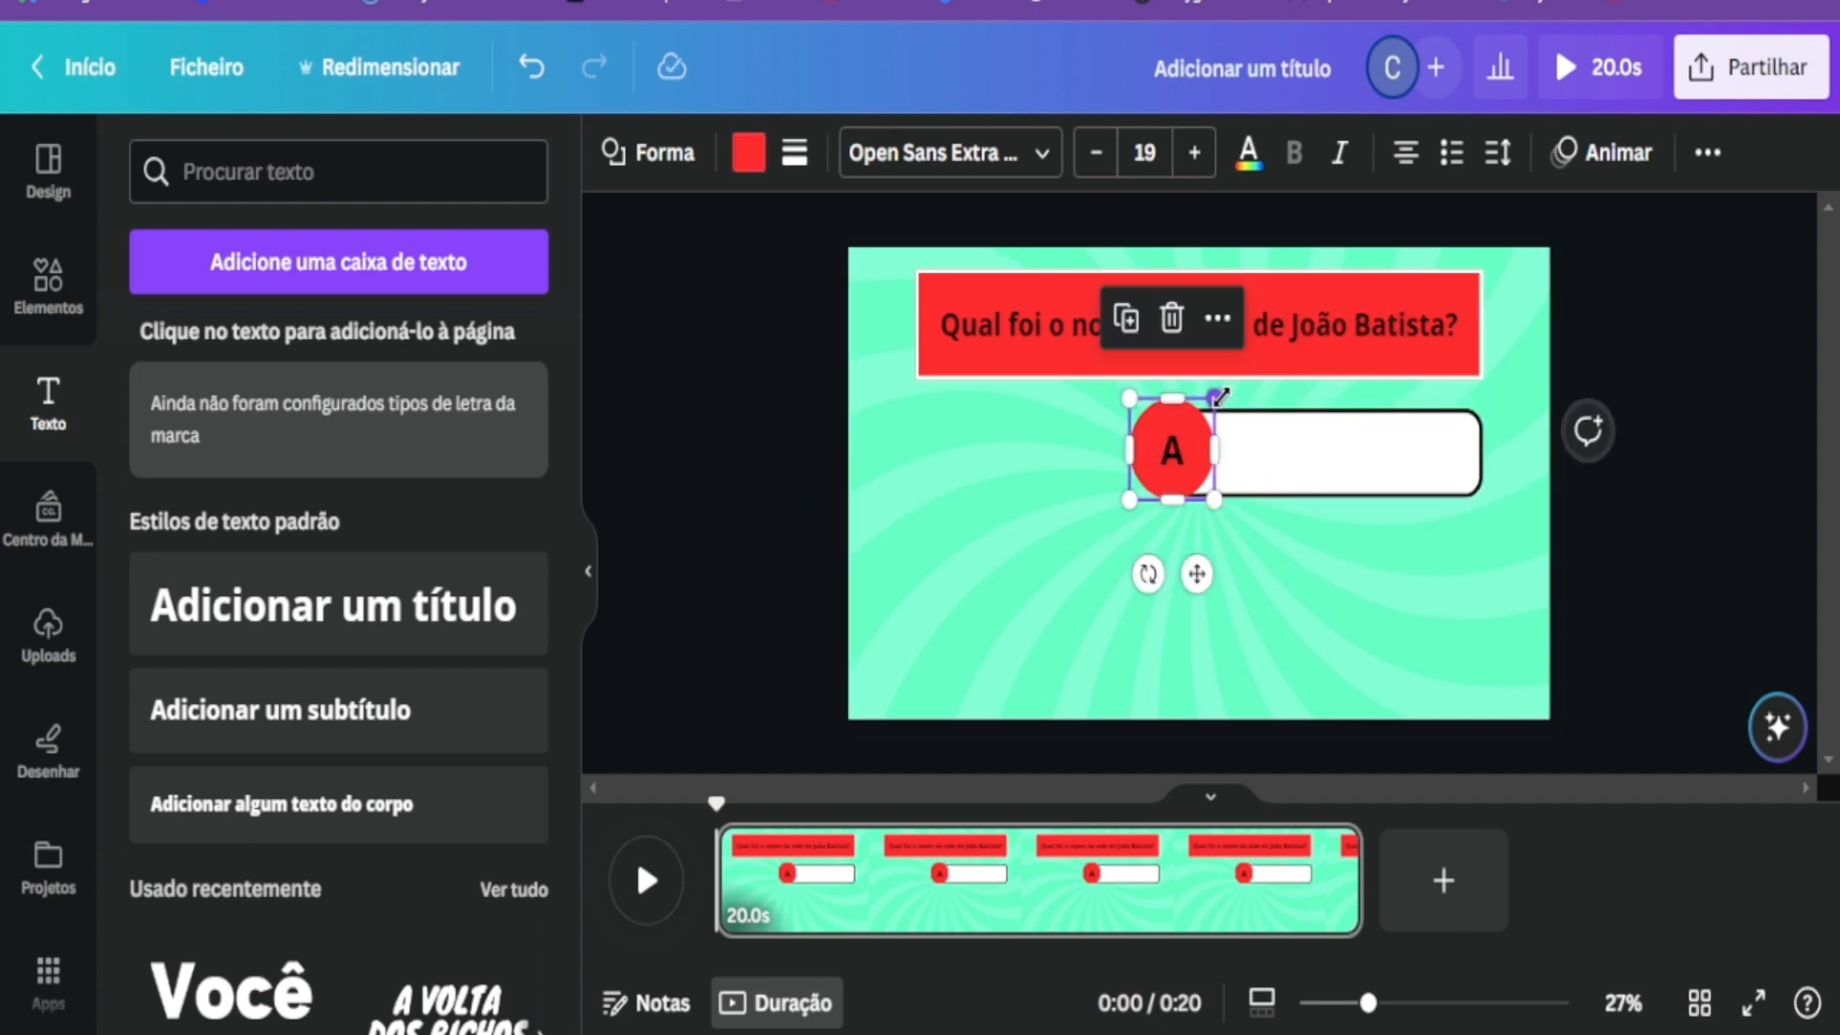
drag(1220, 399, 1149, 458)
click(813, 455)
Enlarge the letter A to a font size of about 96.5 and keep it centered in the red circle.
double_click(1163, 456)
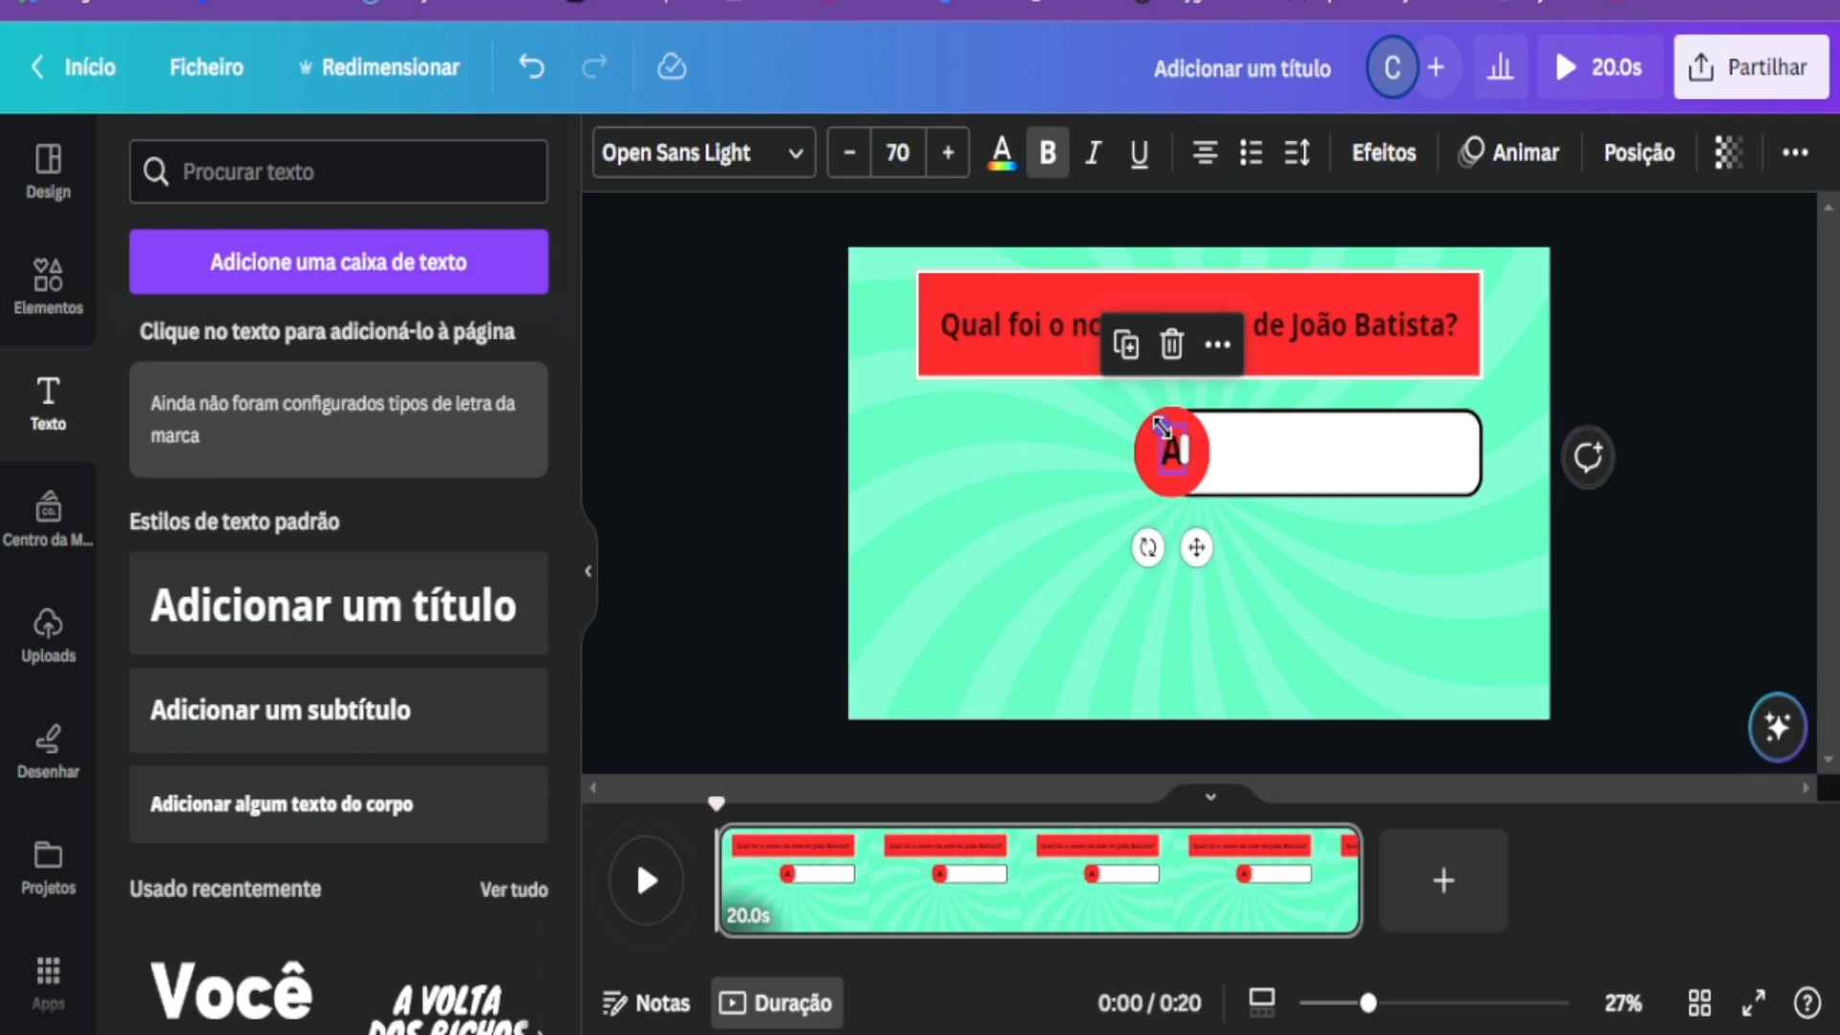
drag(1160, 426, 1182, 454)
click(786, 453)
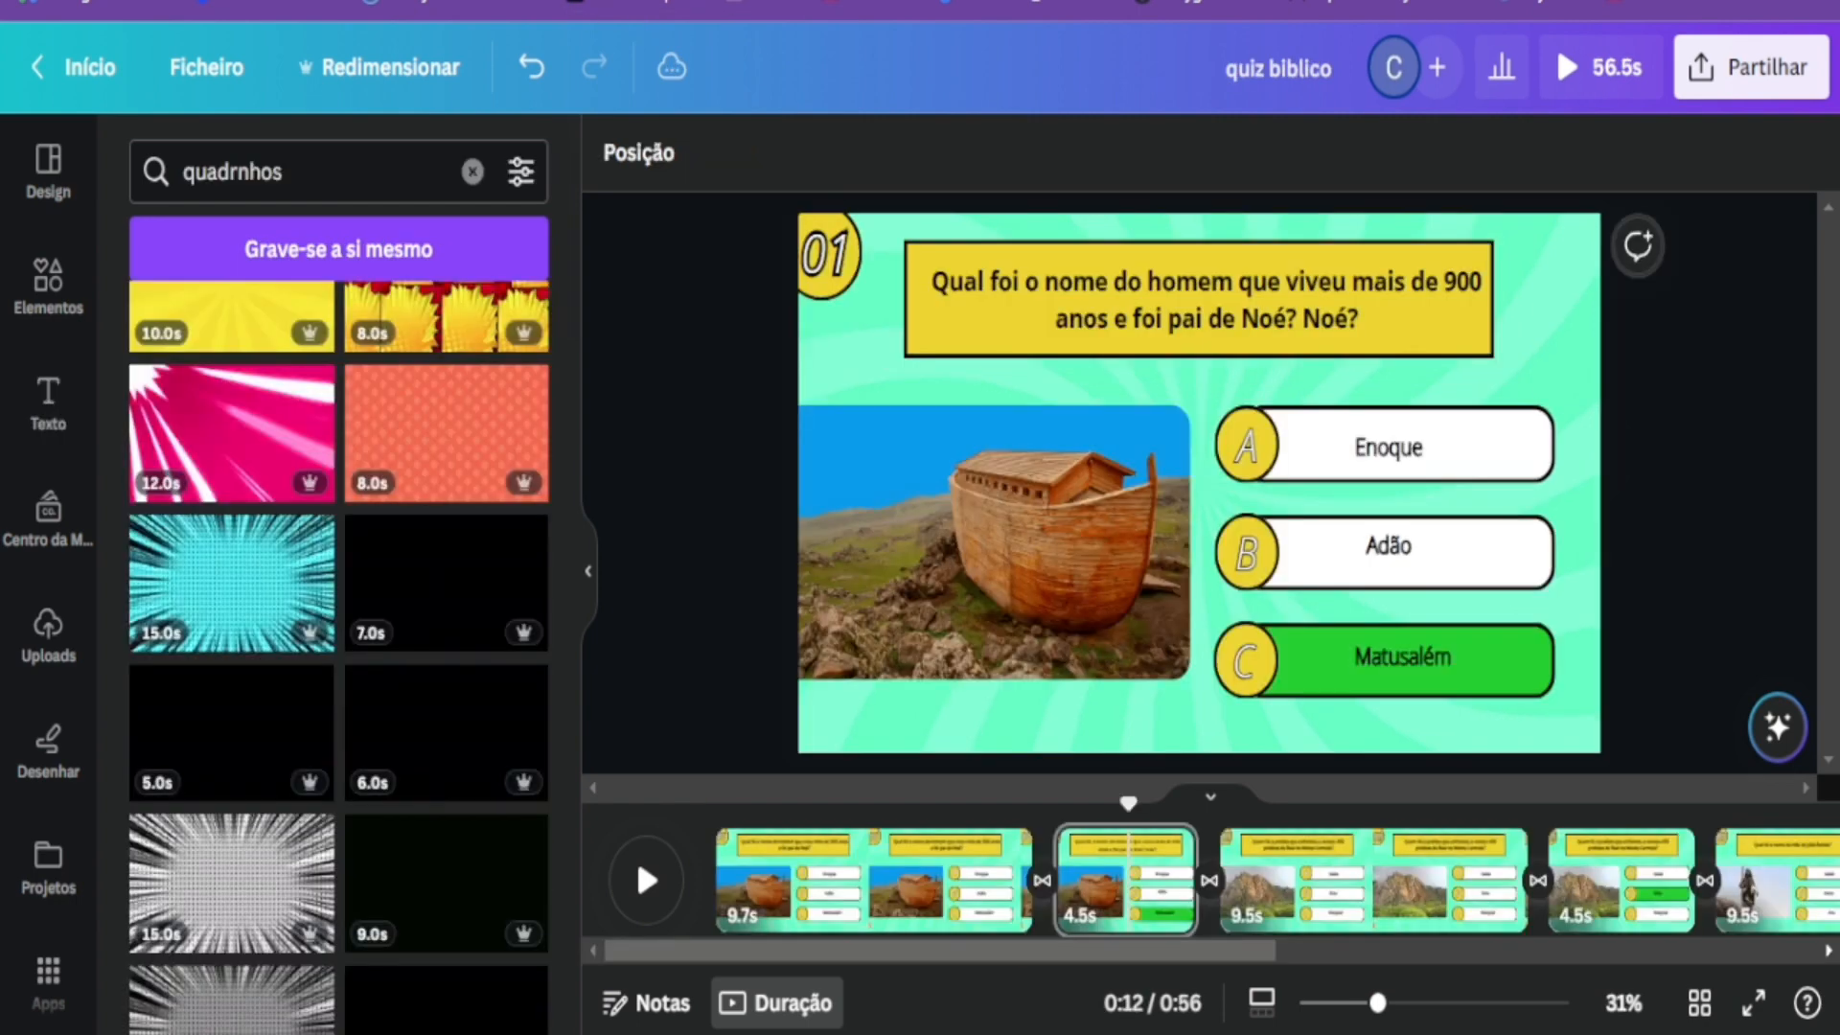
click(1129, 312)
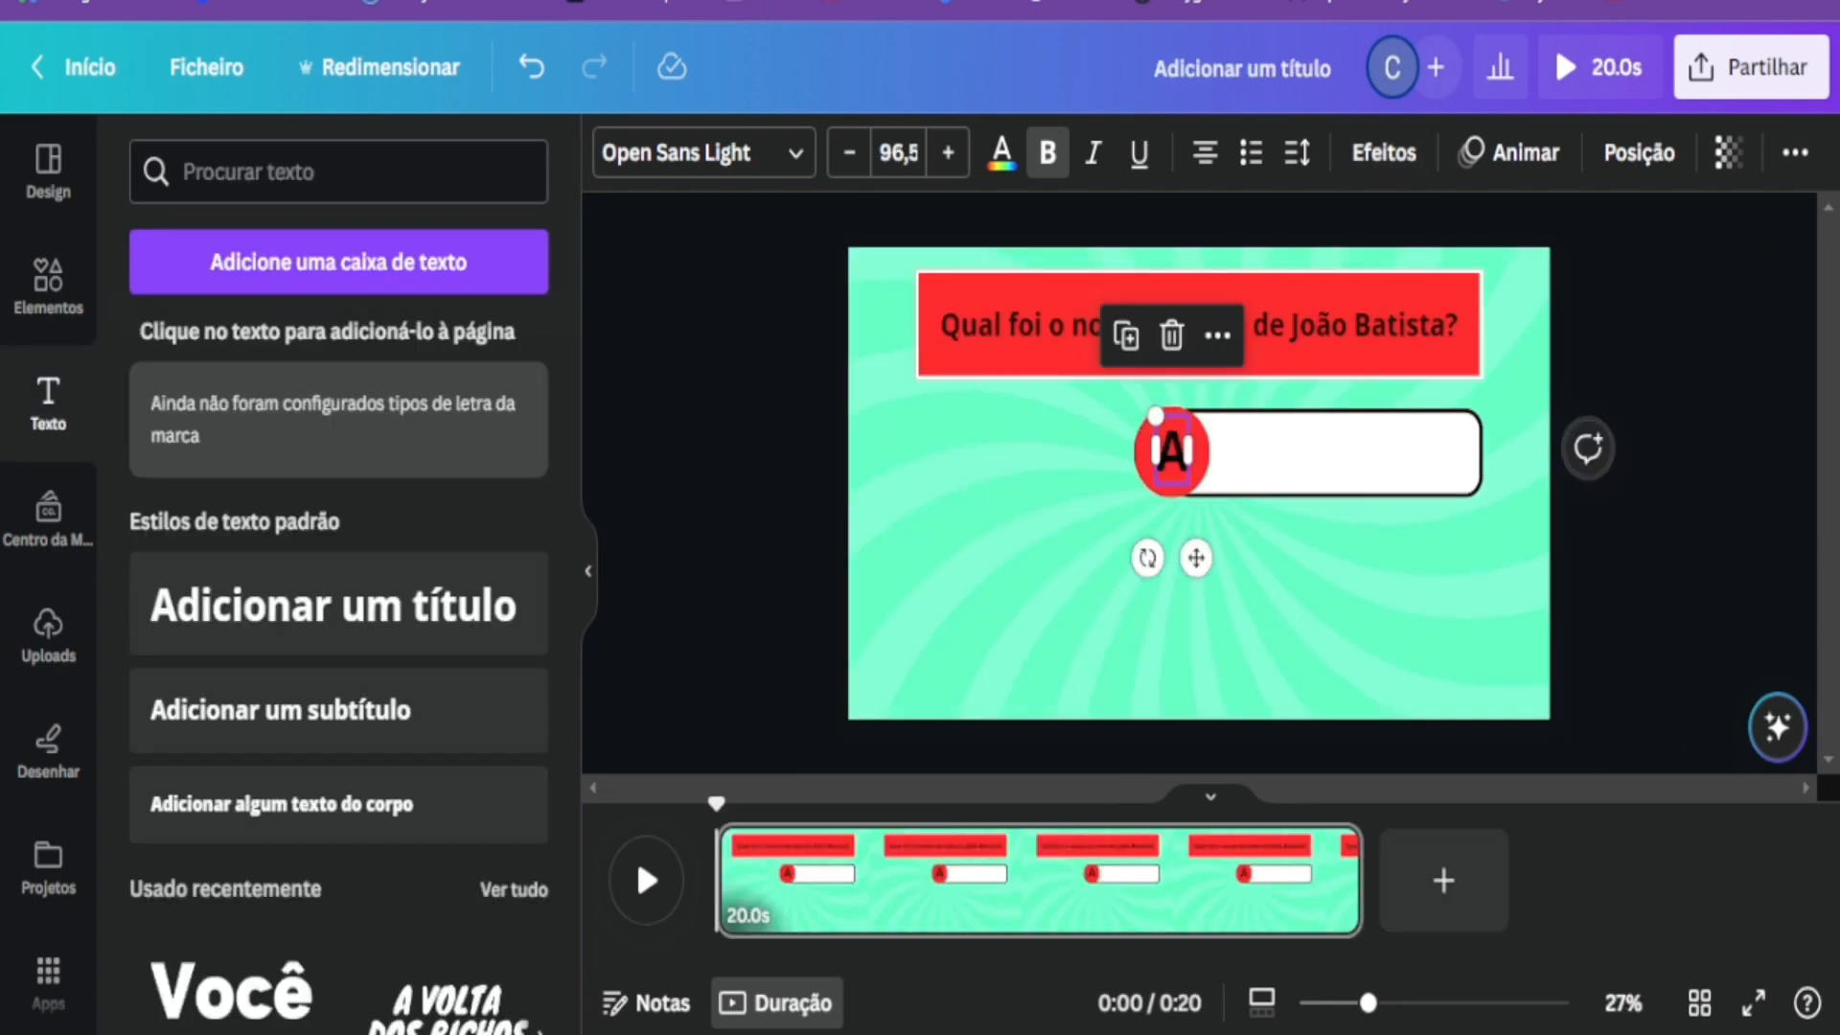
click(970, 320)
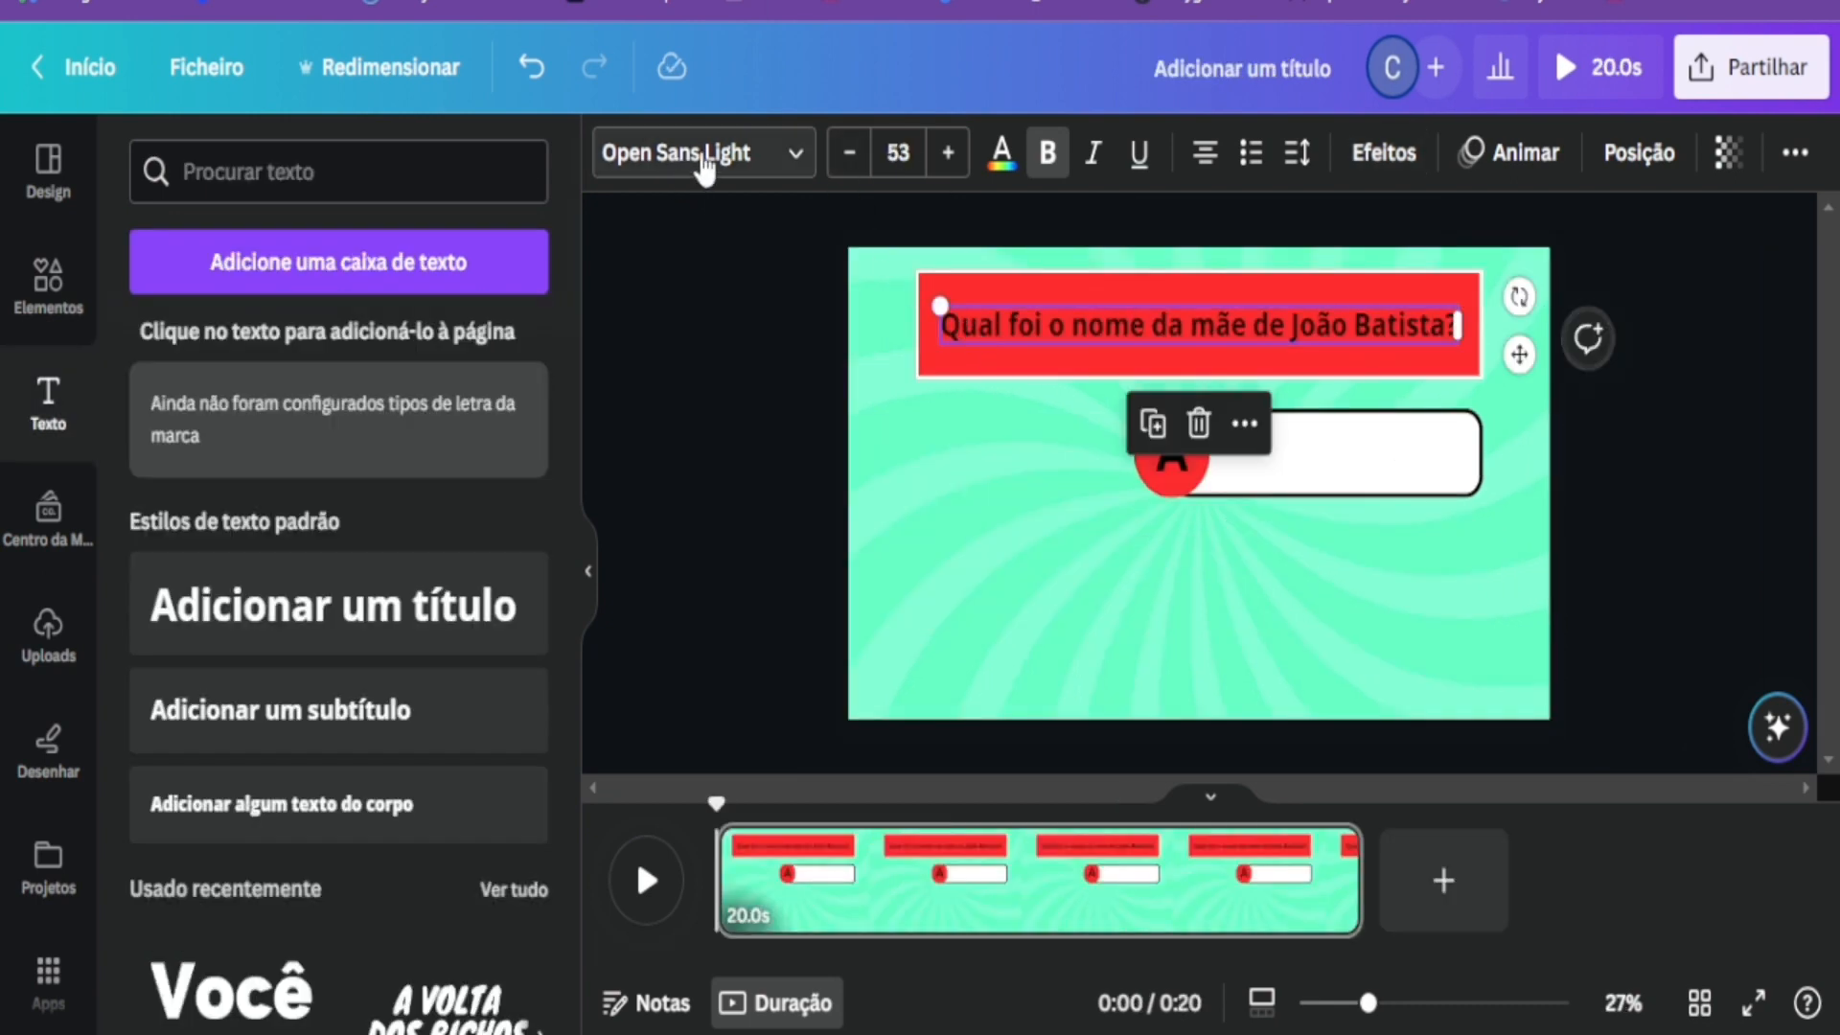
click(1177, 468)
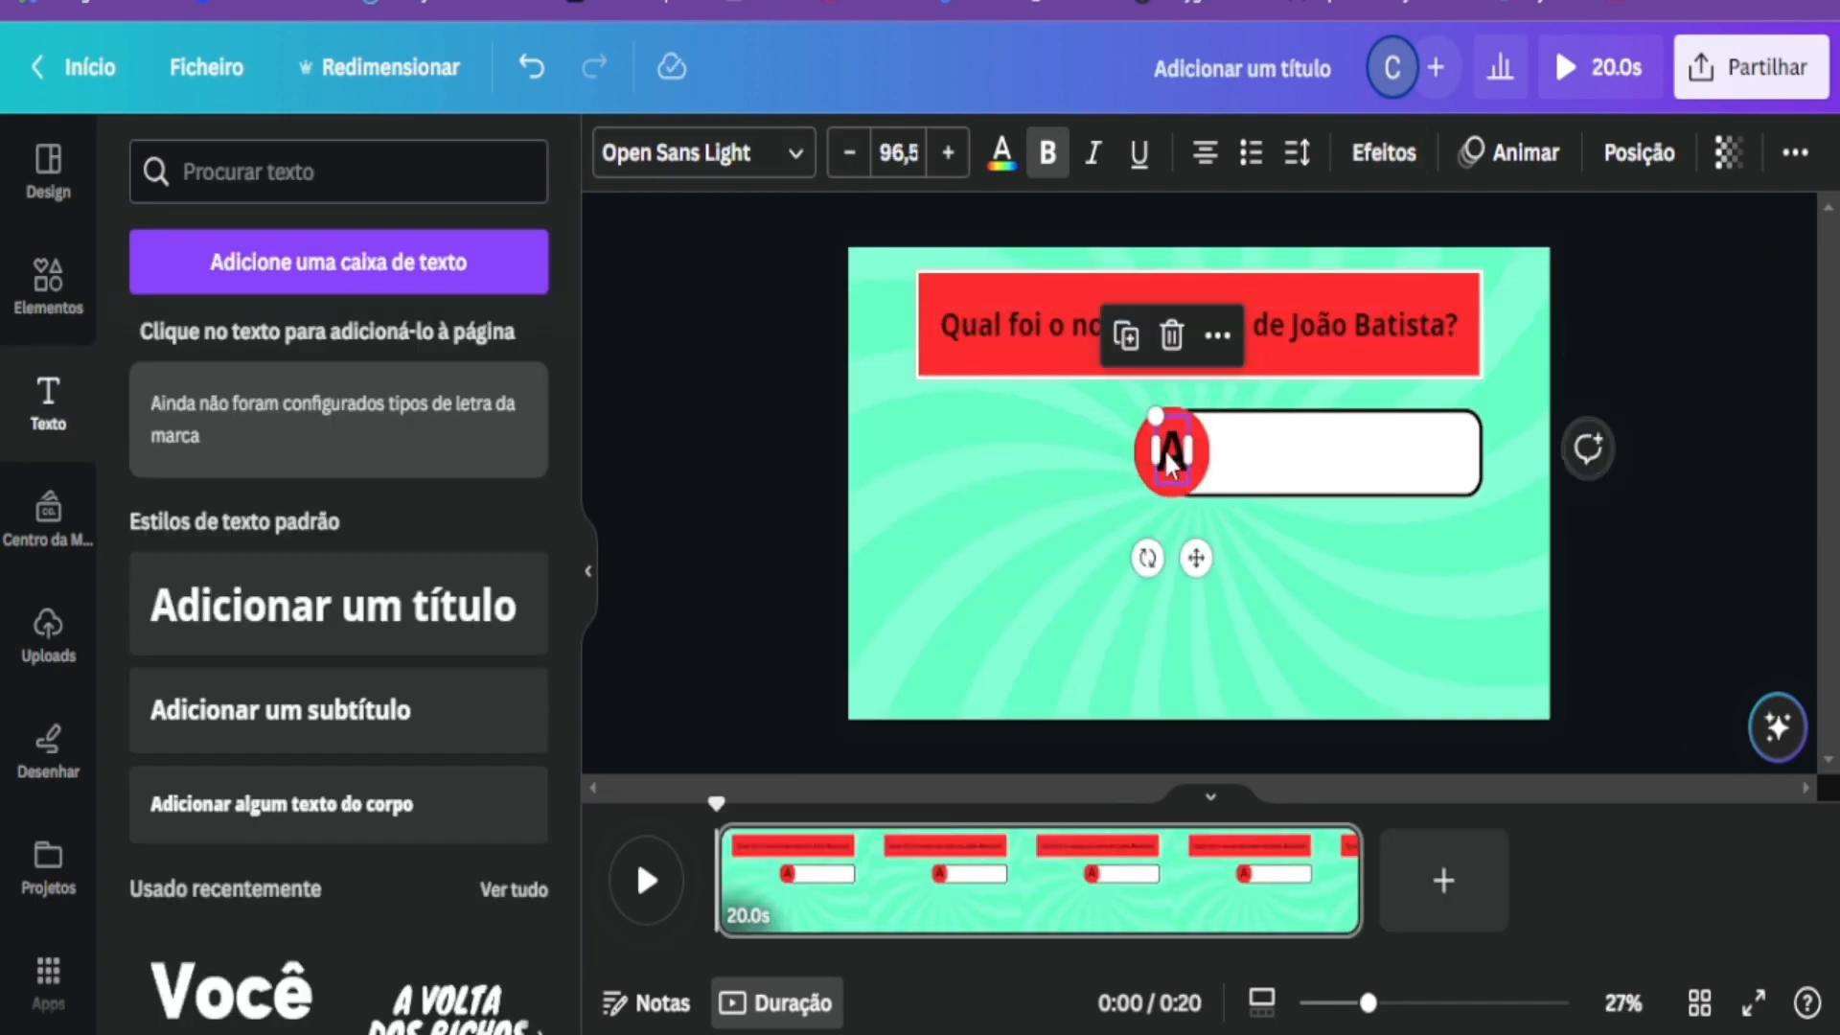
click(733, 354)
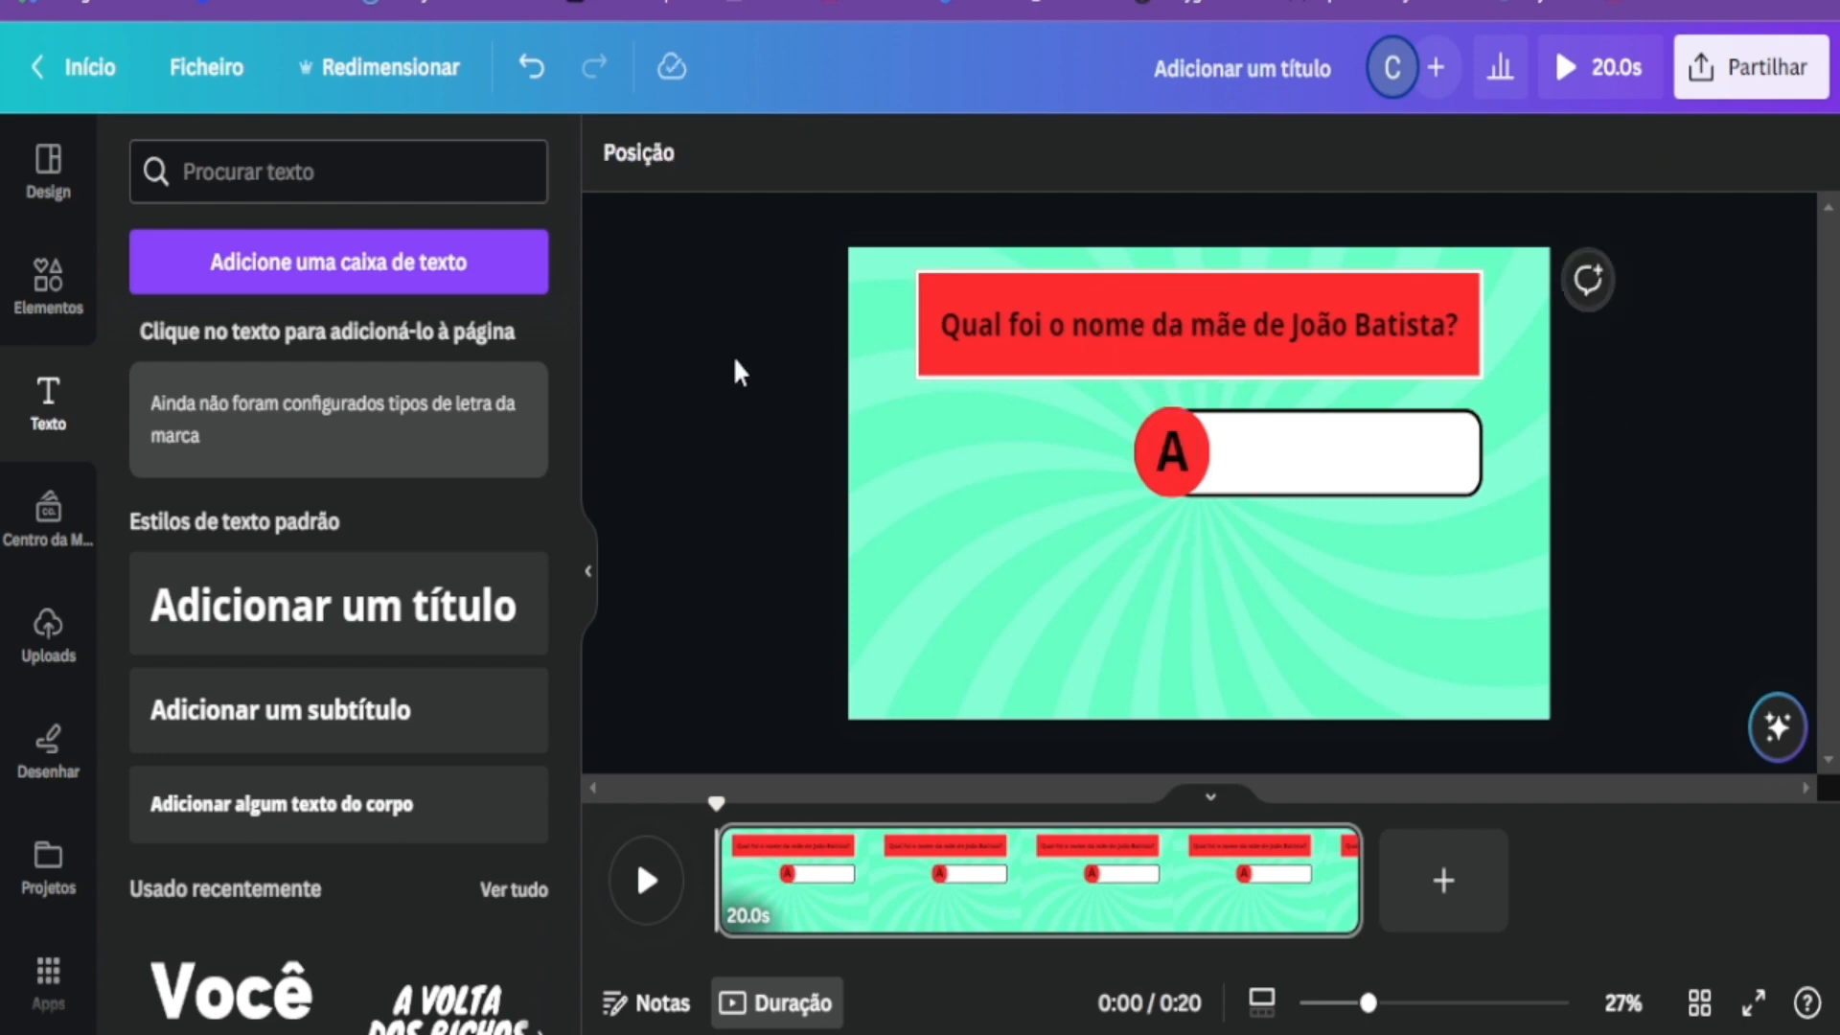
click(530, 67)
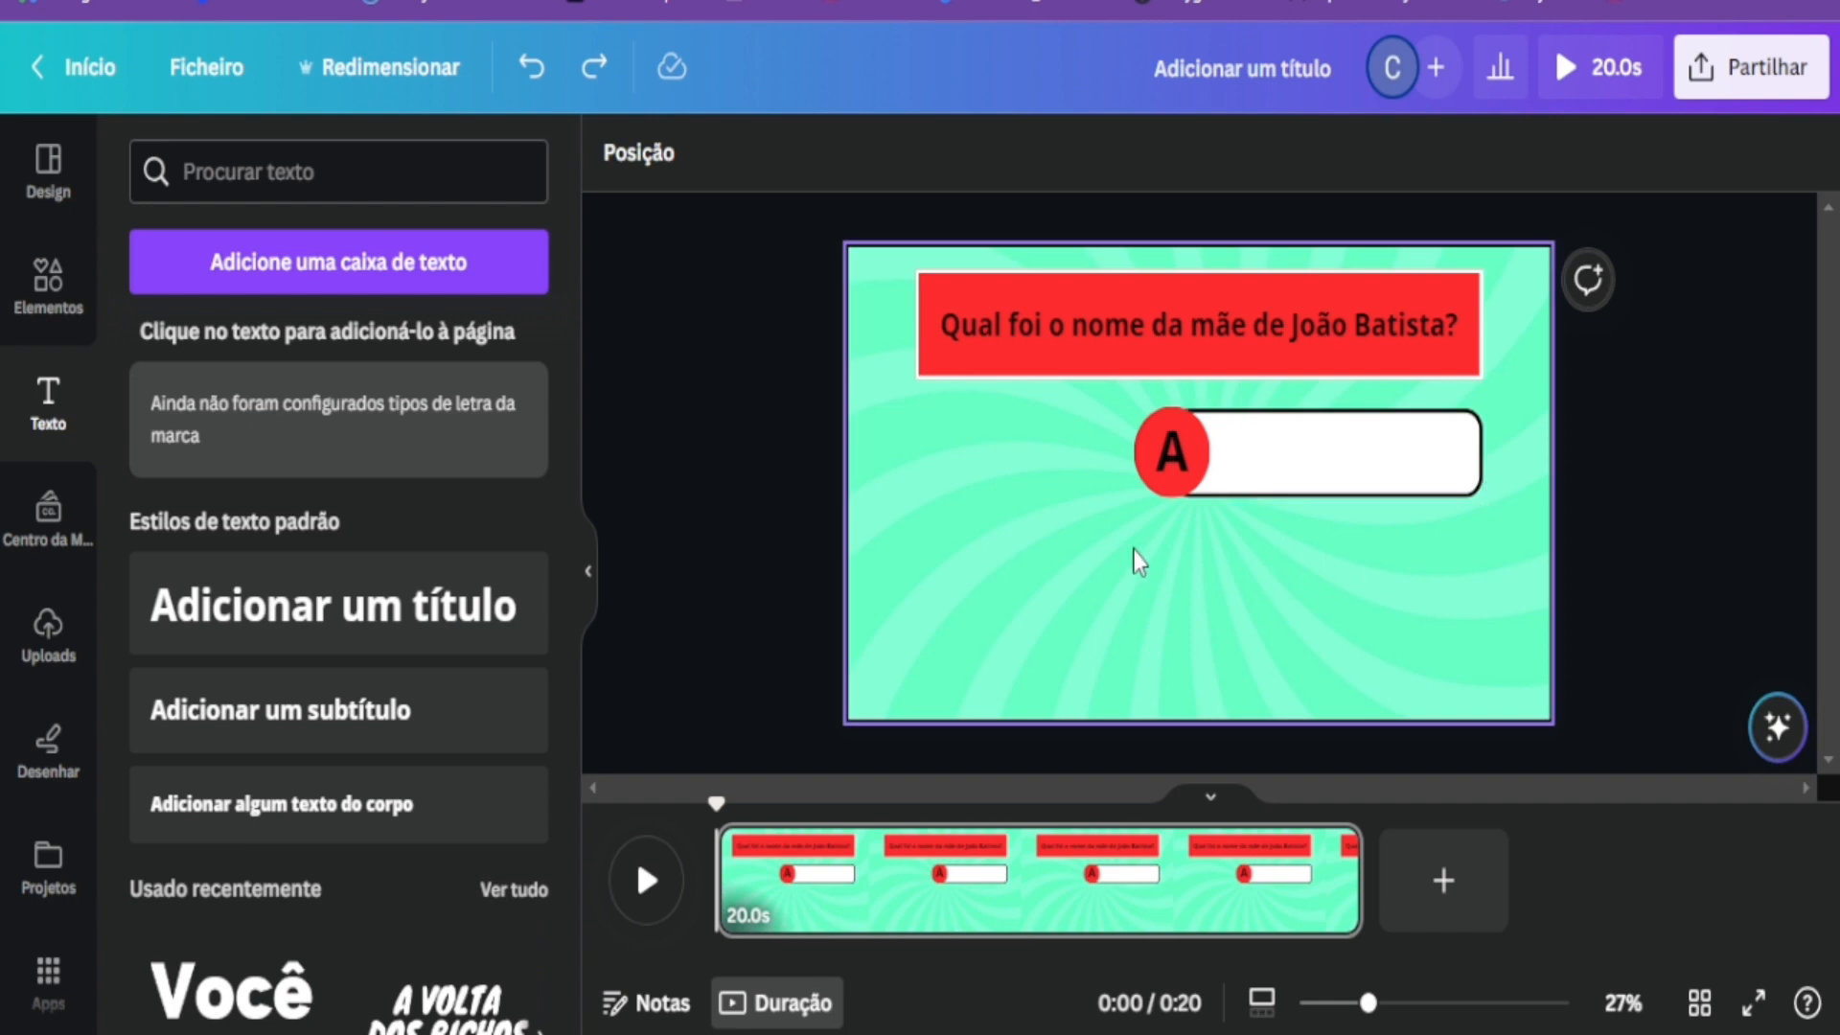
Duplicate the answer box together with its red circle and letter A twice.
drag(1165, 561, 1257, 428)
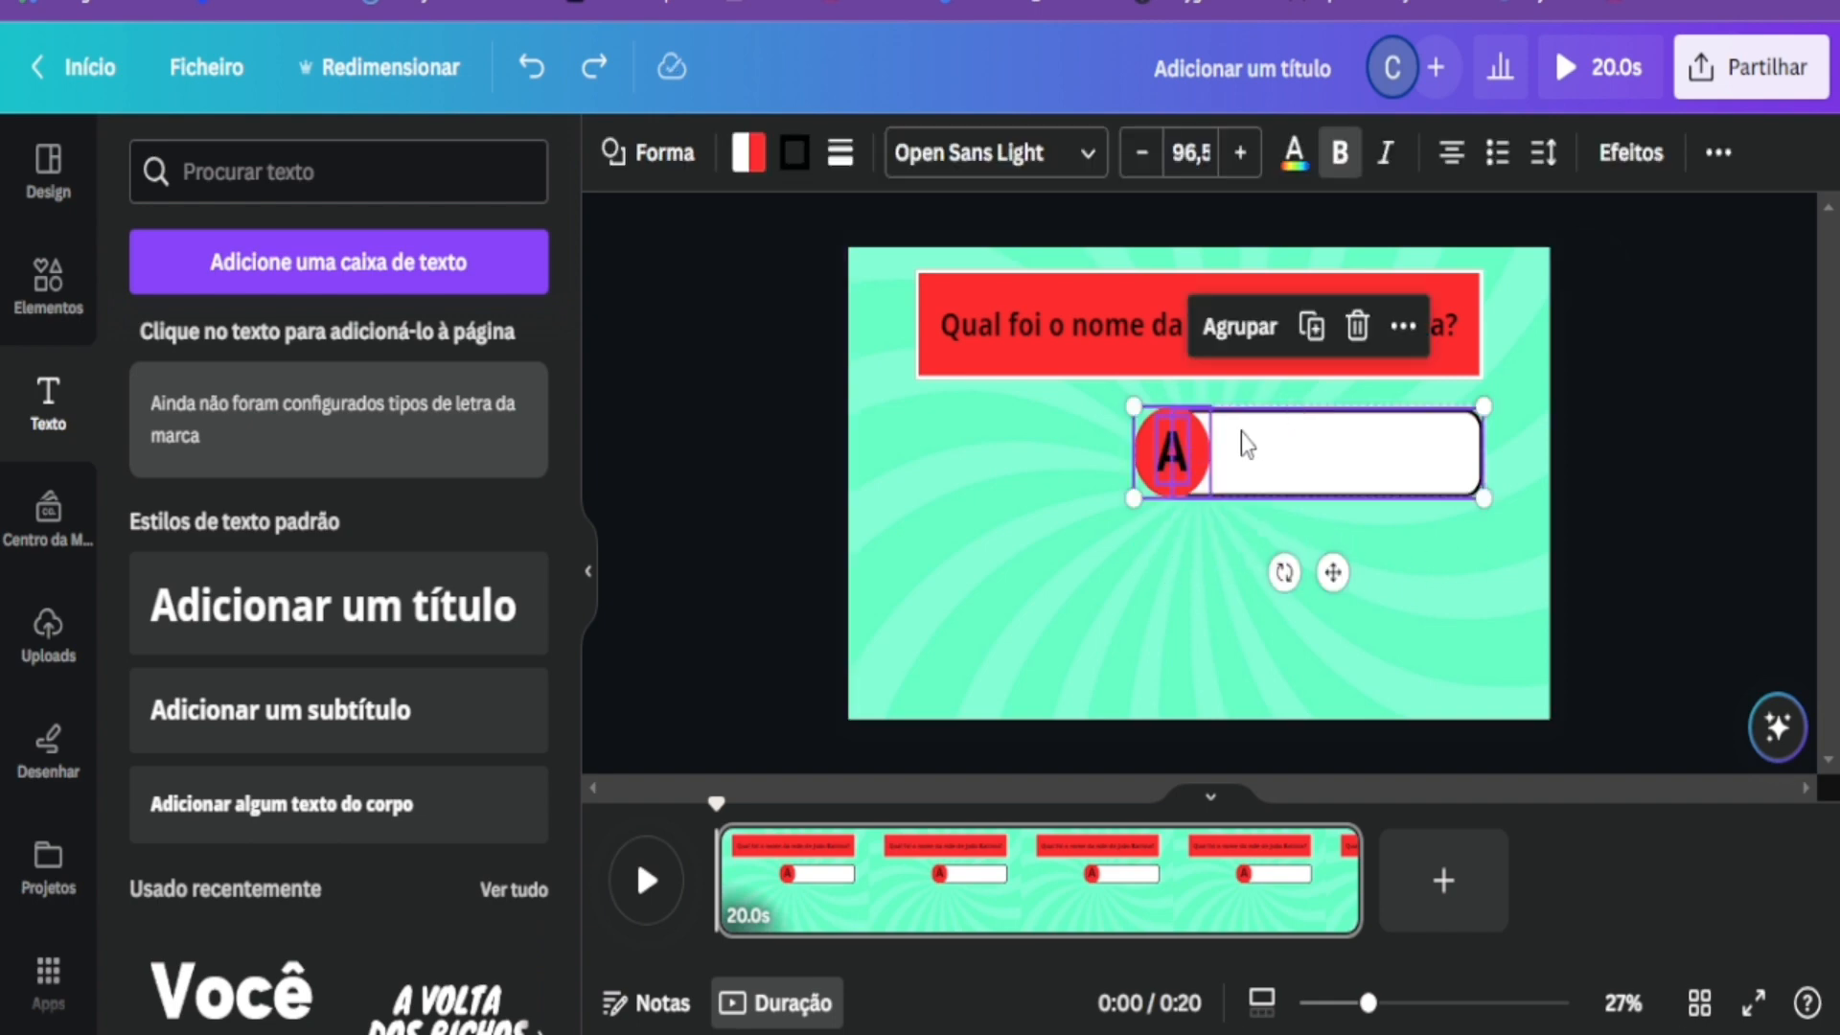
right_click(1240, 433)
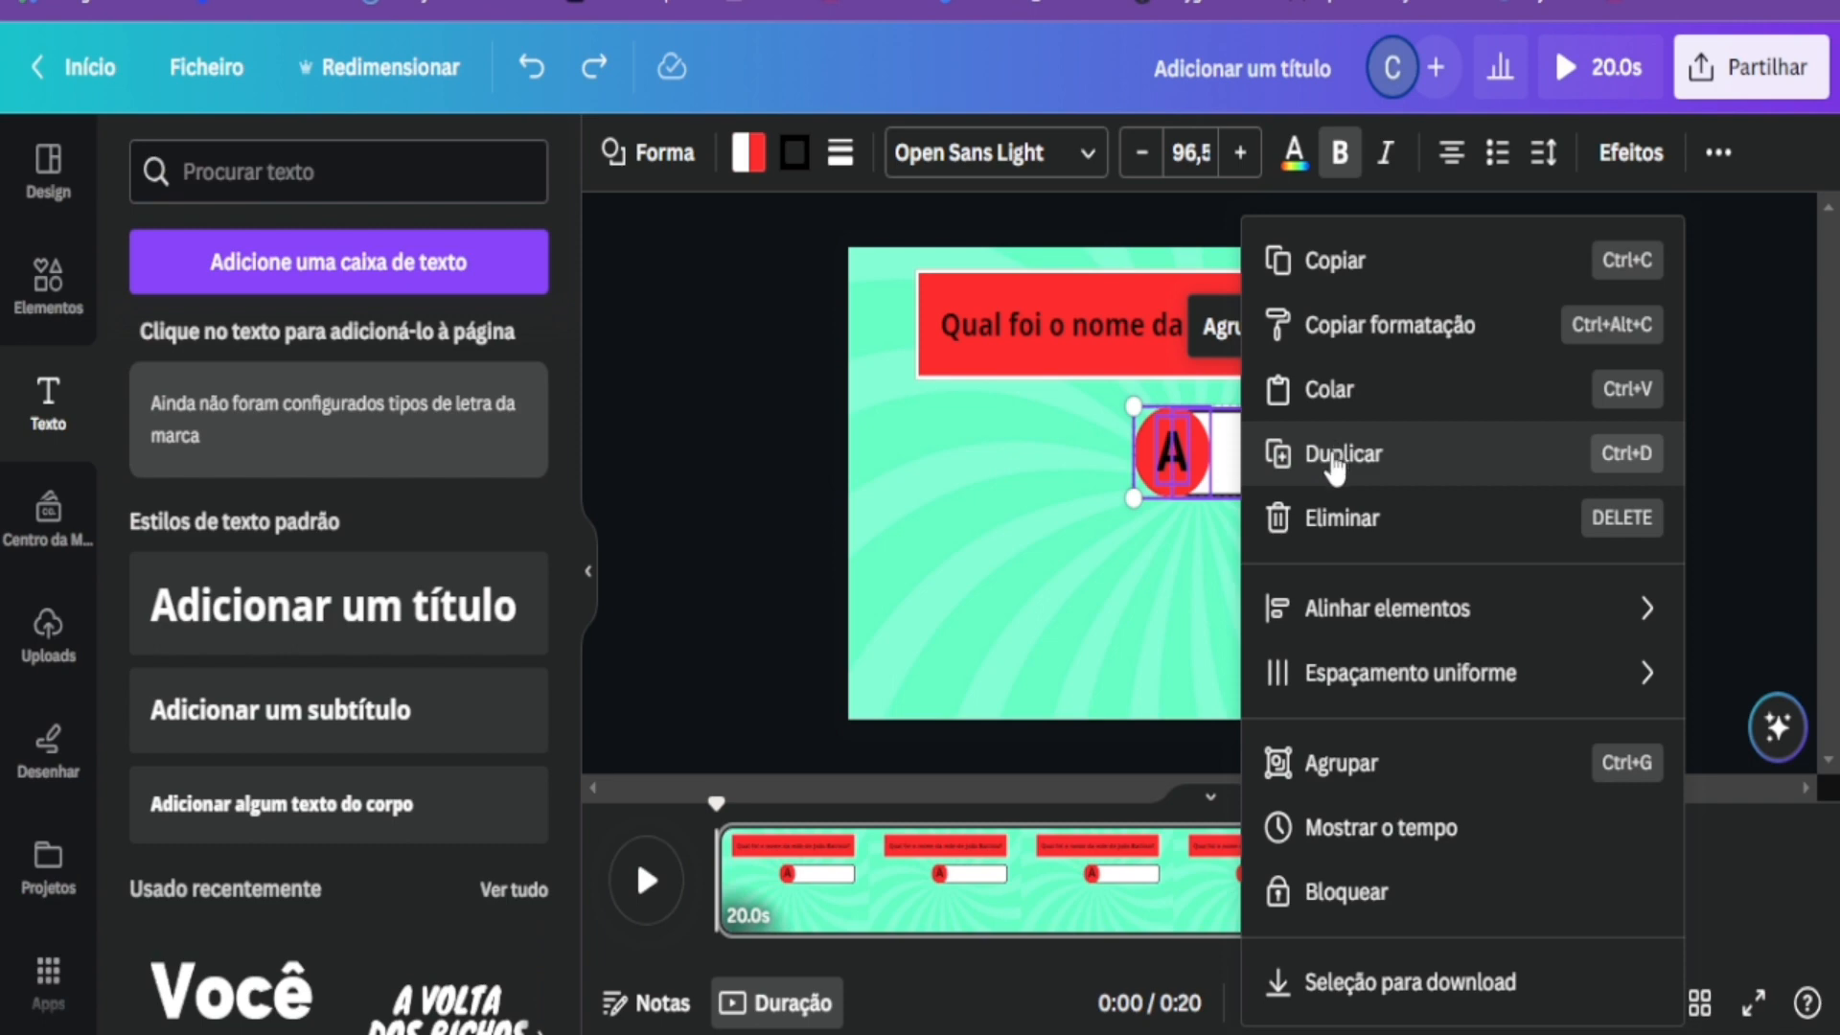
click(1335, 461)
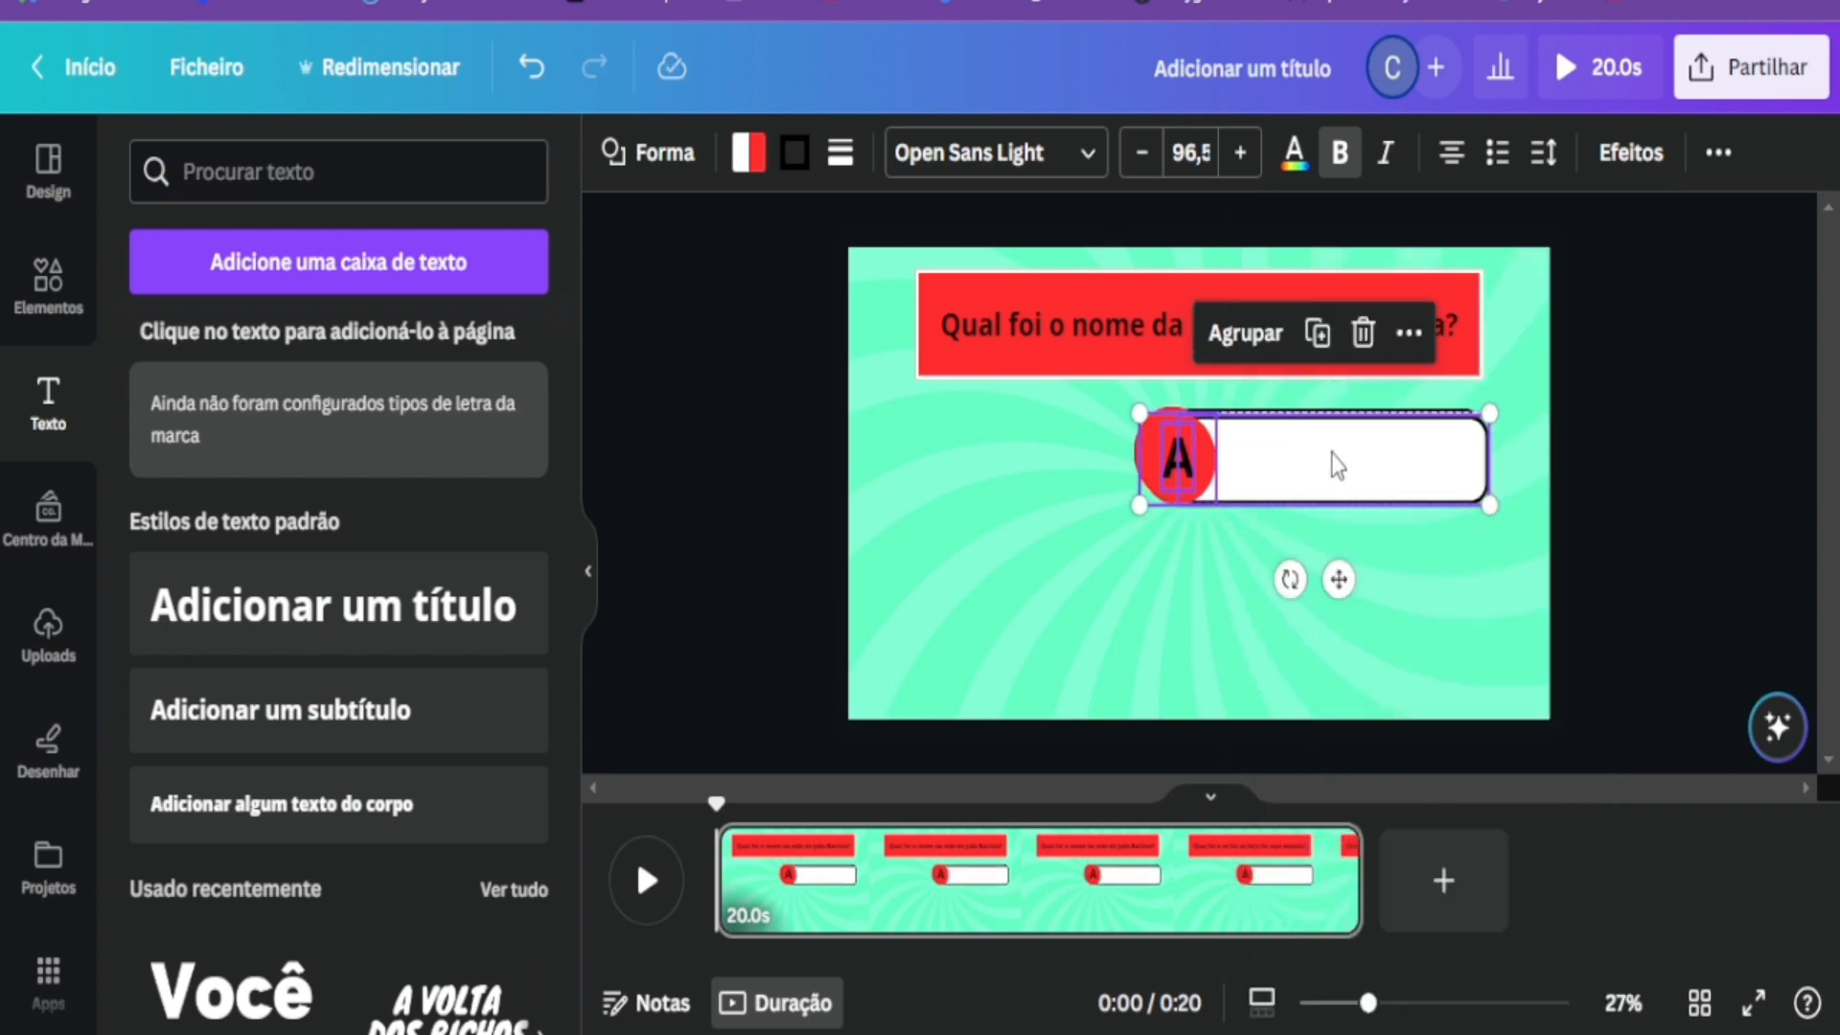
right_click(1238, 465)
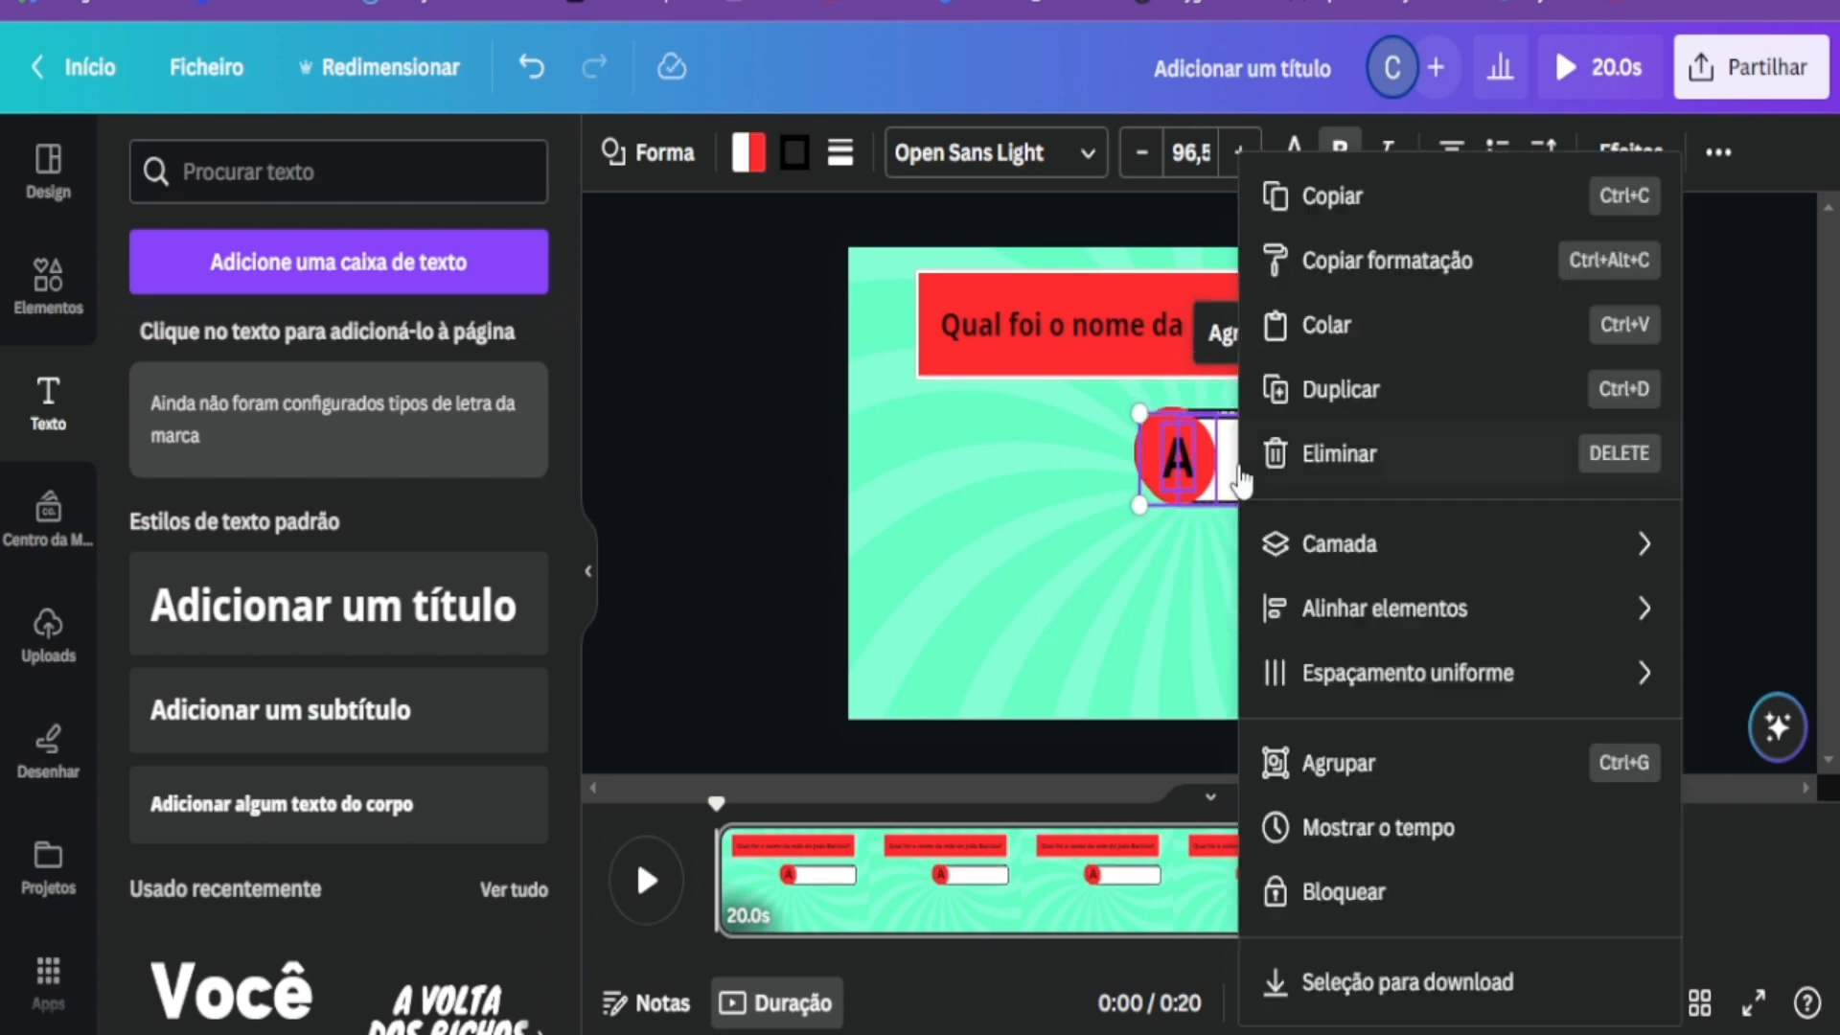
click(1328, 420)
Move one answer copy near the slide's bottom and place the other copy's box and circle directly below the first answer.
drag(1278, 454, 1272, 624)
click(1270, 435)
drag(1270, 435, 1269, 518)
drag(1142, 446, 1134, 535)
Align the bottom red circle with its answer box and move the spare letter A onto the middle circle.
click(1278, 640)
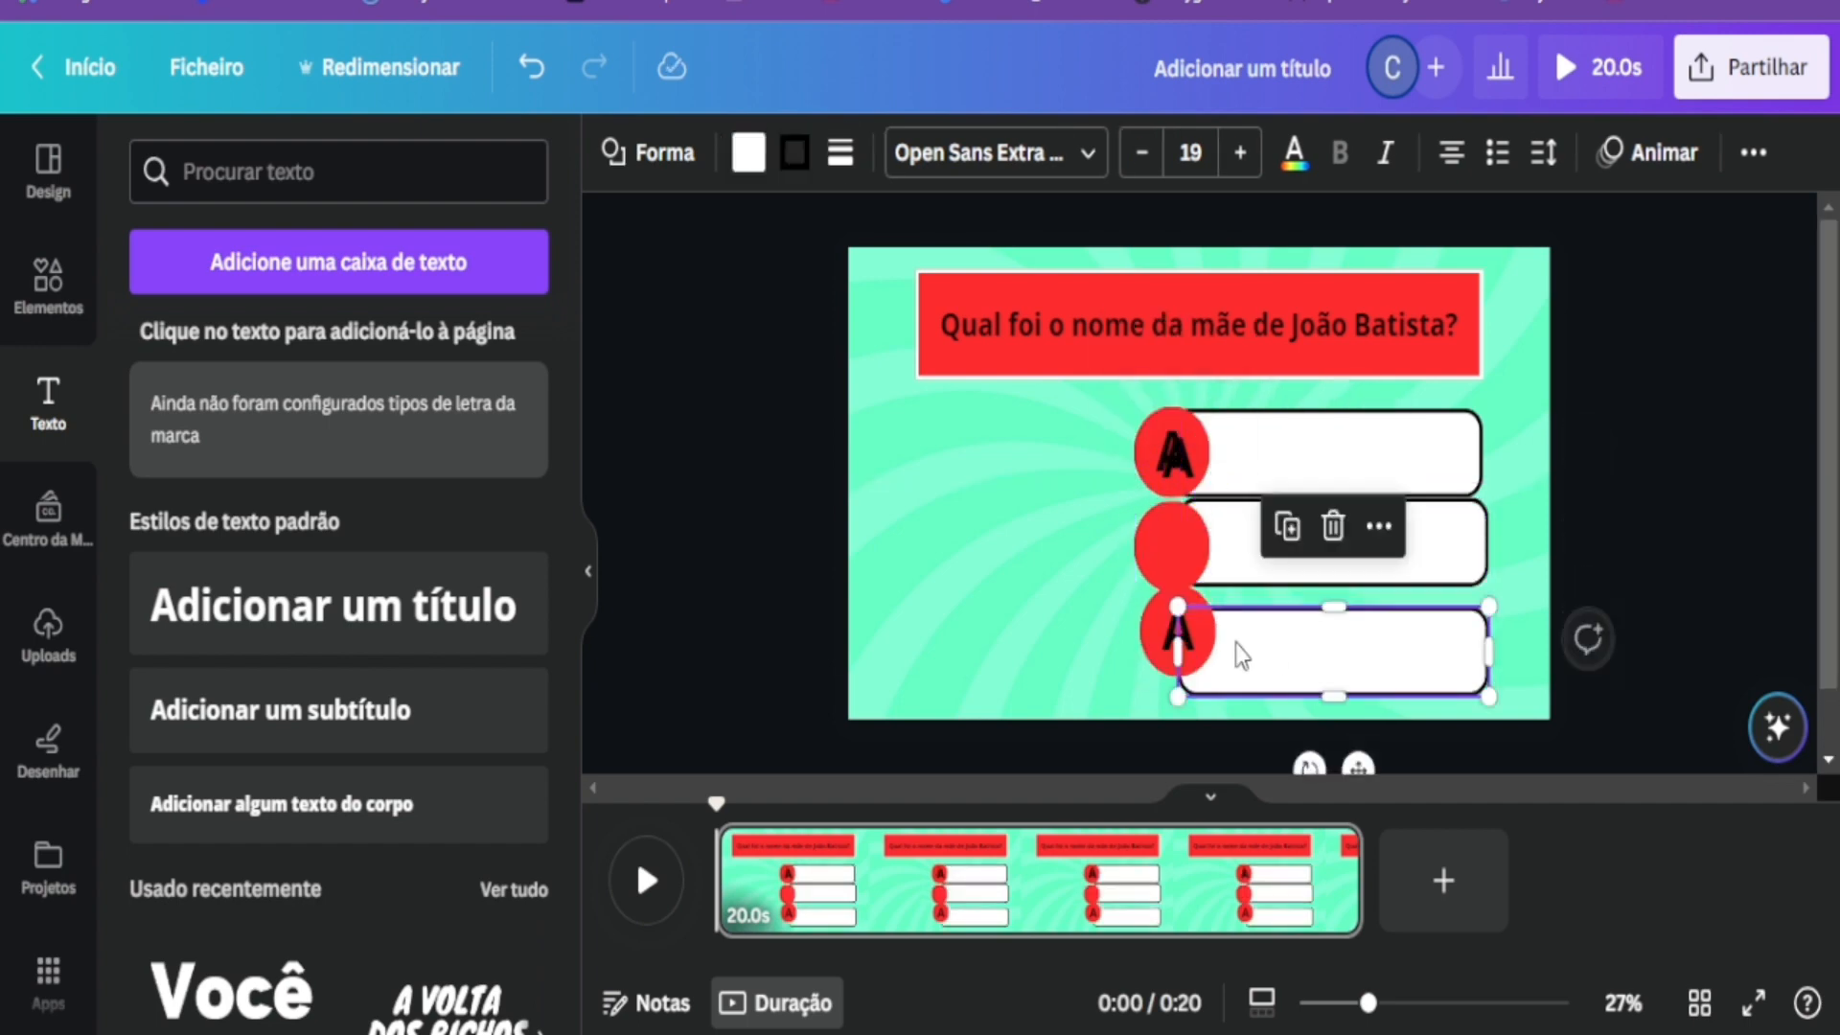
click(1174, 635)
mouse_move(1174, 634)
mouse_down()
mouse_move(1154, 662)
mouse_move(1179, 621)
mouse_move(1177, 647)
mouse_up()
click(855, 597)
drag(1177, 458, 1176, 542)
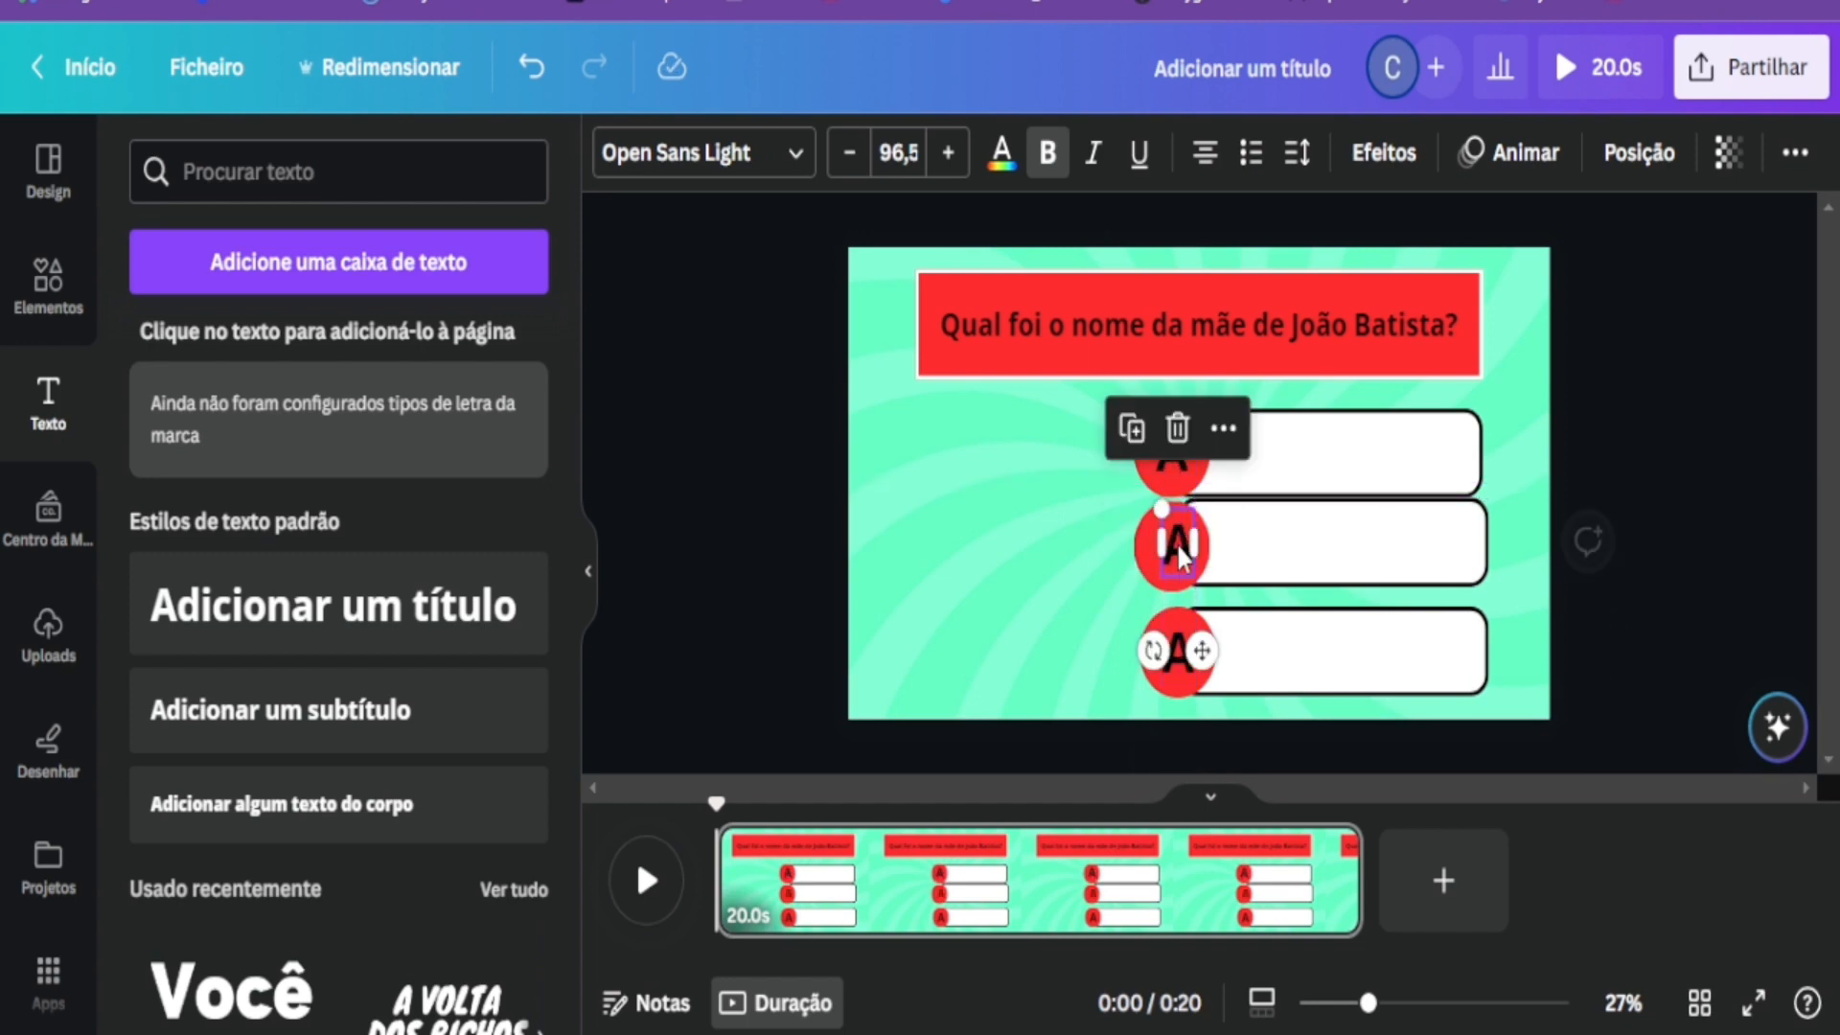
click(751, 592)
Space the middle answer box evenly between the other two and align its red circle with the box.
click(1276, 549)
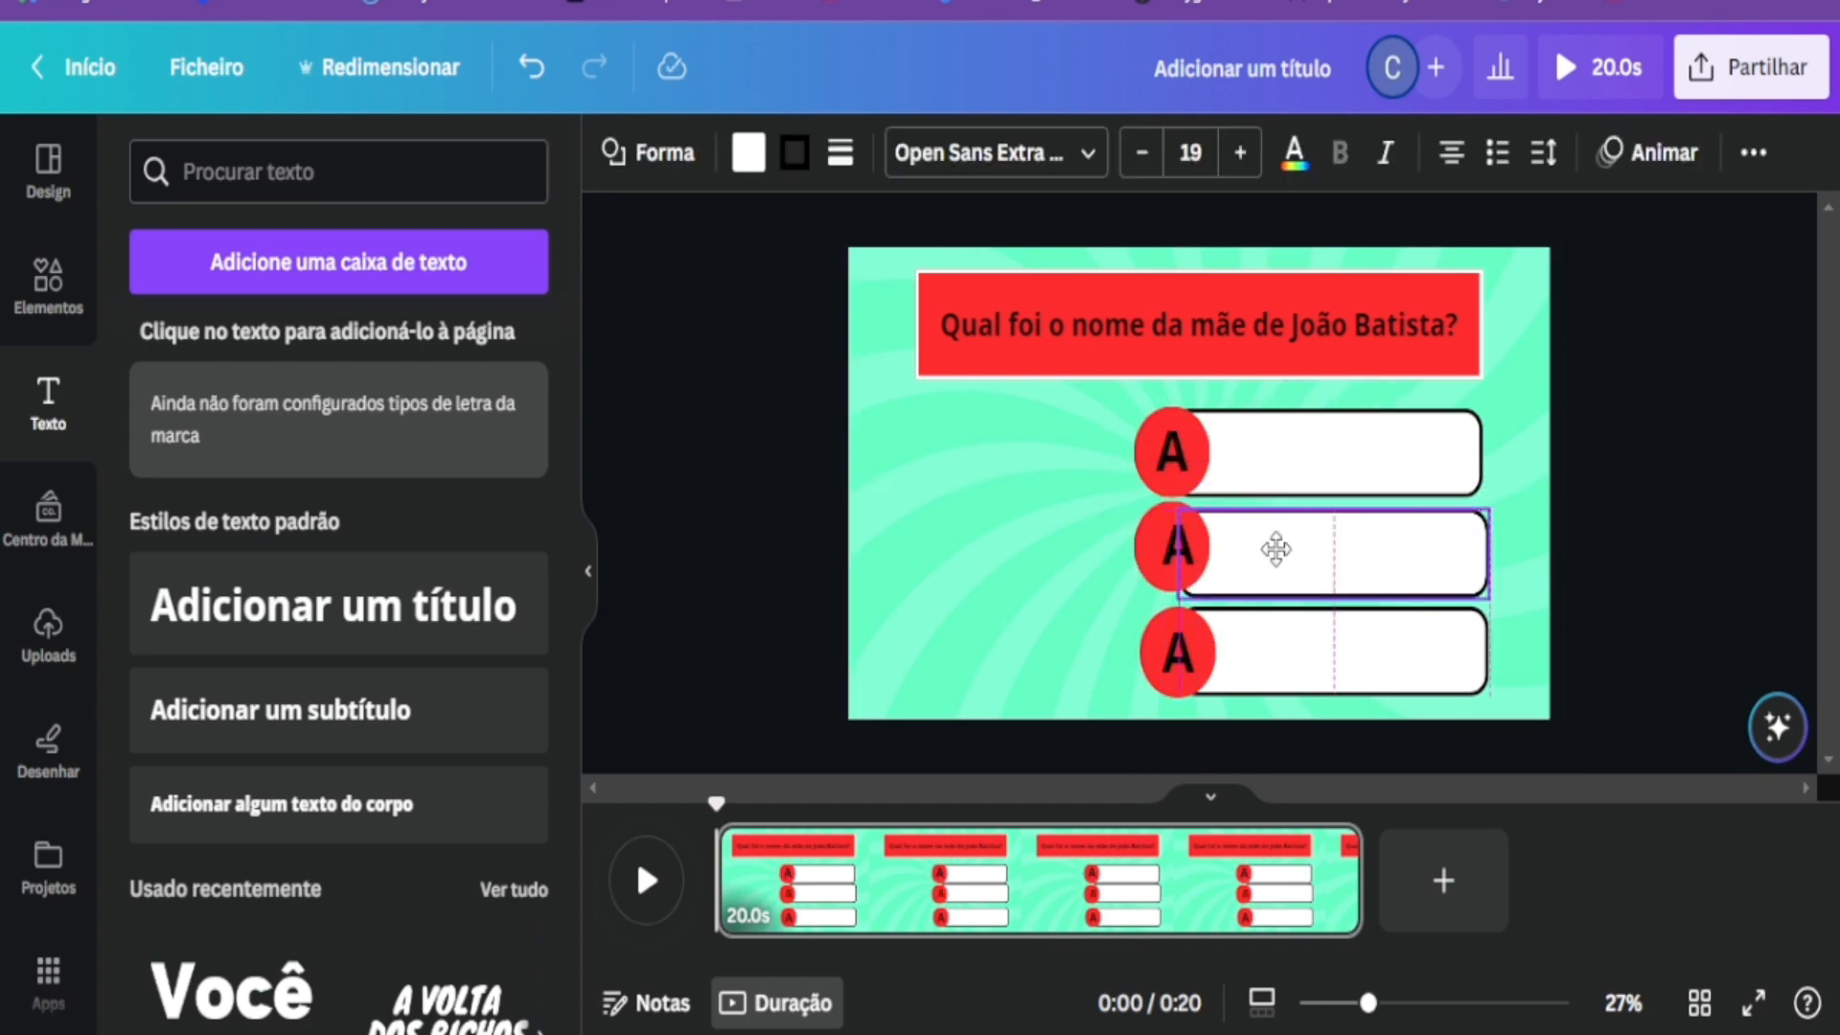
click(1162, 556)
drag(1165, 563, 1164, 554)
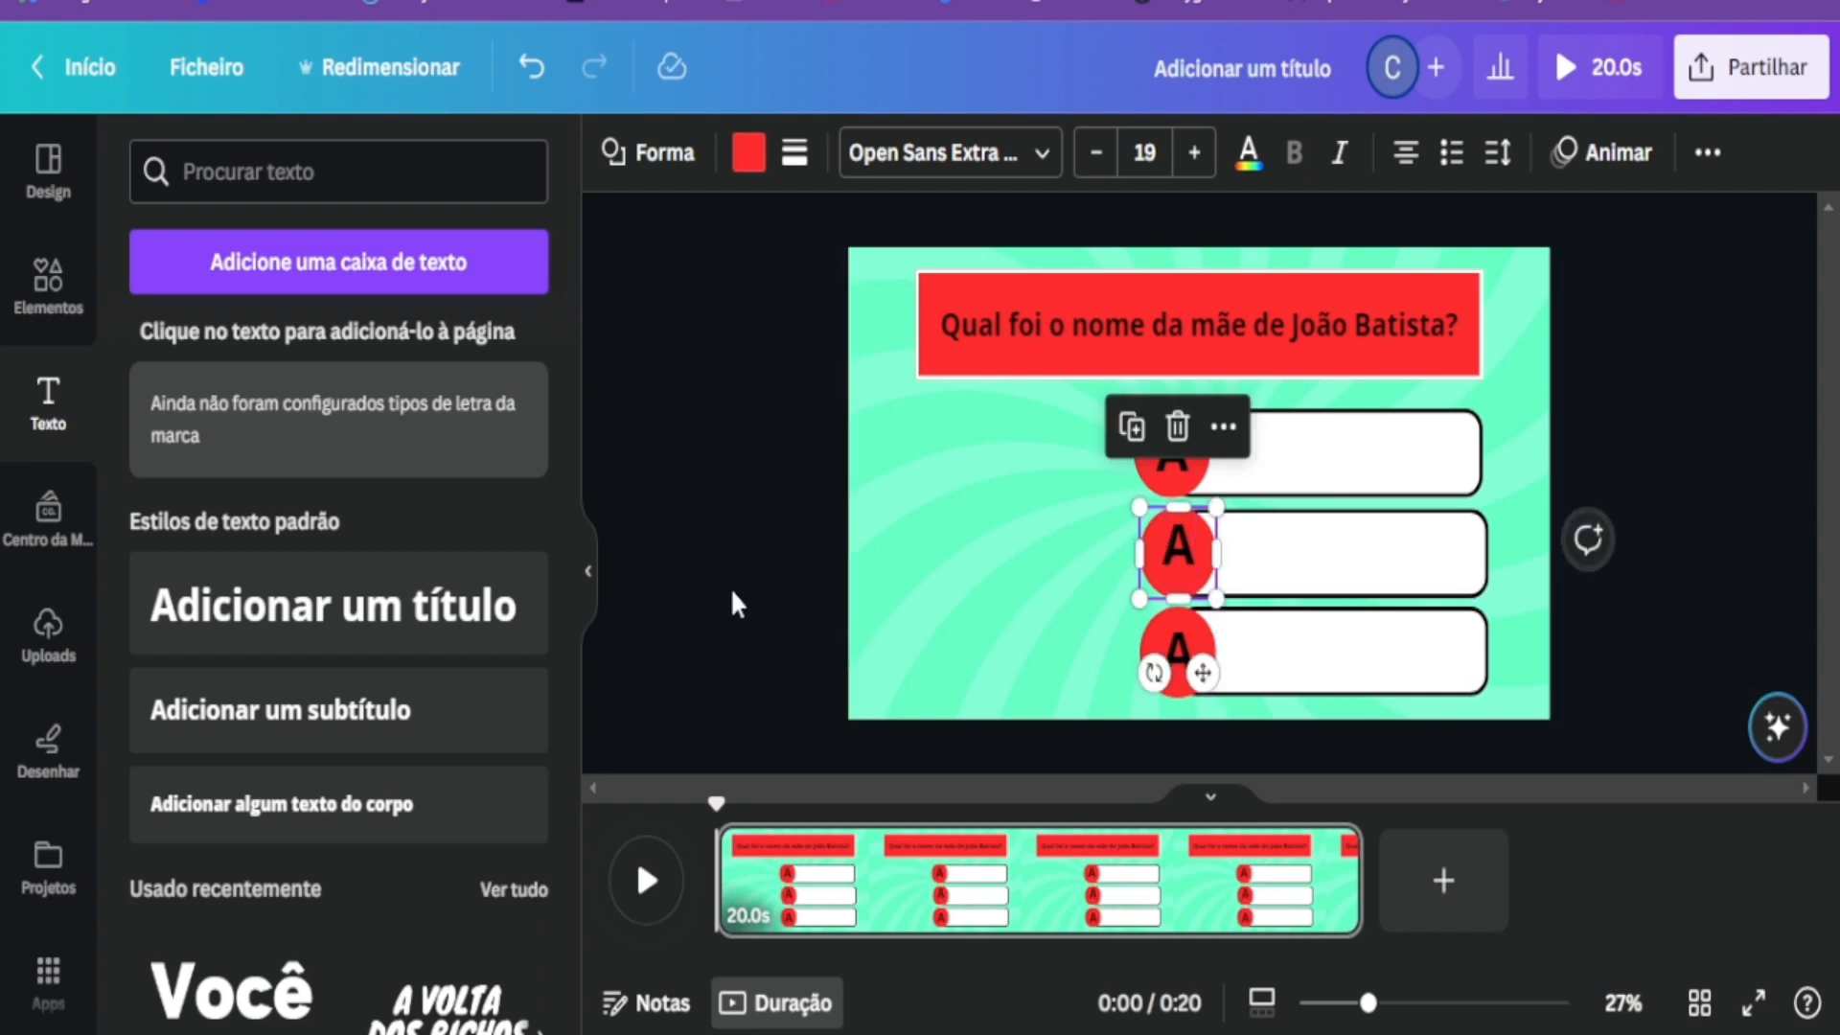
click(757, 573)
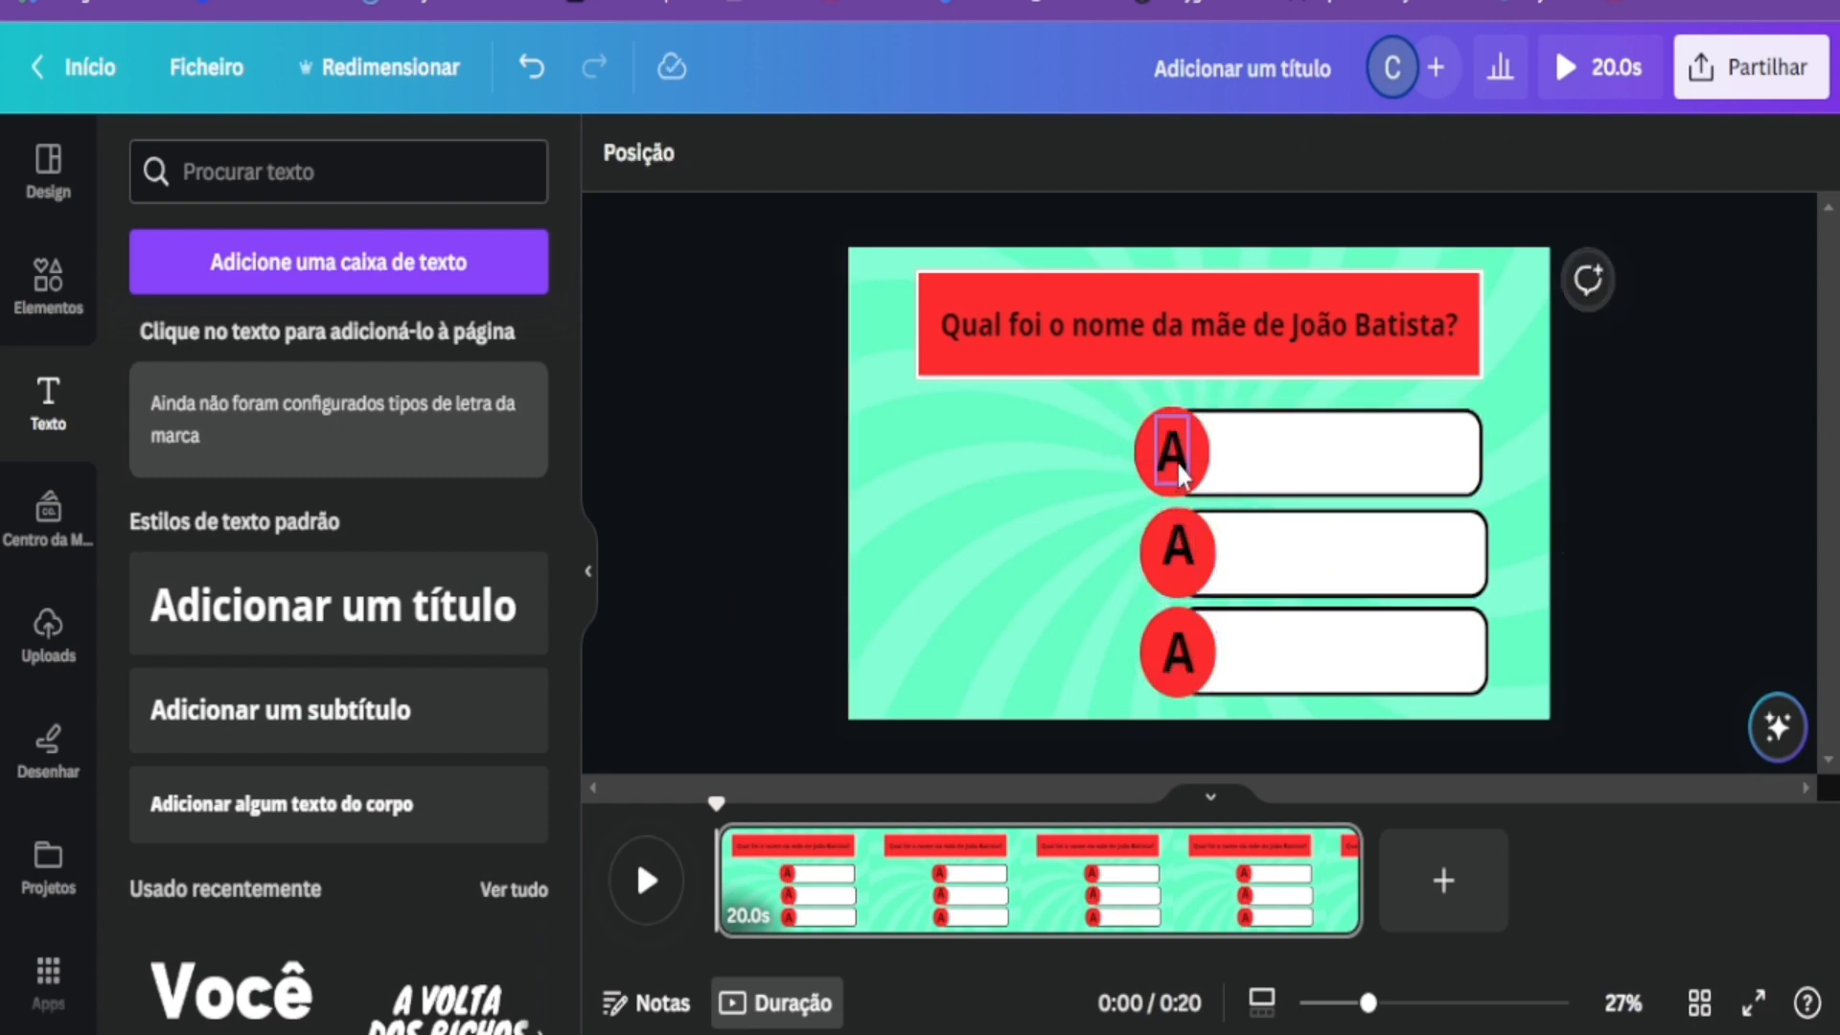
Change the middle answer's letter to B and the bottom answer's letter to C.
click(1177, 548)
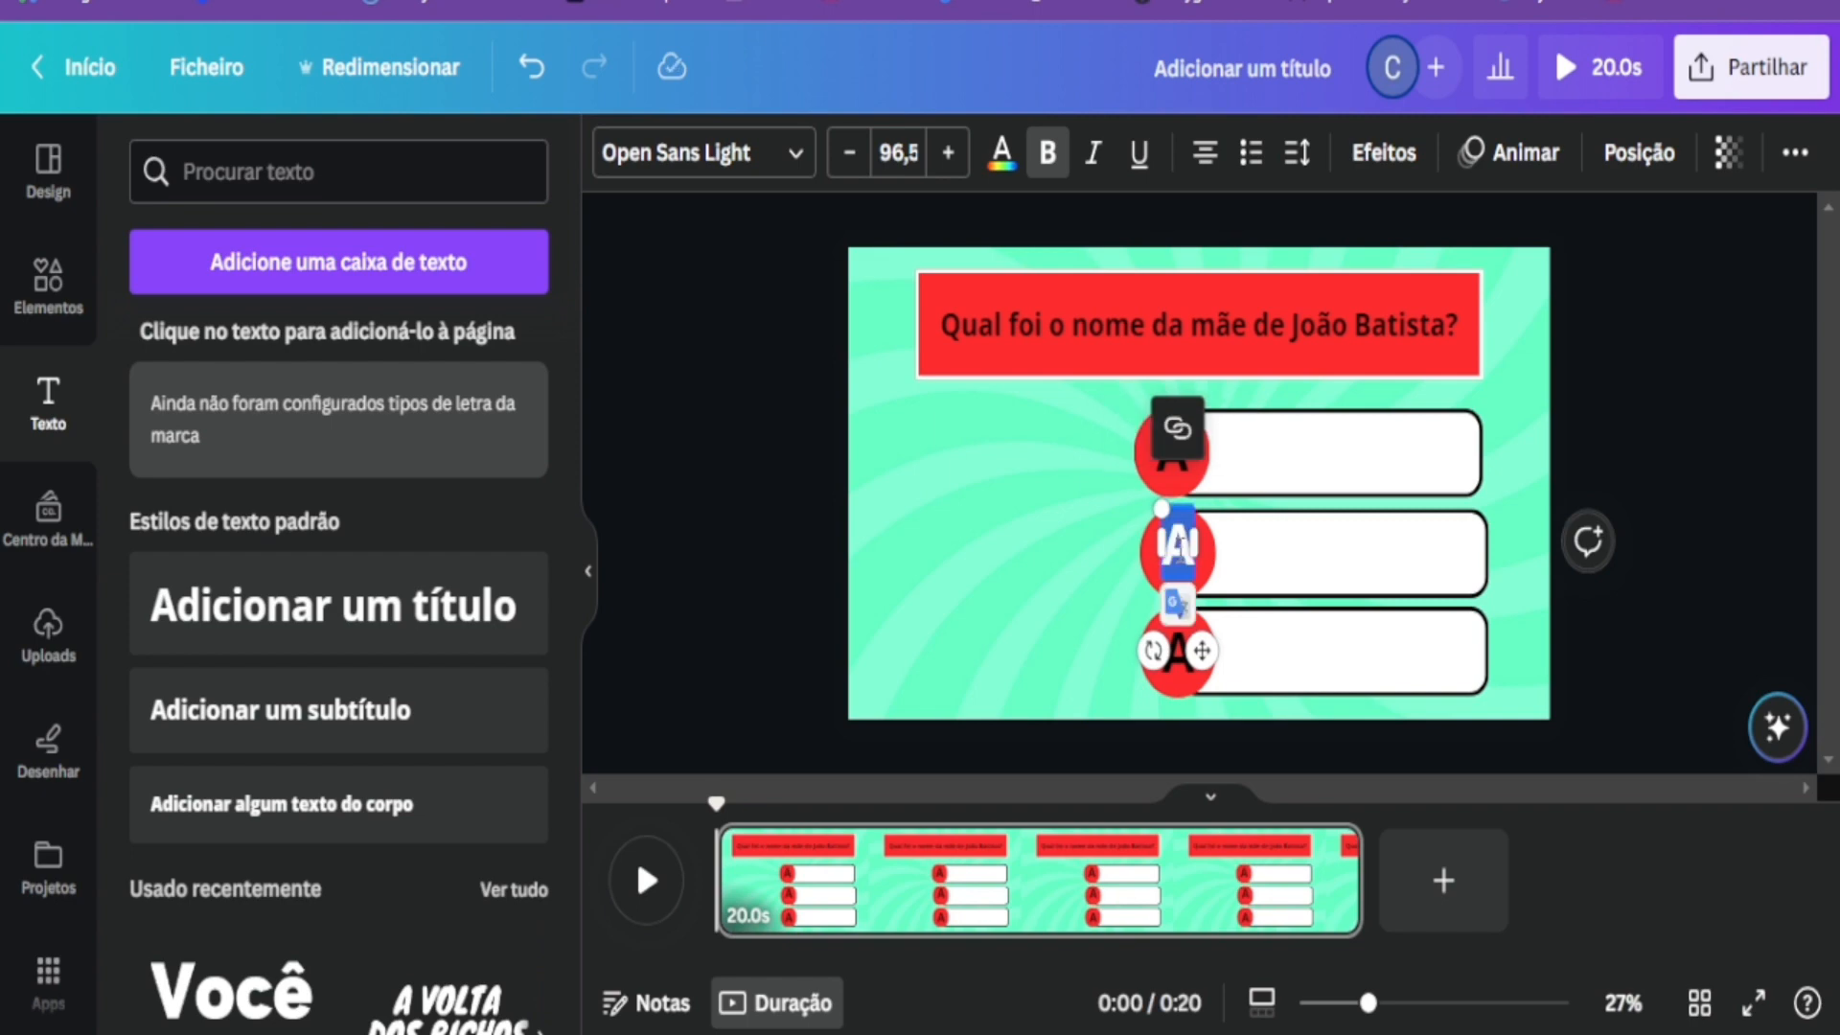
text(B)
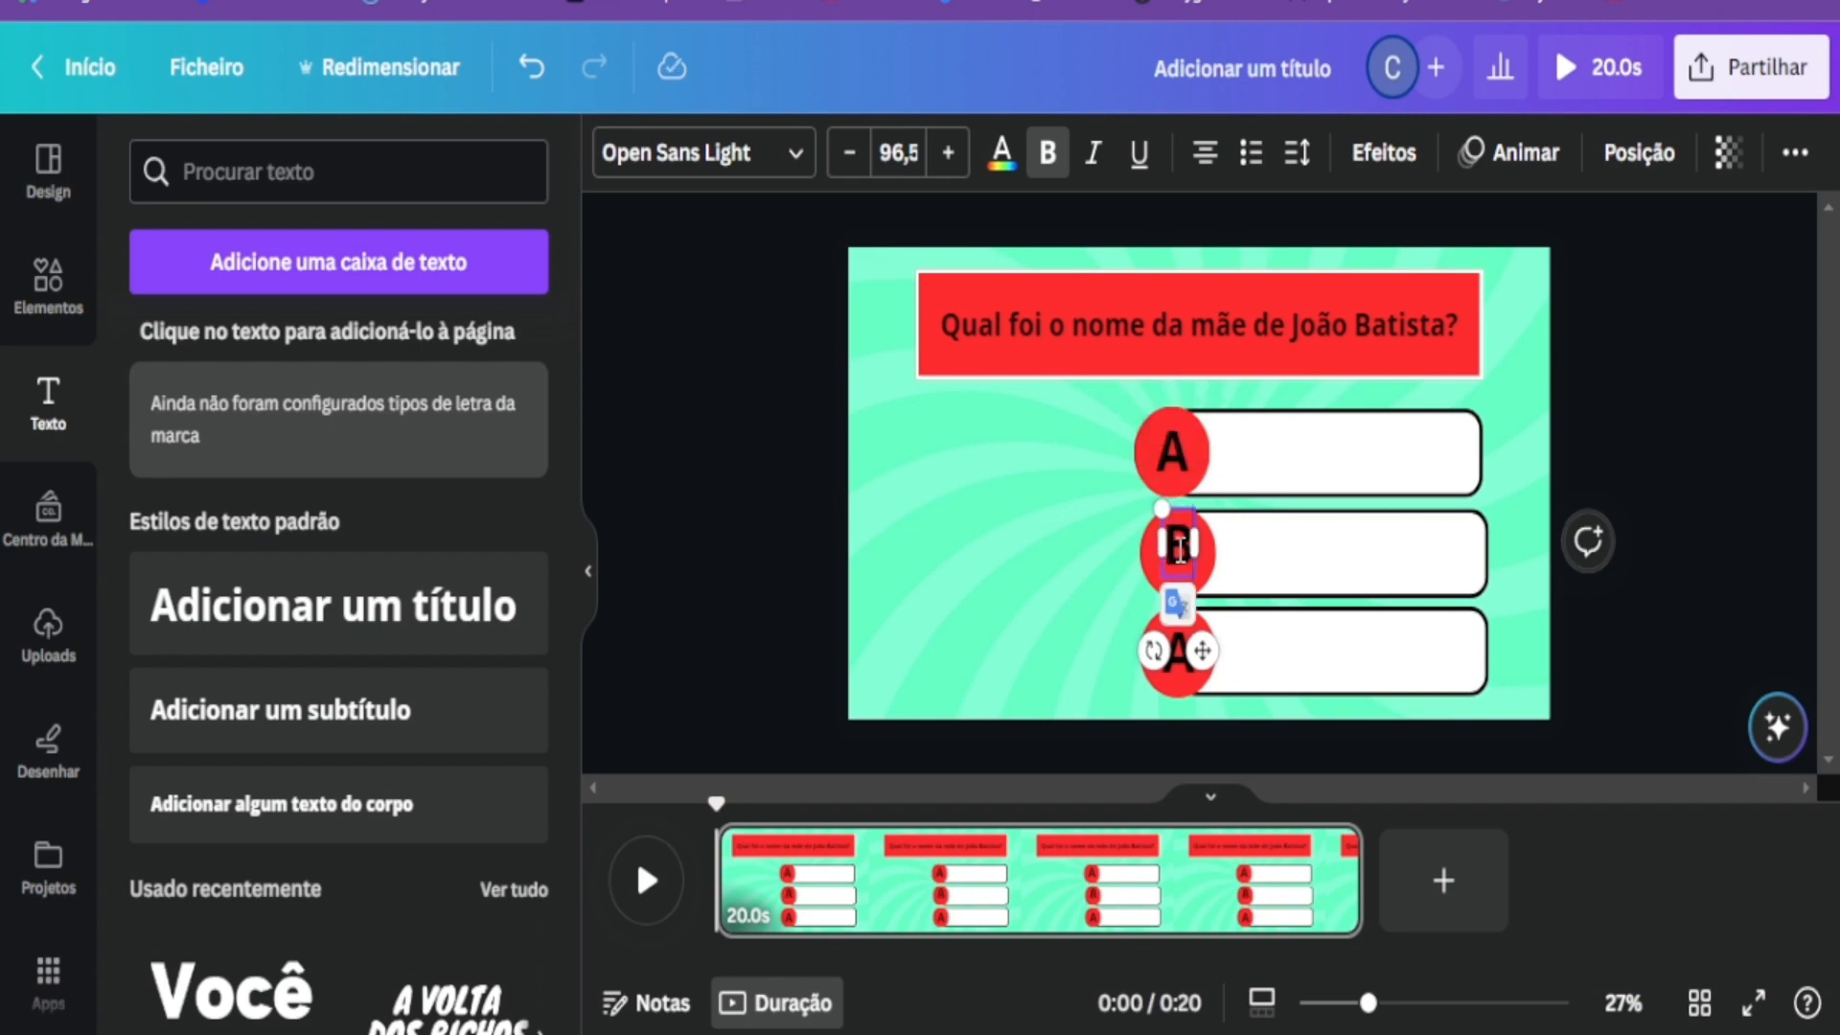
double_click(1178, 653)
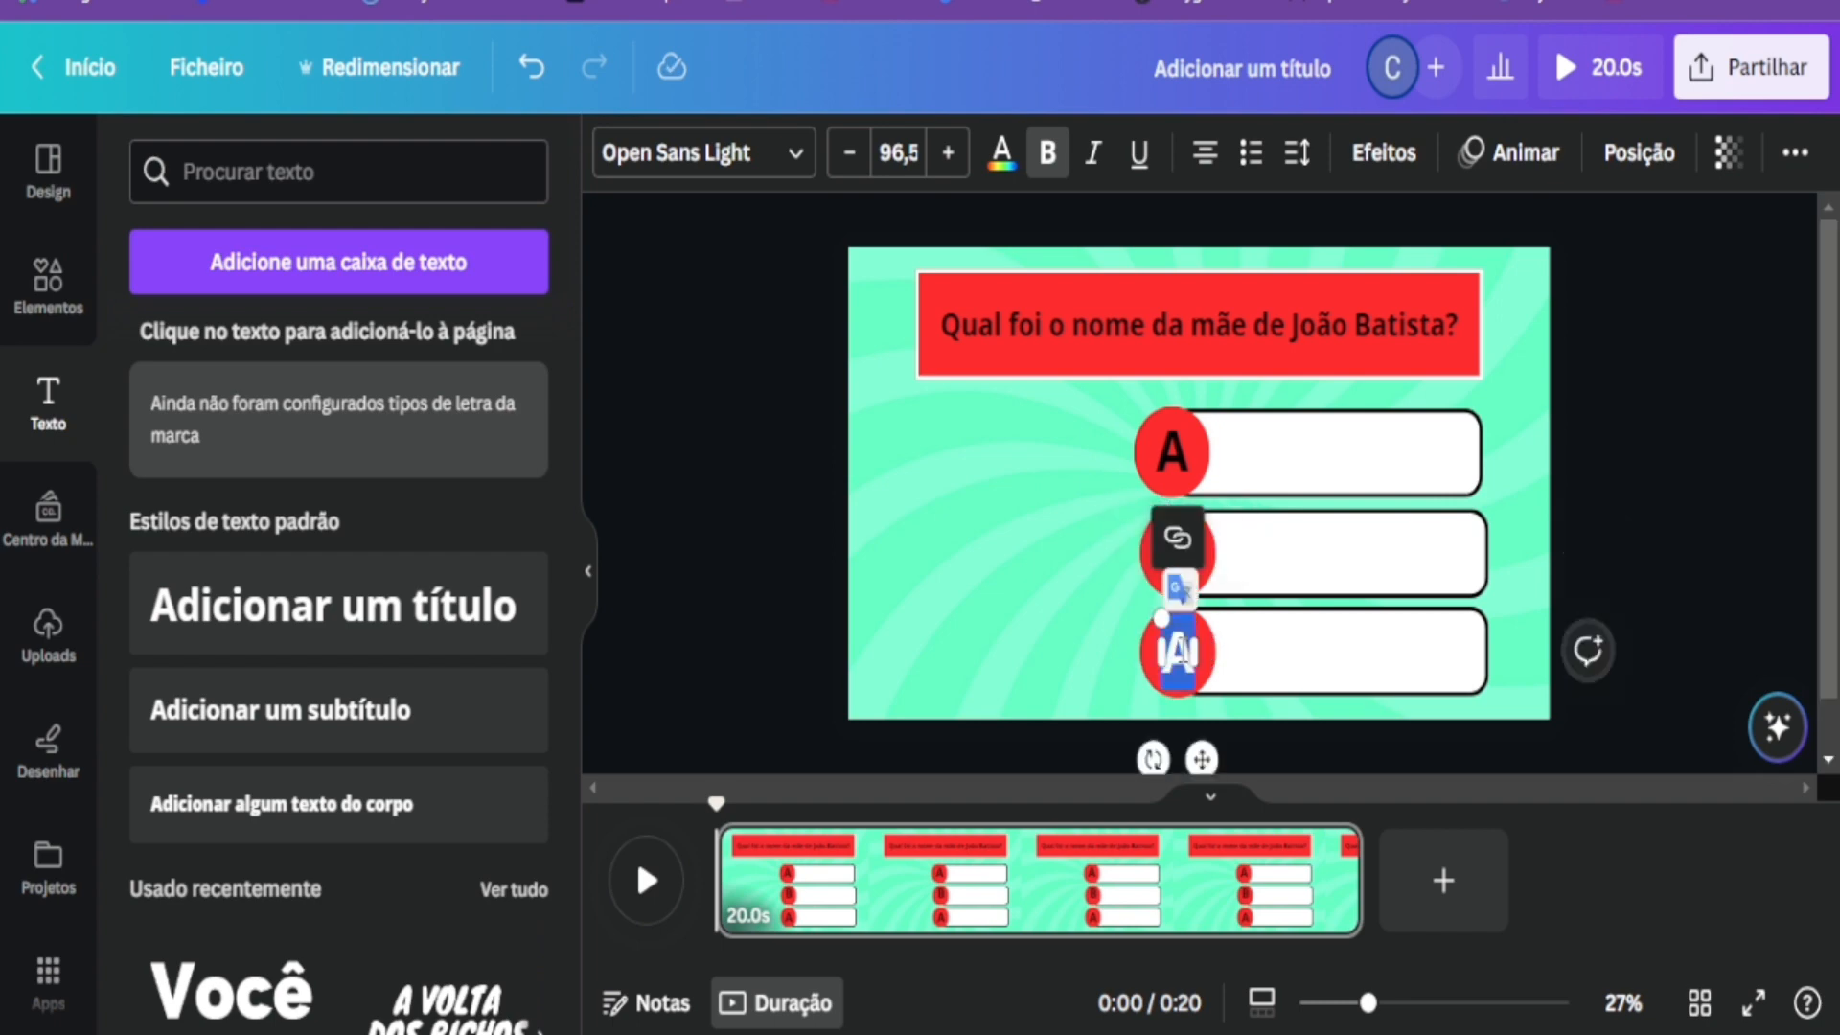
text(C)
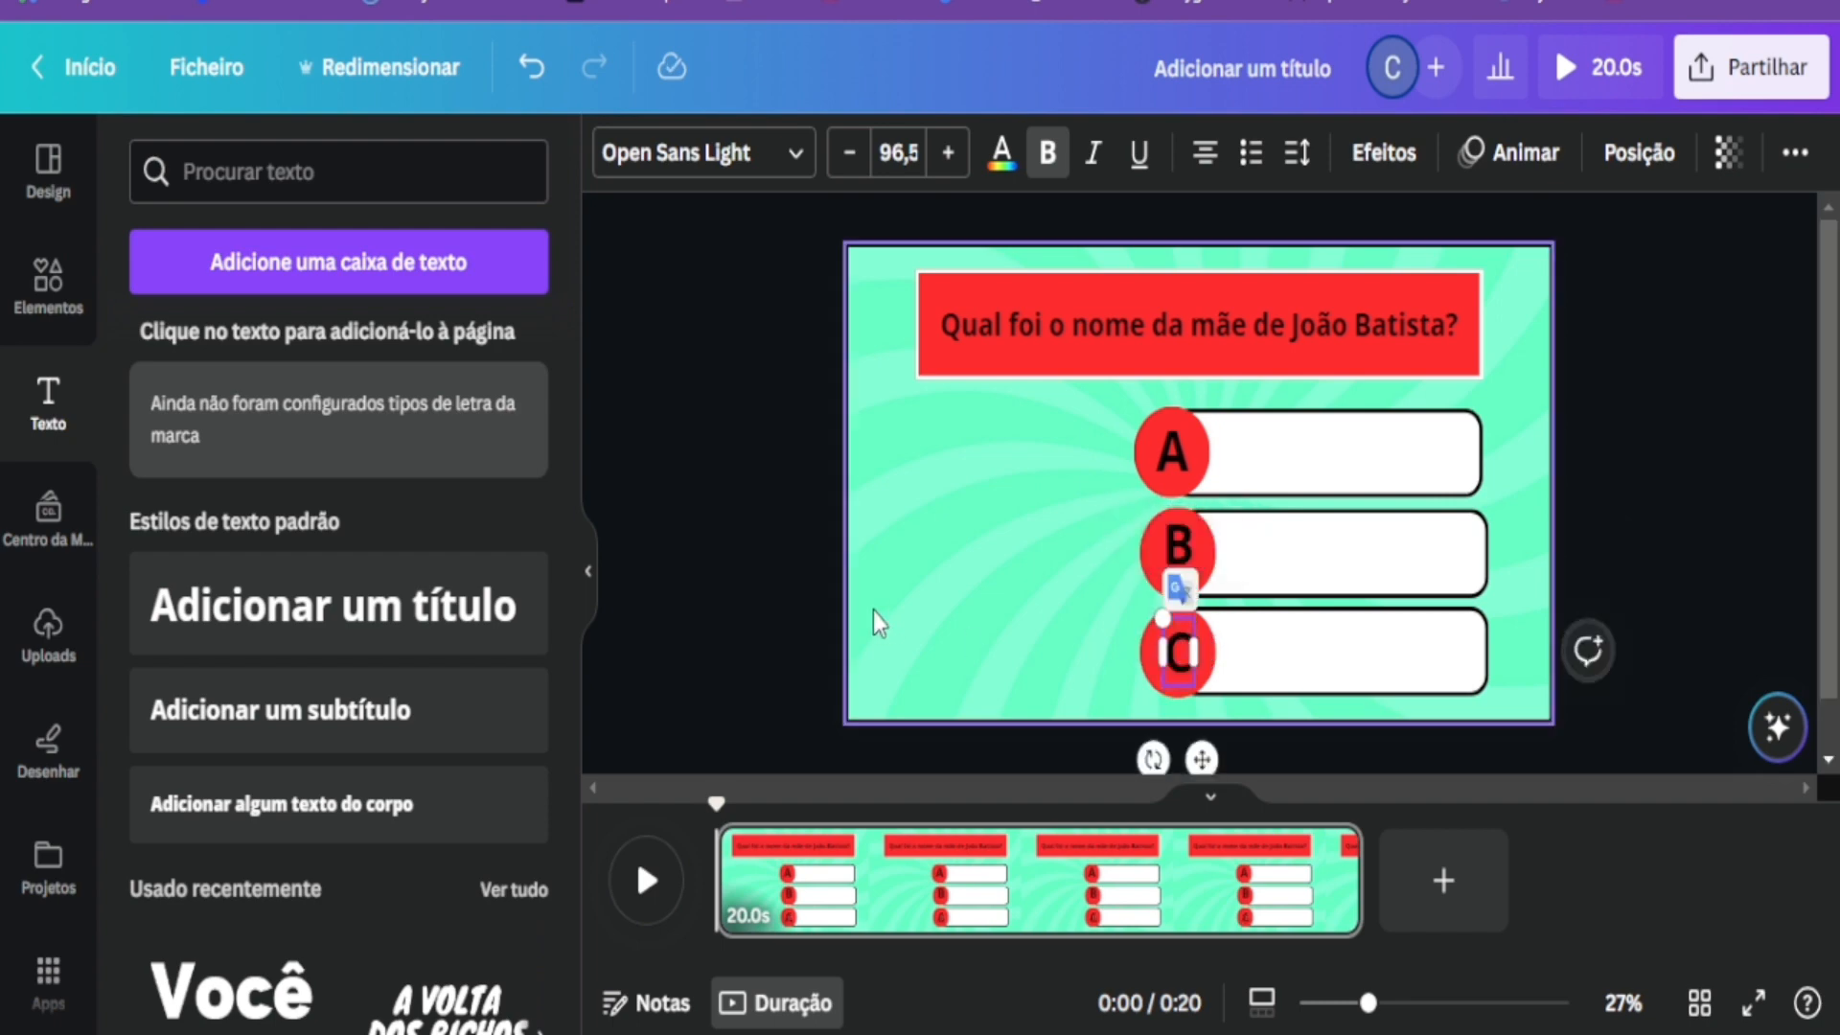
click(772, 554)
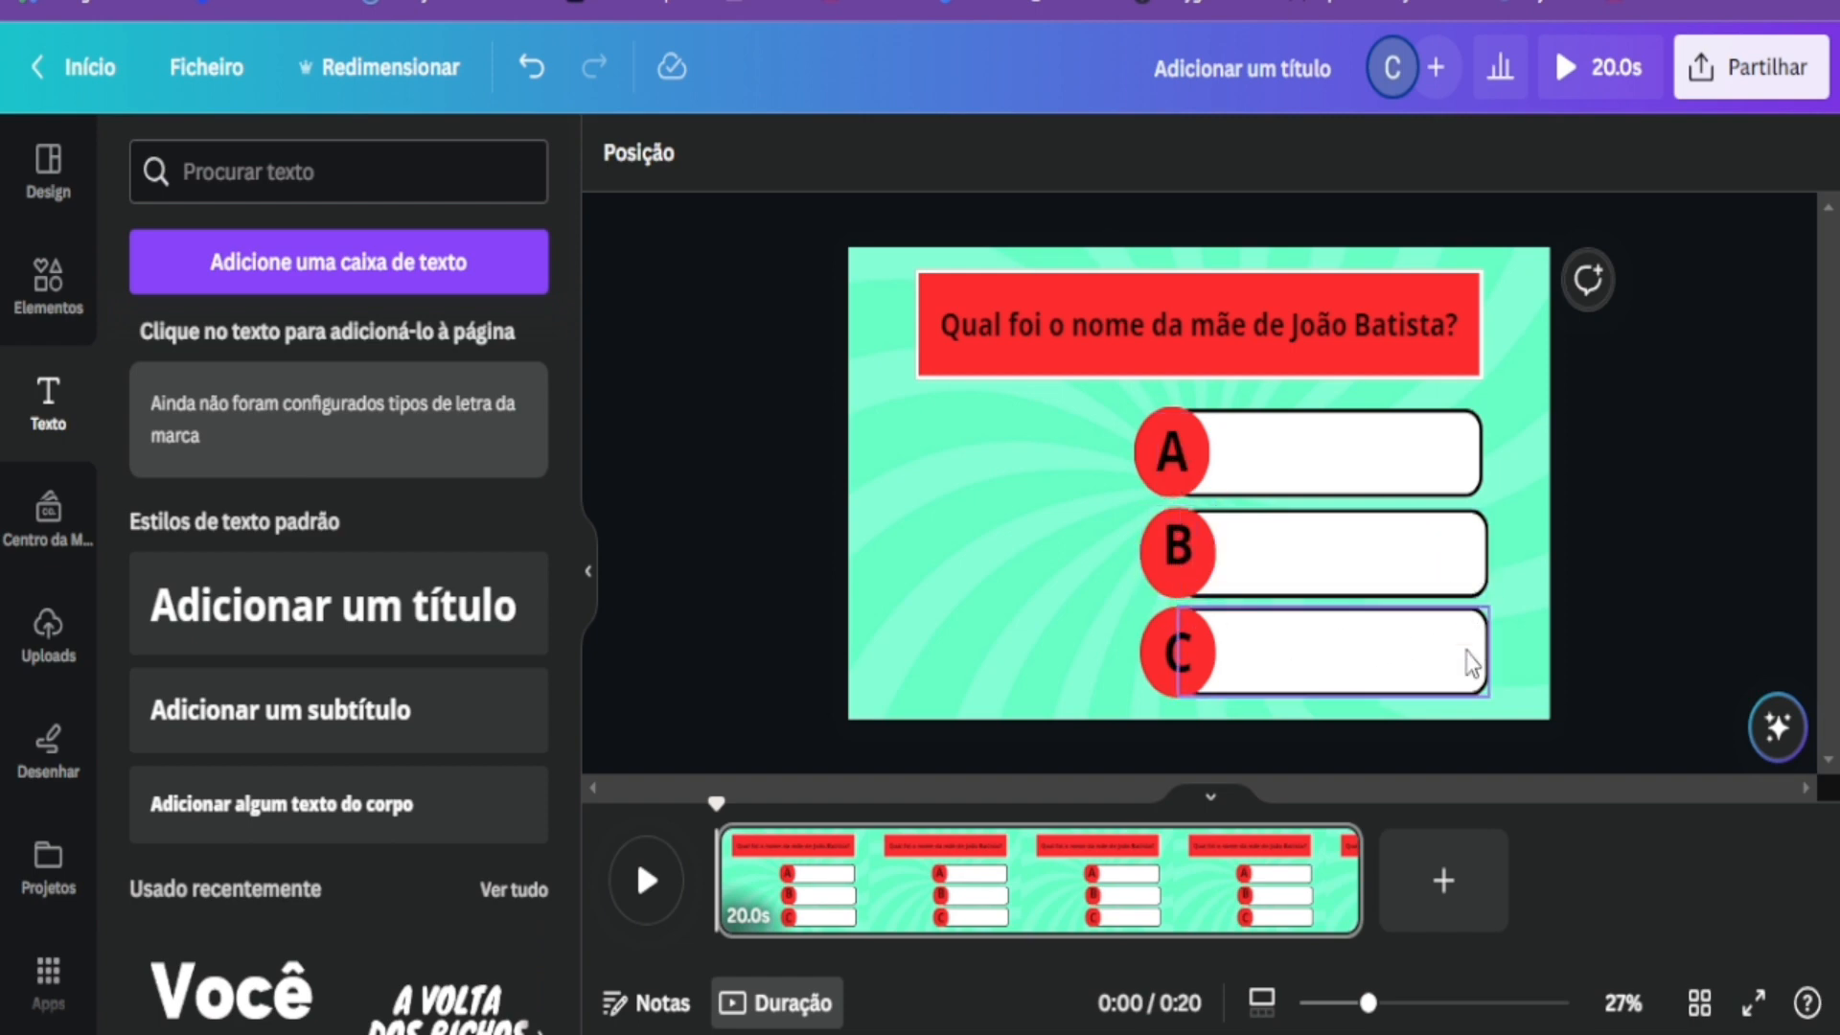
click(1471, 619)
click(914, 591)
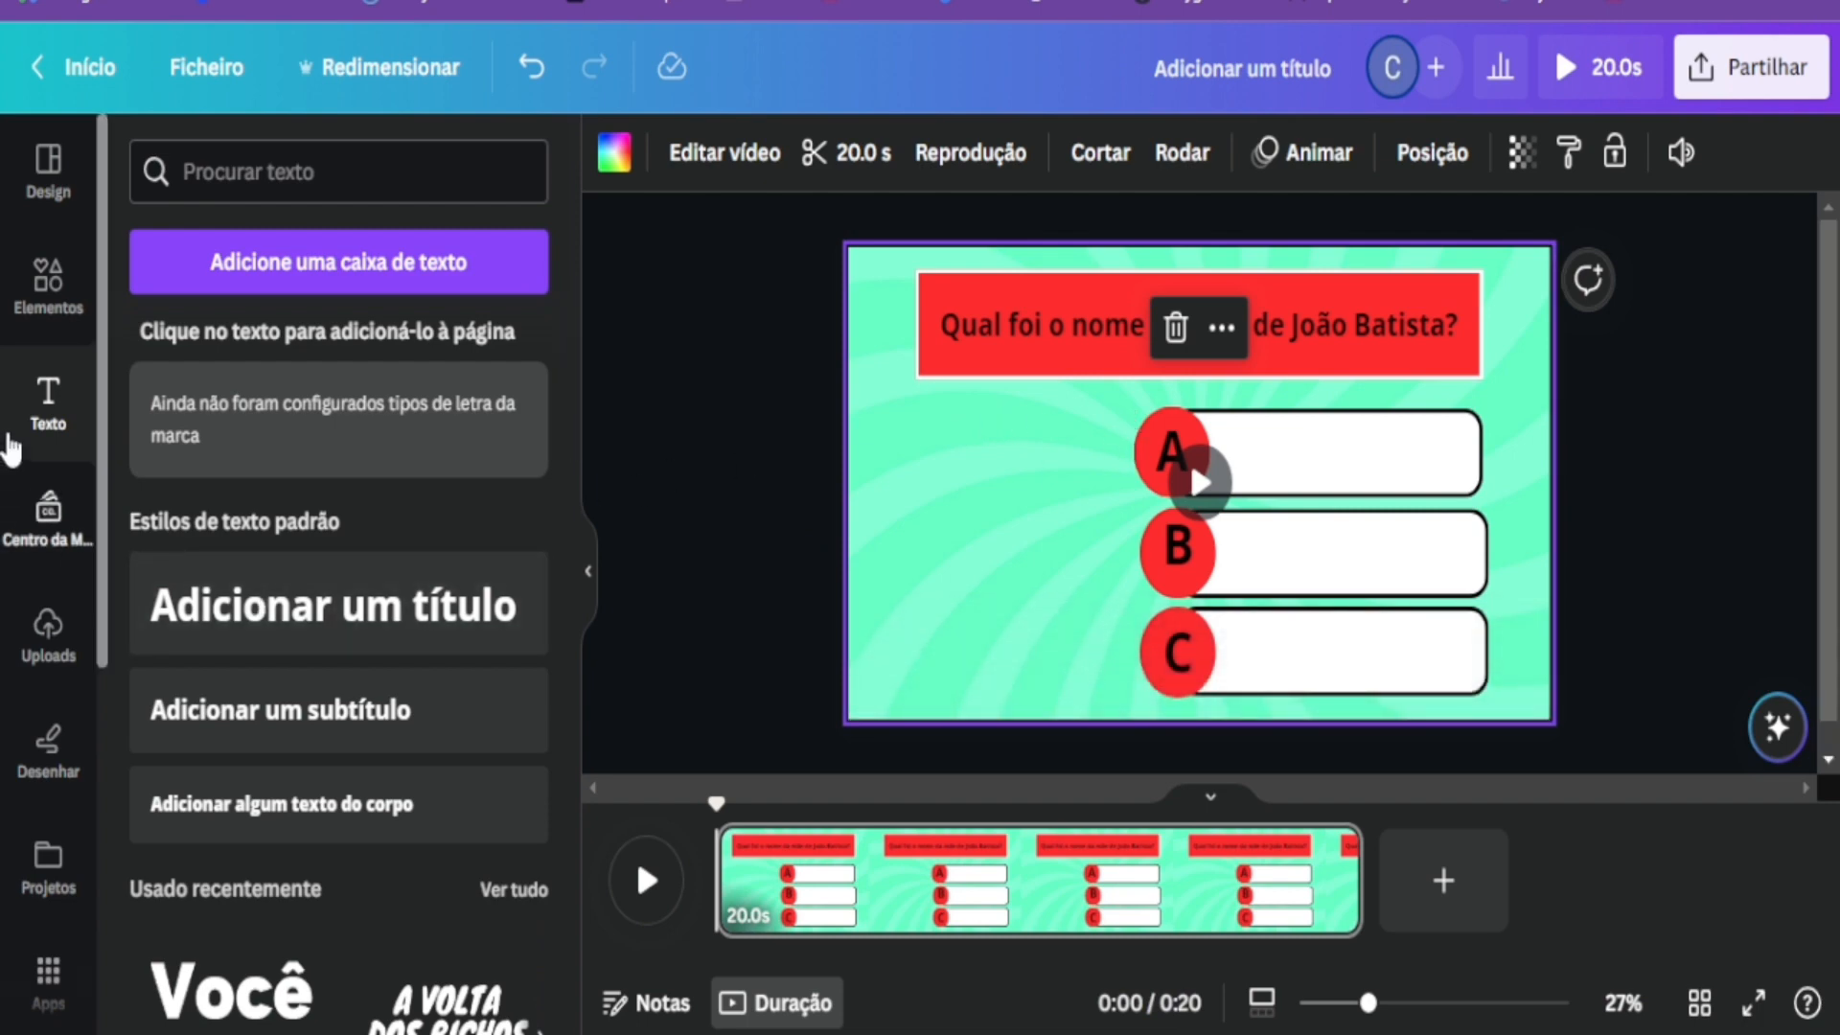
Add a red circle hanging partly off the slide's upper-left corner and shorten the question banner's left side to clear it.
click(47, 304)
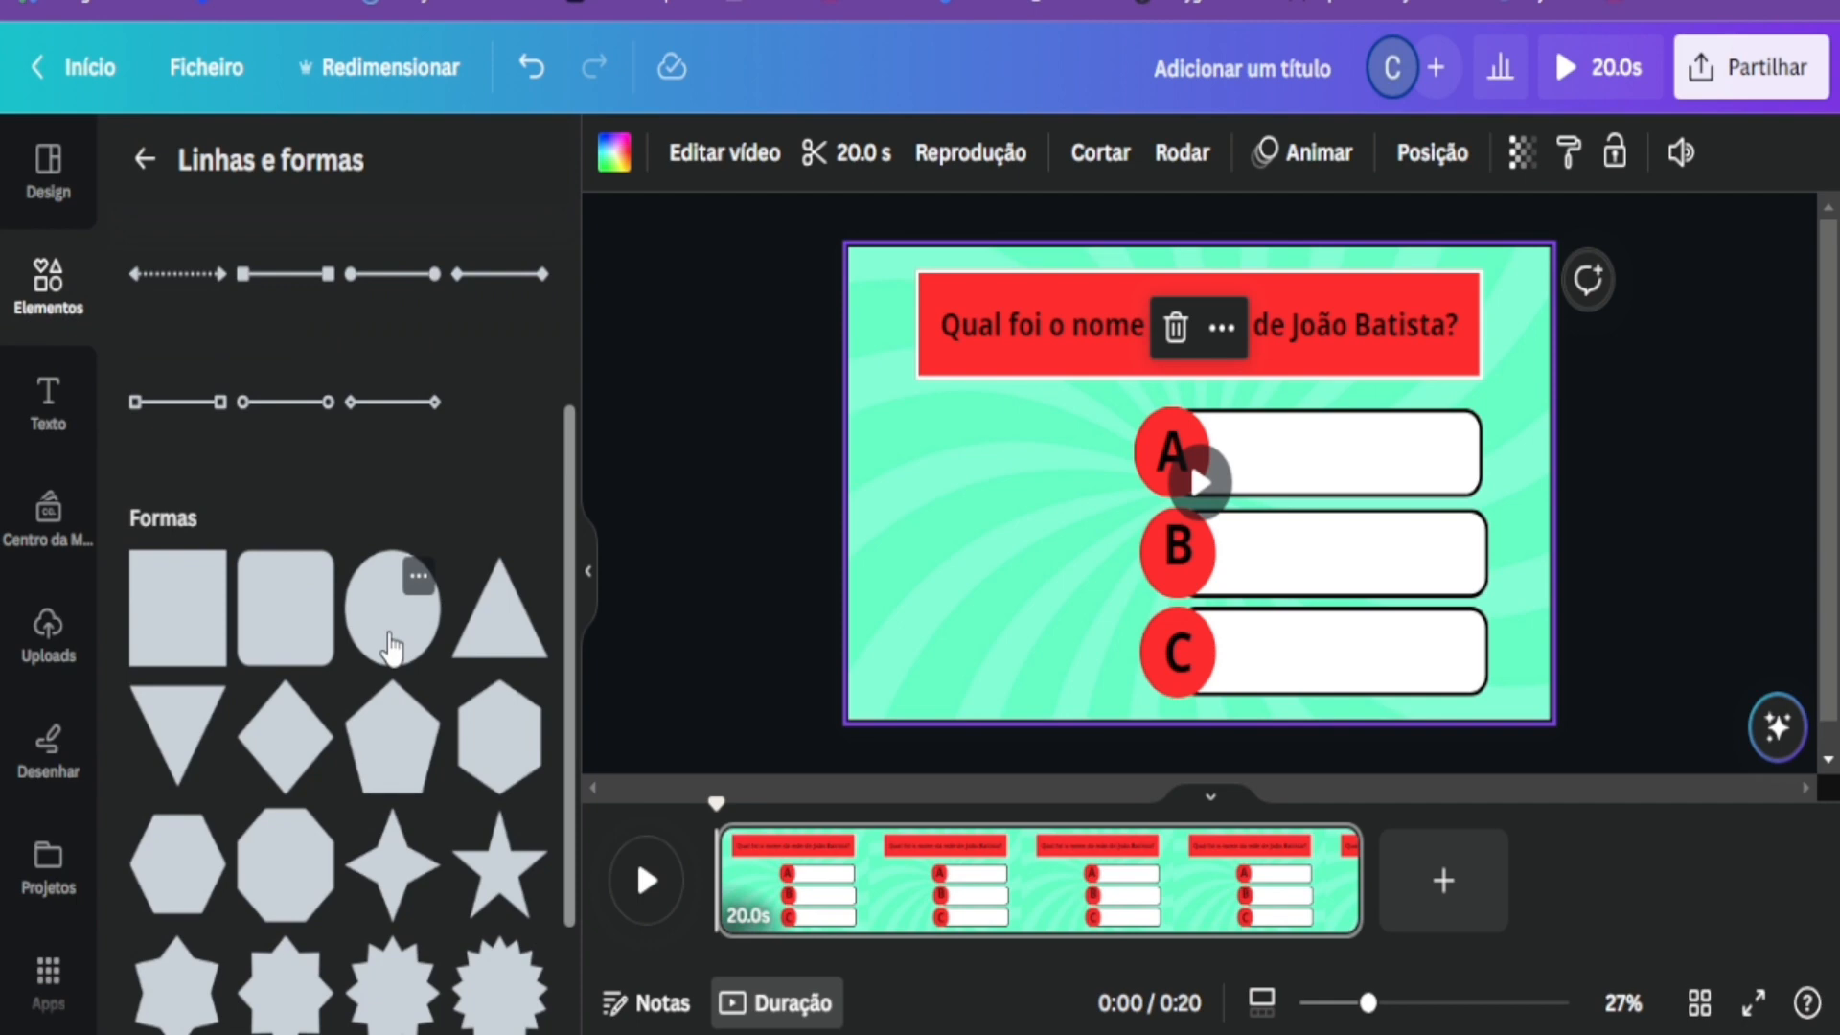
click(388, 647)
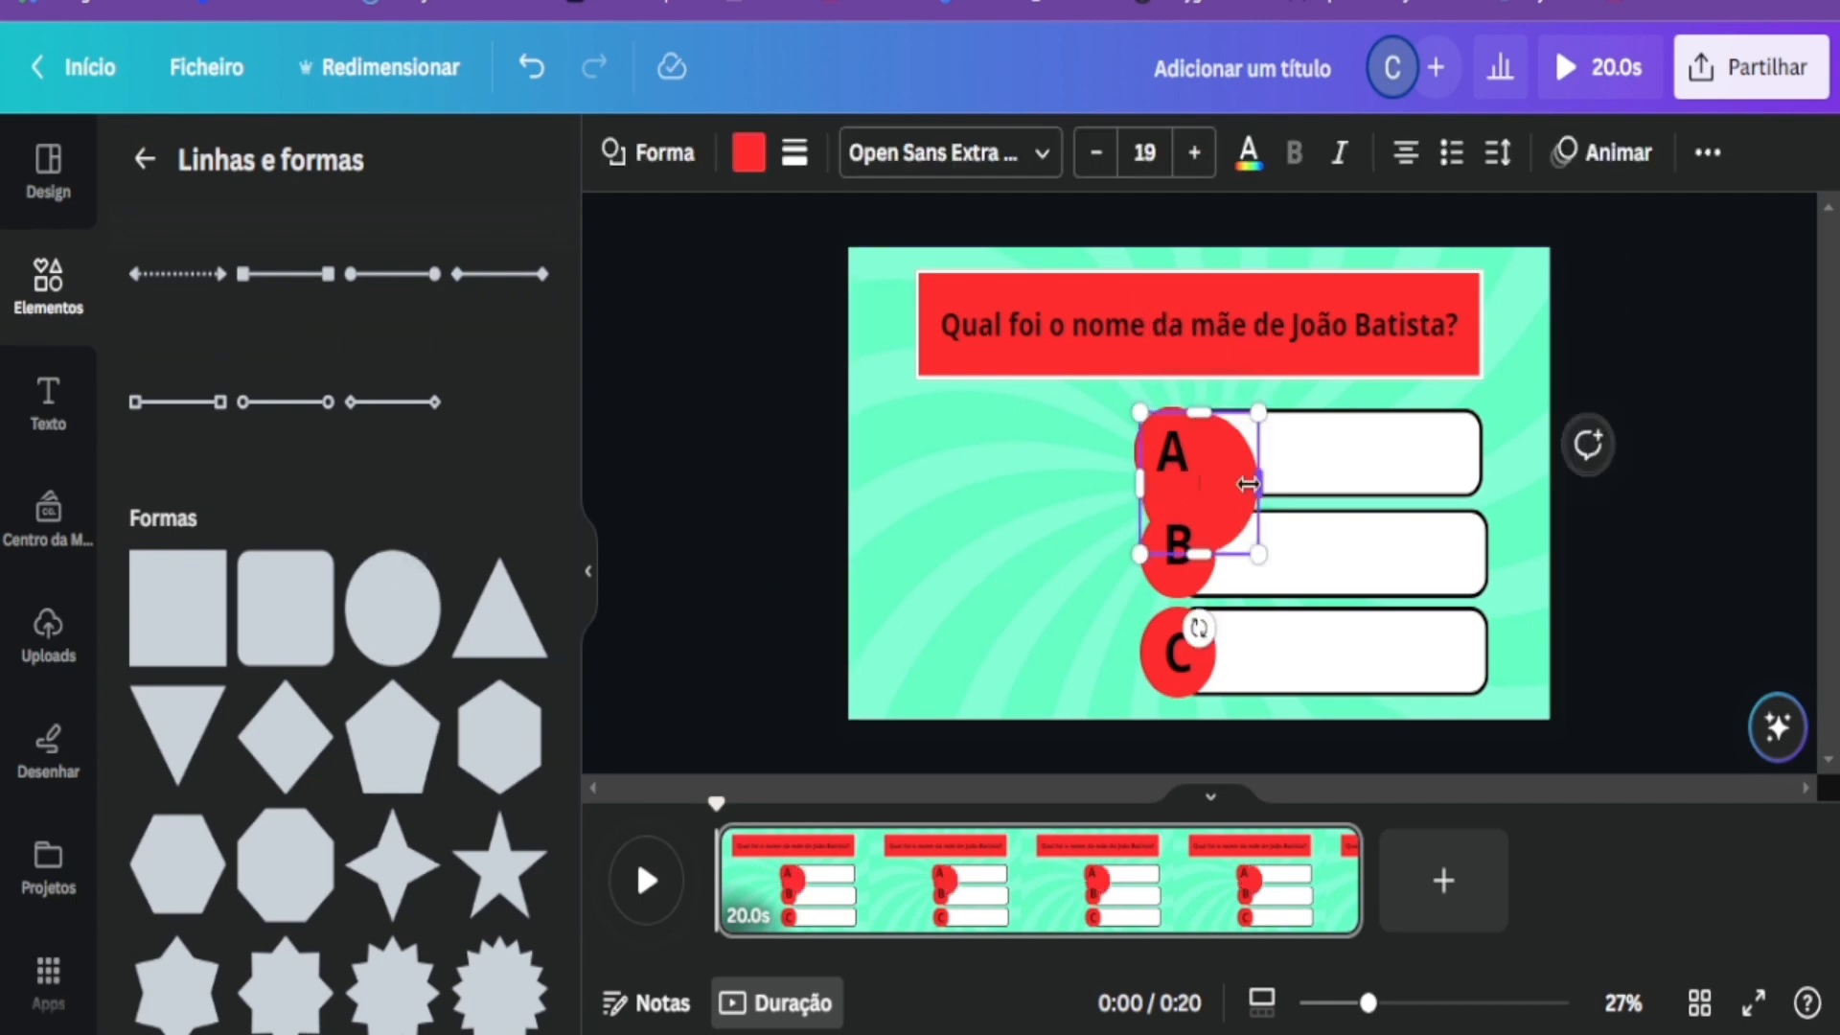
drag(1217, 501, 929, 324)
click(934, 318)
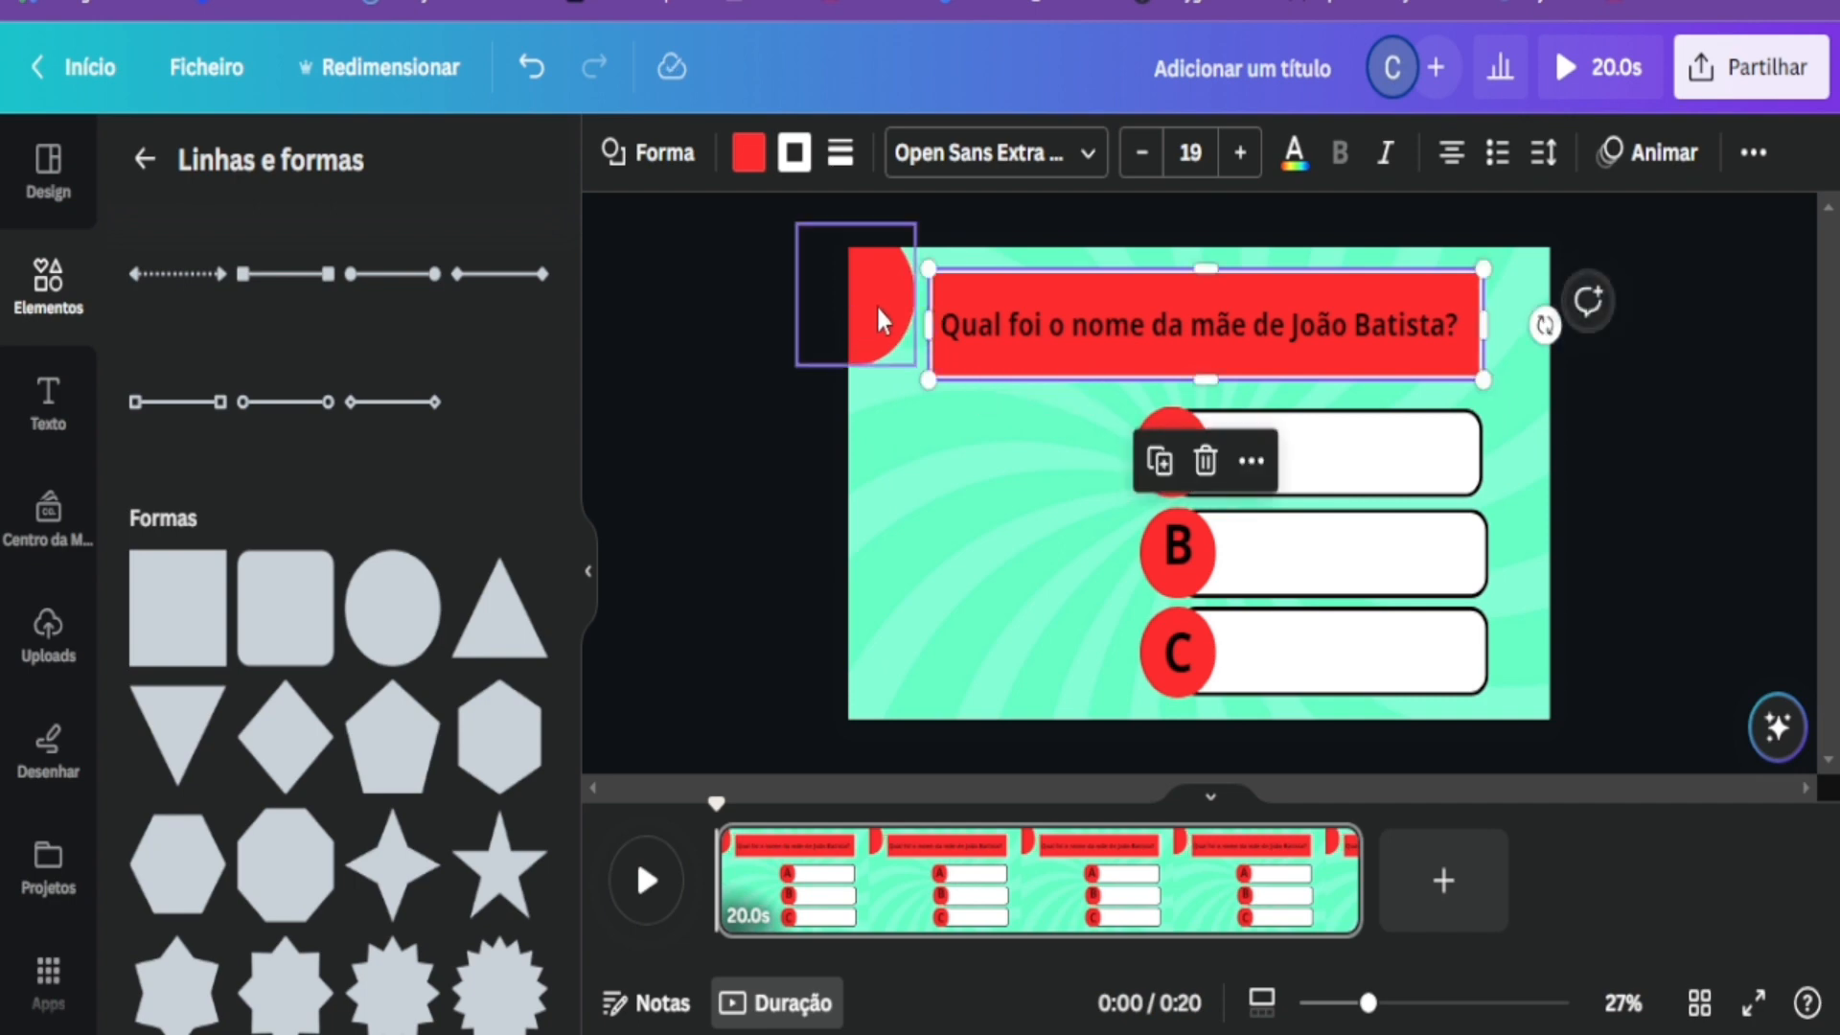
Duplicate the letter C and move the copy onto the red corner circle.
click(1177, 639)
right_click(1185, 651)
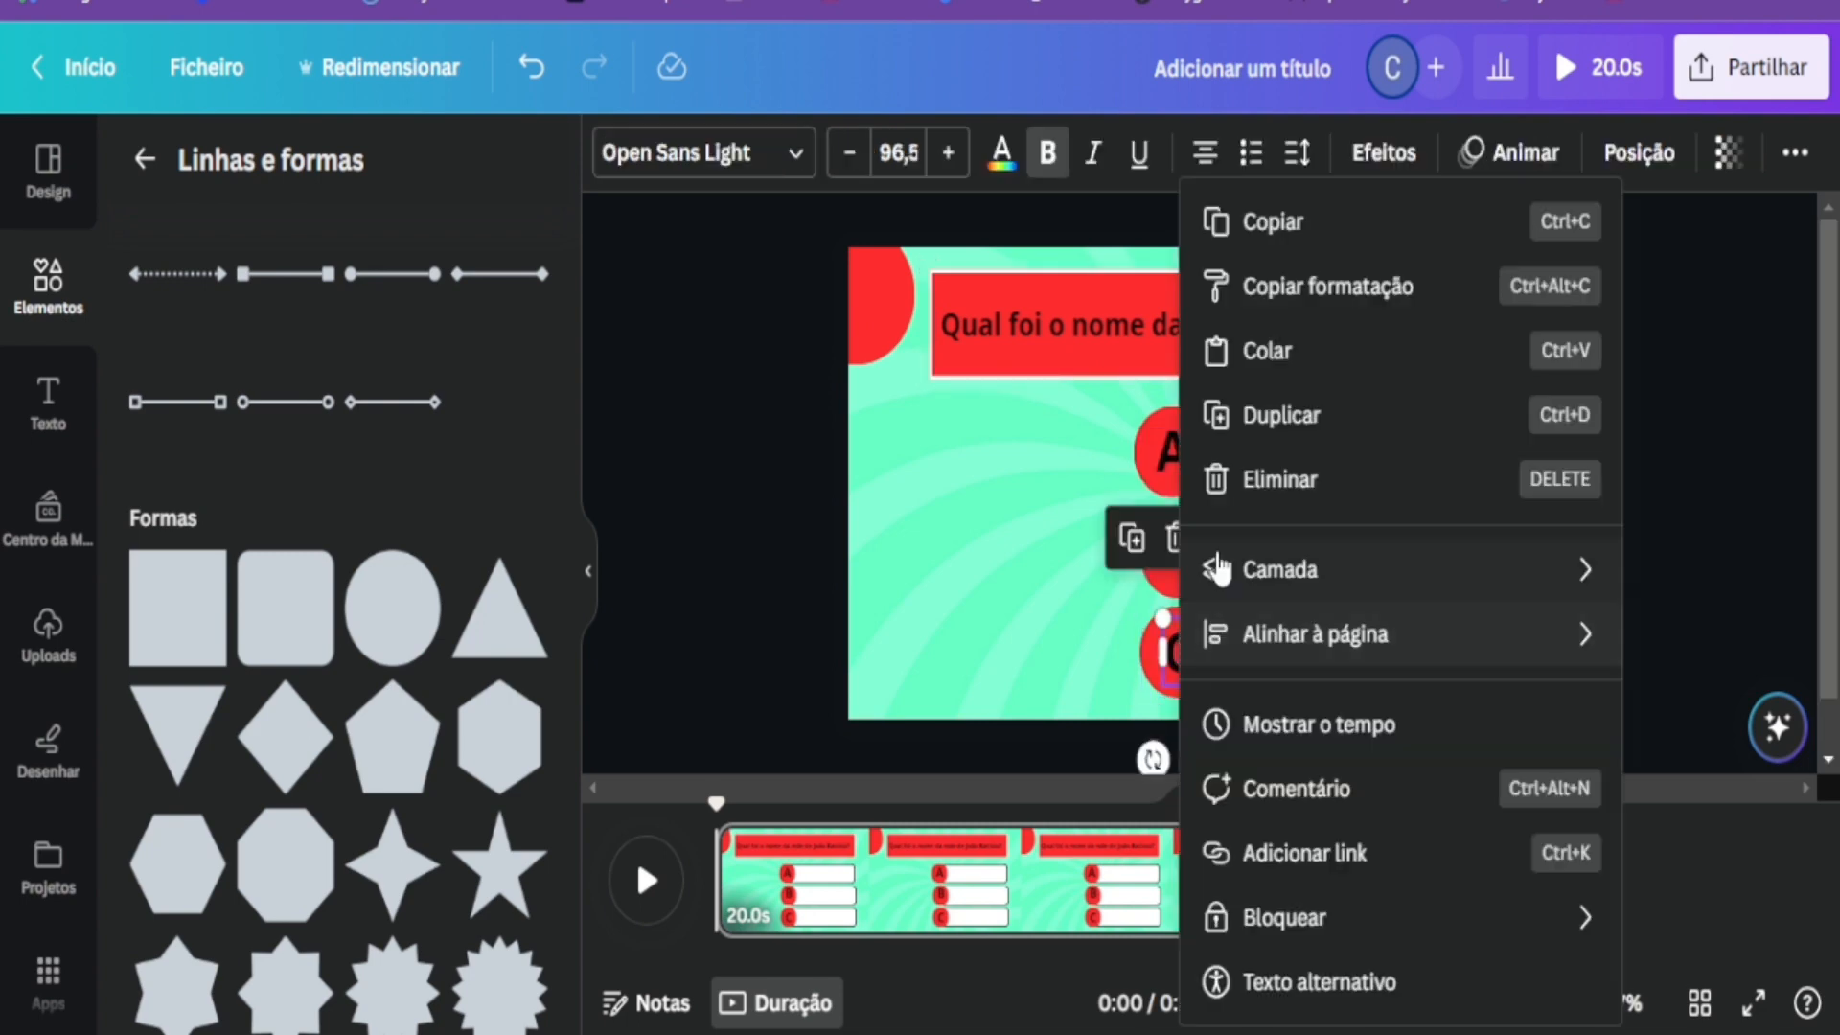
click(1265, 427)
drag(1181, 658, 864, 296)
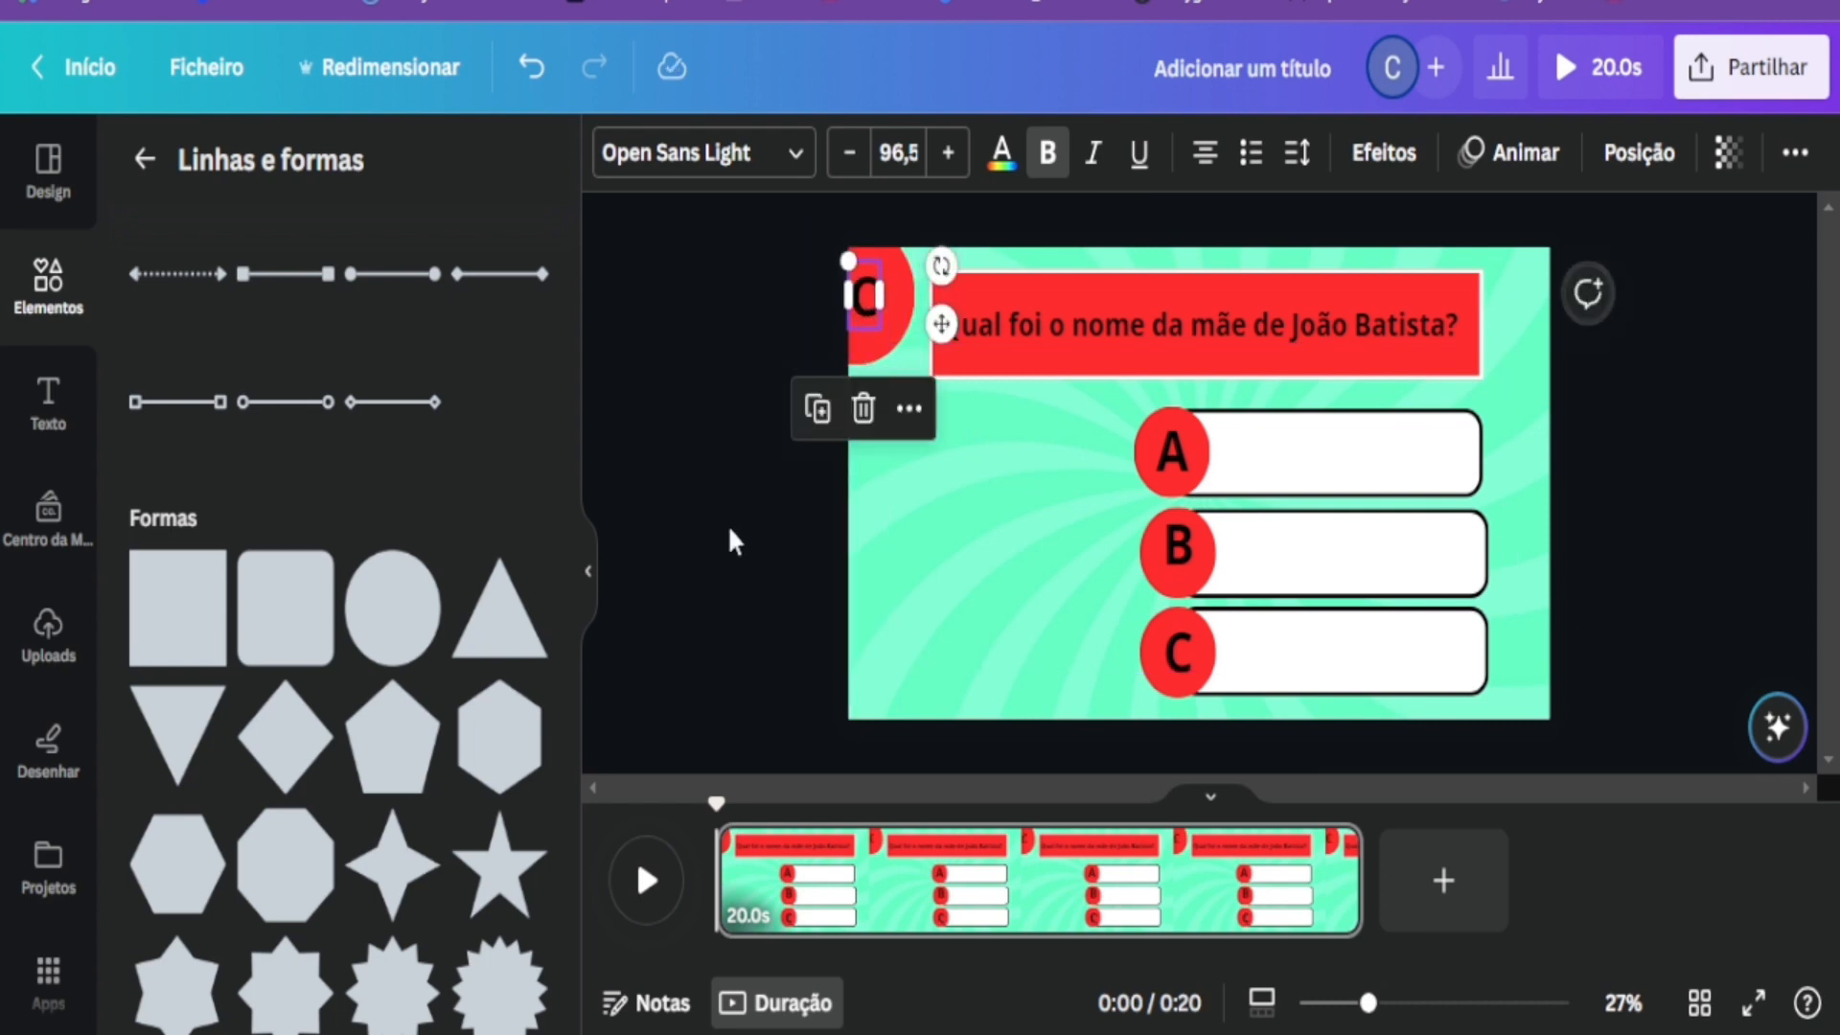
Change the text on the corner circle to 01 and widen its text box to fit on one line.
click(819, 330)
click(866, 292)
double_click(866, 293)
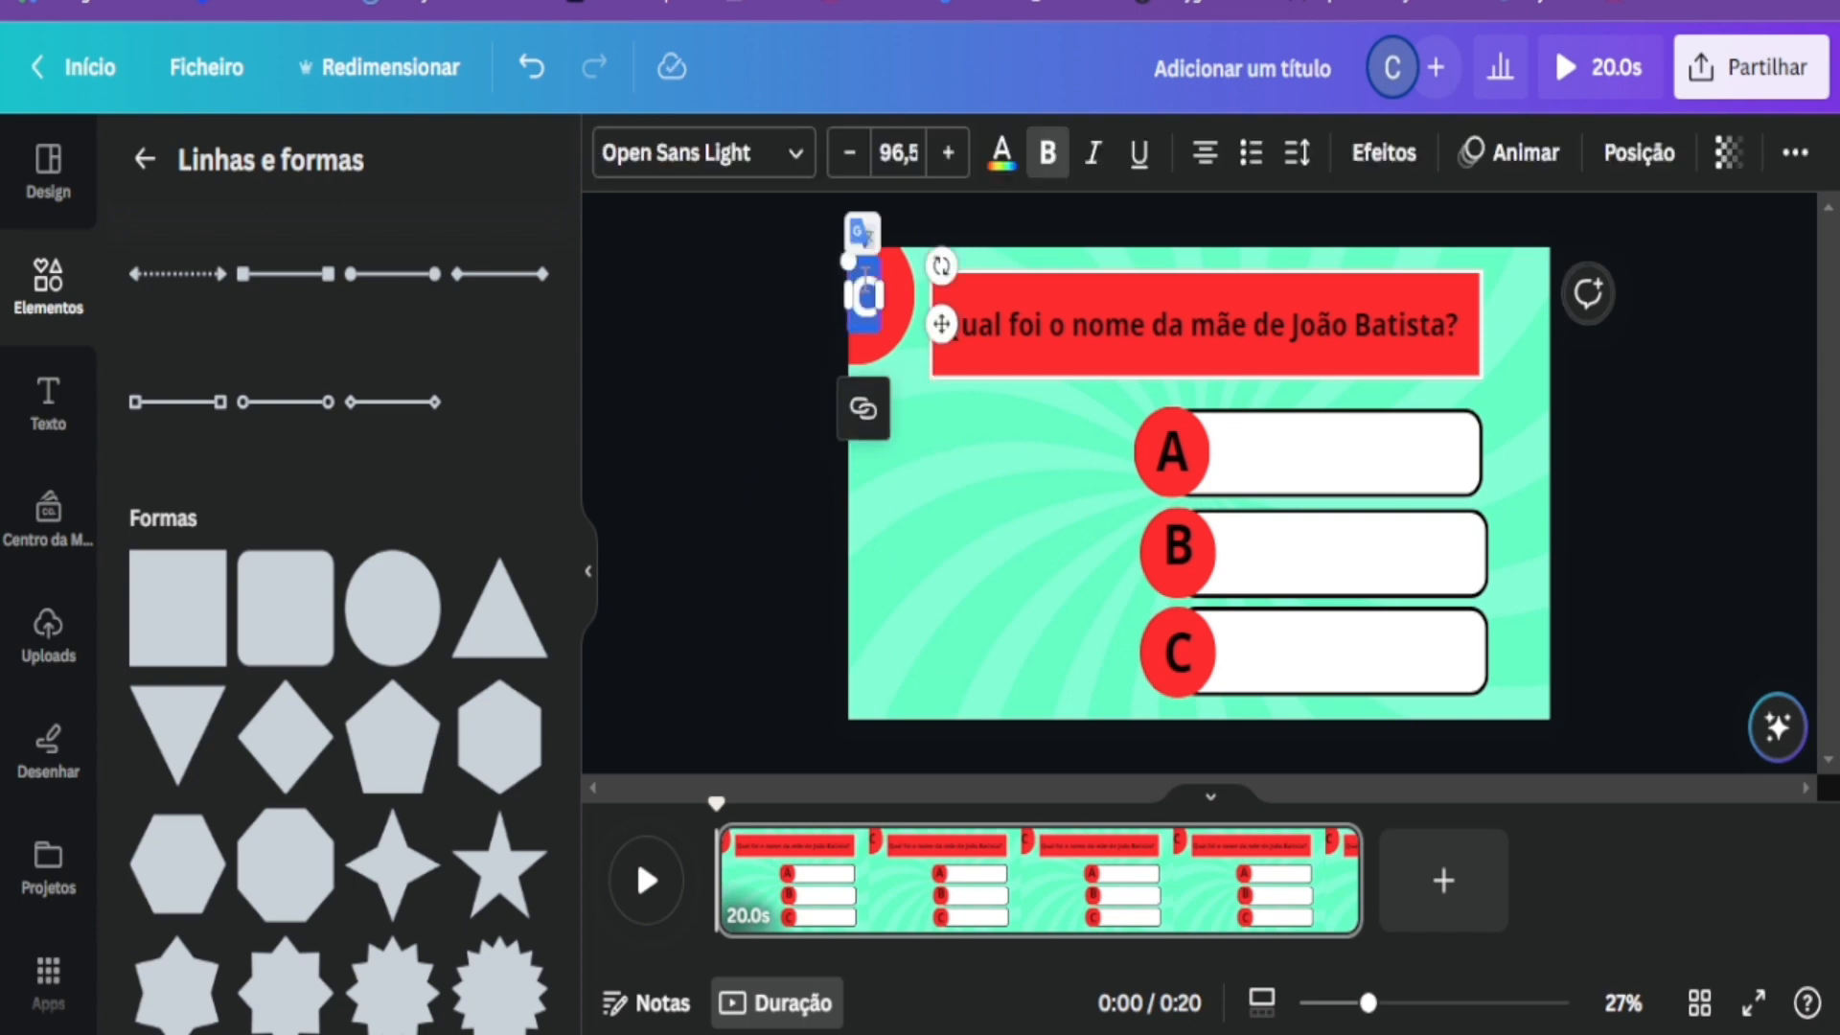
text(01)
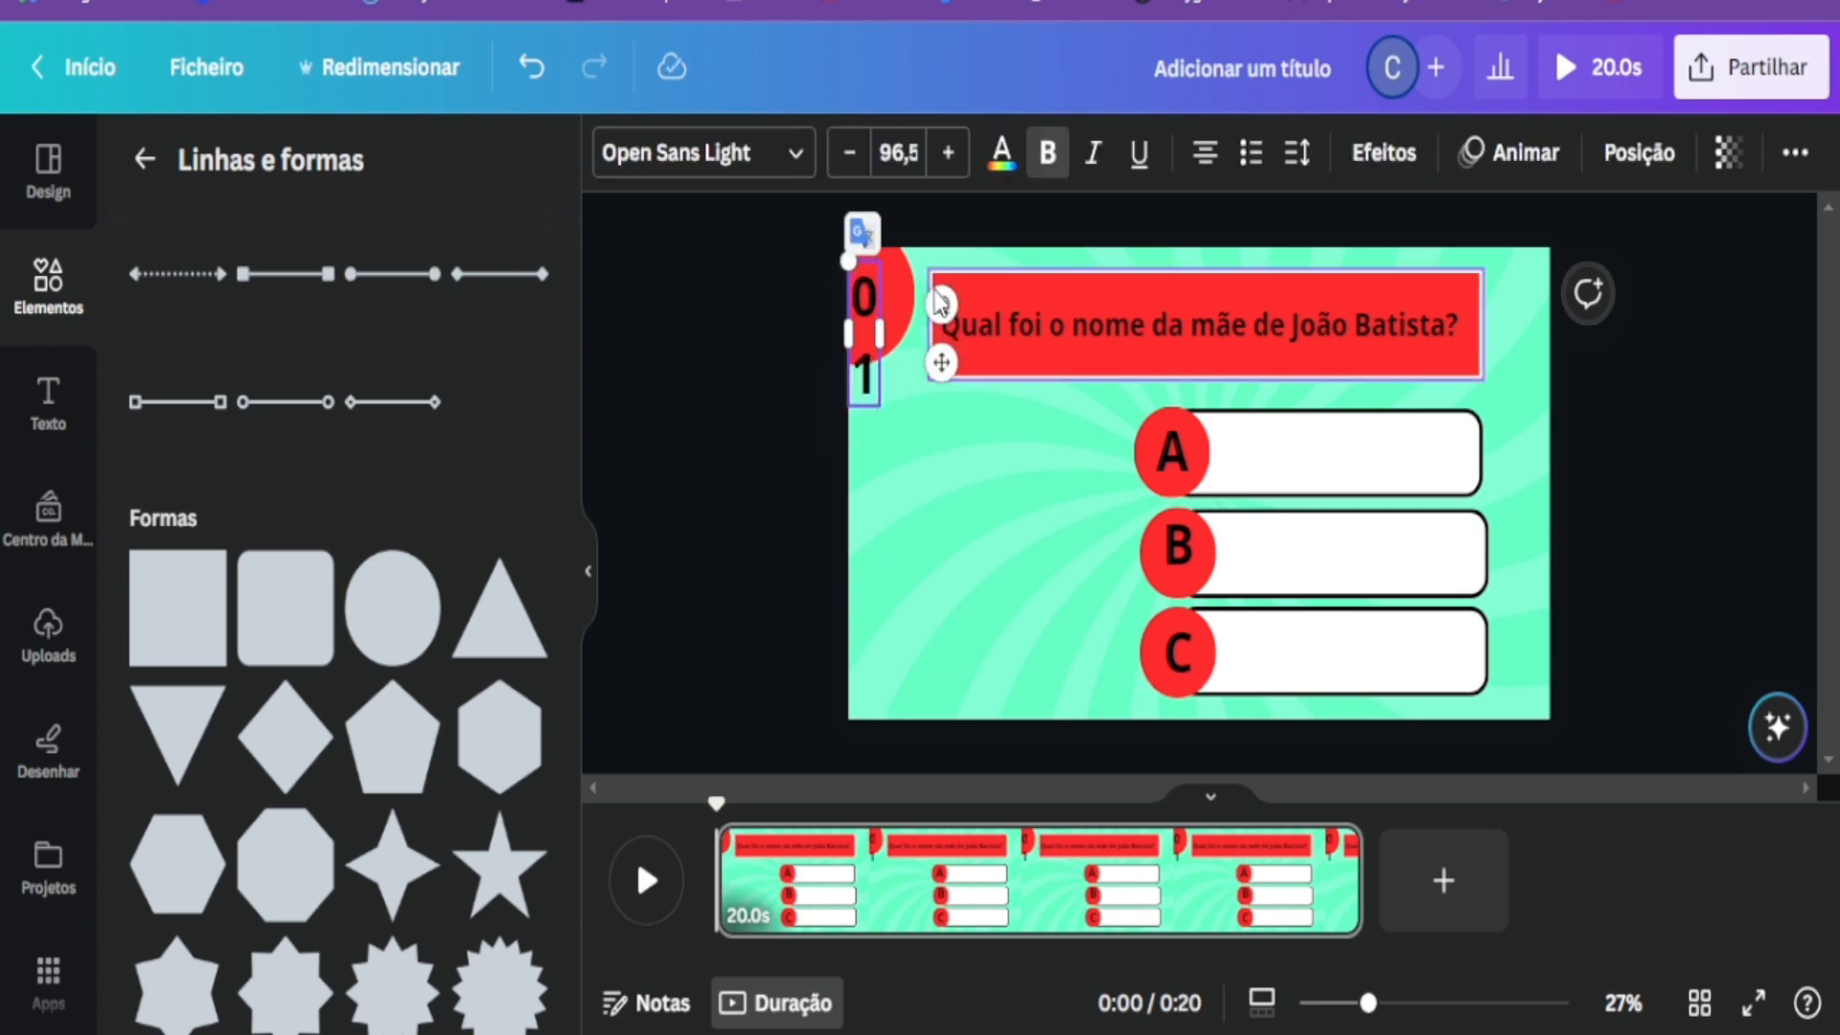
mouse_move(886, 339)
mouse_down()
mouse_move(919, 328)
mouse_move(901, 319)
mouse_up()
click(757, 401)
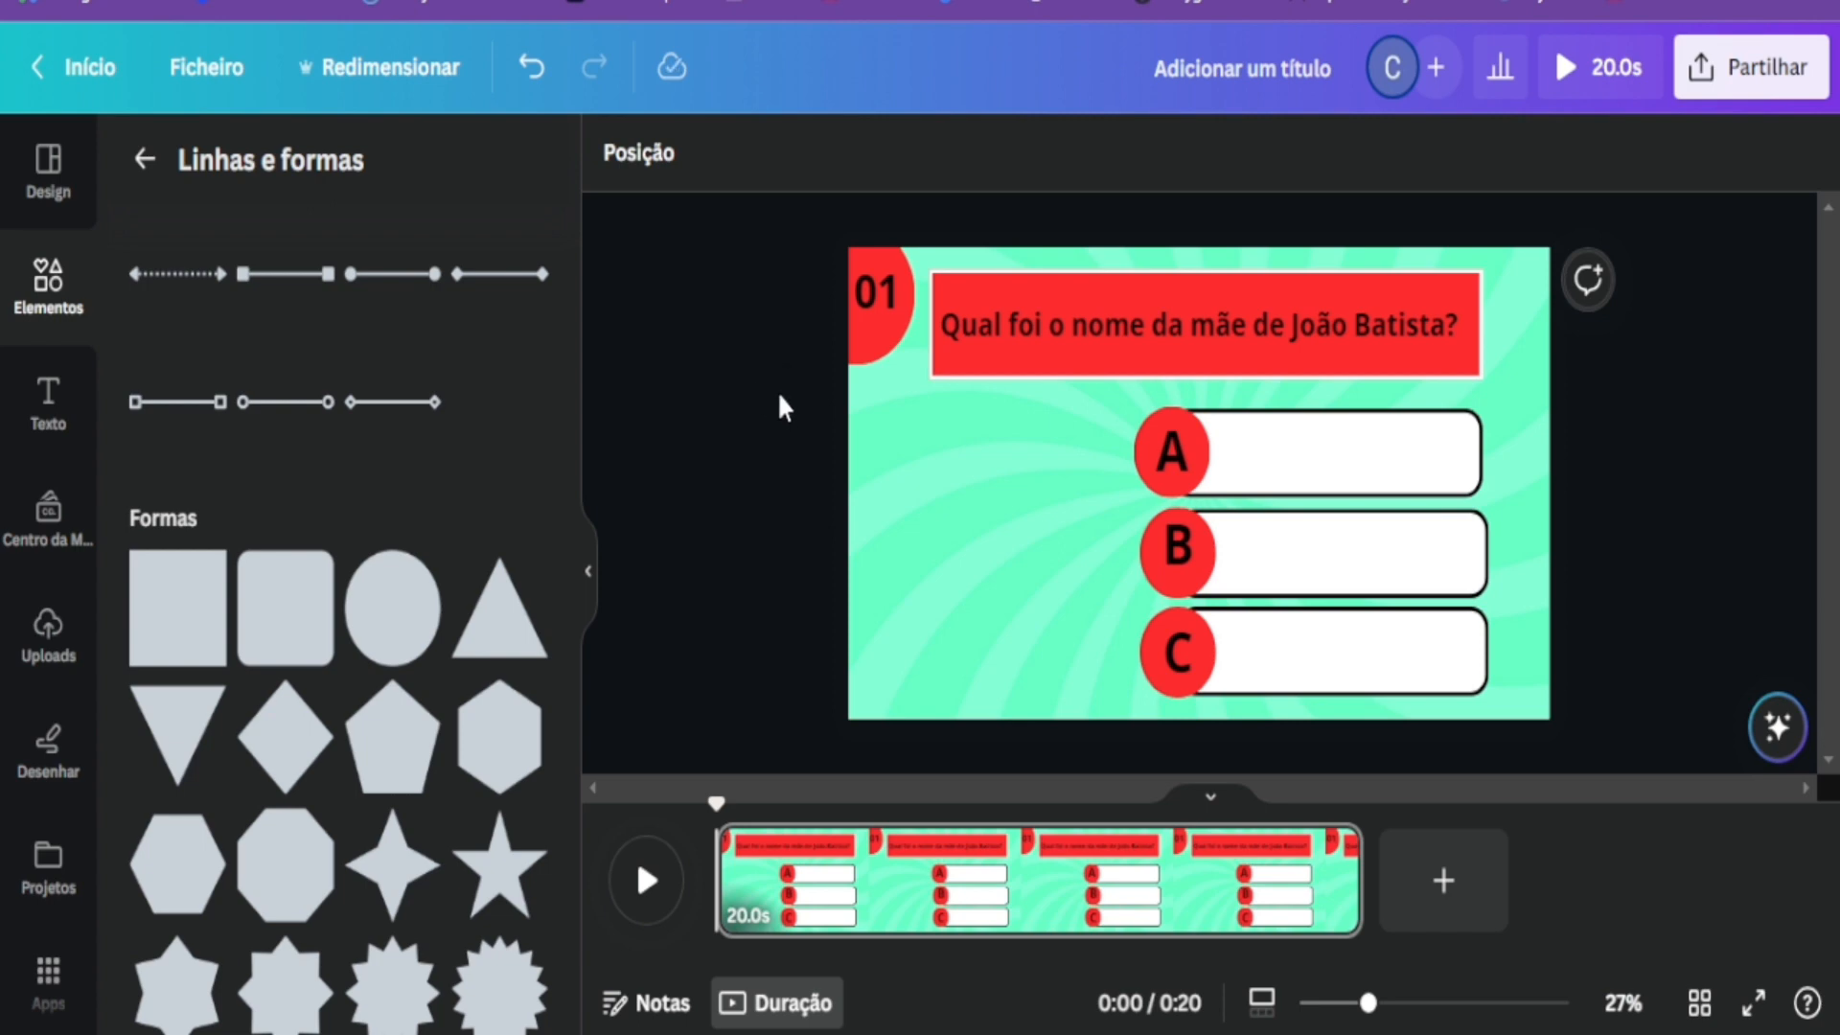
Enlarge the red corner circle slightly and give it a solid black border.
click(901, 347)
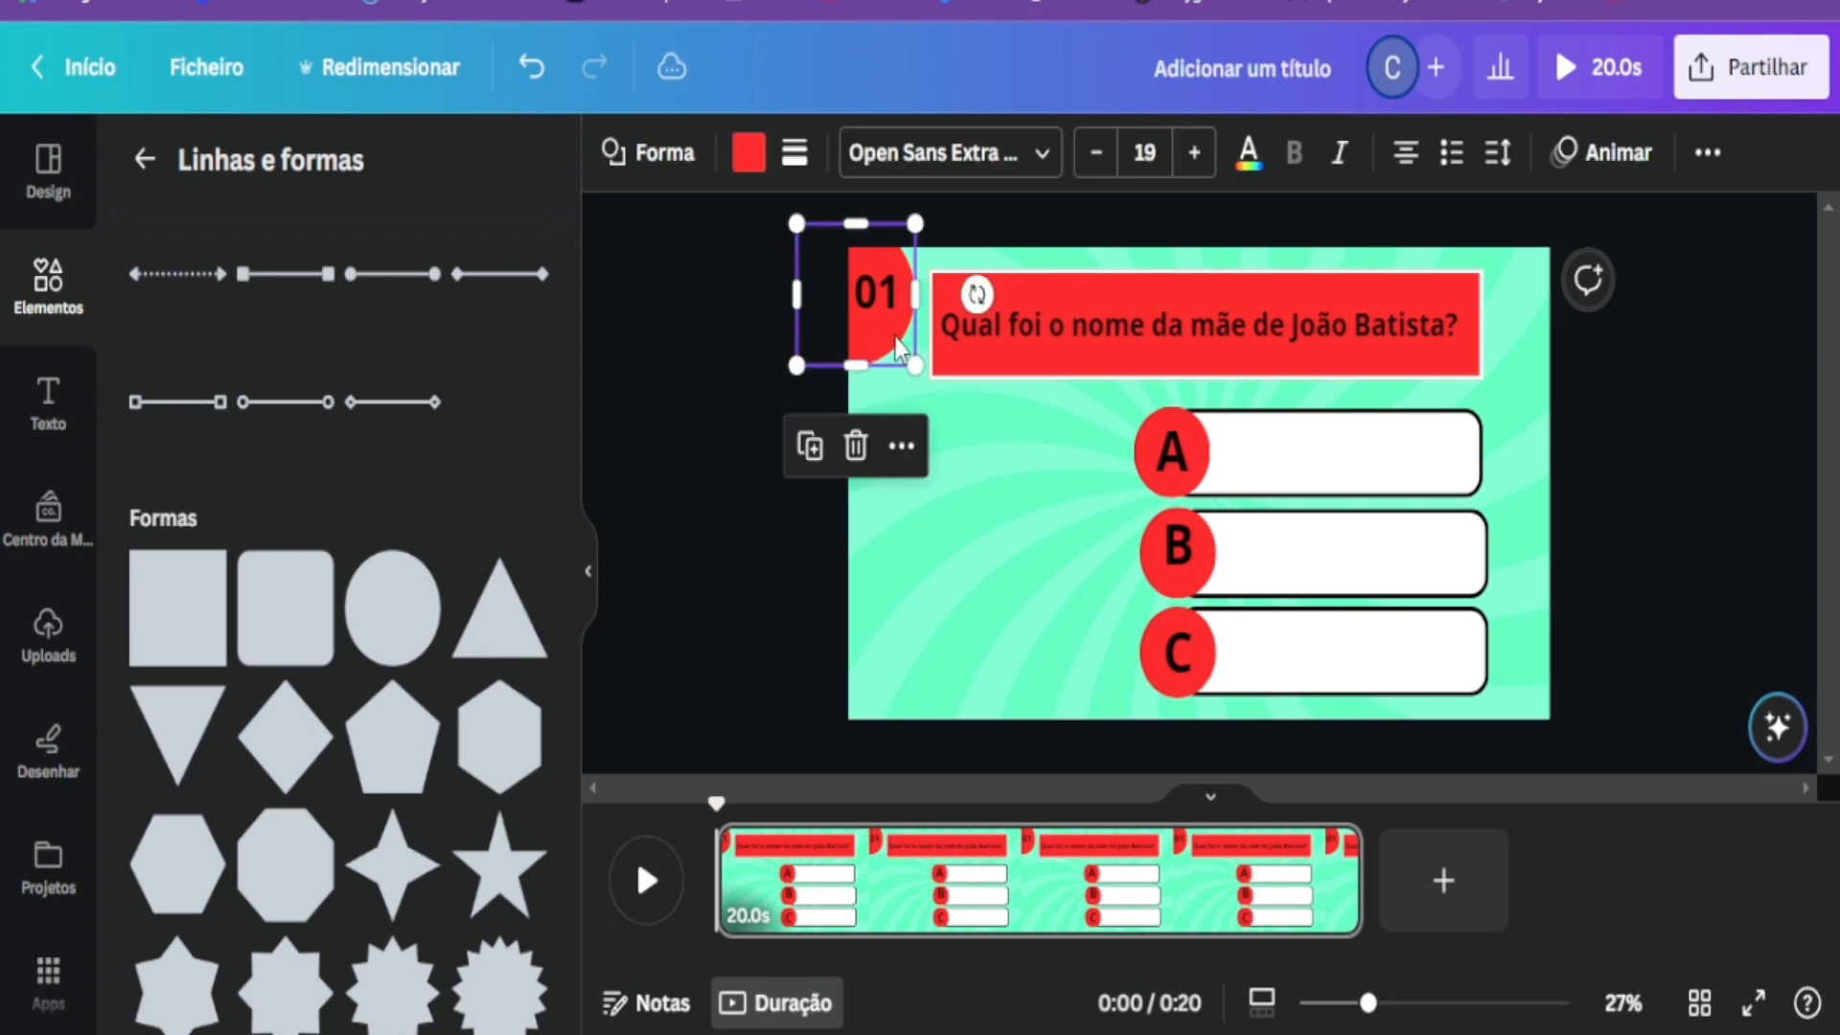
mouse_move(913, 362)
mouse_down()
mouse_move(899, 341)
mouse_move(915, 365)
mouse_up()
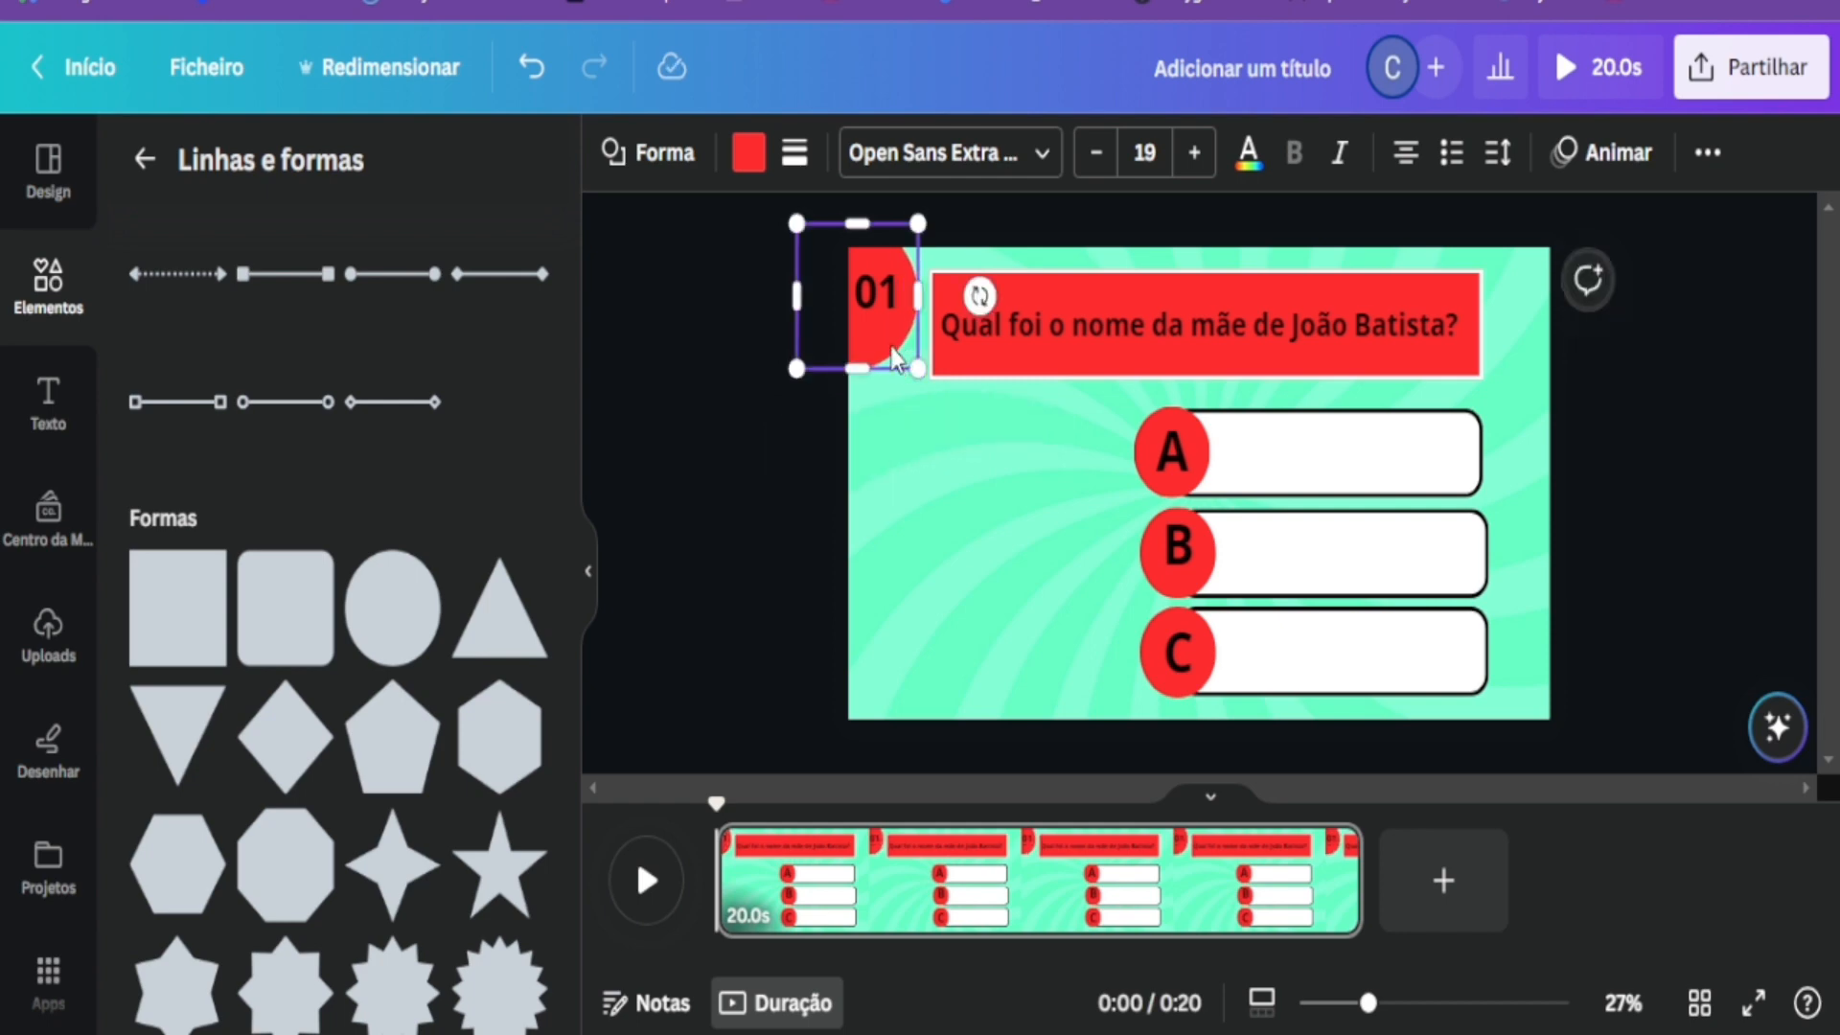
click(790, 161)
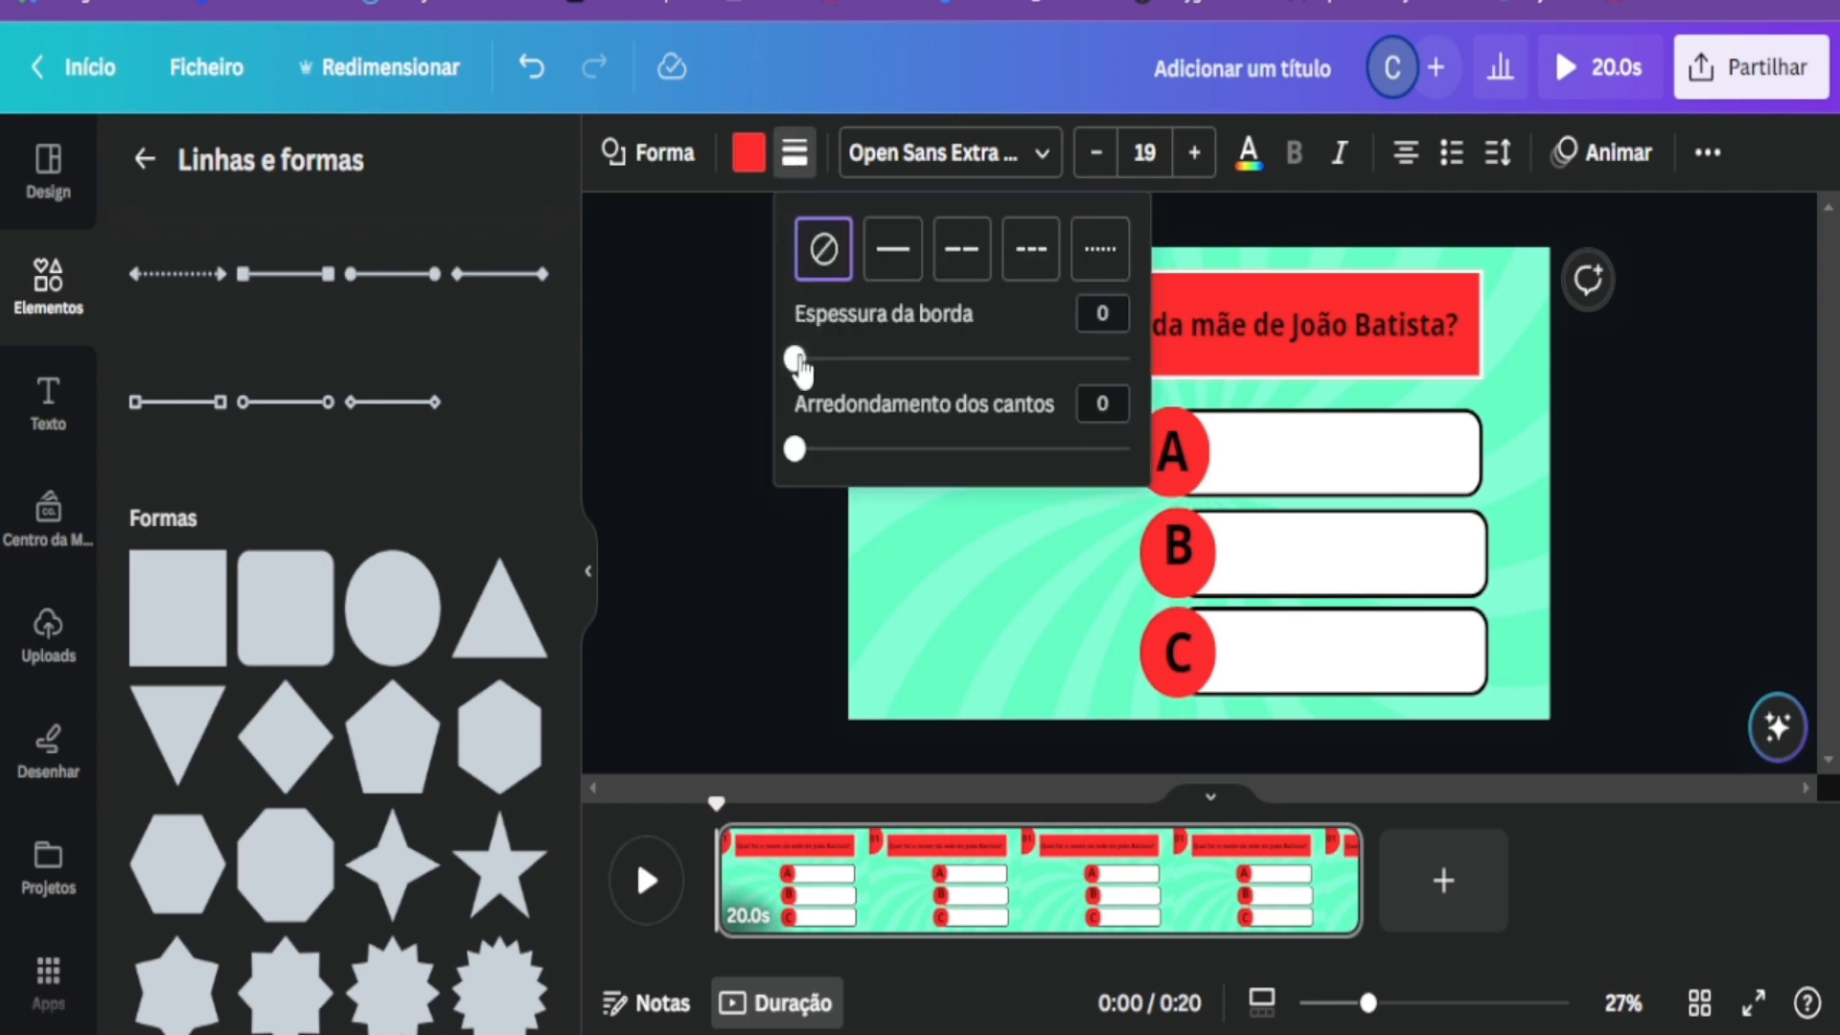
drag(800, 367, 815, 367)
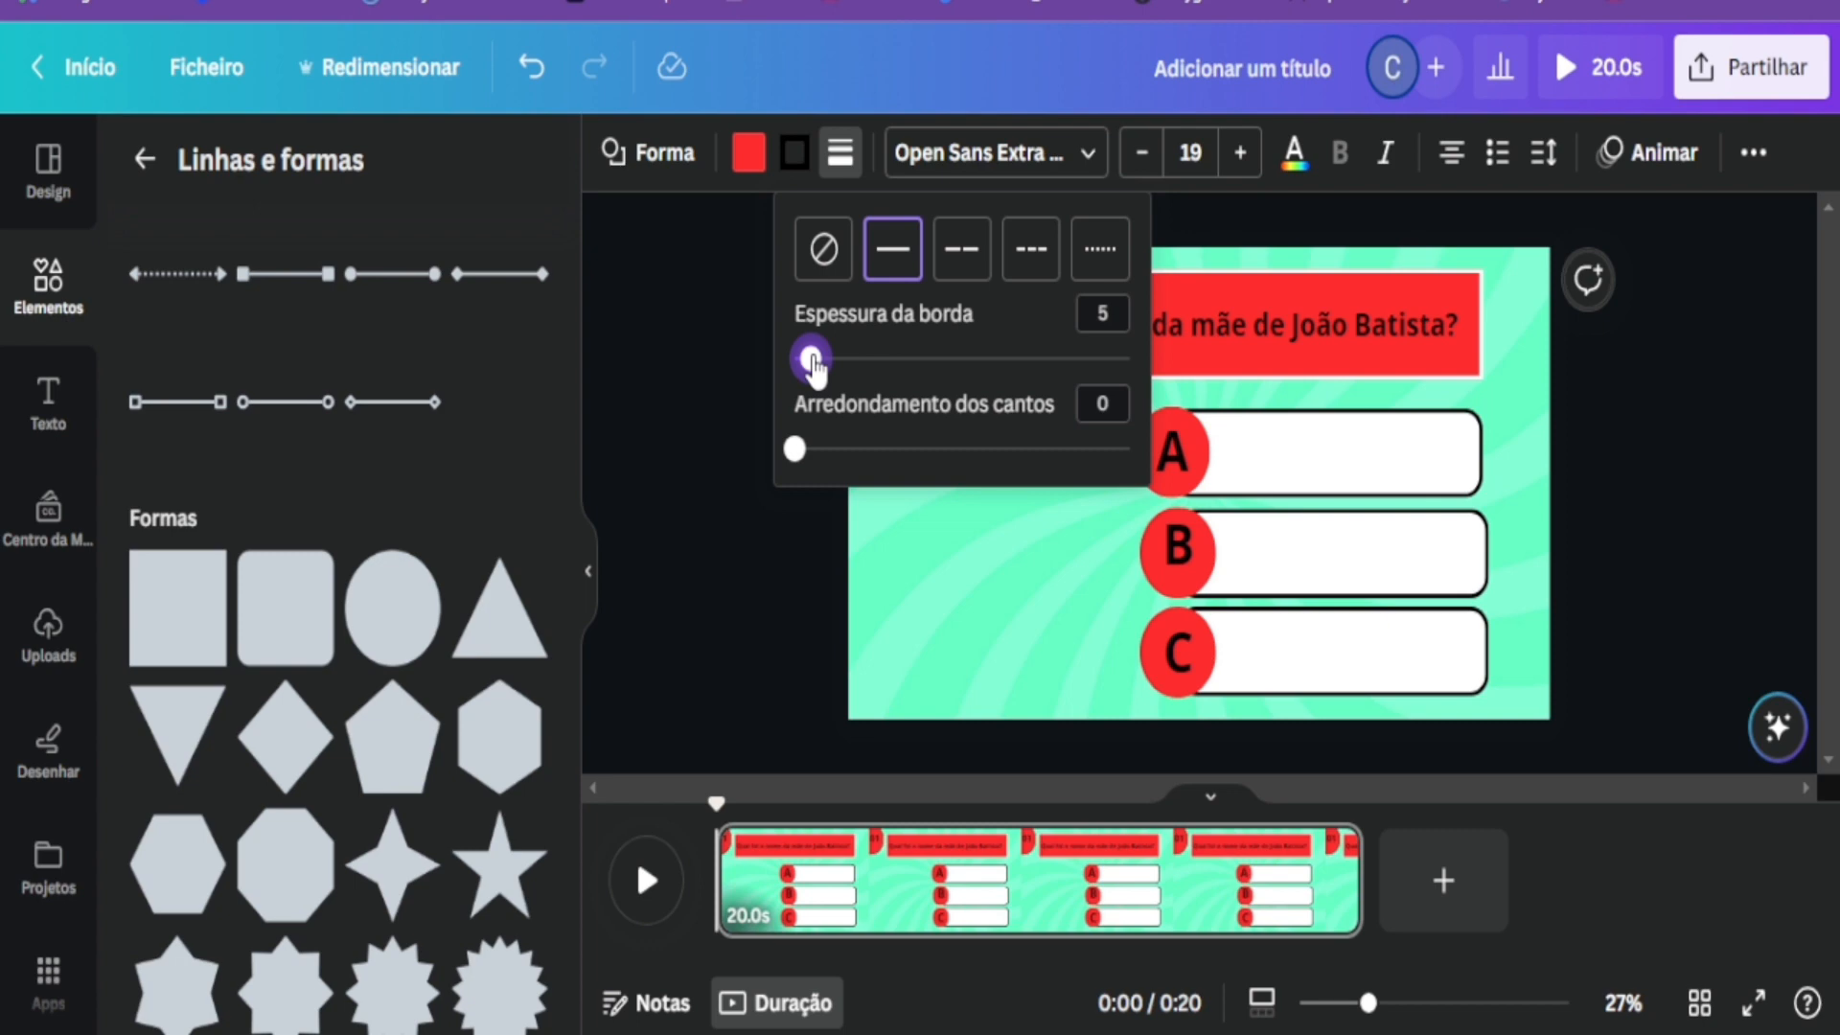
drag(814, 365, 832, 369)
click(717, 503)
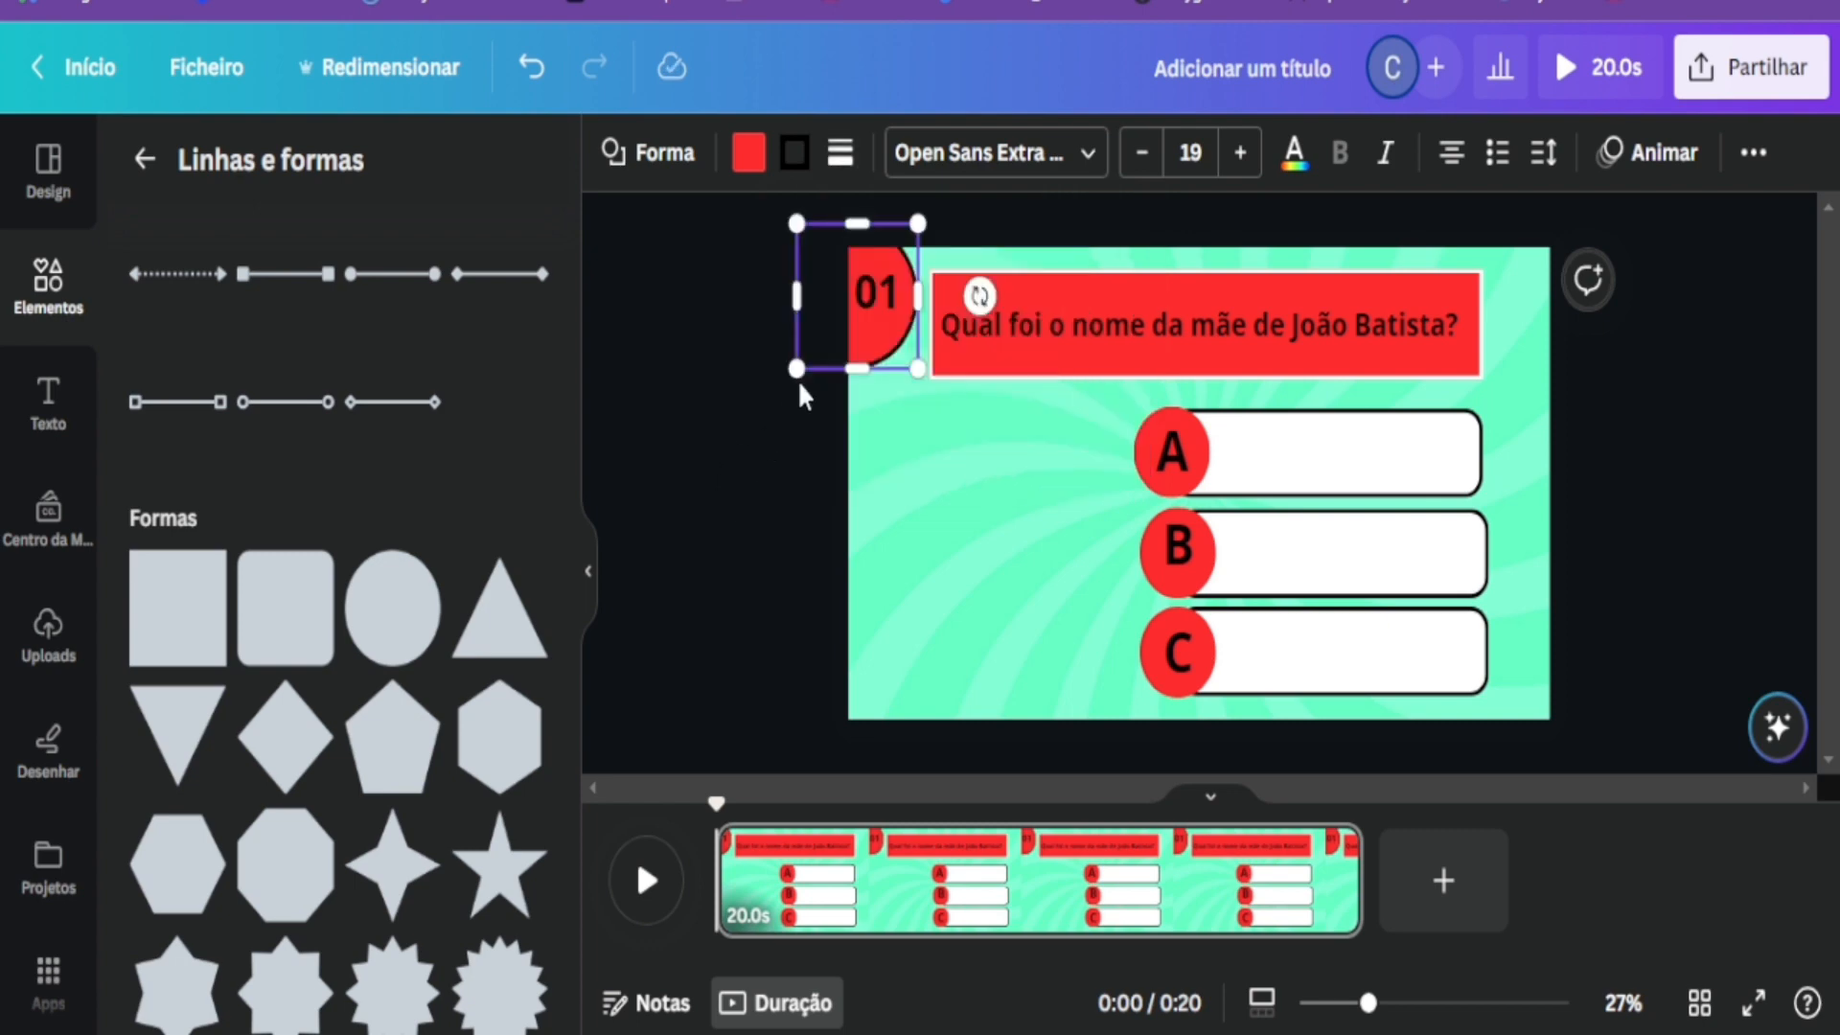
click(750, 510)
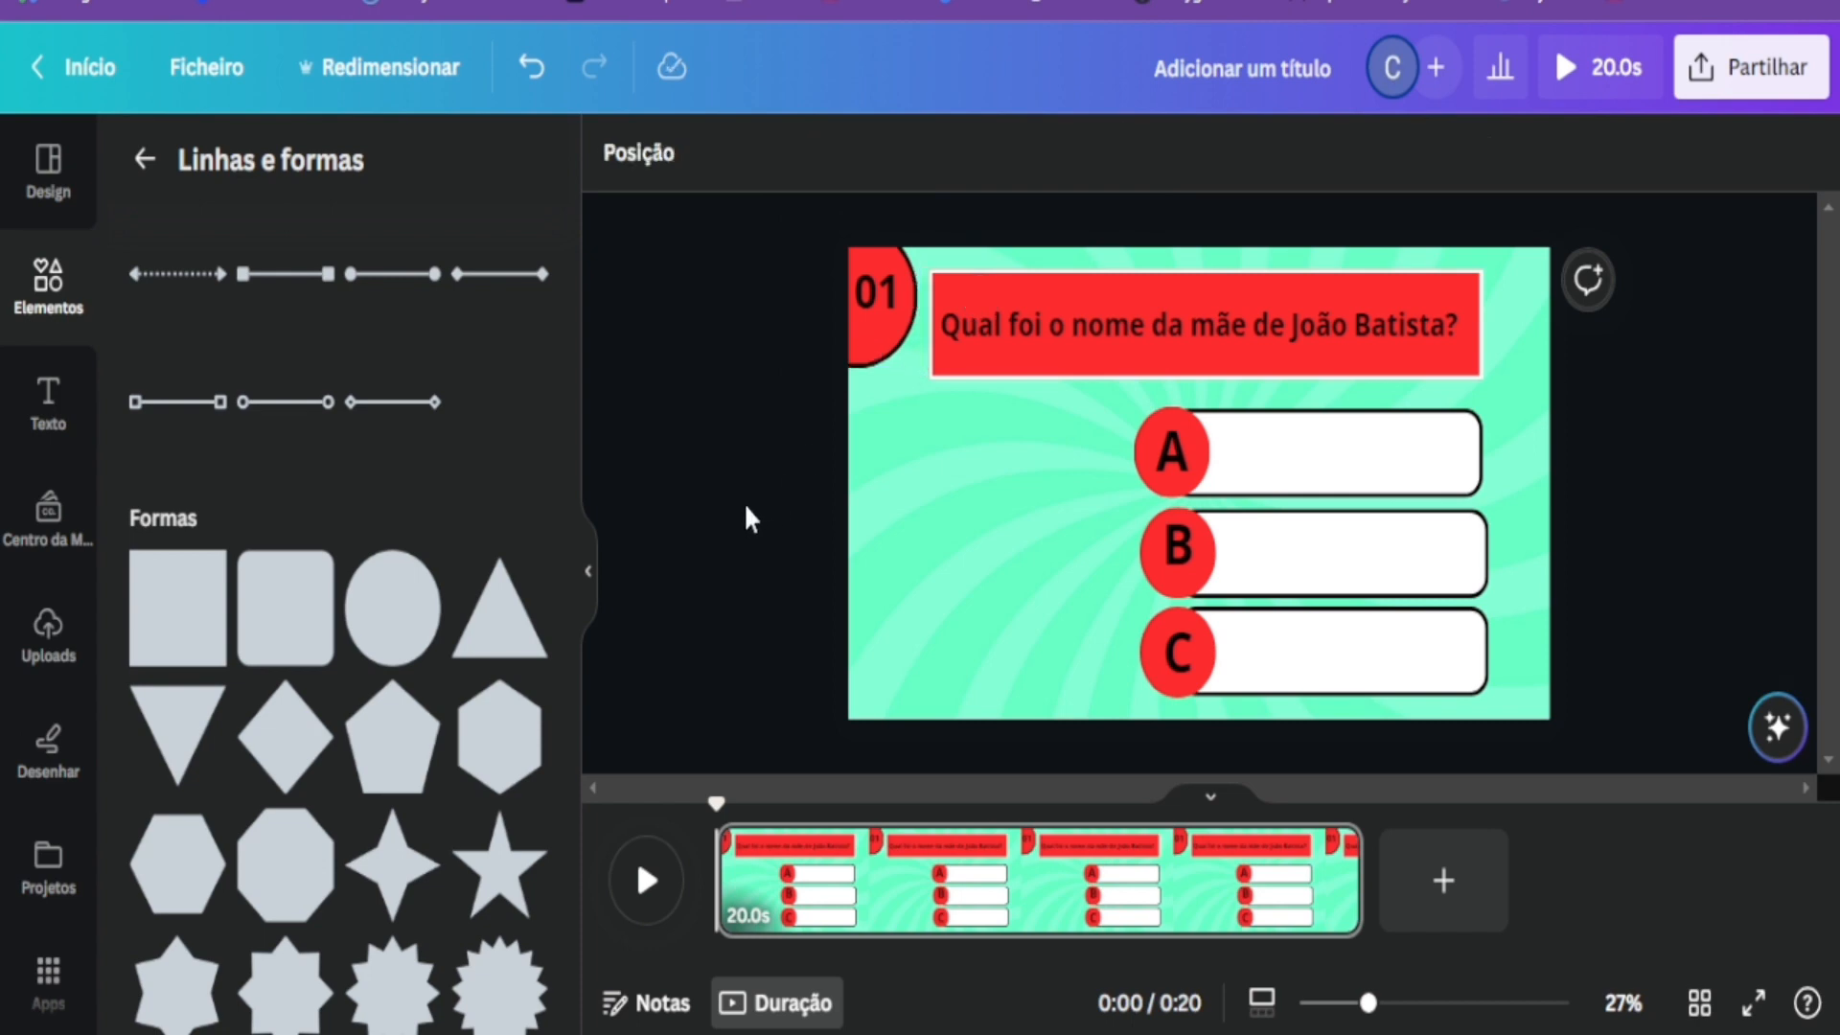
Give the red circle behind the letter A a solid black border with a thickness of 9.
click(1140, 463)
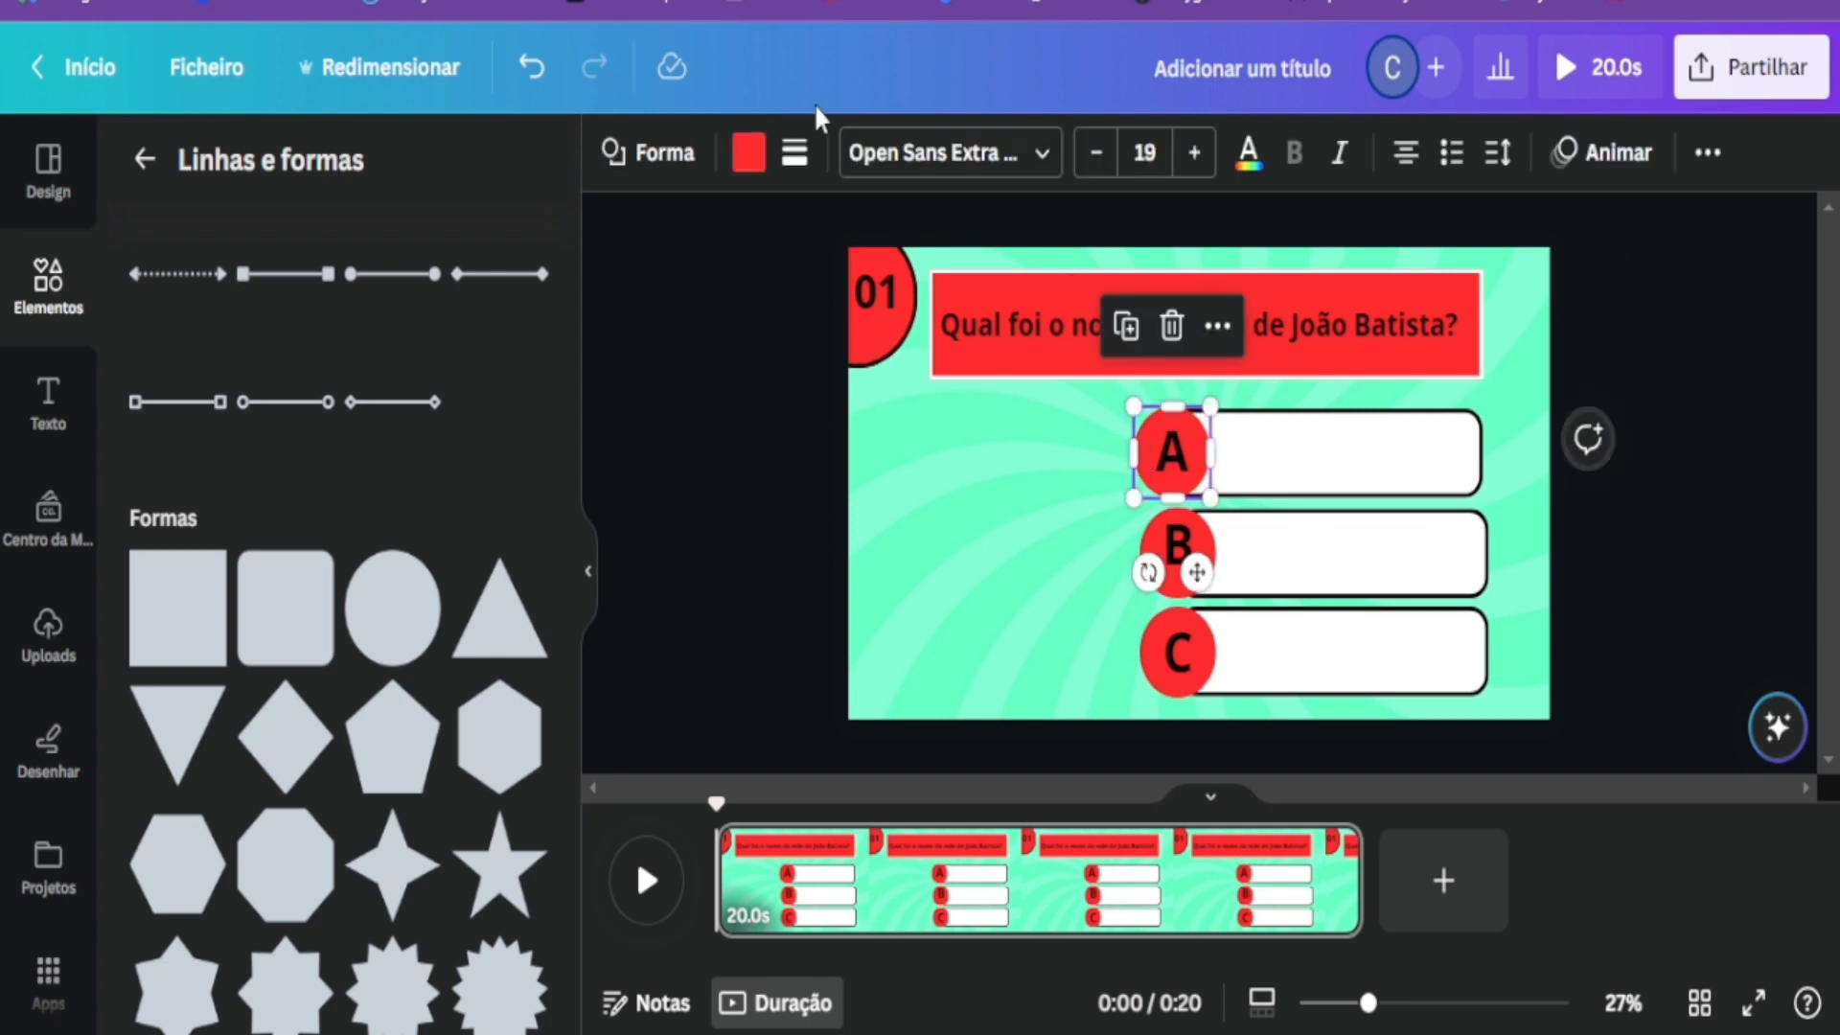
click(796, 153)
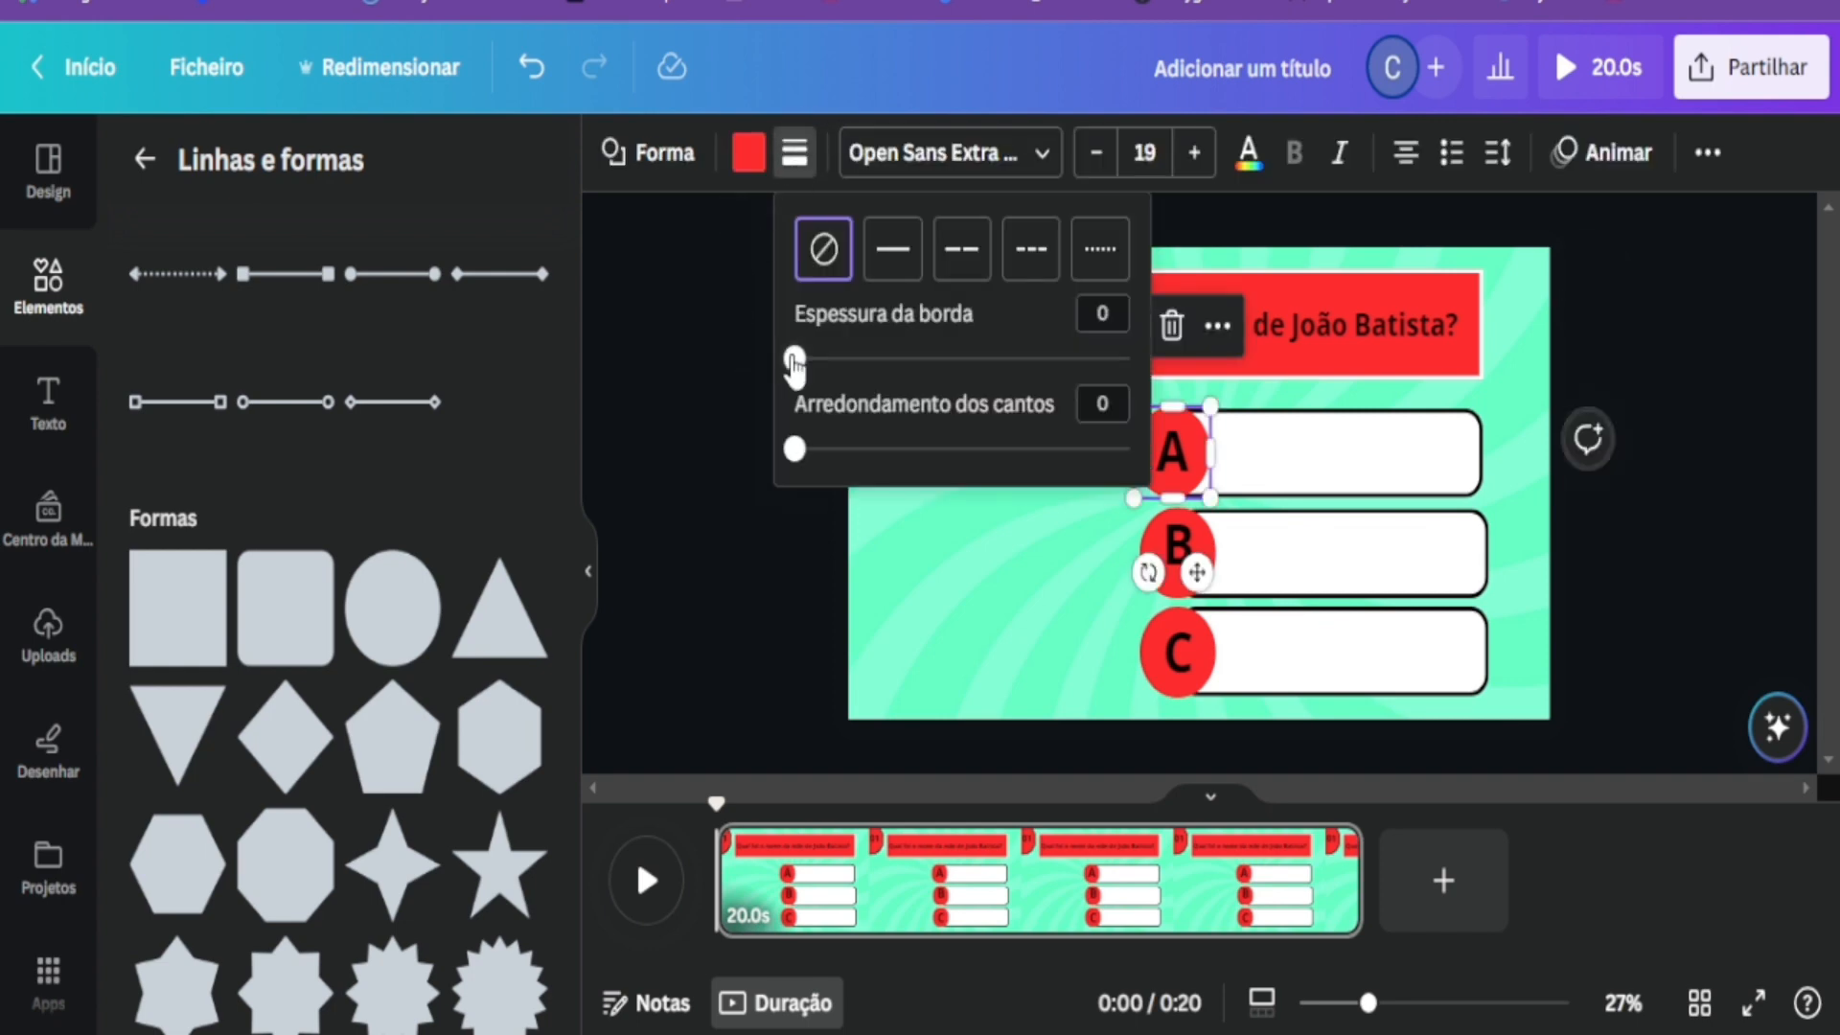
drag(794, 364, 826, 365)
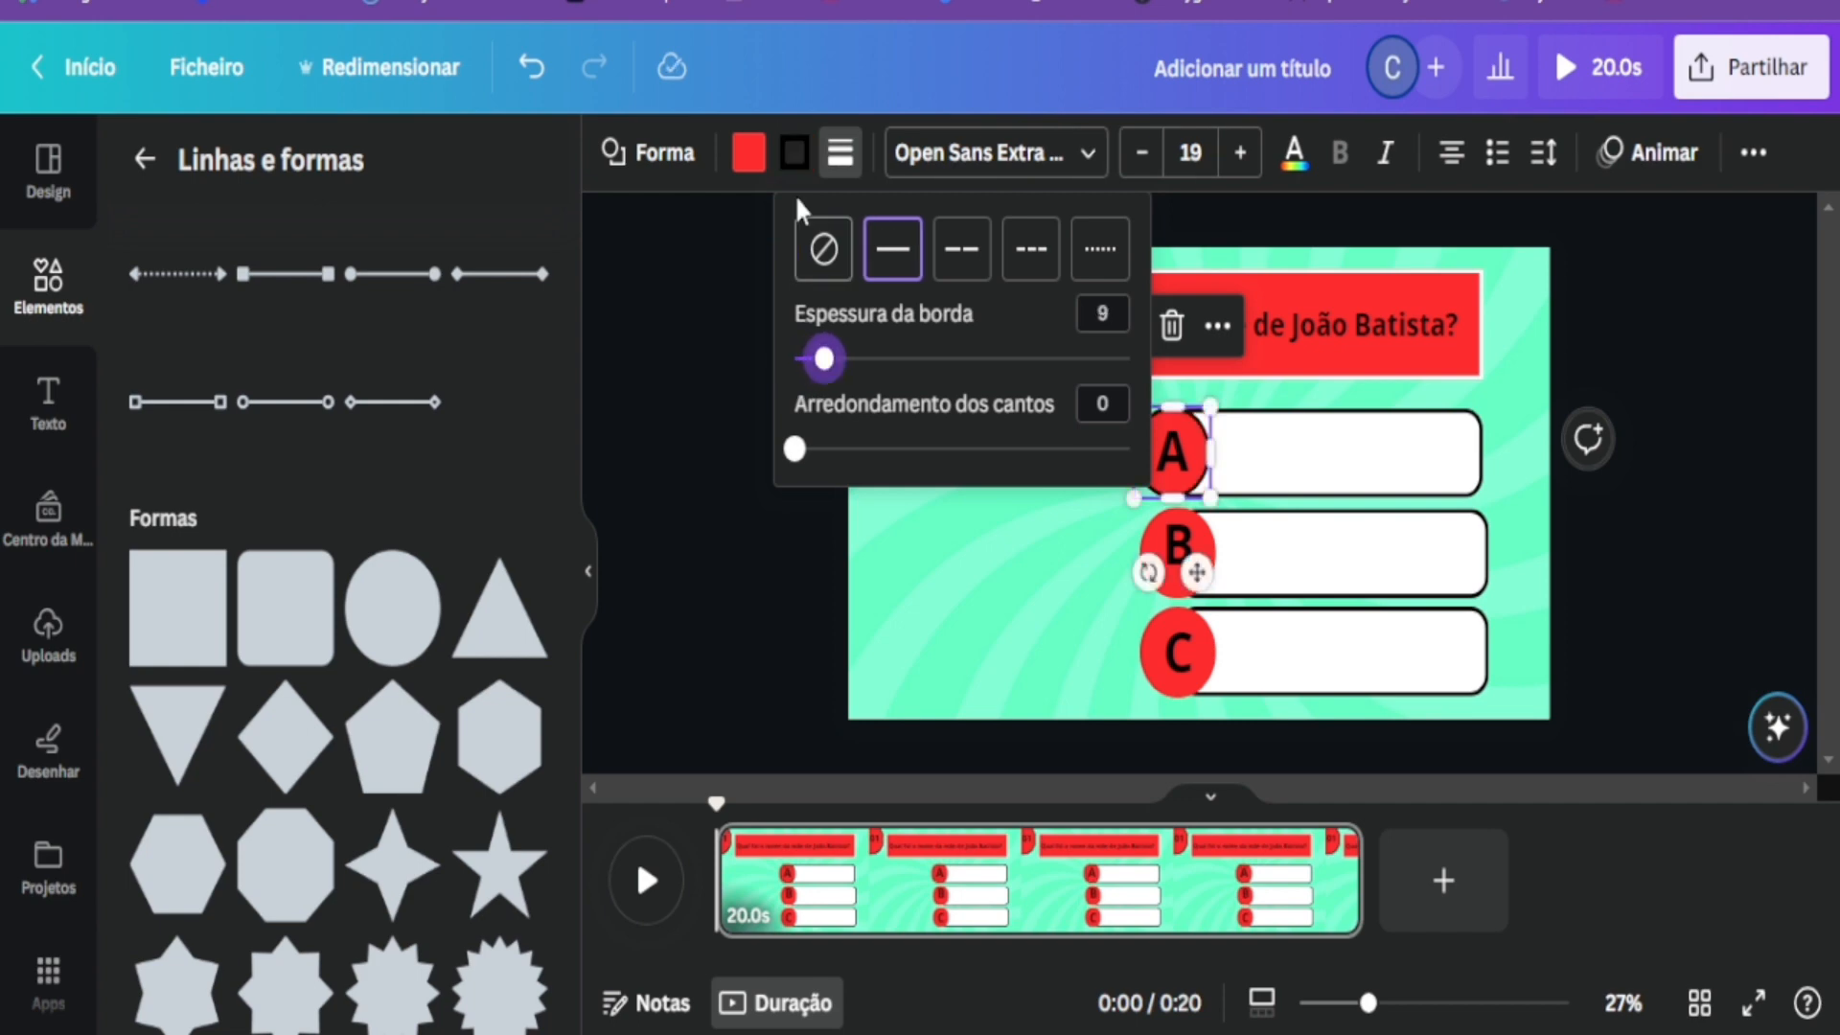
click(794, 153)
click(383, 354)
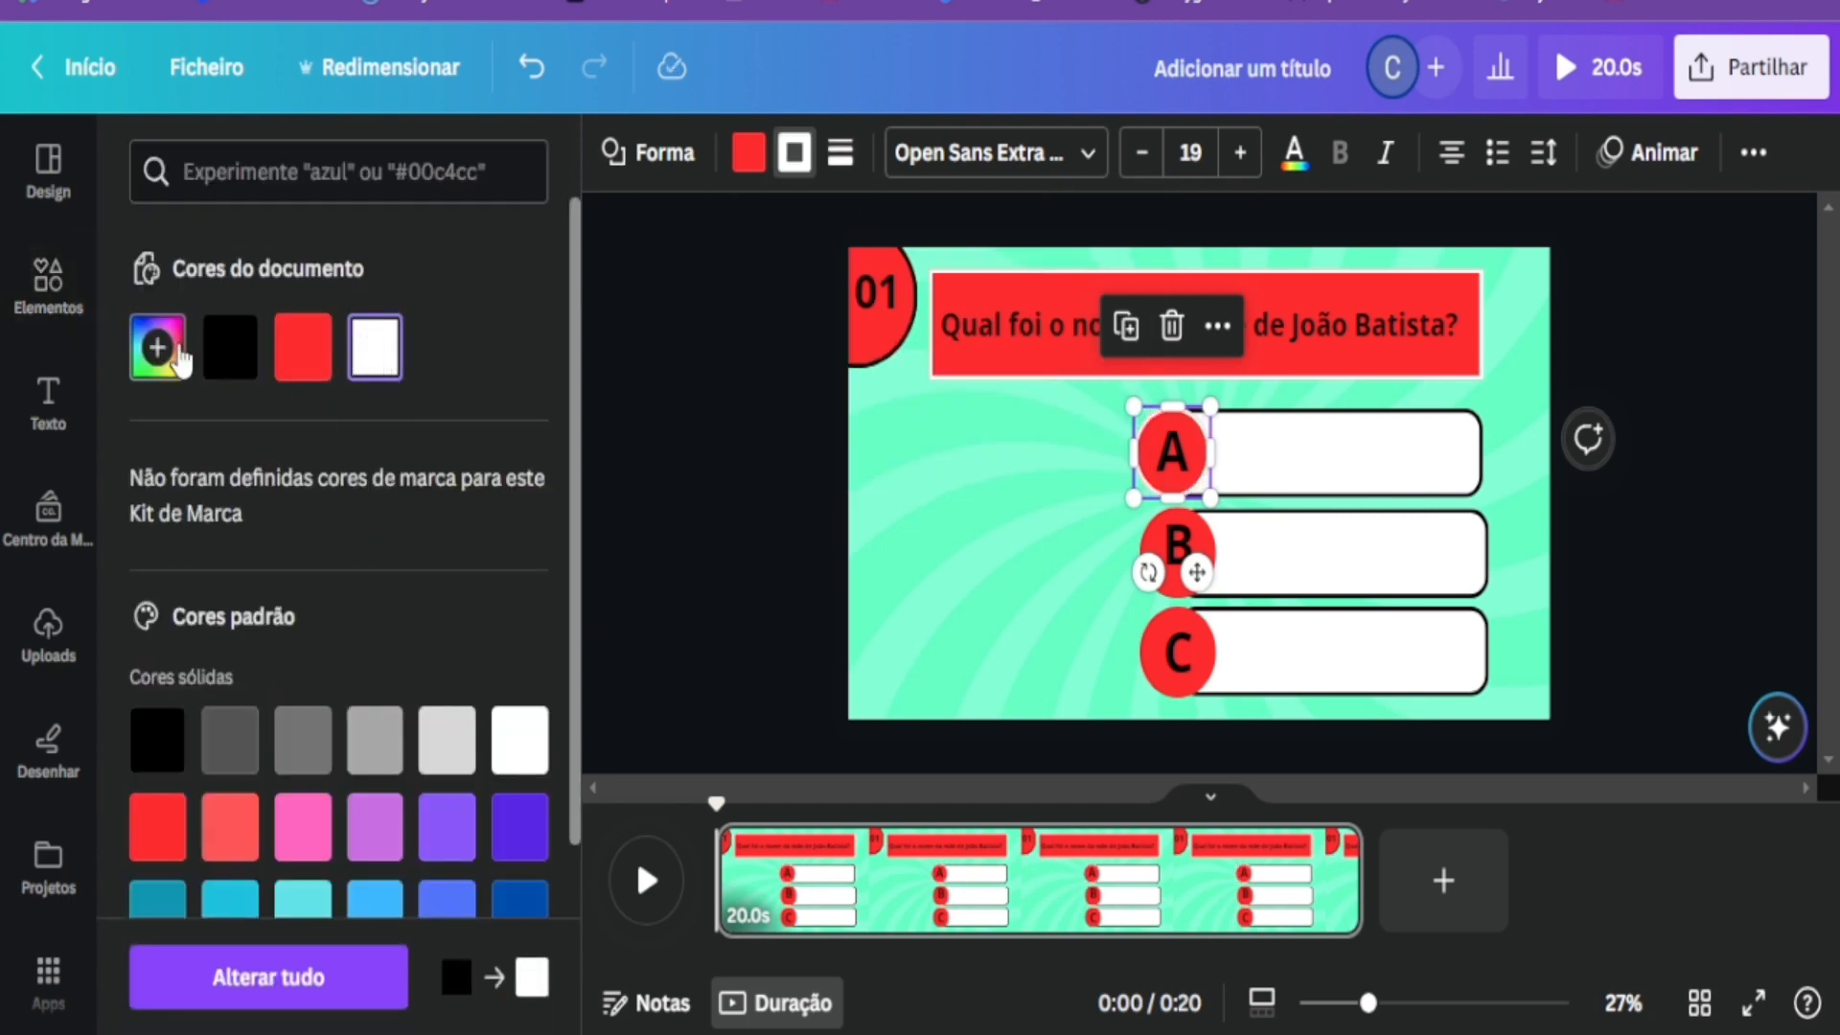
click(227, 357)
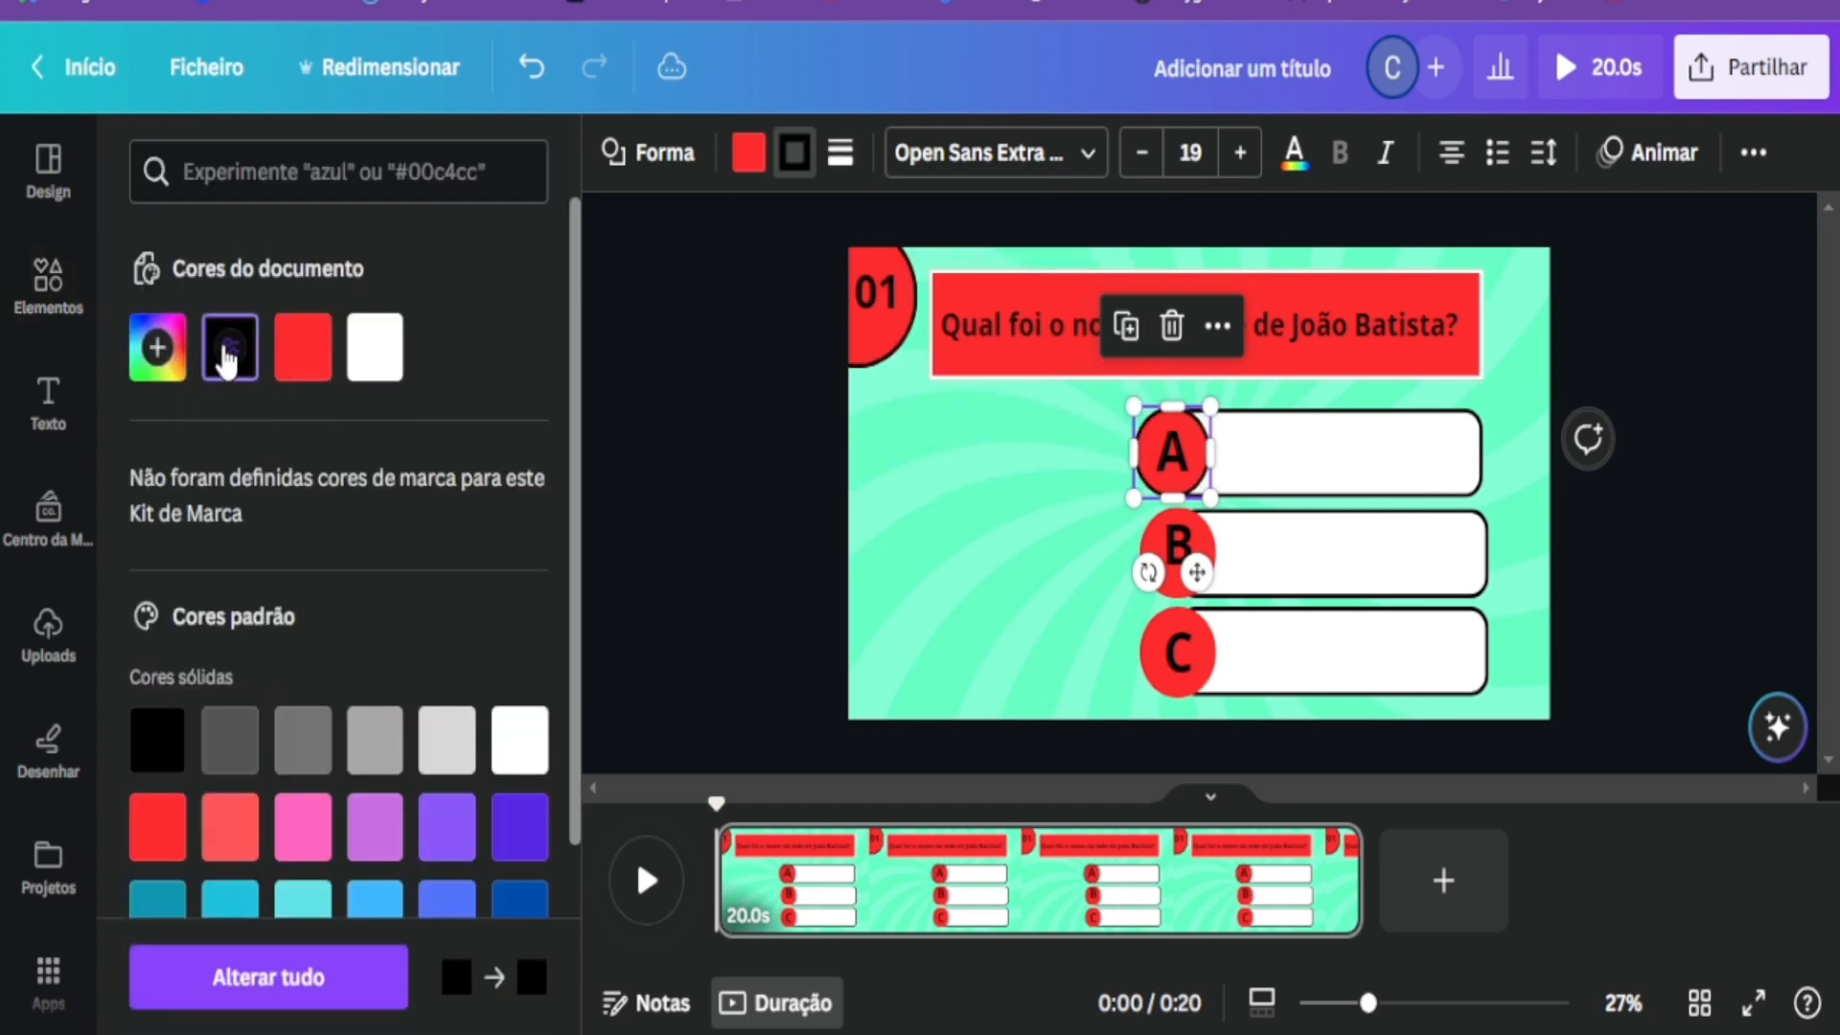
Give the red circle behind the letter B a solid black border of thickness 10 and lower the letter slightly to centre it.
click(1172, 599)
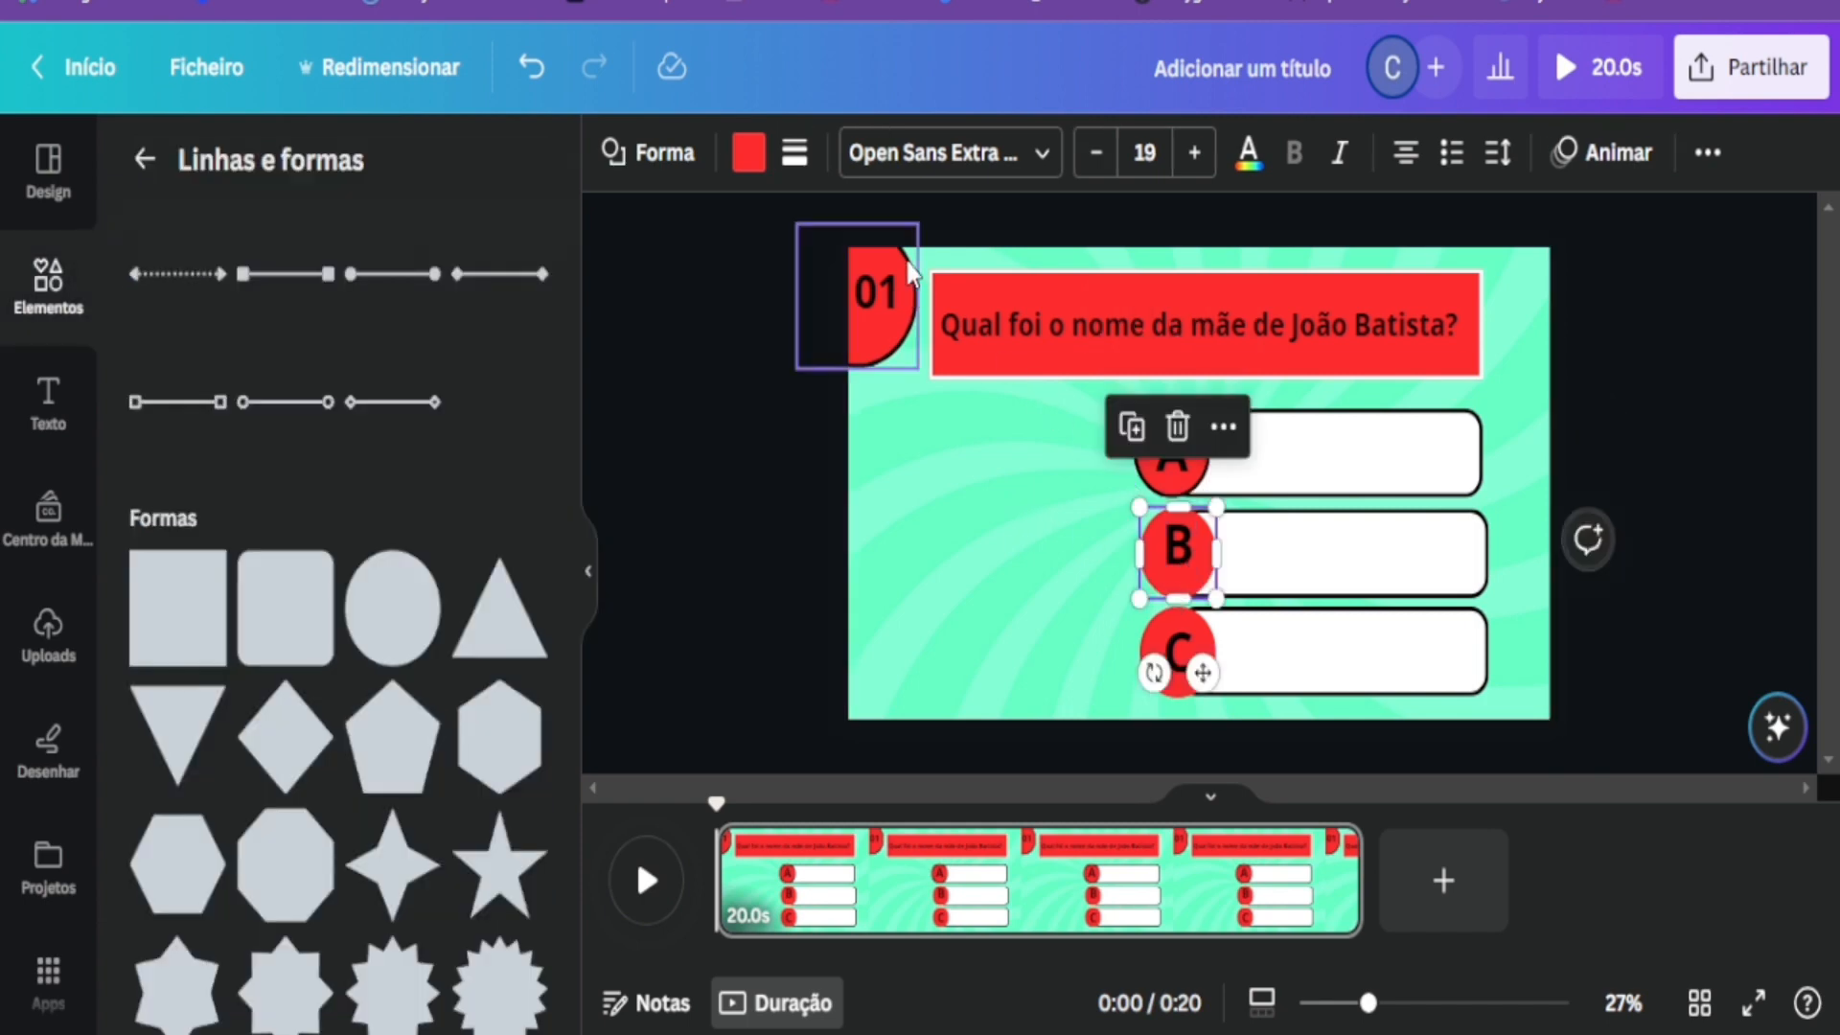
click(794, 152)
drag(795, 359, 829, 364)
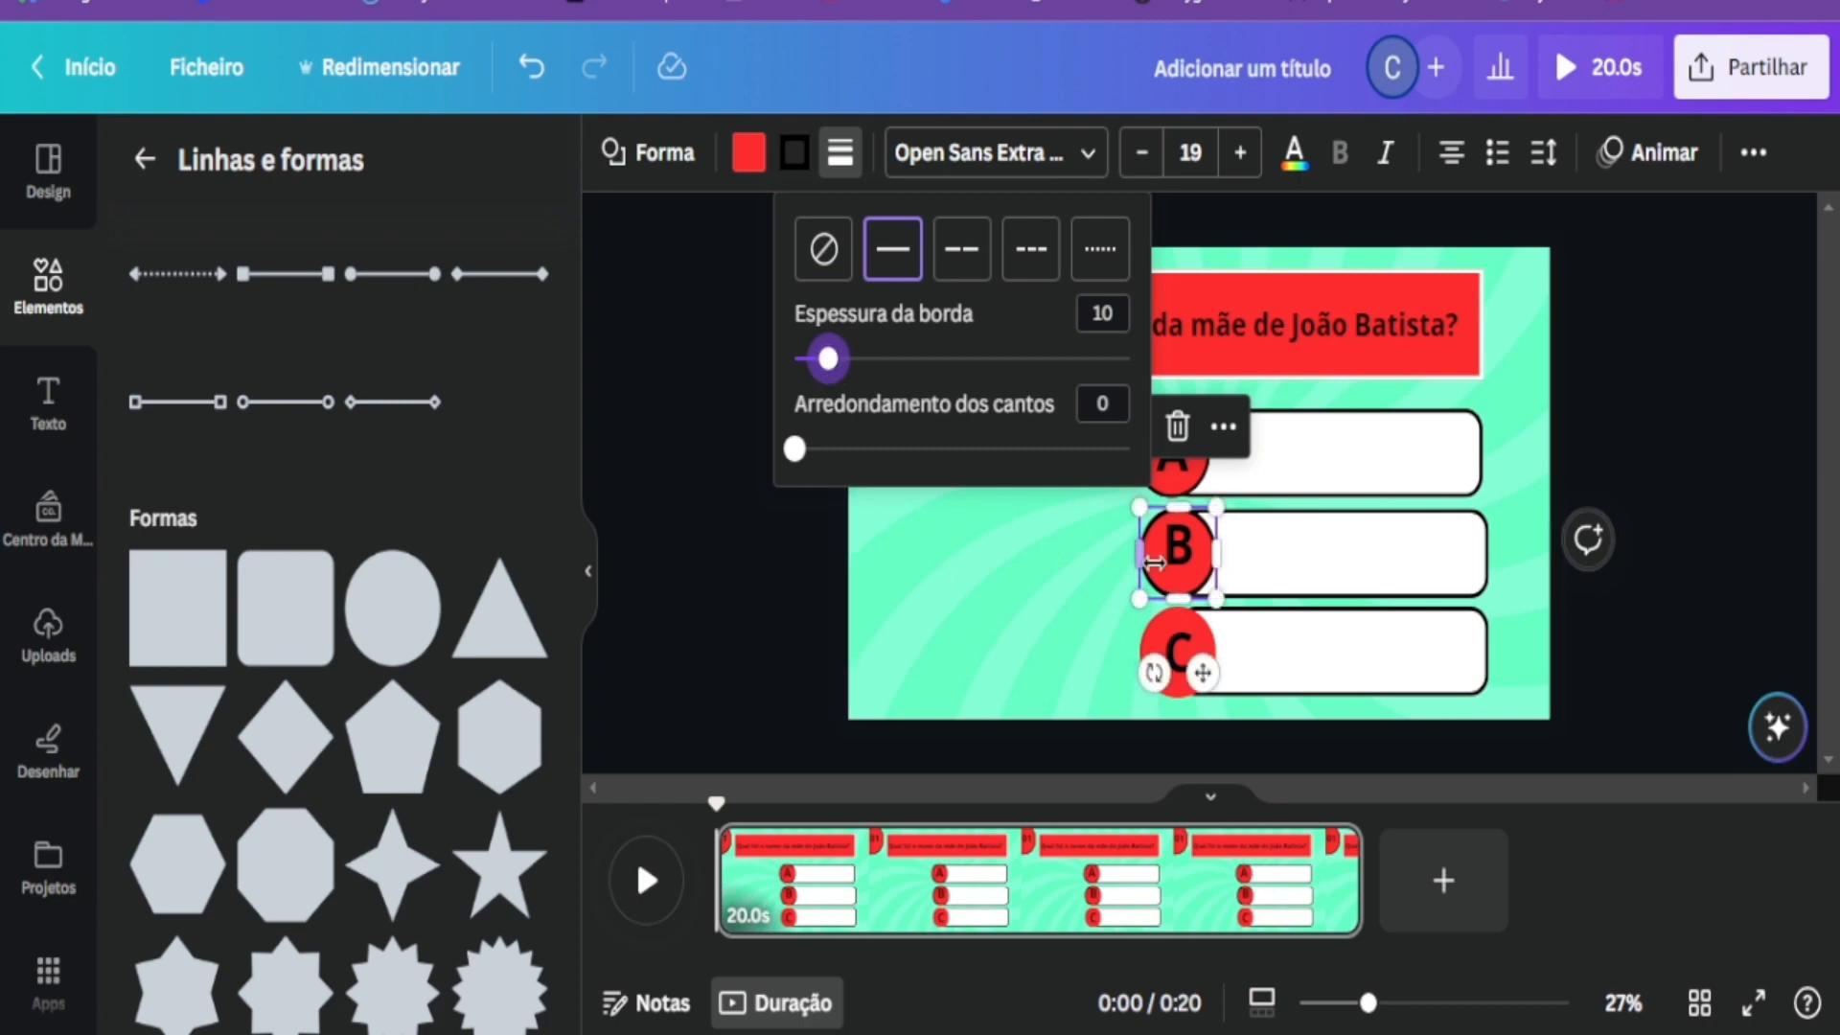
click(1179, 541)
drag(1180, 545, 1180, 554)
Give the red circle behind the letter C a solid black border with a thickness of 10.
click(1179, 657)
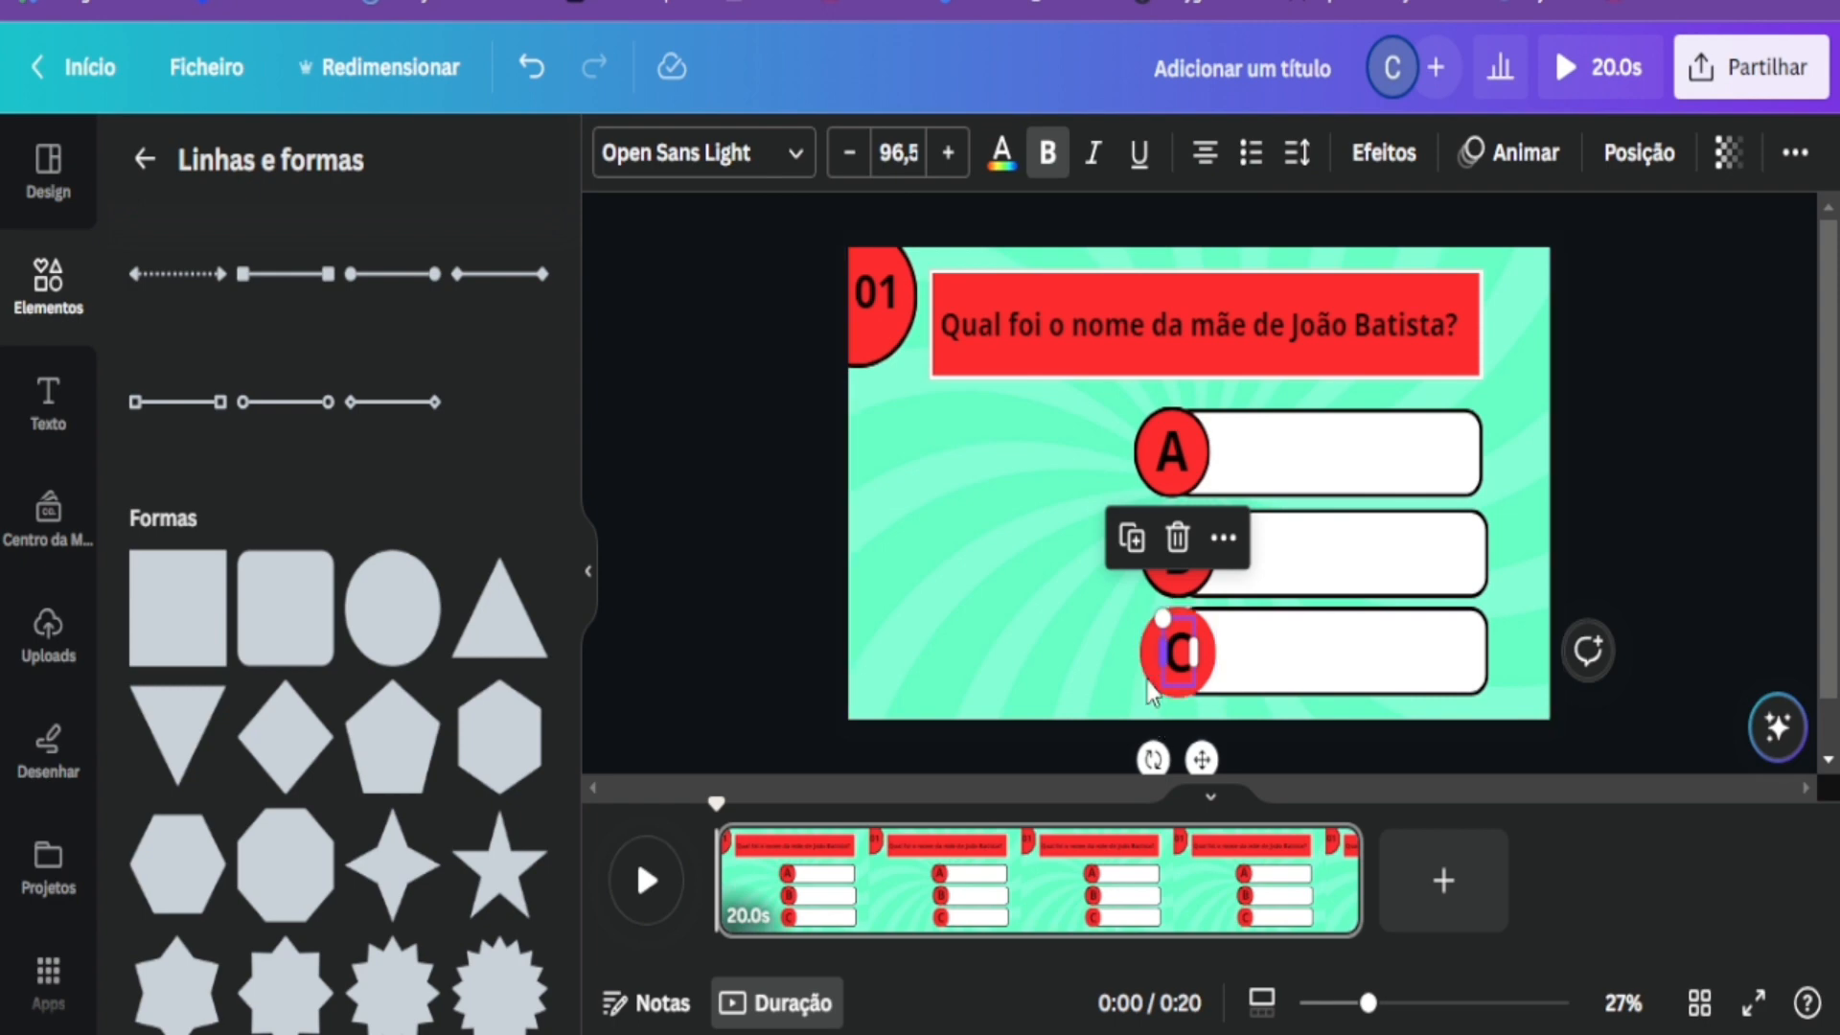
click(1143, 700)
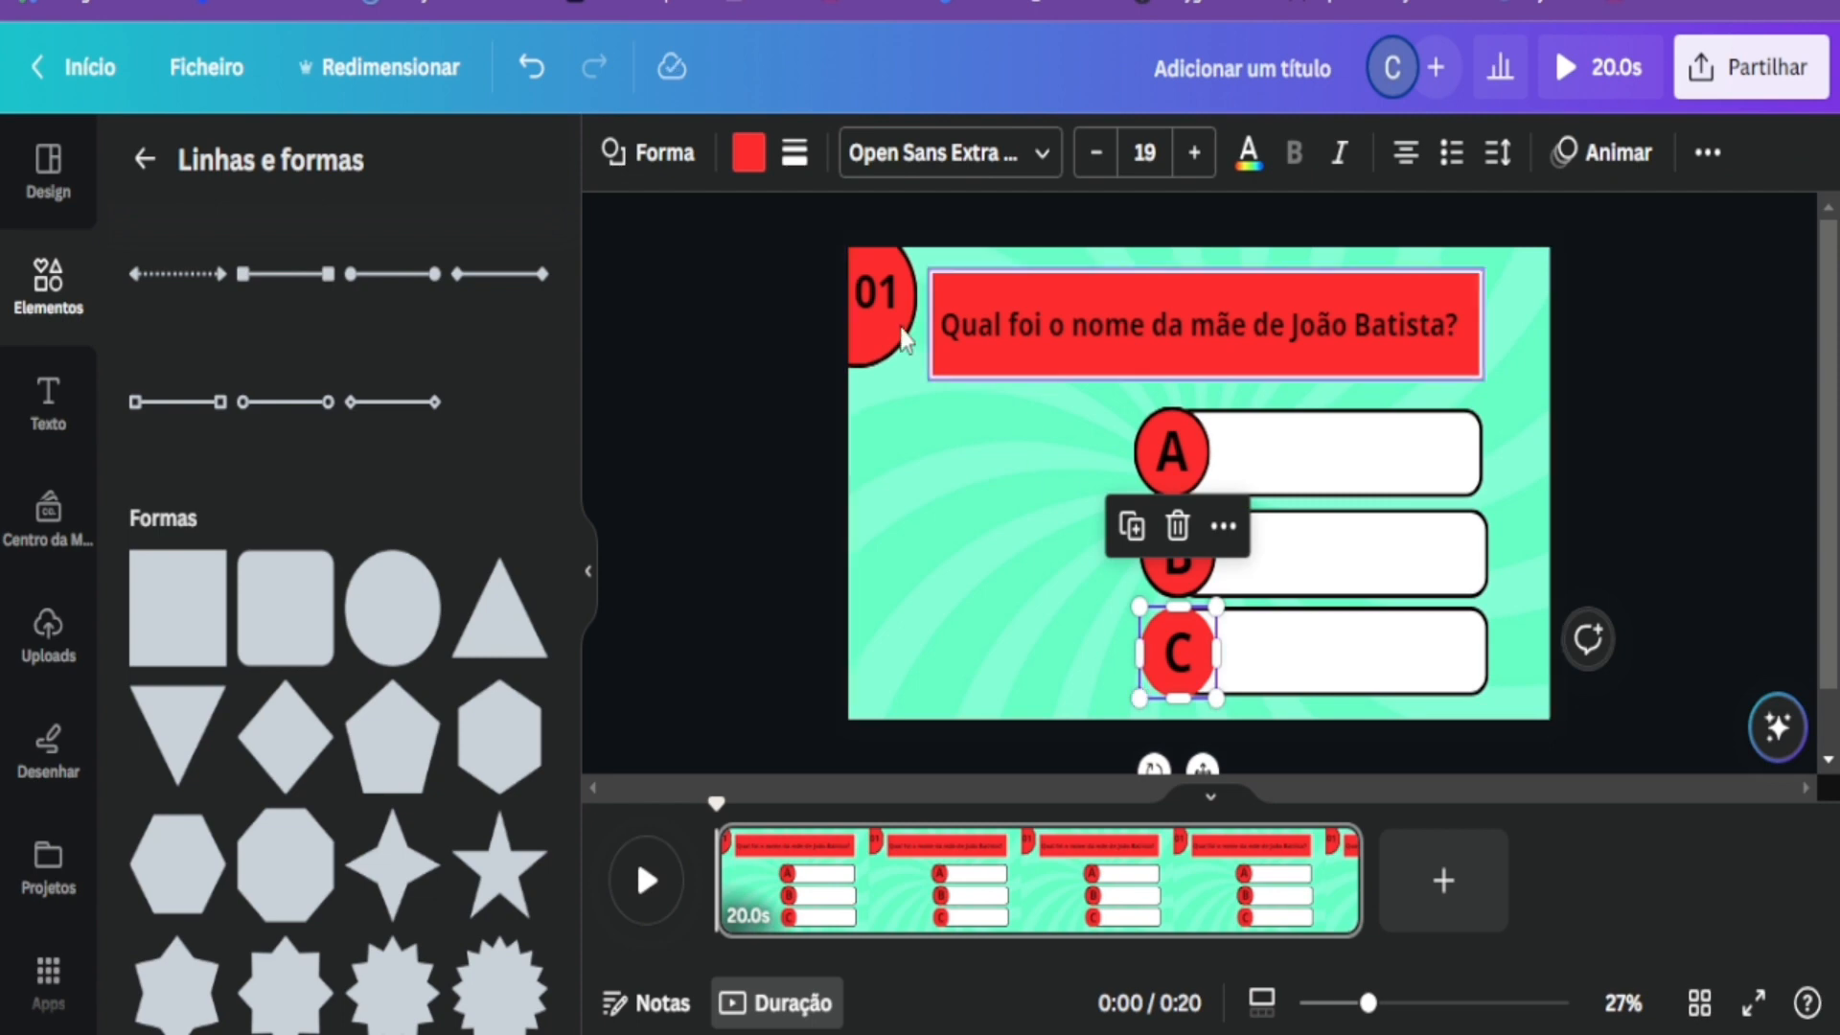
click(793, 158)
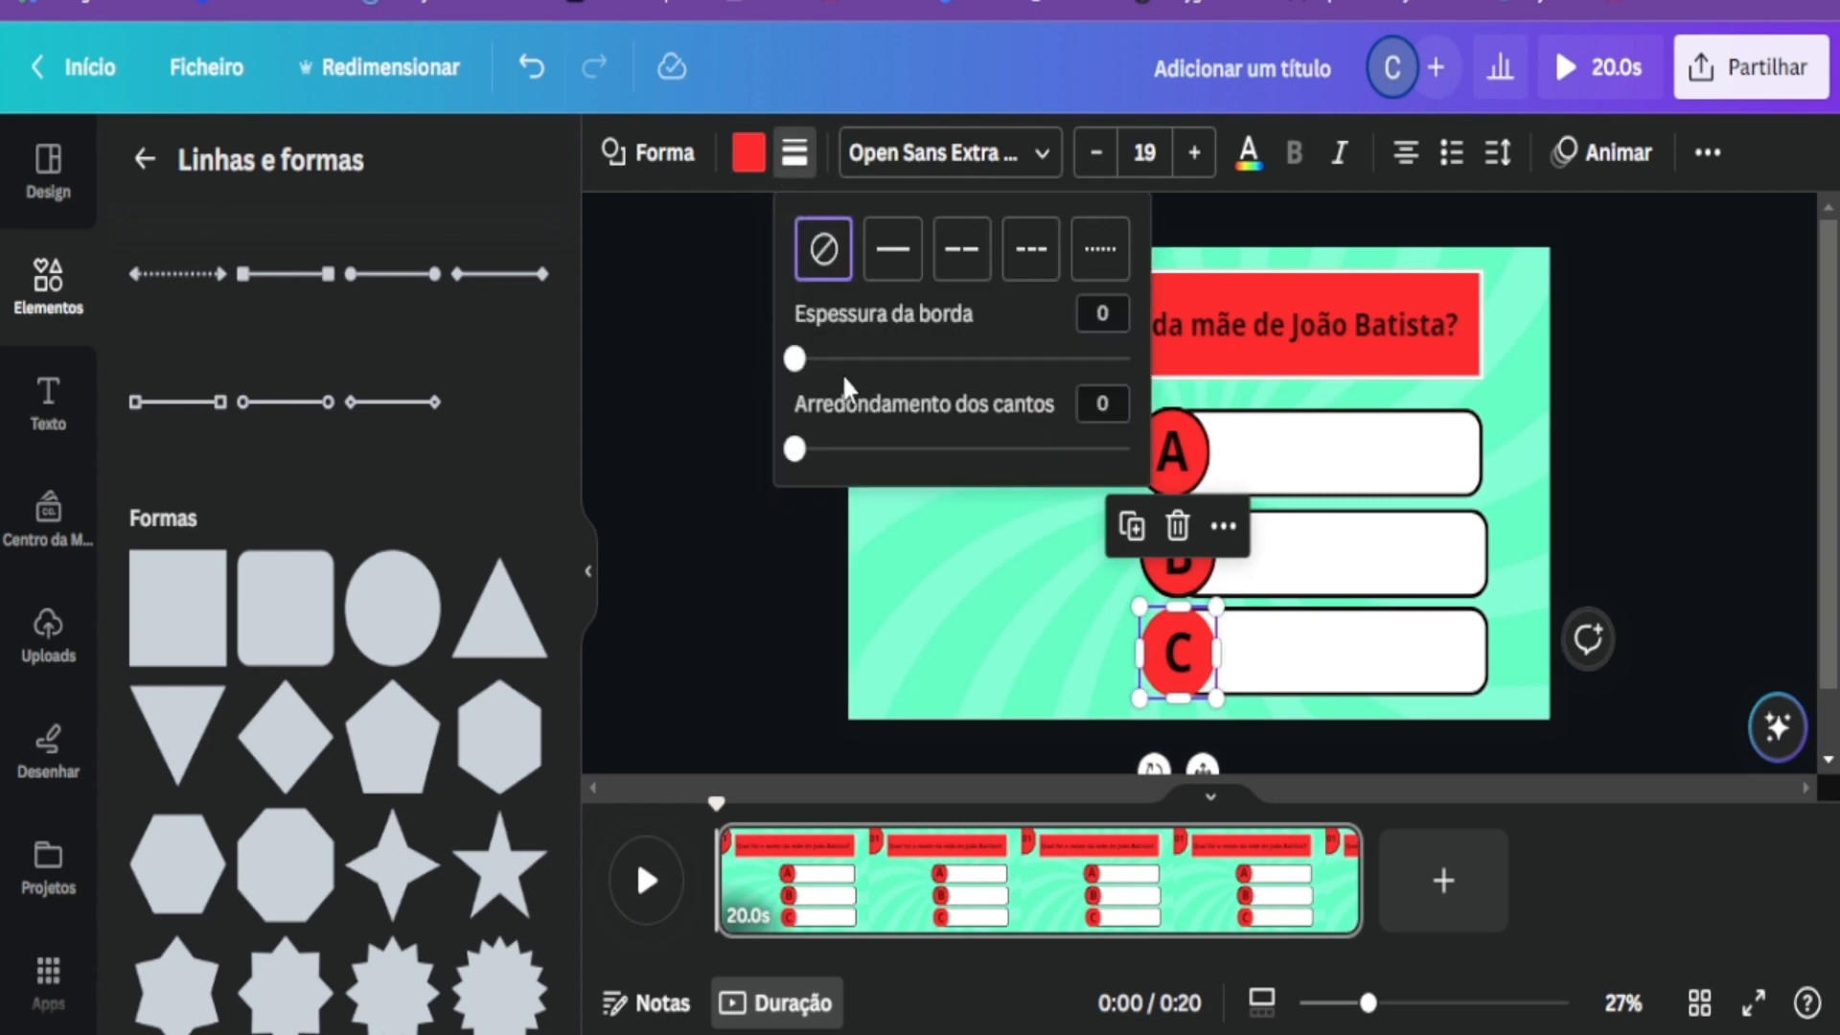
drag(795, 359, 829, 361)
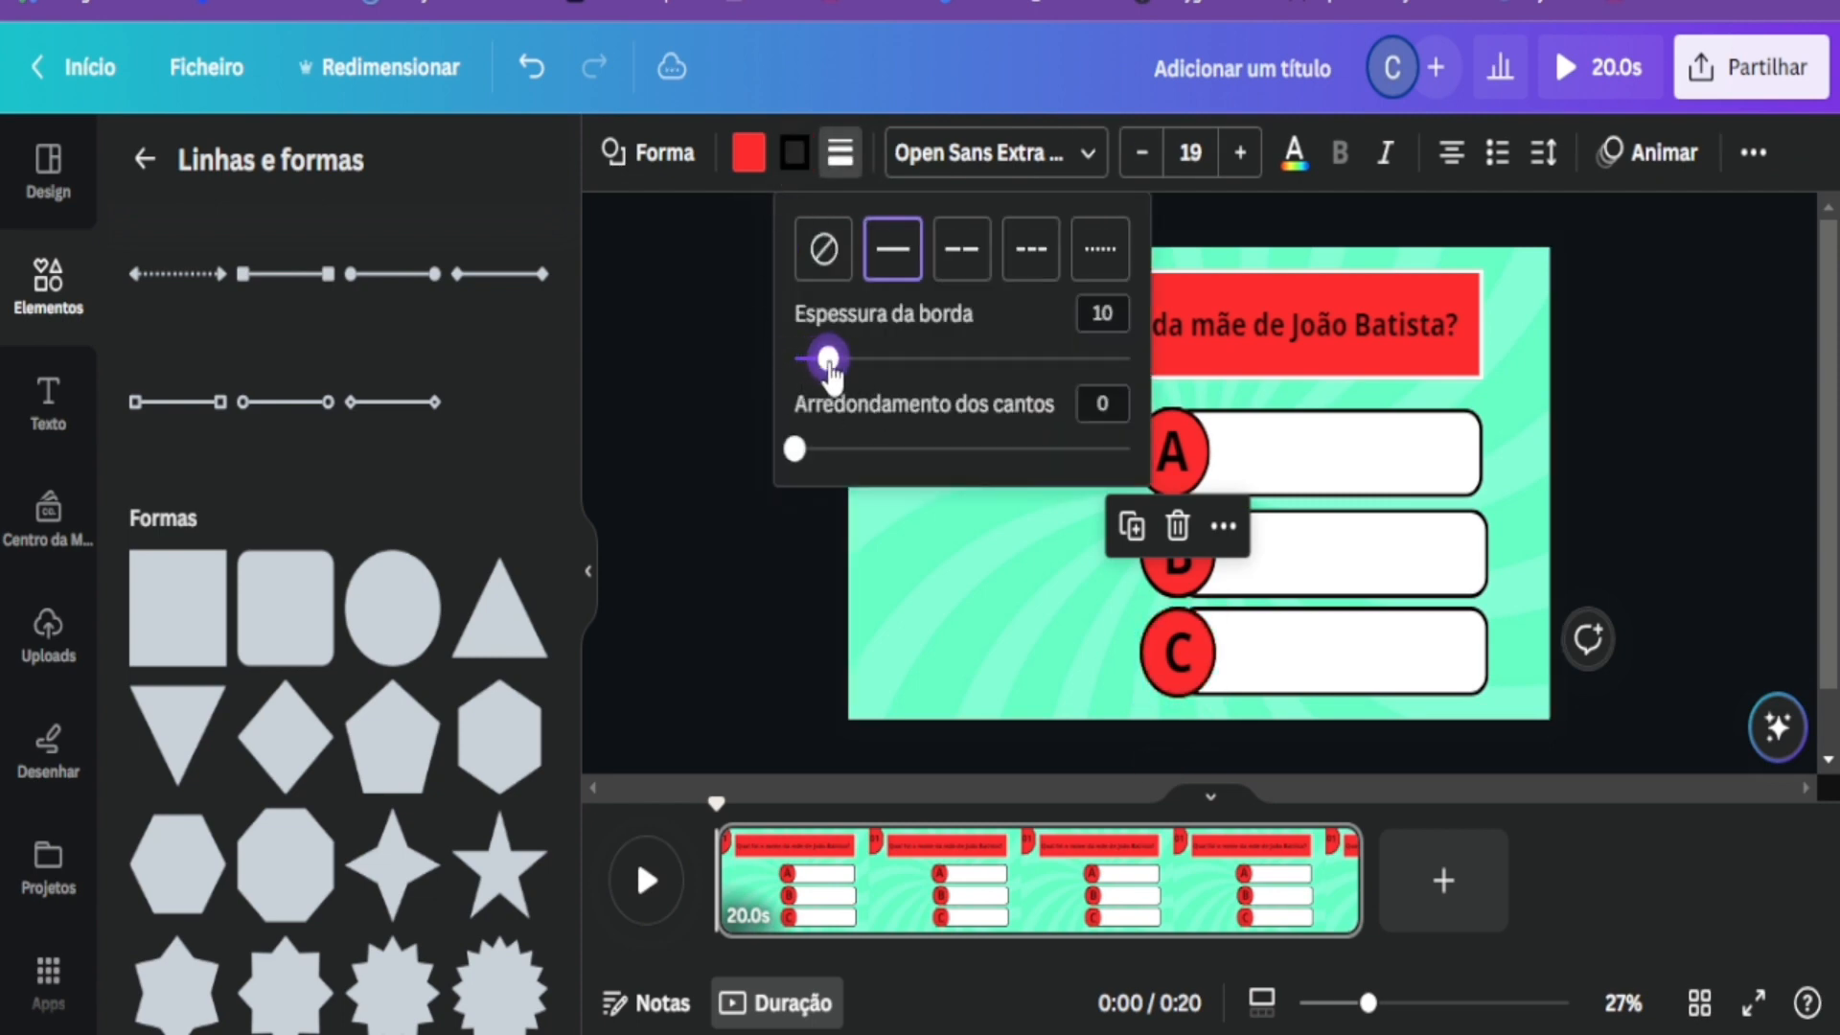
click(704, 500)
click(704, 495)
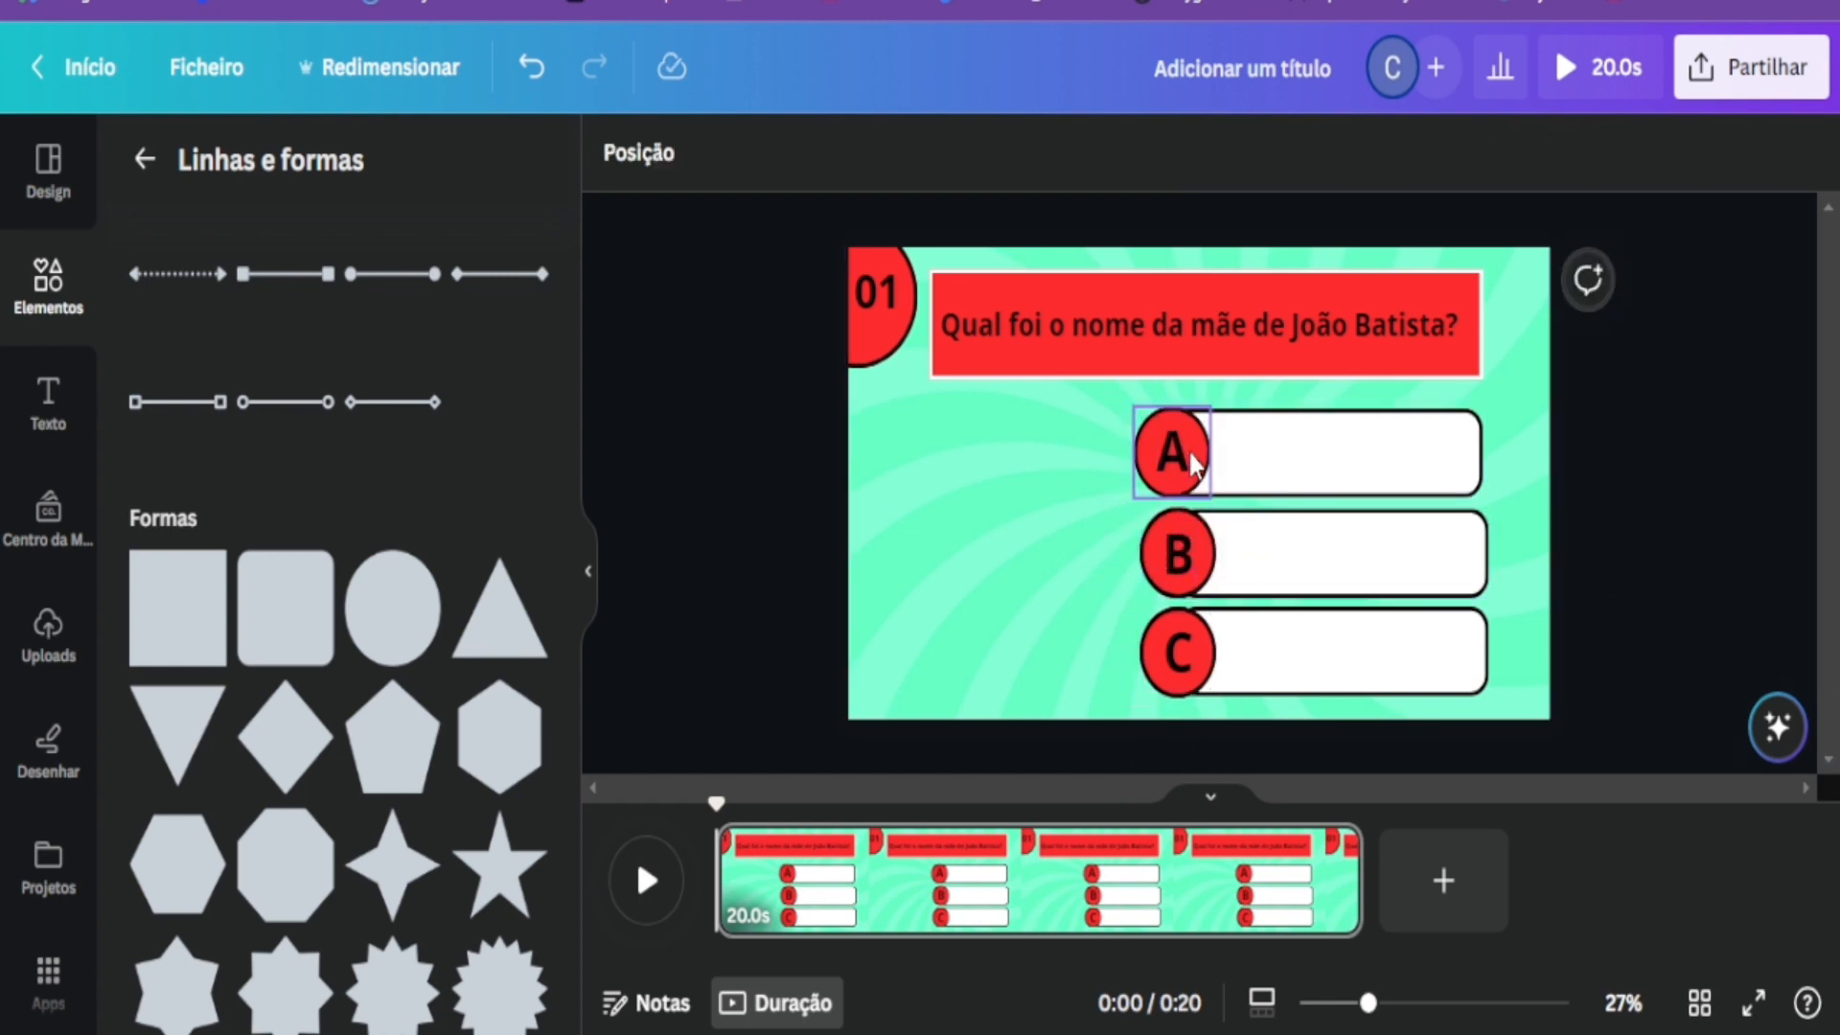
Align the letter A and its circle with the B and C circles, and move all three answer rows slightly up together.
mouse_move(1188, 452)
mouse_down()
mouse_move(1203, 449)
mouse_move(1176, 445)
mouse_up()
click(710, 544)
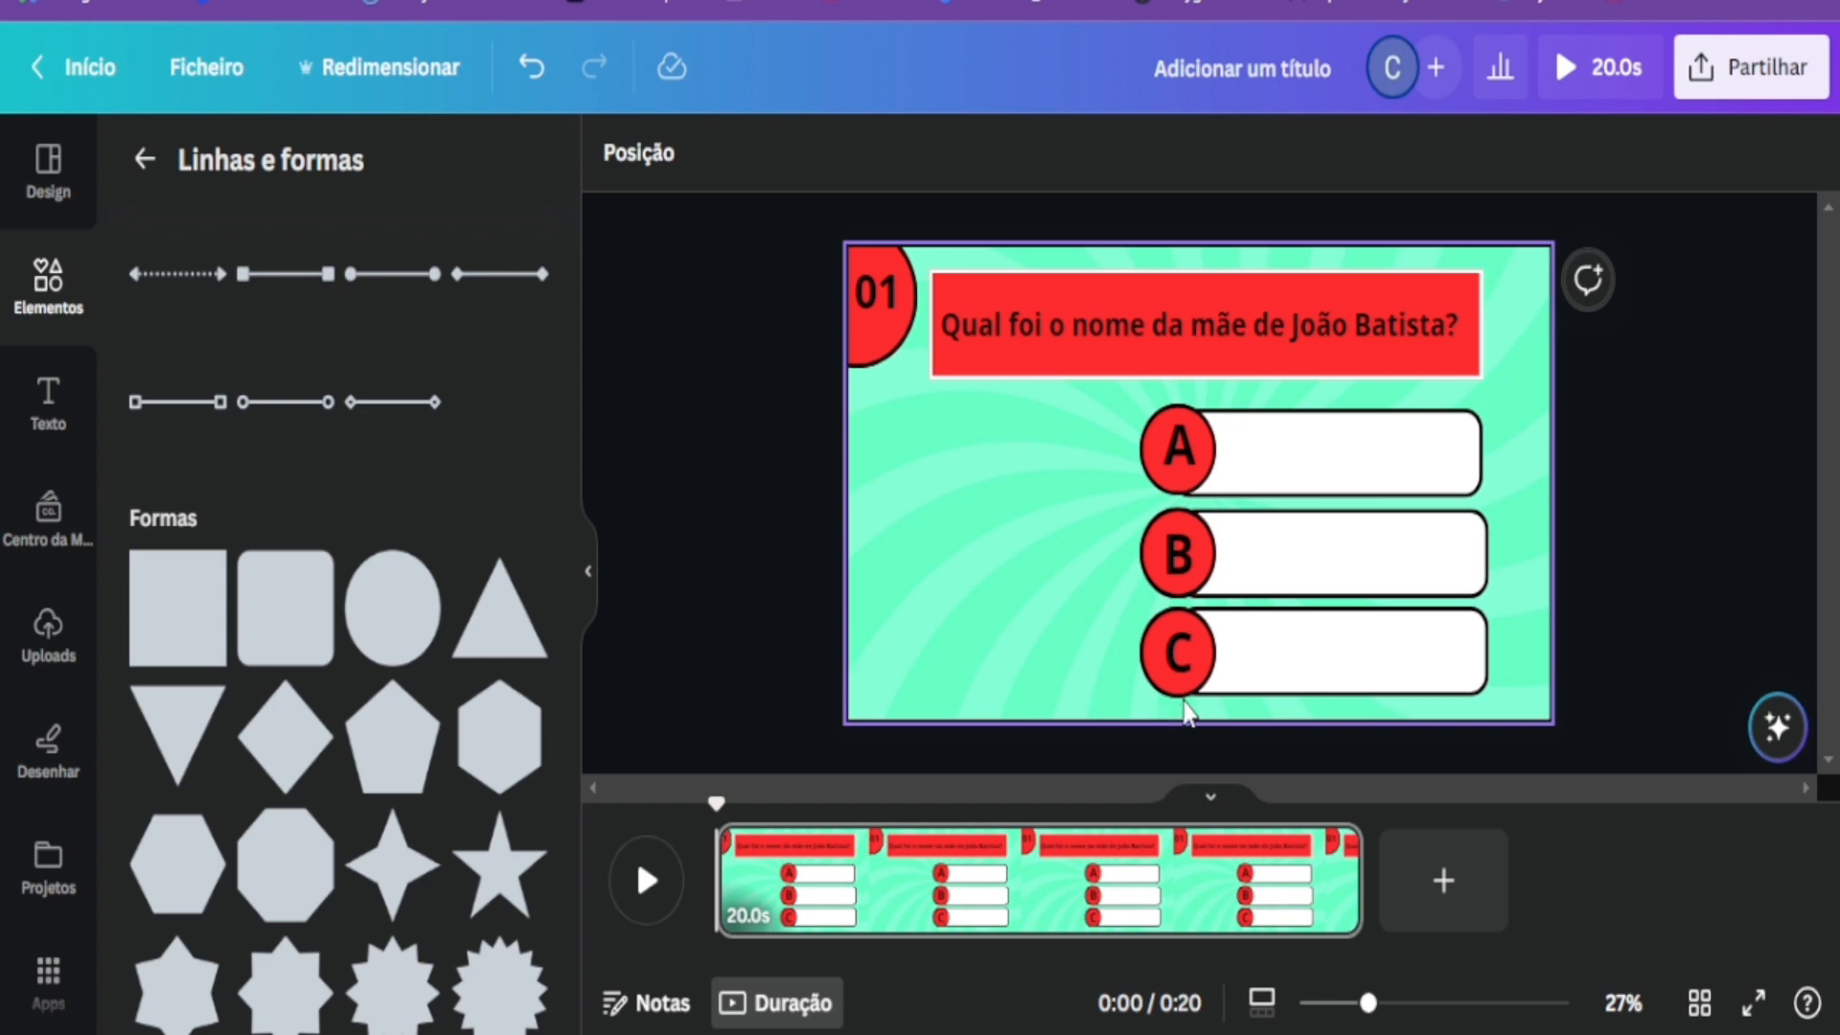
drag(1119, 406, 1495, 712)
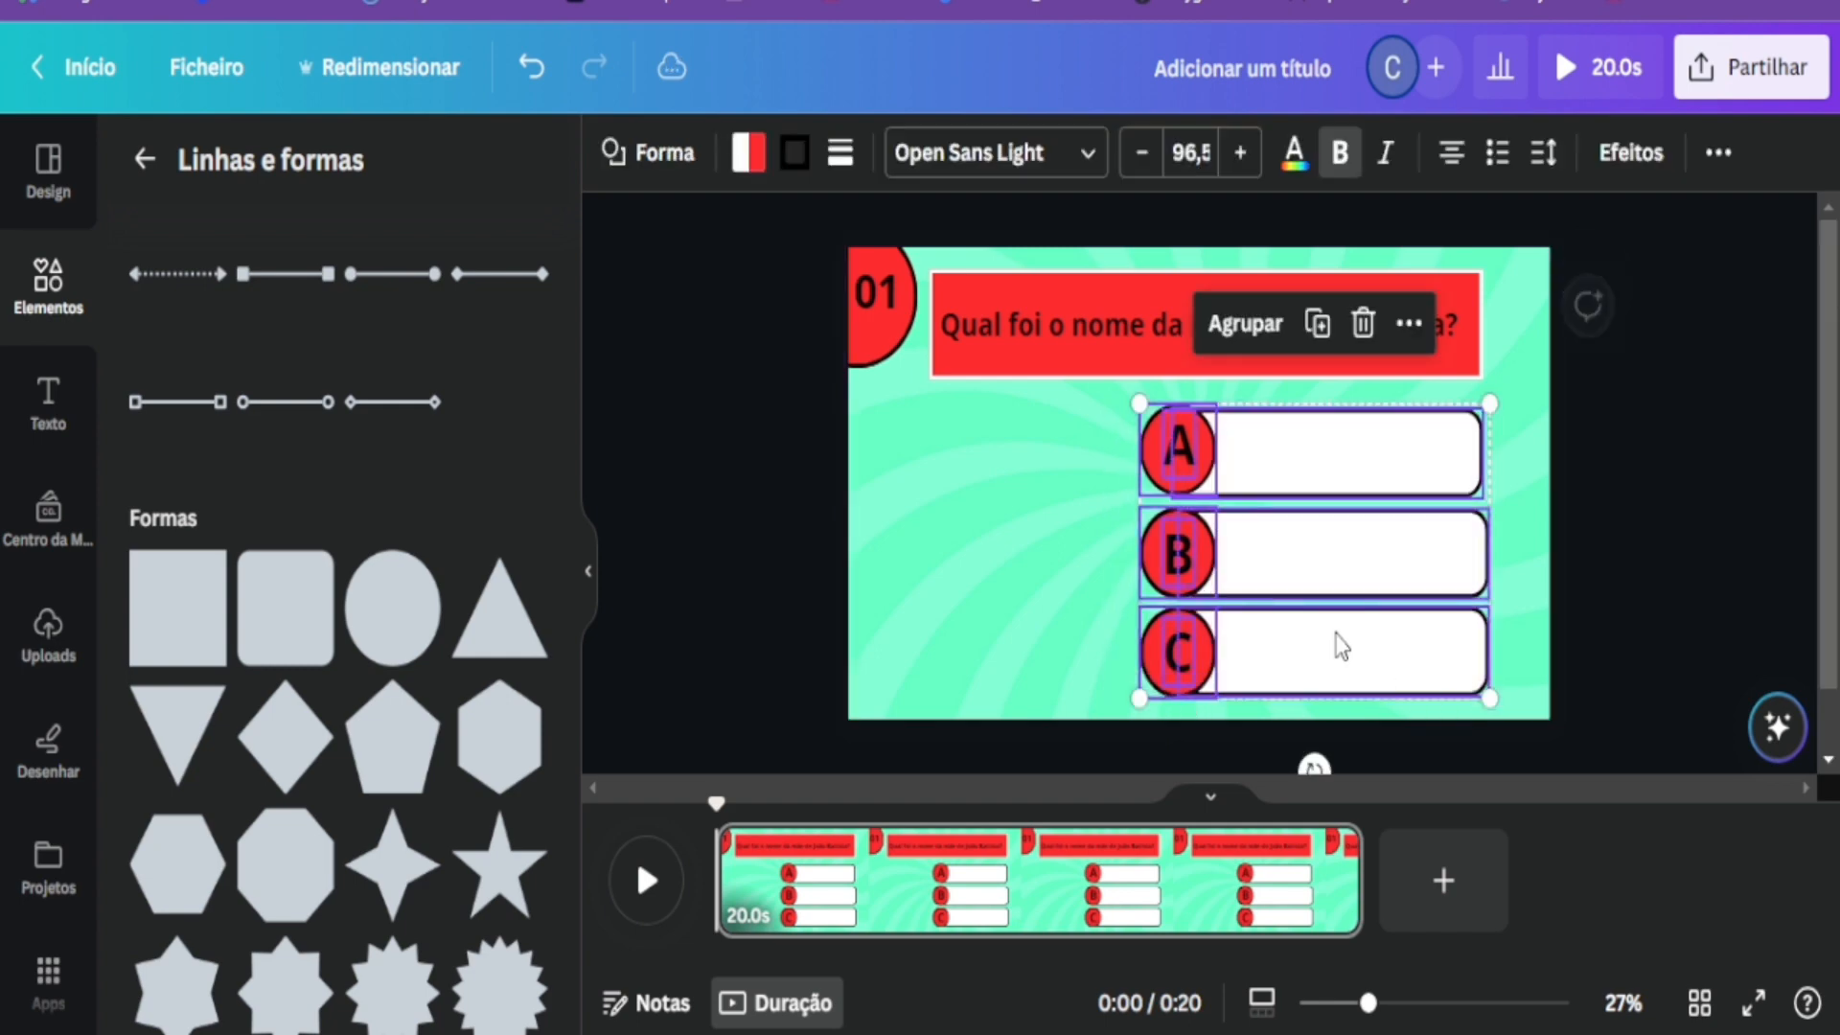
drag(1338, 625, 1334, 596)
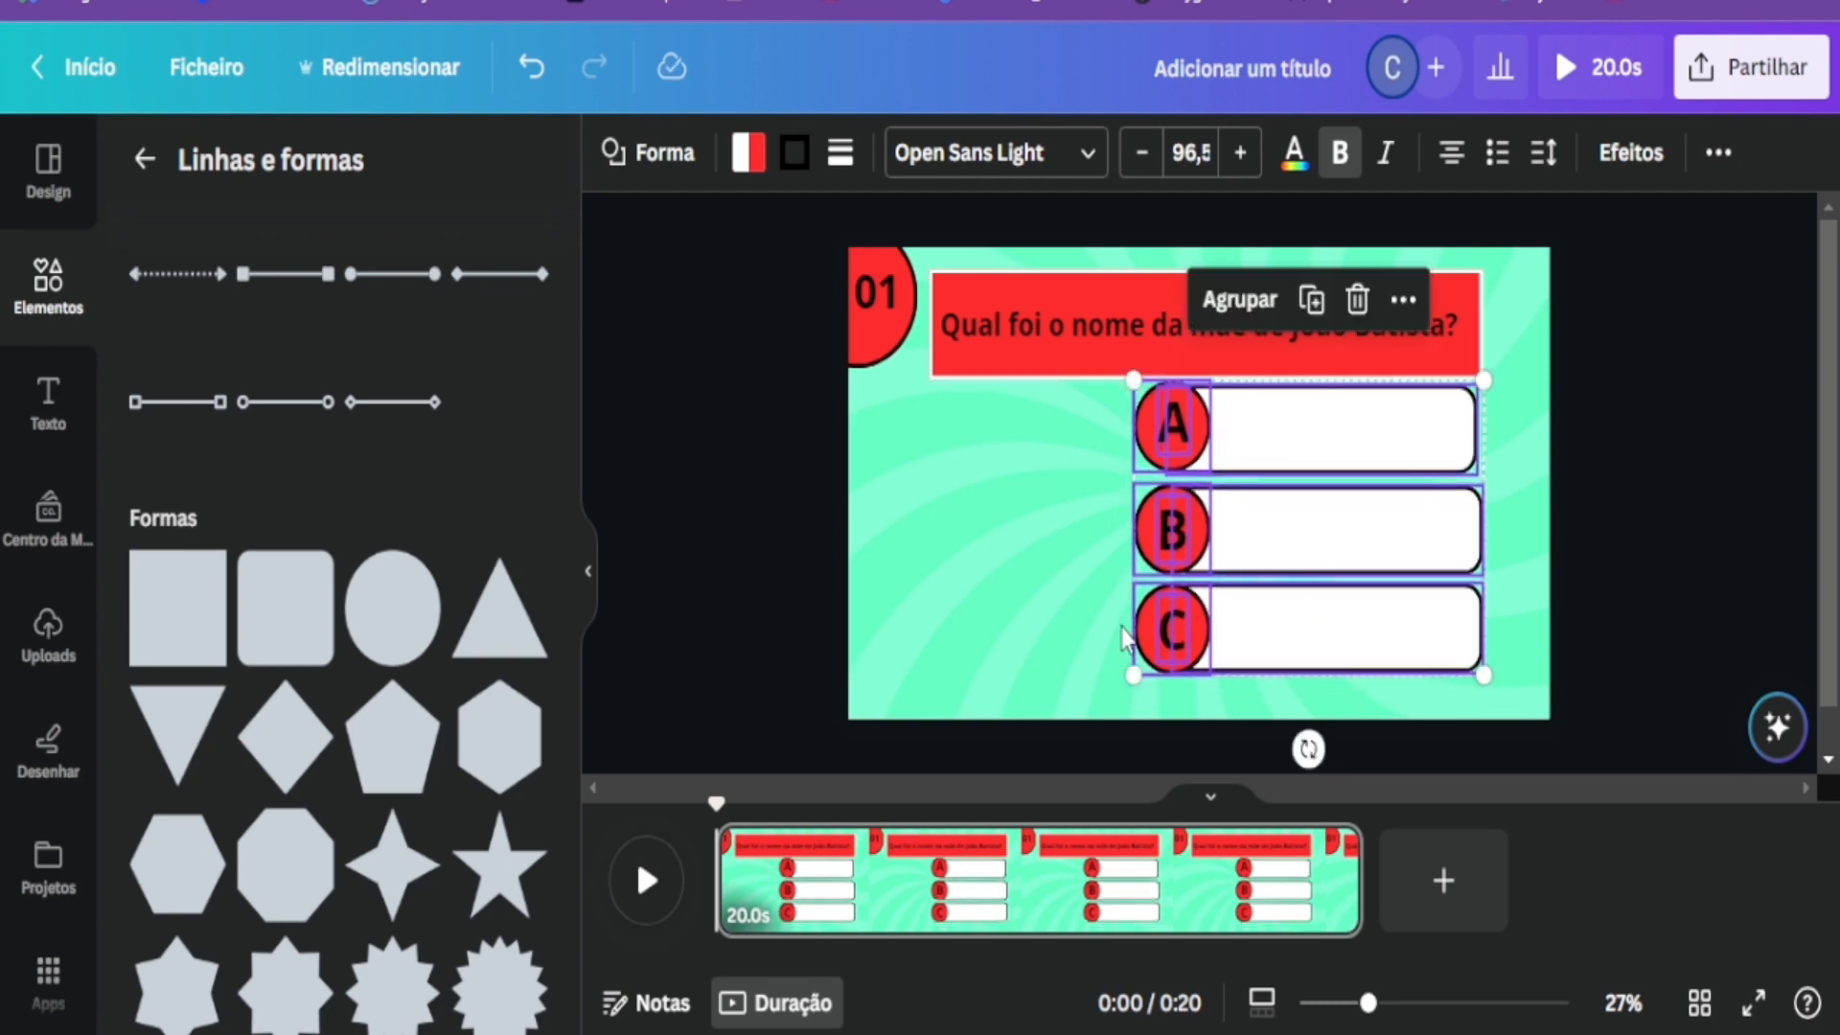
click(749, 568)
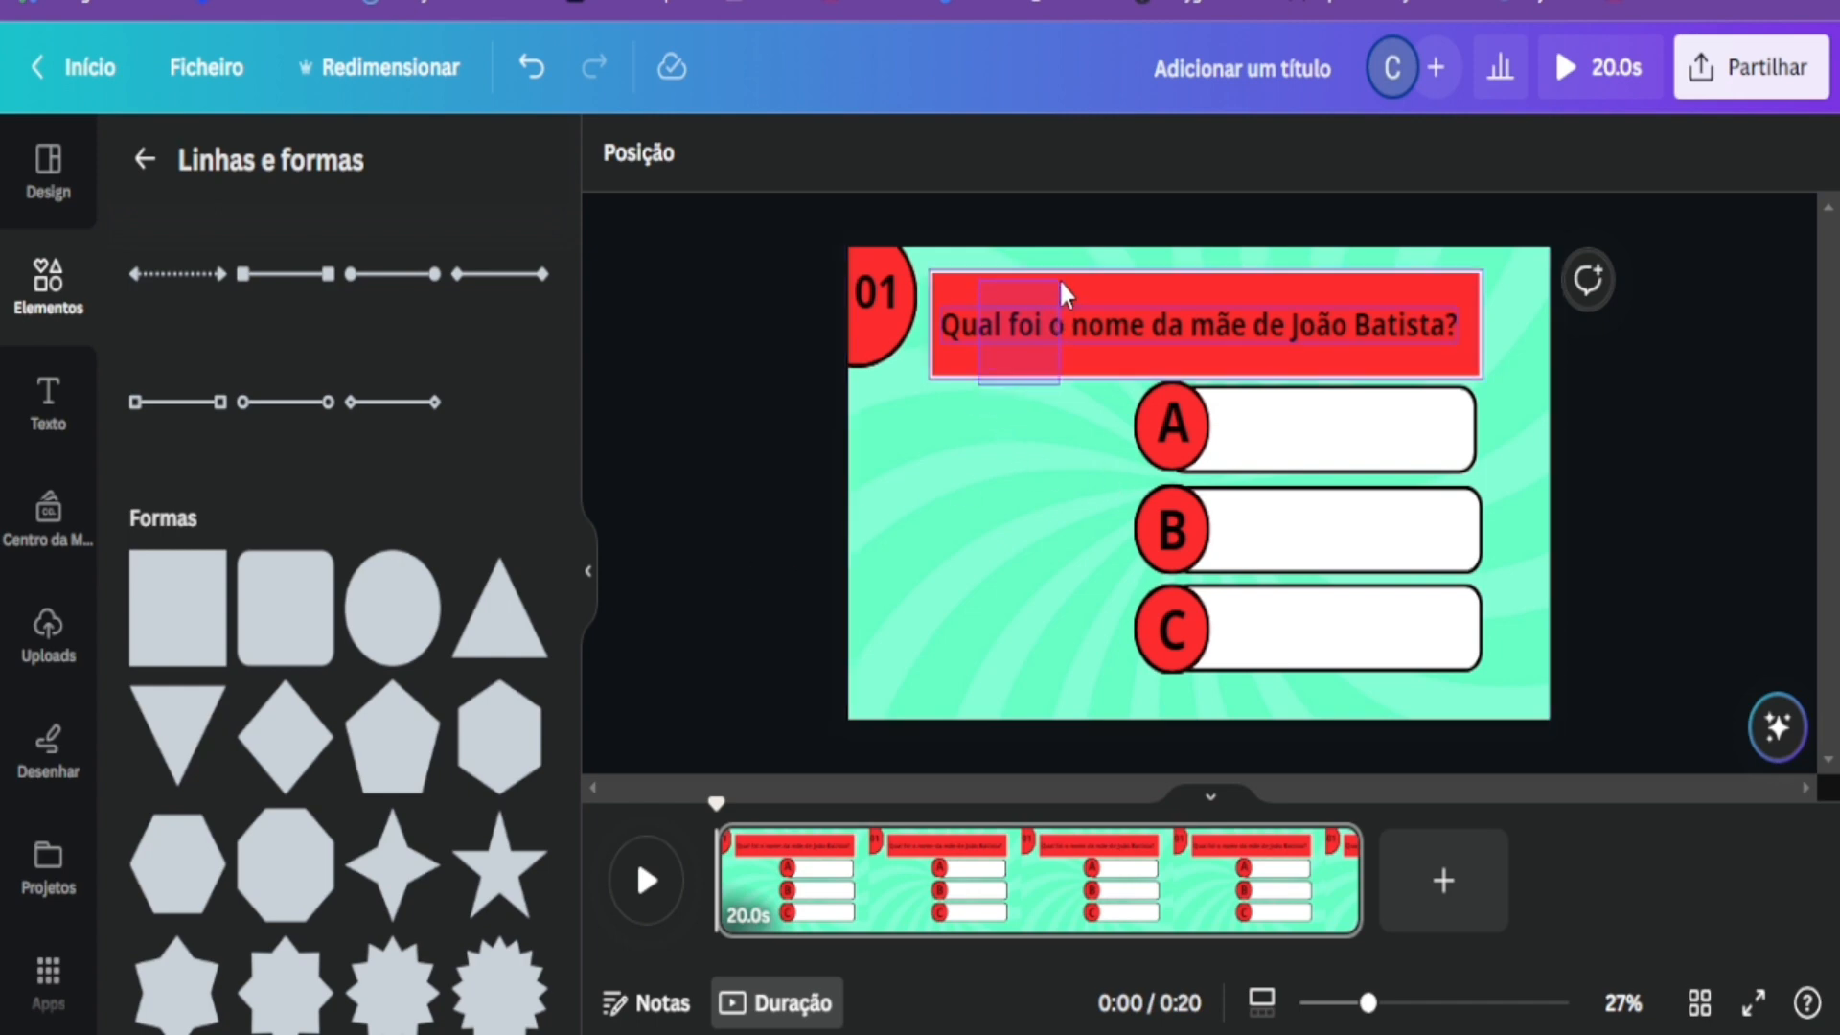
Move the question banner with its text slightly up and preview the first seconds of the video.
click(1074, 331)
drag(1078, 353, 1078, 341)
click(758, 518)
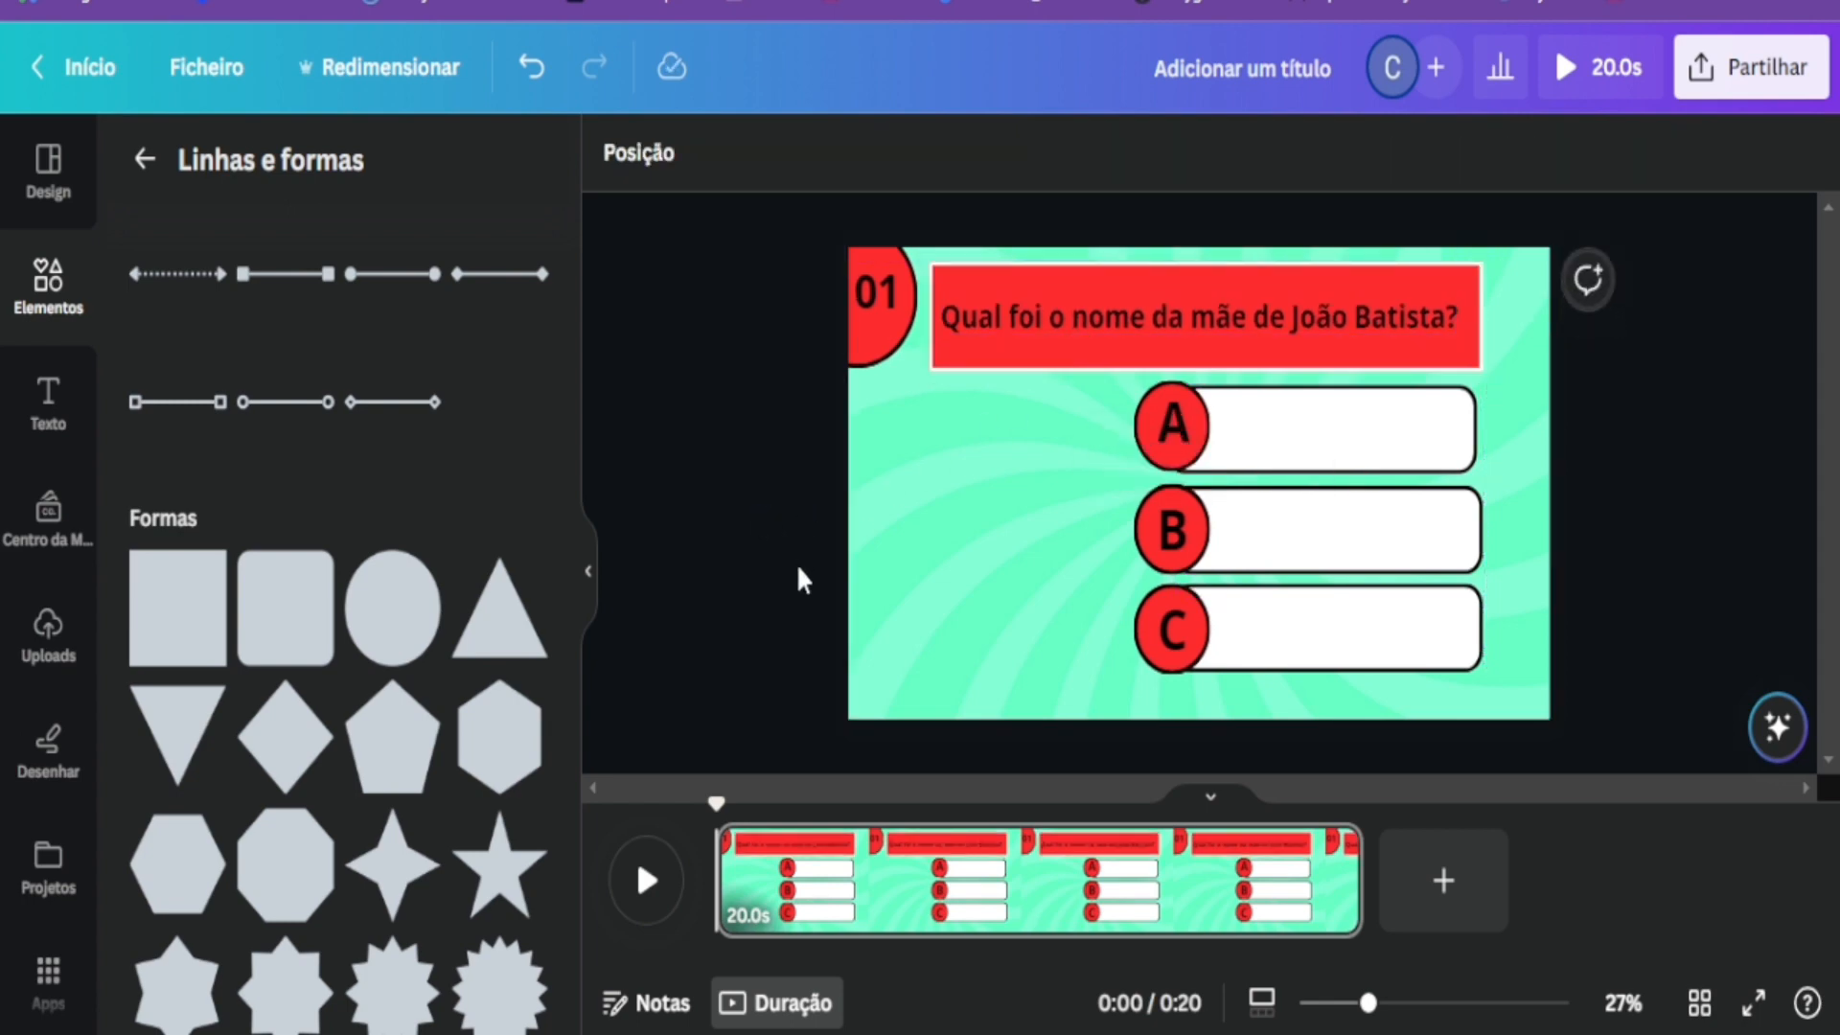
click(648, 879)
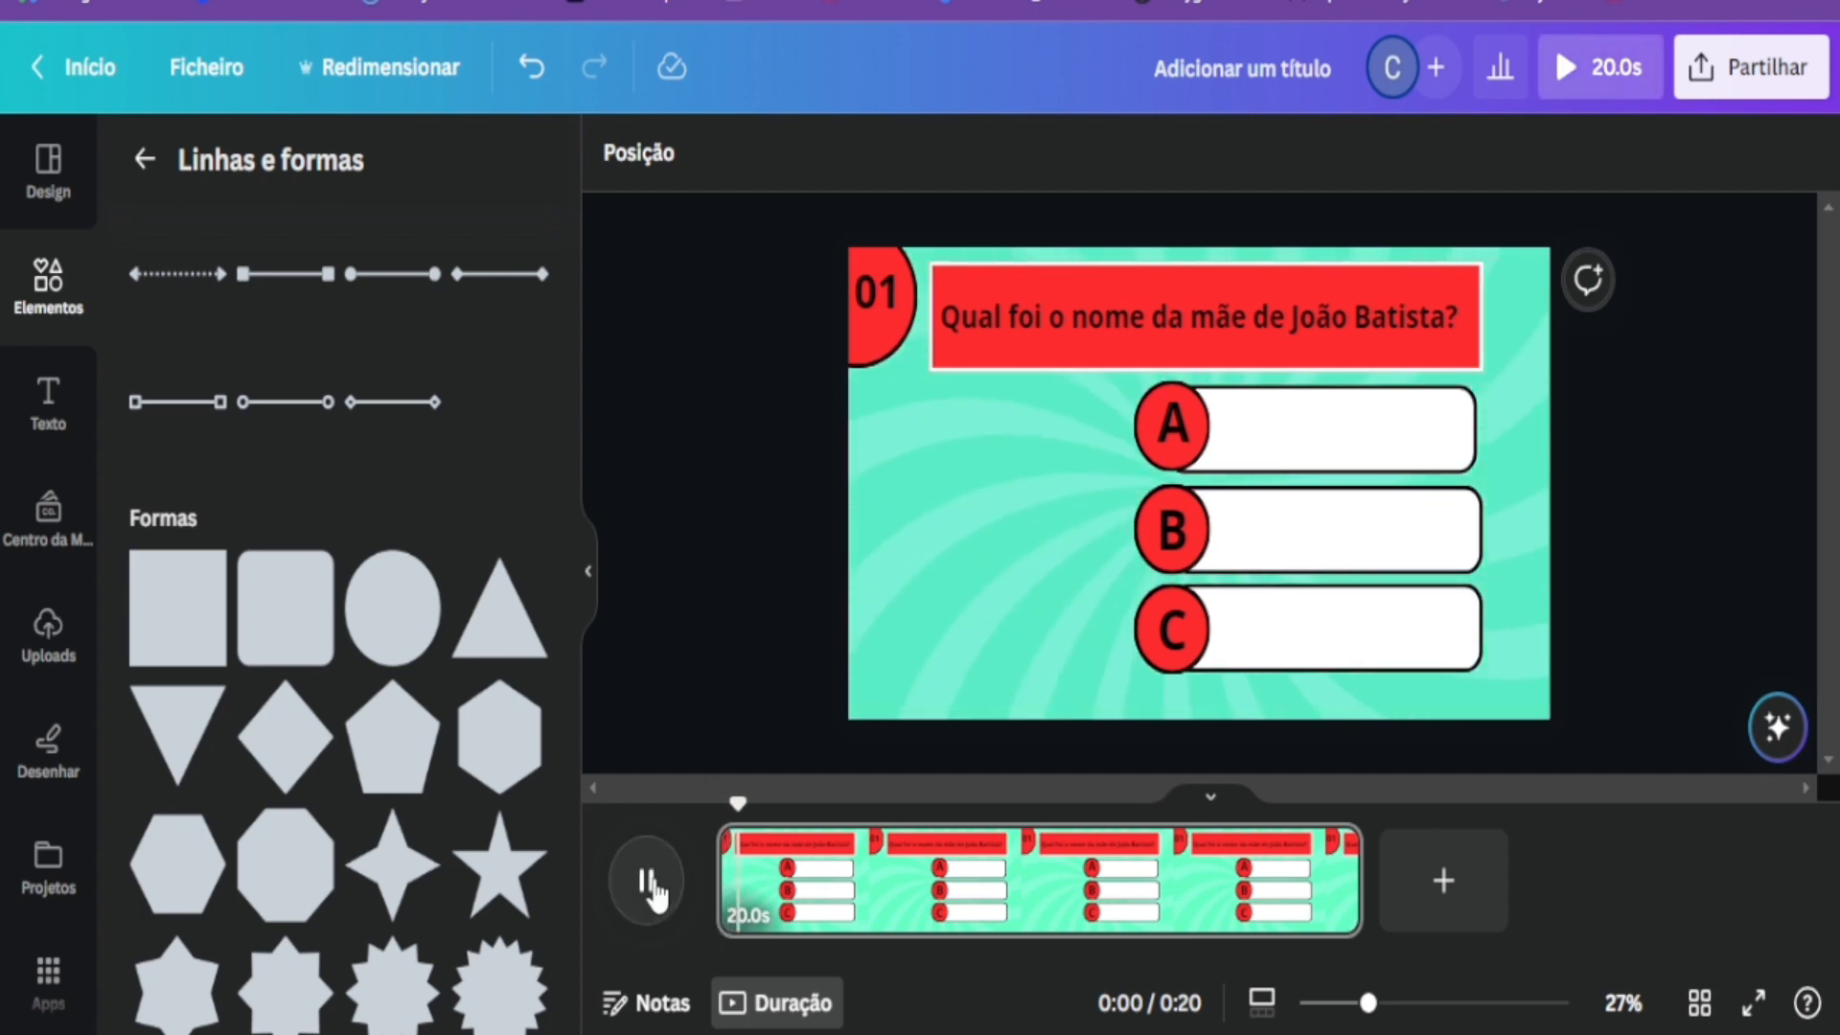
click(650, 882)
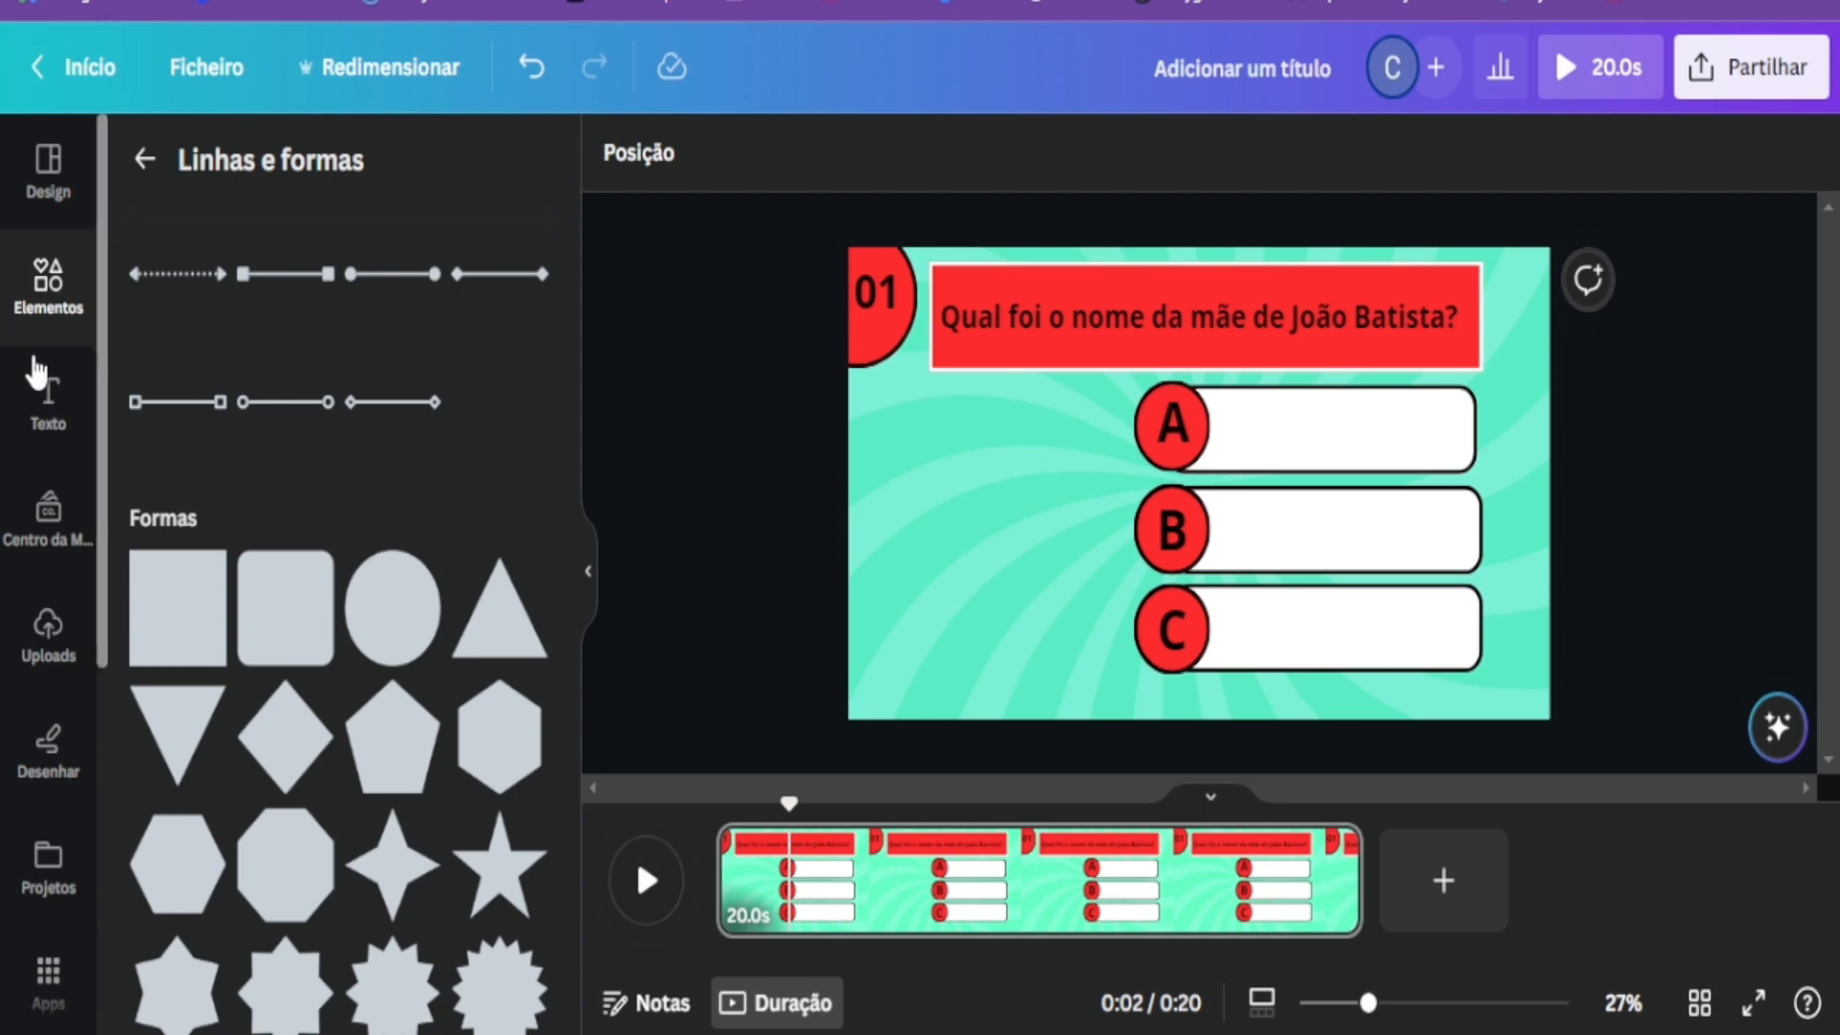
Add a wide rounded-corner picture frame and place it beside the answer boxes, extending partly past the slide's left edge.
click(50, 306)
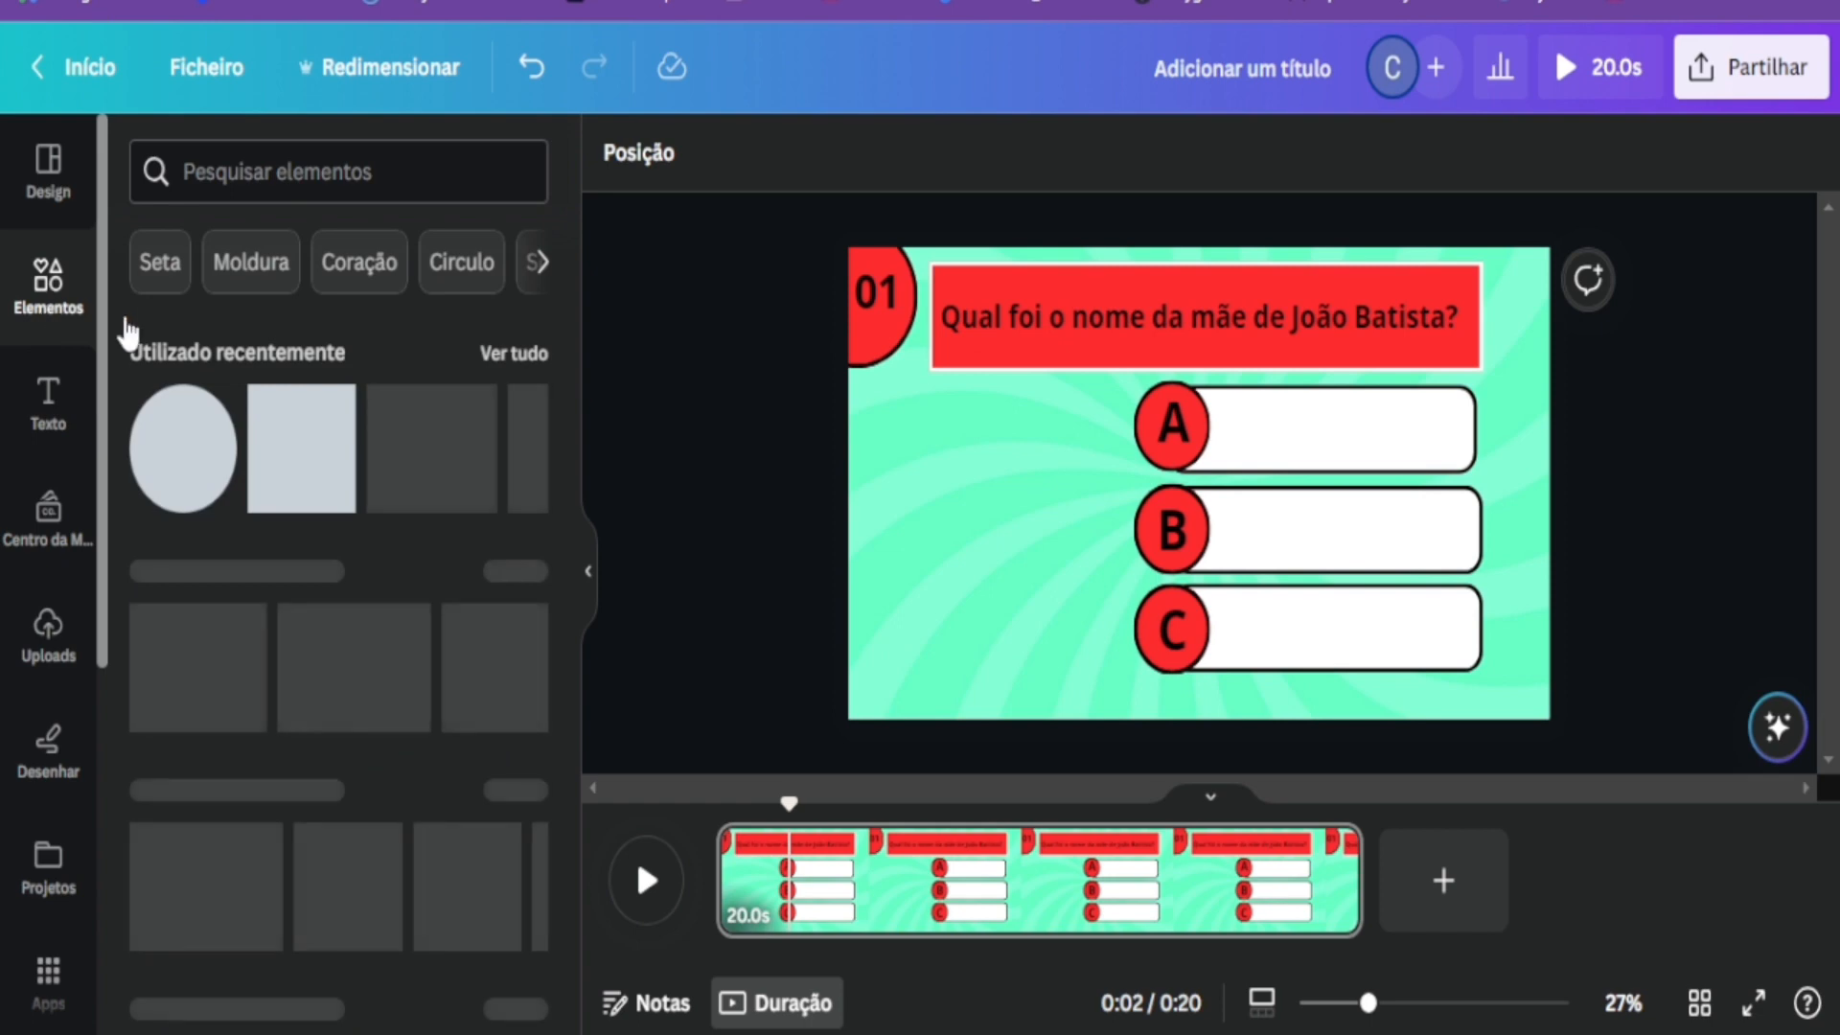
scroll(312, 501, down, 10)
scroll(312, 500, down, 8)
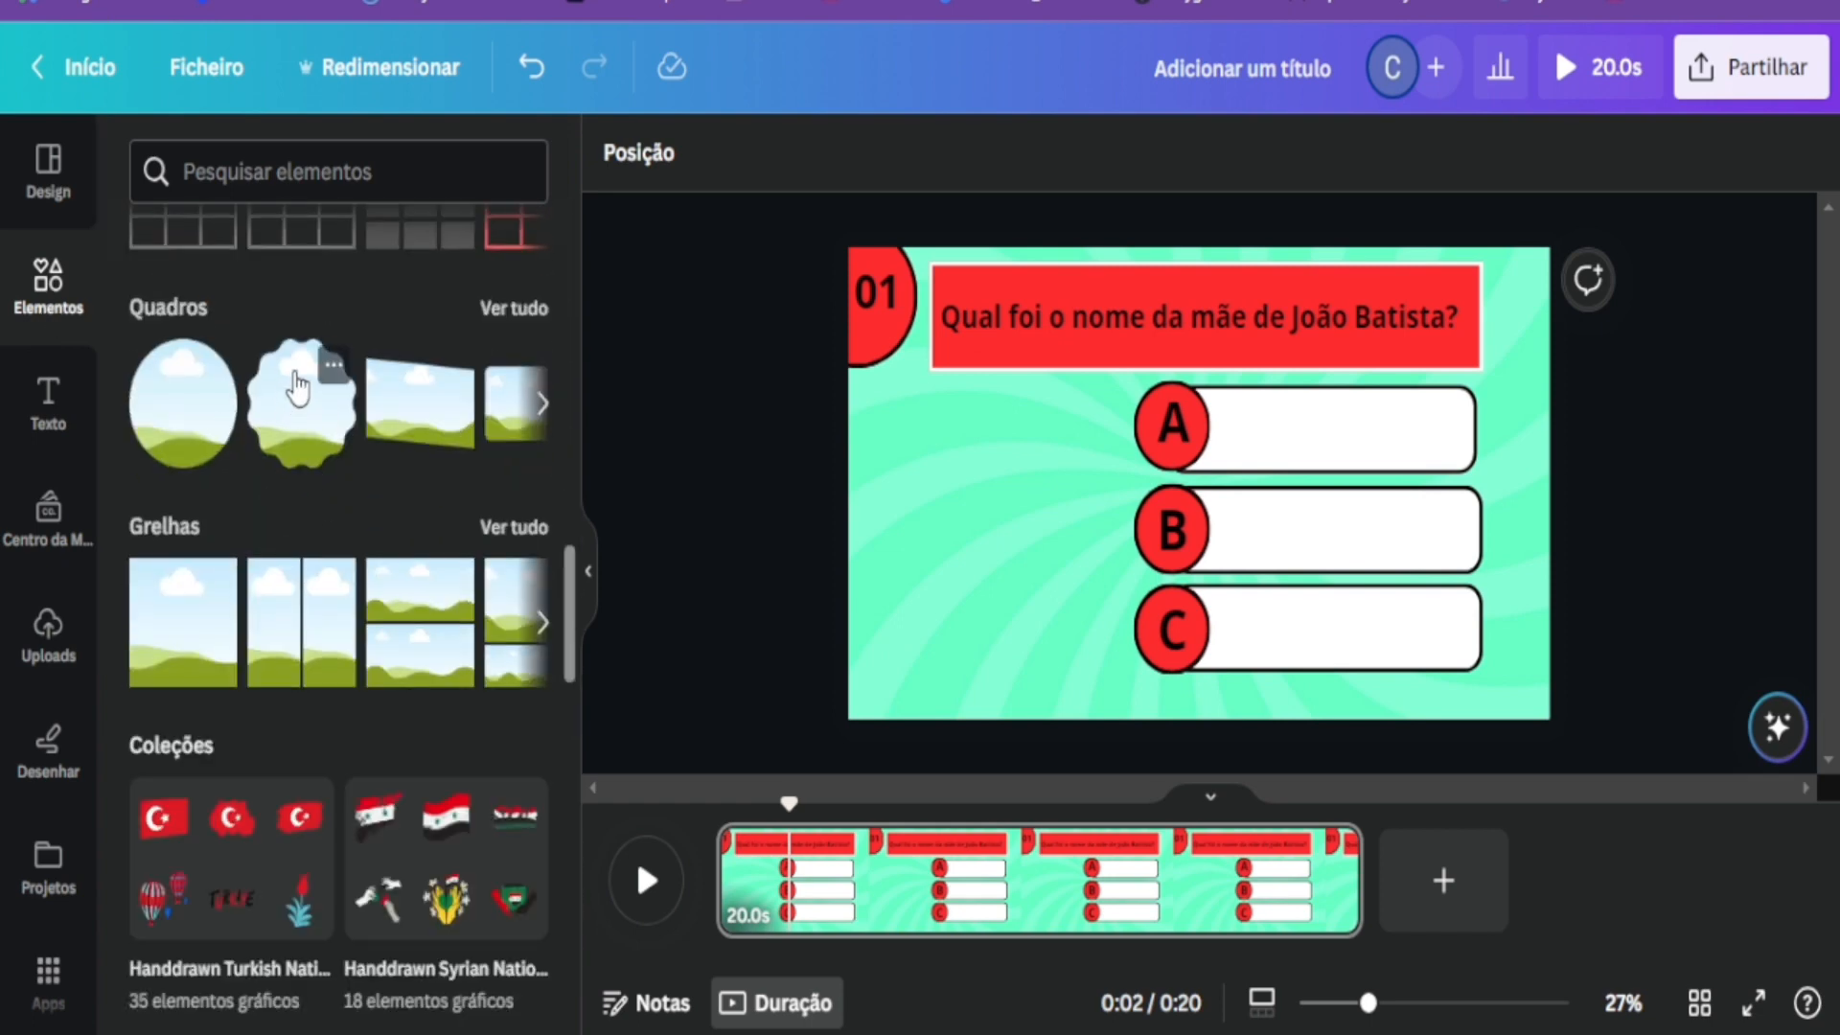
click(489, 307)
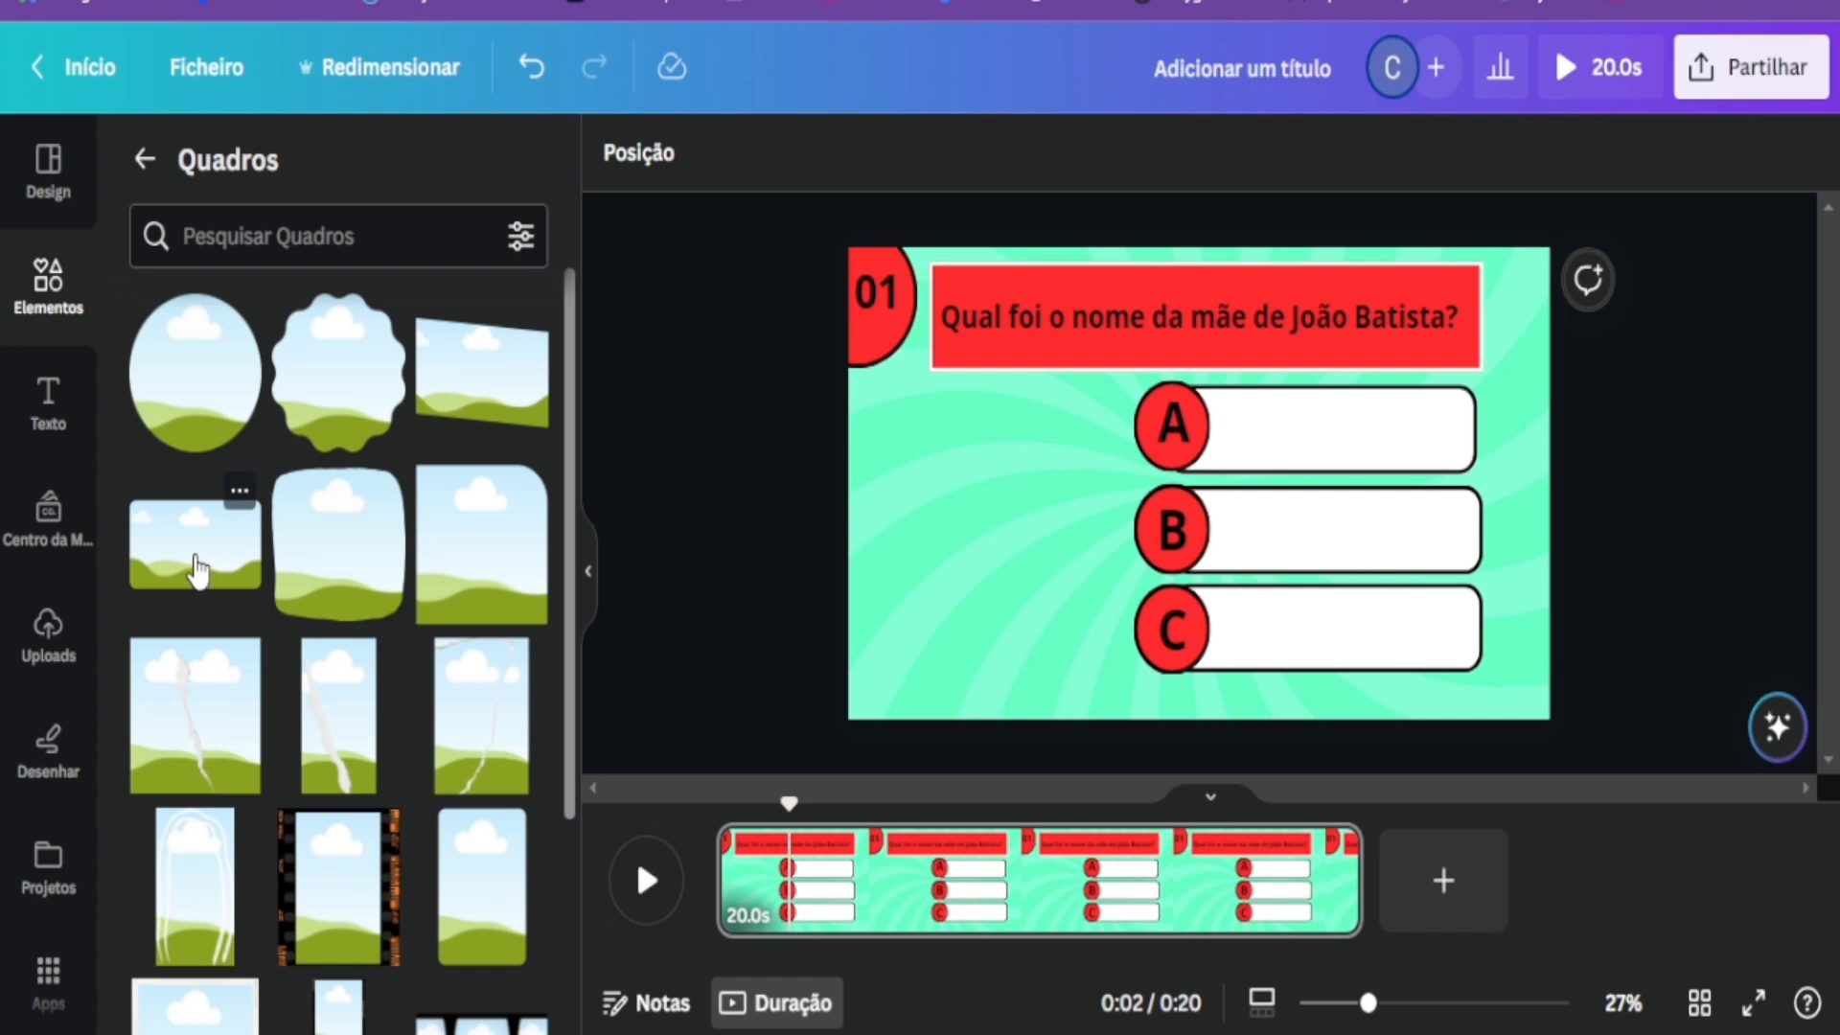
click(197, 573)
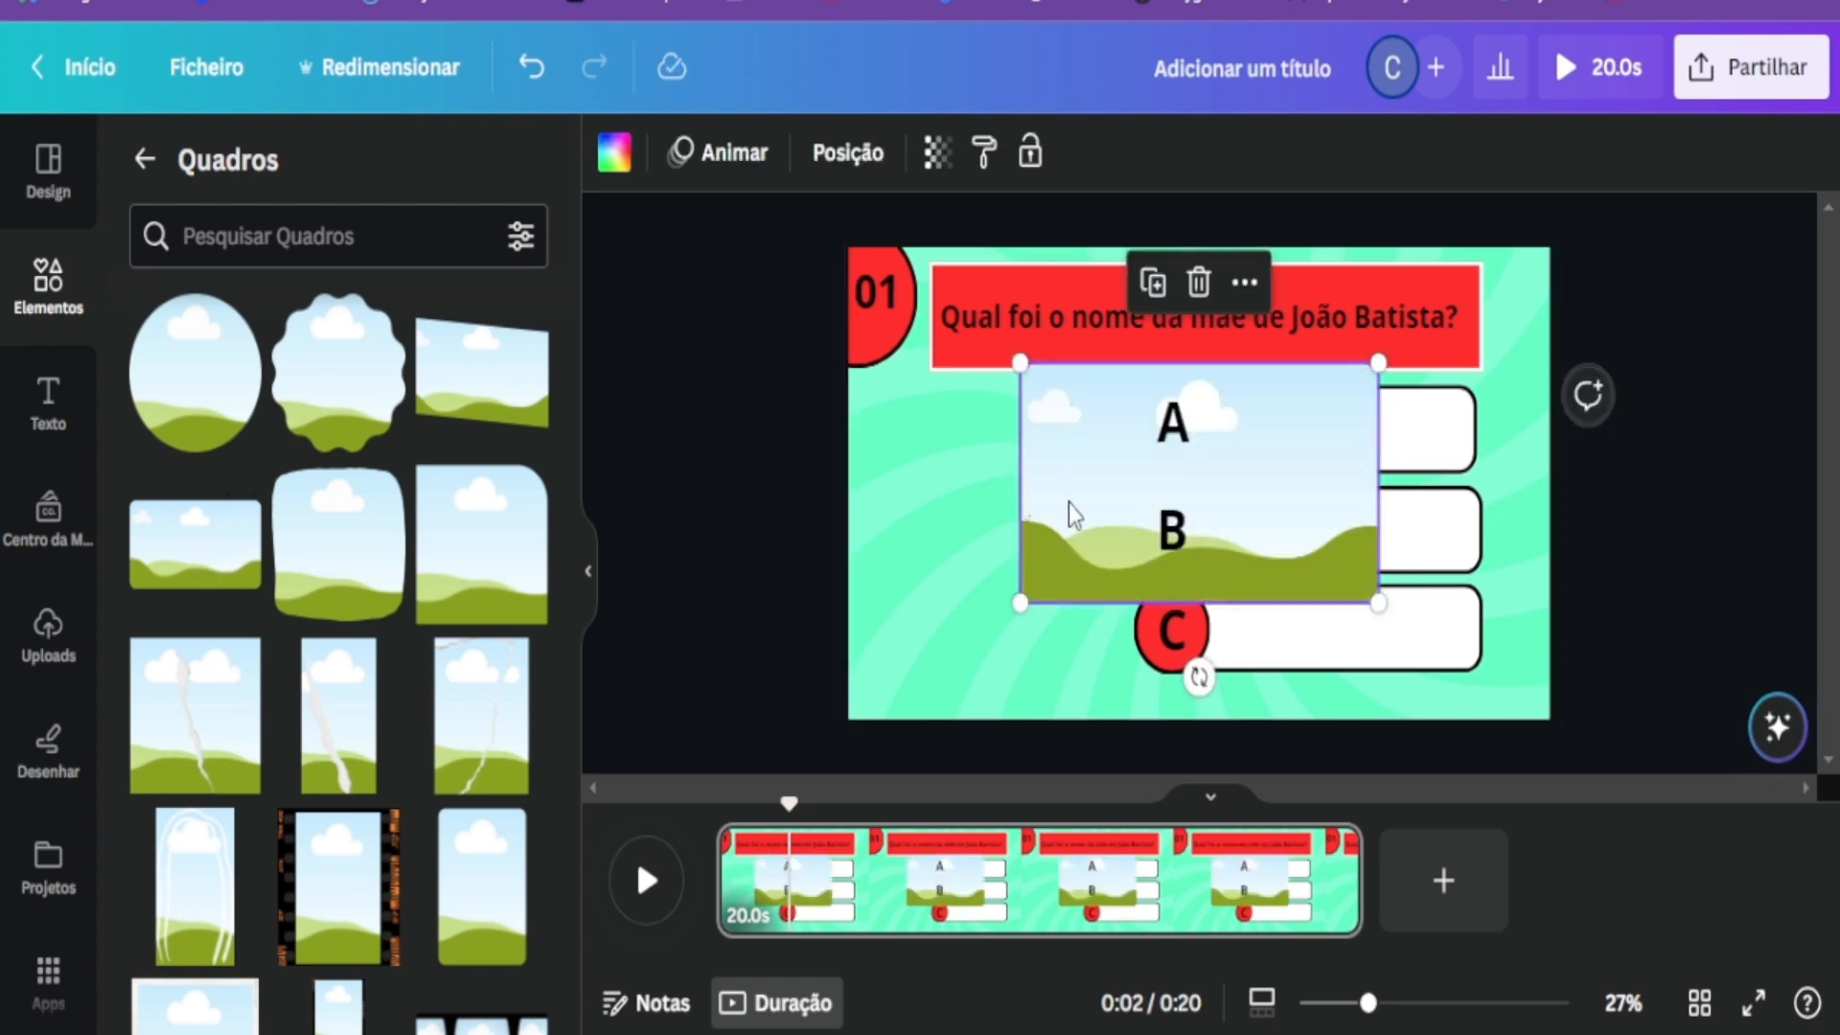
drag(1072, 515, 811, 537)
click(659, 629)
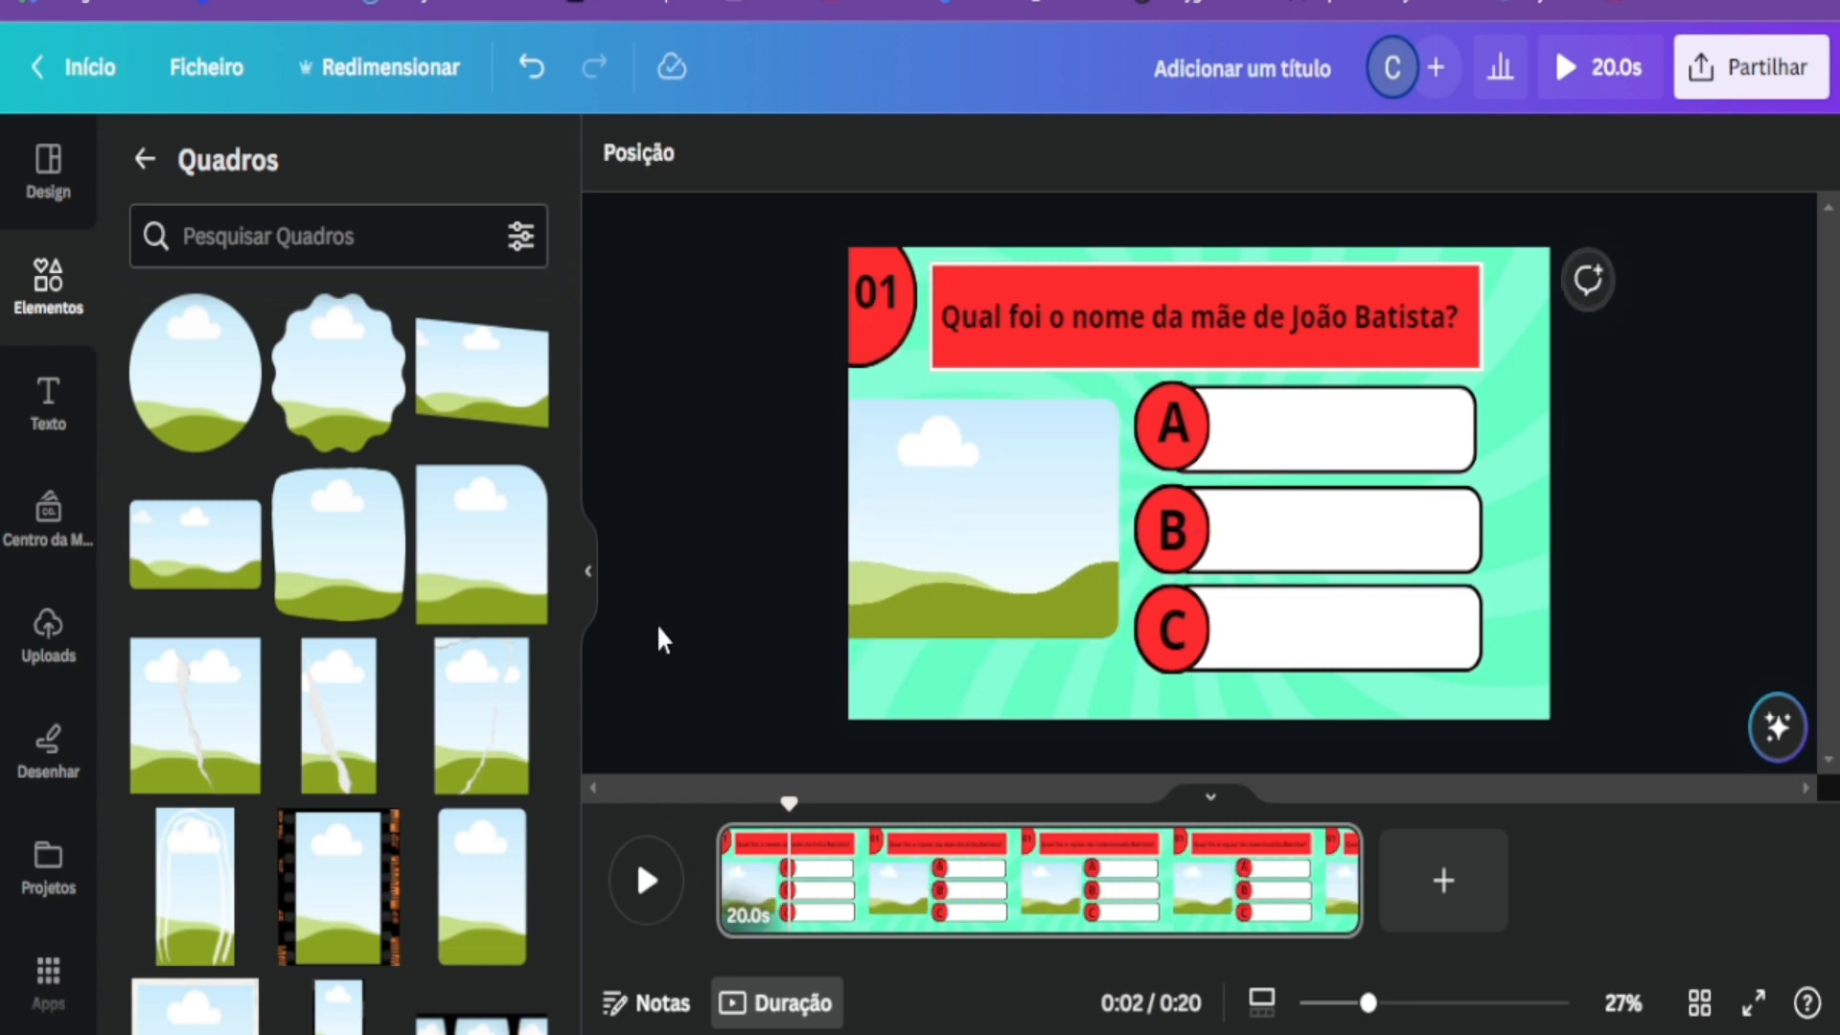
click(999, 557)
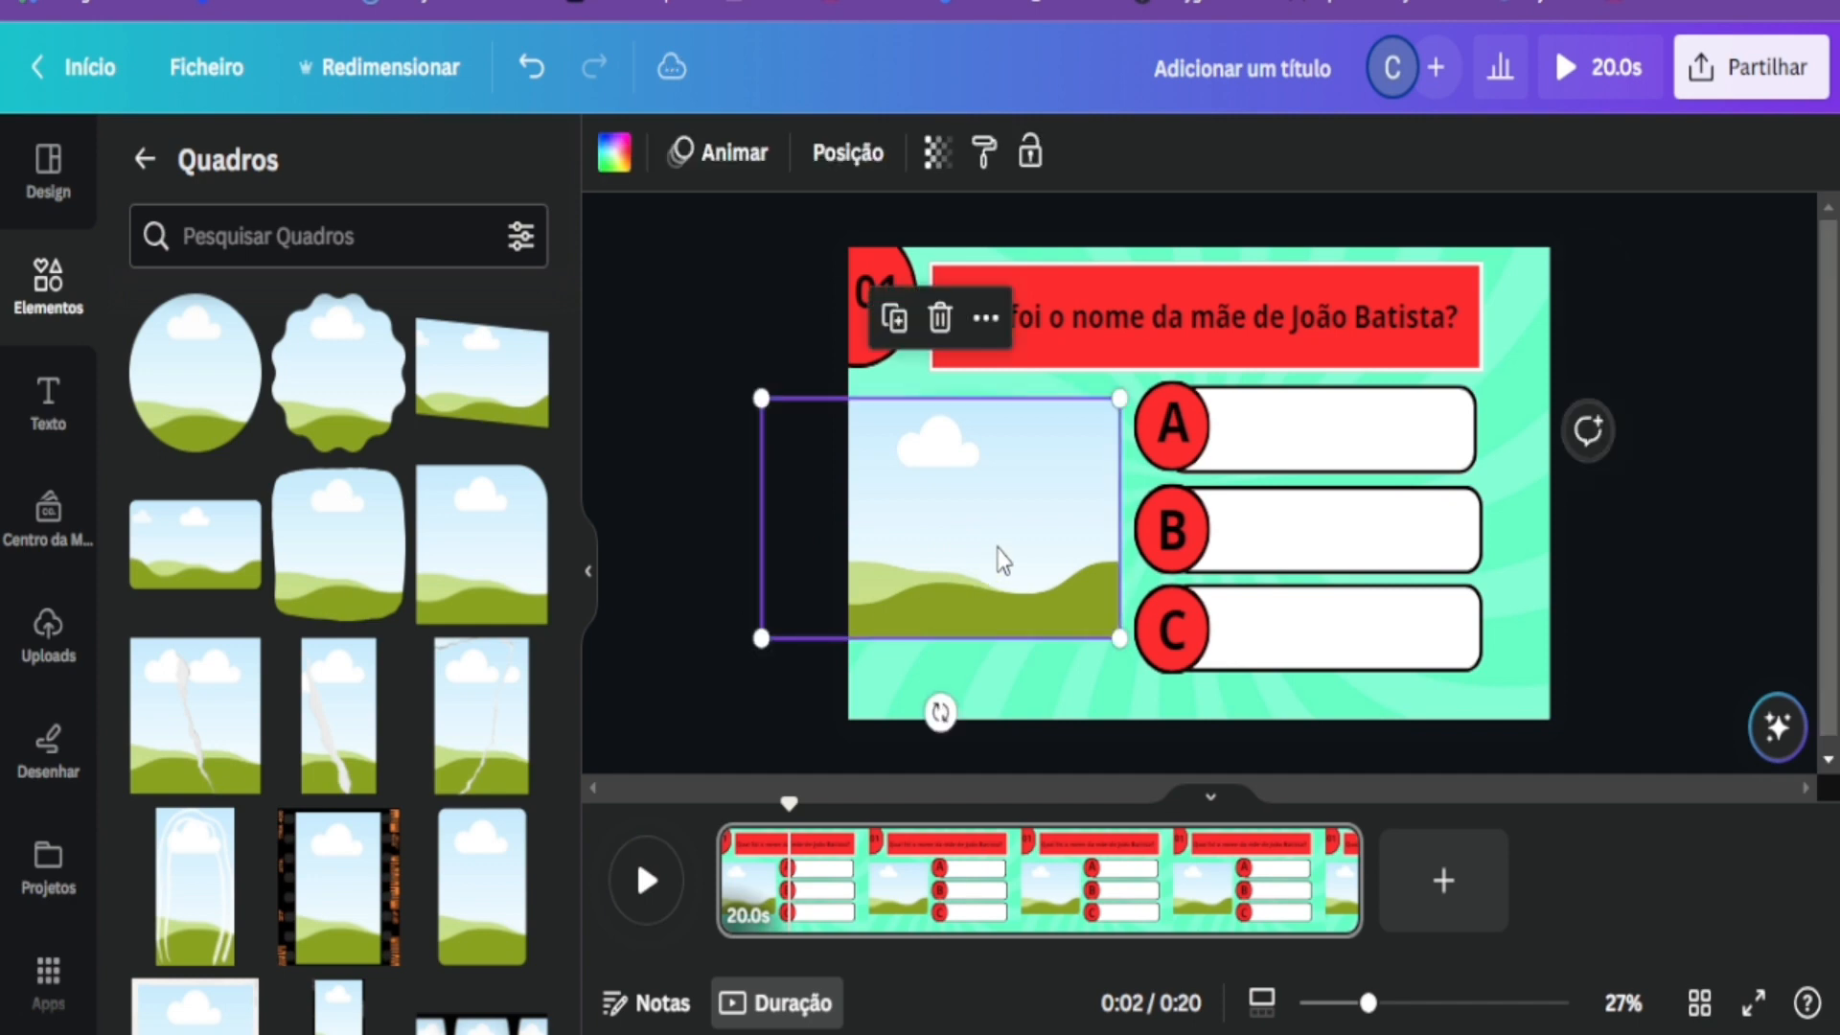
click(675, 654)
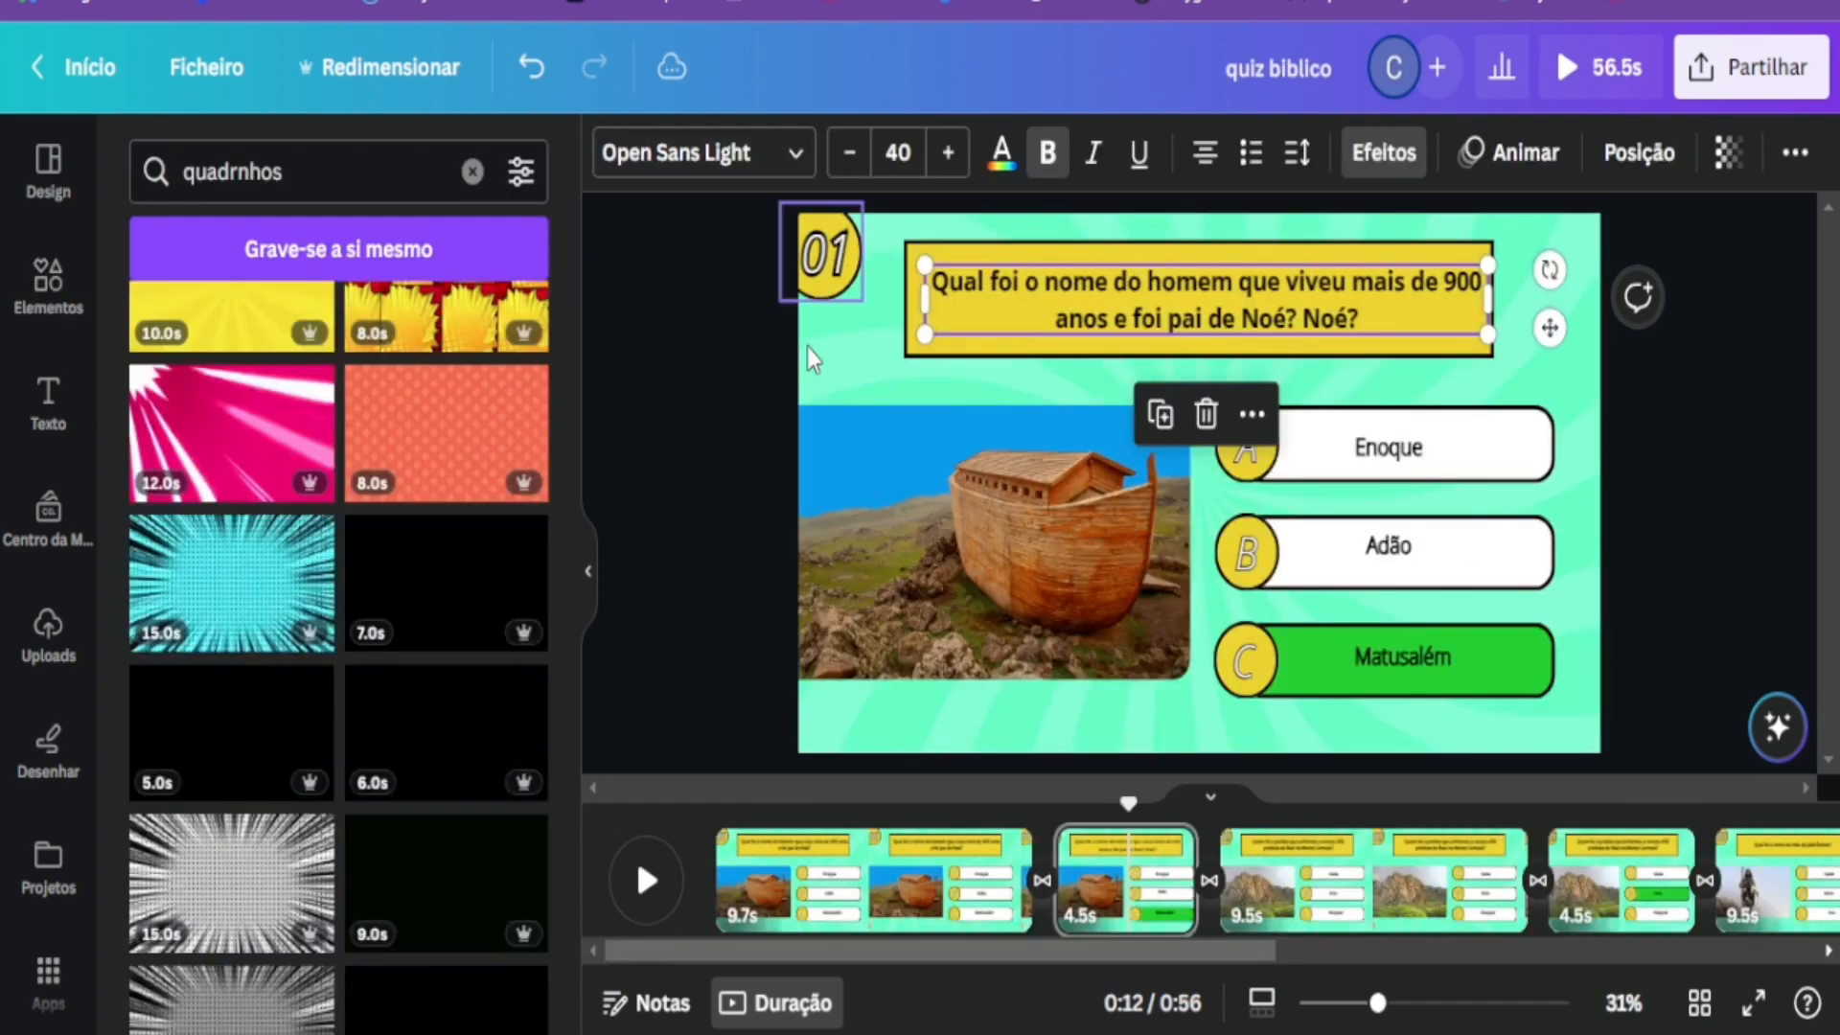
Review the question and answer pages for questions 01 and 02 in the finished quiz biblico design, and return to the new quiz.
click(945, 918)
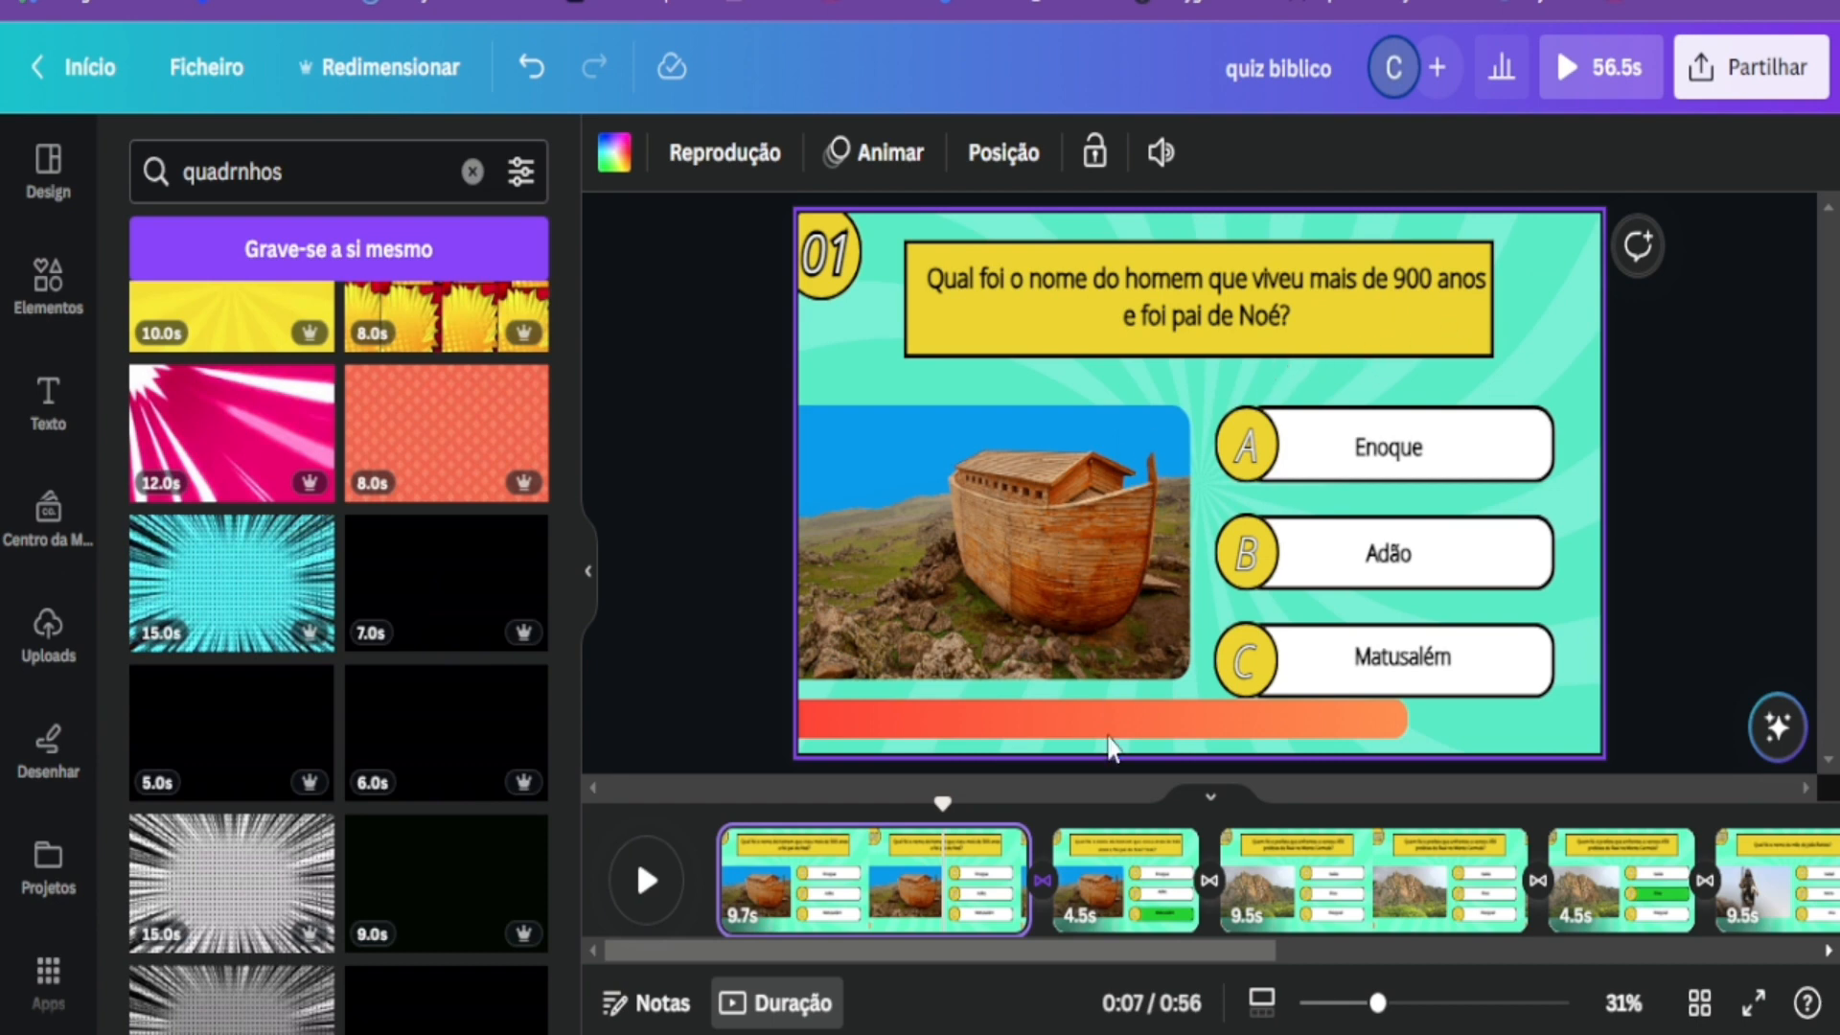
click(1132, 908)
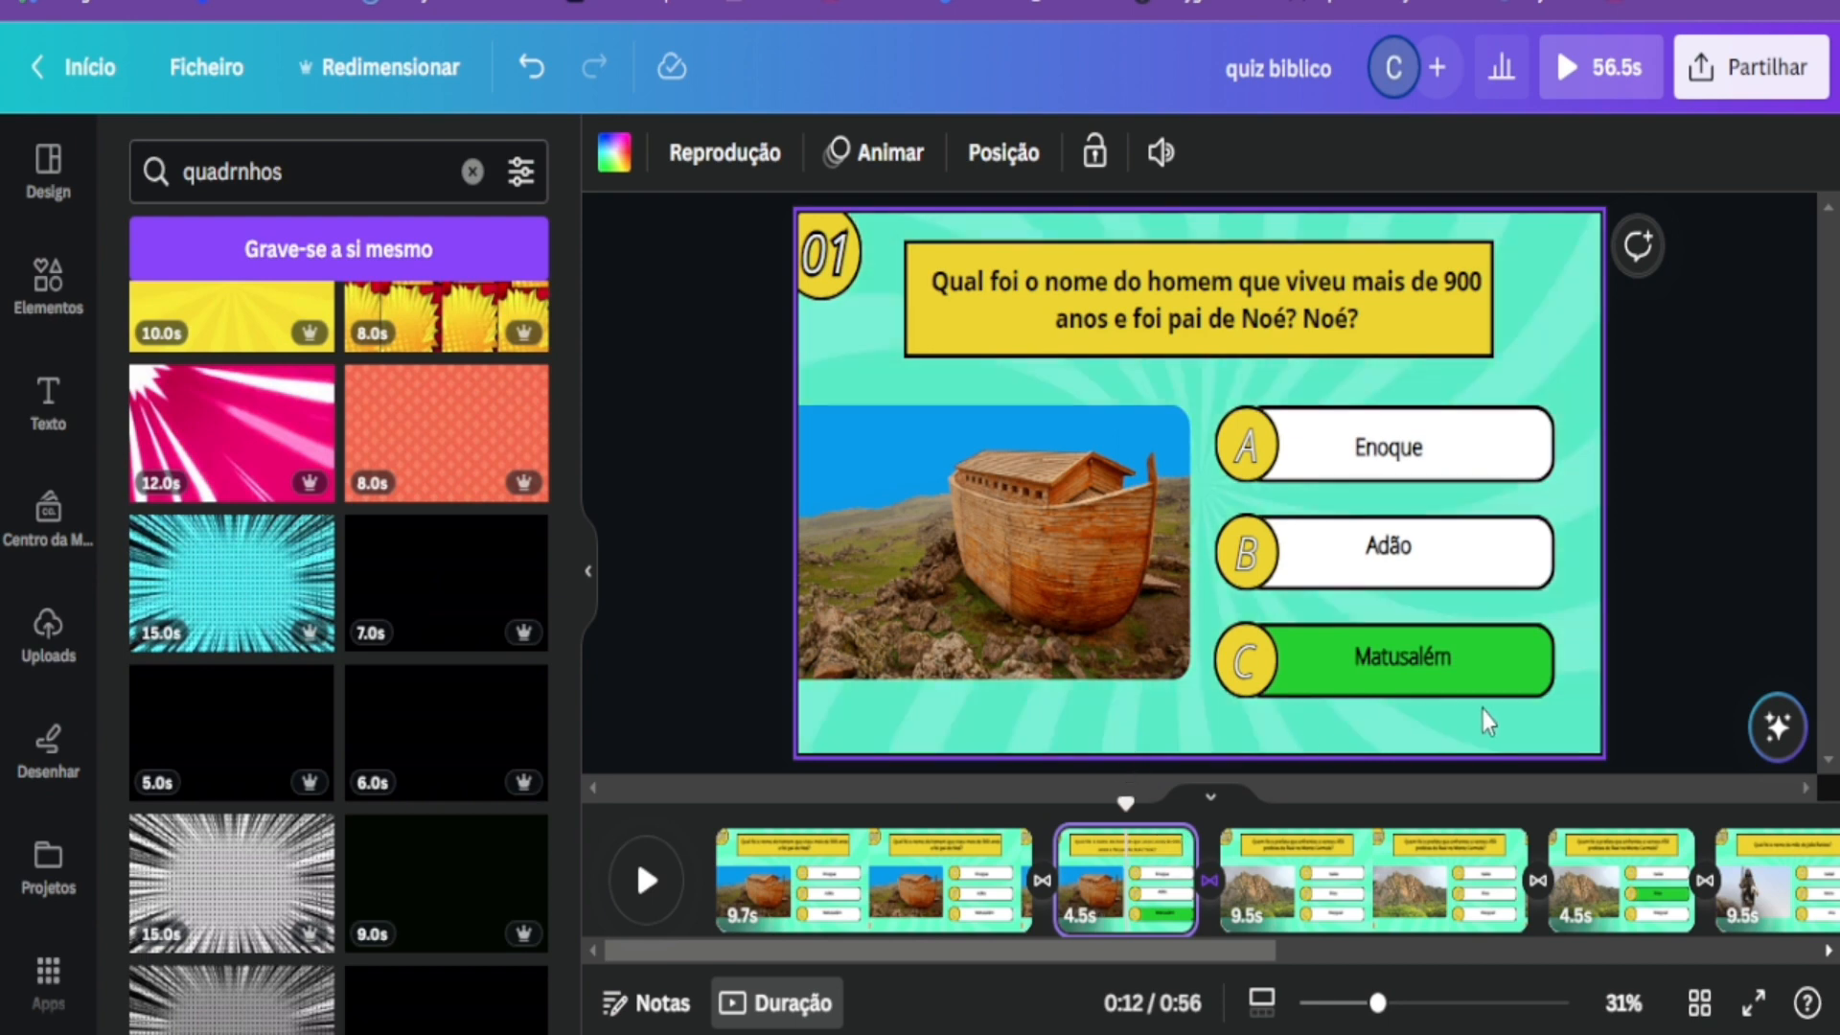
click(1348, 908)
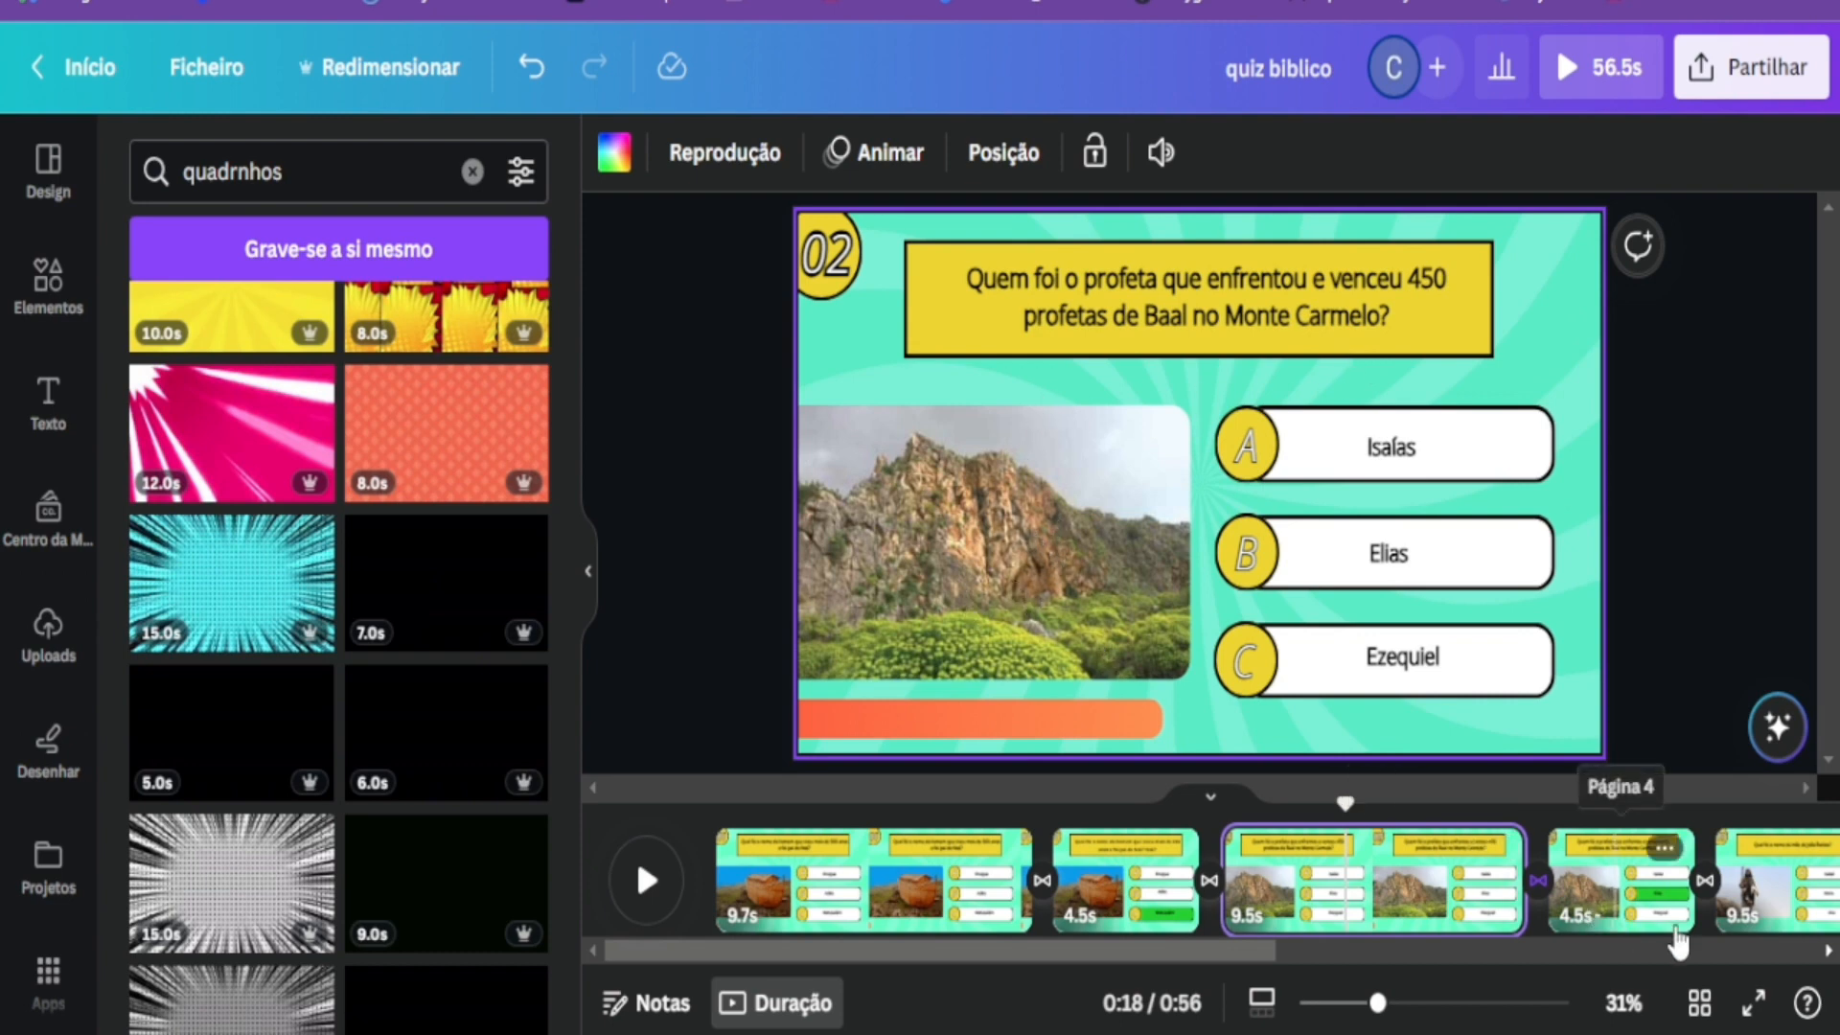
click(1661, 920)
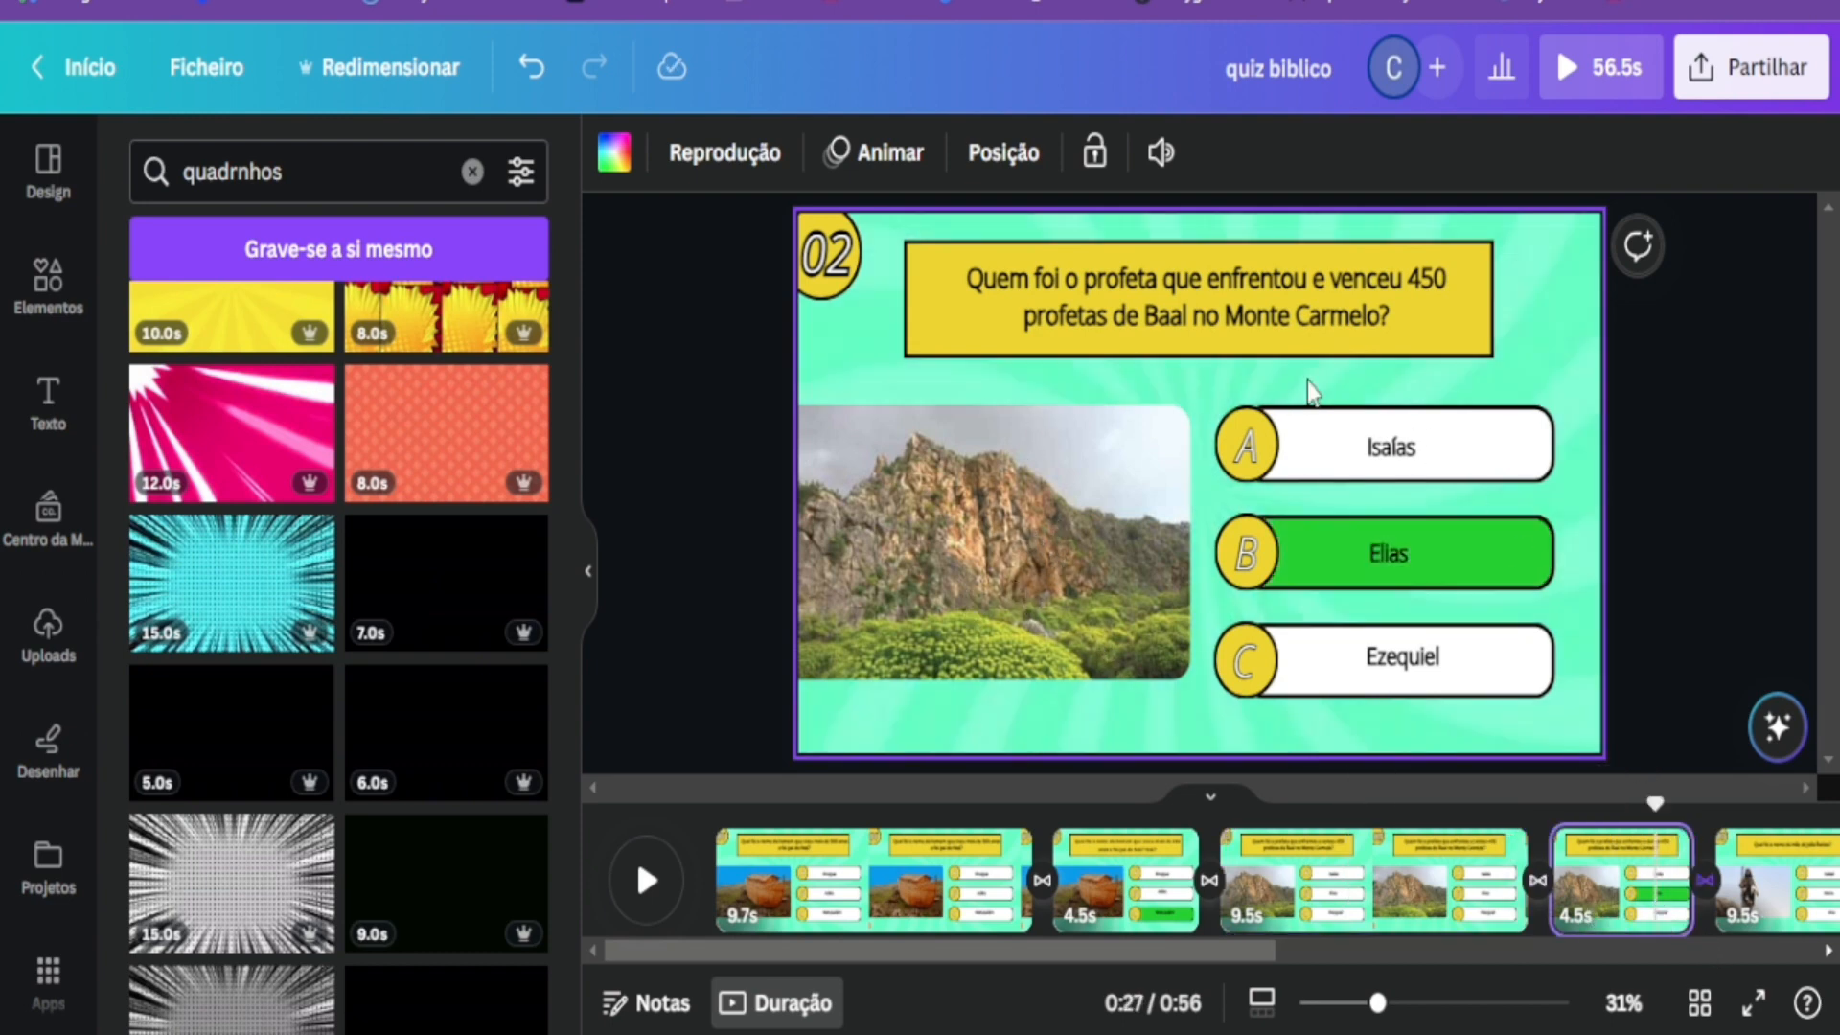
click(1599, 890)
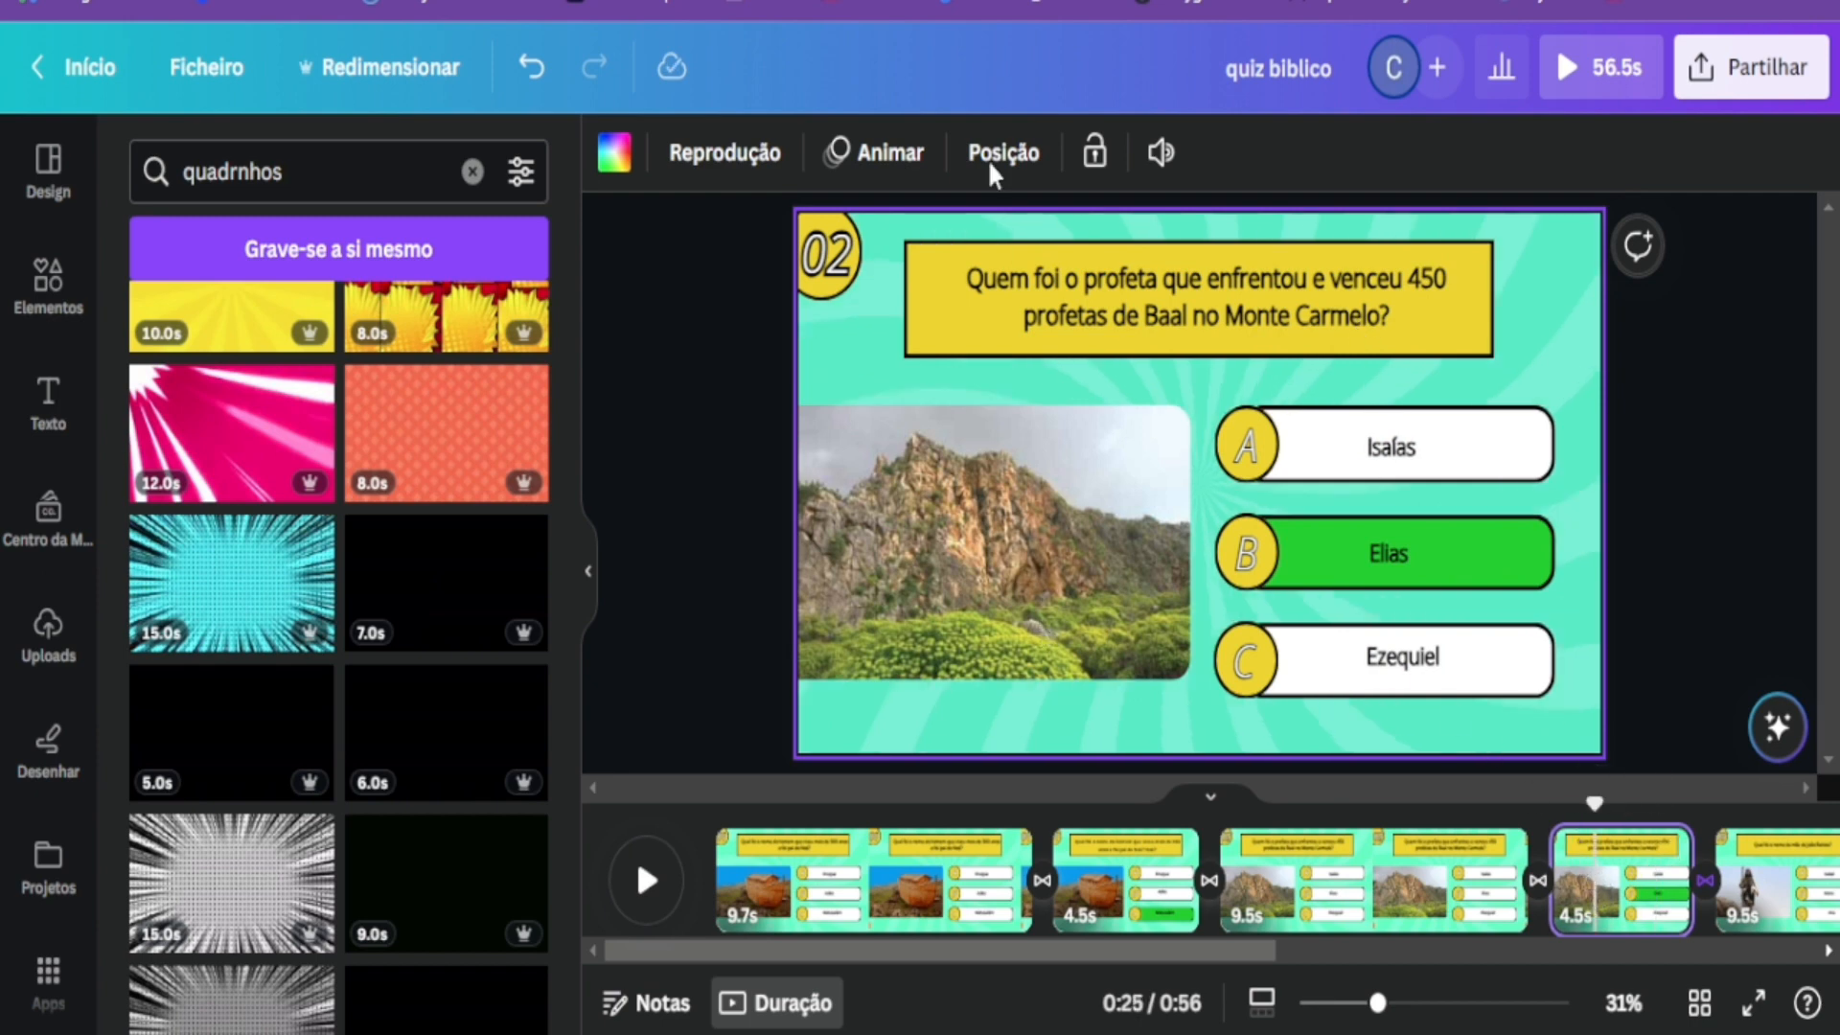
click(1030, 2)
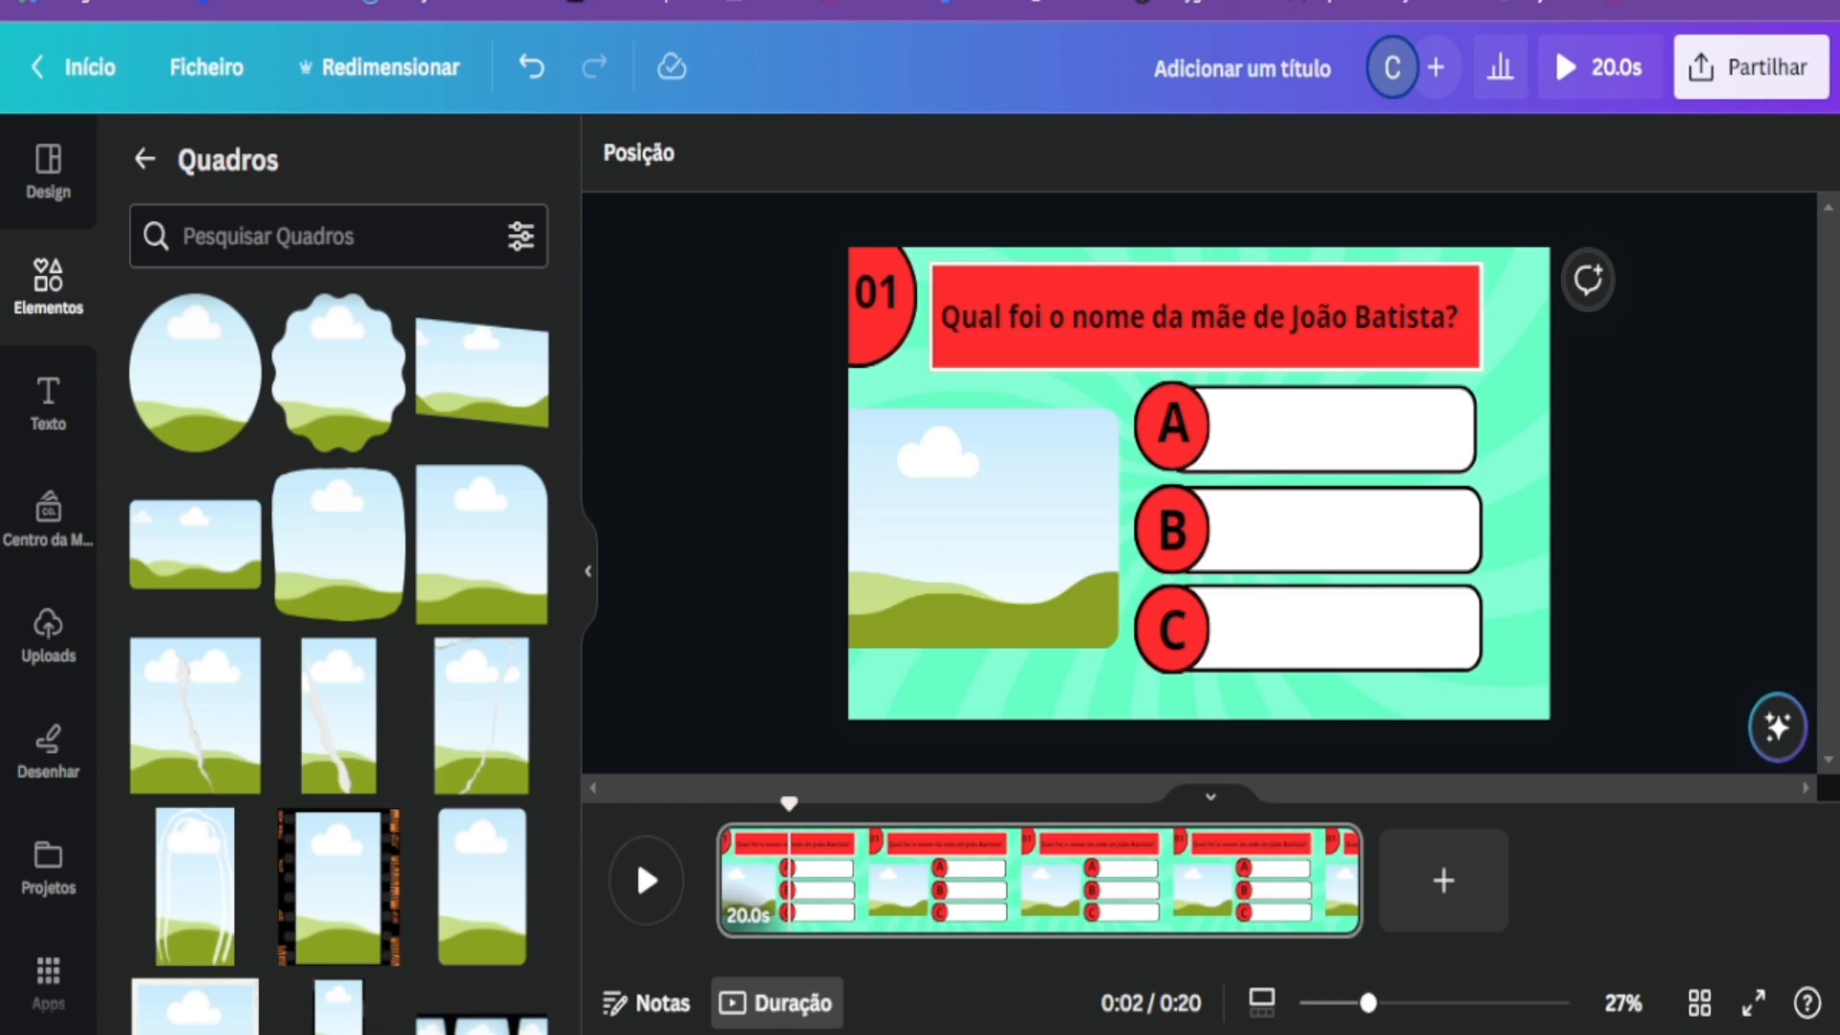
Switch to a new browser tab and search Google for joao batista.
key(ctrl+t)
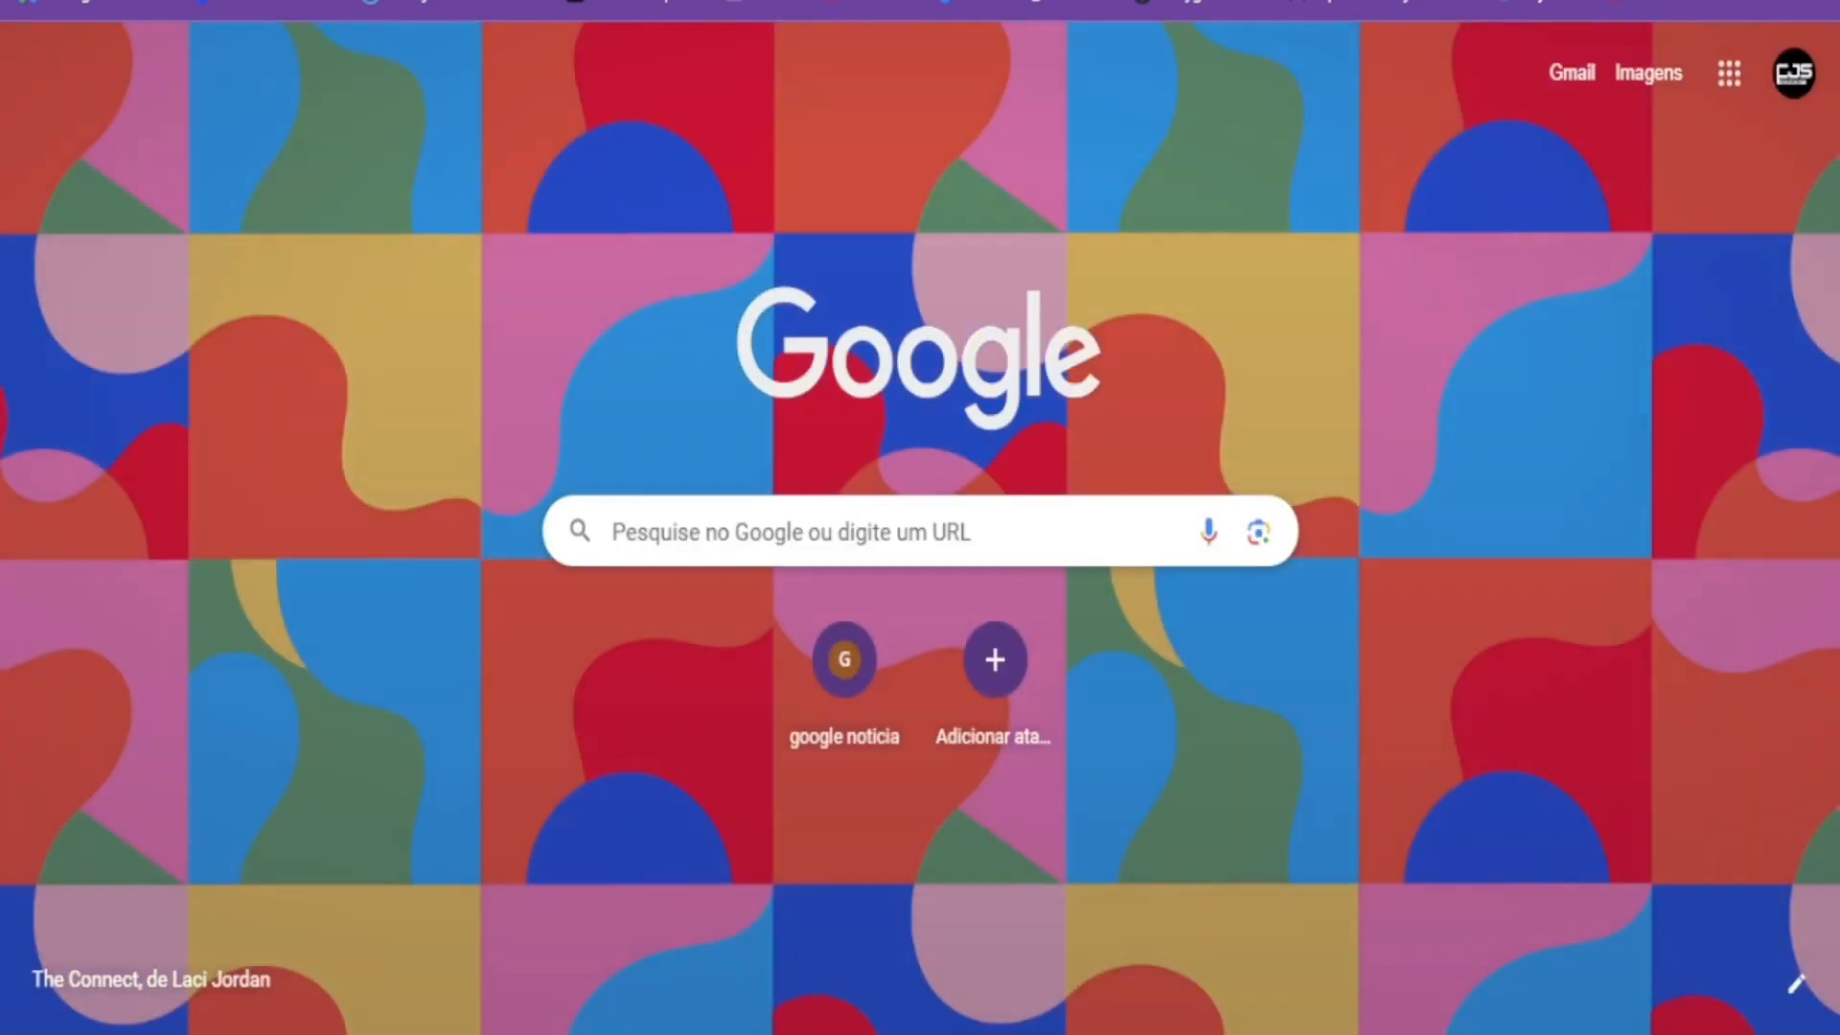
text(JOAO)
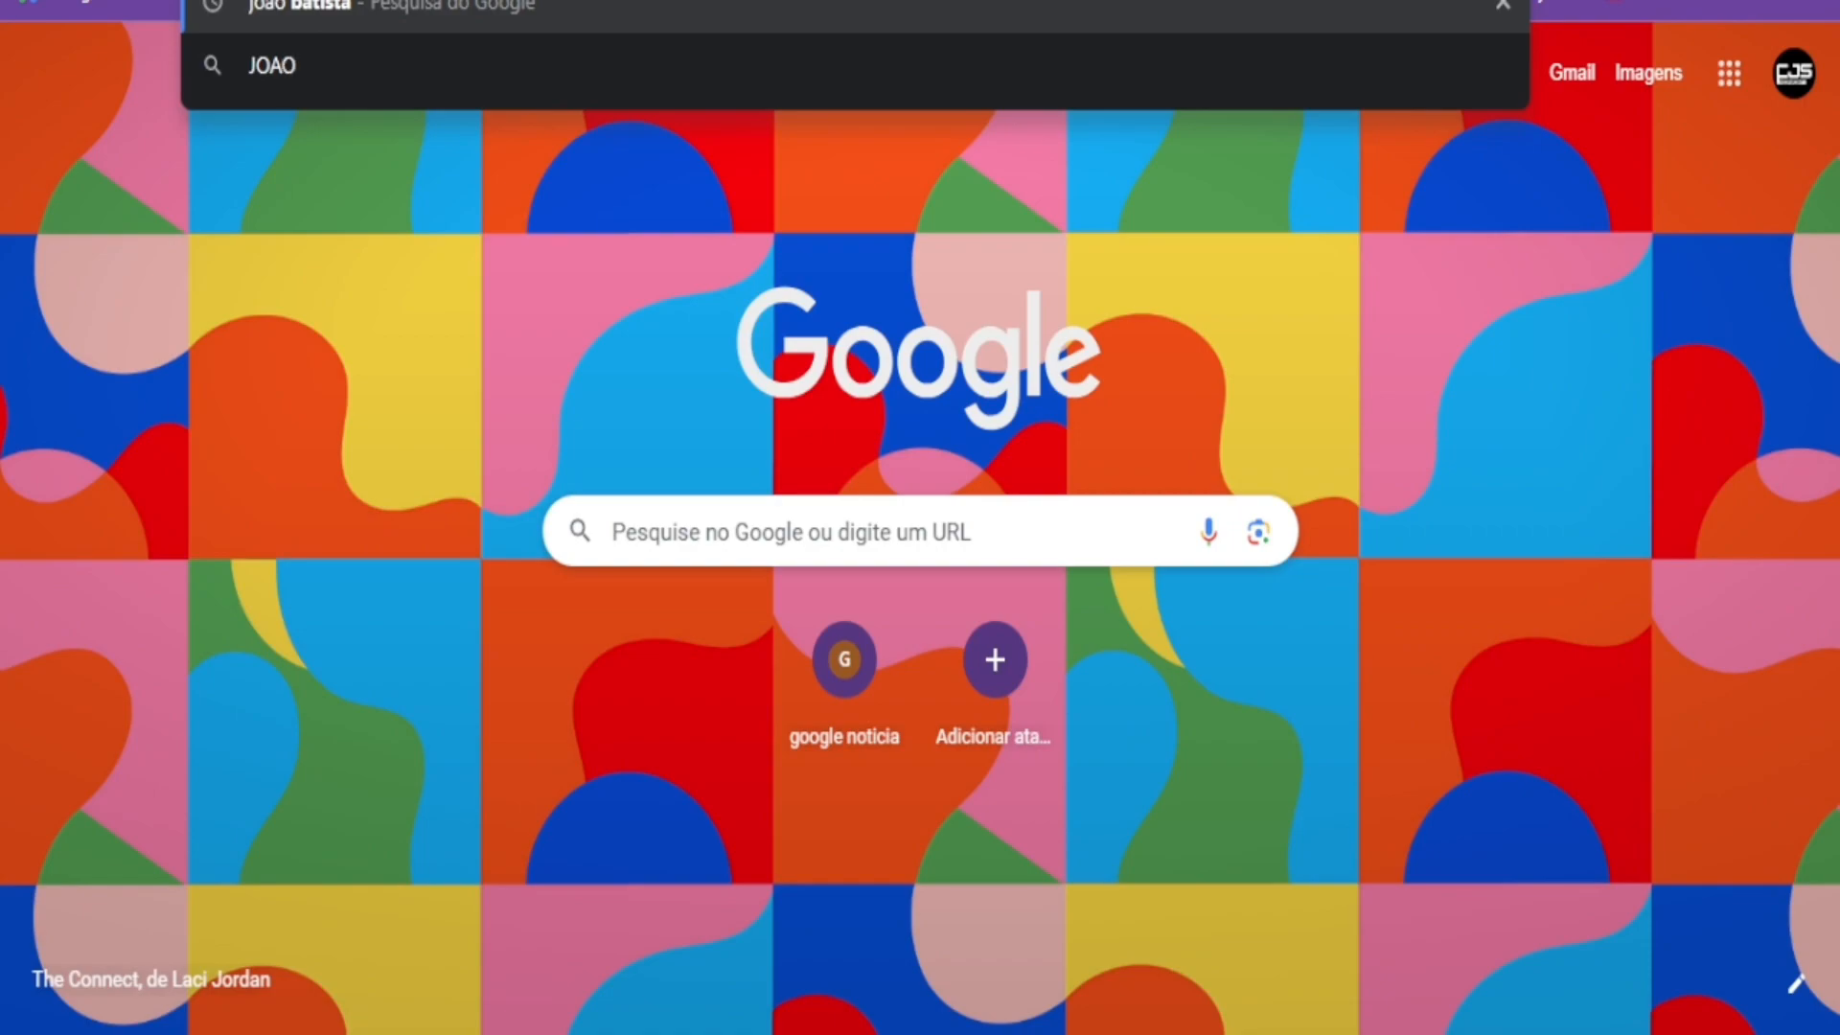
key(Return)
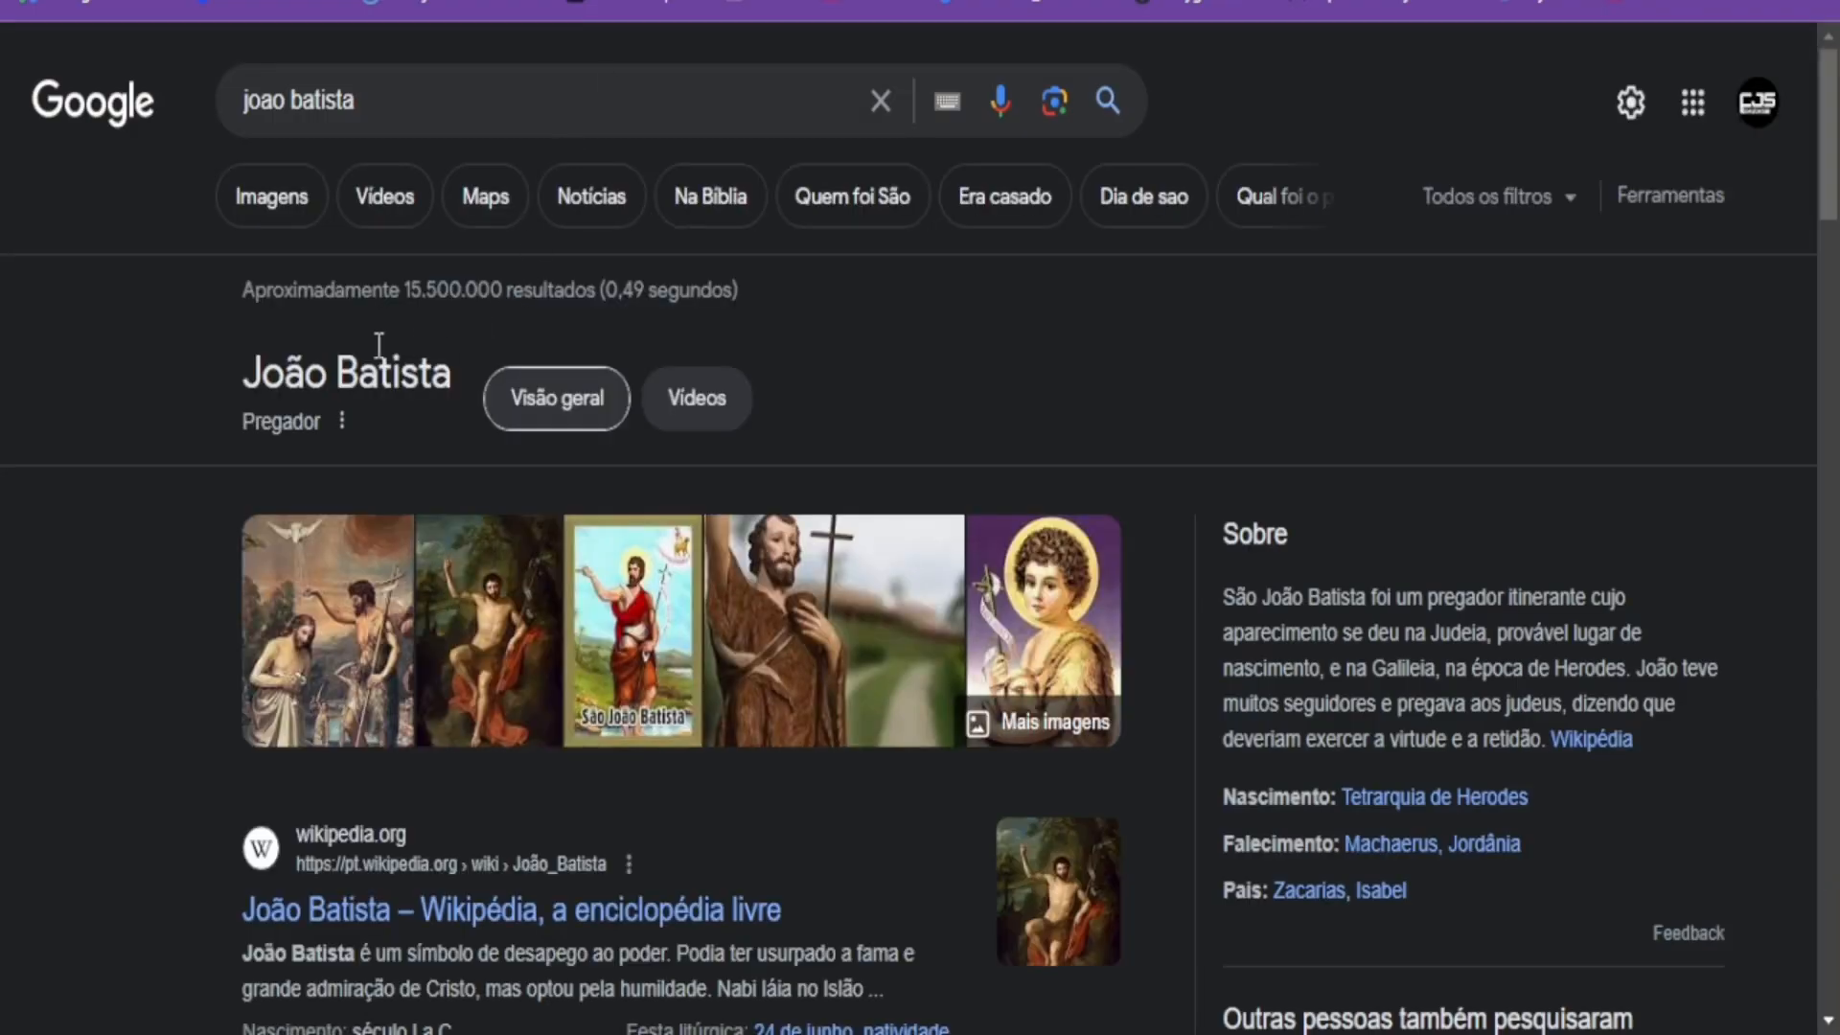
Browse the Google image results for joao batista for a picture that suits the quiz question.
click(296, 203)
scroll(623, 604, down, 5)
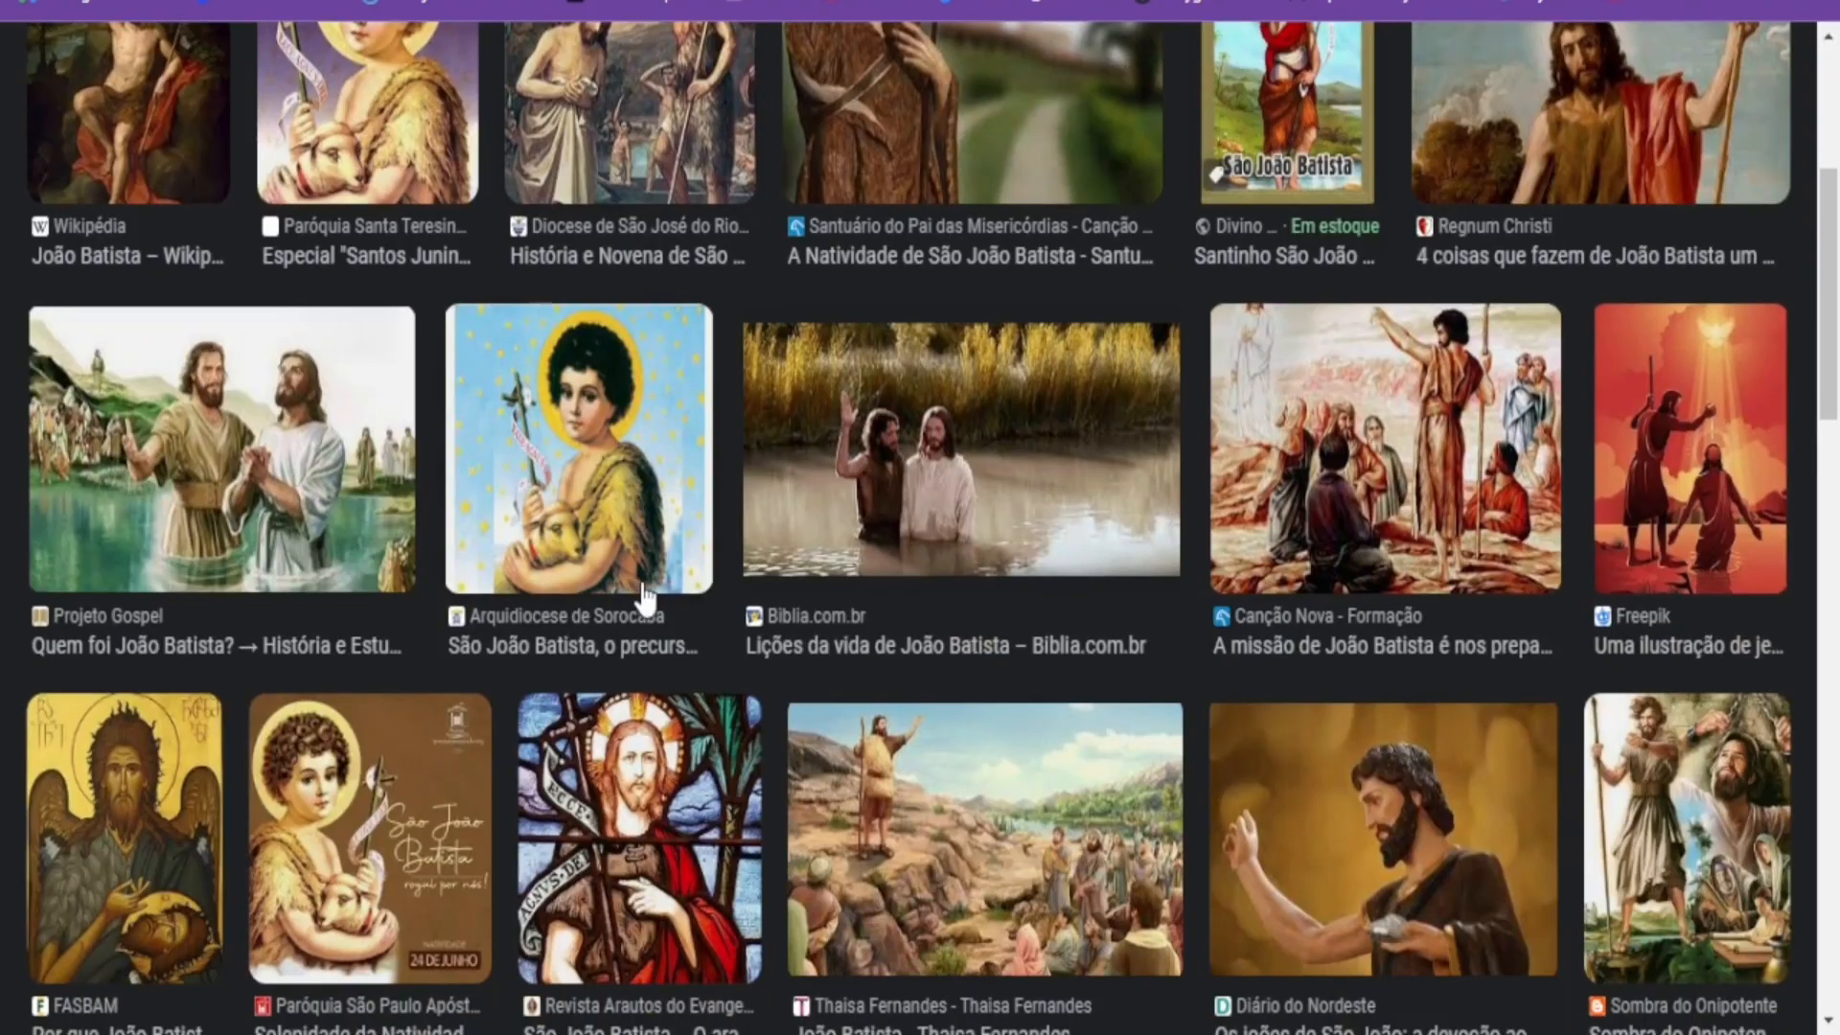
scroll(733, 515, down, 5)
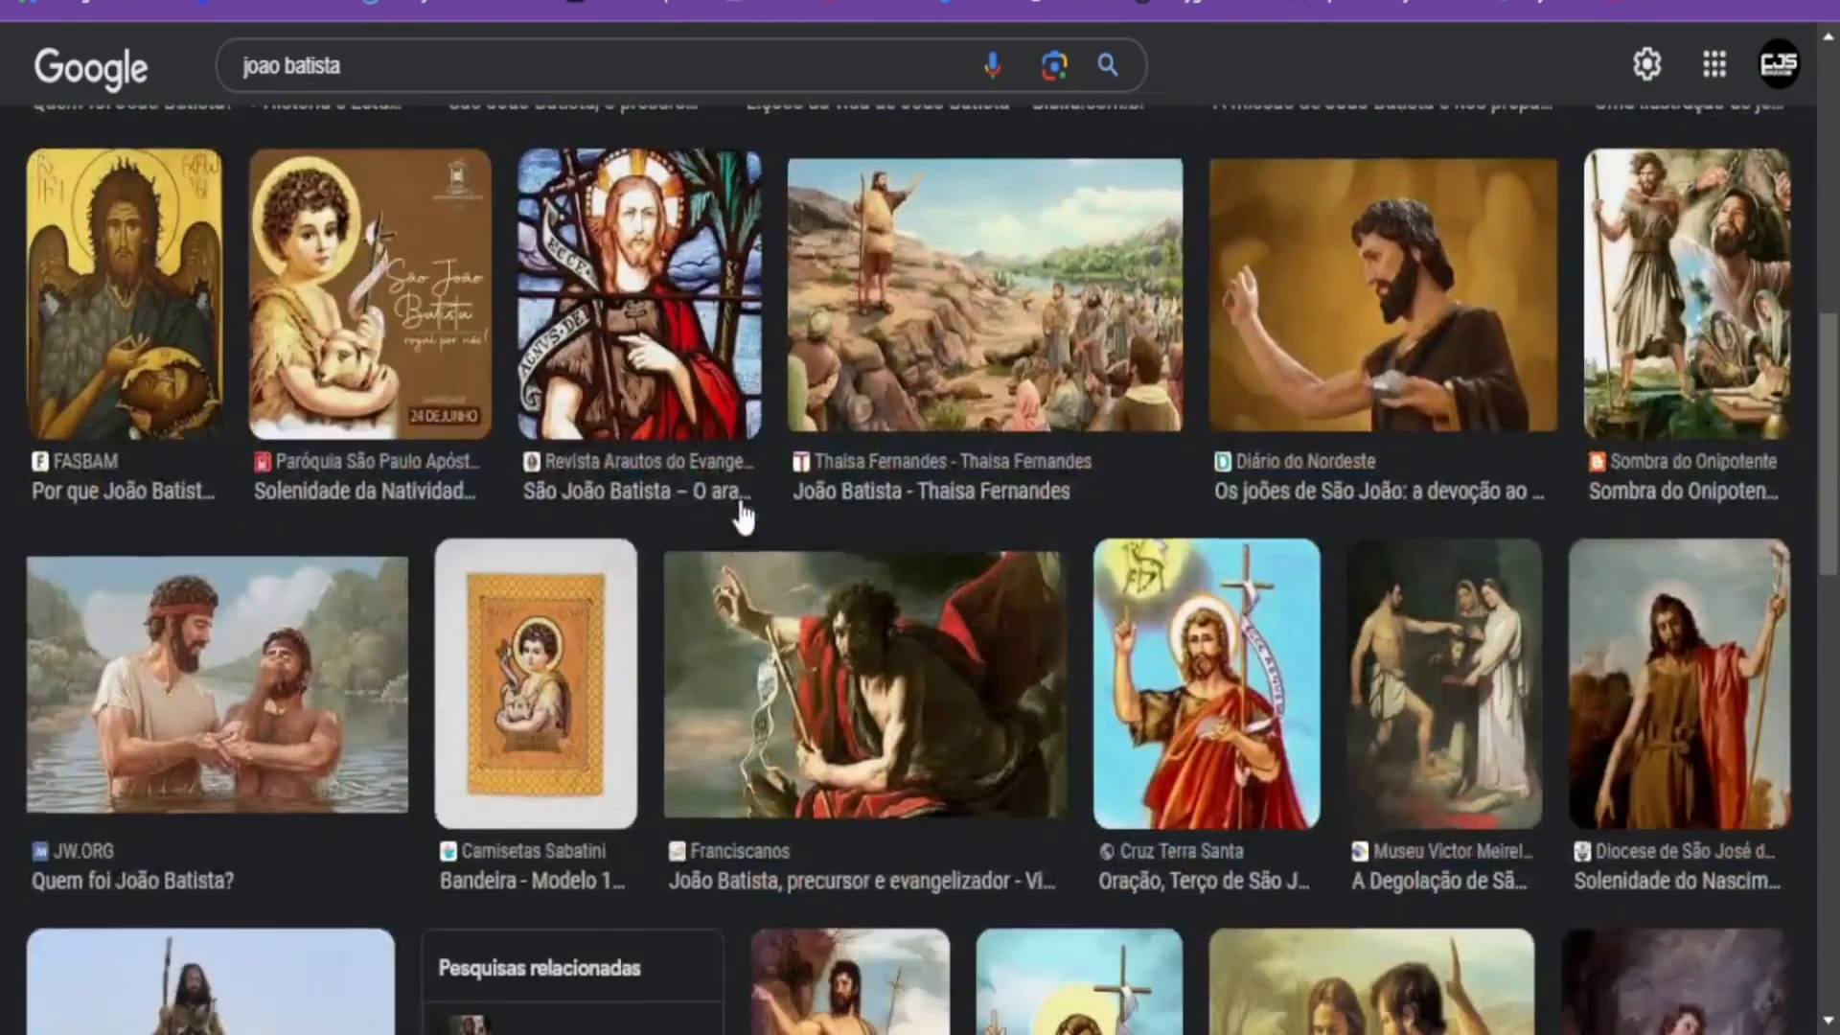
scroll(743, 517, down, 1)
scroll(743, 517, up, 2)
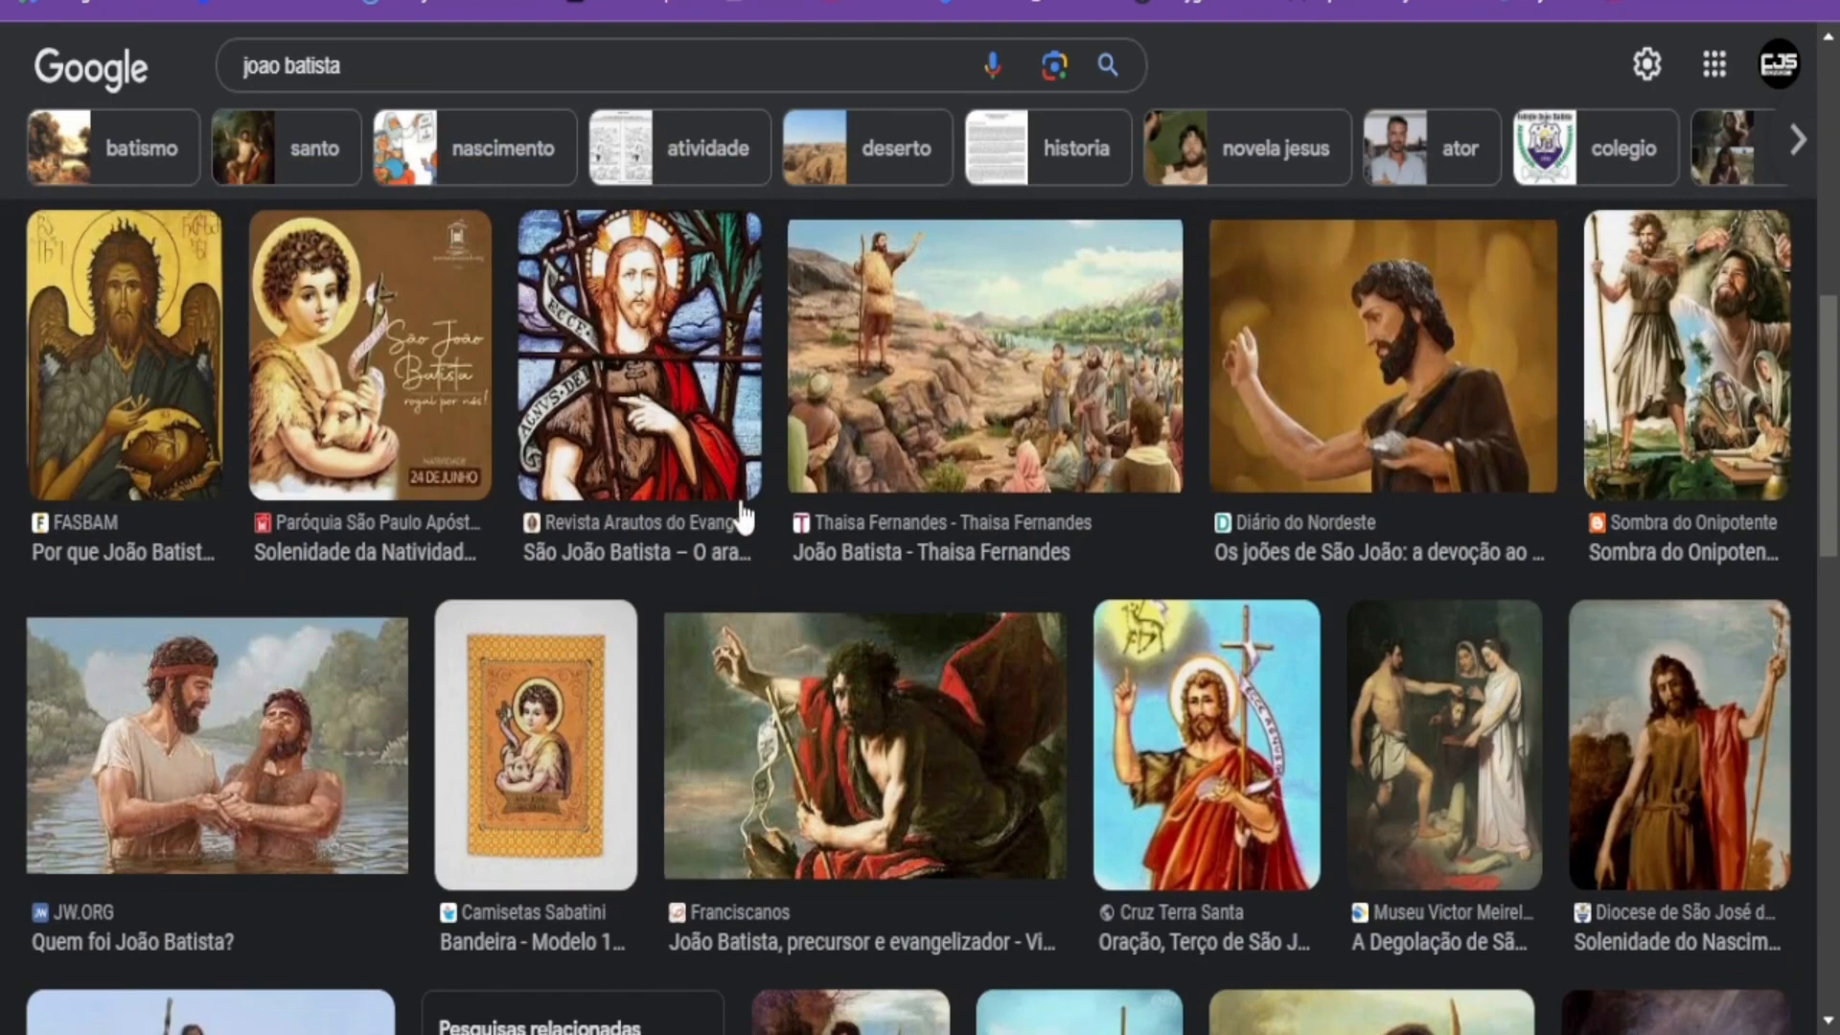
scroll(744, 517, down, 8)
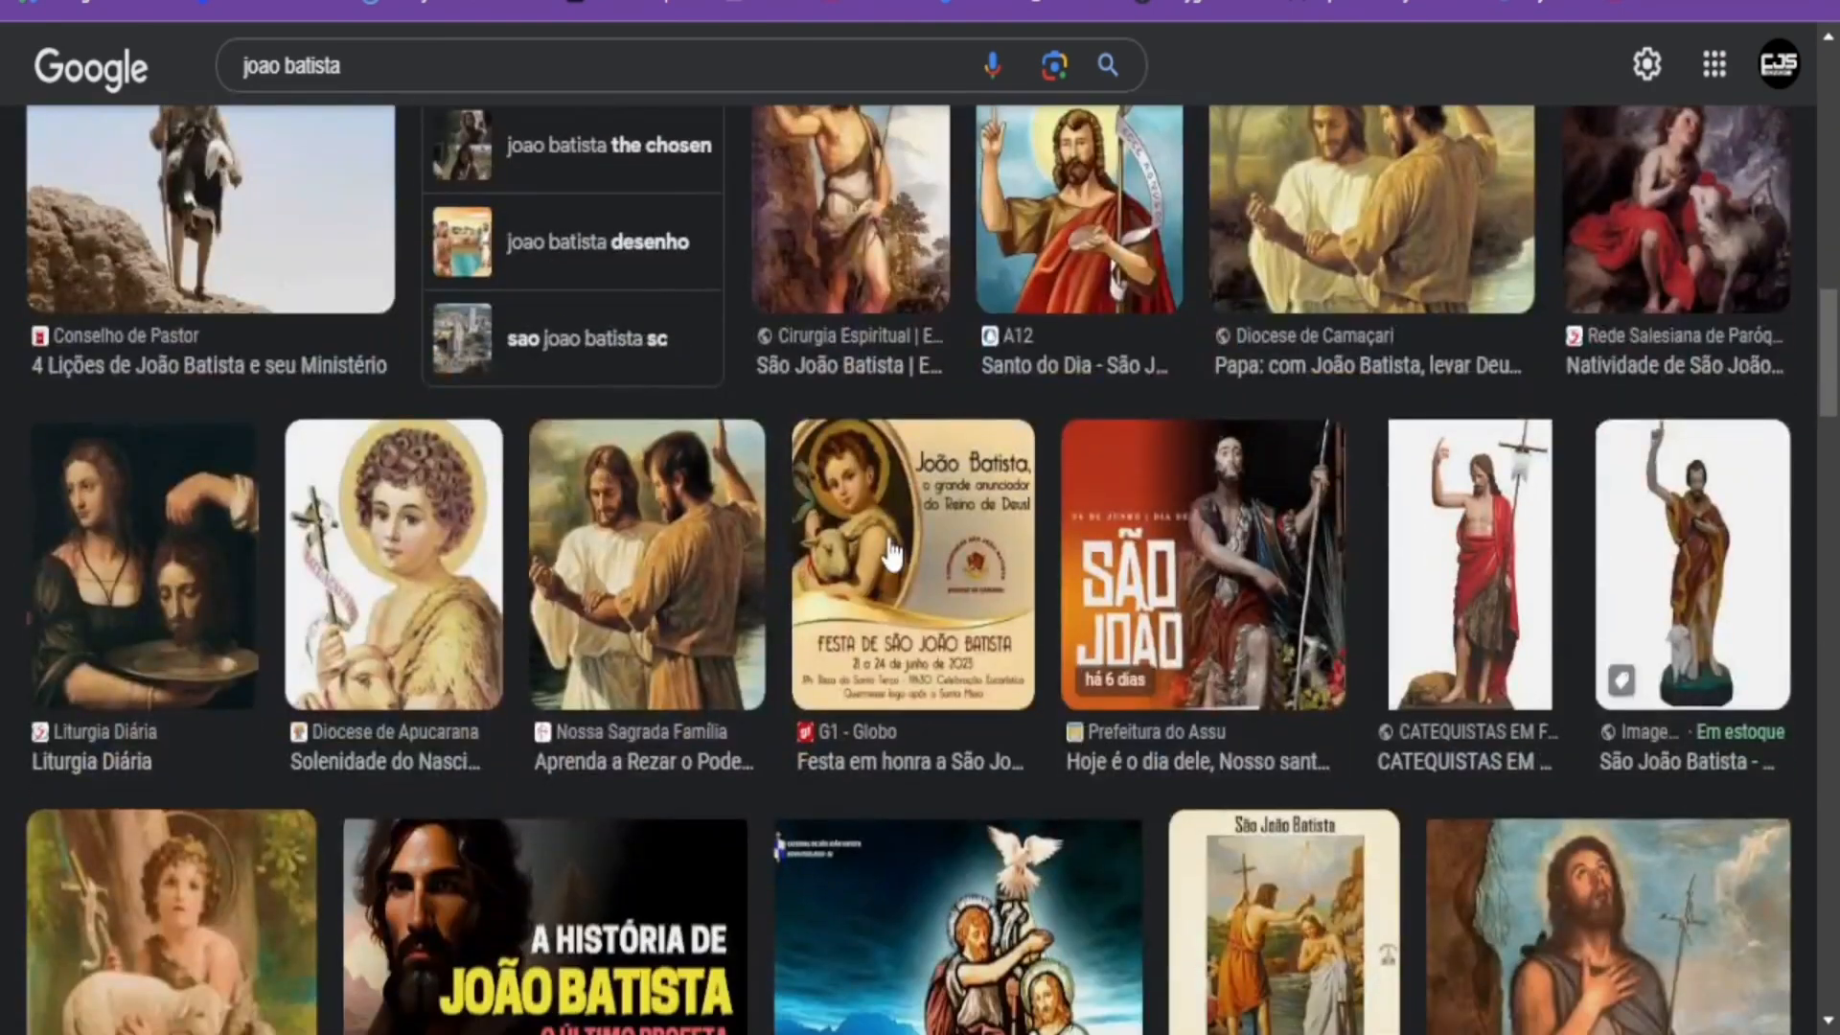
scroll(891, 554, down, 5)
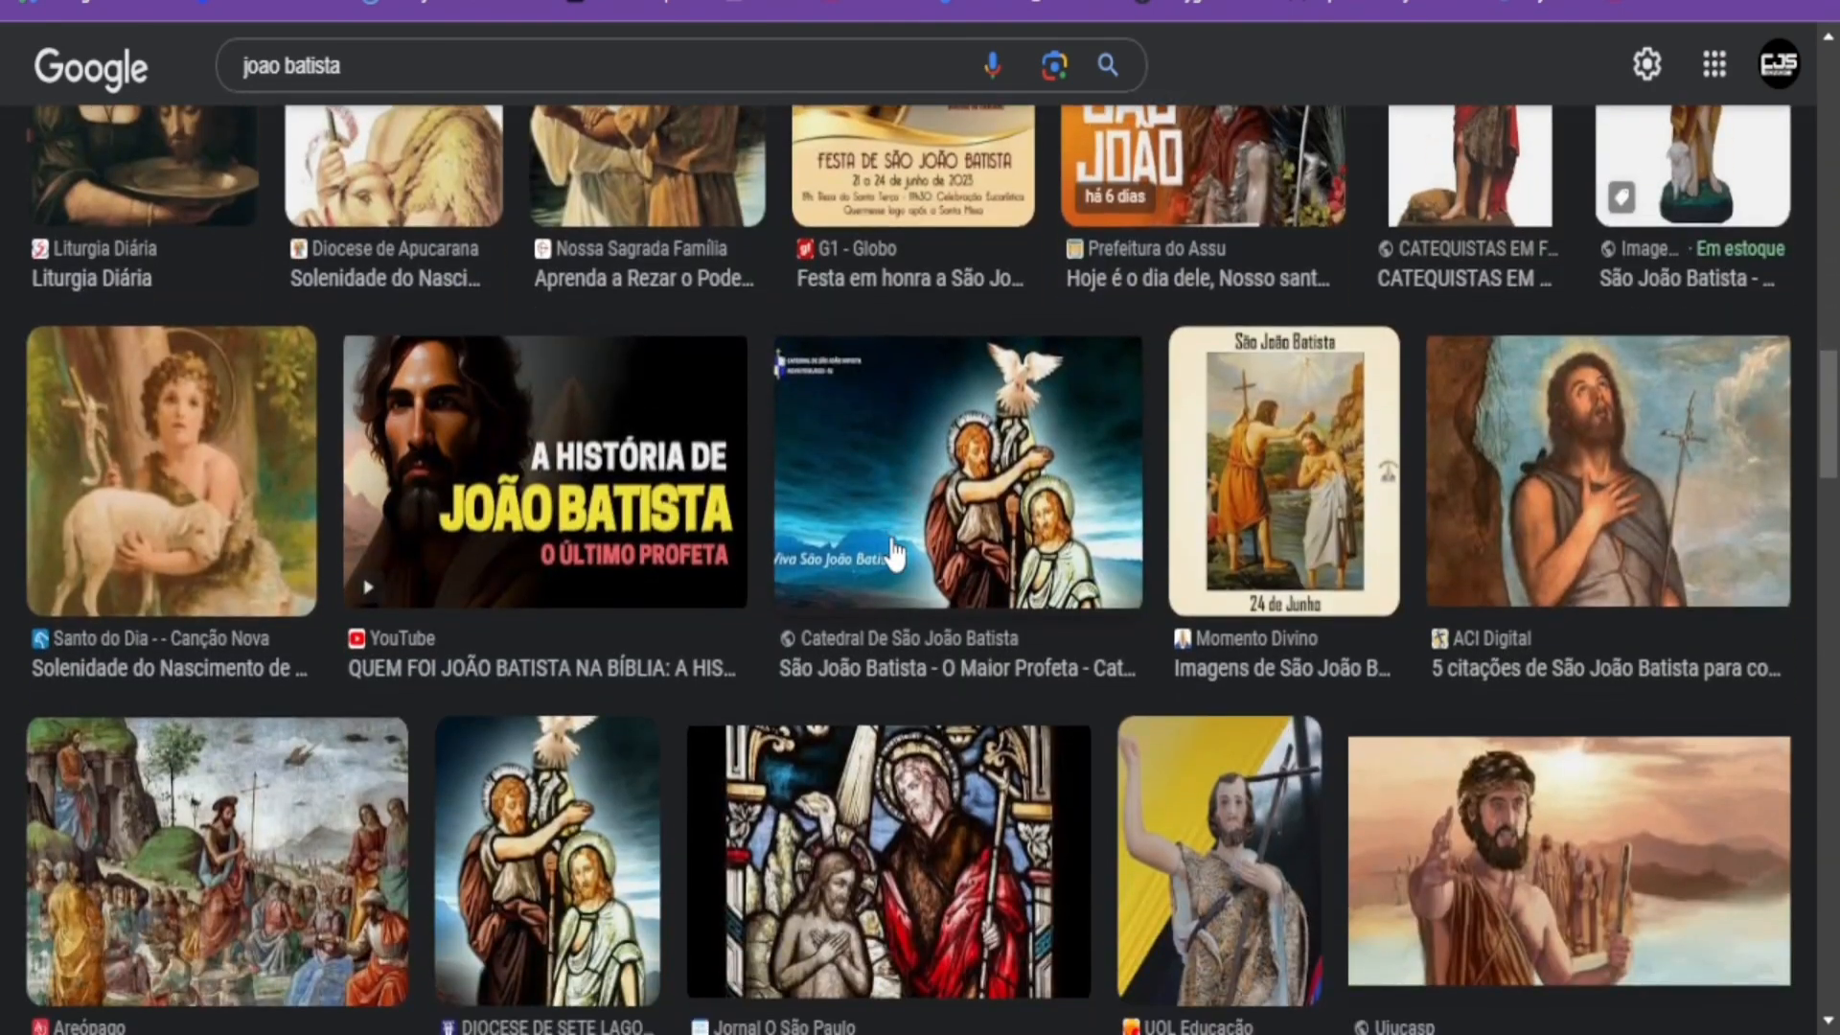
scroll(892, 554, down, 5)
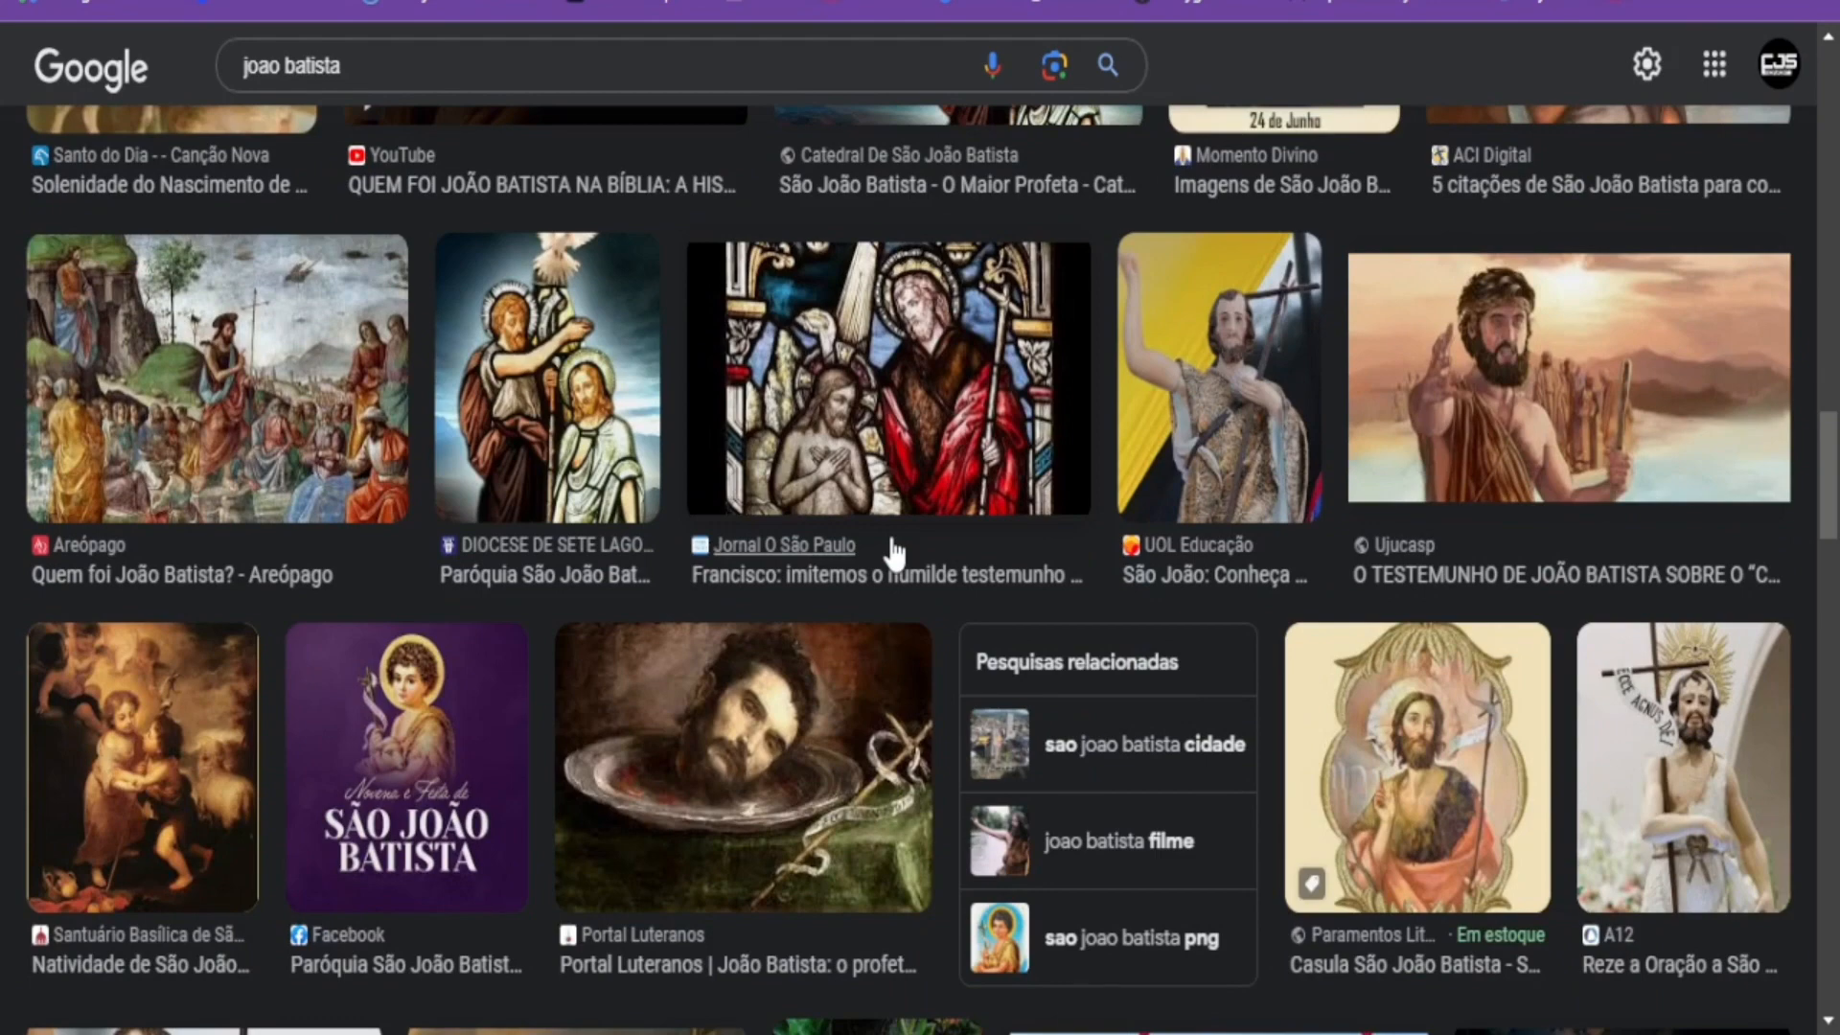
scroll(892, 554, down, 6)
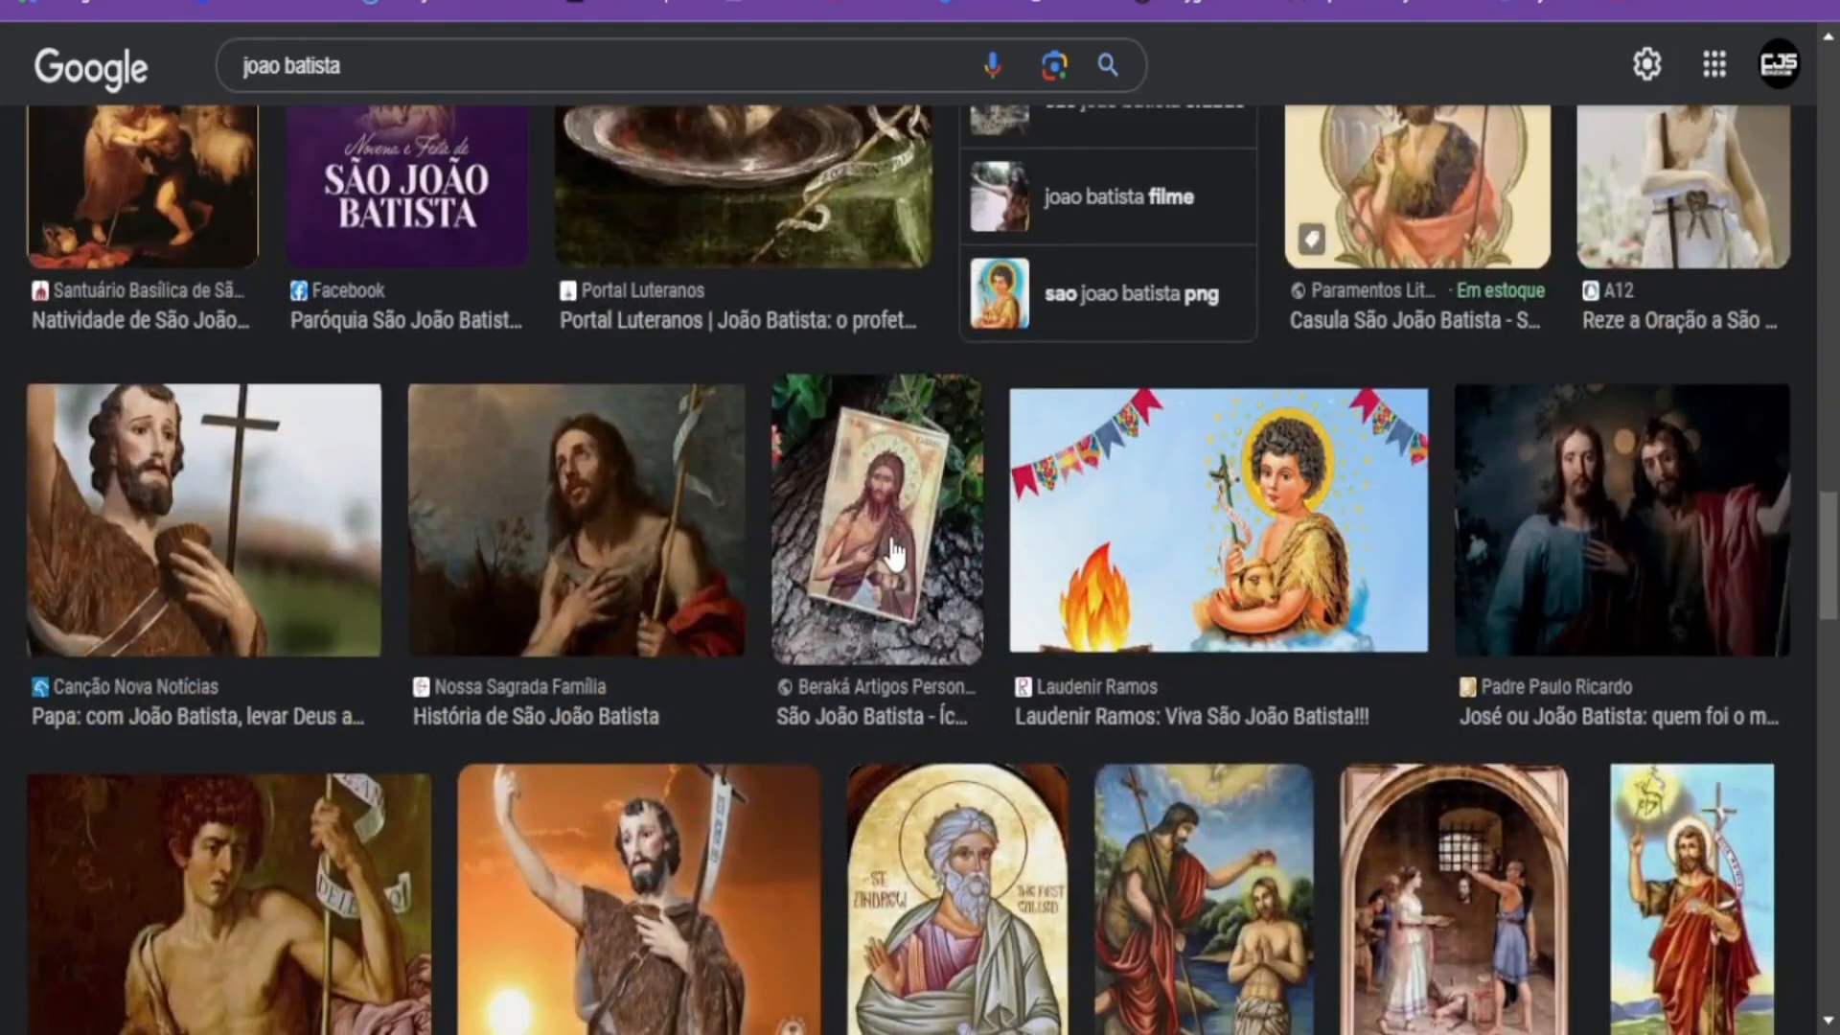
scroll(891, 554, down, 8)
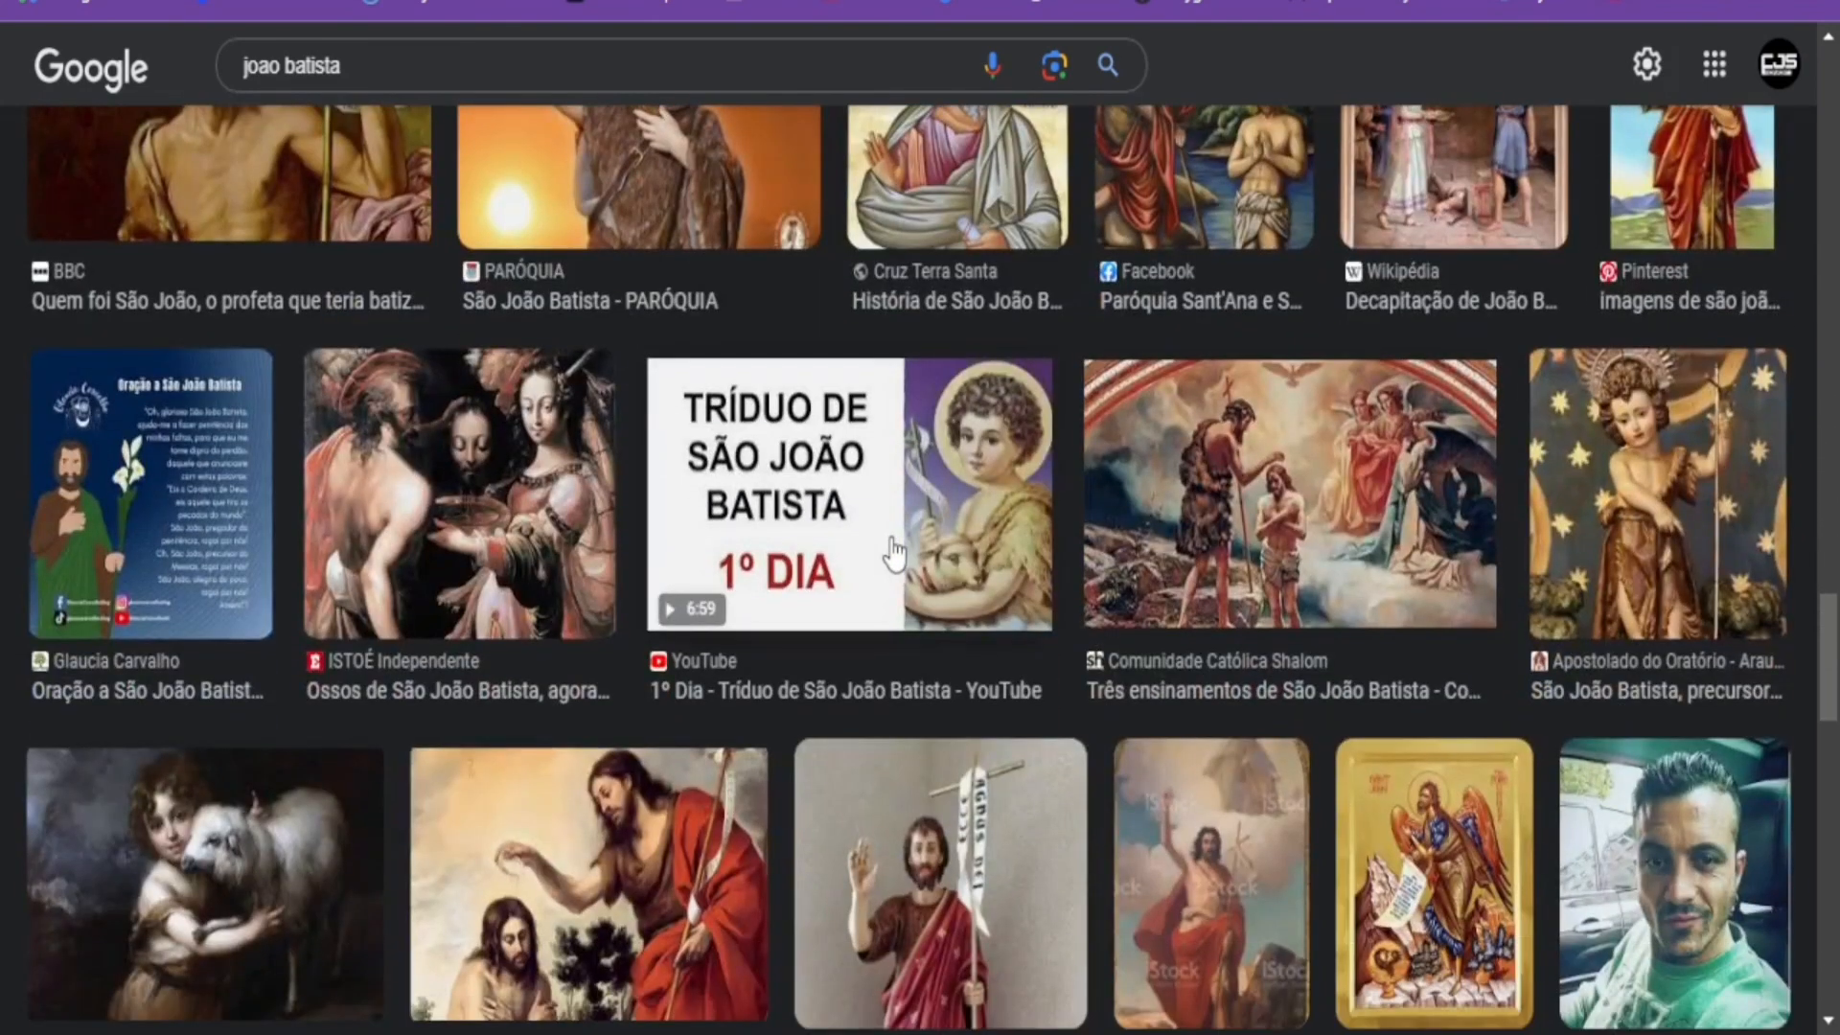
scroll(1098, 560, down, 3)
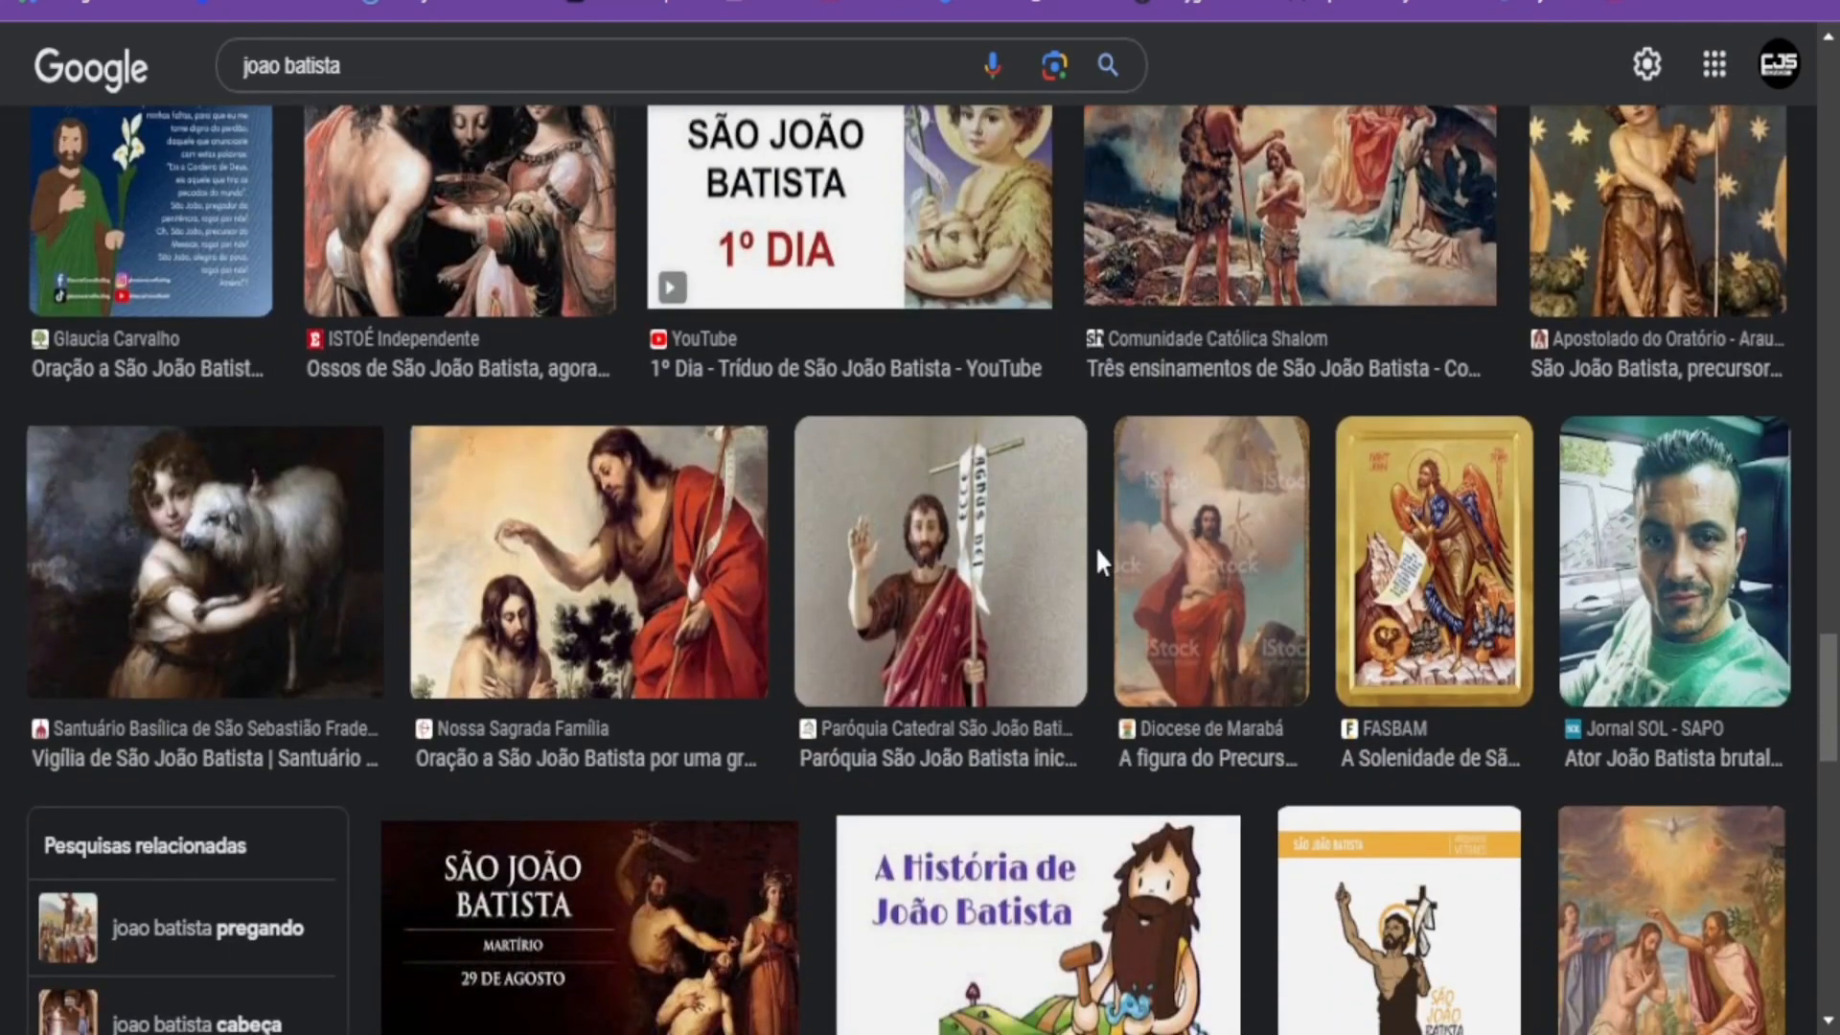
scroll(1098, 556, down, 8)
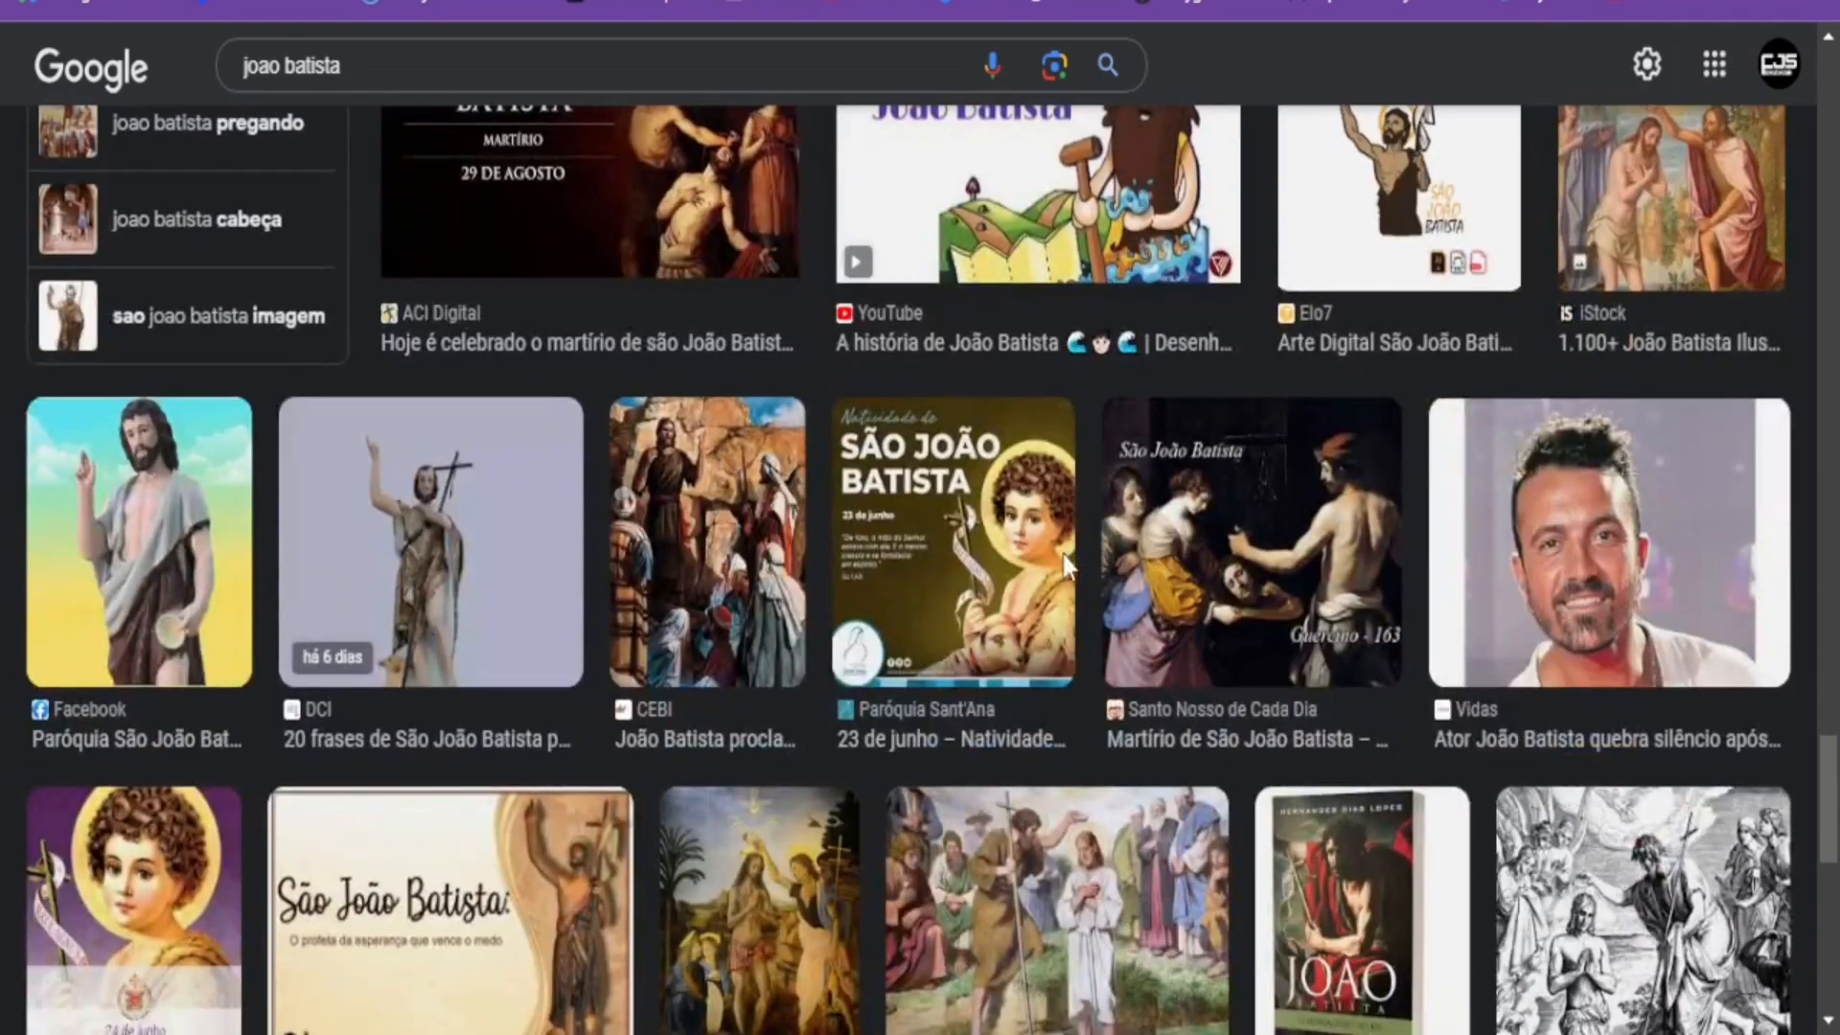
scroll(1064, 568, down, 5)
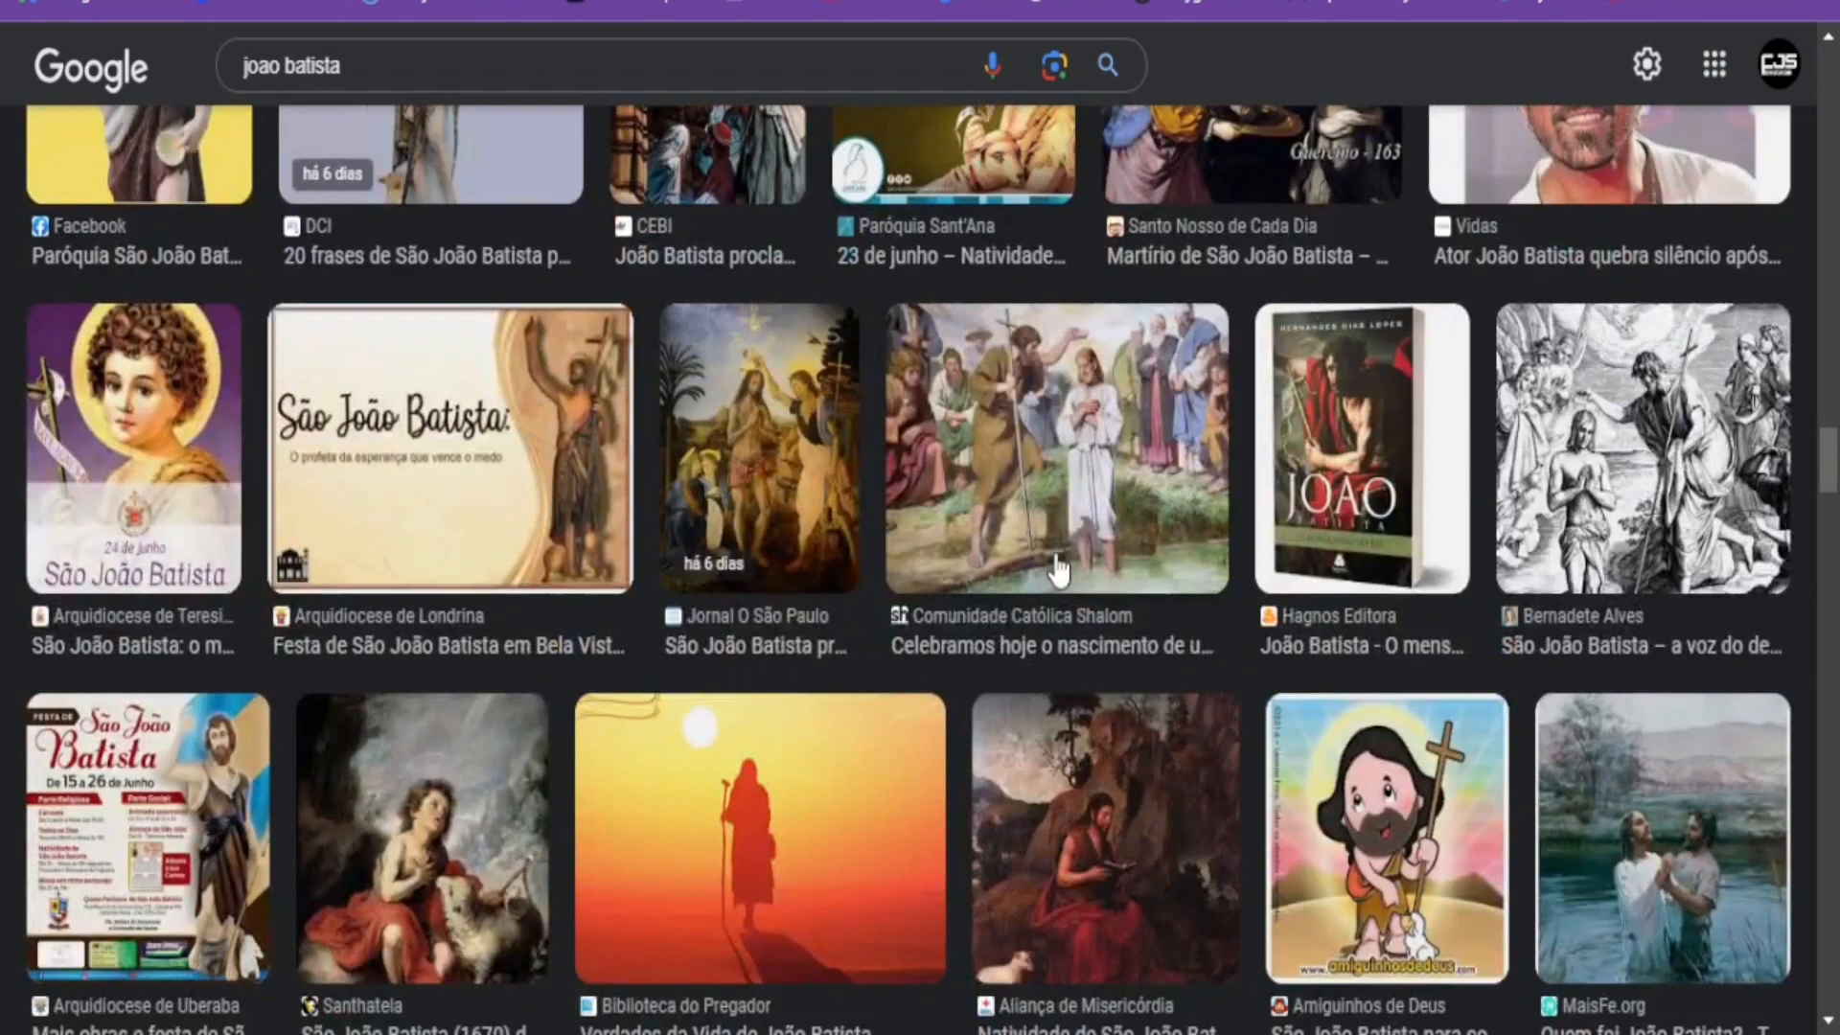
scroll(1060, 570, down, 3)
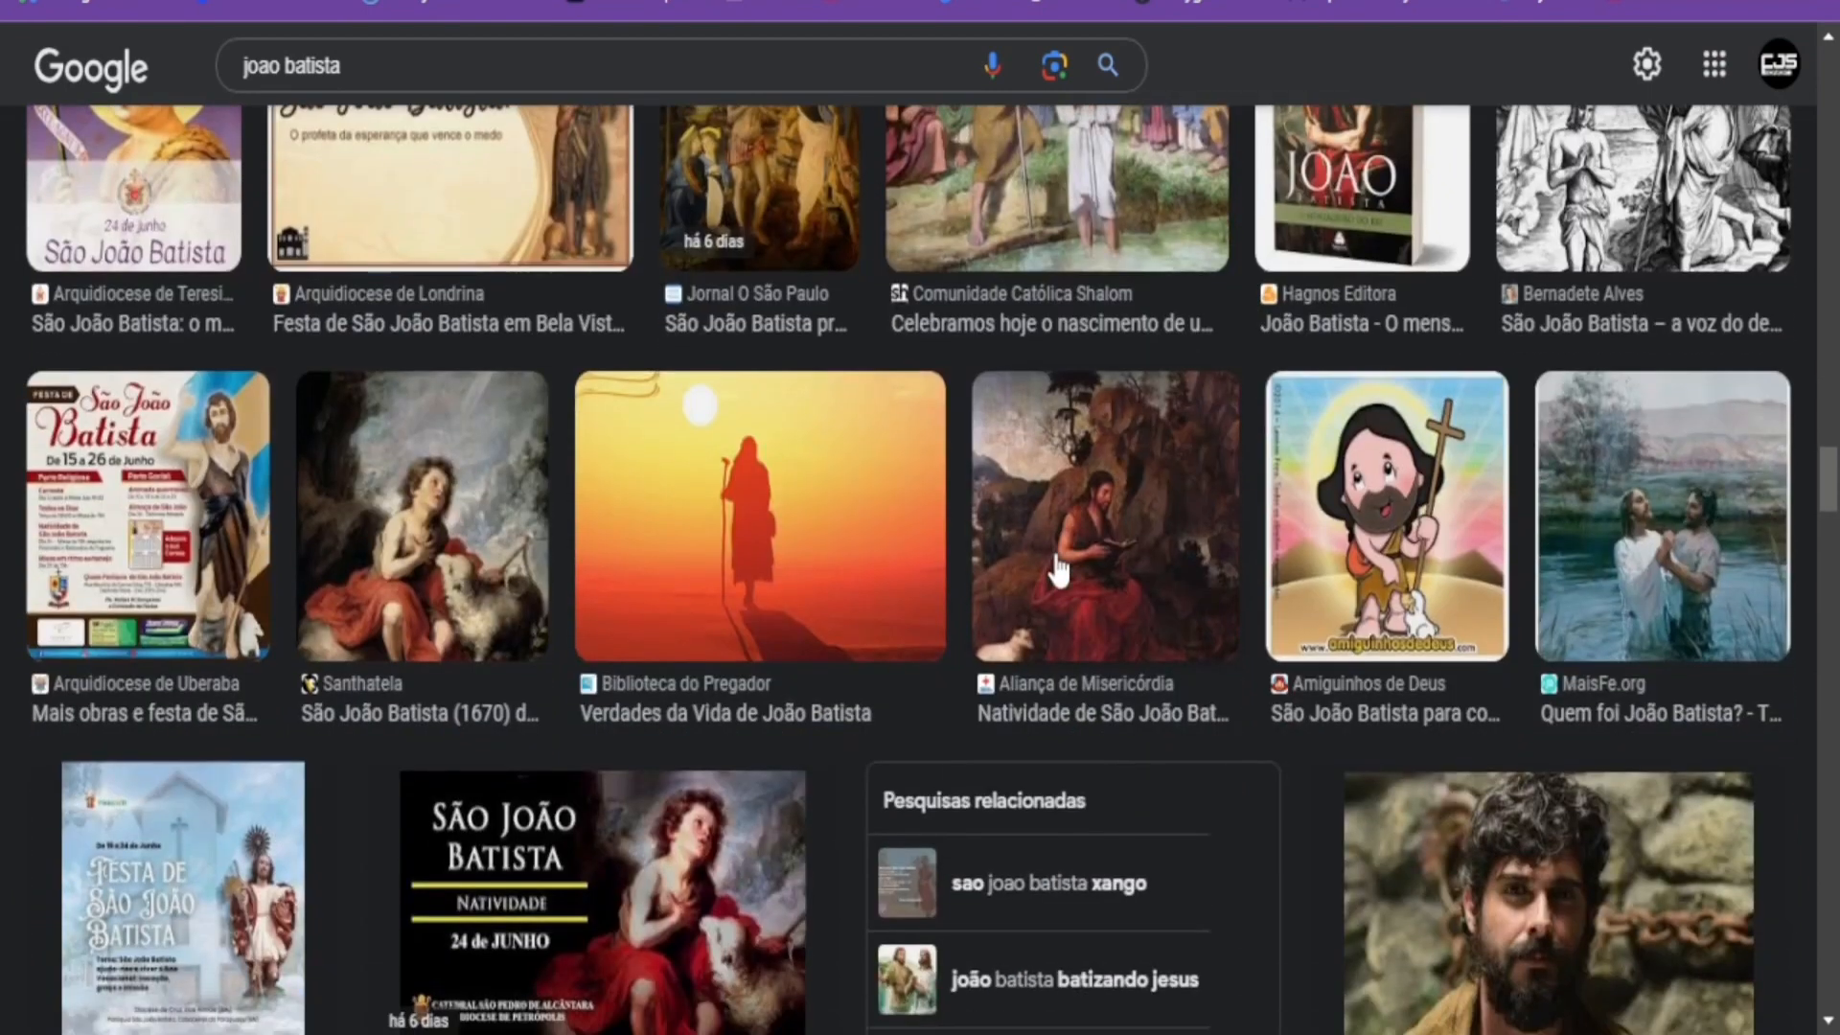
scroll(1060, 572, down, 3)
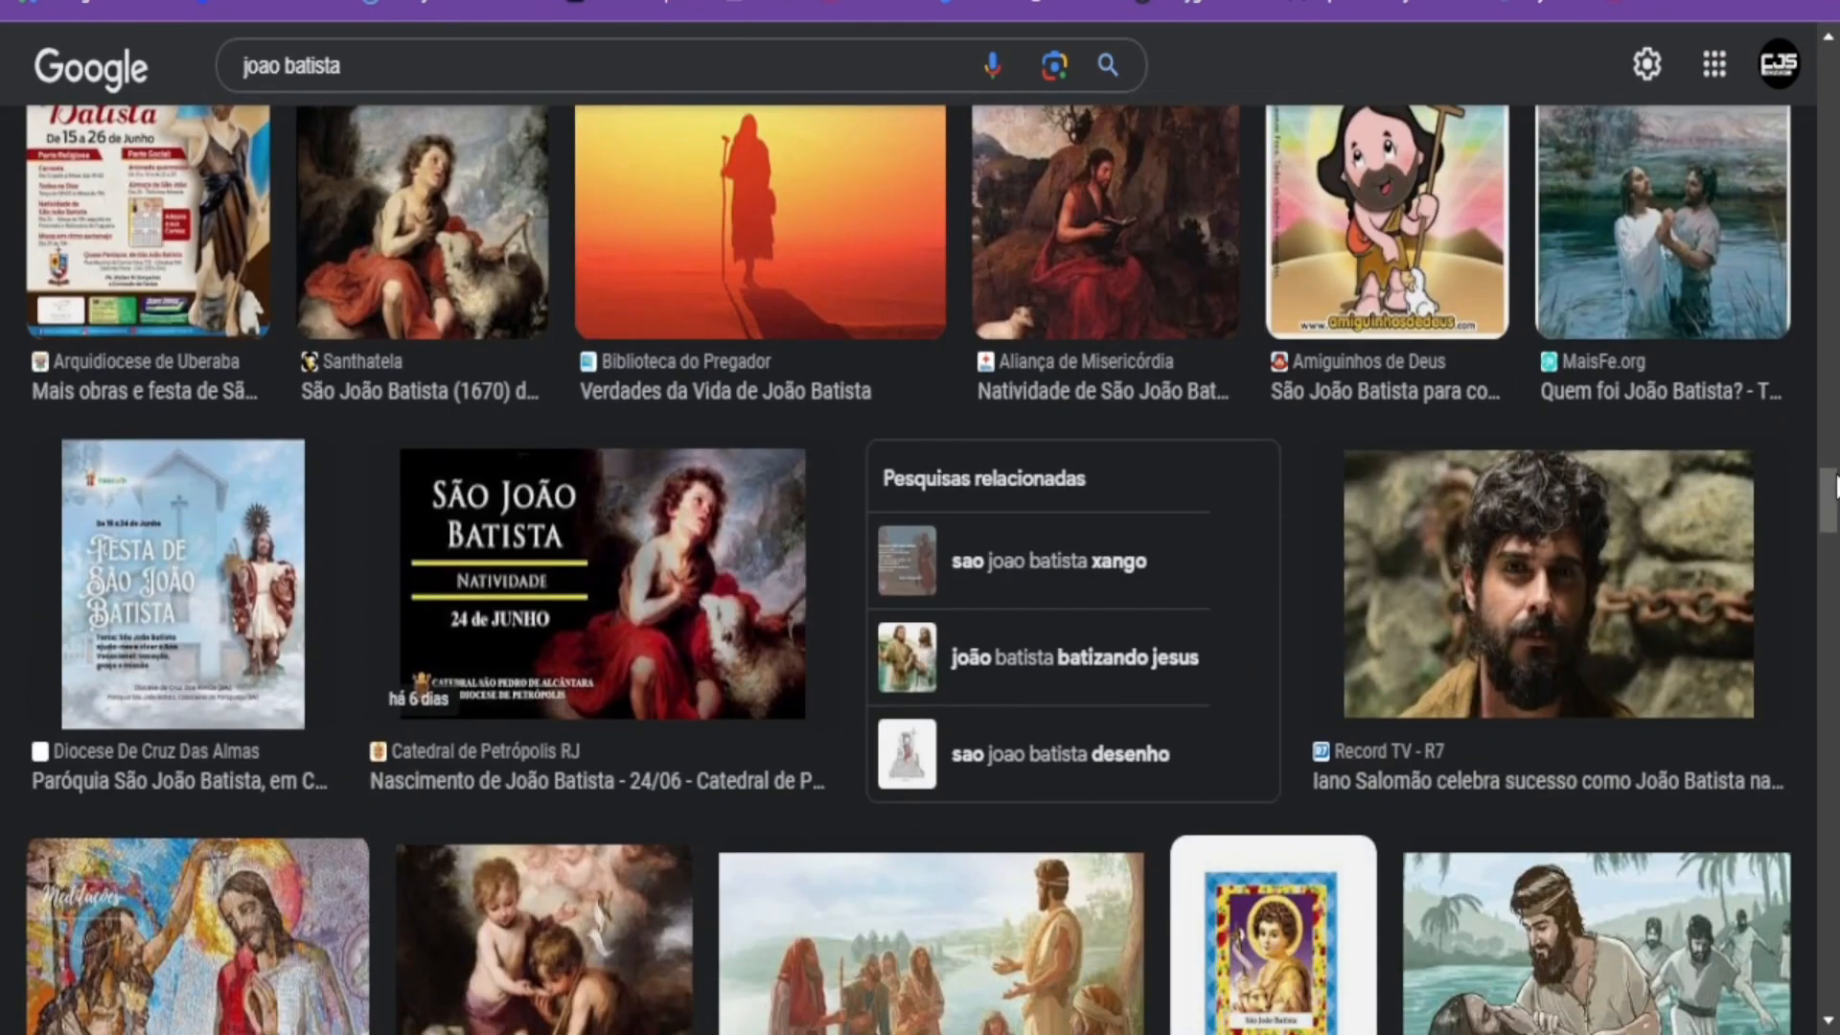
scroll(1476, 690, down, 5)
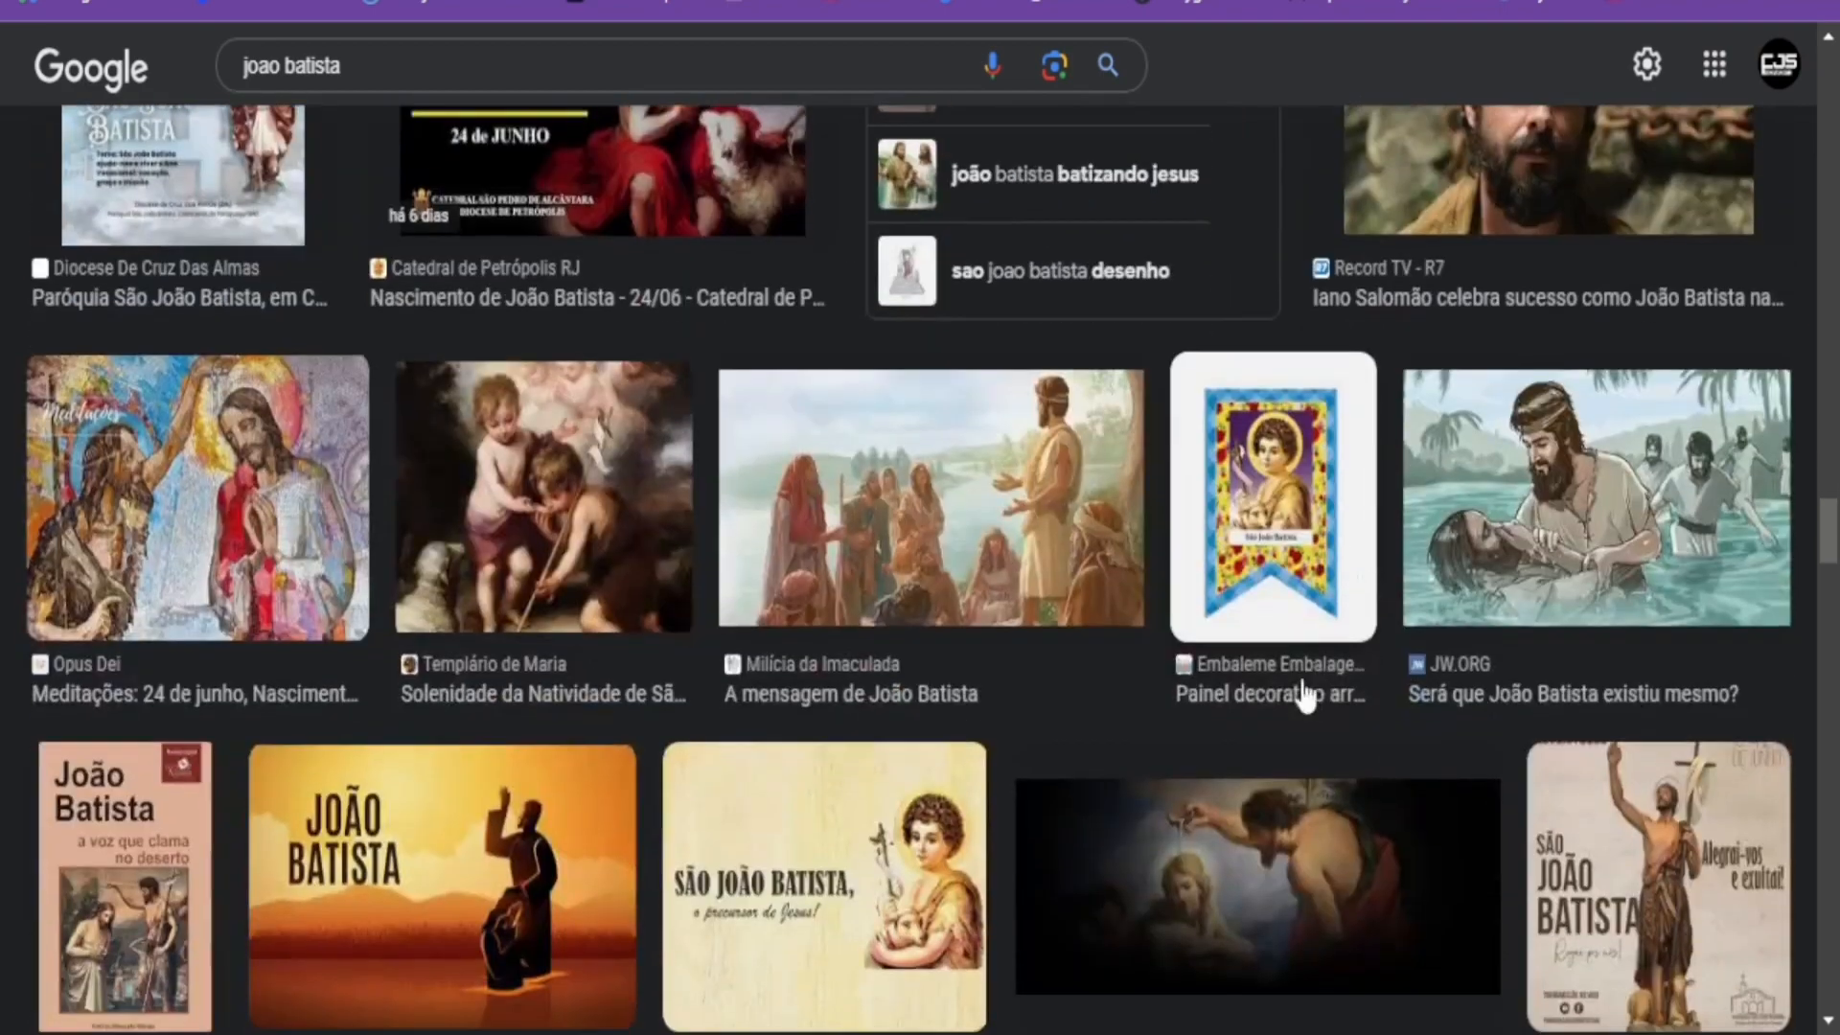
scroll(877, 537, down, 7)
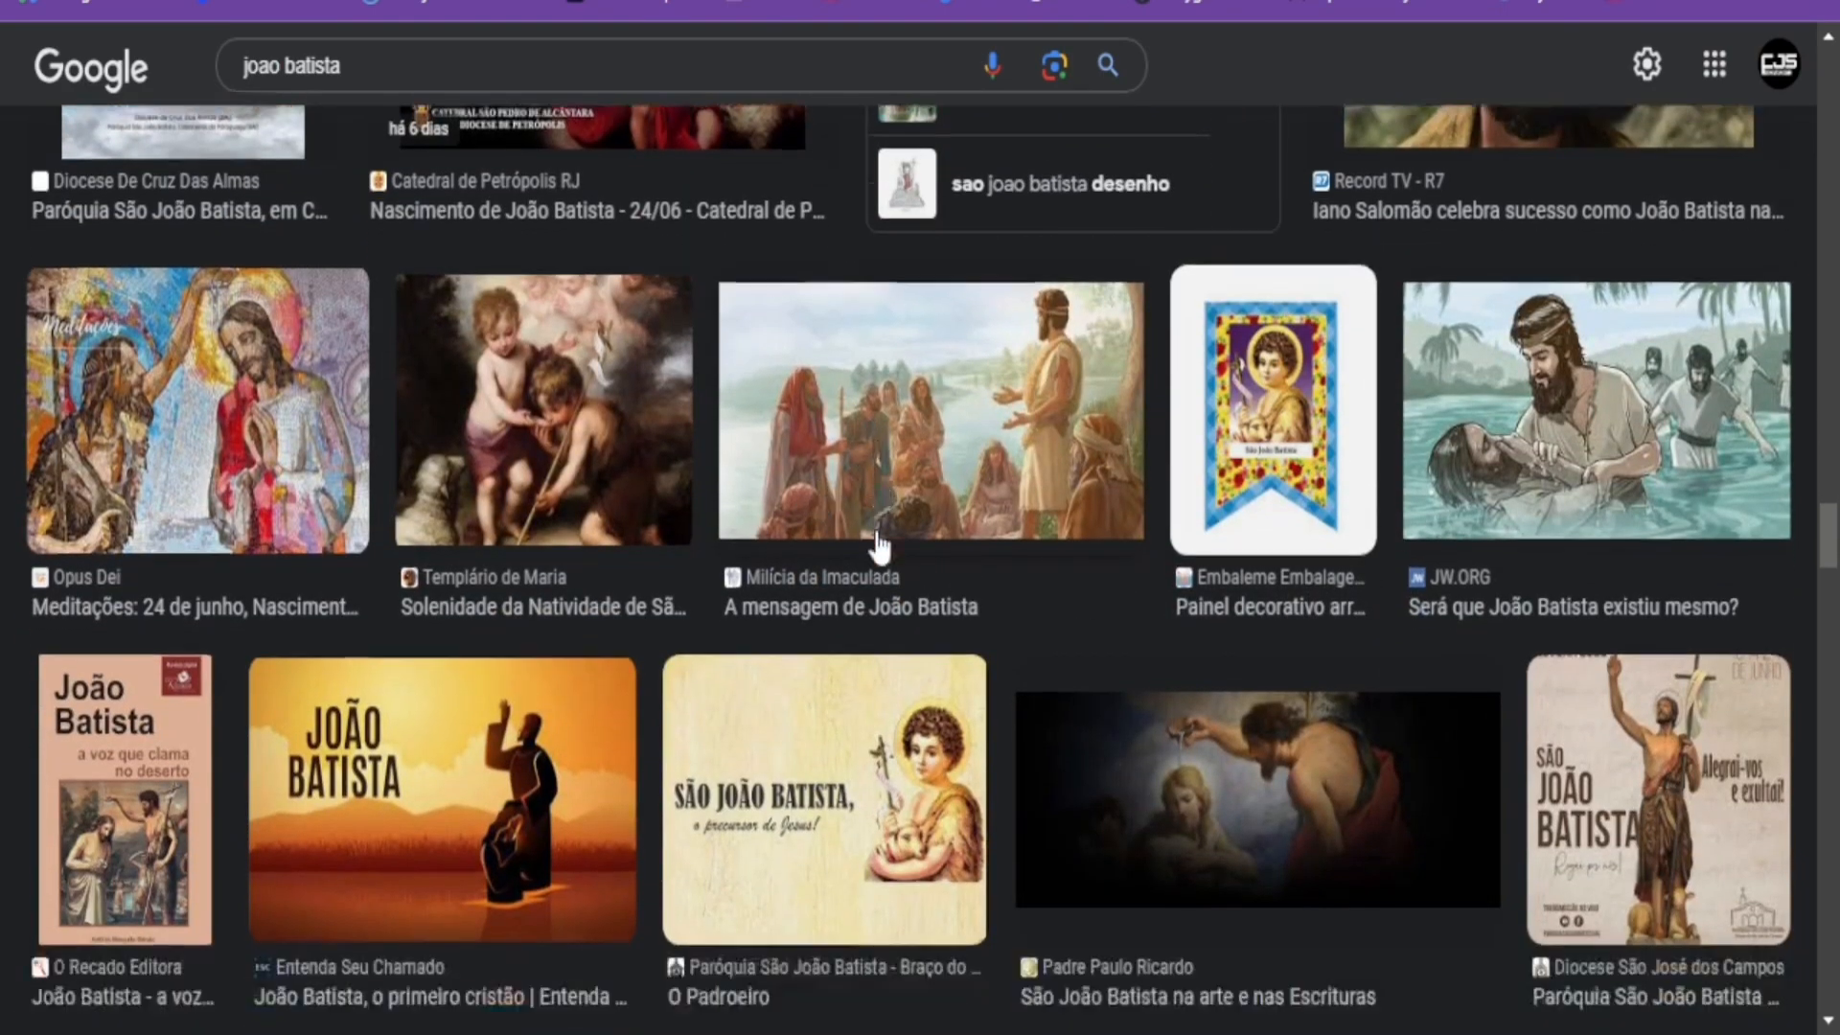
scroll(880, 548, down, 4)
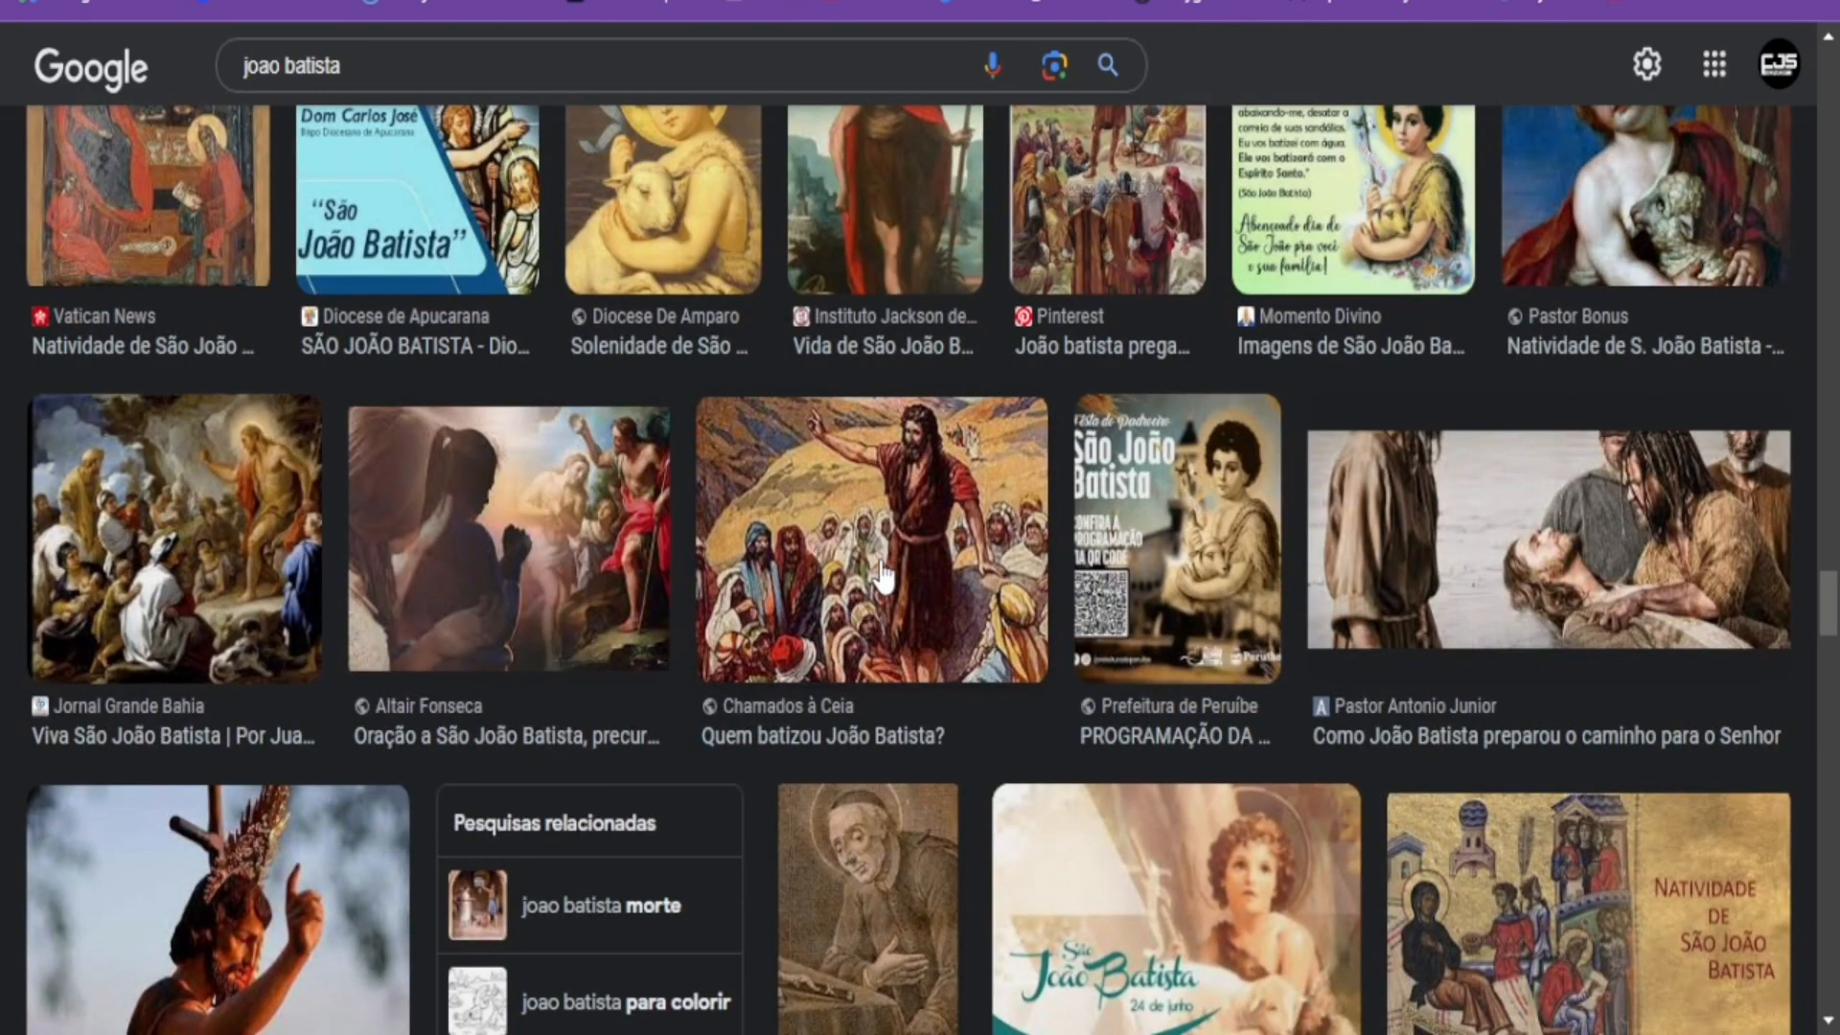
Copy the Chamados à Ceia picture of João Batista preaching into the Canva quiz, shrink it and place it inside the picture frame.
click(882, 577)
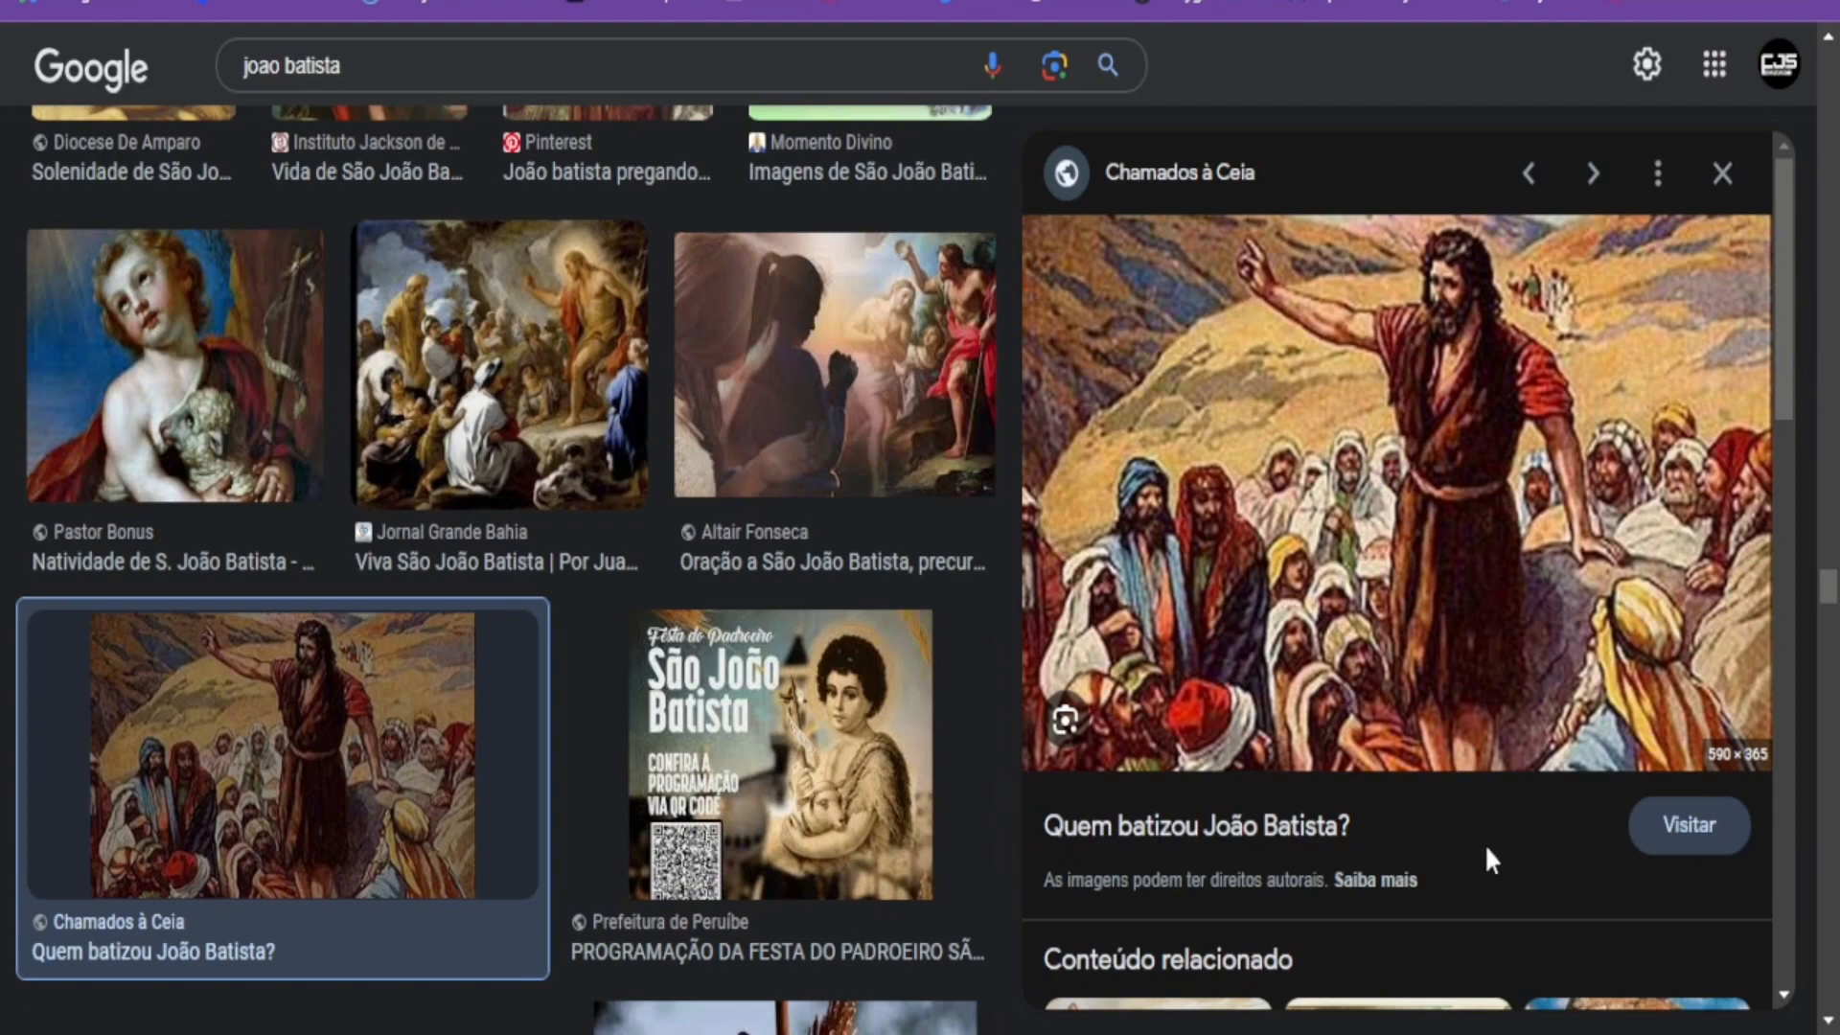
key(ctrl+Tab)
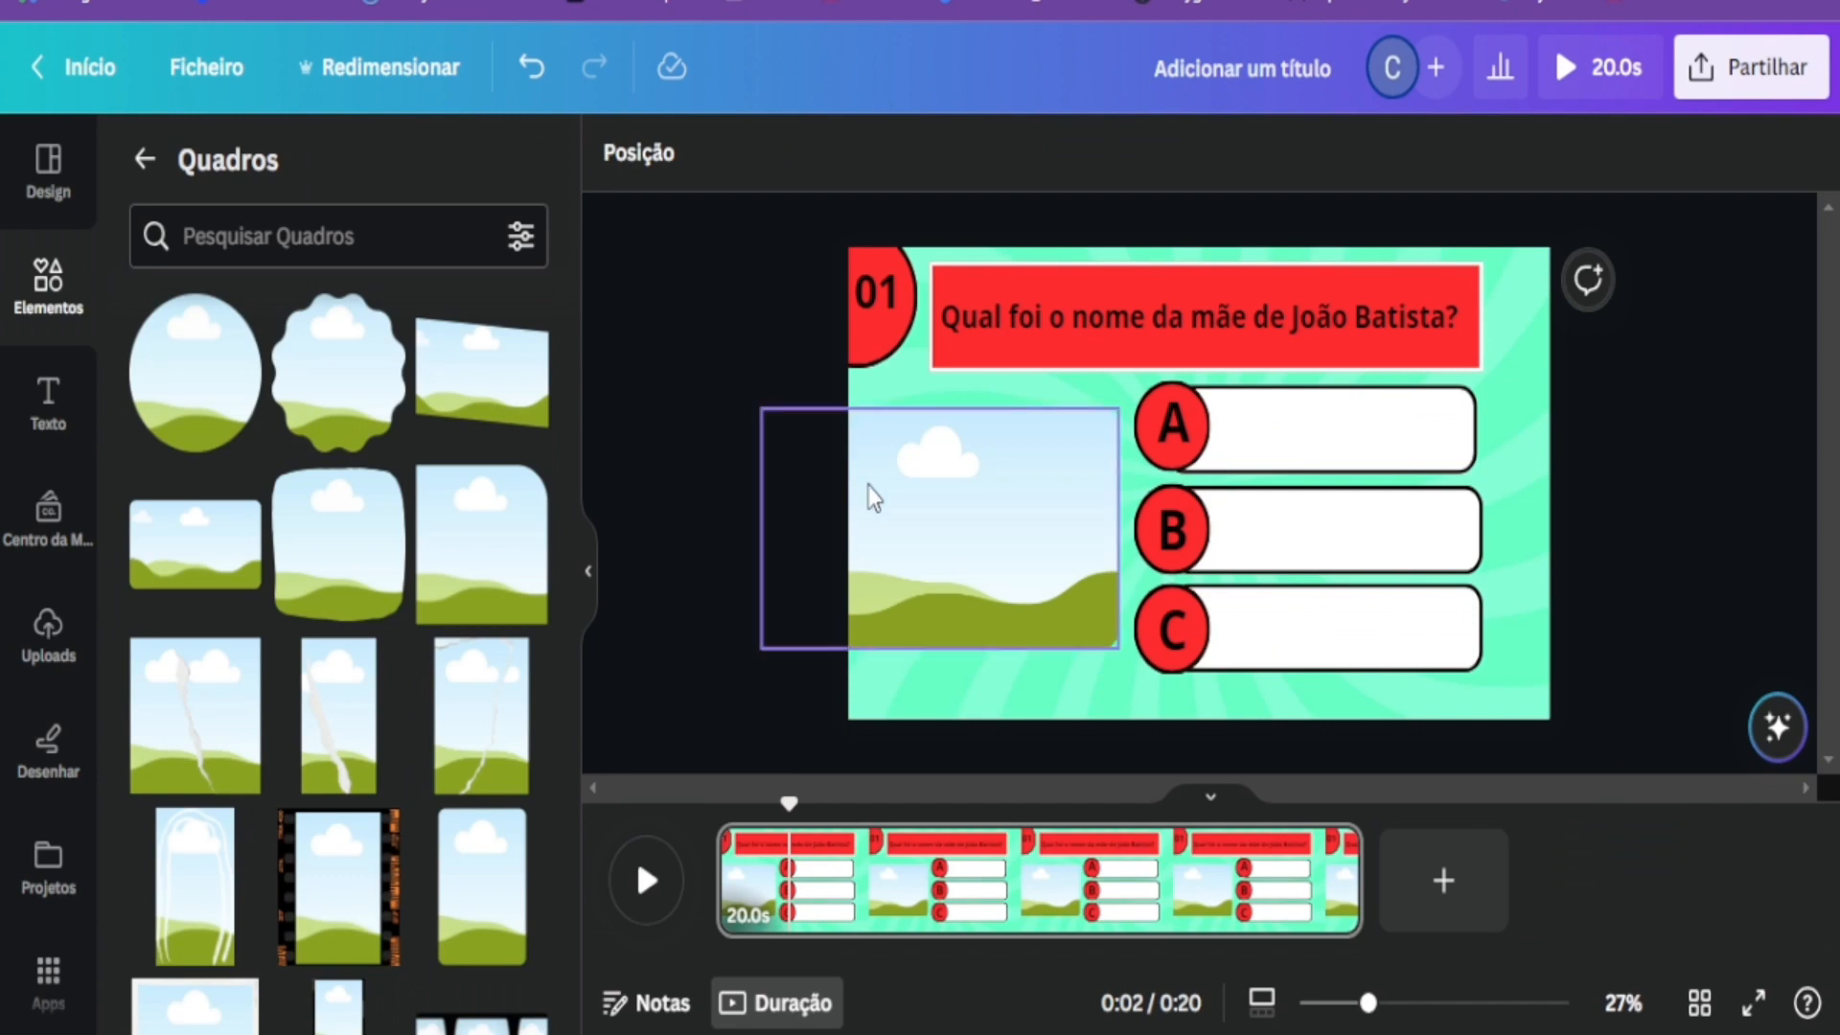
click(884, 495)
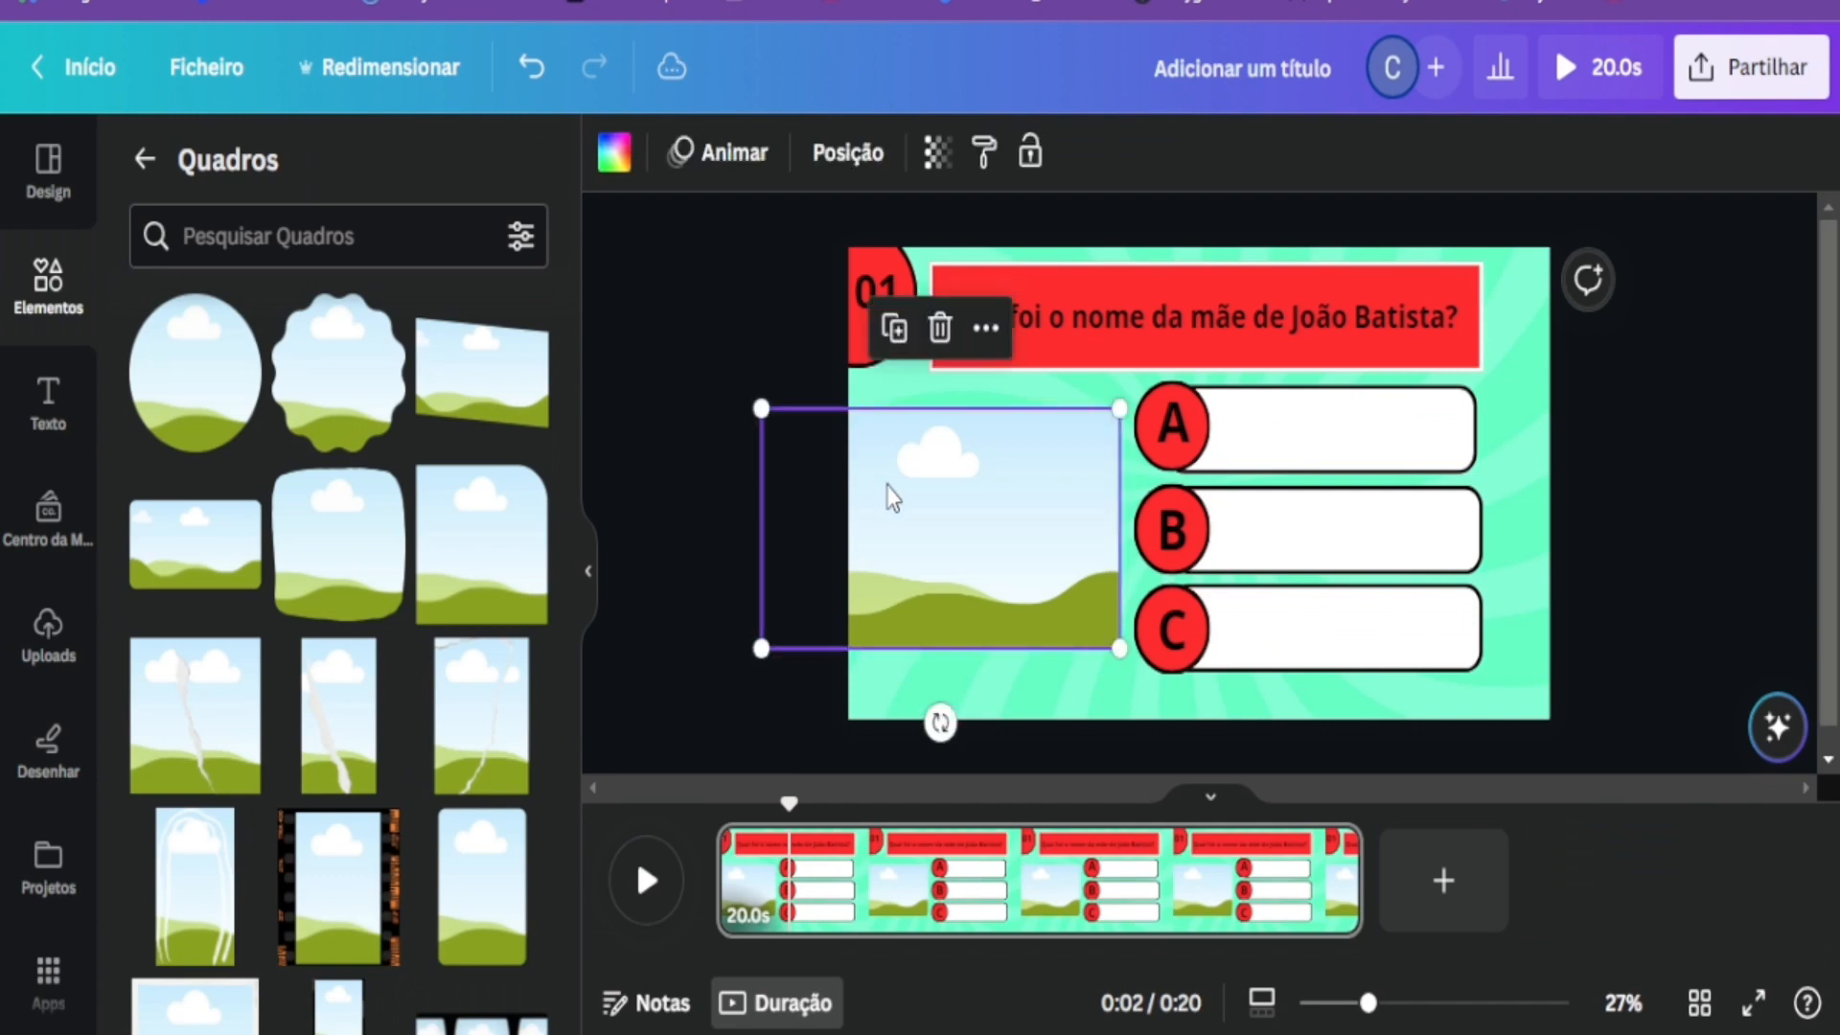
right_click(891, 497)
click(959, 422)
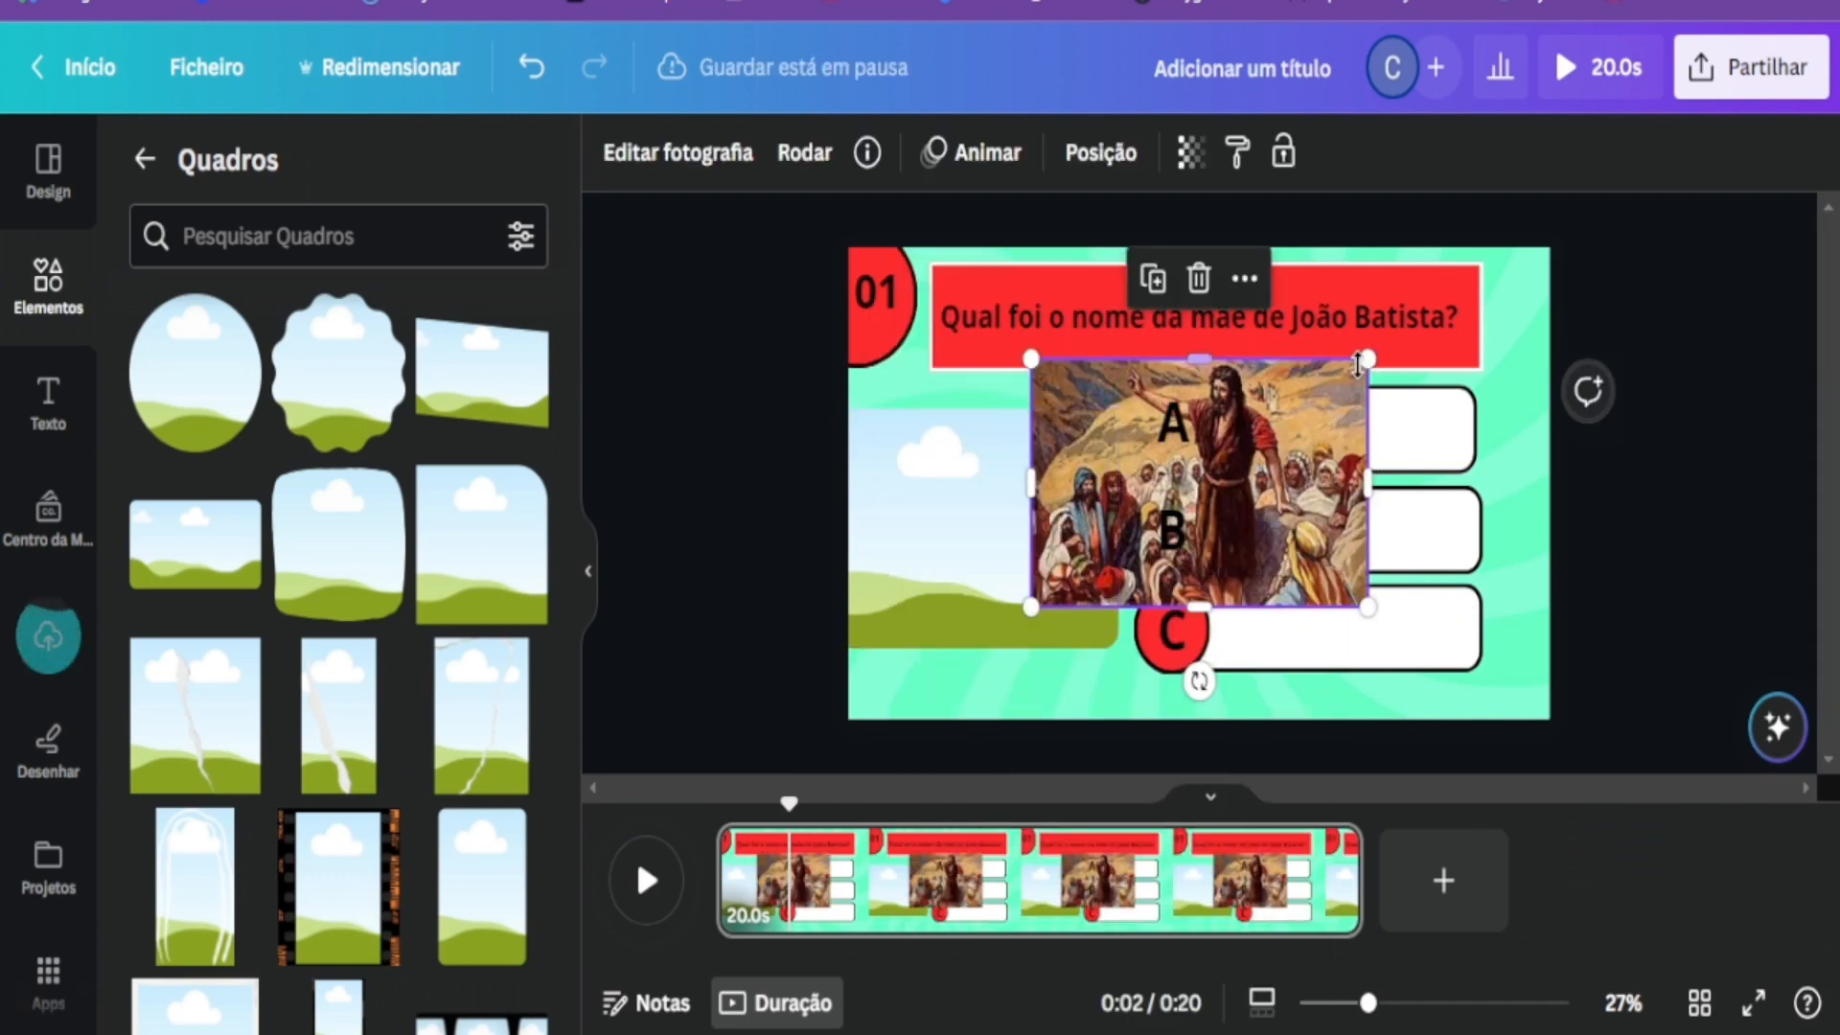
drag(1359, 364, 1315, 397)
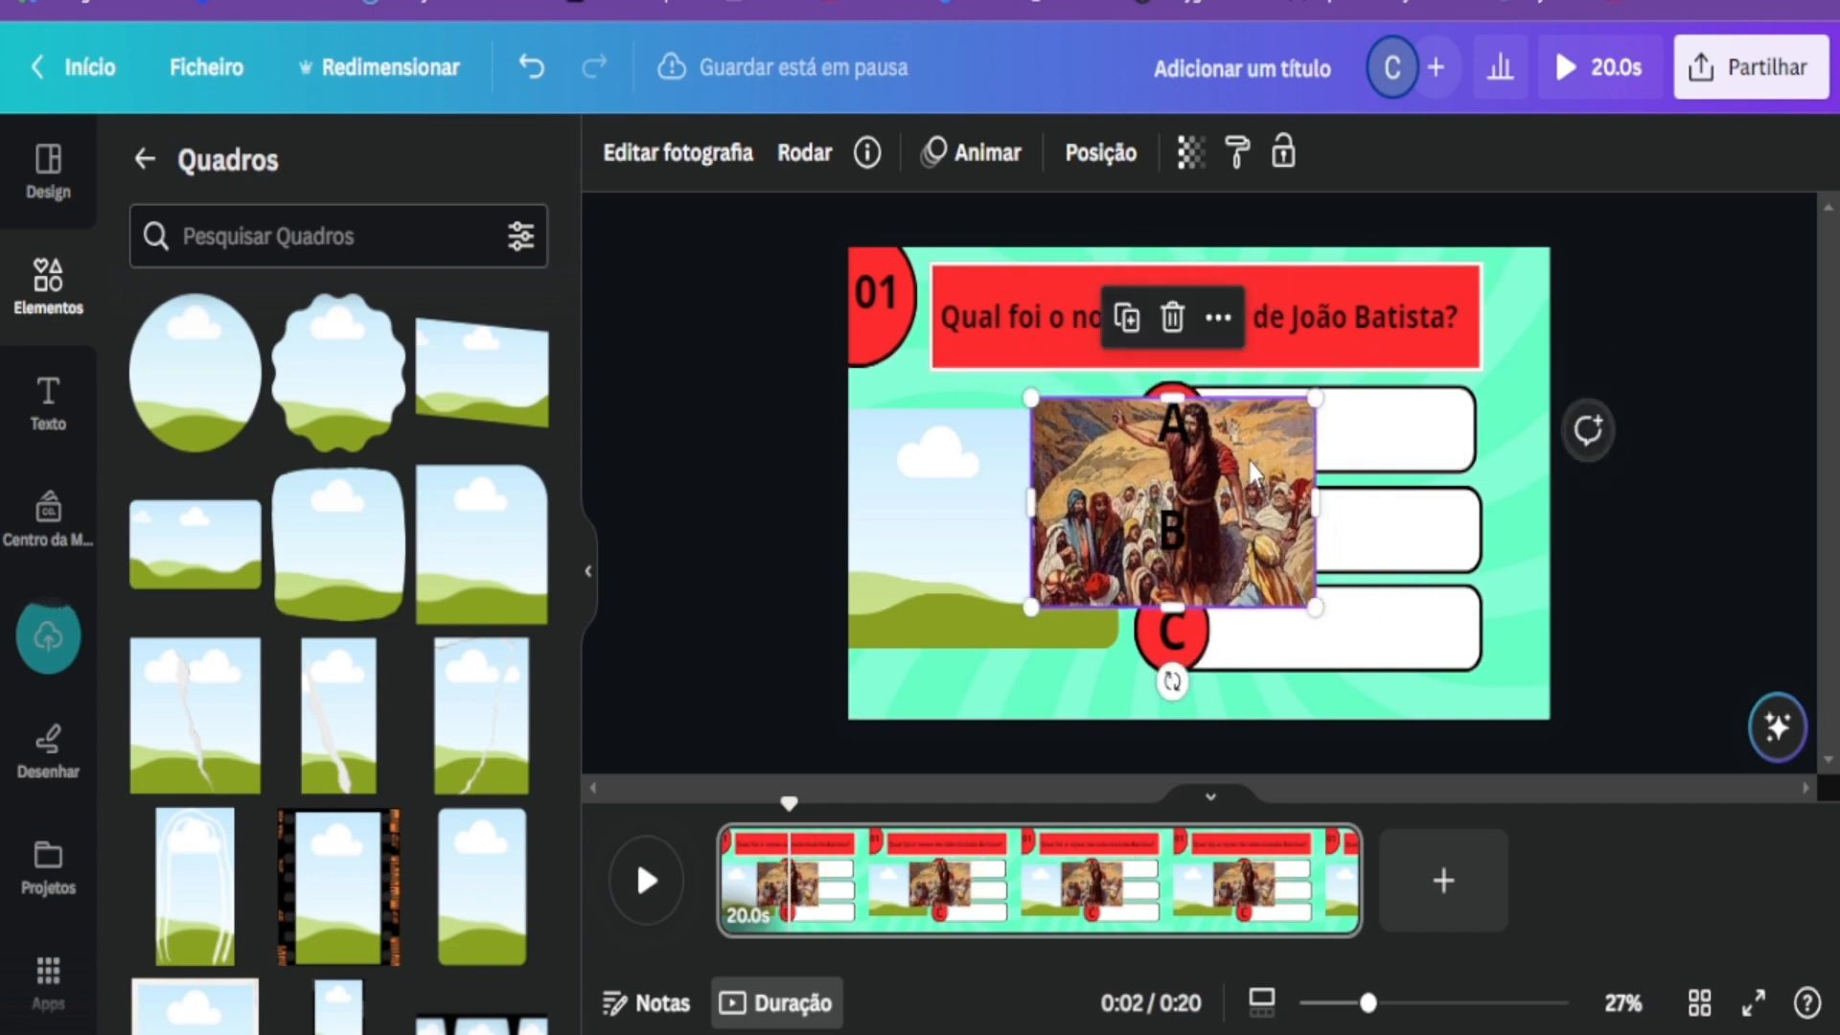
drag(1250, 470, 1080, 483)
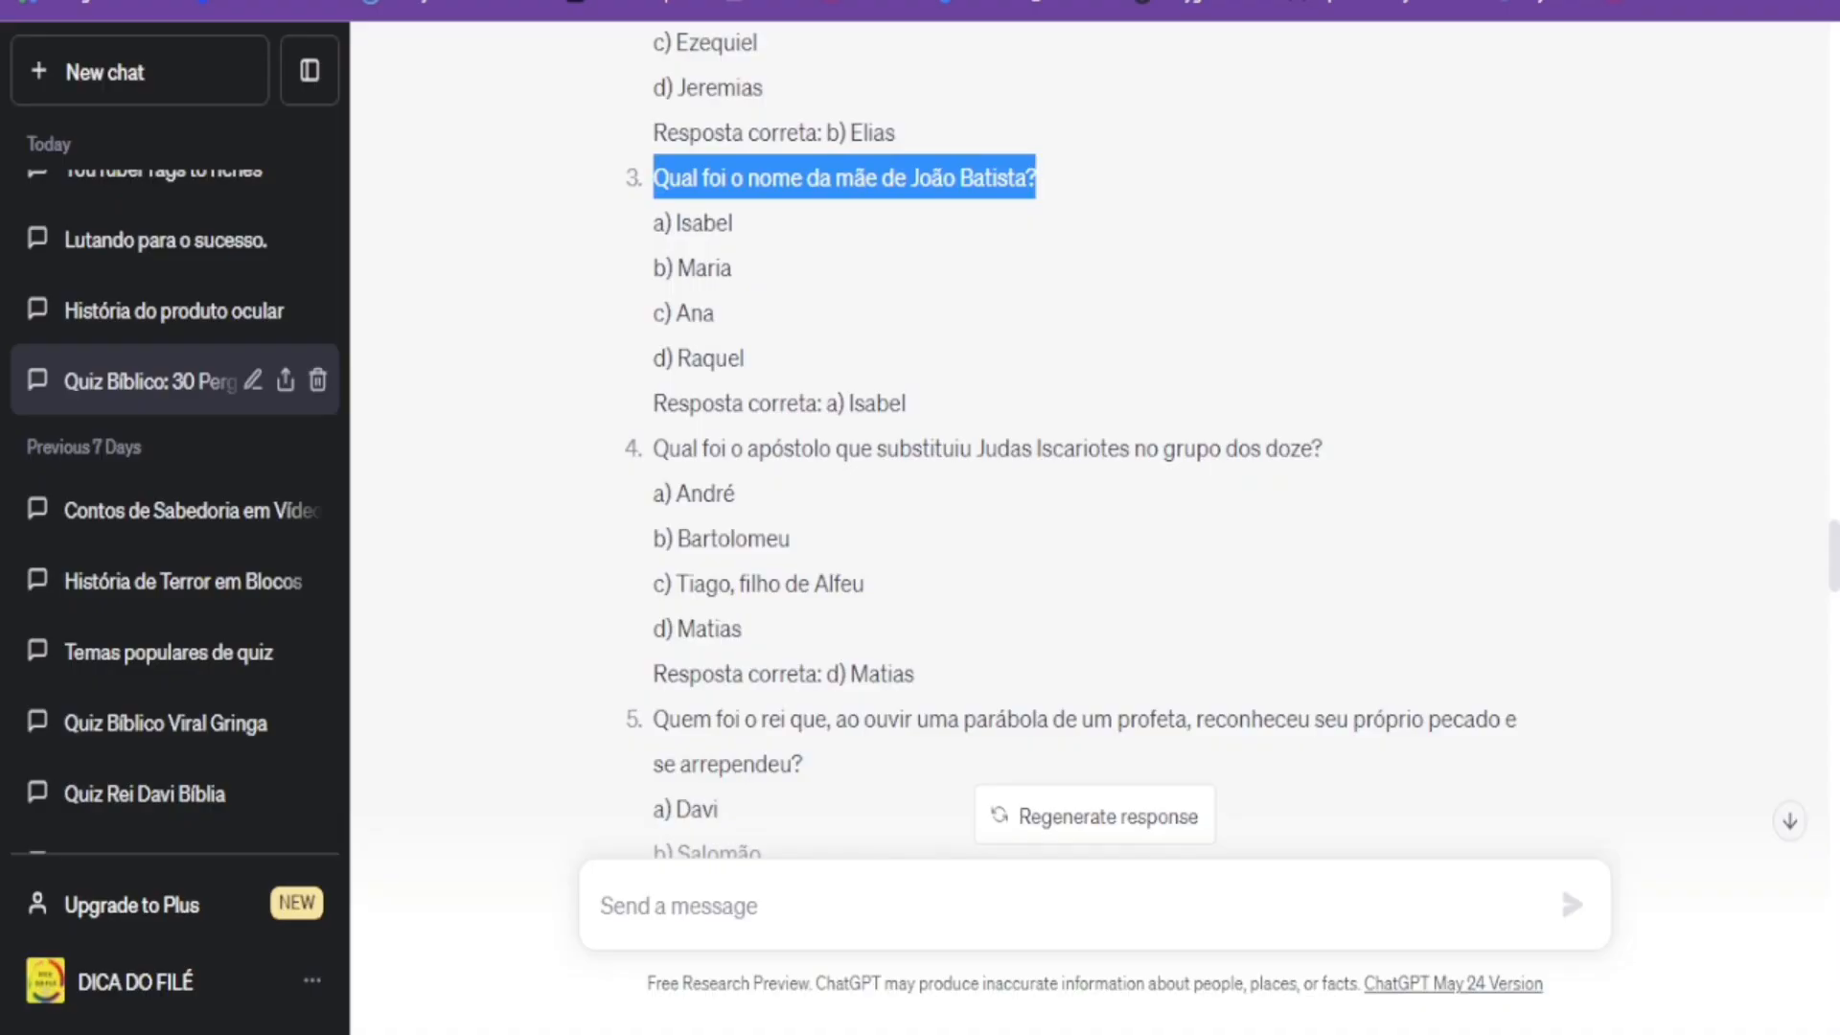
Review the Bible quiz questions, answer options, correct answers and the original prompt in the ChatGPT conversation.
scroll(581, 421, down, 15)
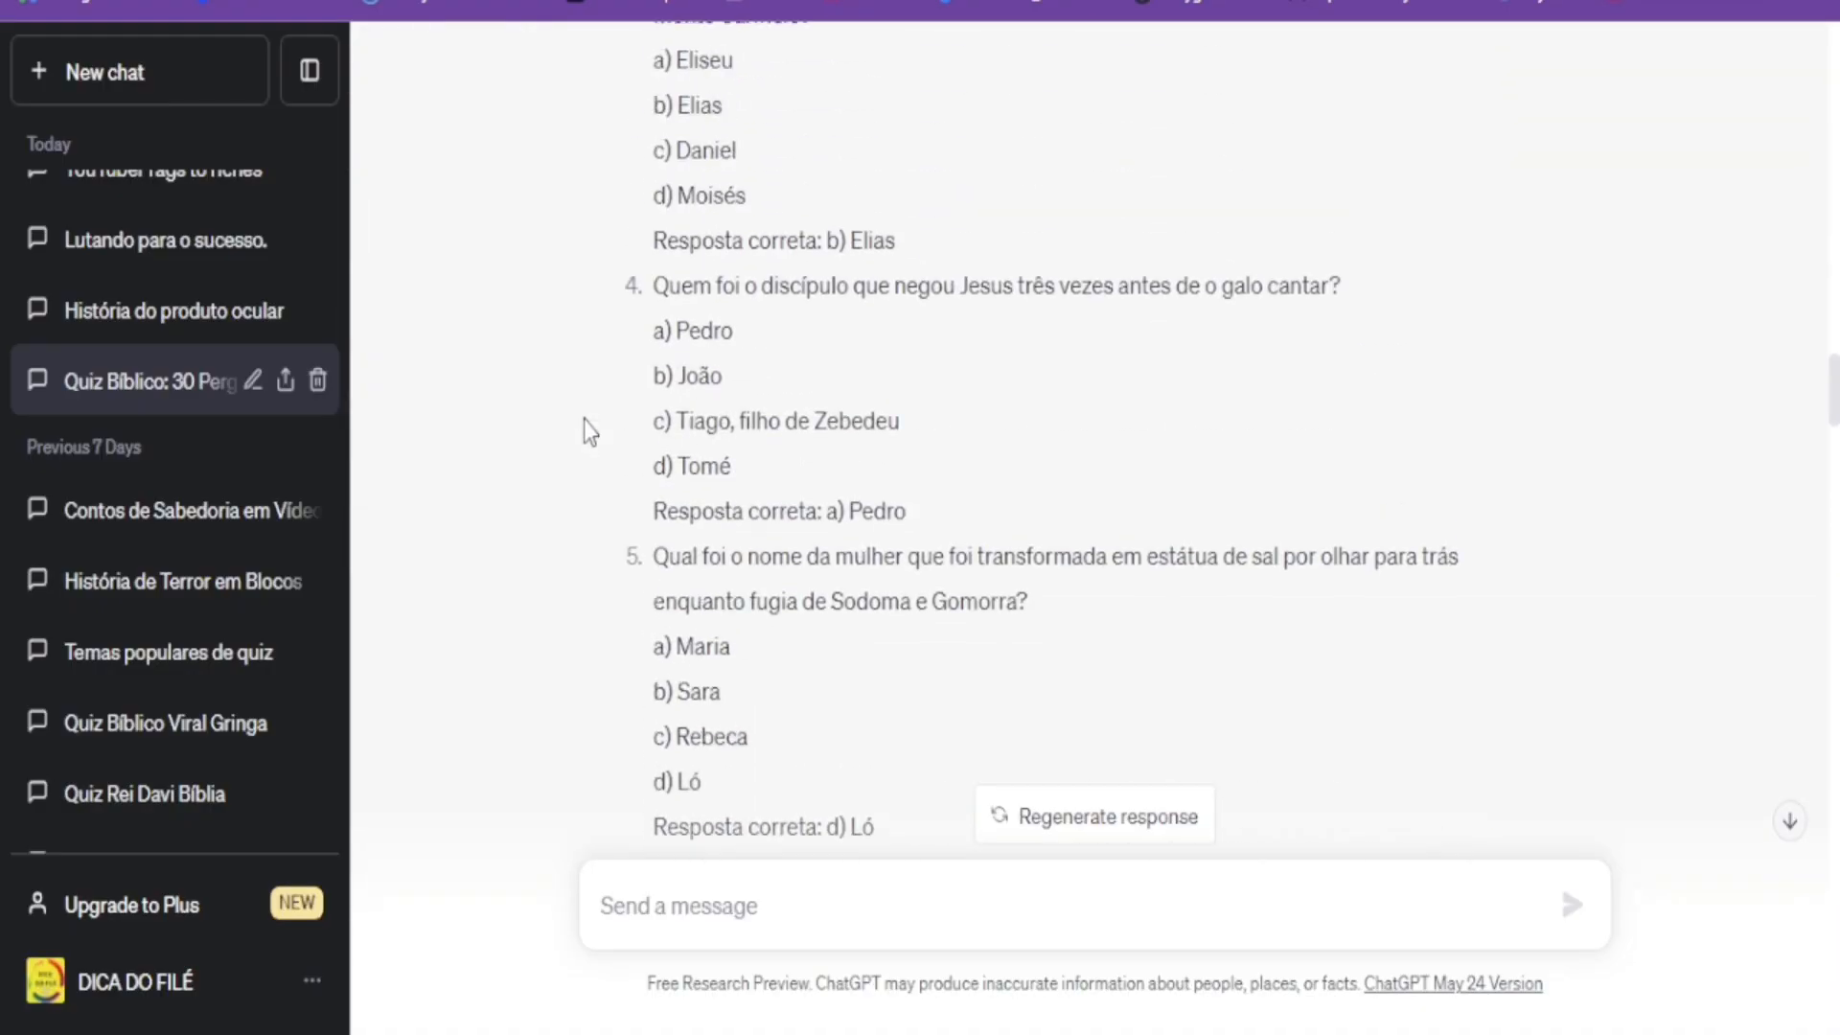
scroll(587, 430, up, 2)
scroll(587, 430, down, 8)
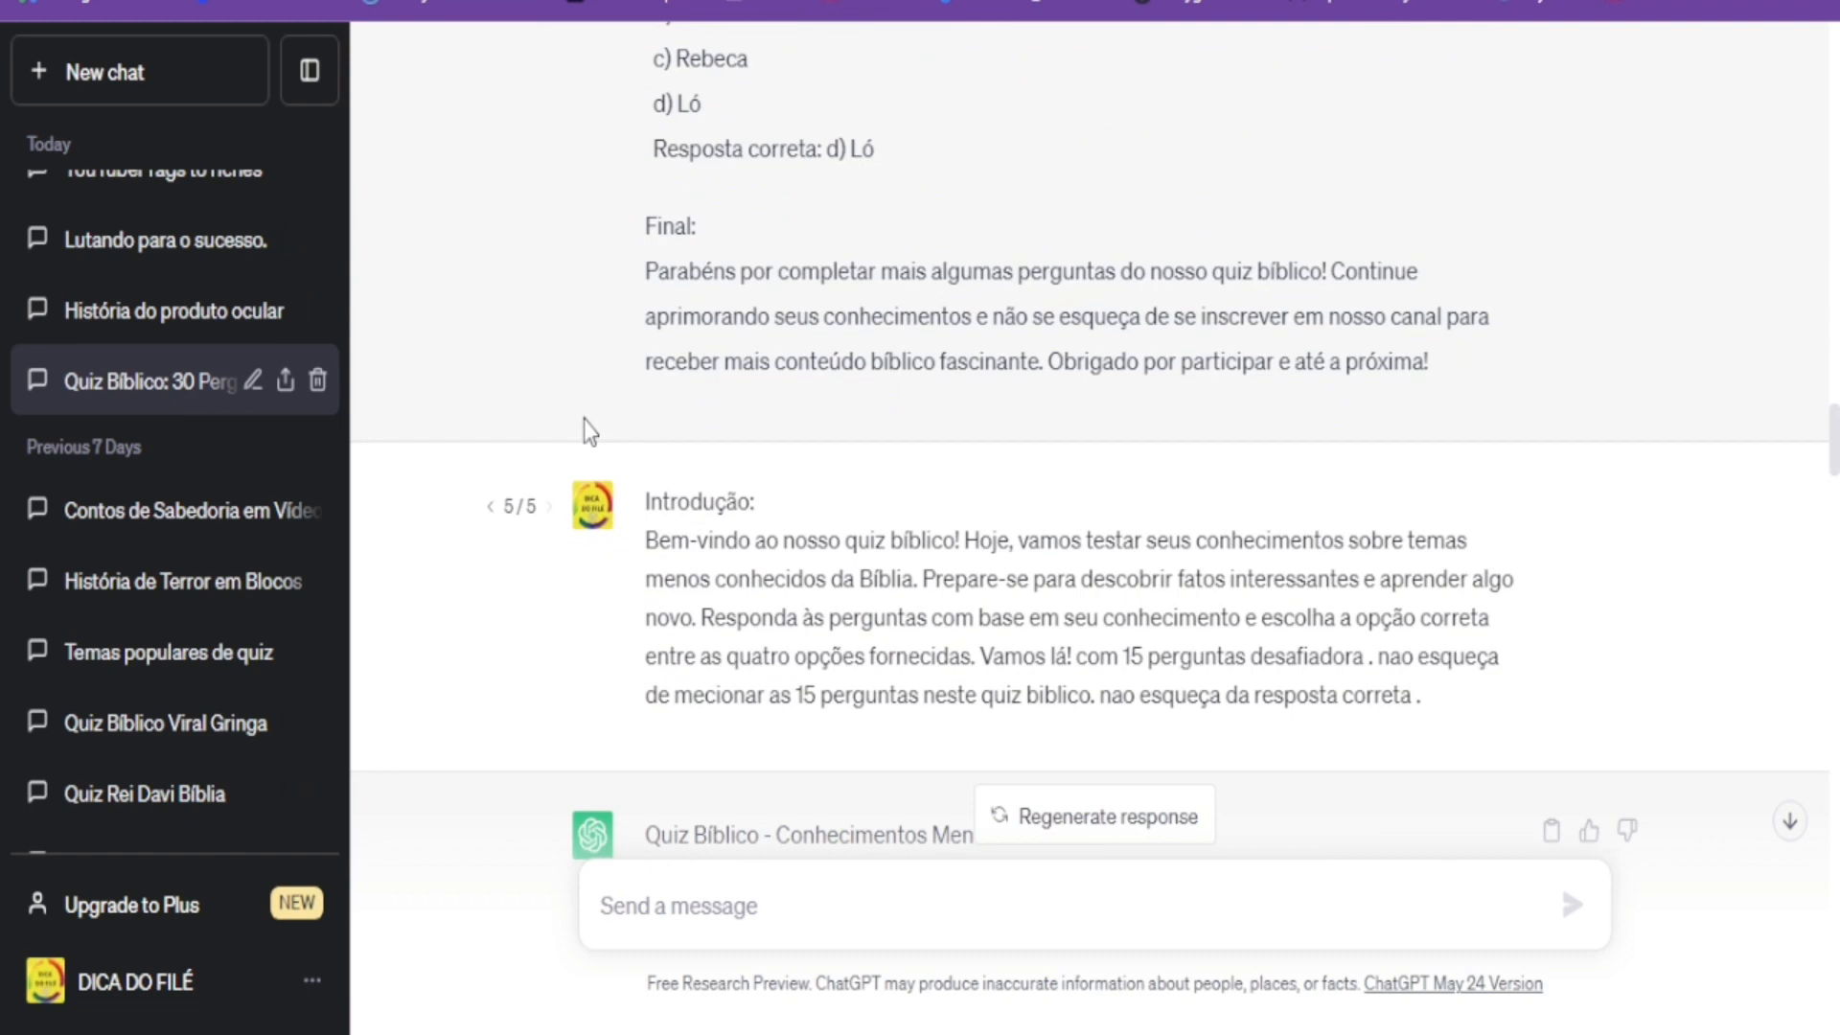
scroll(588, 412, down, 5)
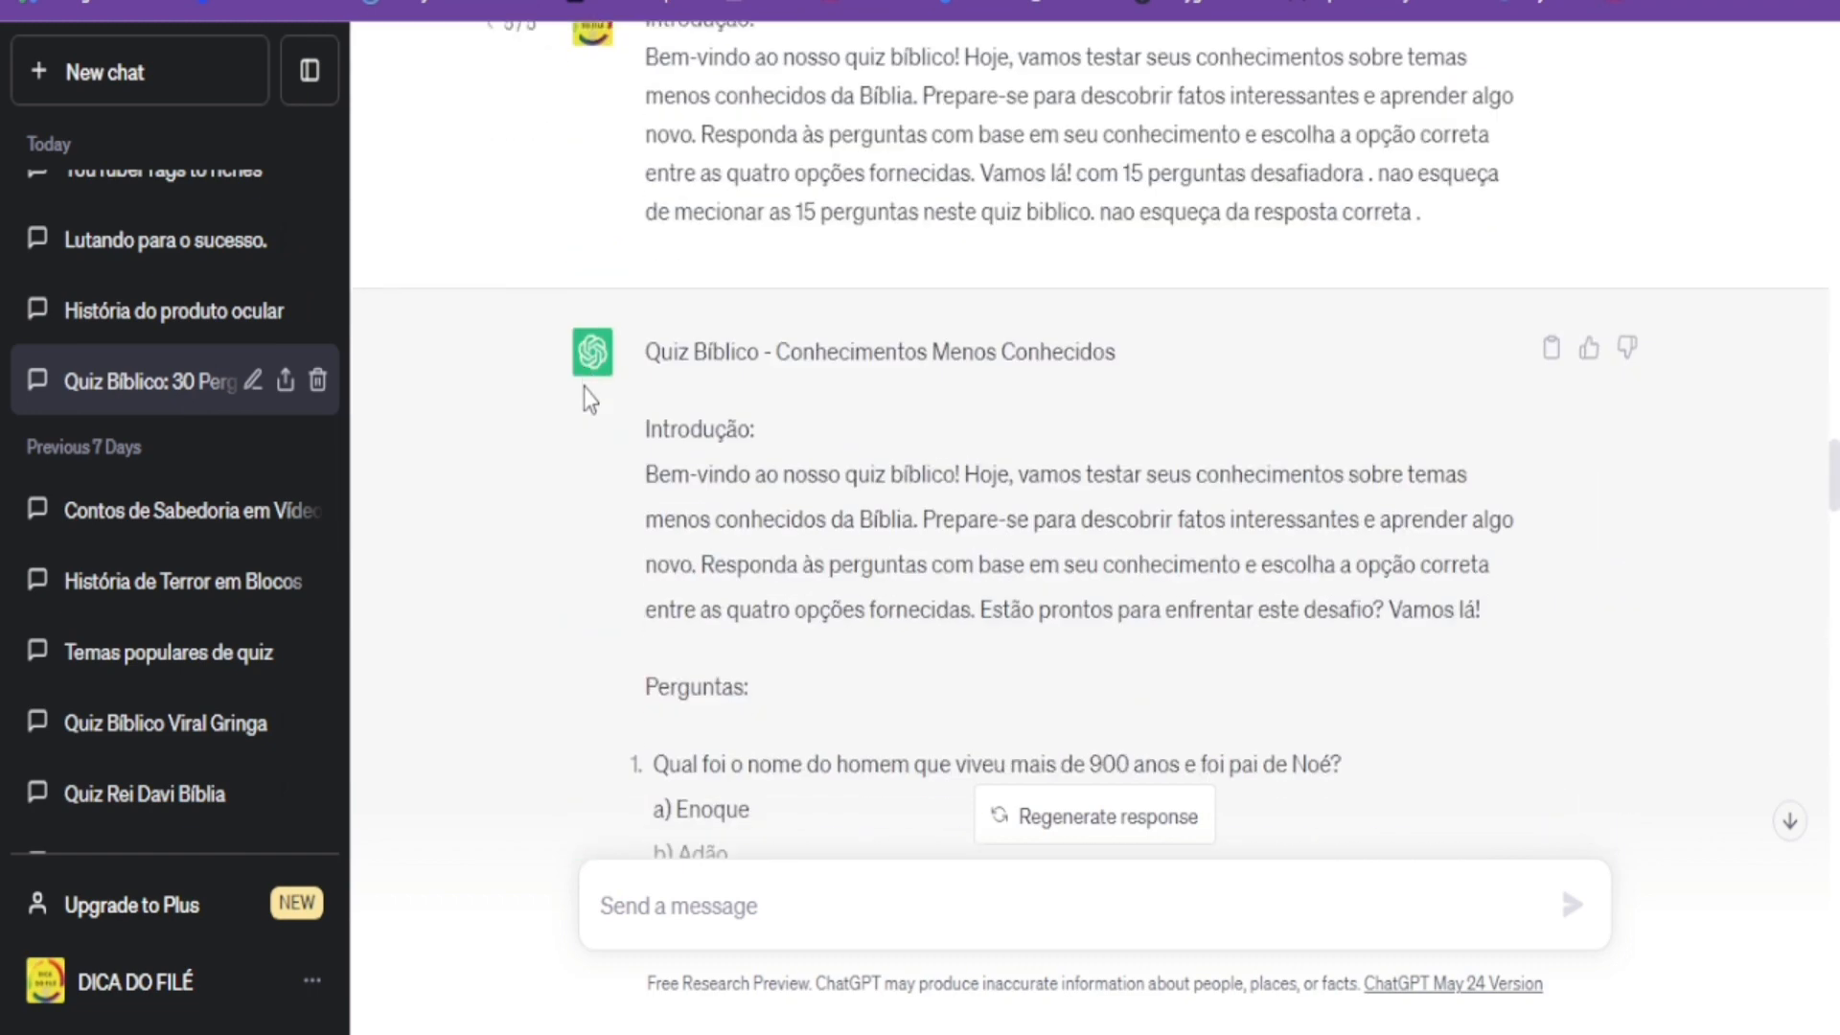
scroll(588, 398, down, 20)
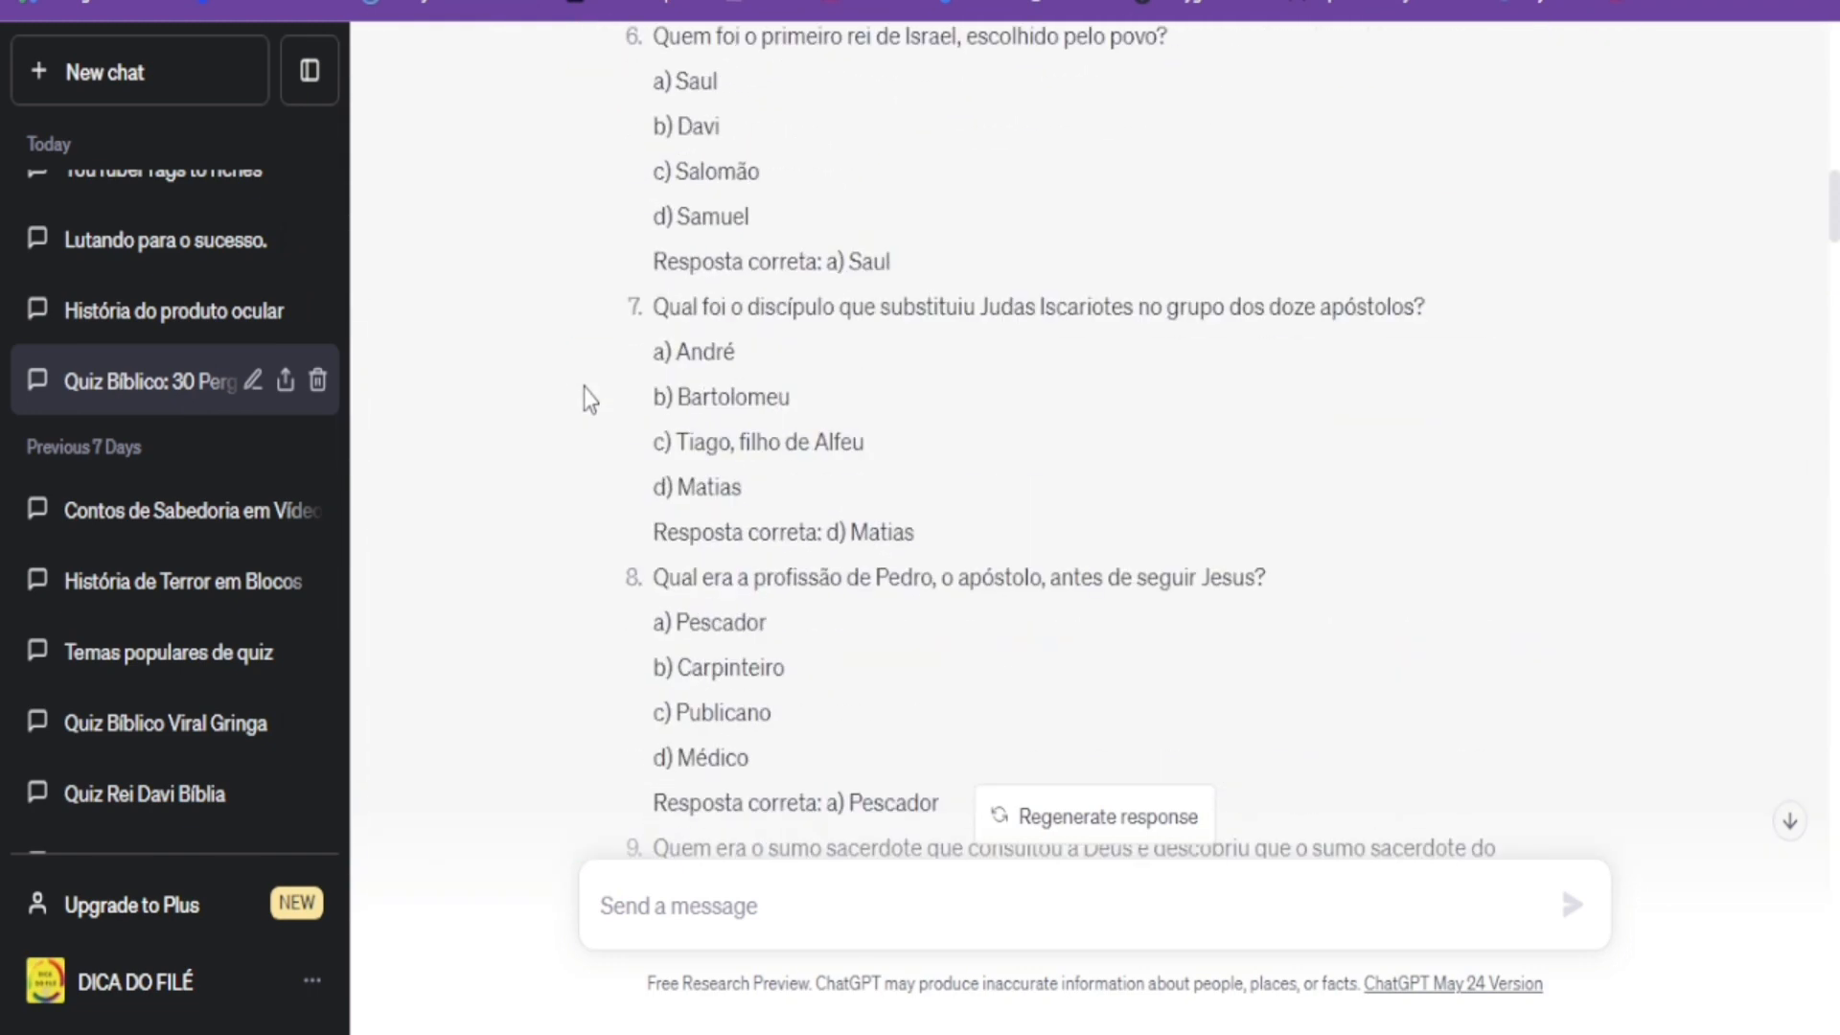
scroll(588, 397, up, 20)
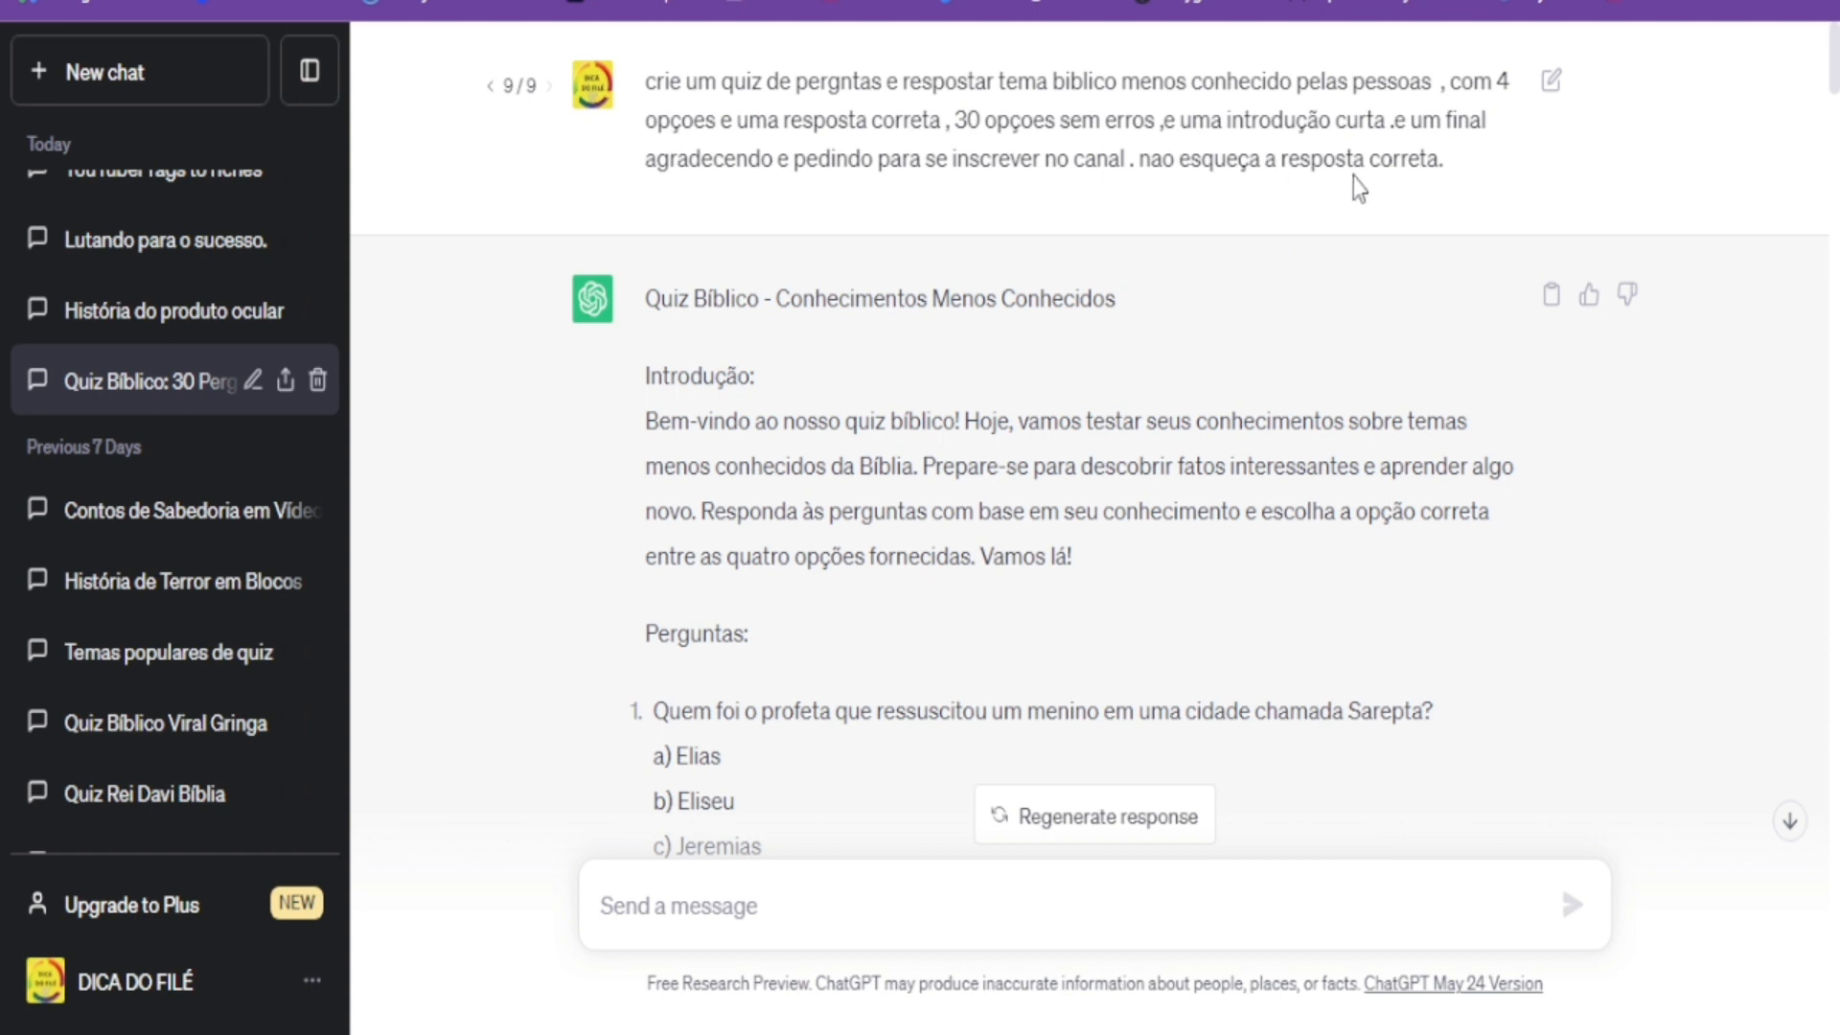
scroll(969, 518, down, 5)
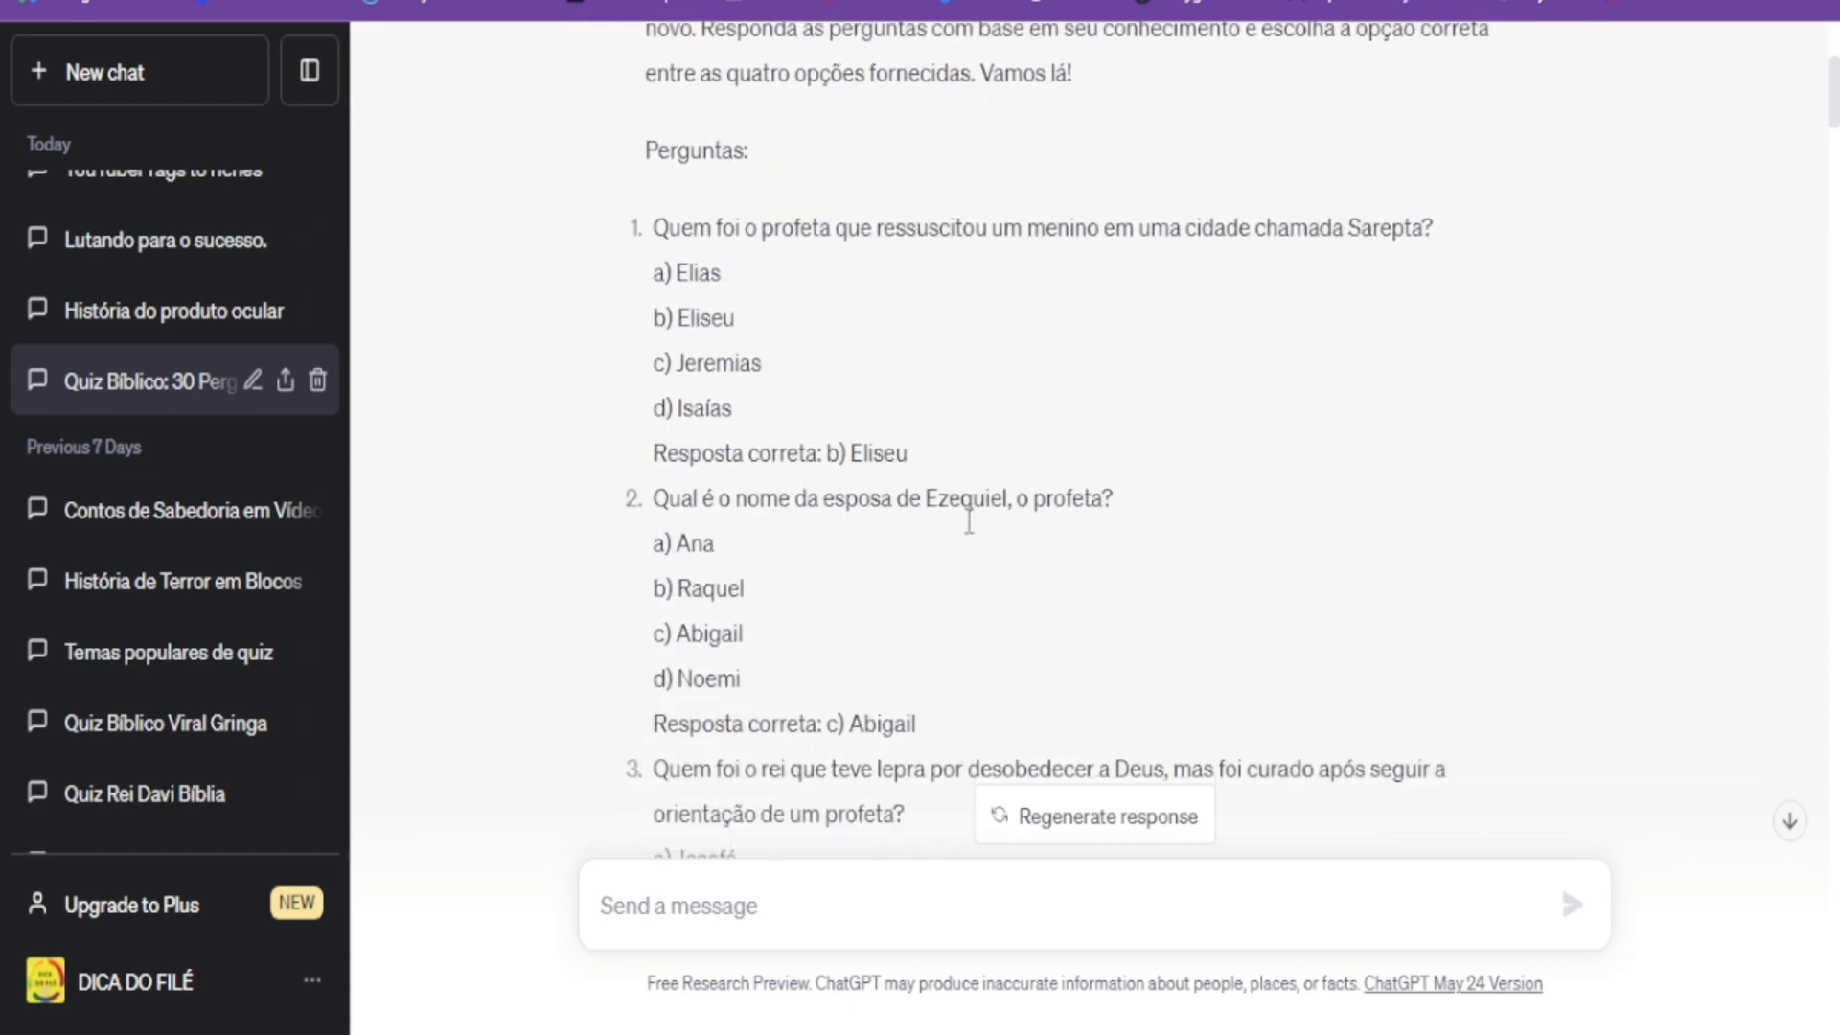
scroll(903, 523, down, 15)
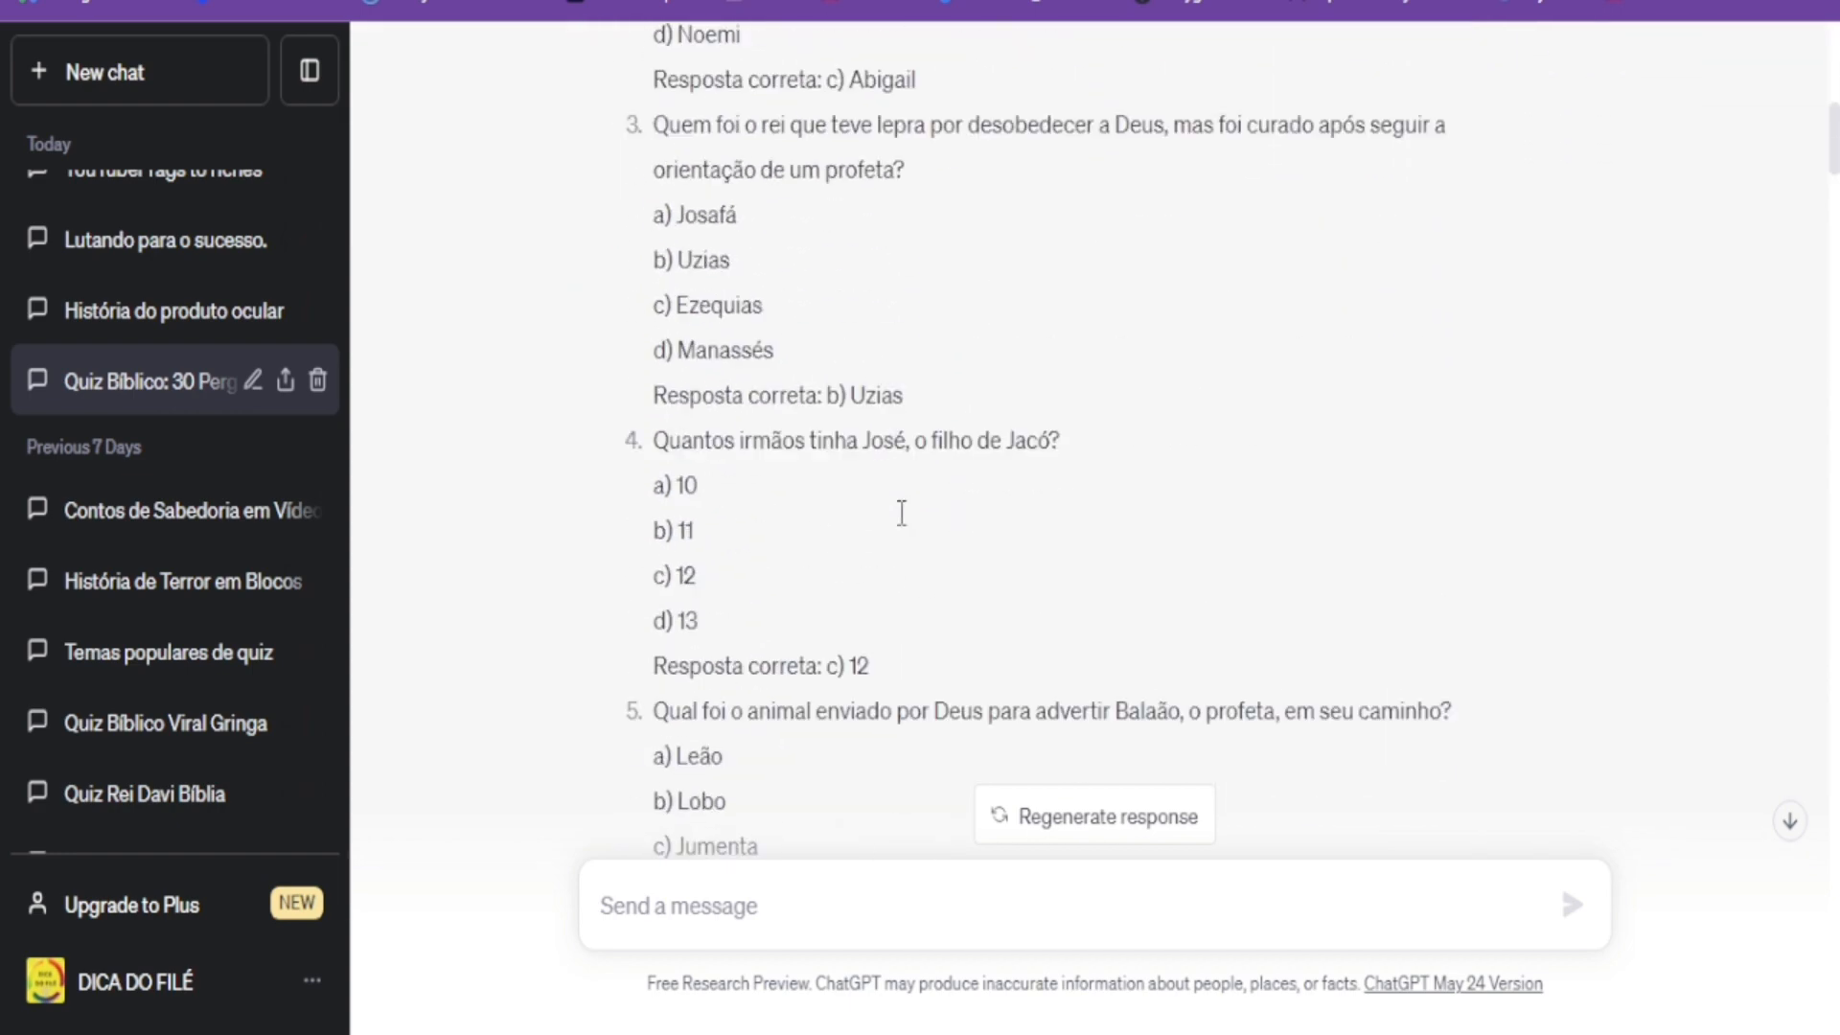
scroll(902, 513, down, 10)
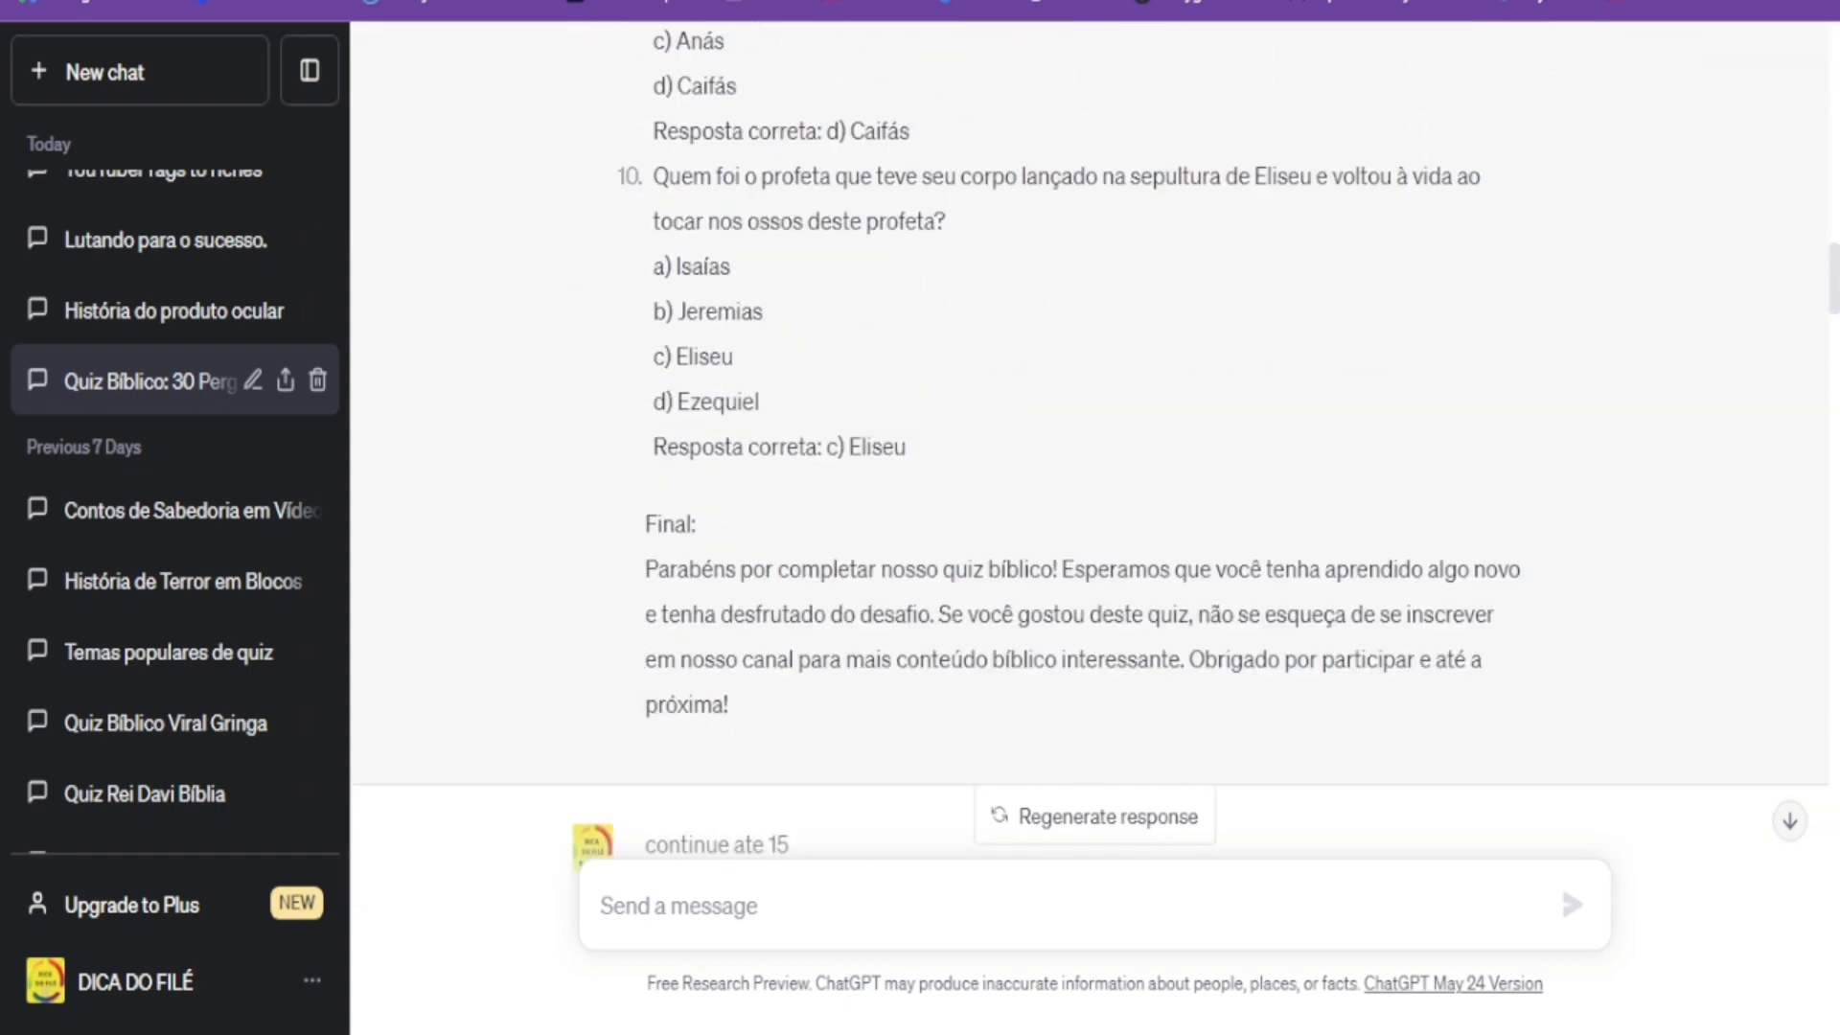
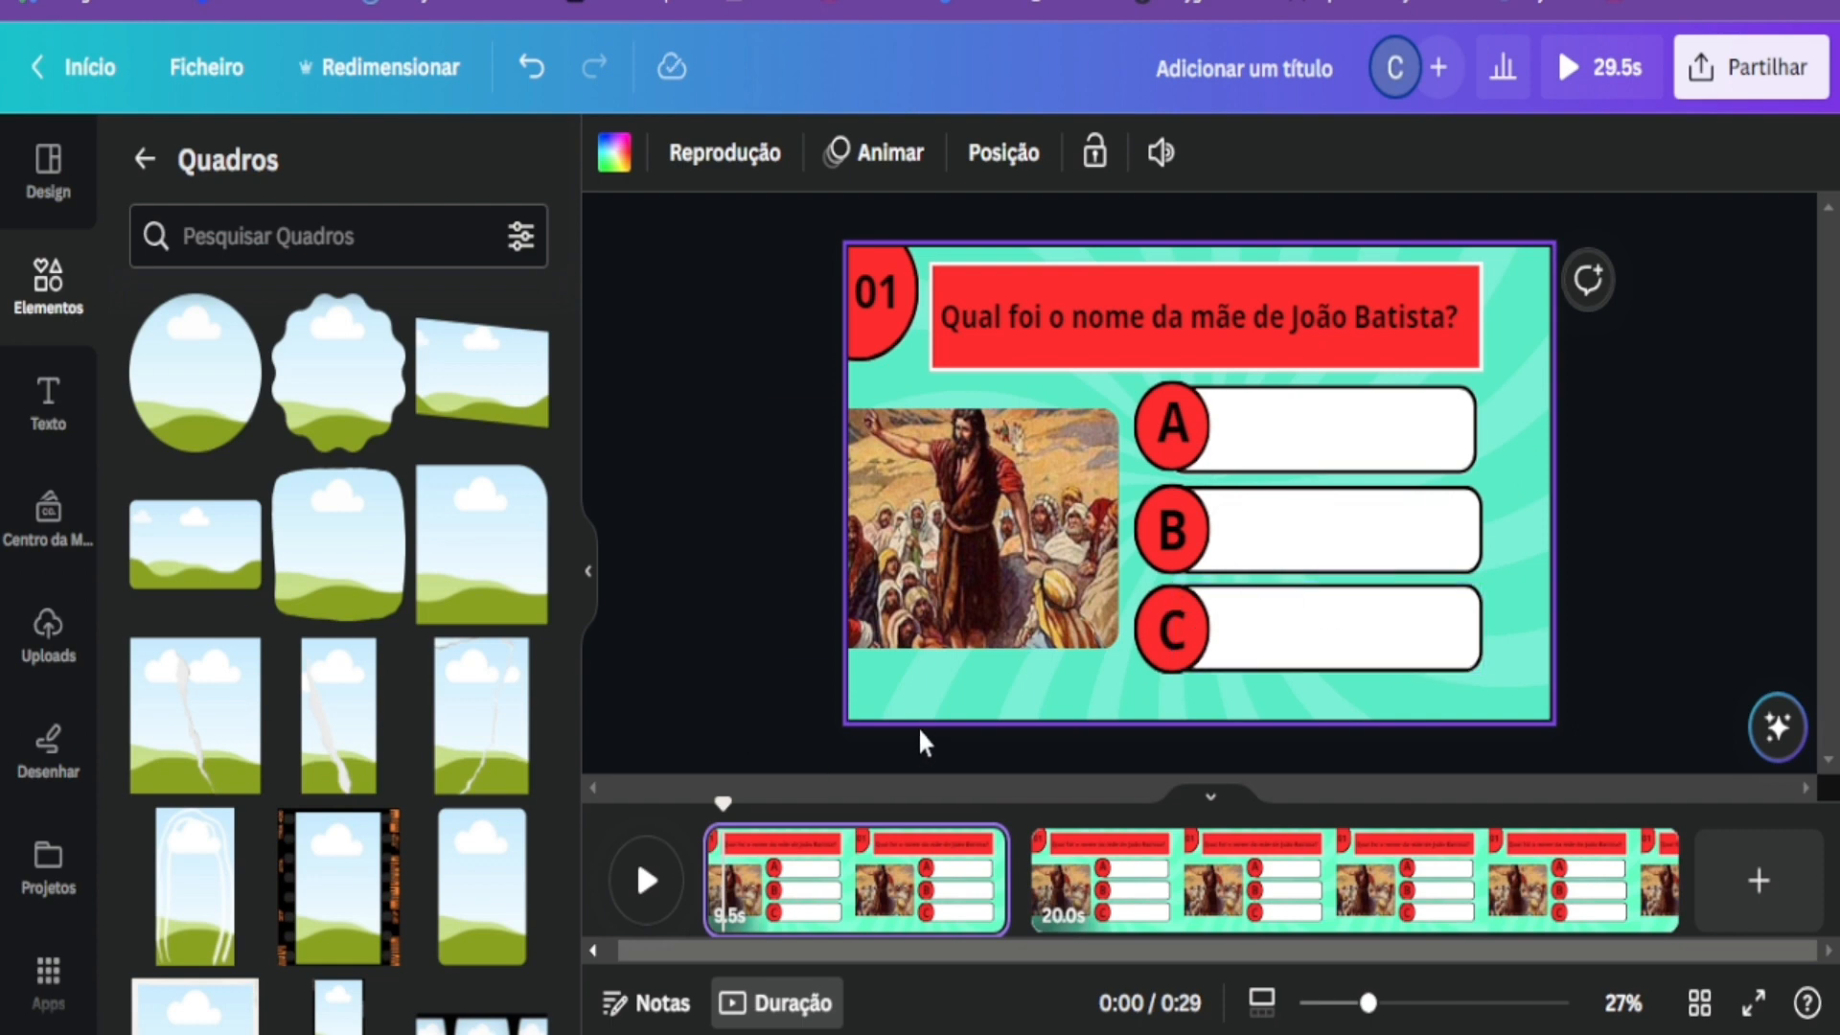
Paste the copied red square onto the quiz page and place it at the page's lower edge, below the picture.
click(969, 707)
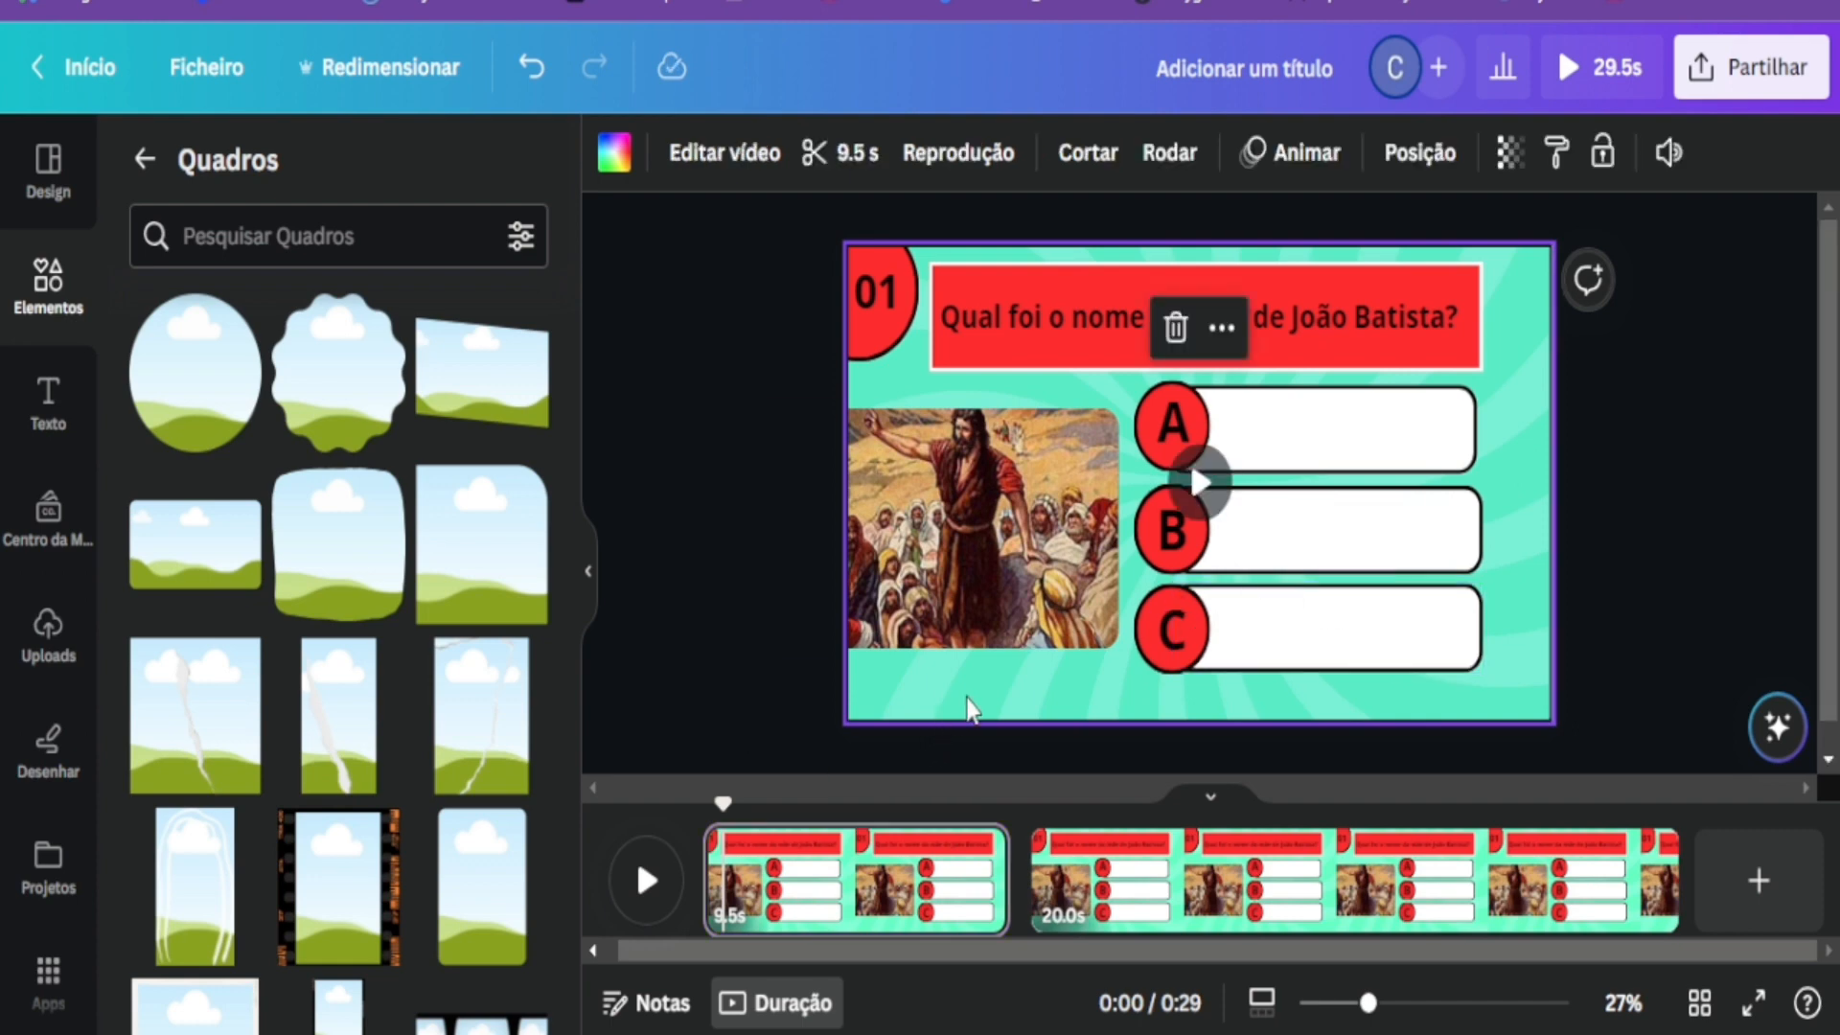
key(ctrl+v)
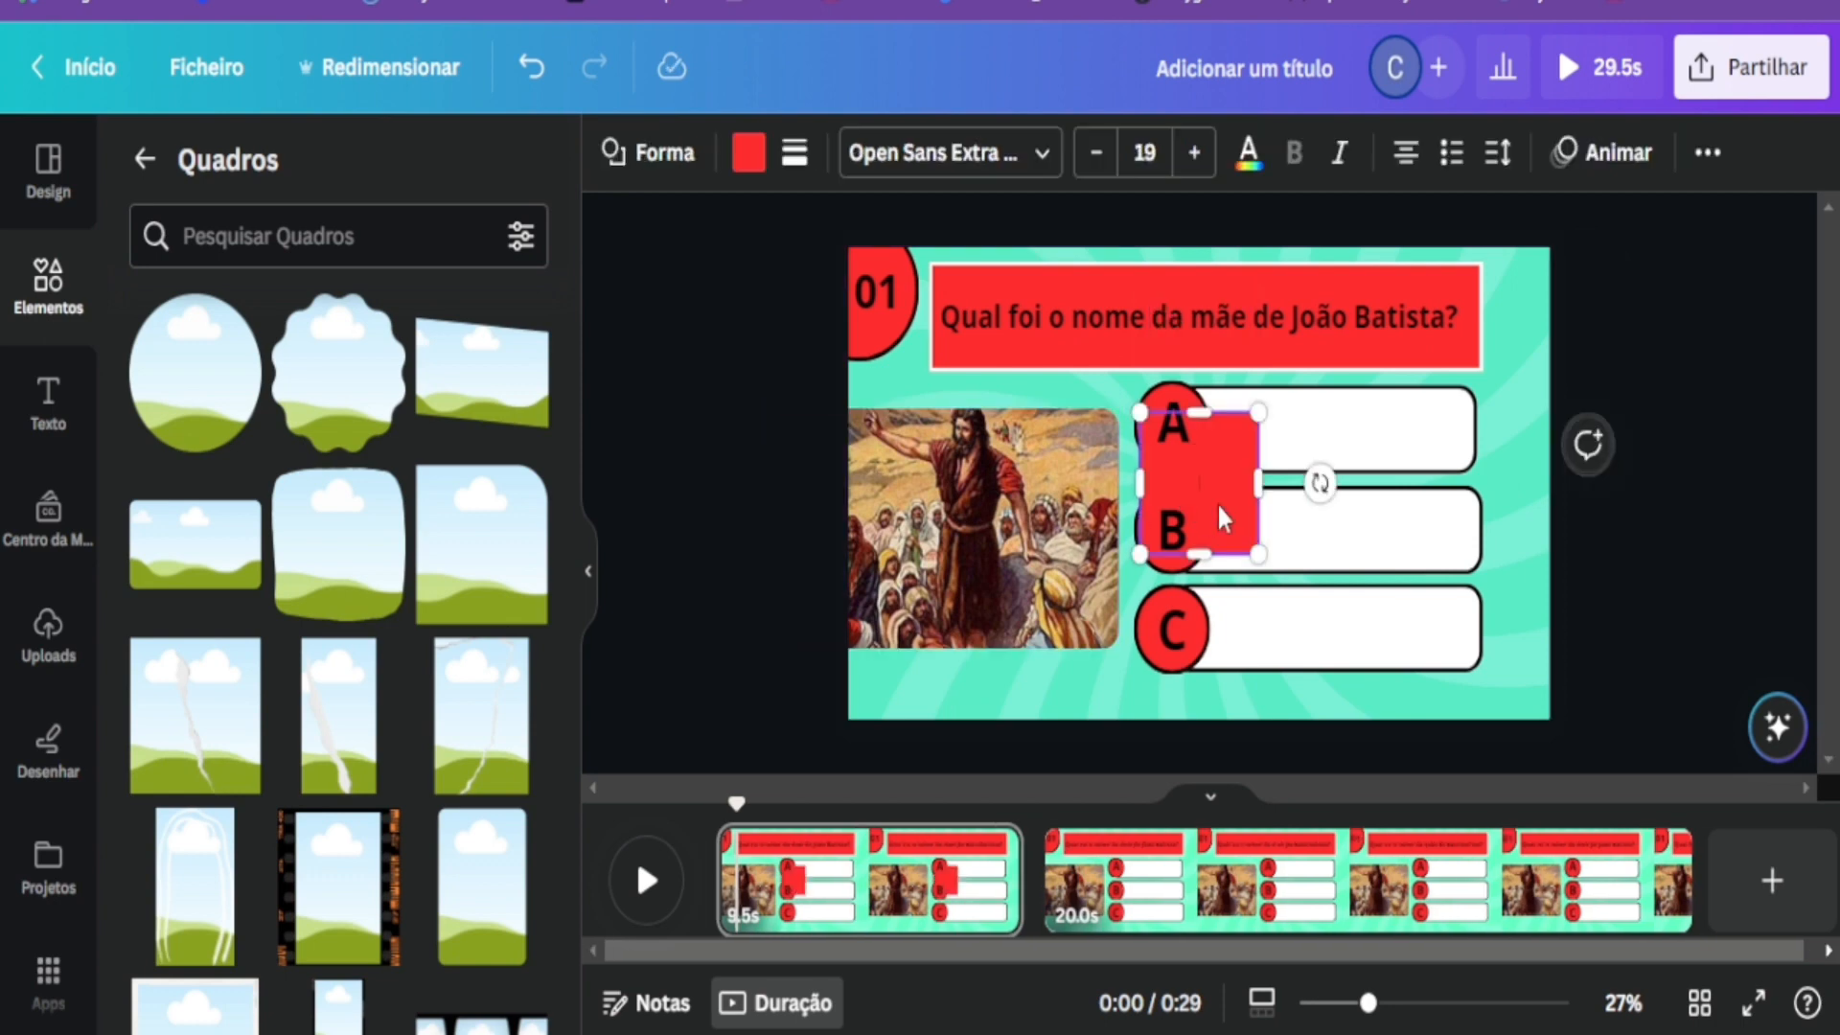
click(742, 554)
drag(1221, 508, 1092, 684)
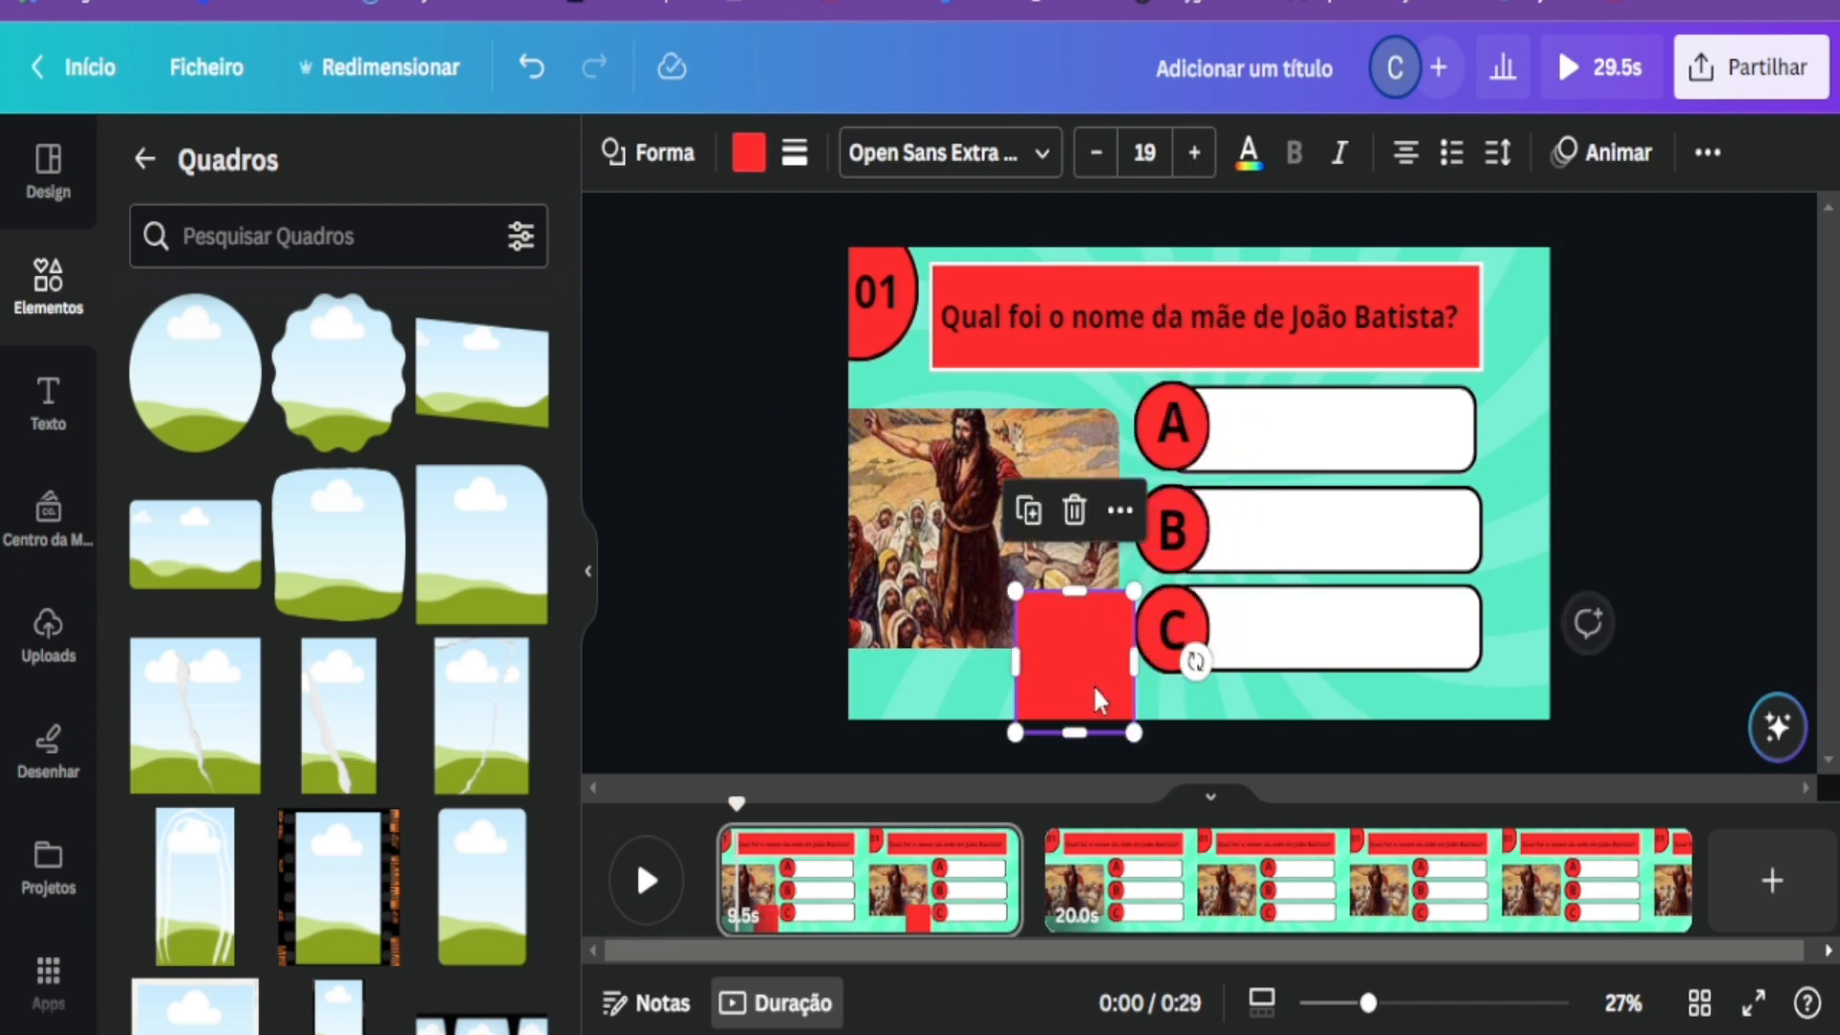
Change the pasted square's fill to the dark violet-blue from the default solid colours.
click(747, 155)
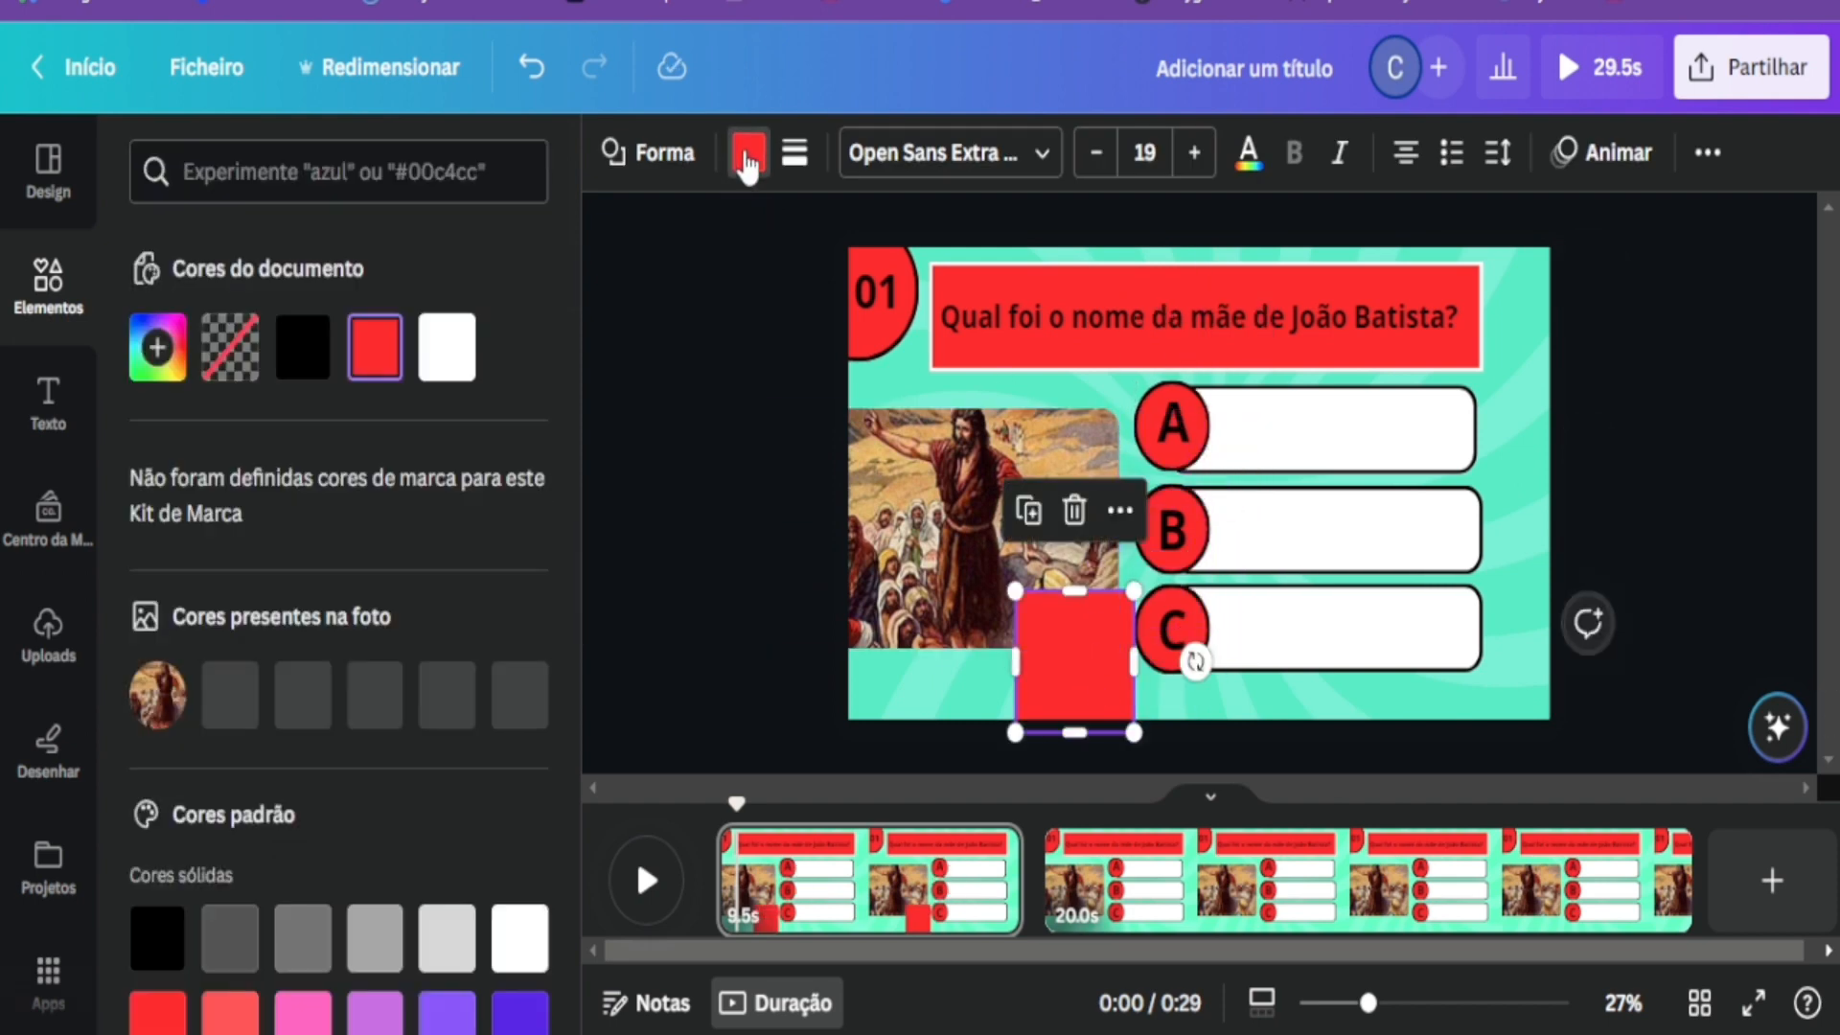
scroll(441, 748, down, 2)
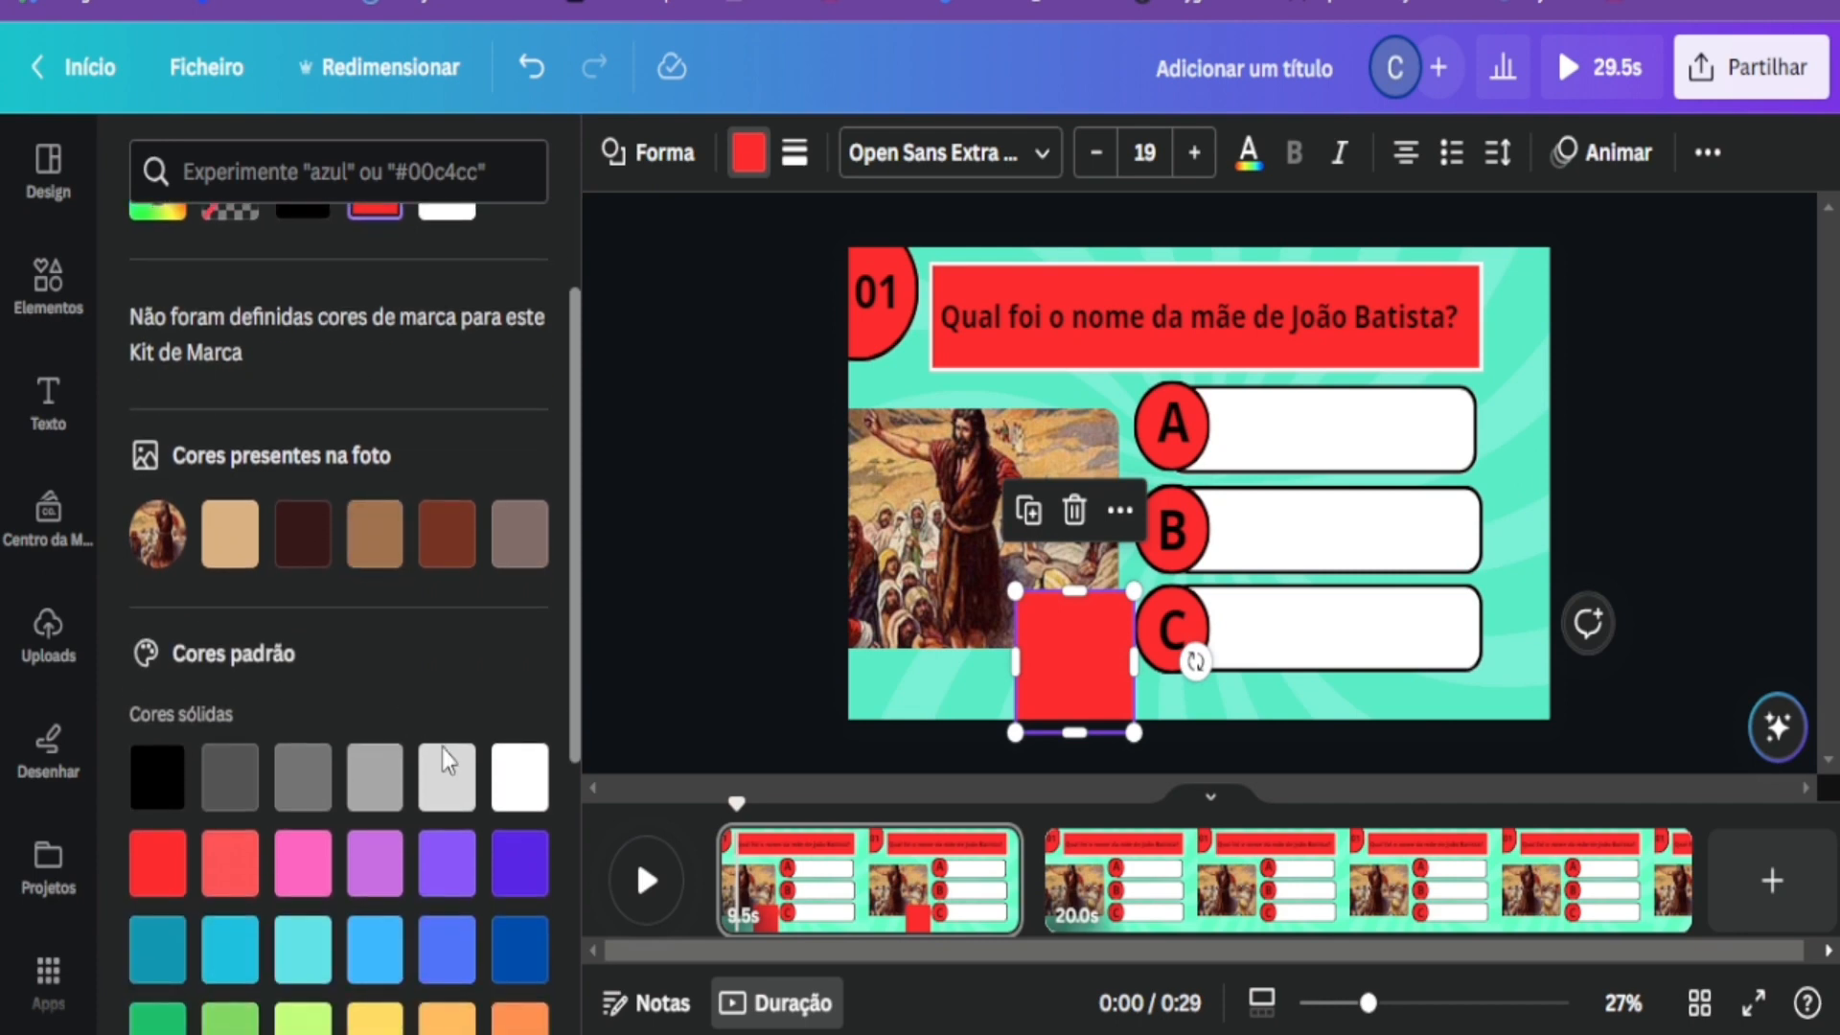
click(519, 863)
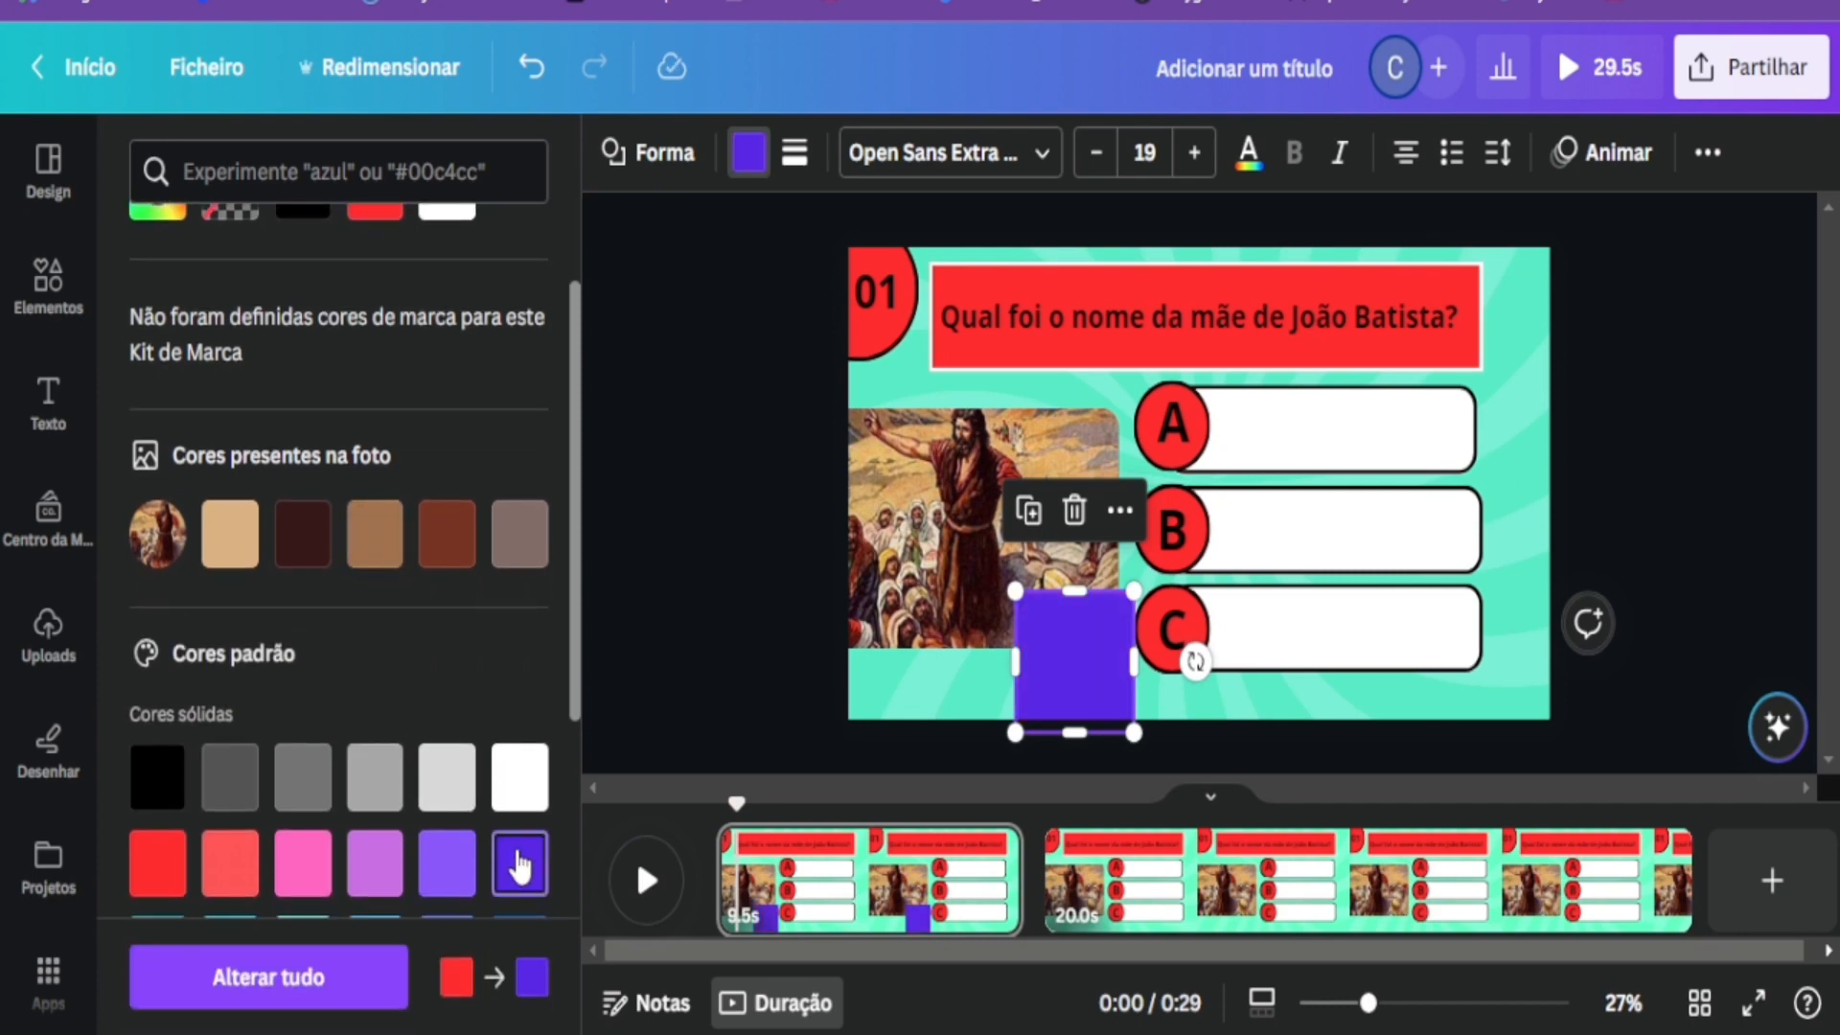
click(669, 675)
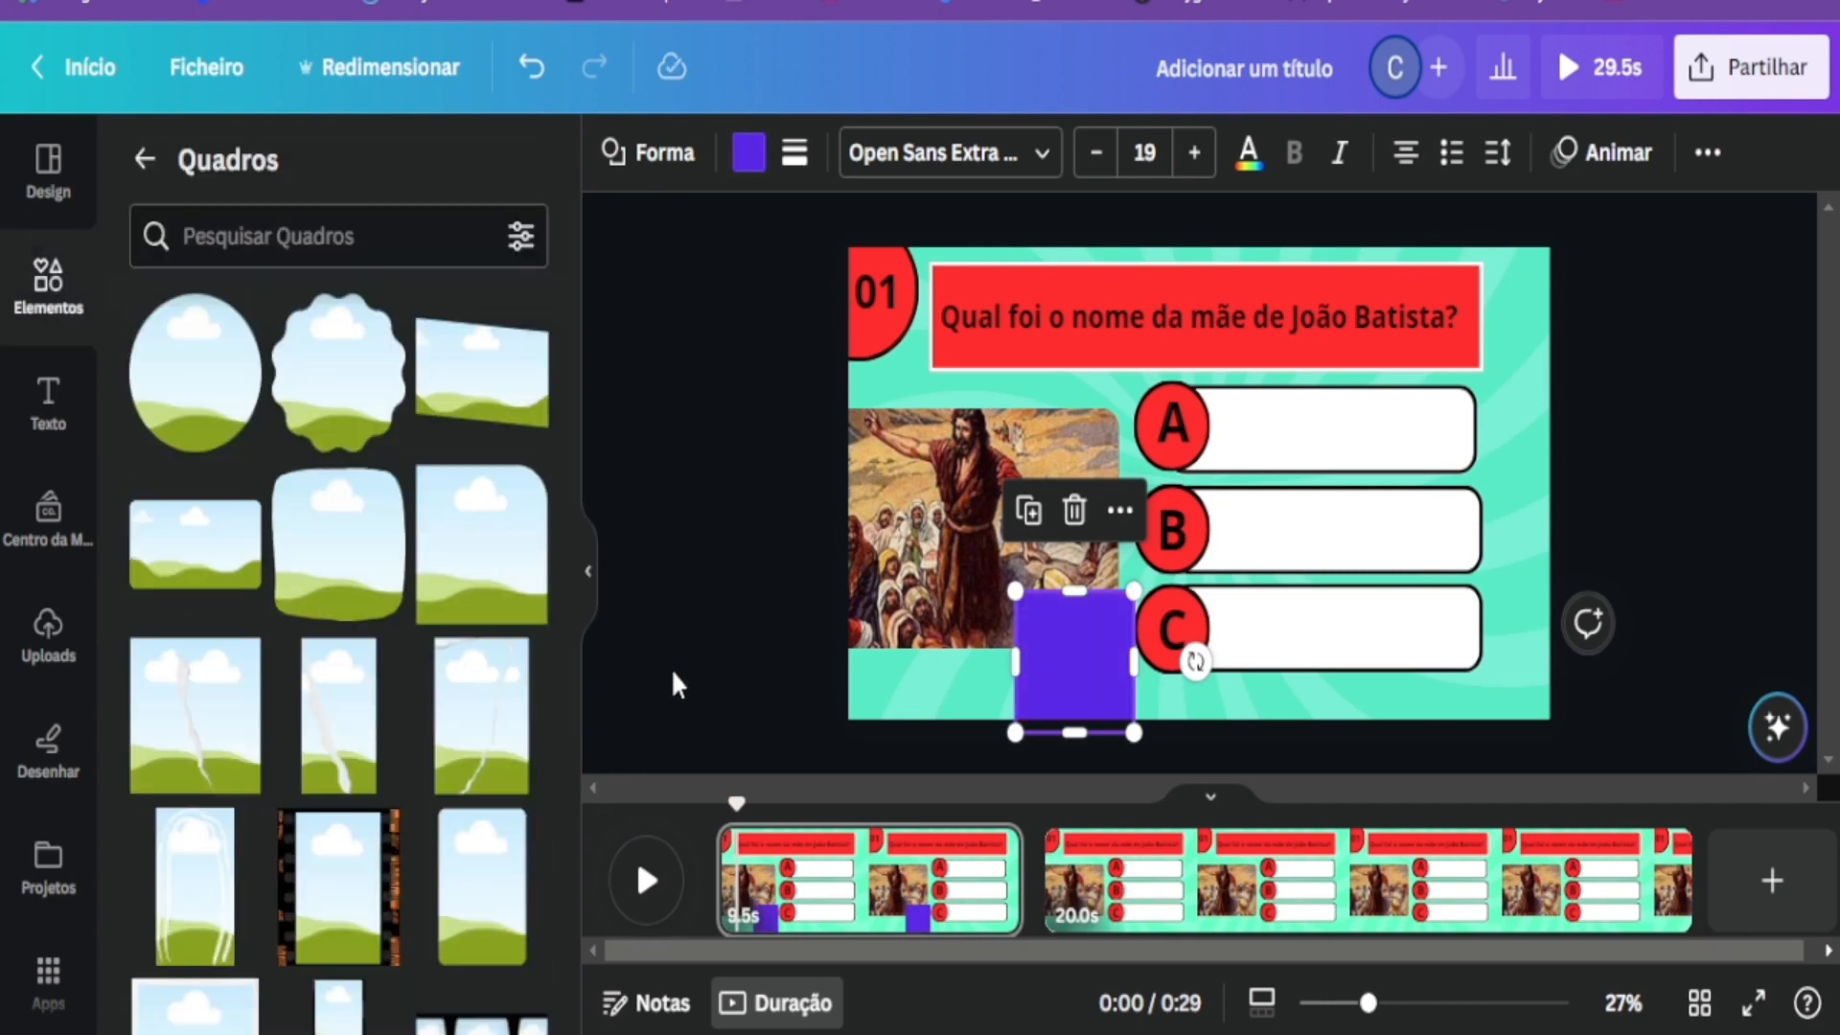
Reshape the violet square into a thin bar spanning the full page width, just below the picture and answer box C.
drag(1074, 601, 1073, 662)
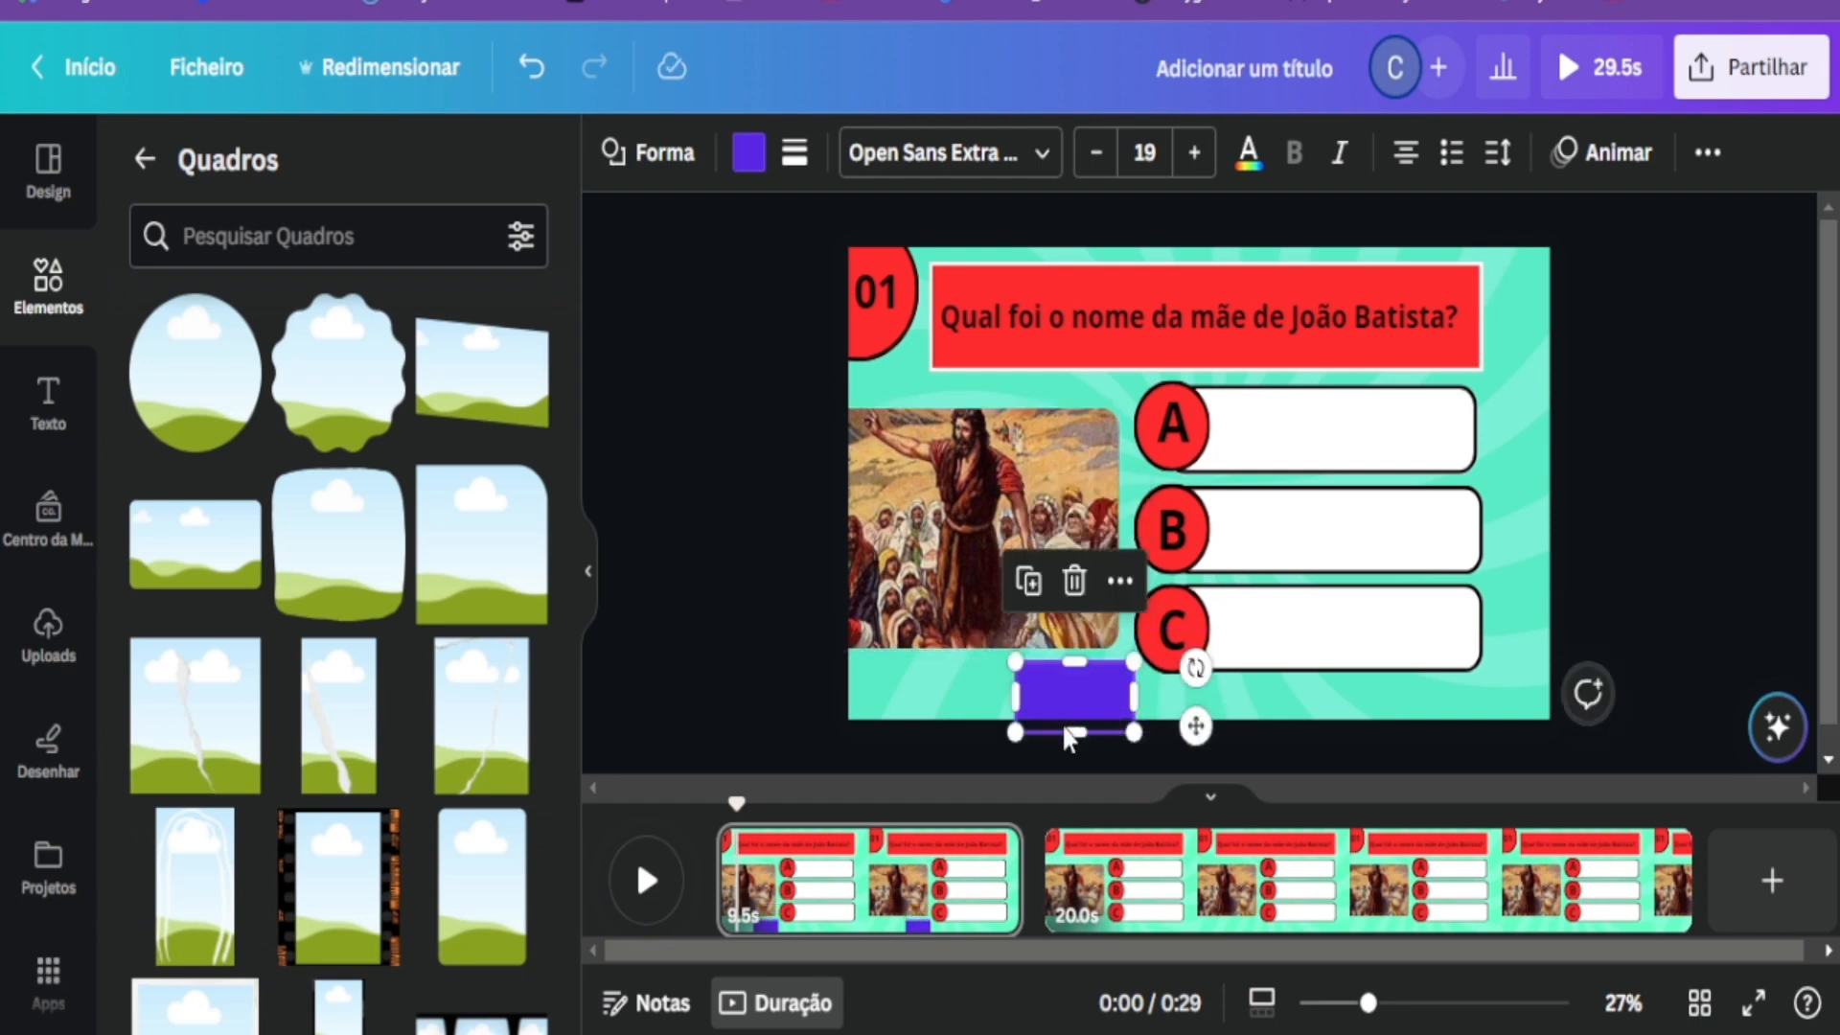
drag(1074, 733, 1070, 713)
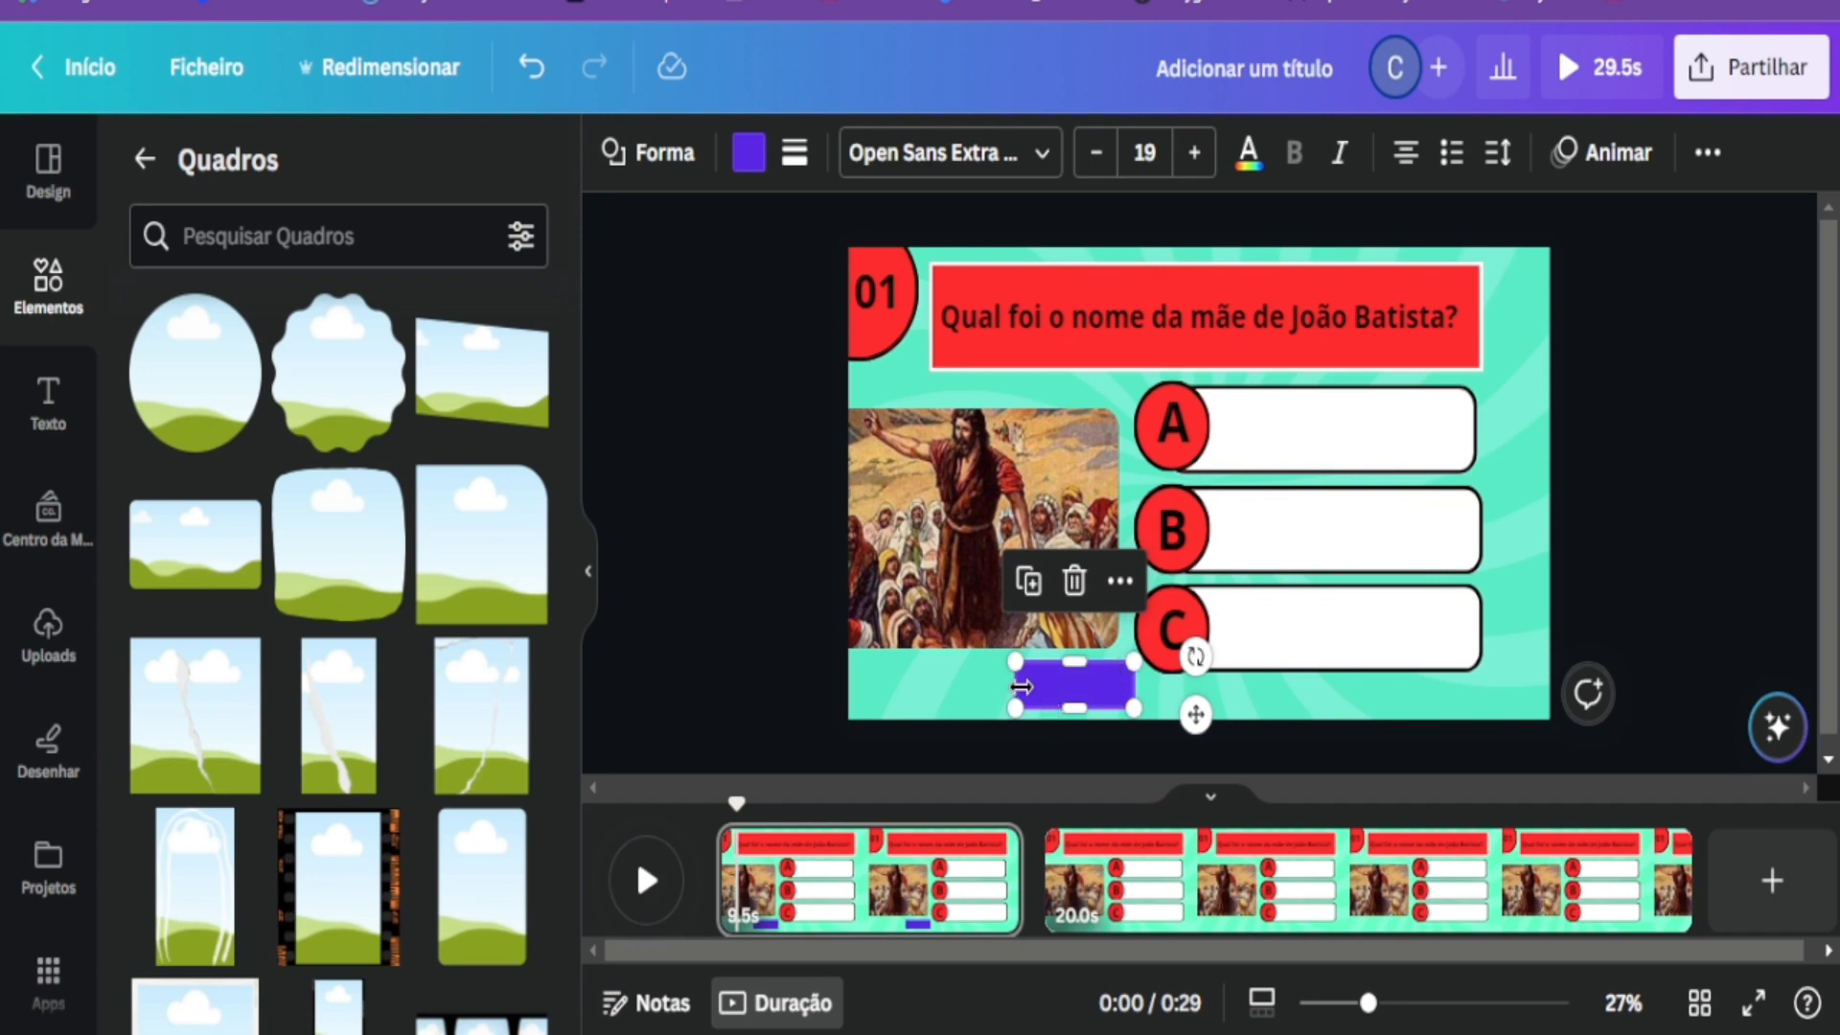
drag(1018, 684, 848, 695)
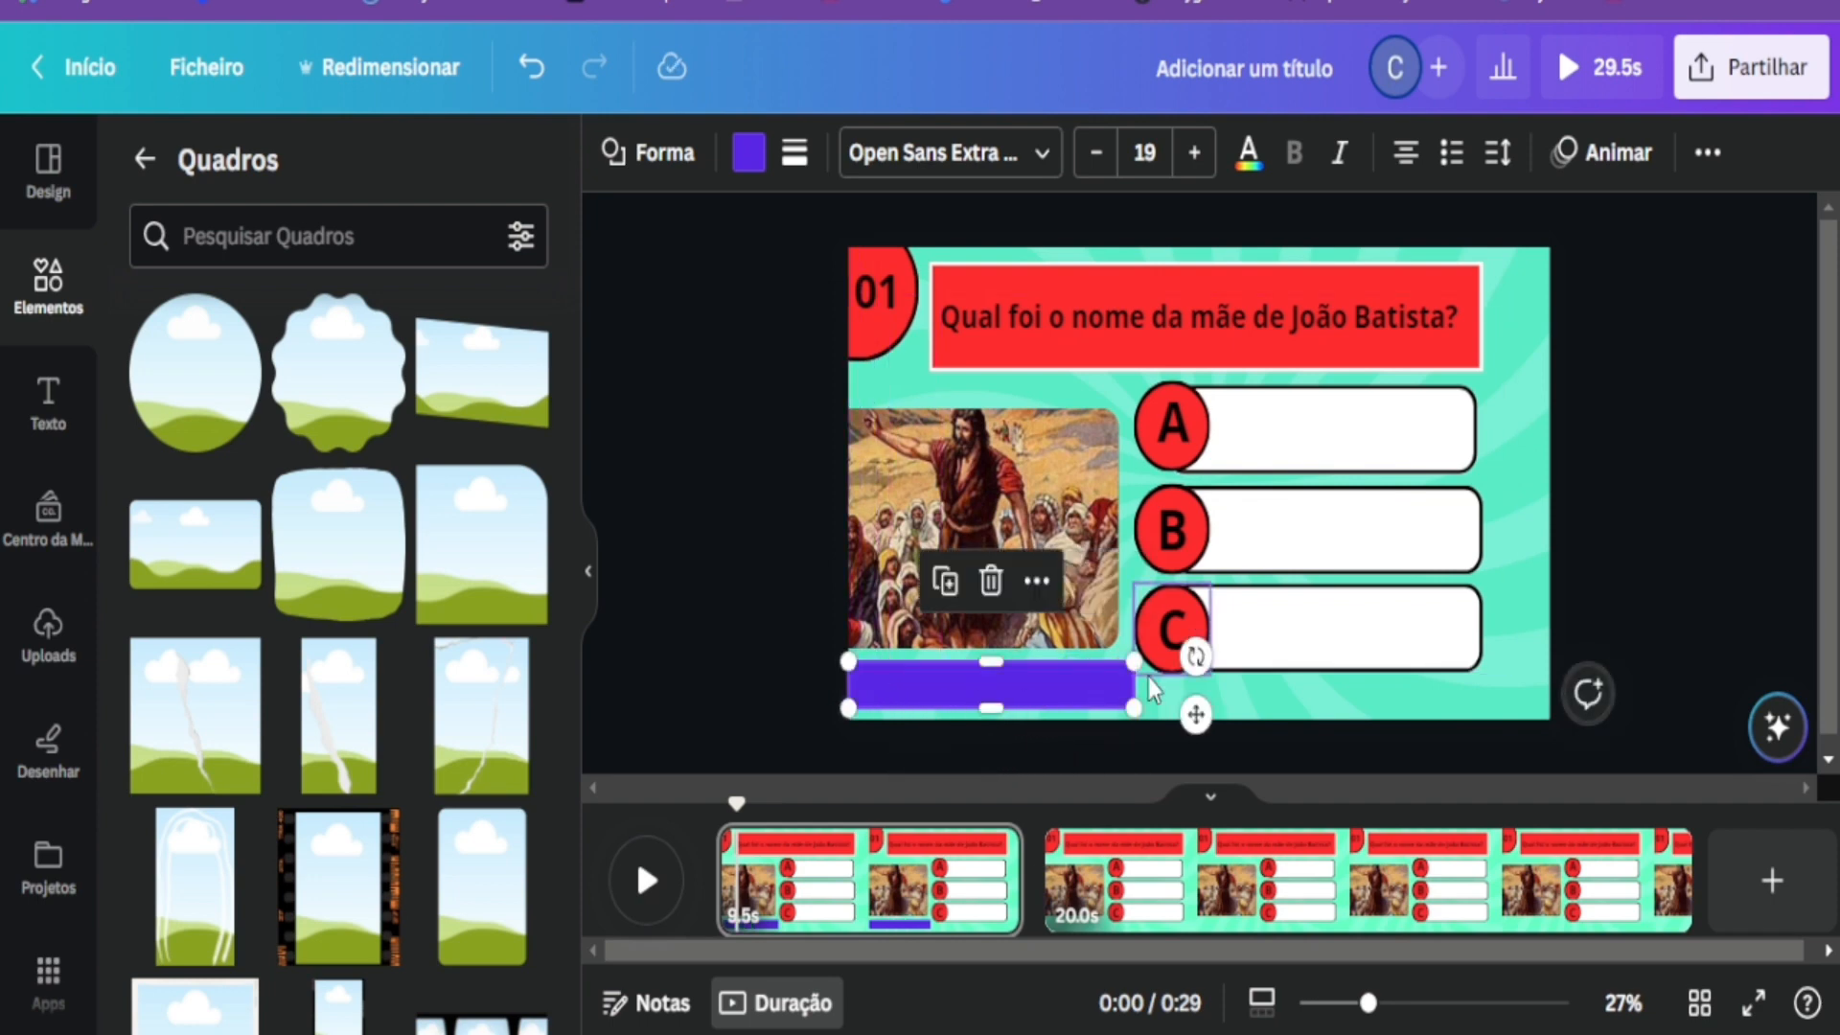
drag(1135, 684, 1551, 684)
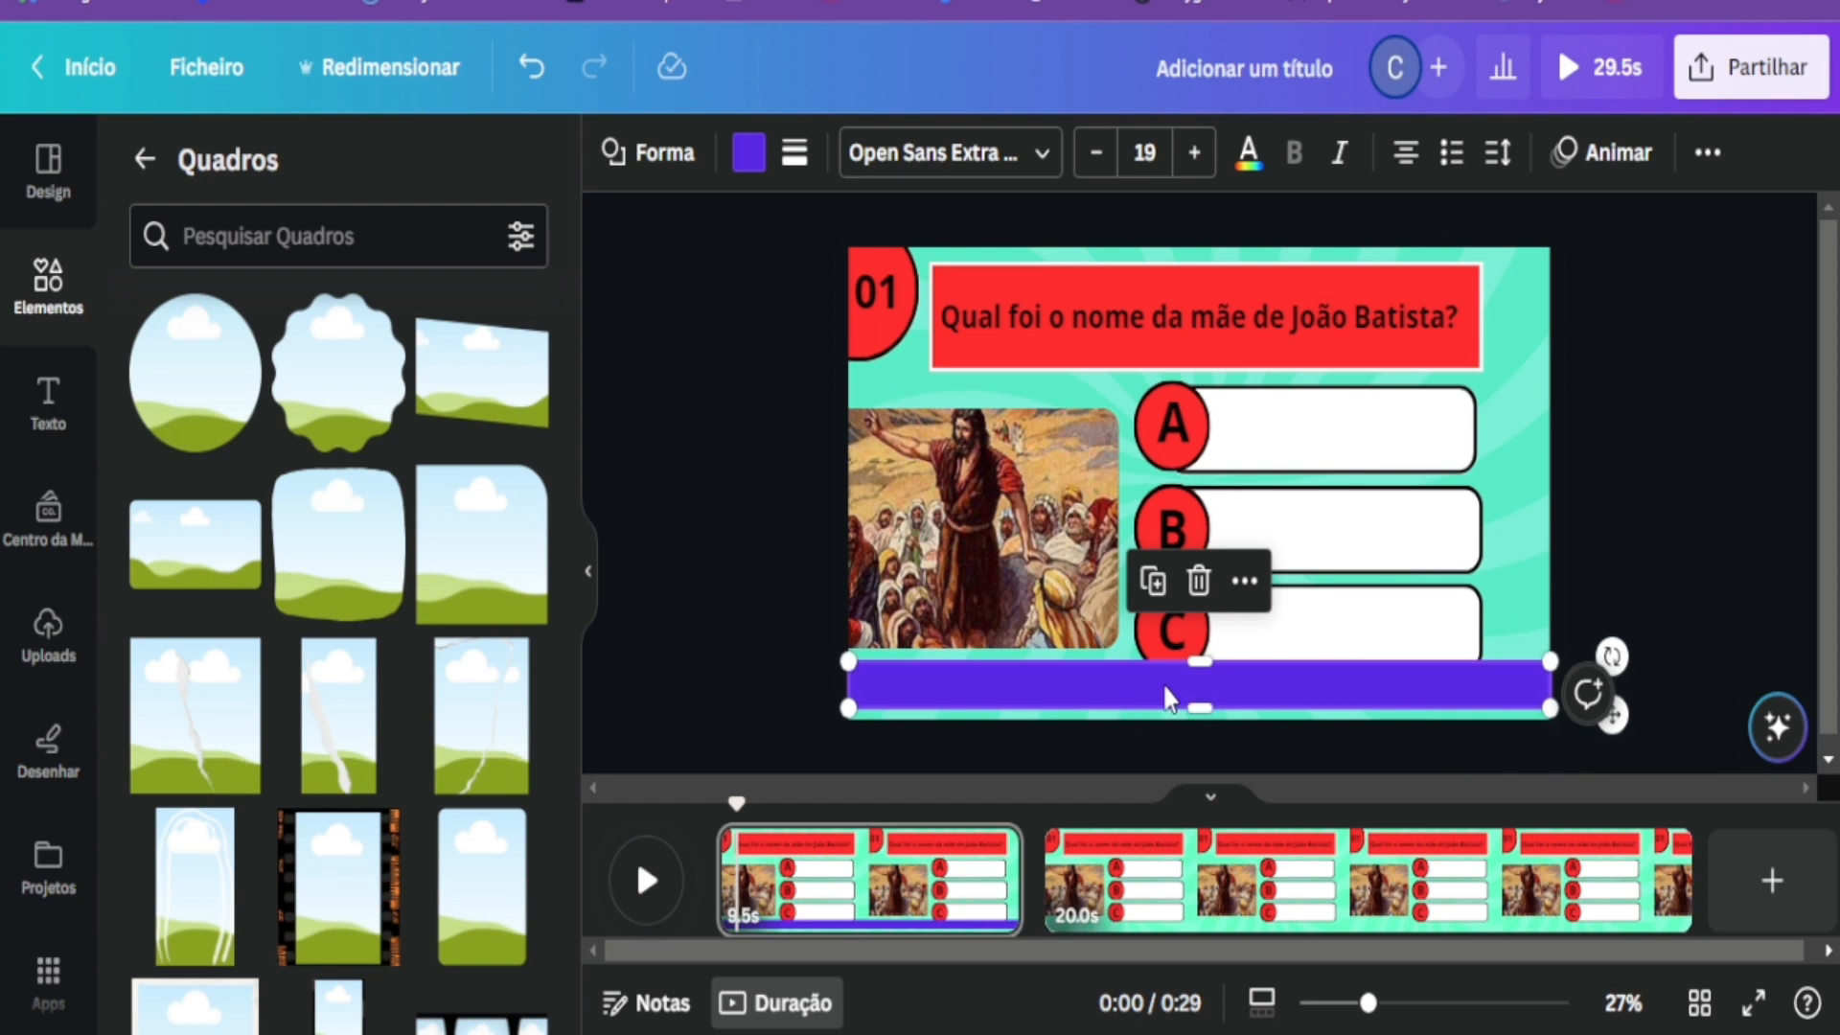
drag(1165, 692, 1210, 704)
click(767, 633)
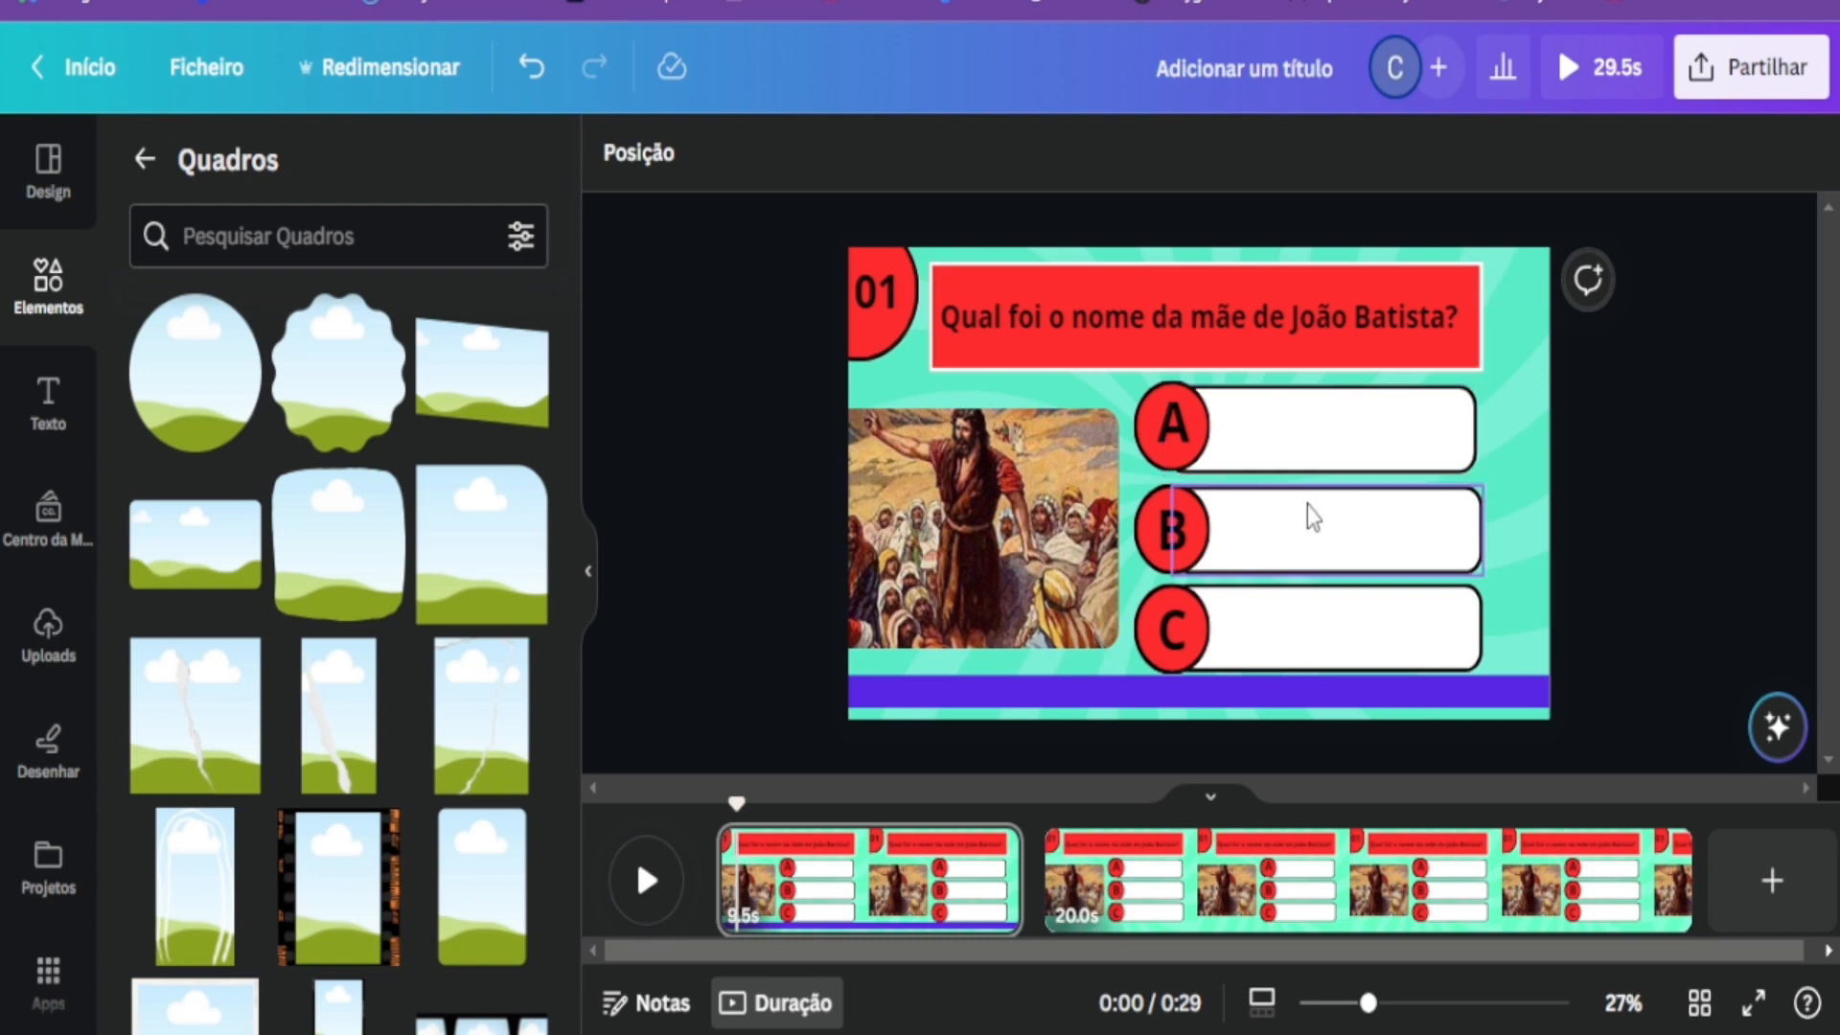
Reduce the height of the white answer box C slightly so it clears the violet bar.
click(1319, 676)
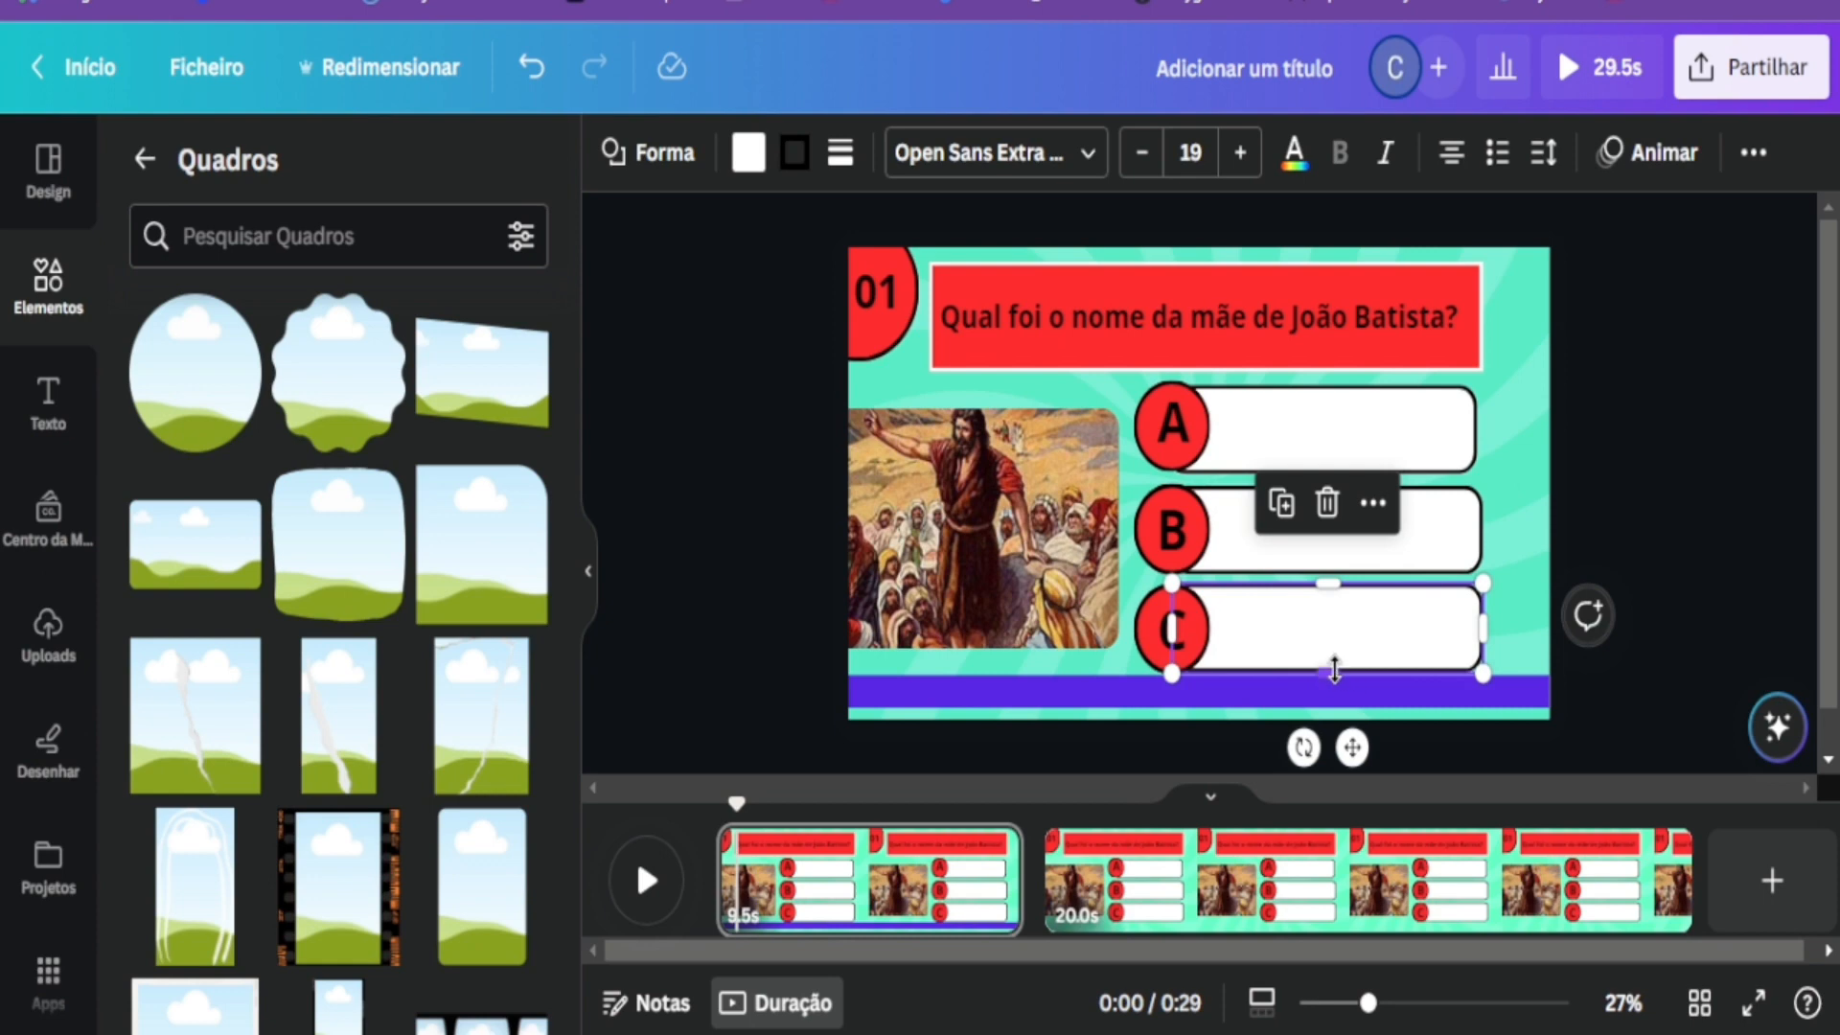
drag(1336, 669, 1335, 663)
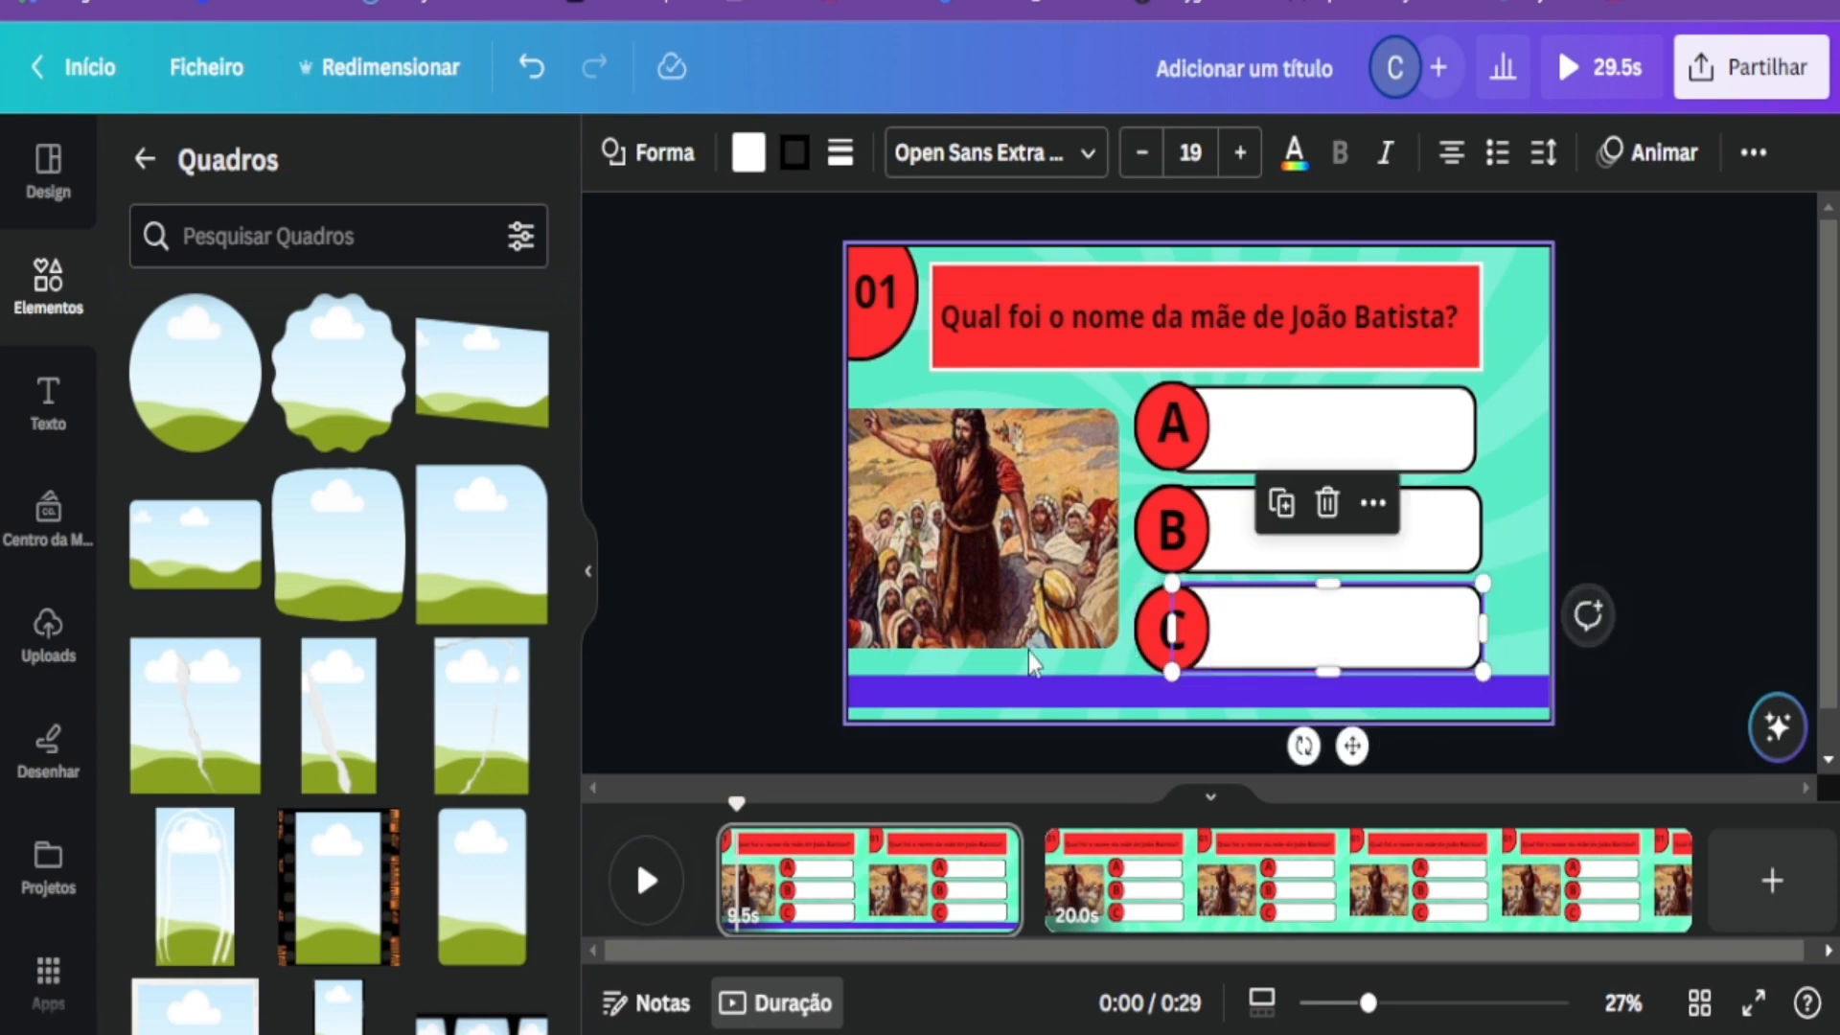
click(781, 618)
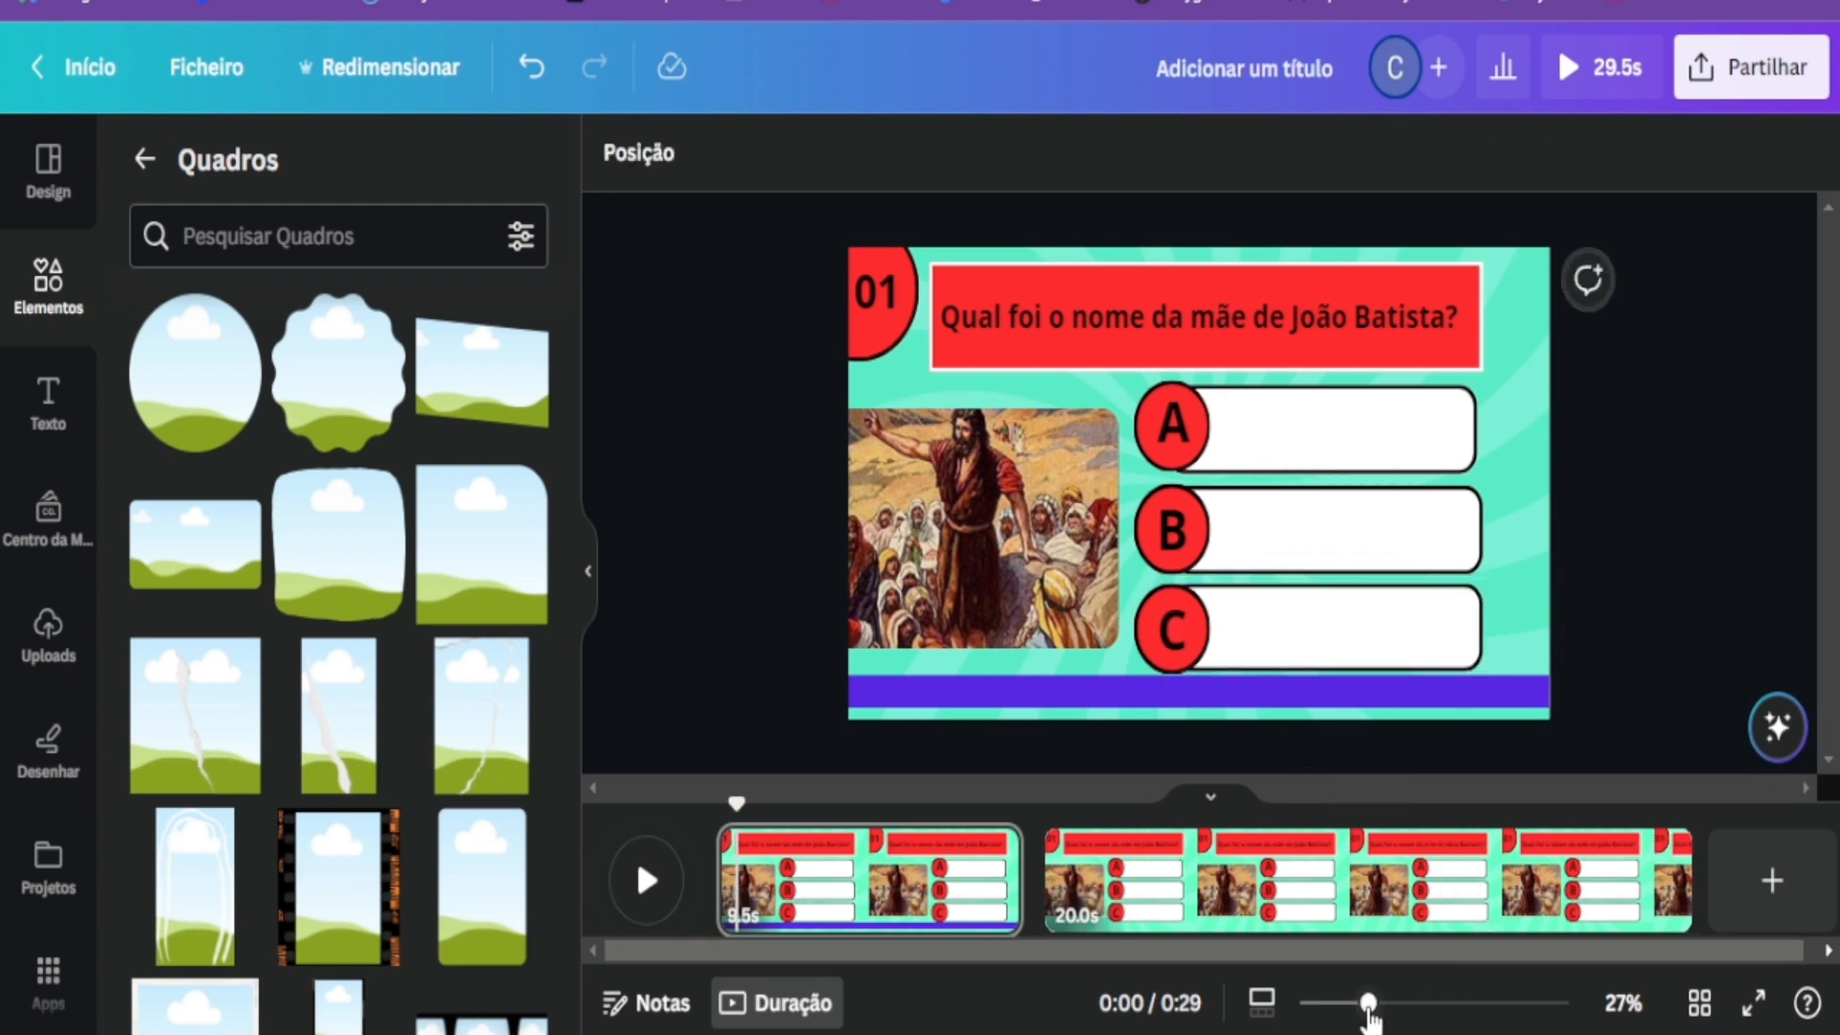
mouse_move(1368, 1004)
mouse_down()
mouse_move(1350, 1003)
mouse_move(1384, 1004)
mouse_move(1369, 1003)
mouse_up()
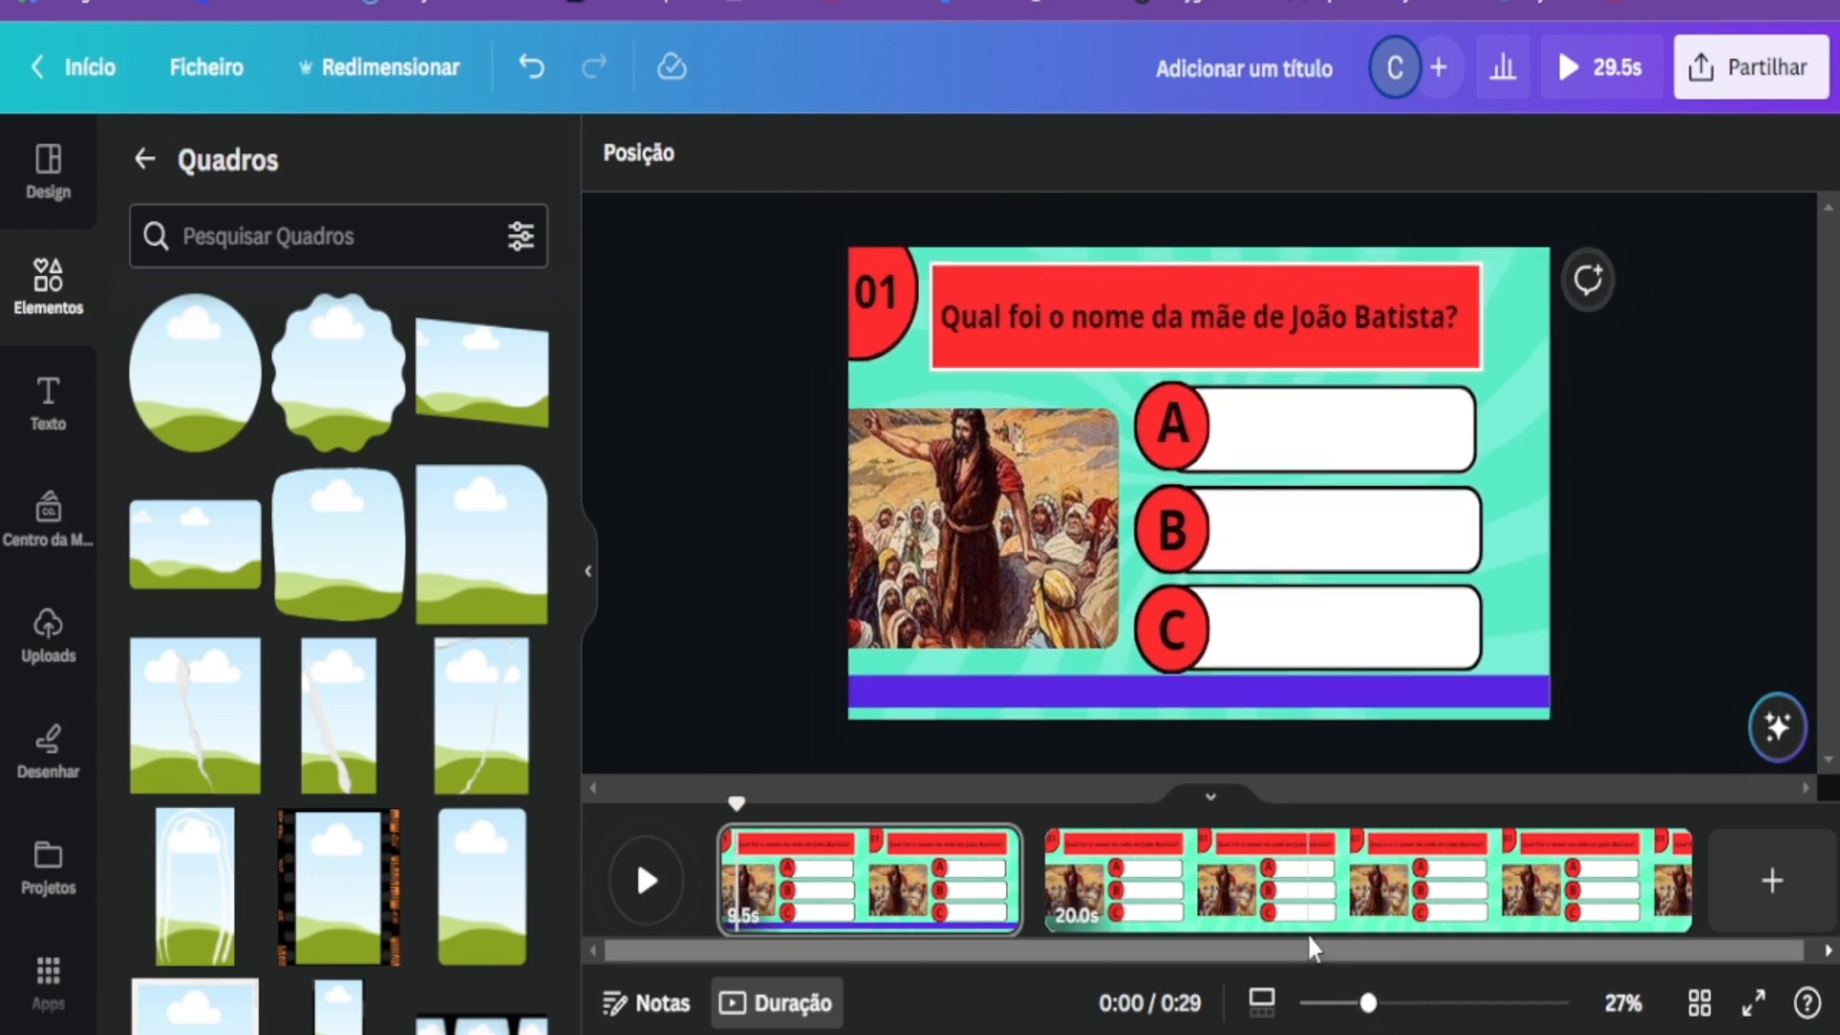
Round the violet bar's corners to 27 and keep its border thickness at 0.
click(1002, 703)
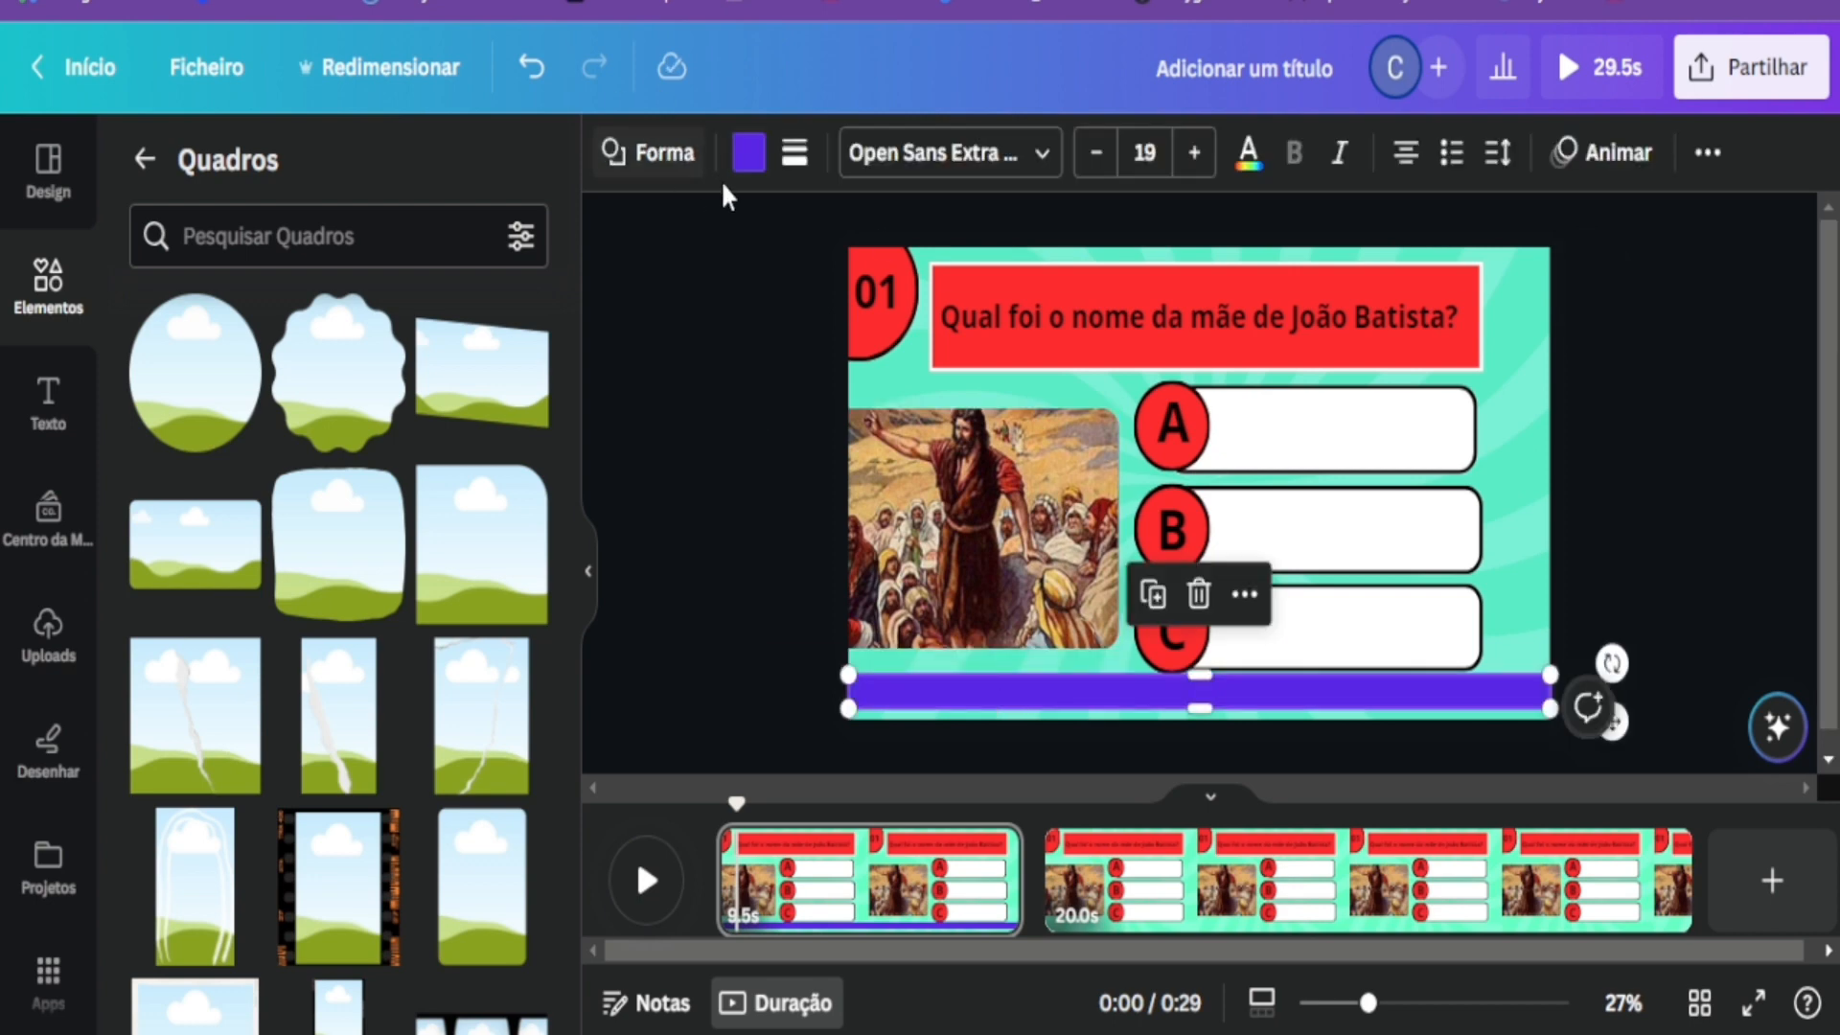
click(795, 158)
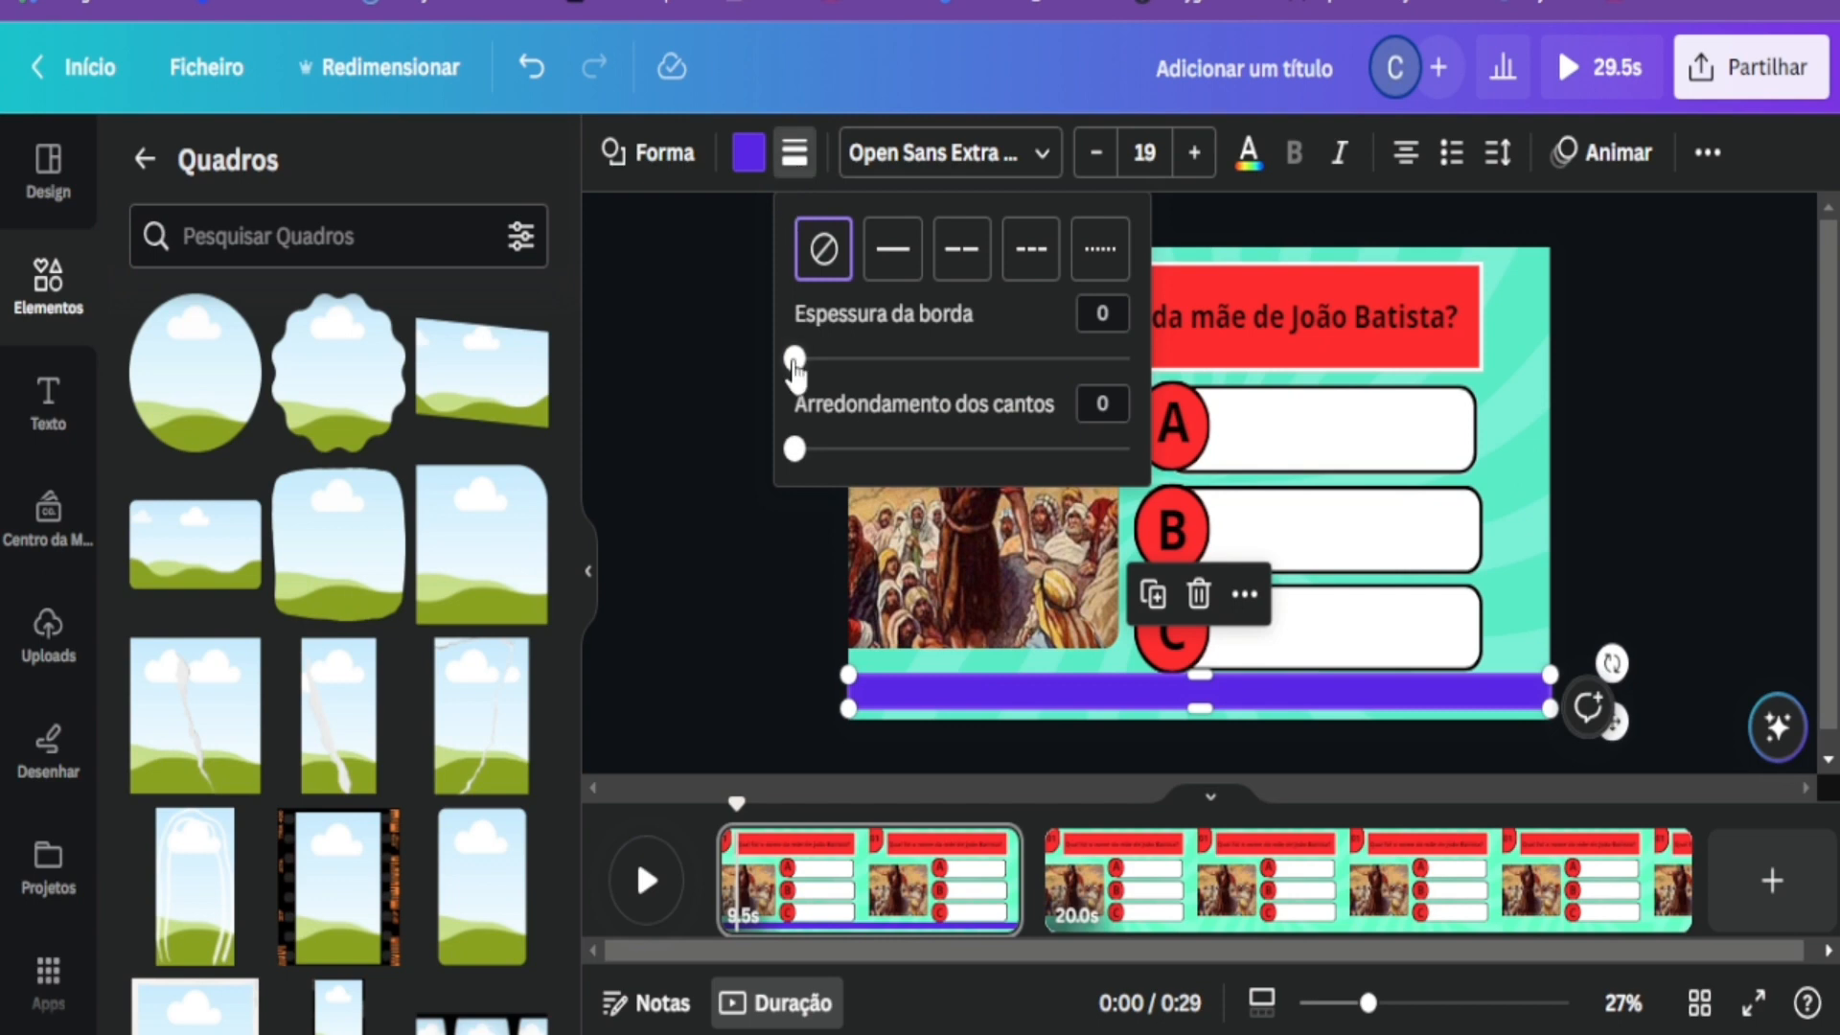
drag(795, 369, 817, 373)
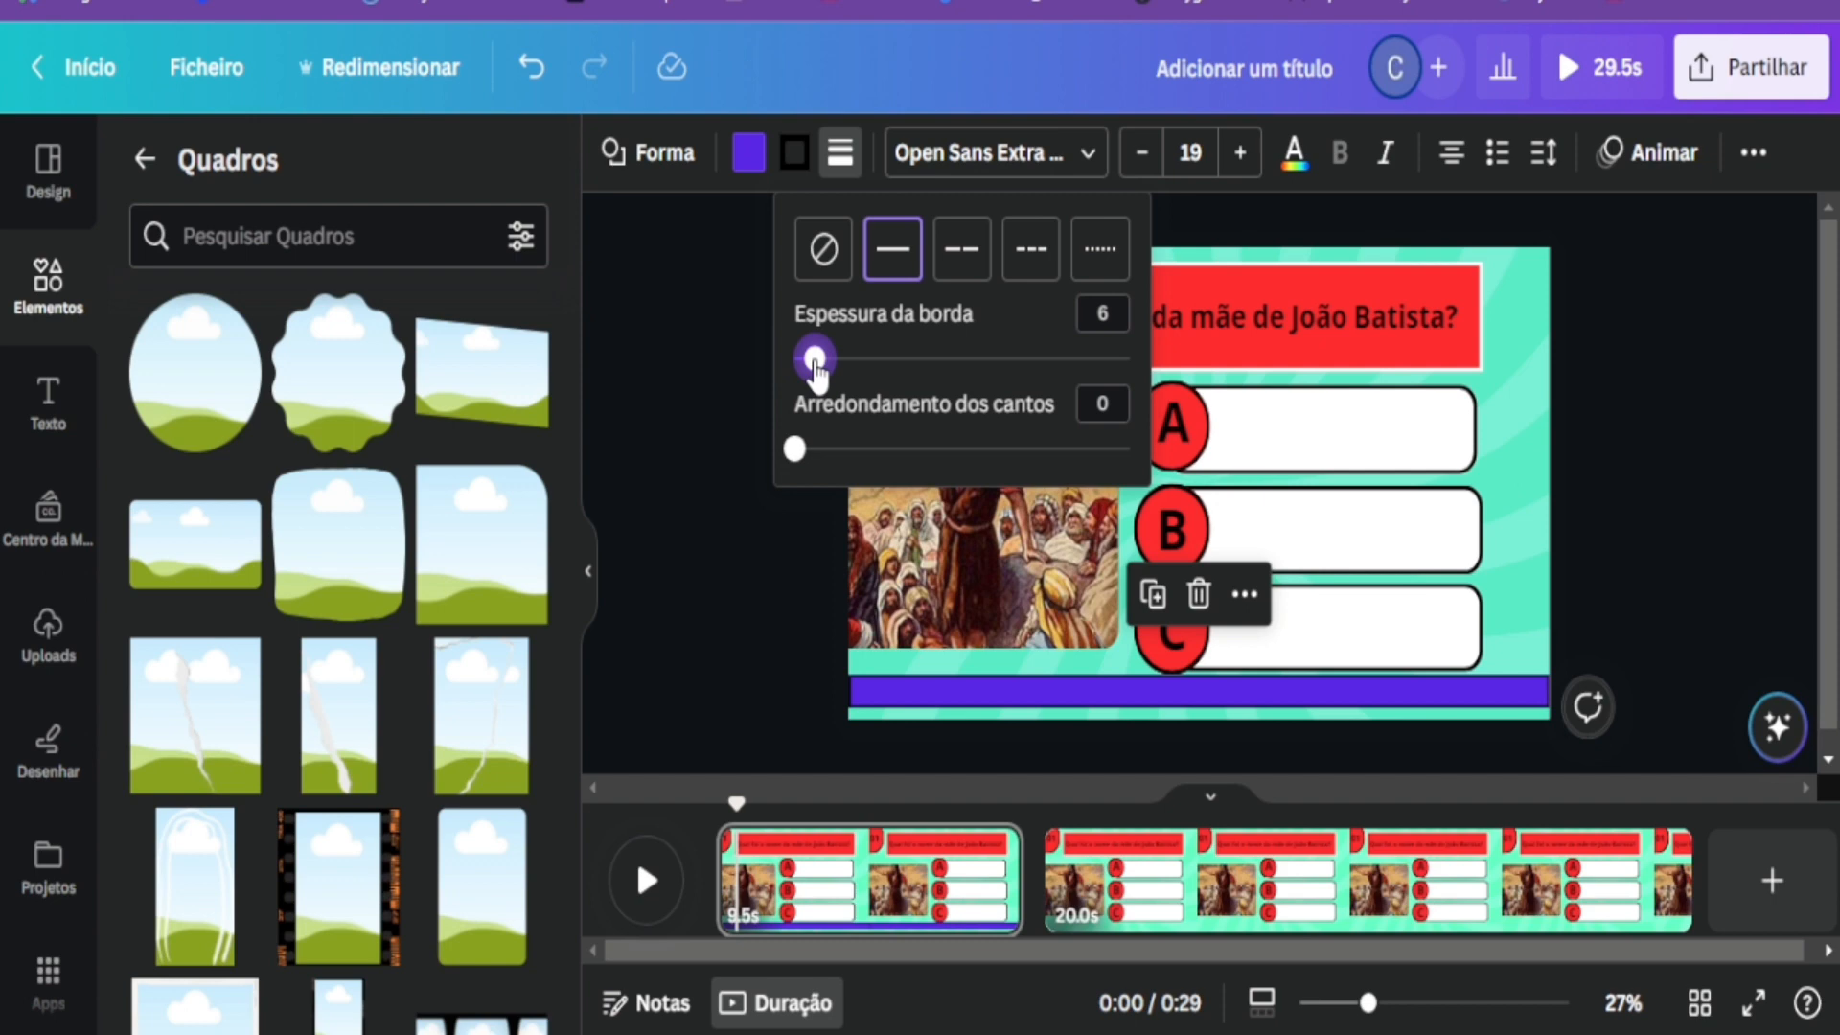
drag(817, 372, 794, 374)
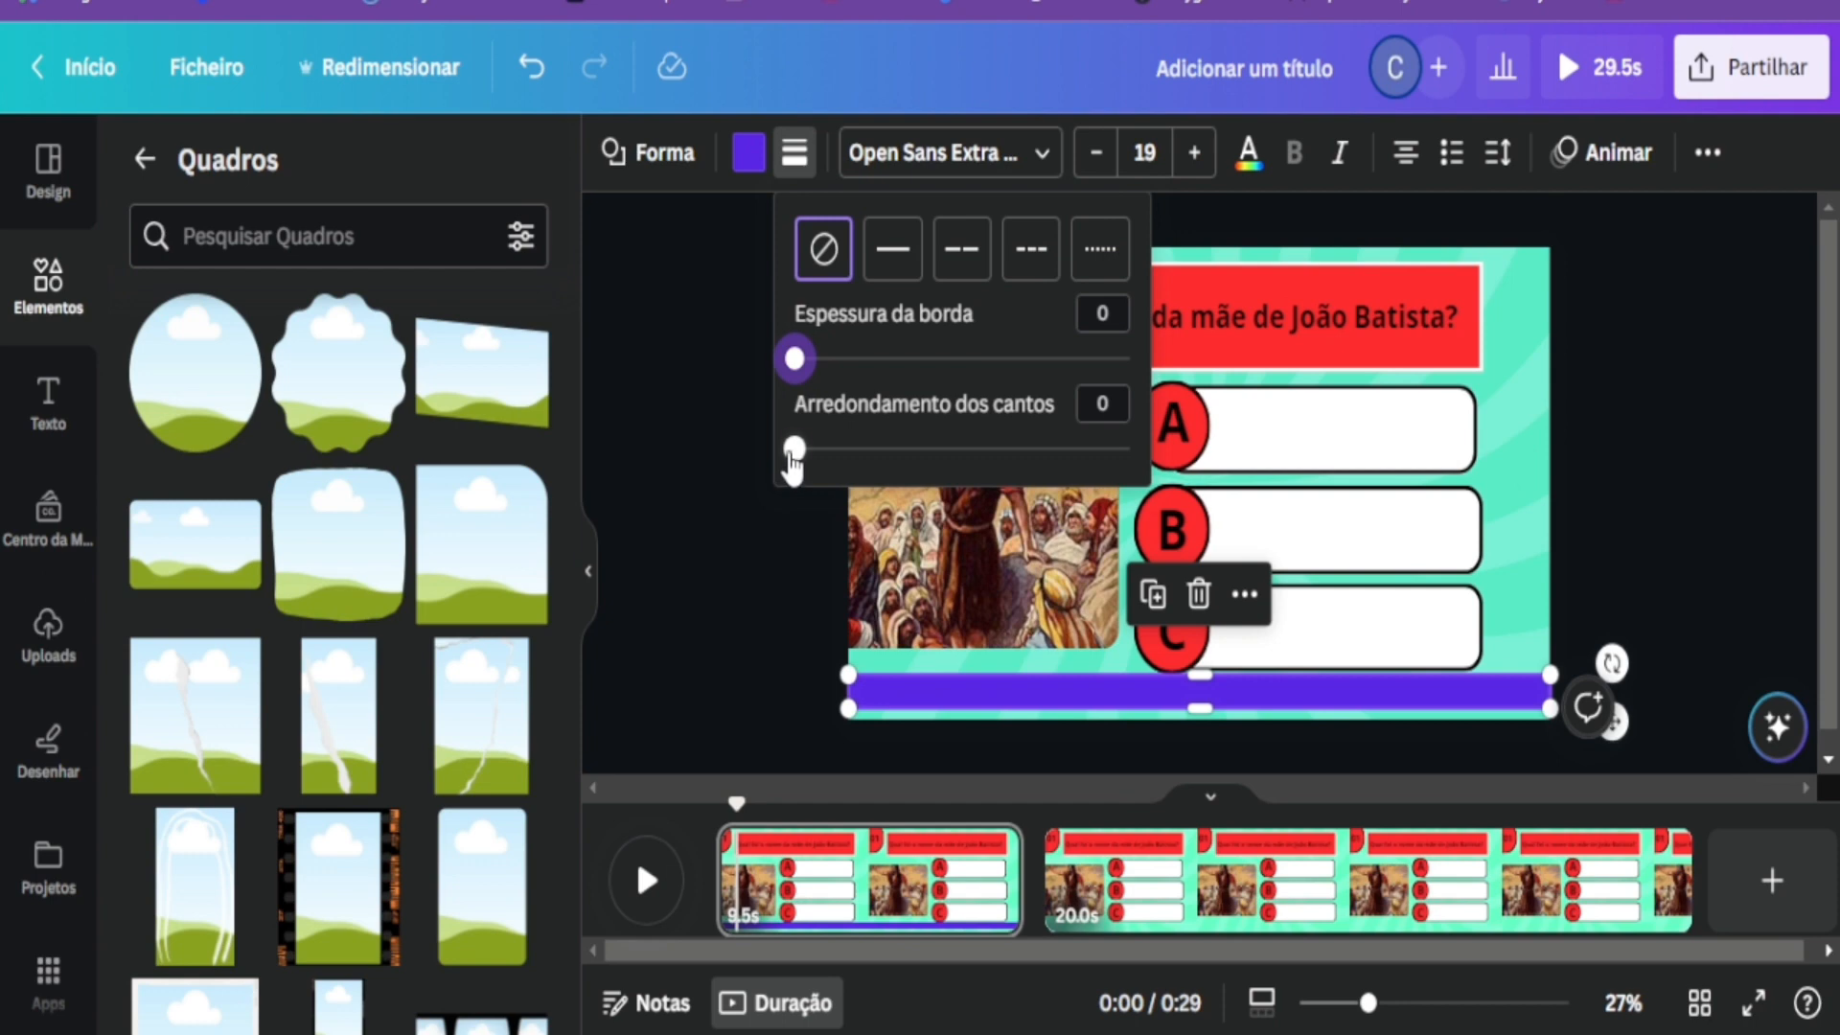
drag(794, 457, 884, 461)
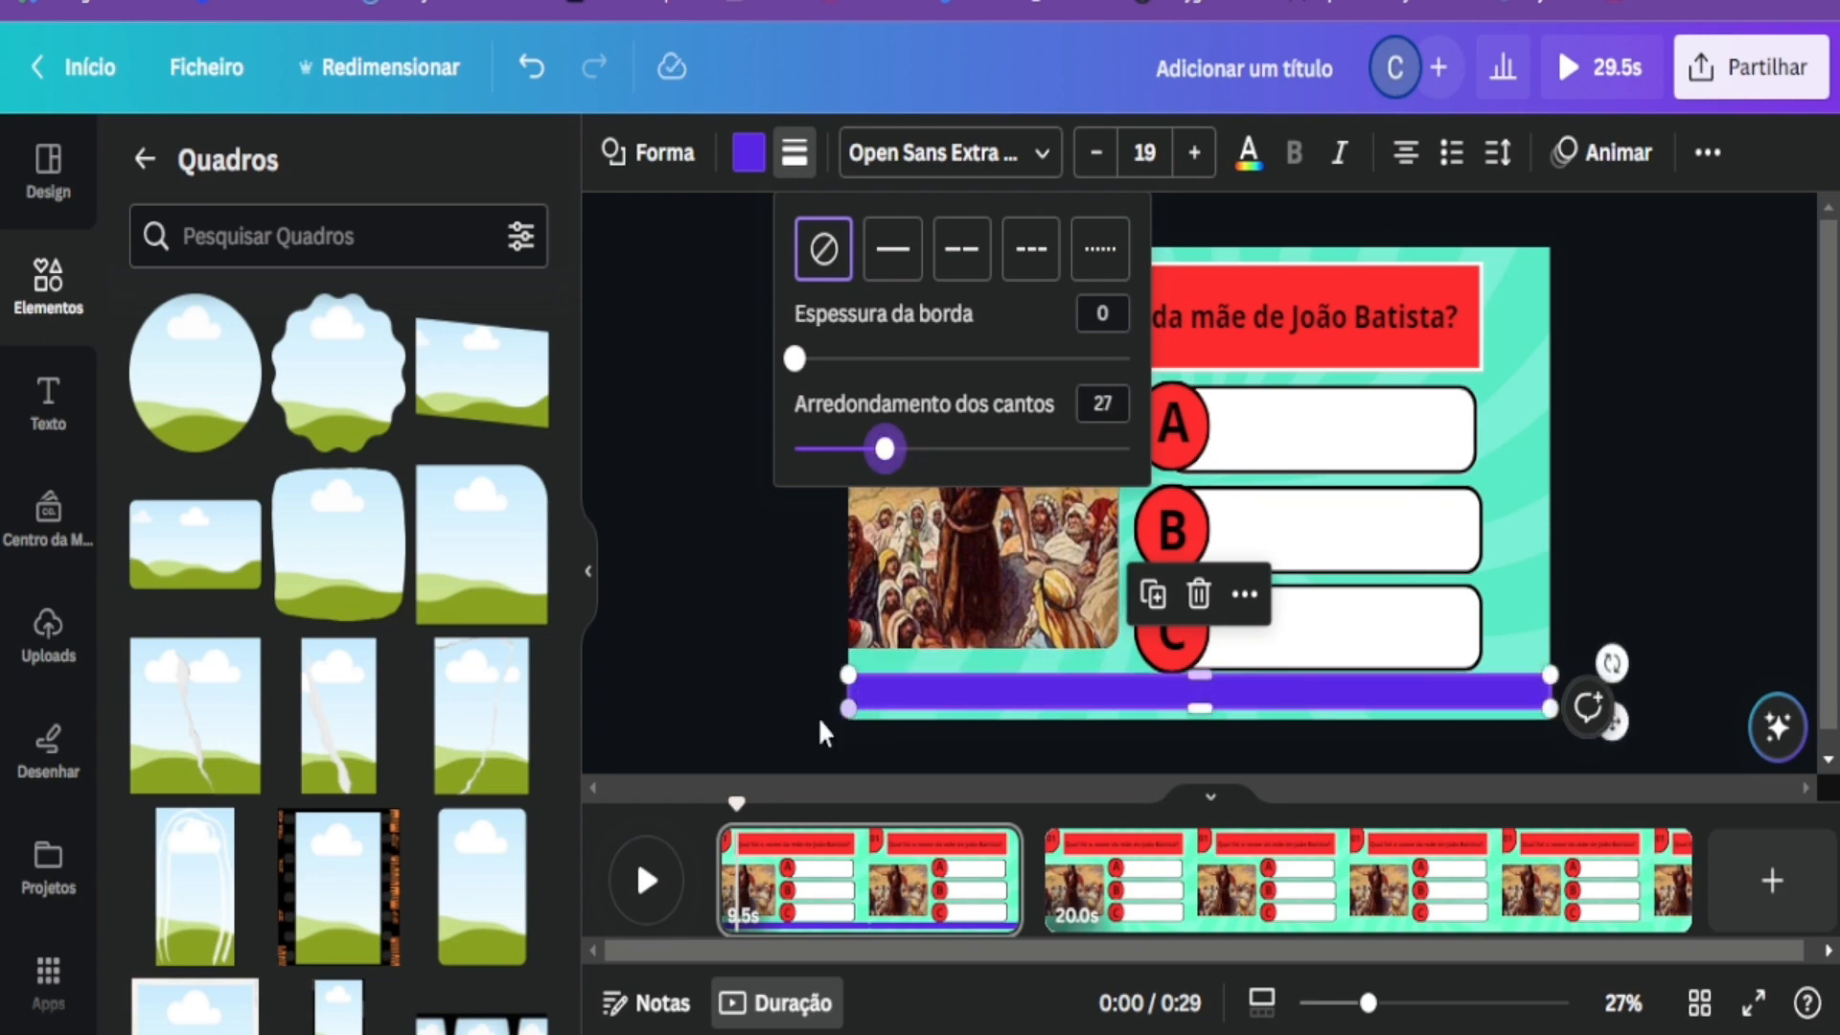
click(757, 706)
click(757, 705)
click(905, 707)
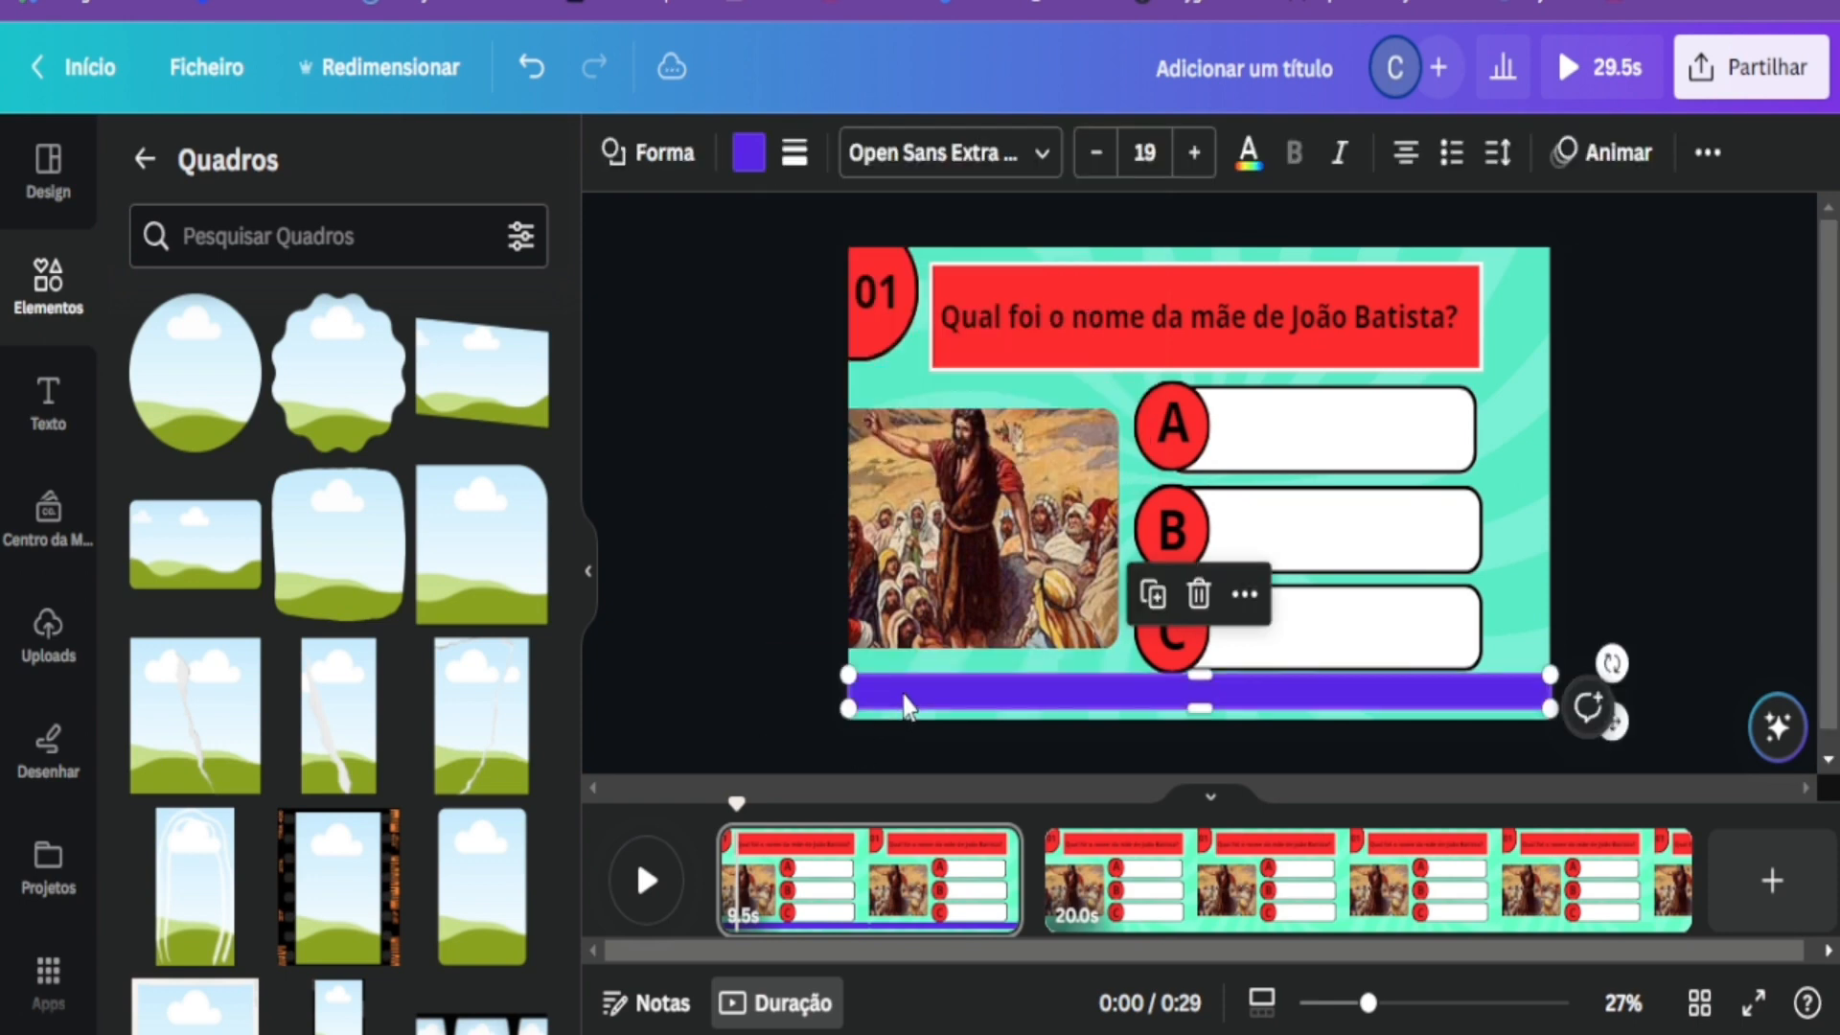
click(798, 155)
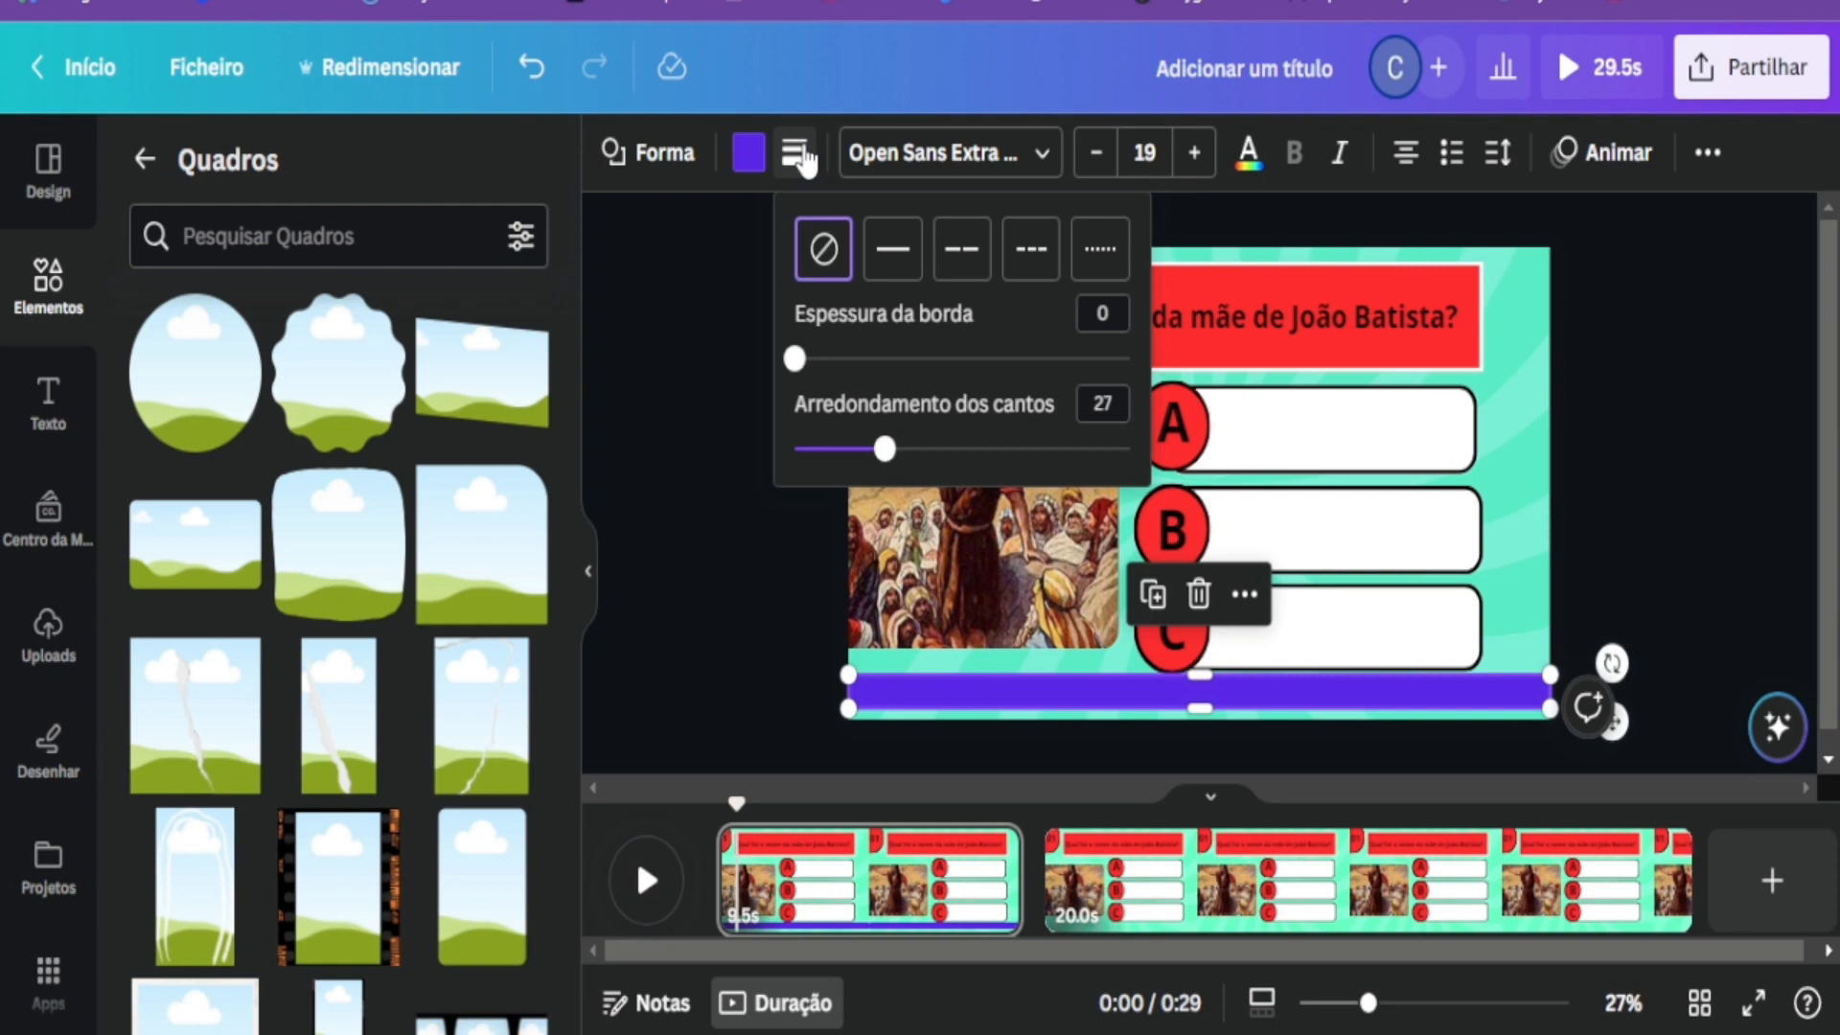
click(738, 539)
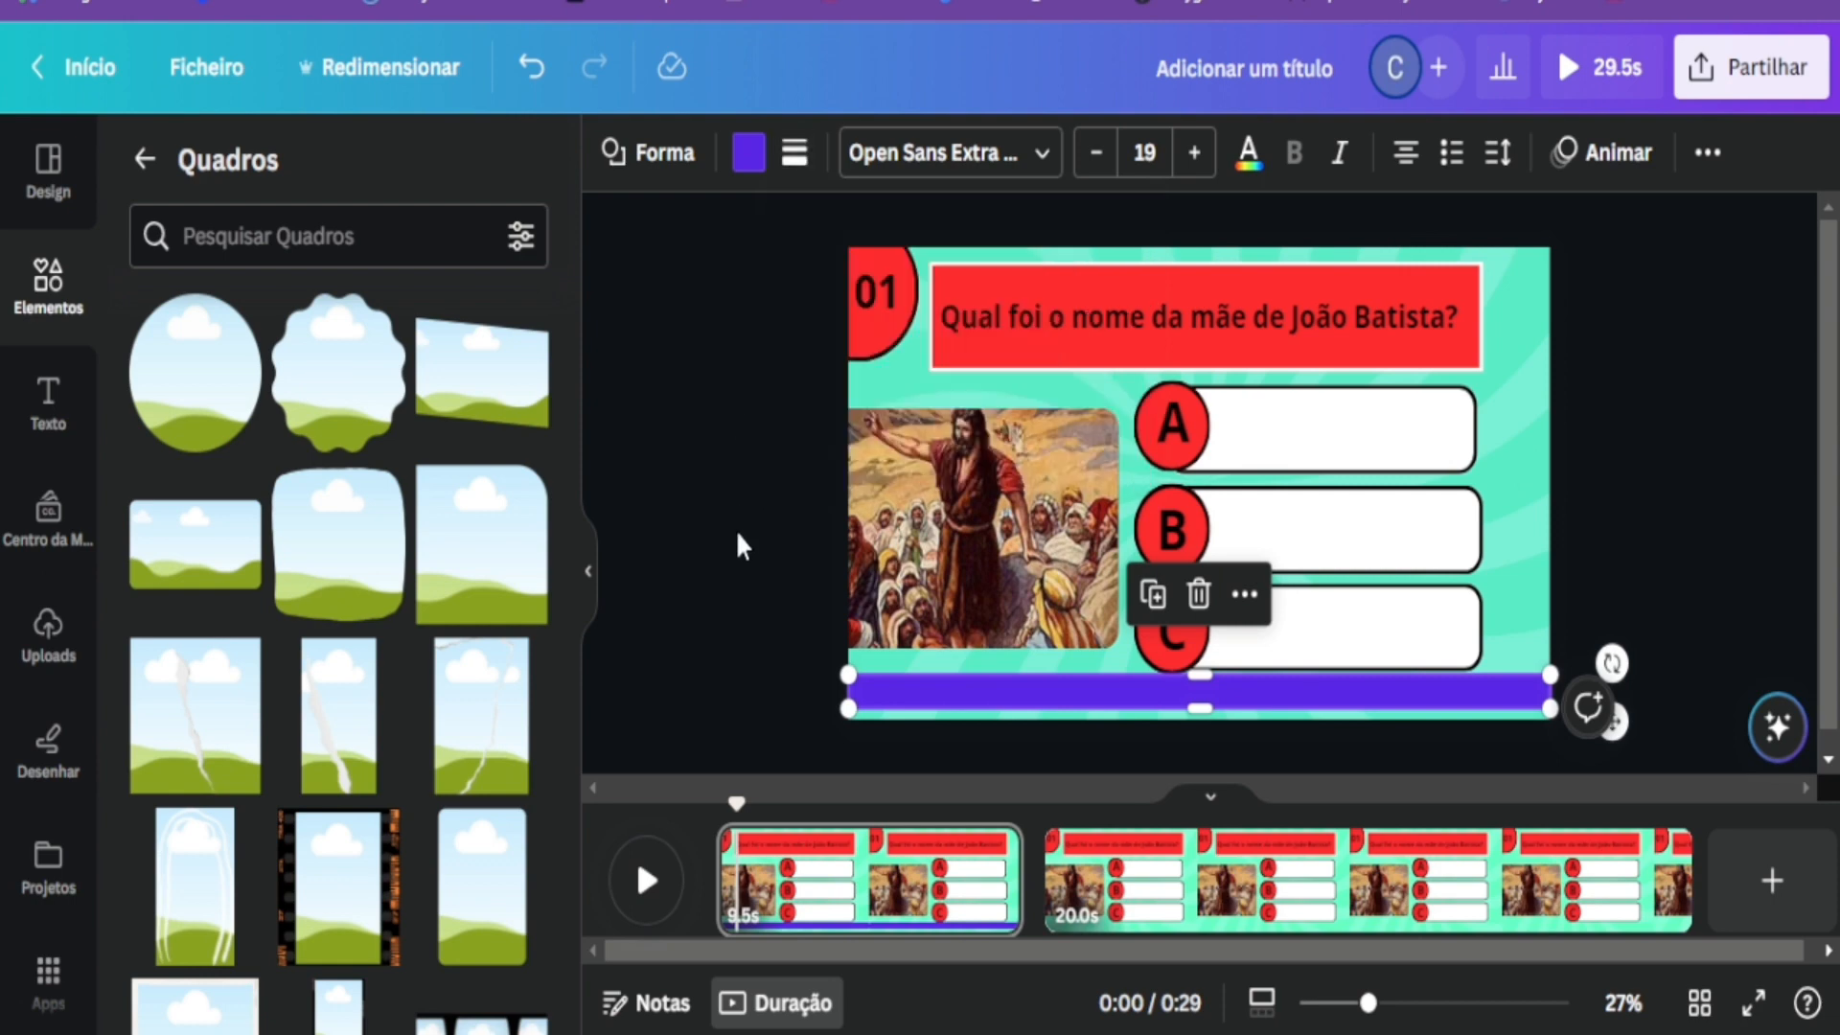
click(819, 714)
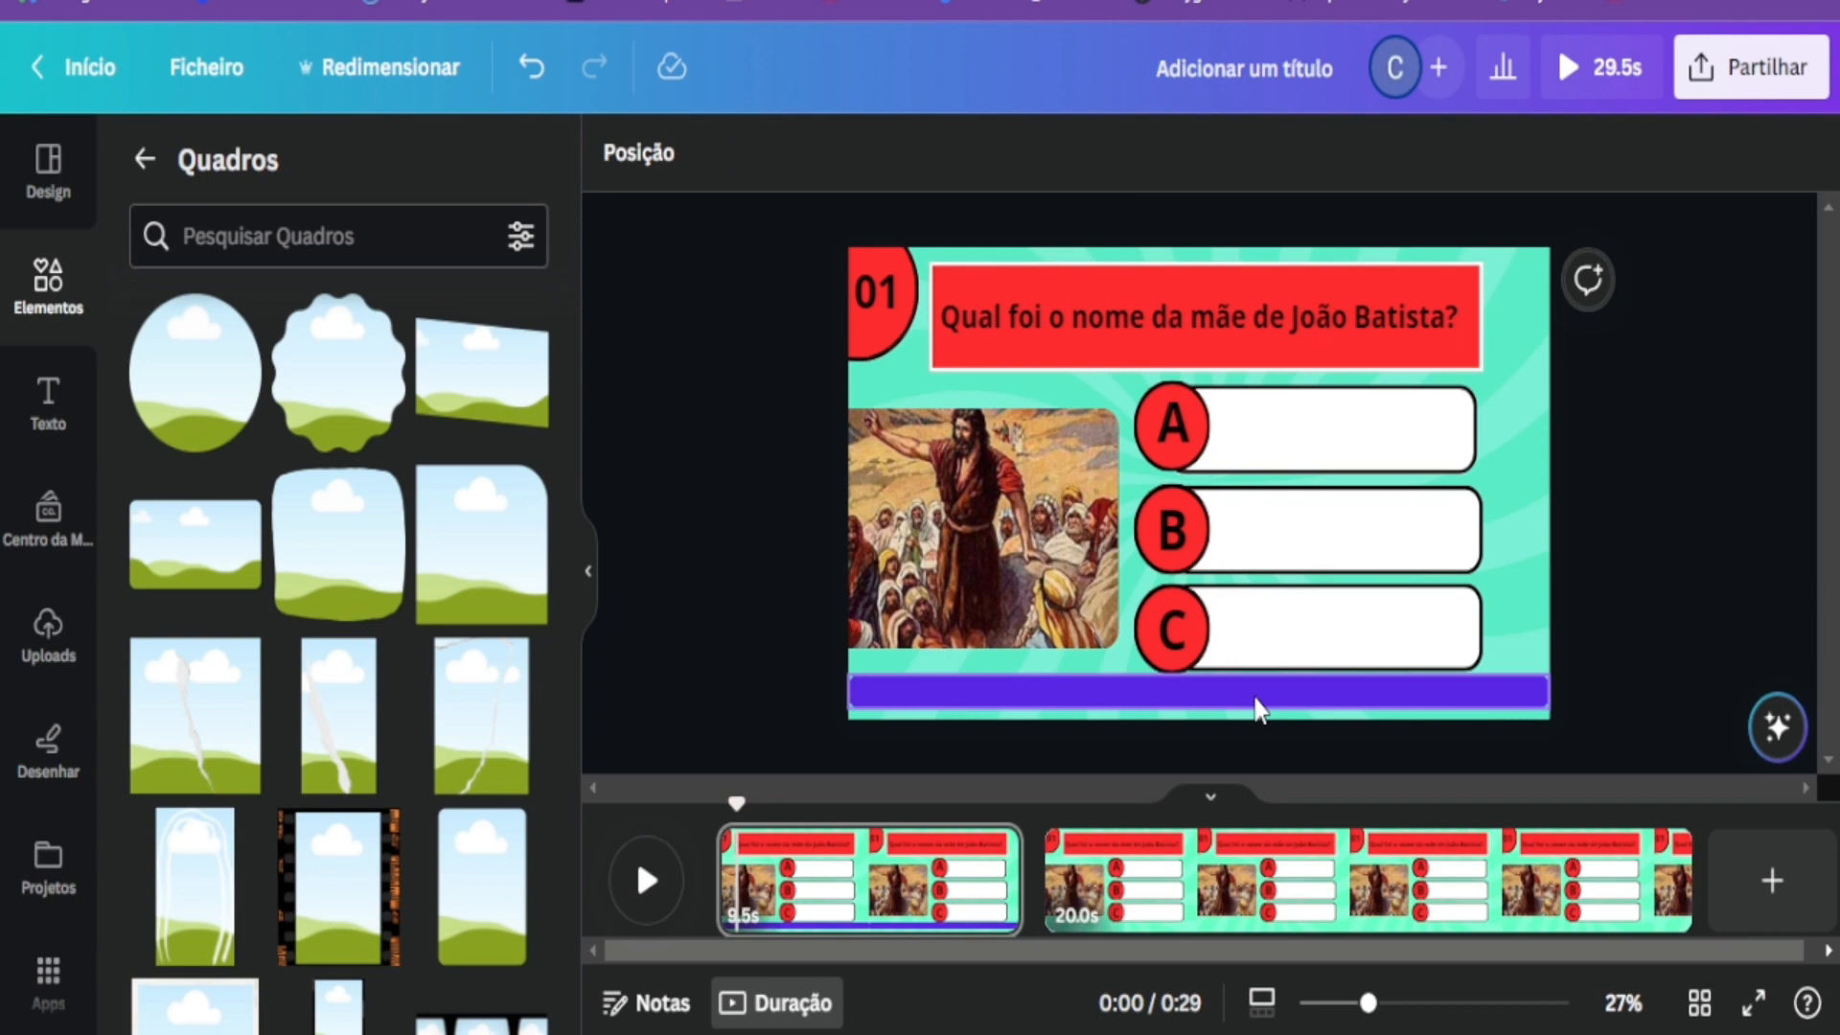
click(1098, 710)
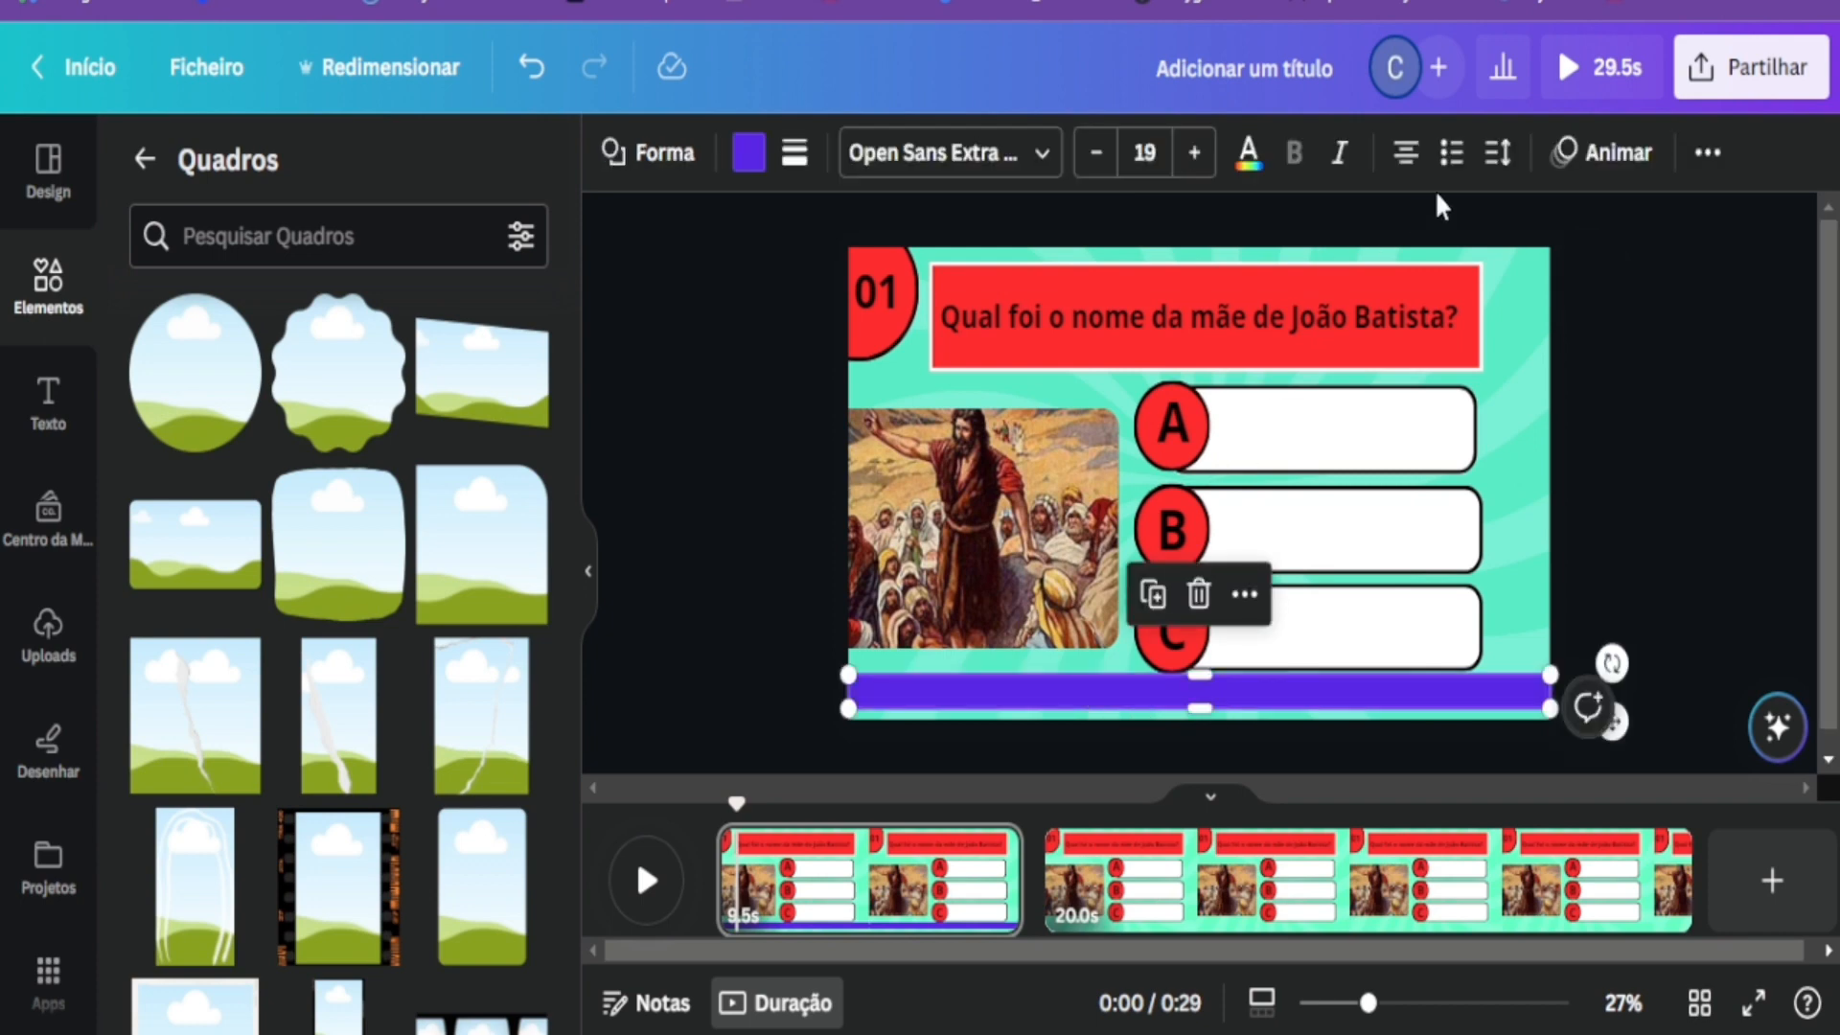
click(1706, 156)
click(1619, 158)
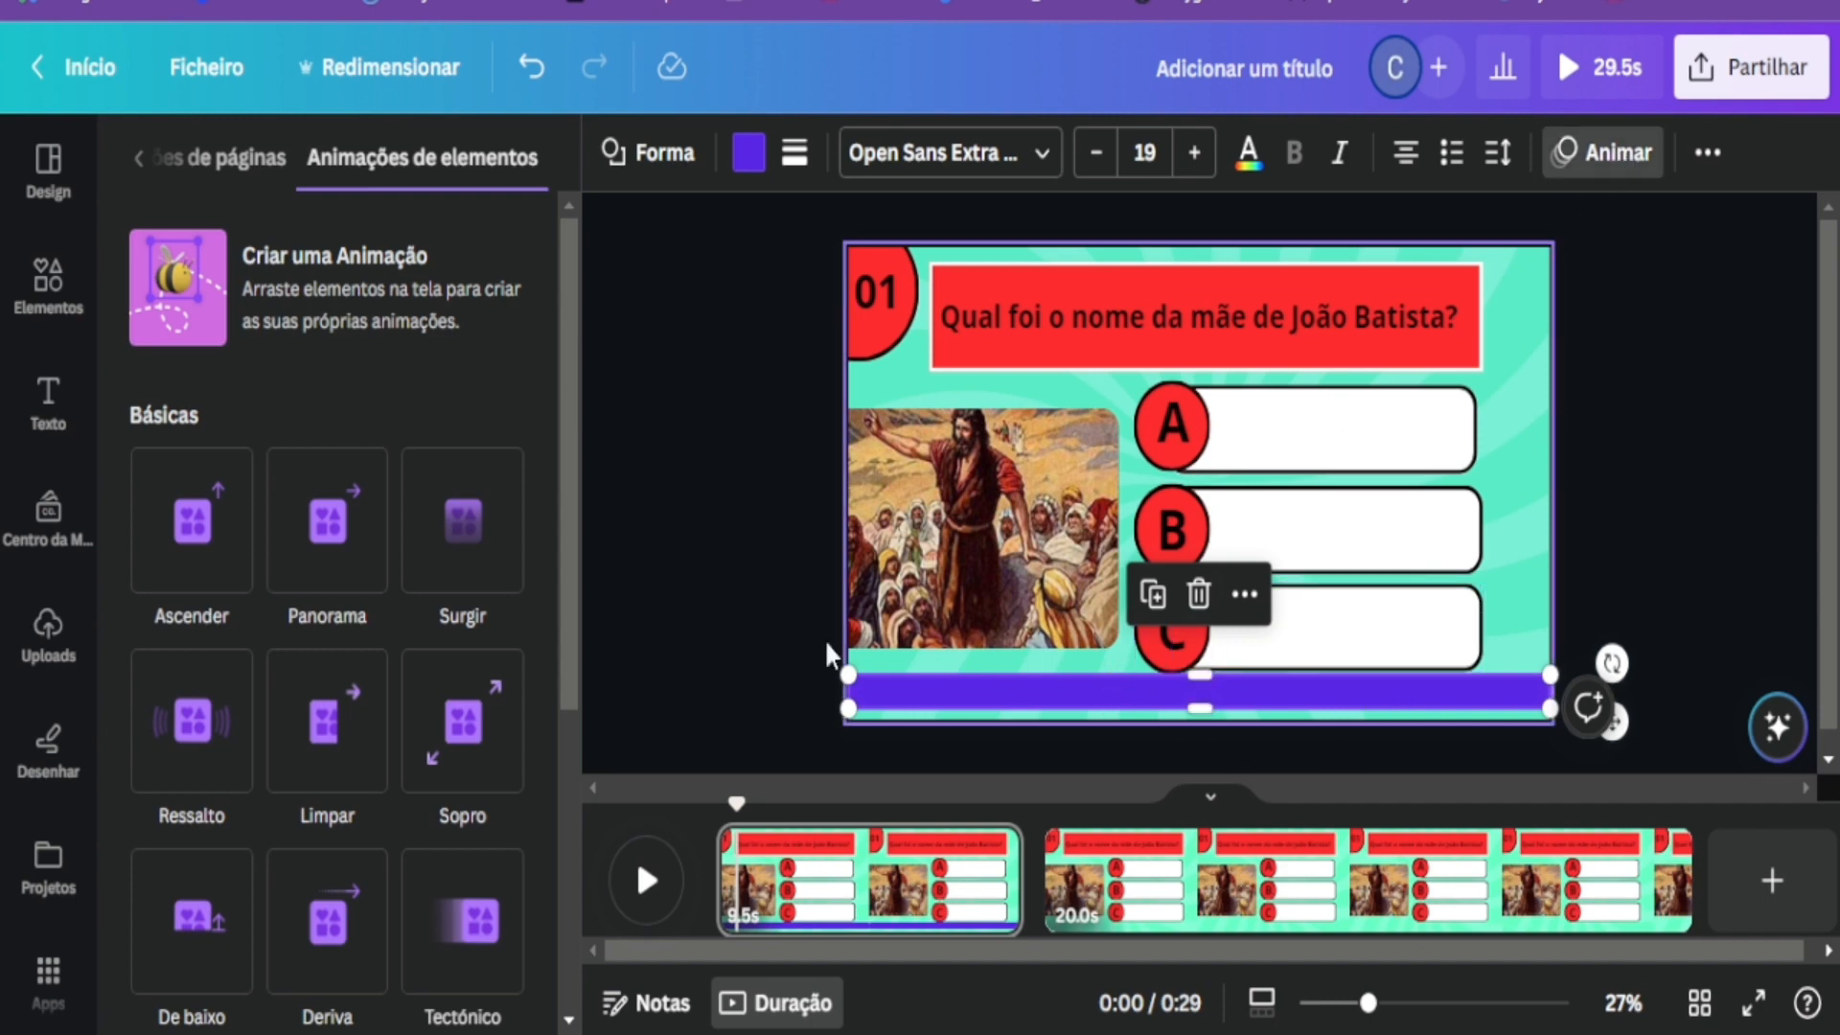
click(744, 602)
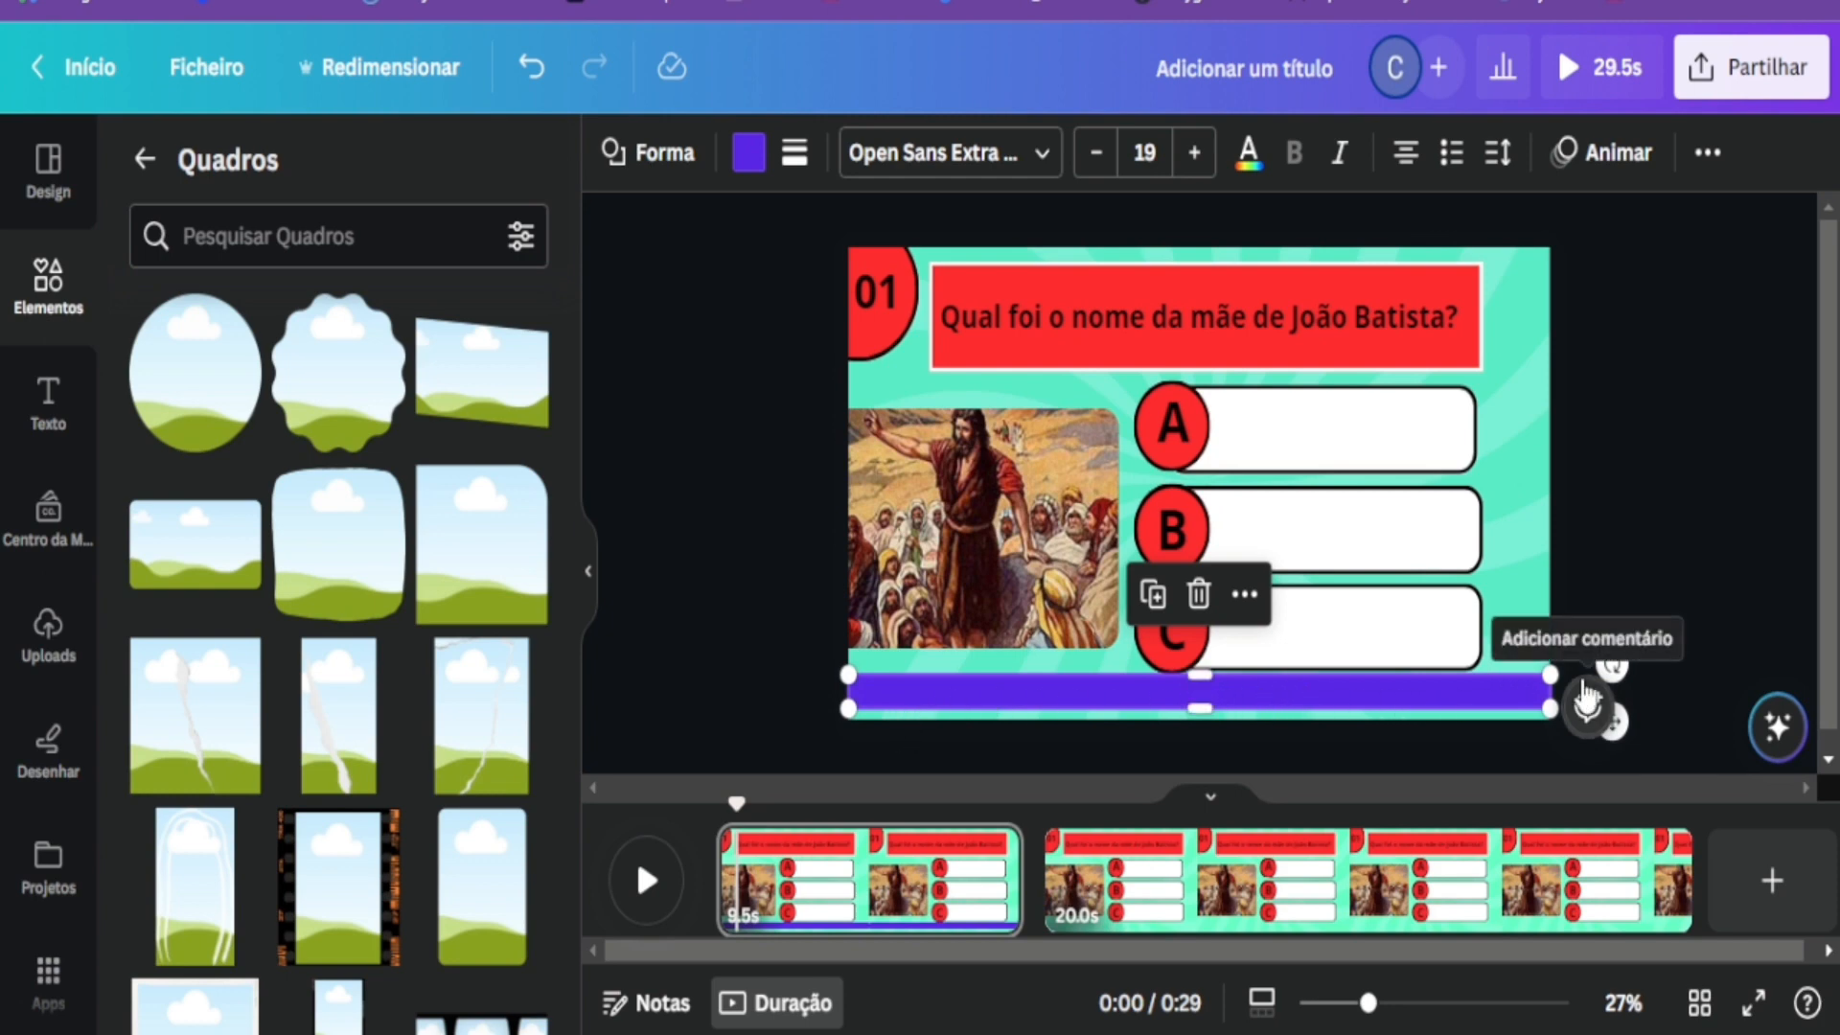
click(722, 657)
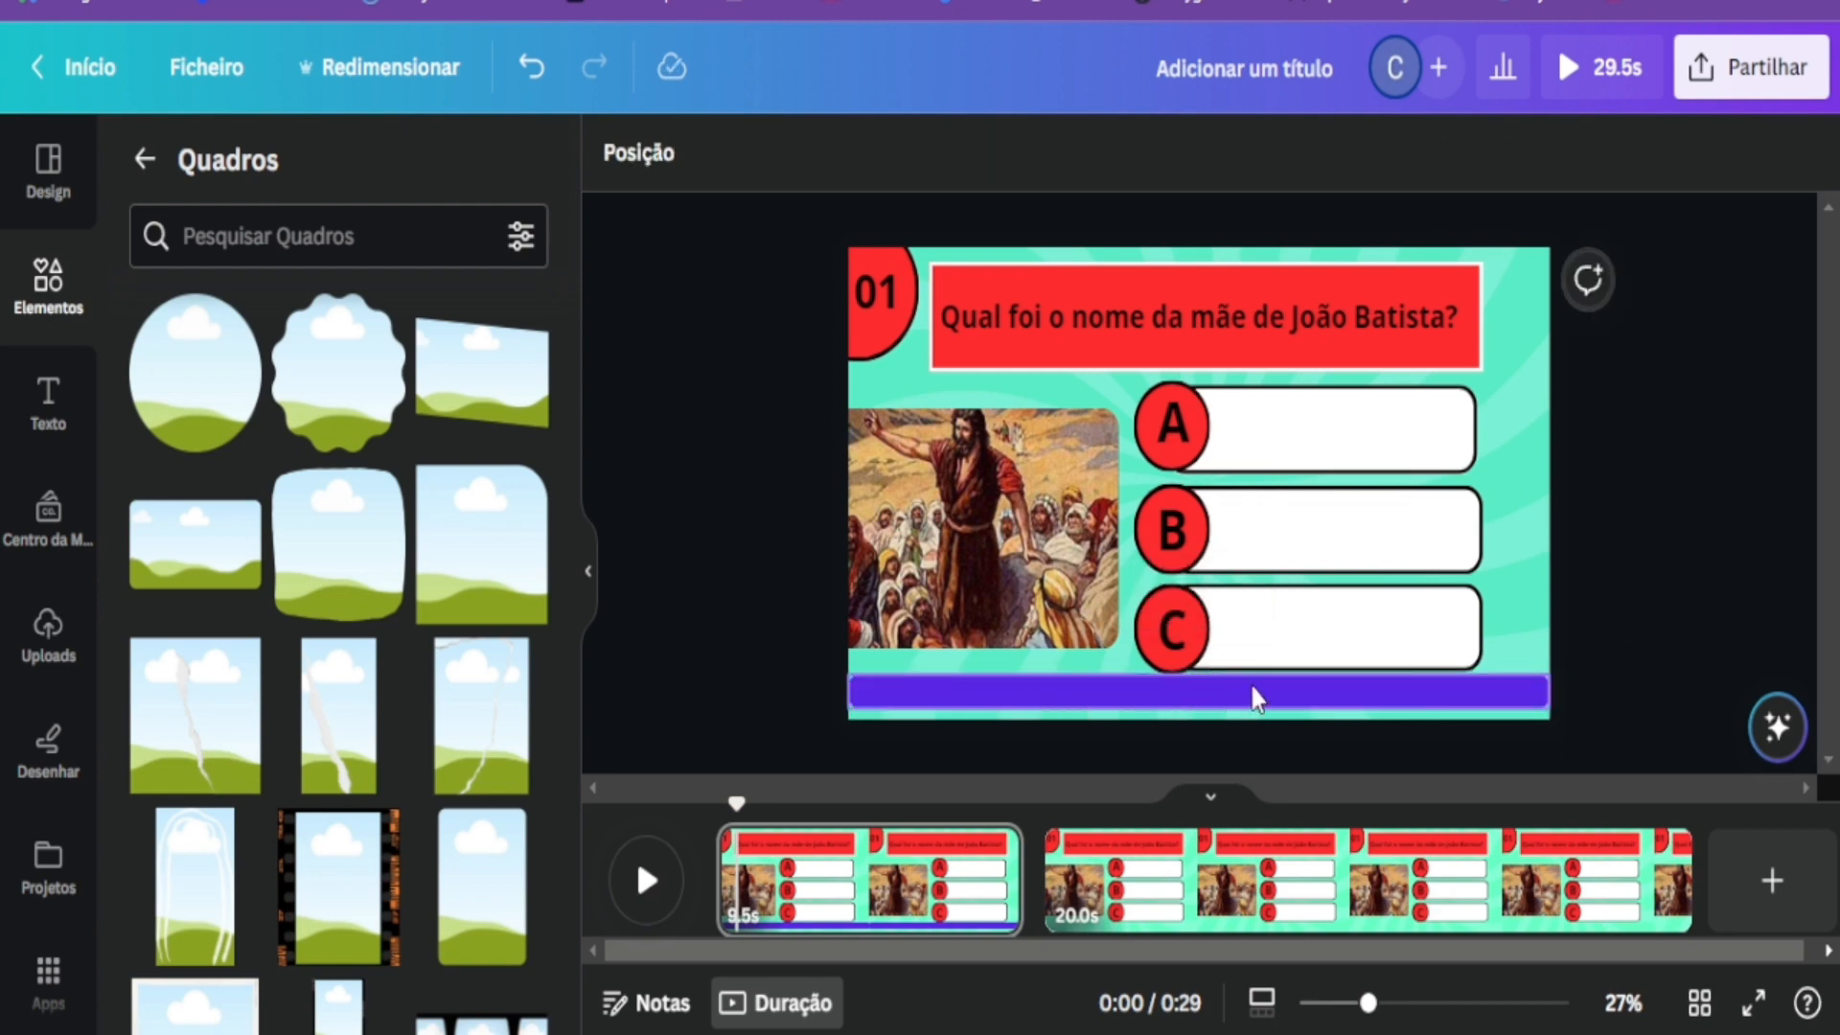
Move the violet bar horizontally off the page's left side, leaving only its rounded tip inside the page.
click(1354, 692)
drag(1352, 686, 670, 686)
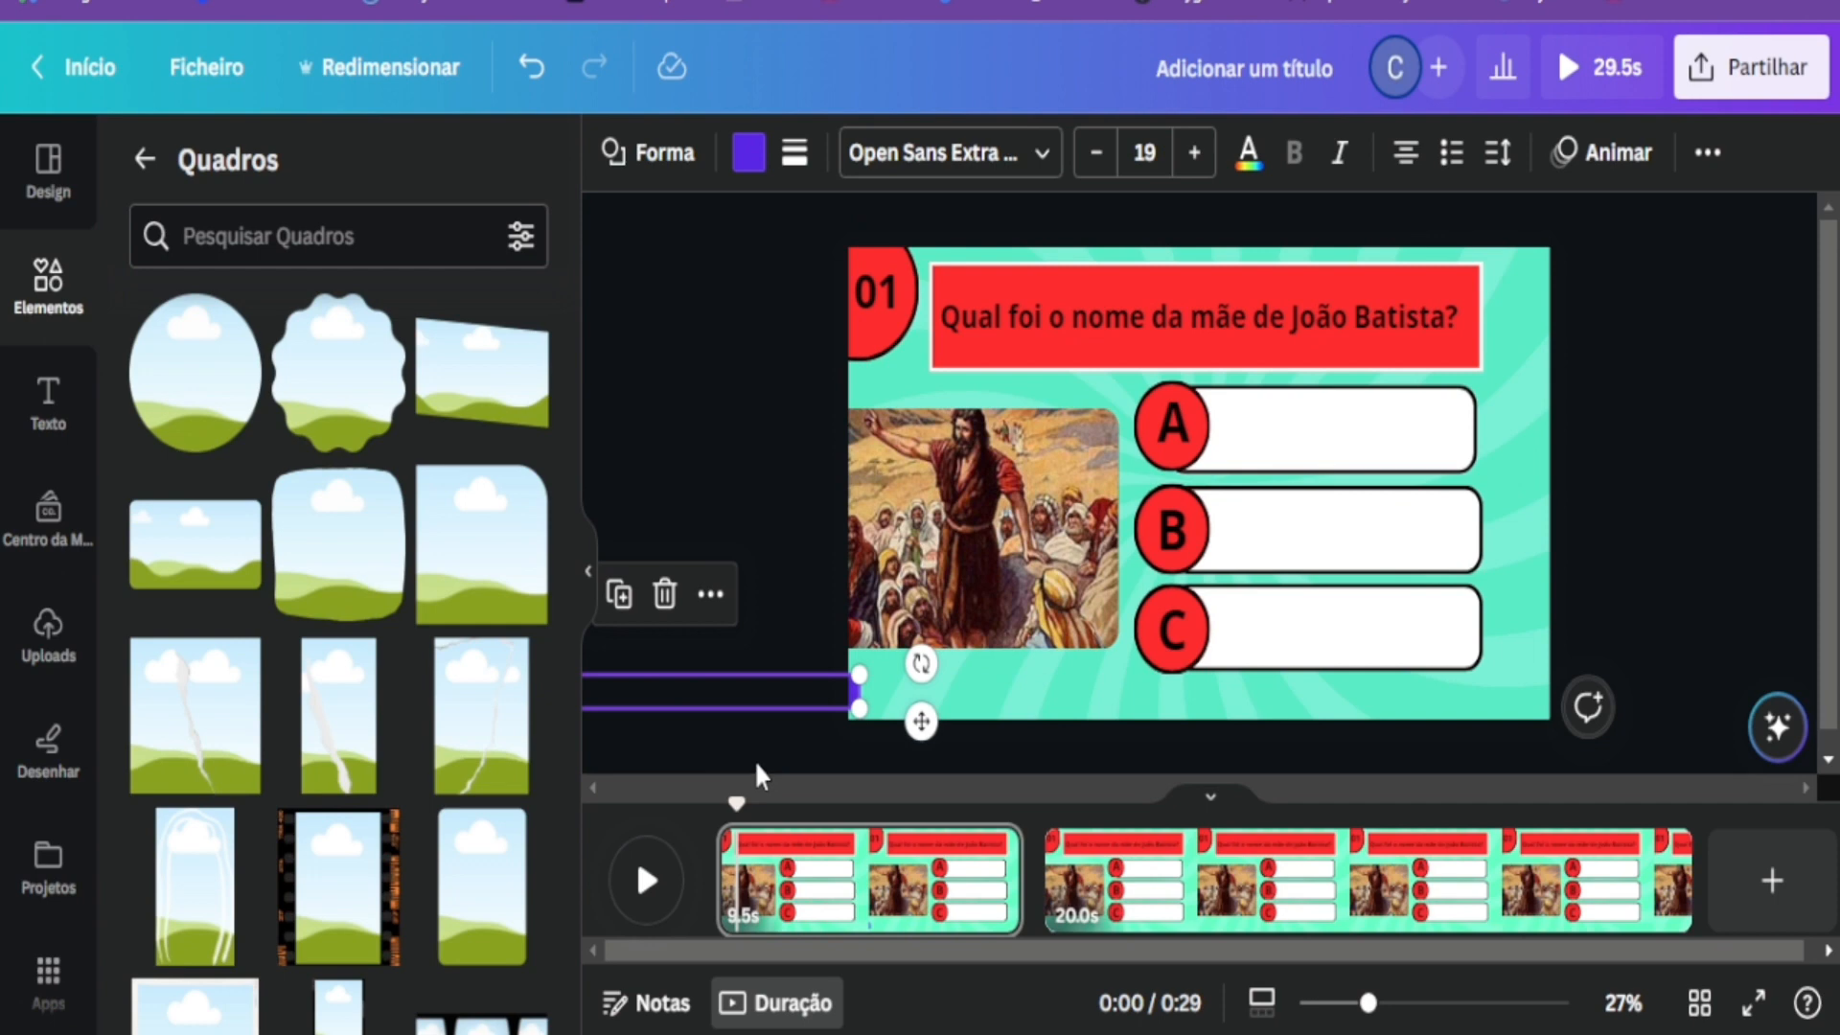
click(786, 730)
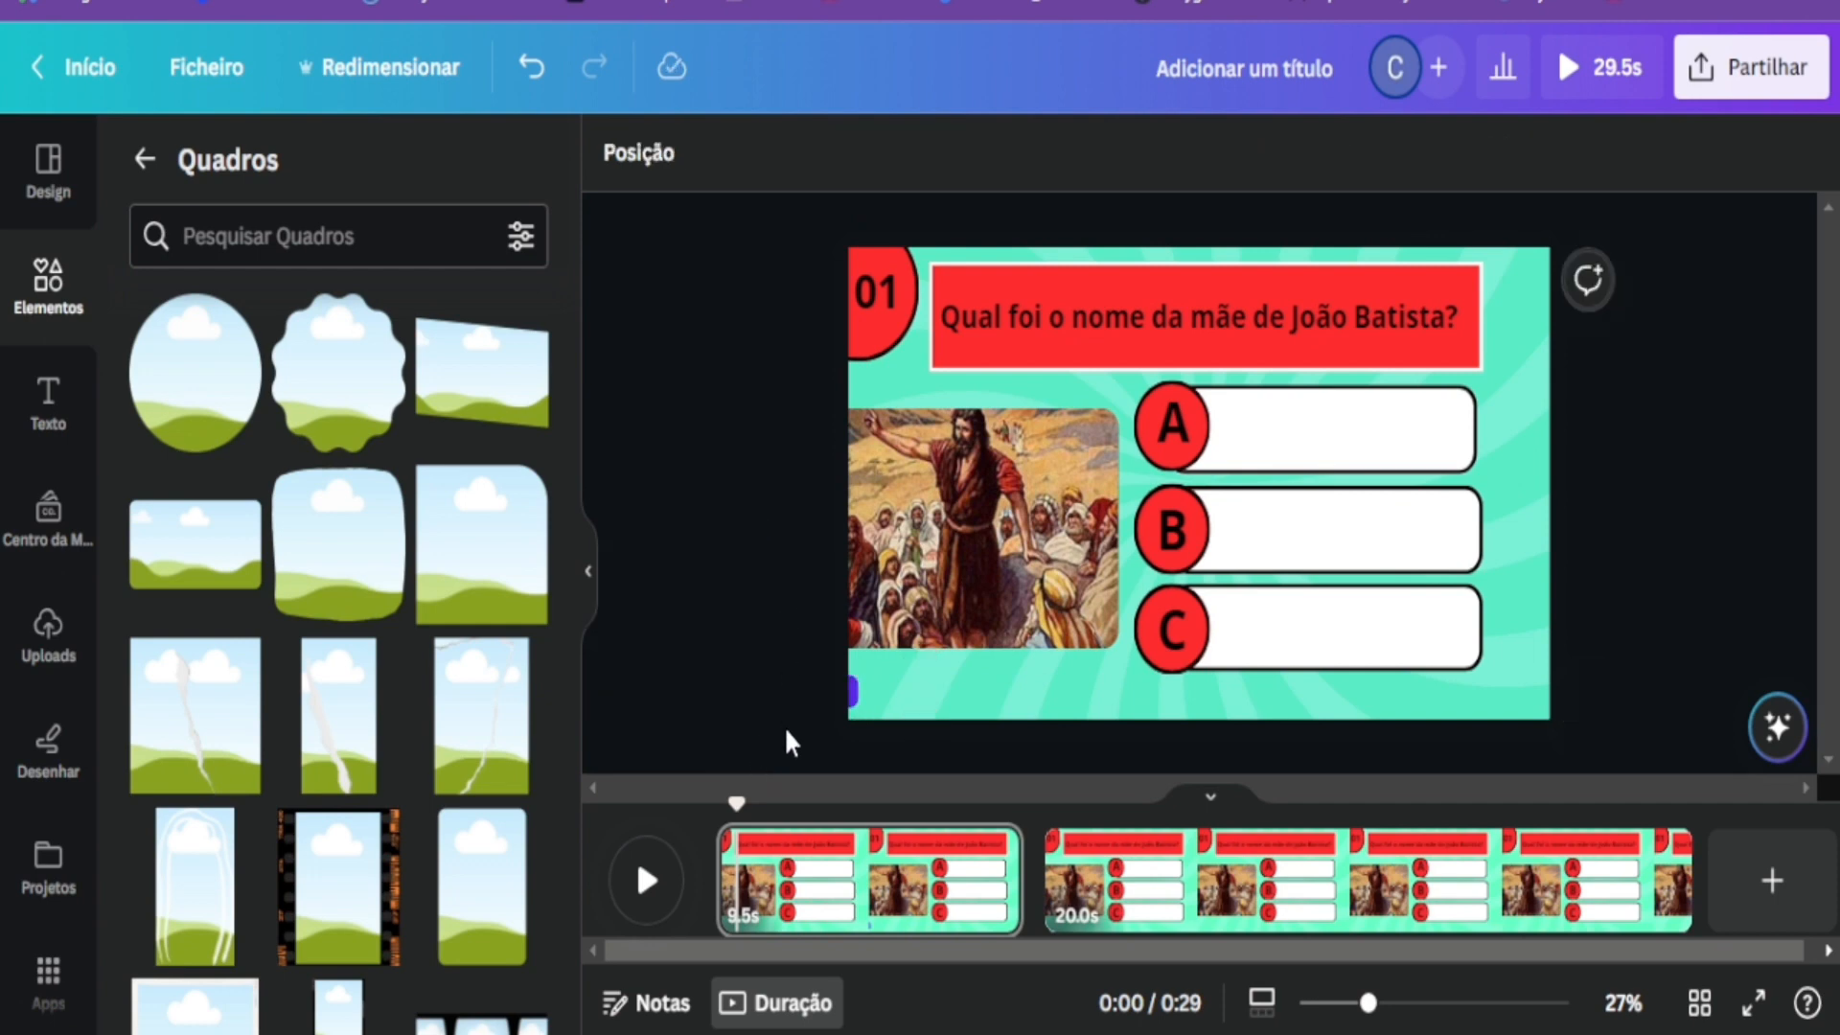
Create a custom motion path for the violet bar, moving it straight across from the page's left edge to its right edge.
drag(790, 746, 859, 671)
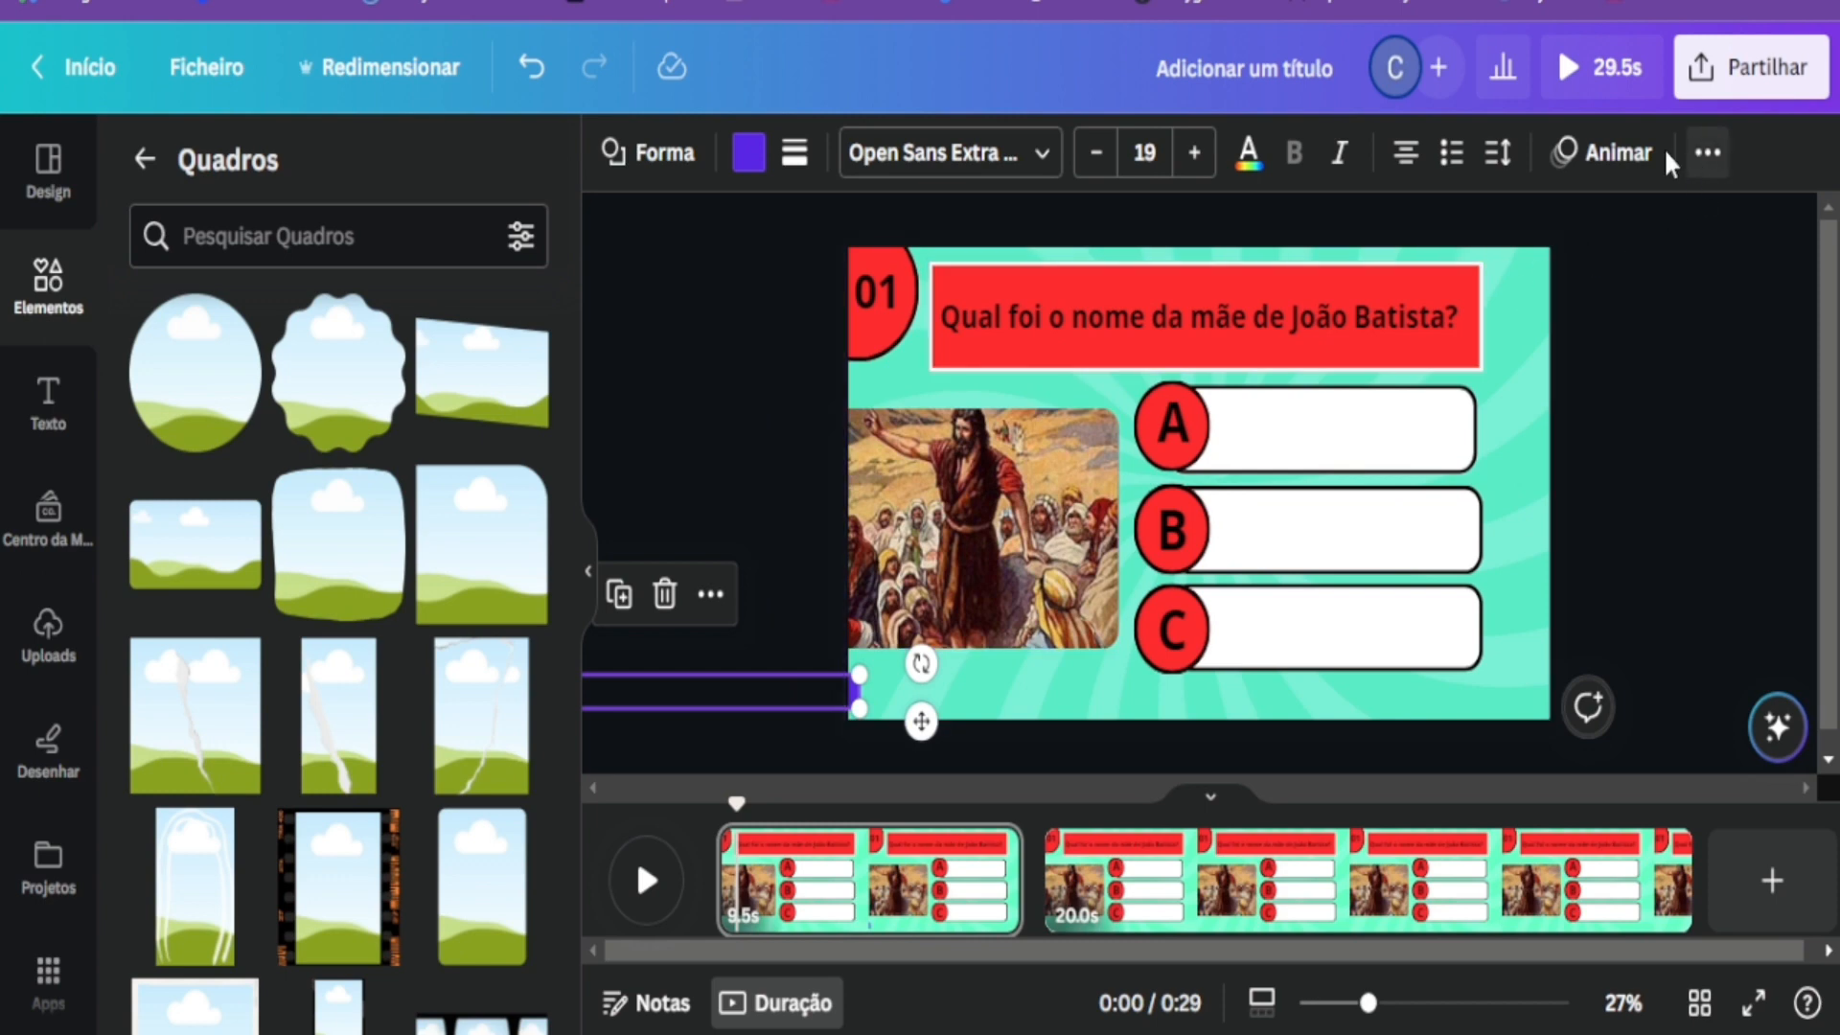
click(1620, 165)
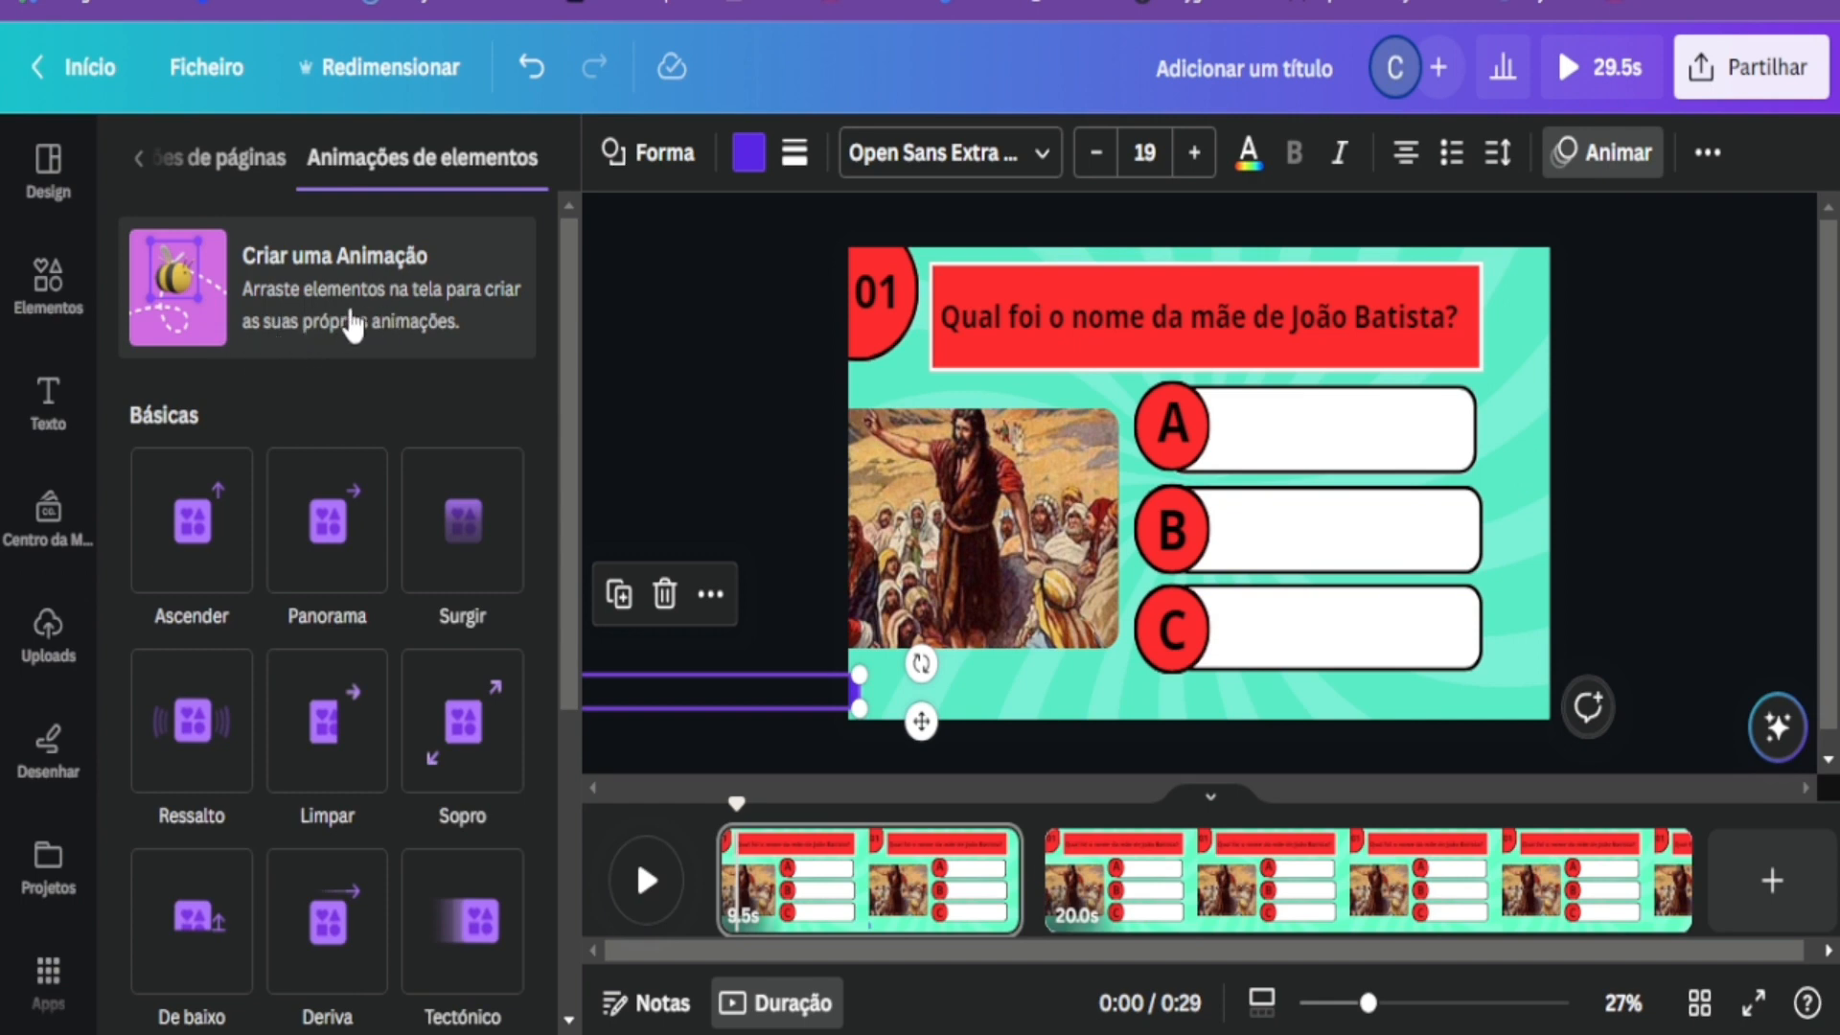
click(278, 309)
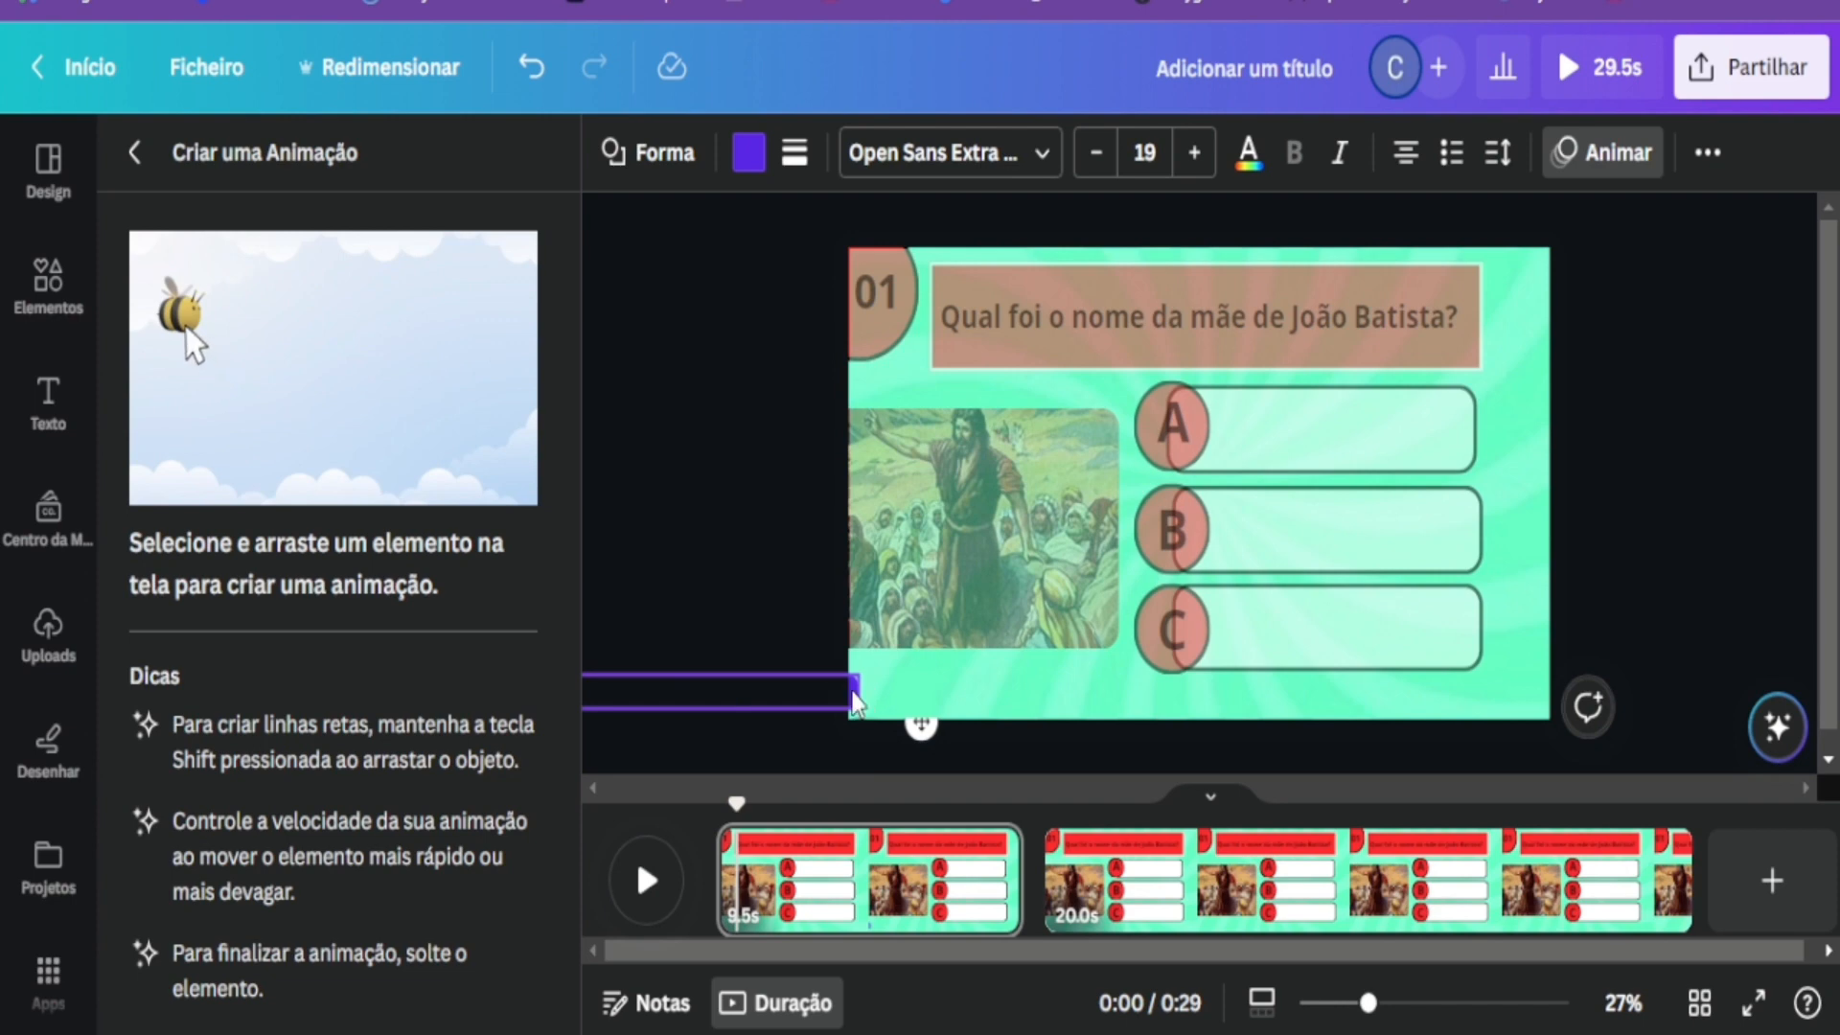
drag(854, 694, 1360, 694)
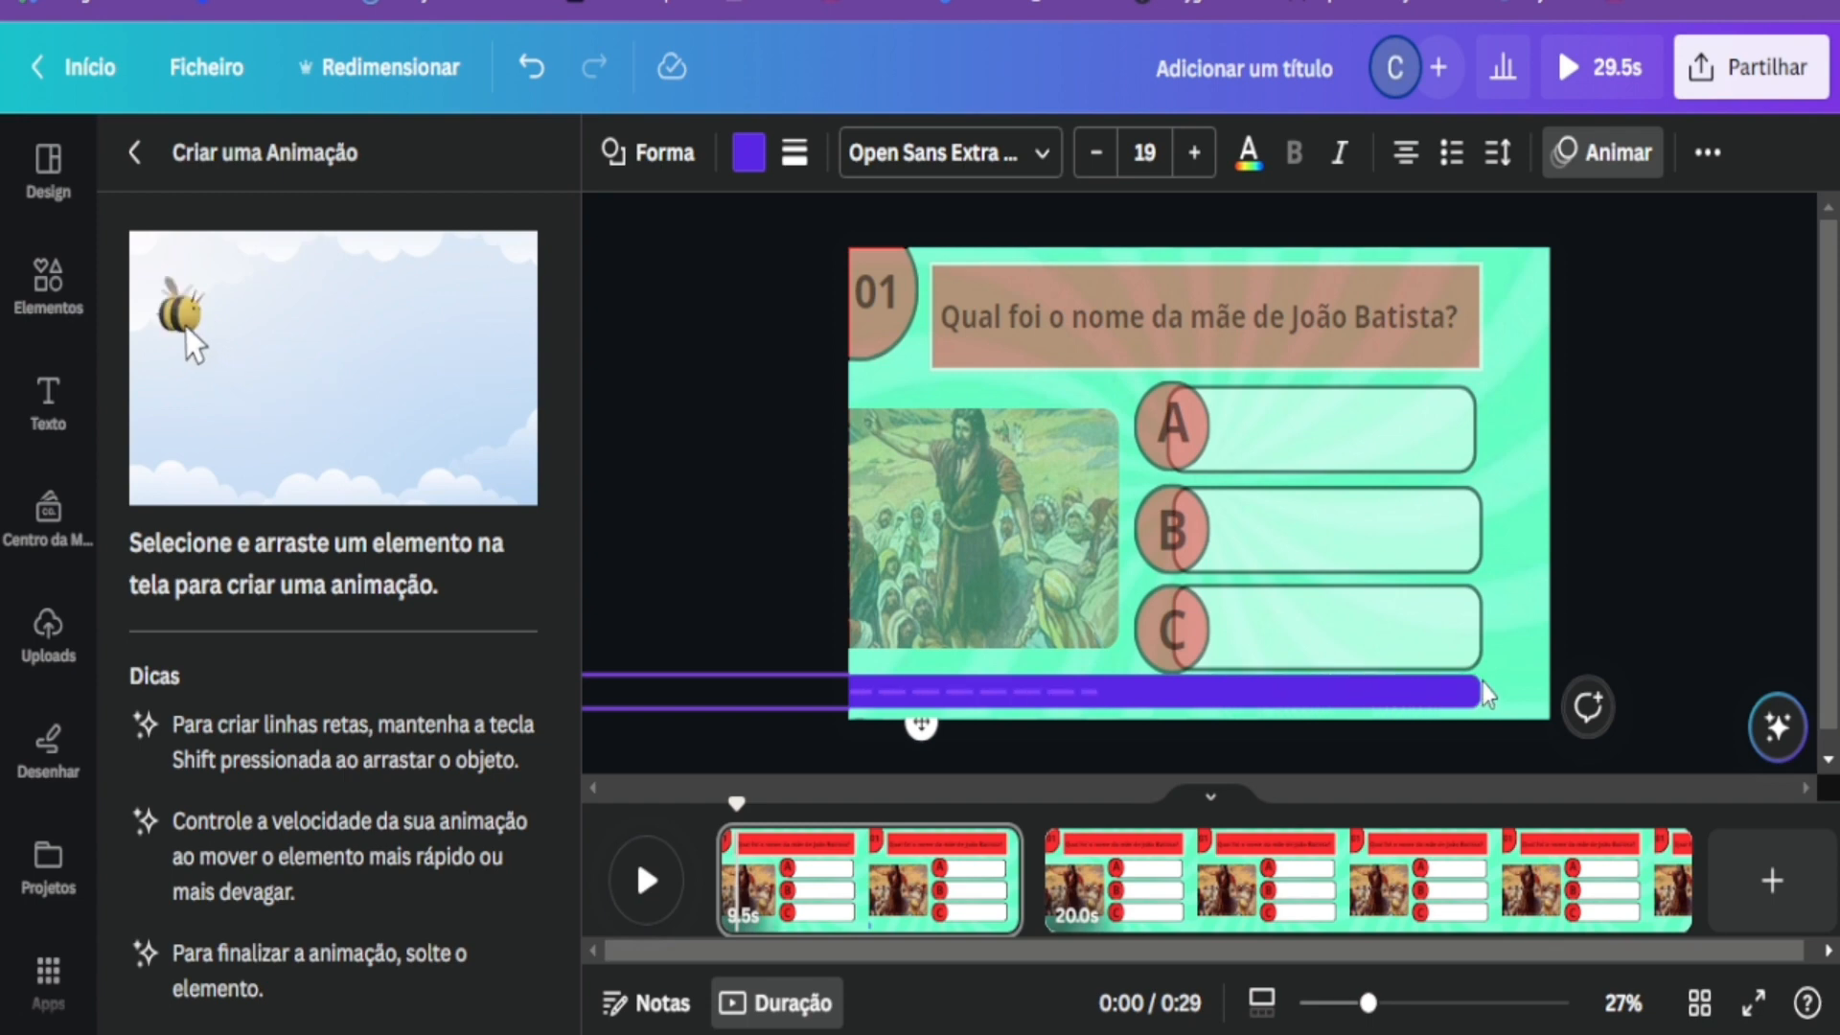
drag(1531, 688, 1551, 680)
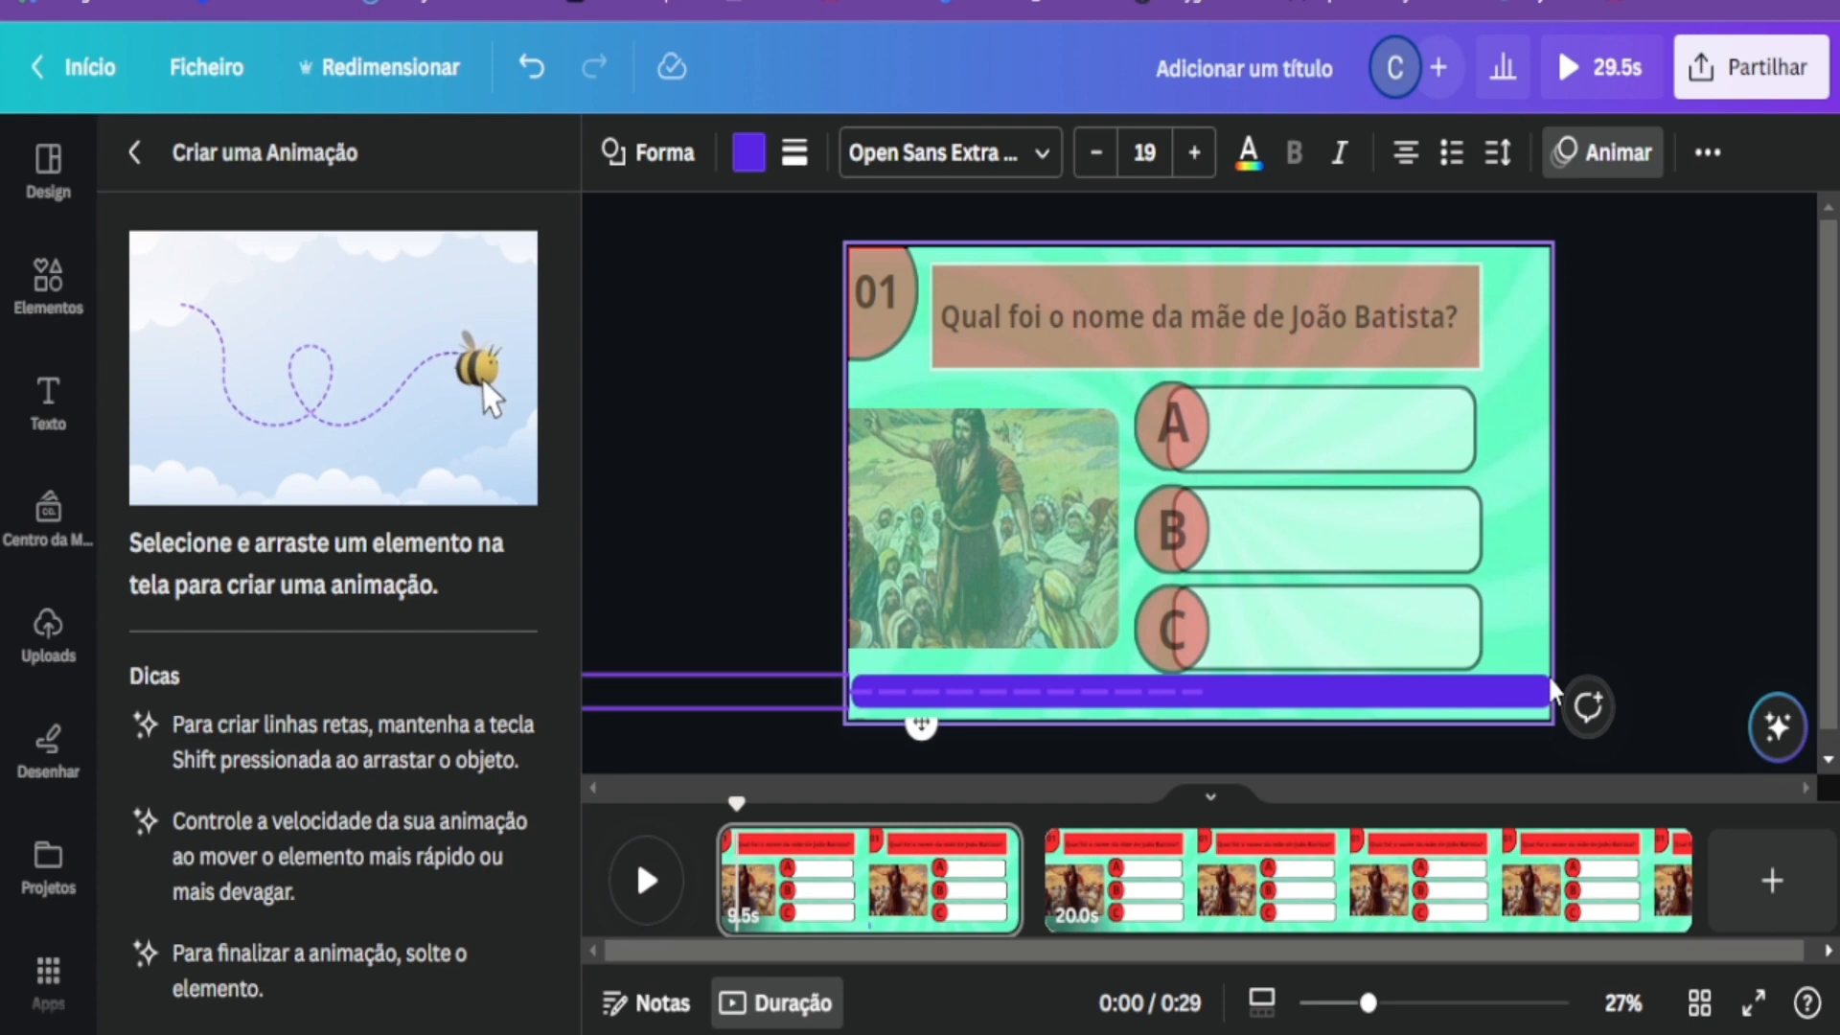
drag(1551, 681, 1551, 681)
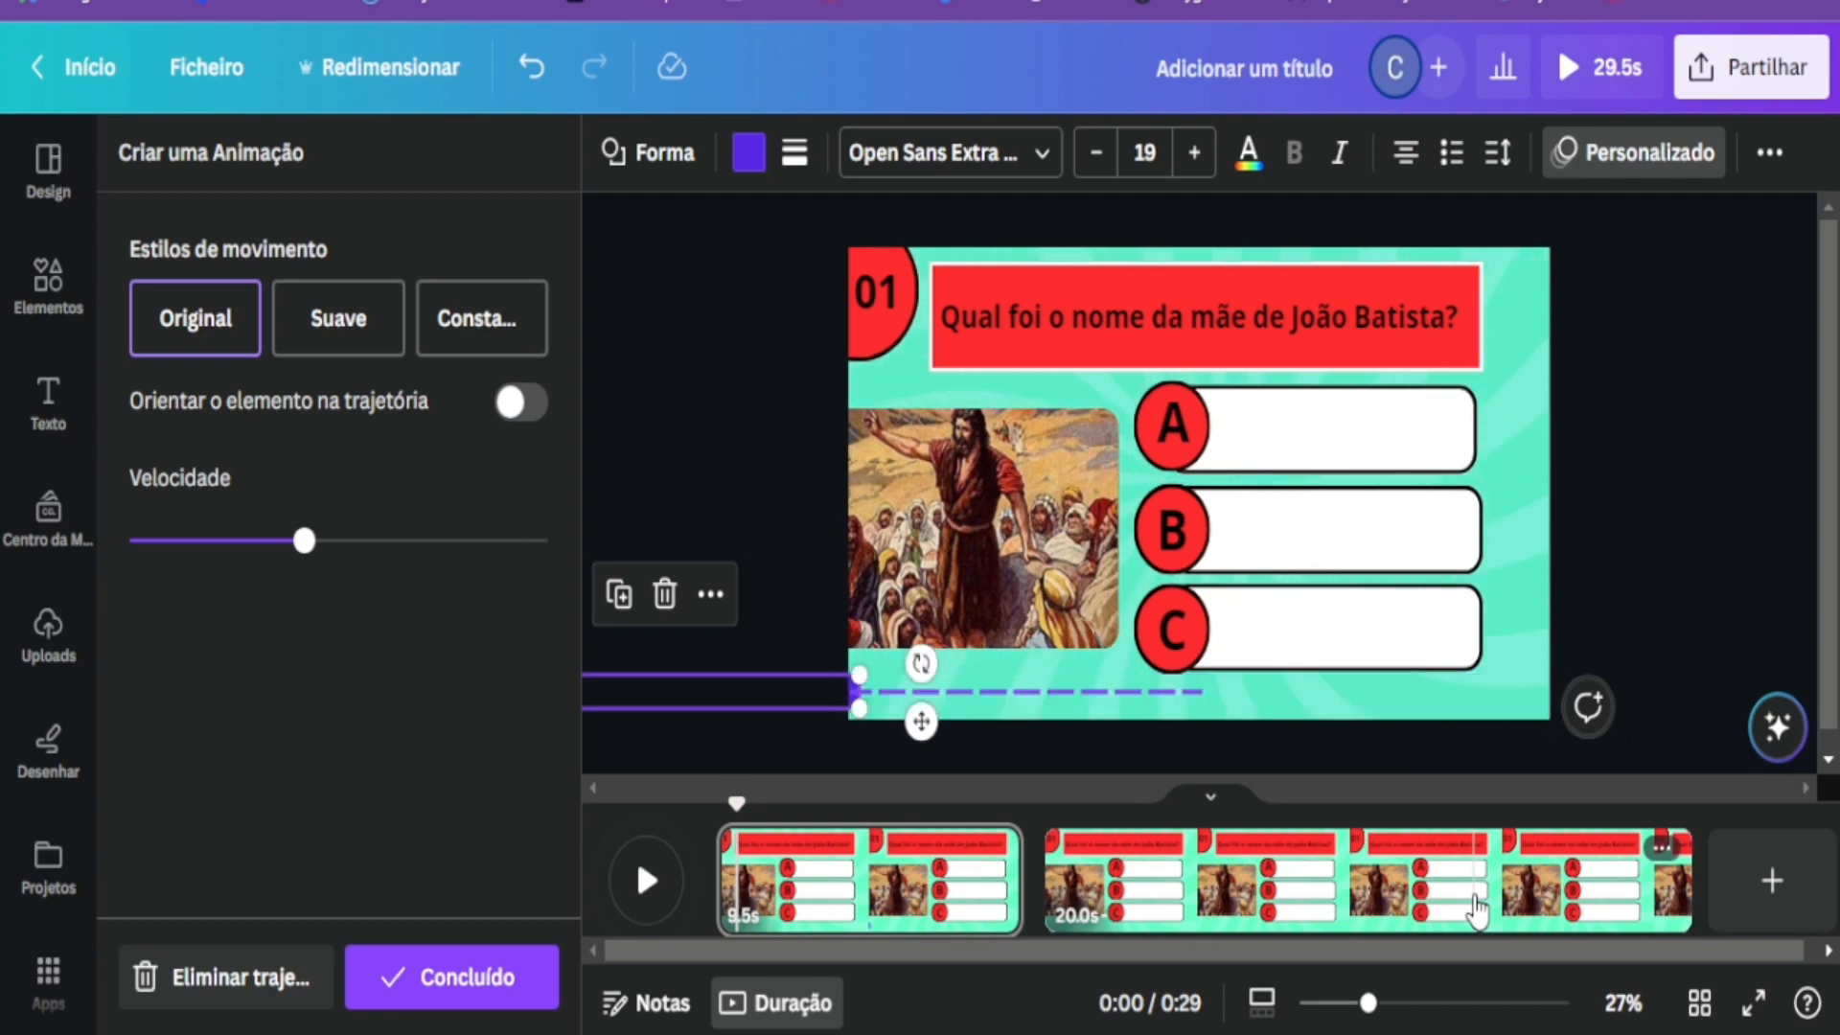
Give the bar's animation the constant motion style, slow its speed to about one eighth of the range, and finish the animation.
click(472, 331)
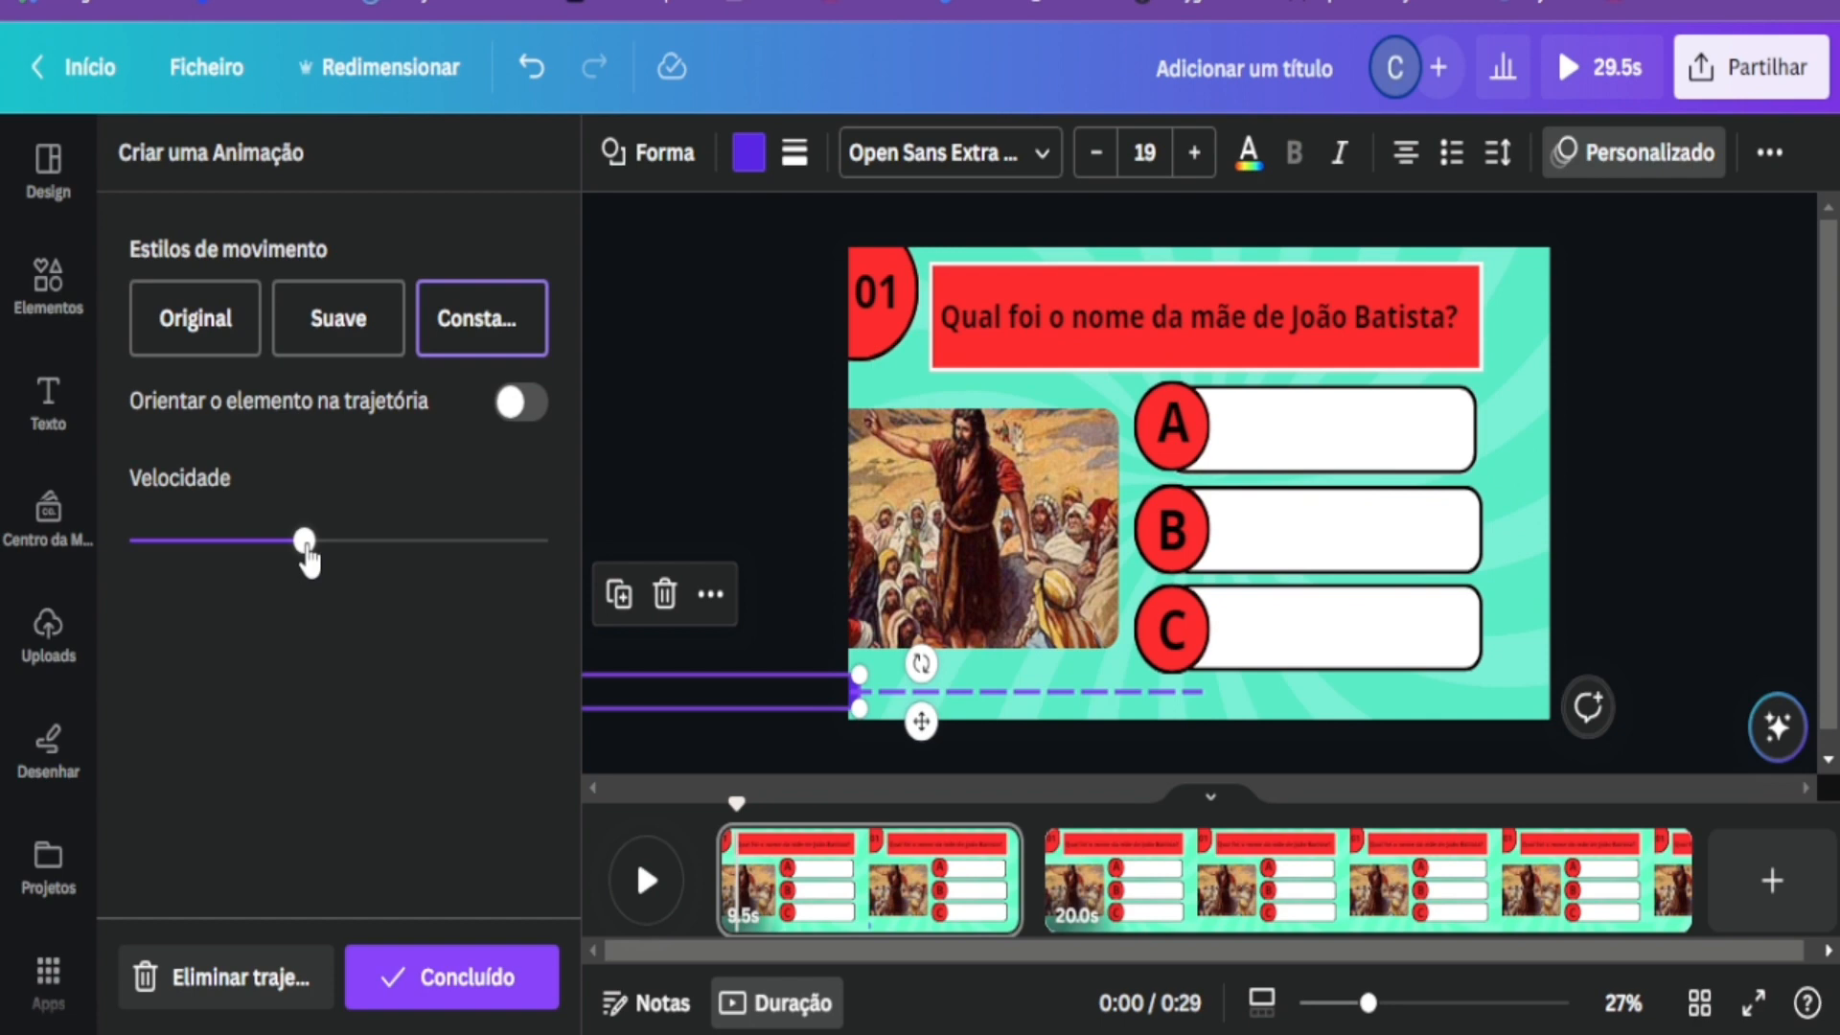
drag(307, 558, 226, 560)
drag(221, 543, 186, 544)
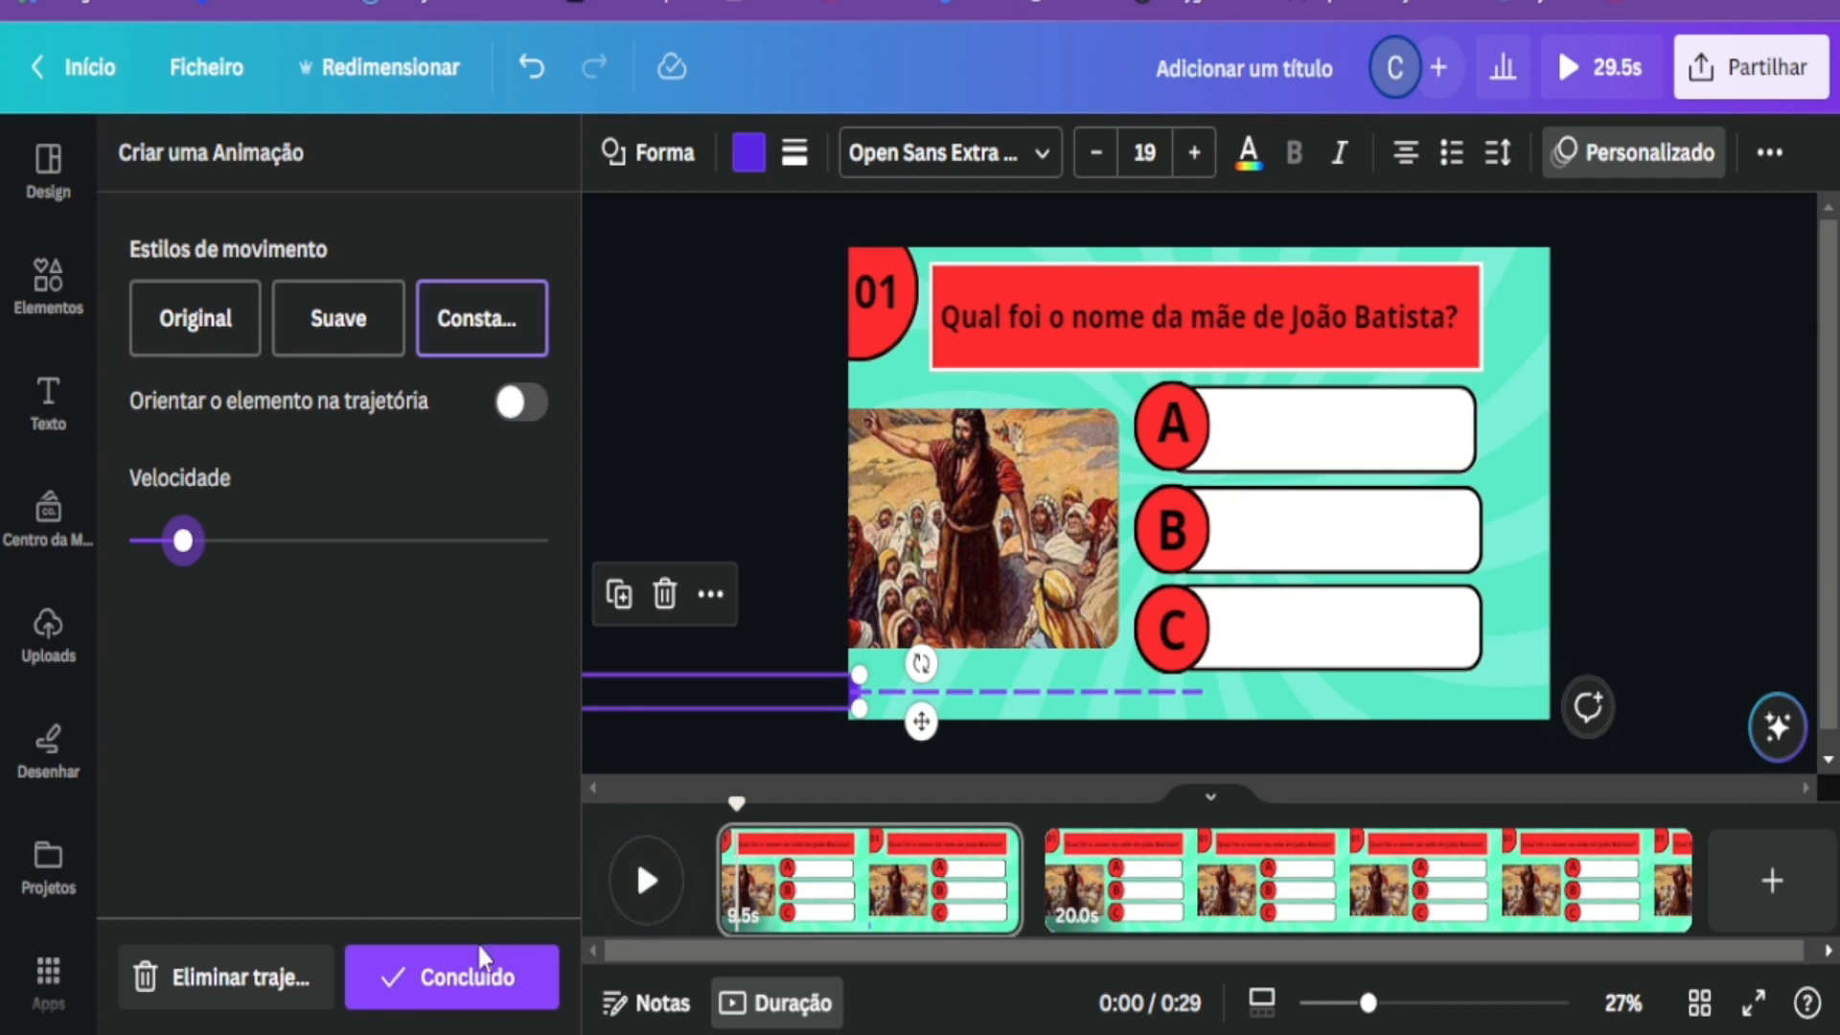
click(466, 982)
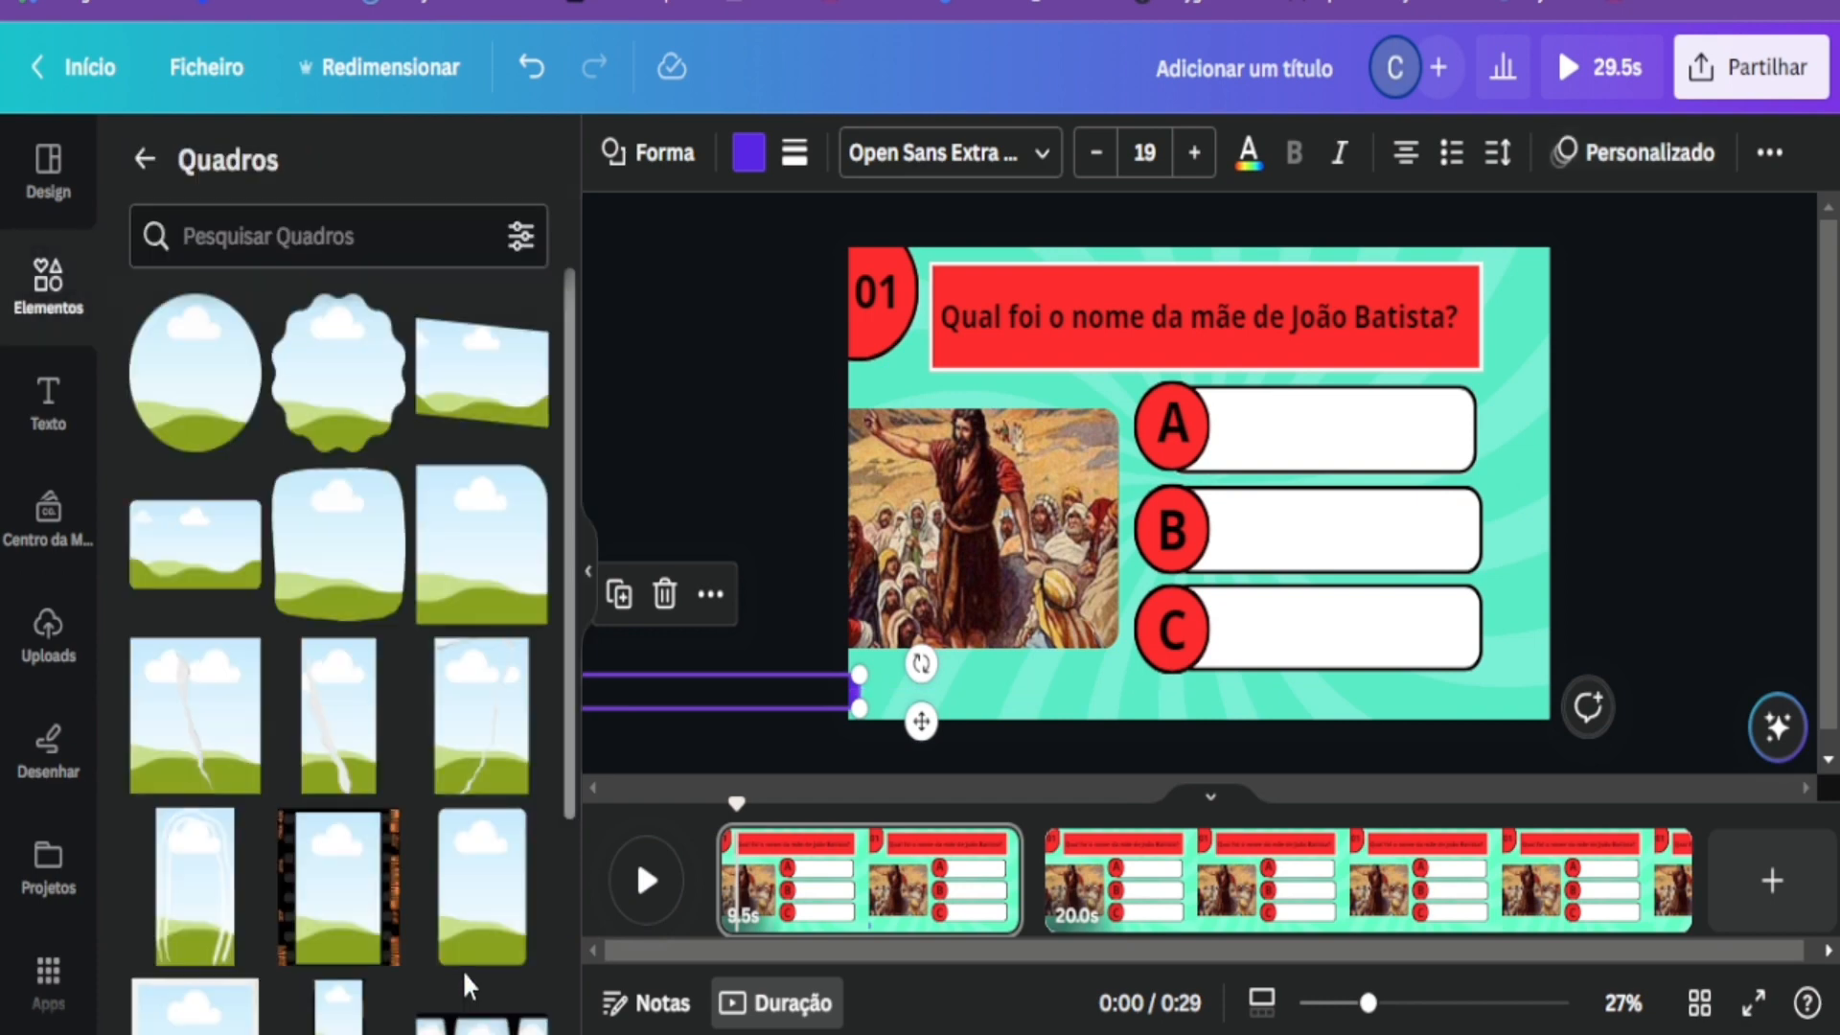
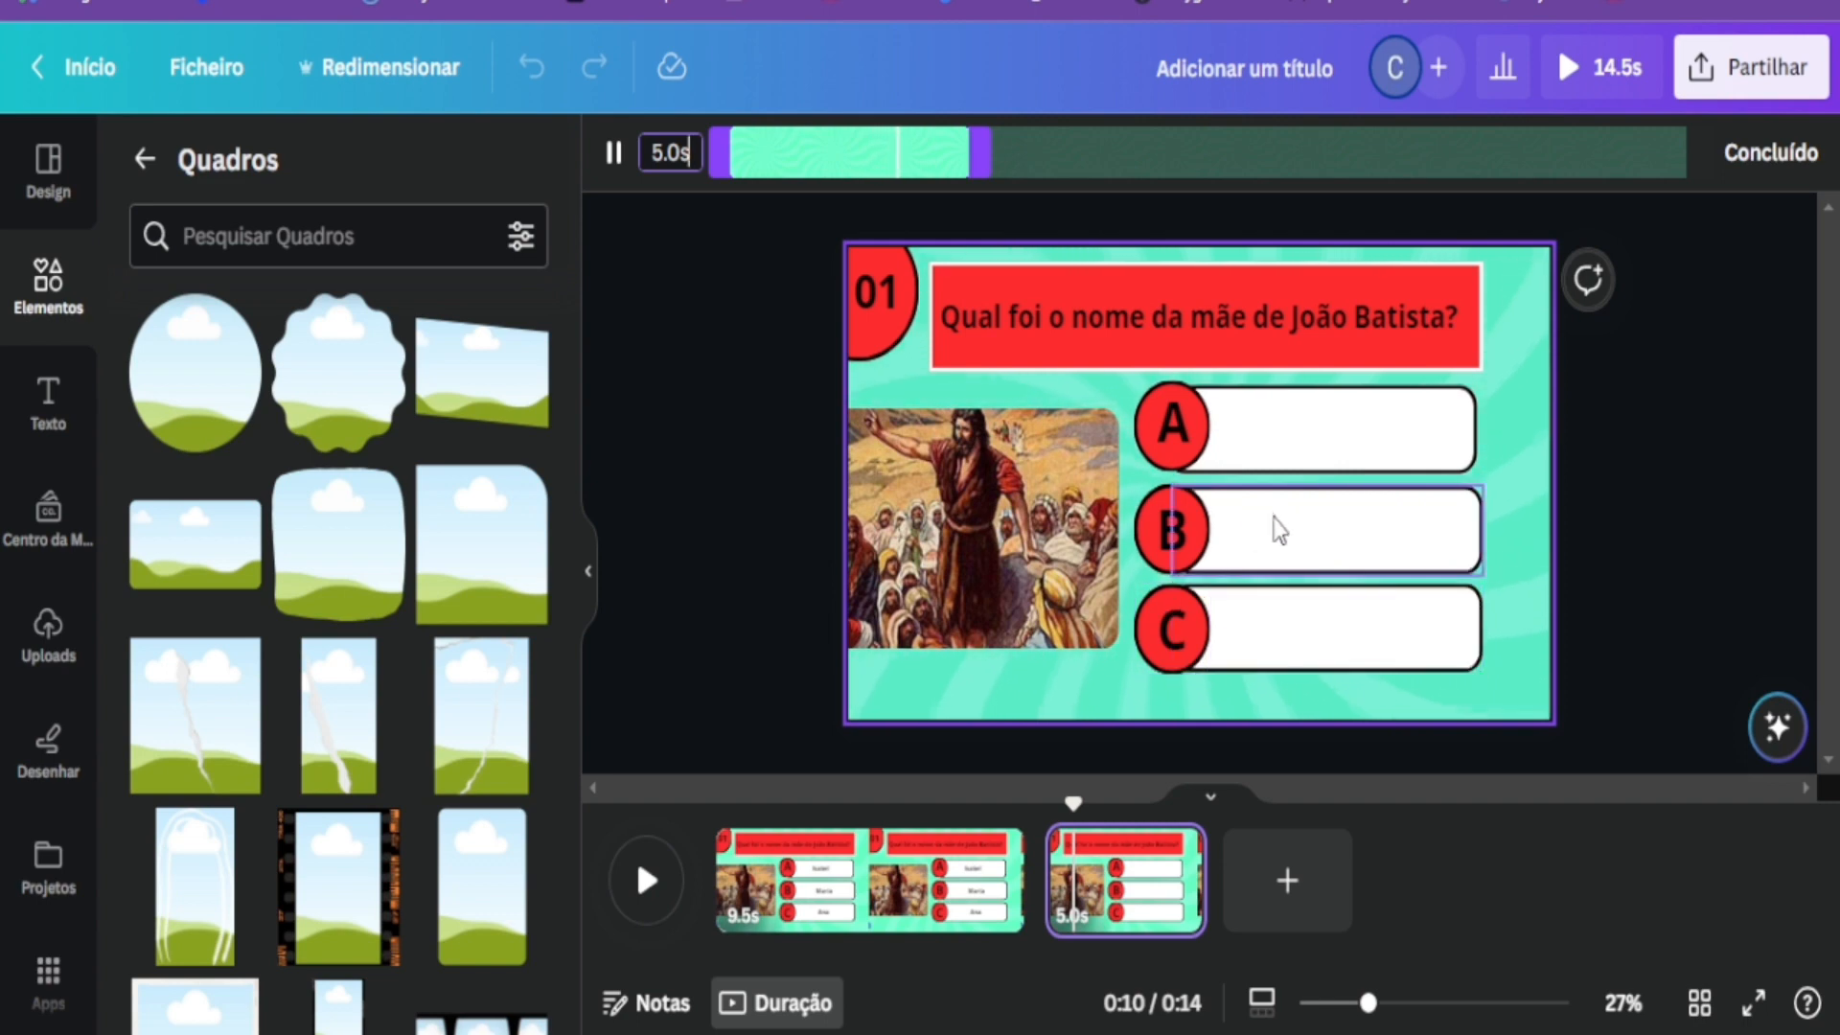
Replace the blank A–C answer boxes on the second page with copies of the first page's filled boxes (Isabel, Maria, Ana).
click(864, 901)
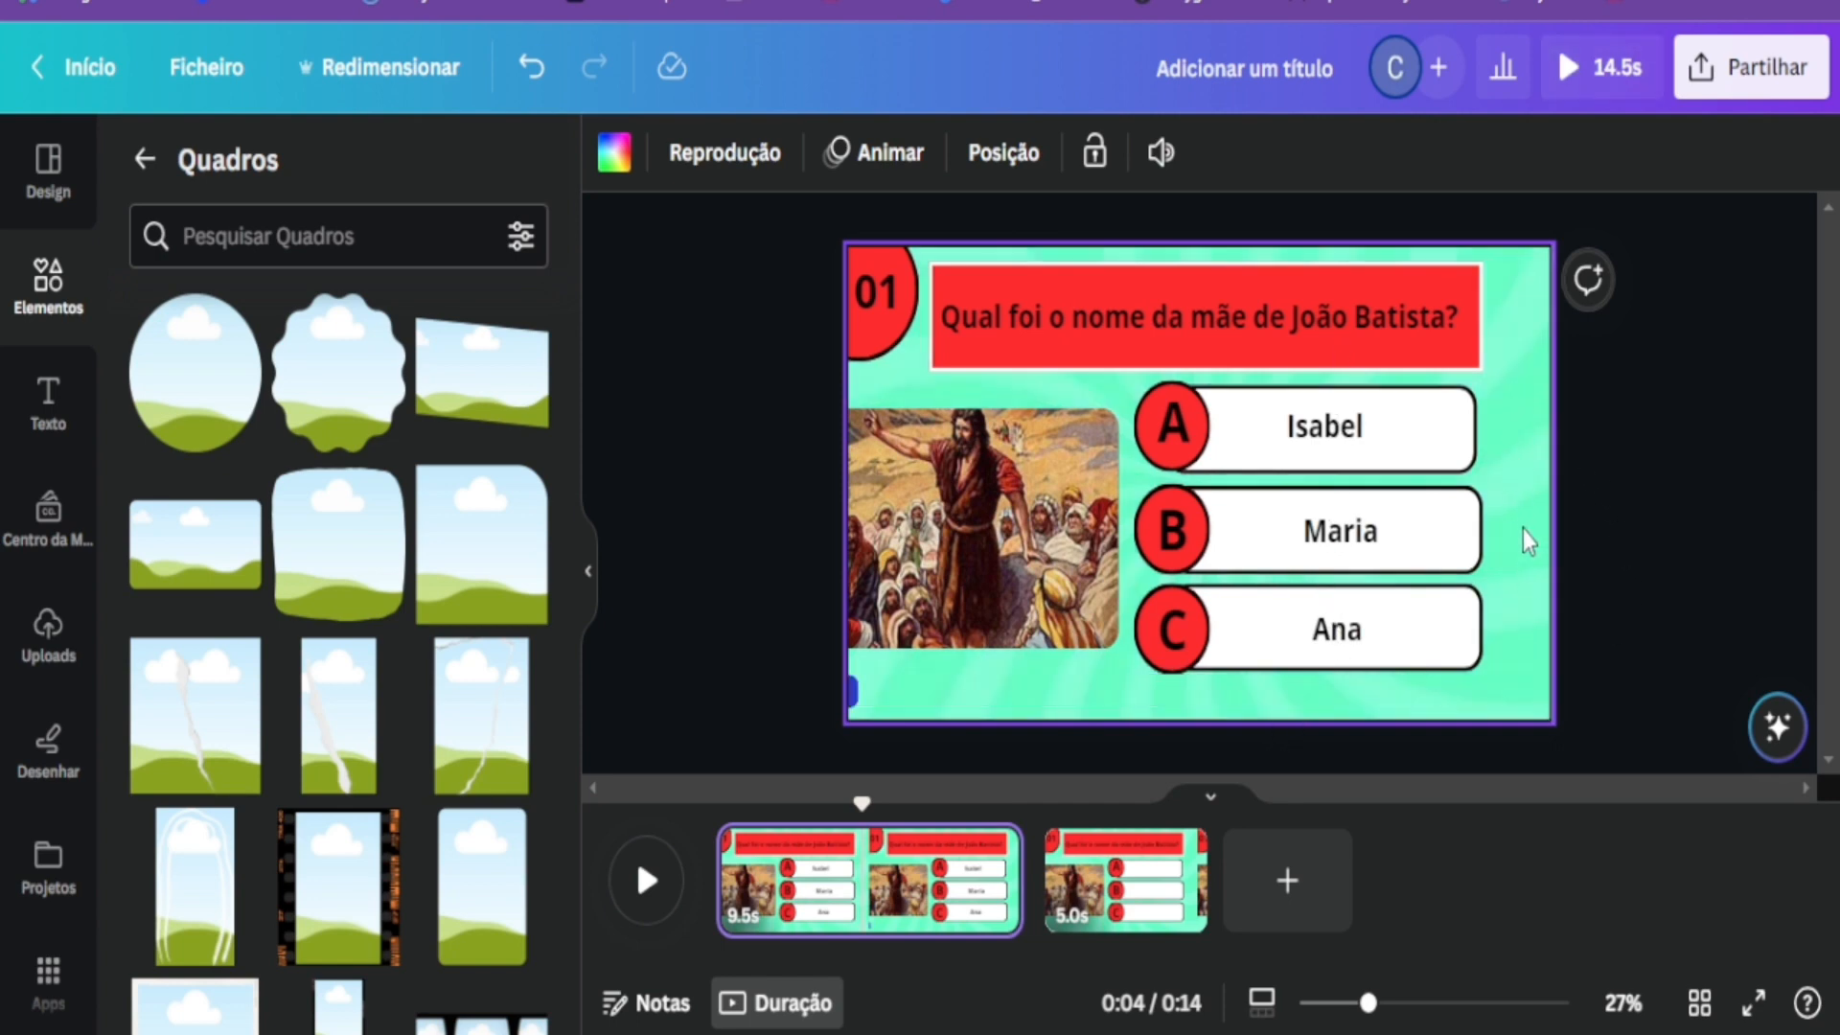
click(1522, 430)
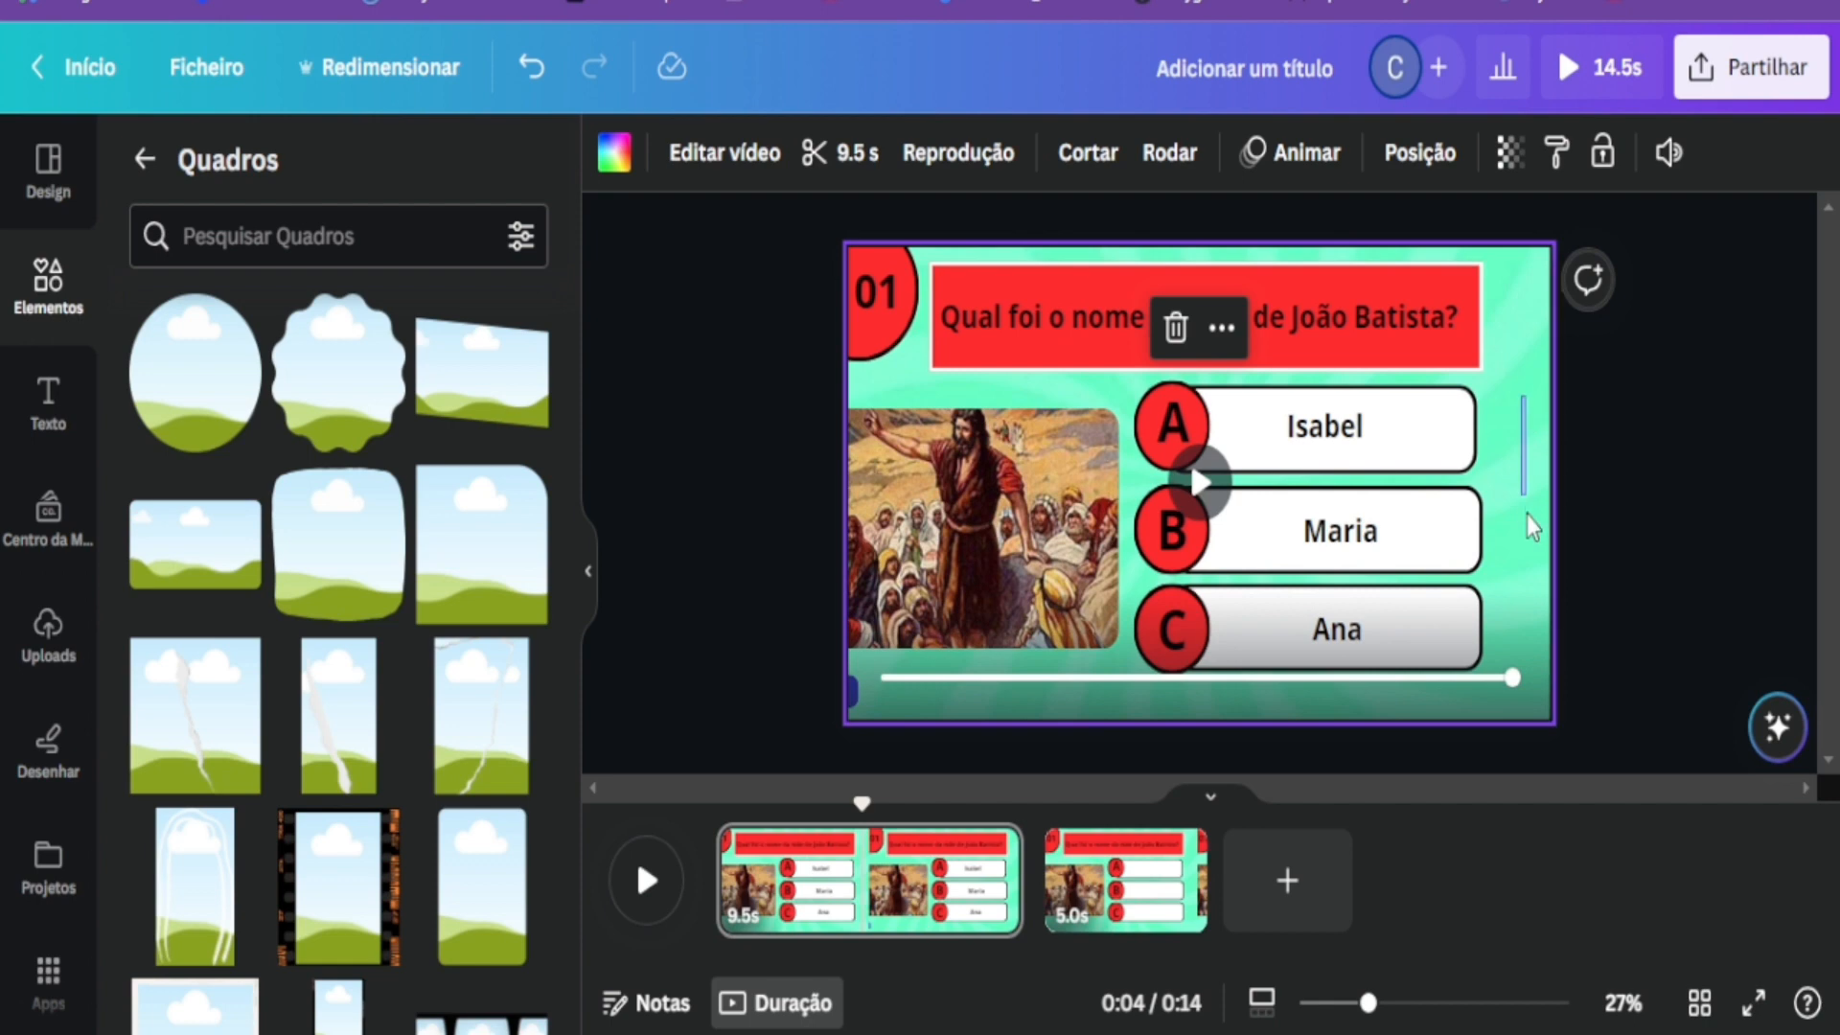
drag(1511, 631, 1131, 675)
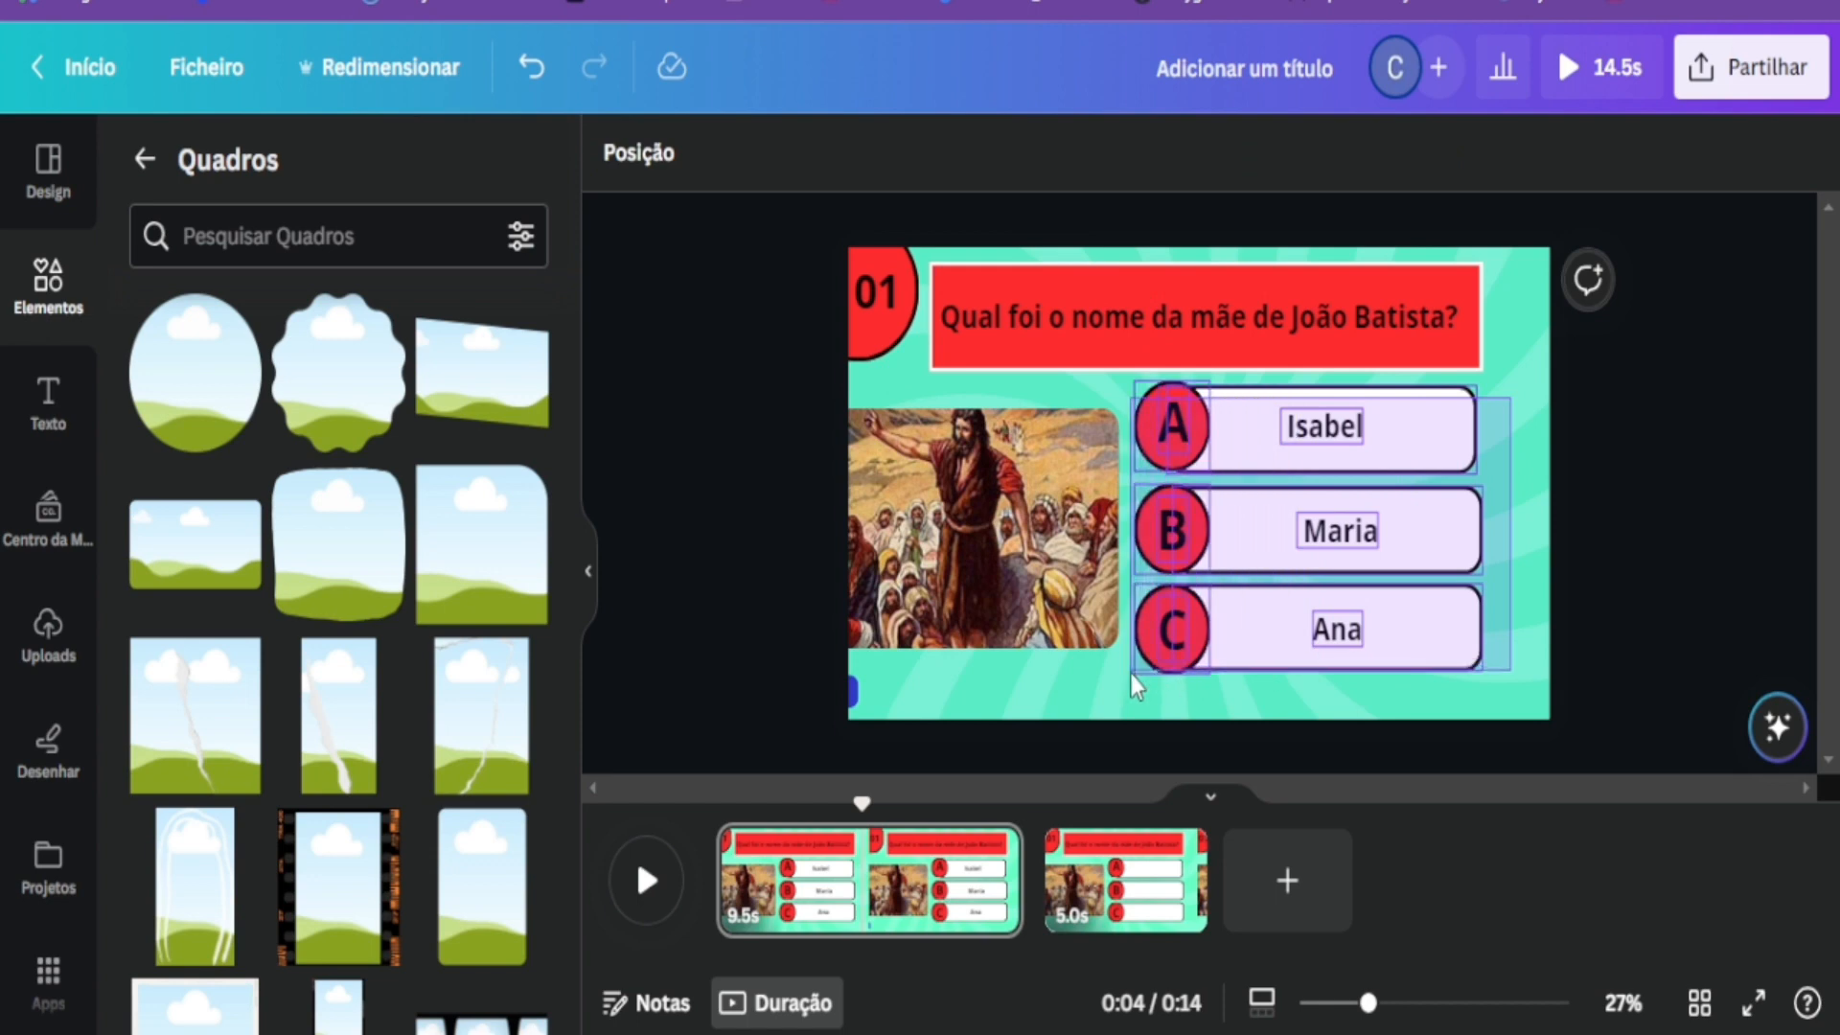
drag(1131, 675, 1131, 675)
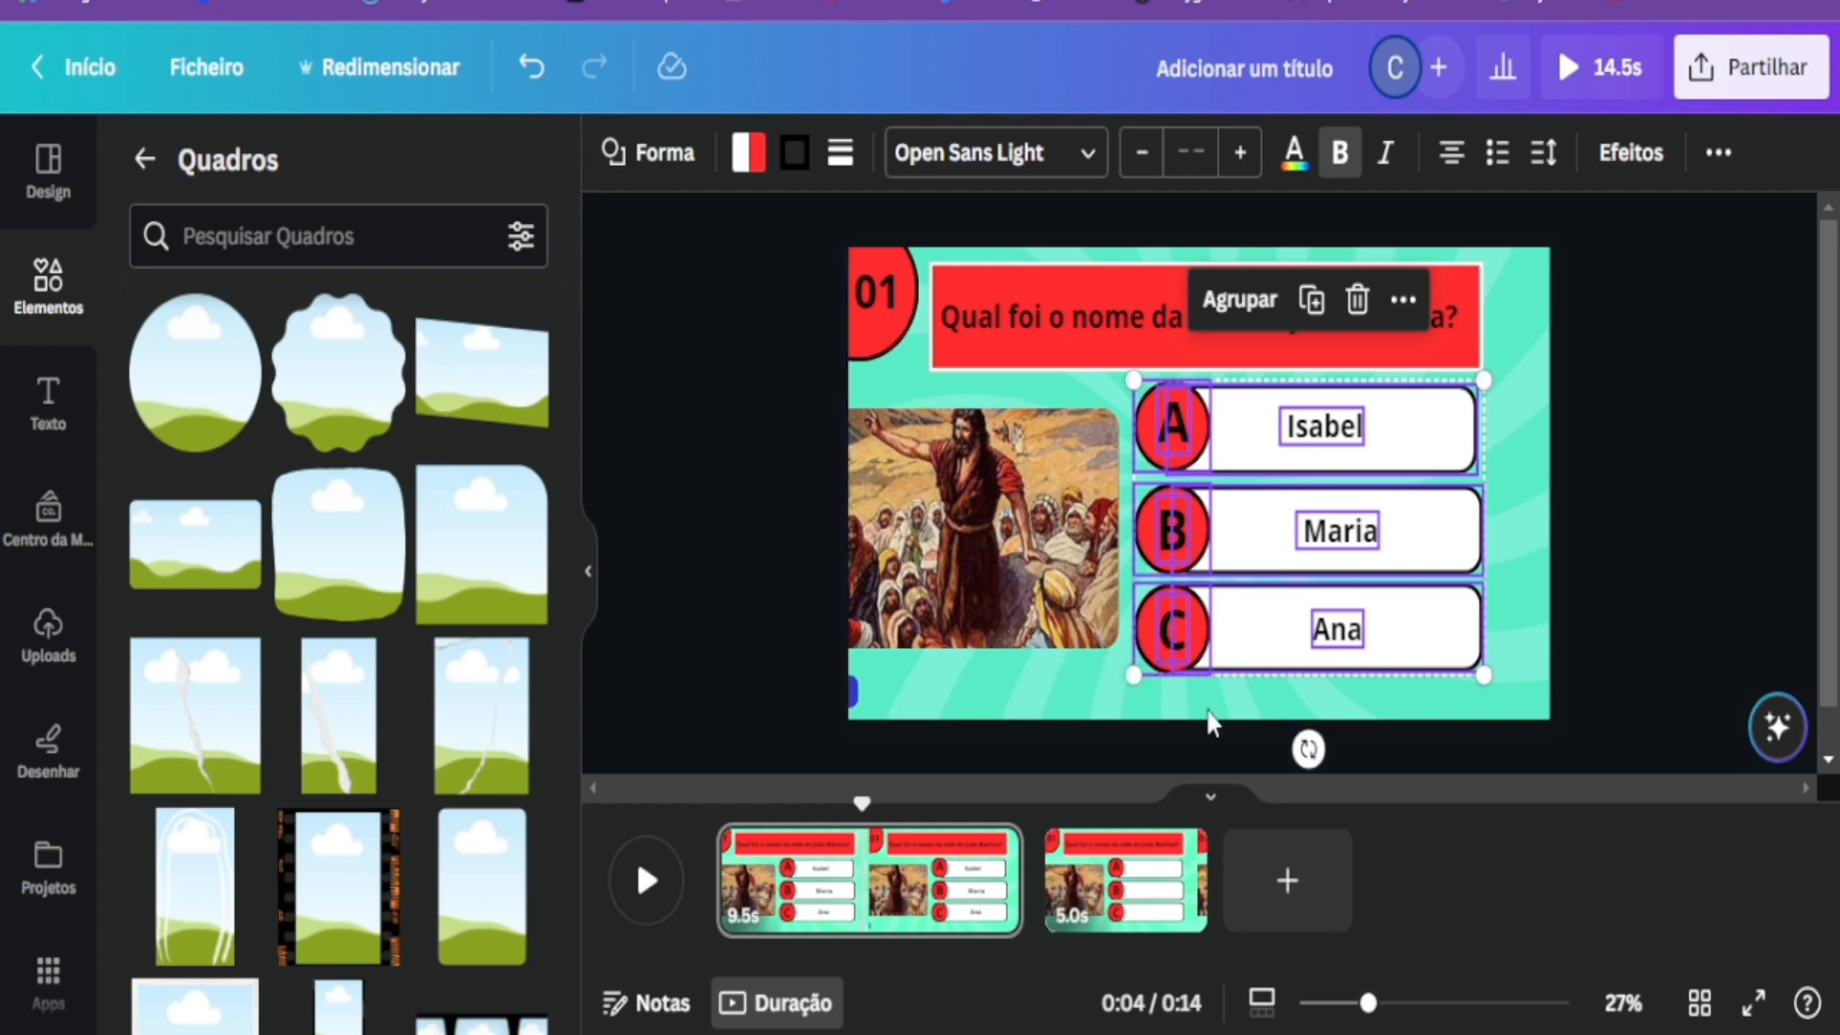
click(1122, 920)
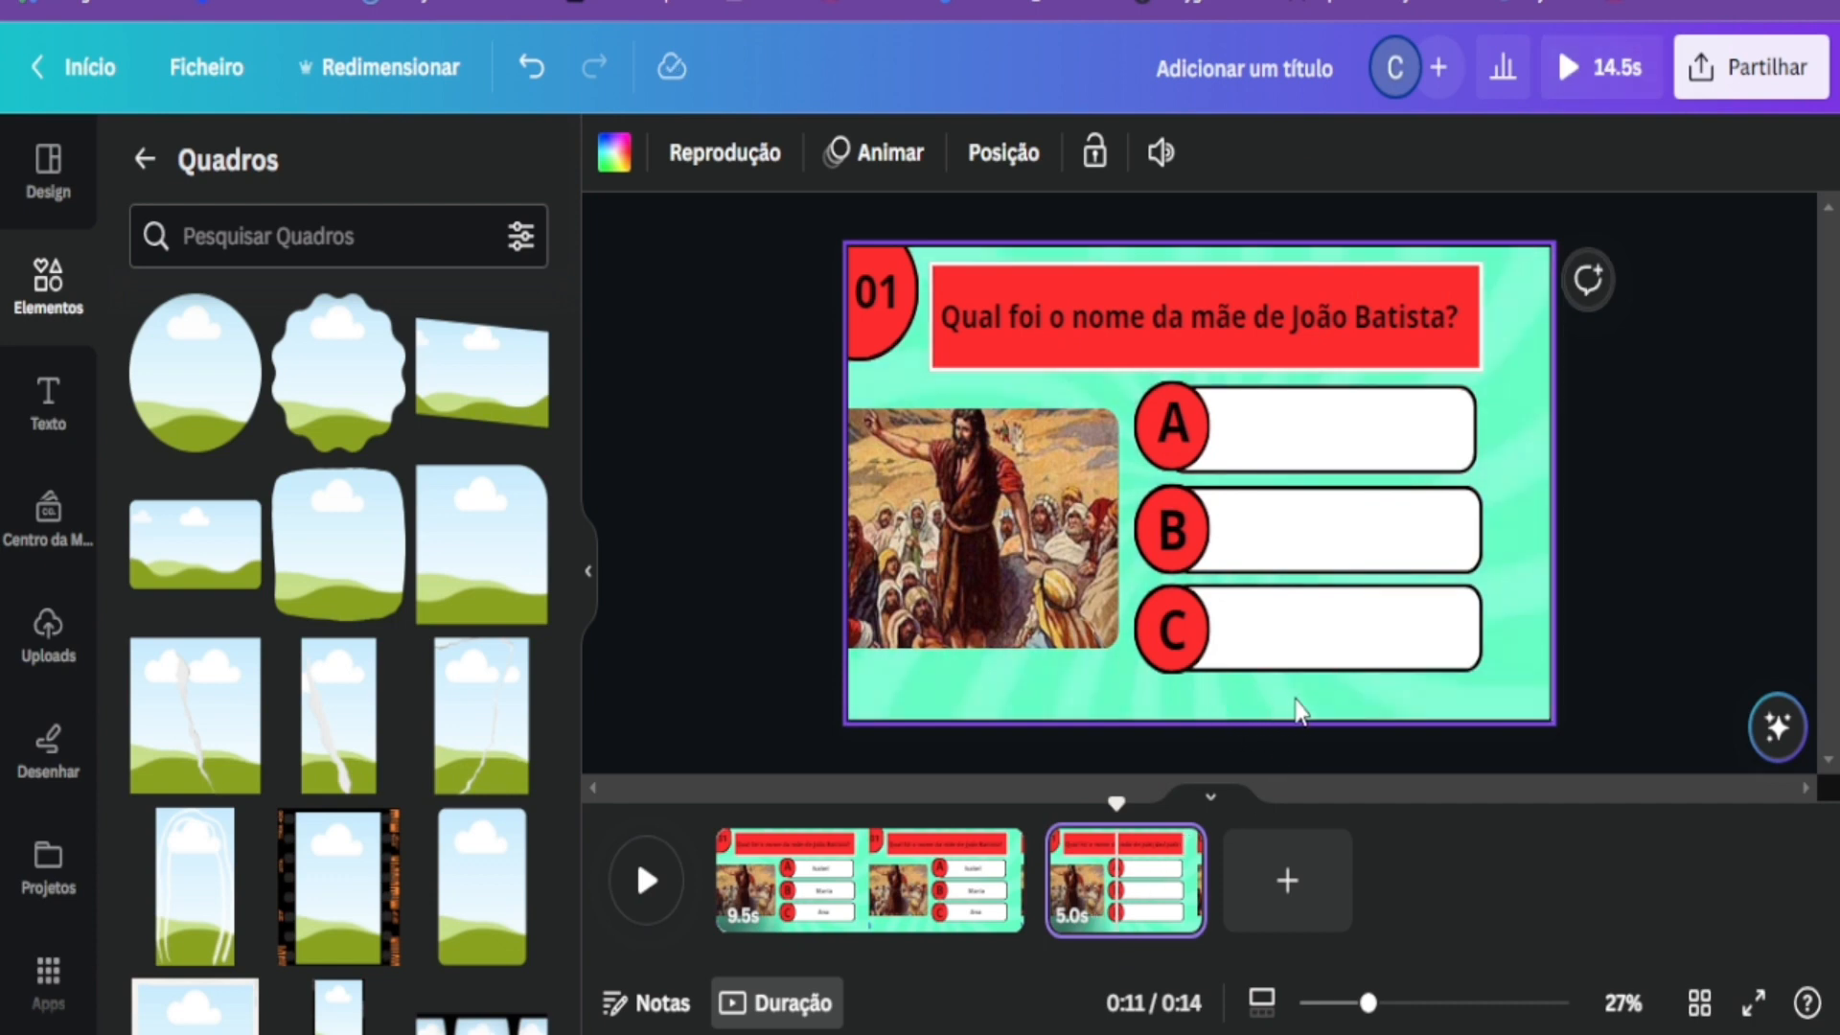
drag(1507, 406, 1143, 669)
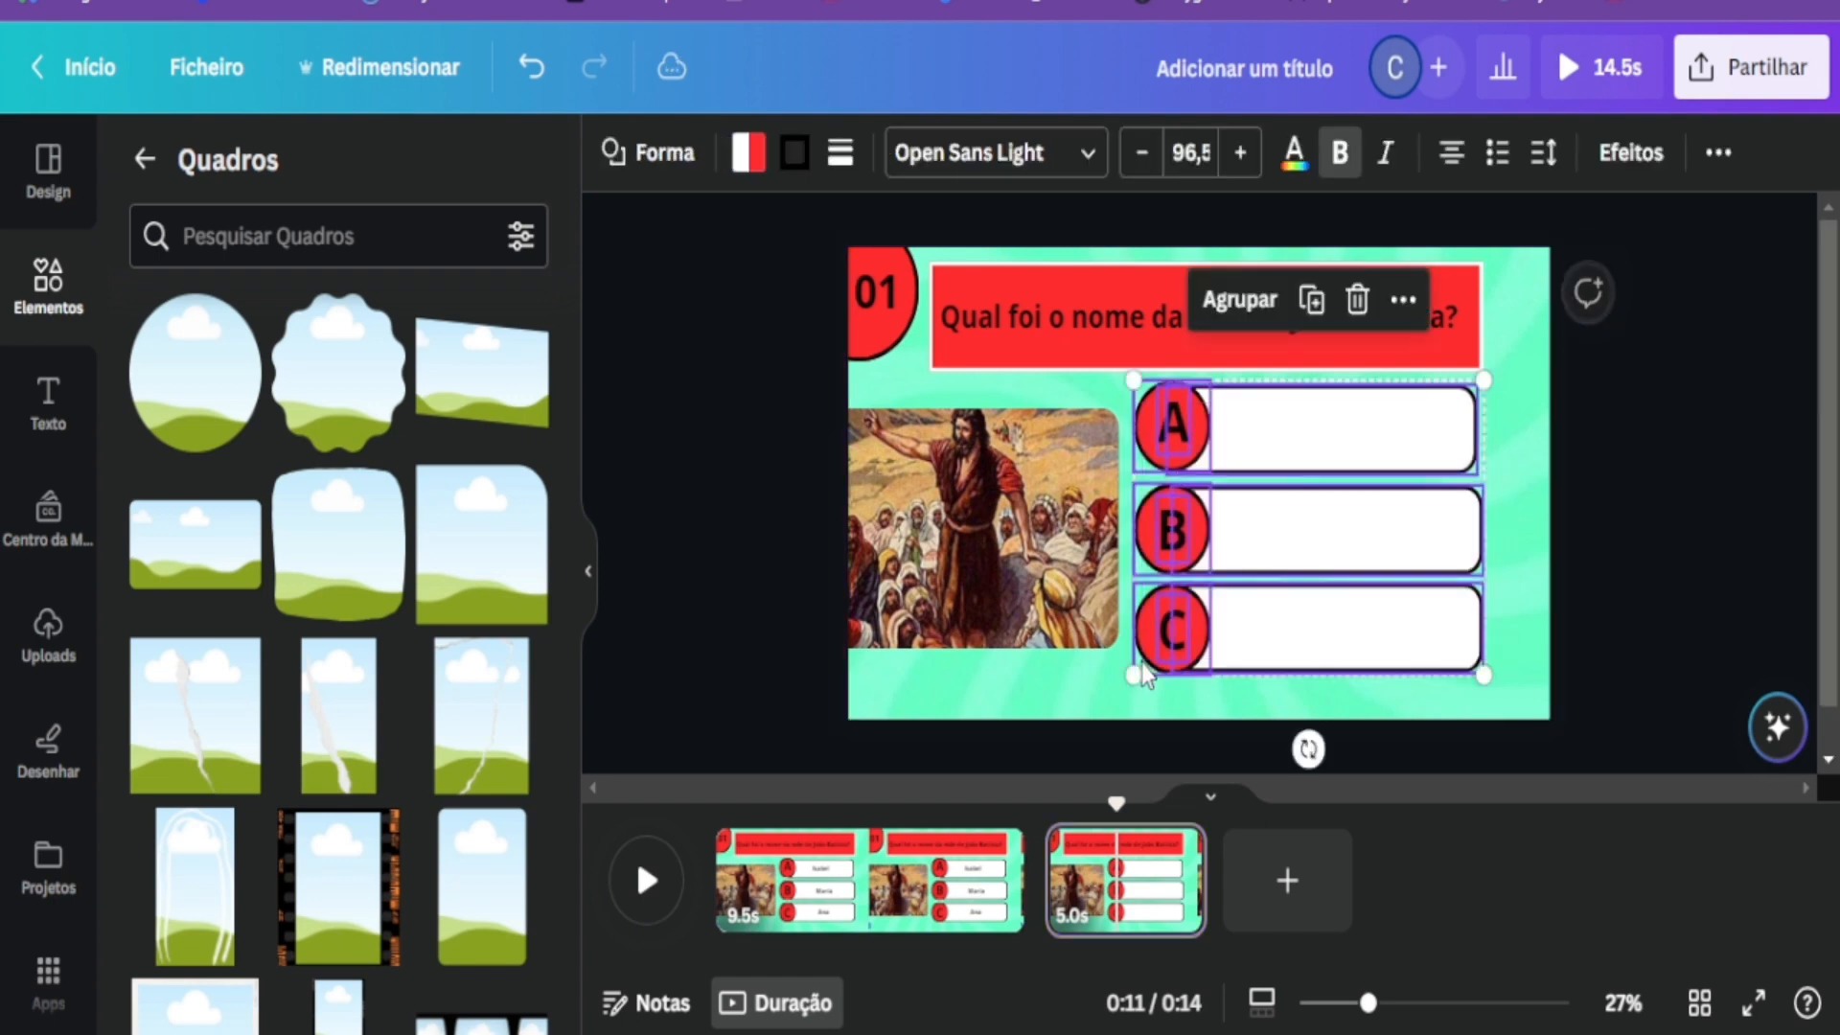
key(Delete)
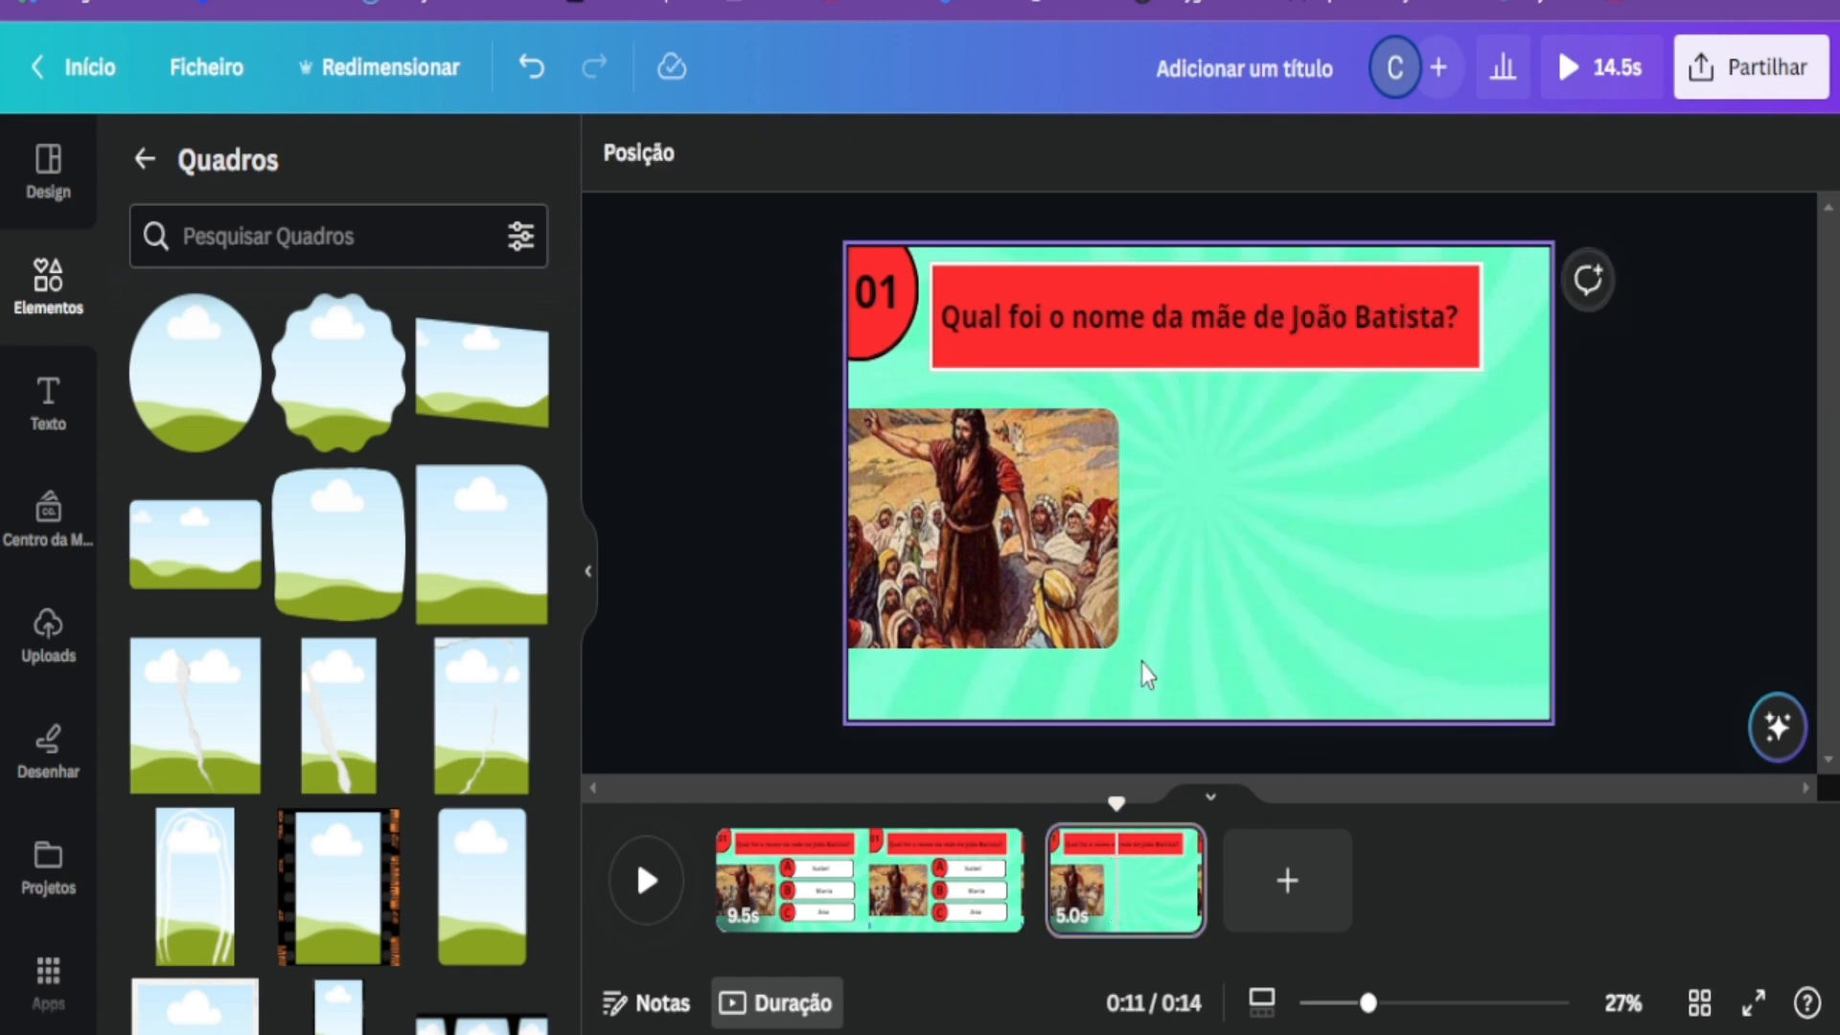
key(ctrl+z)
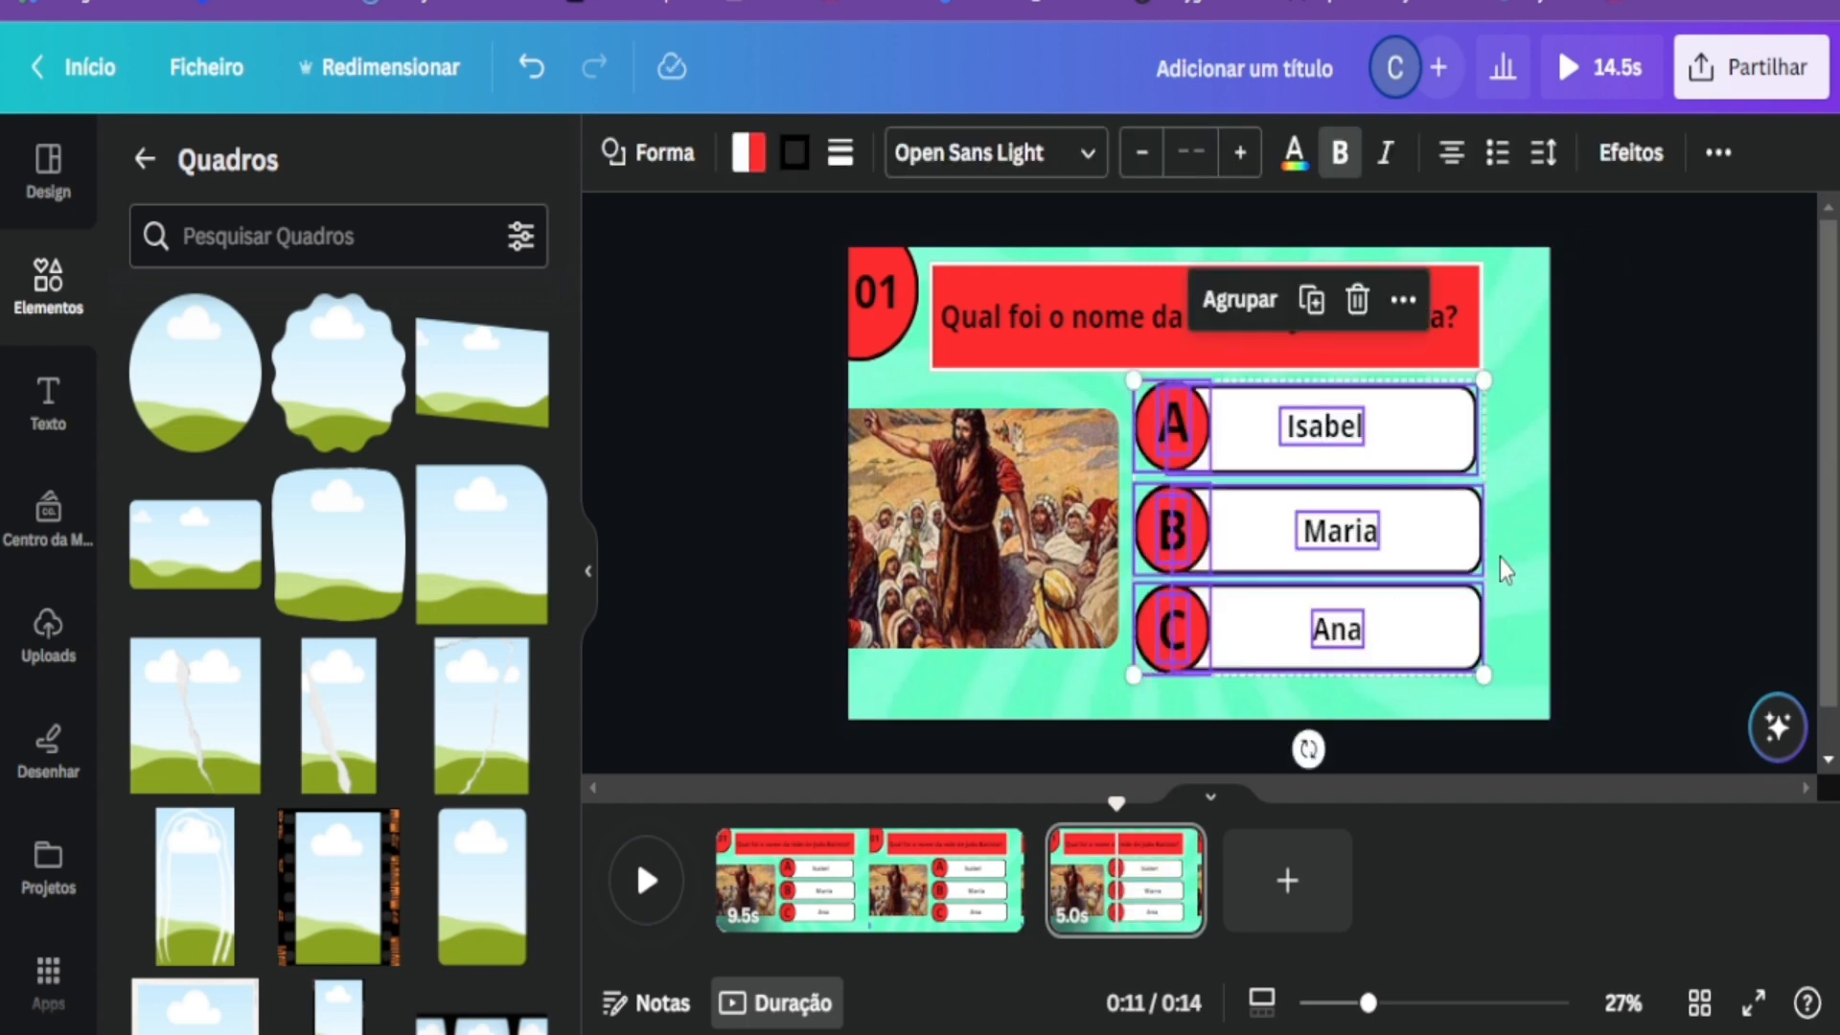
click(1607, 503)
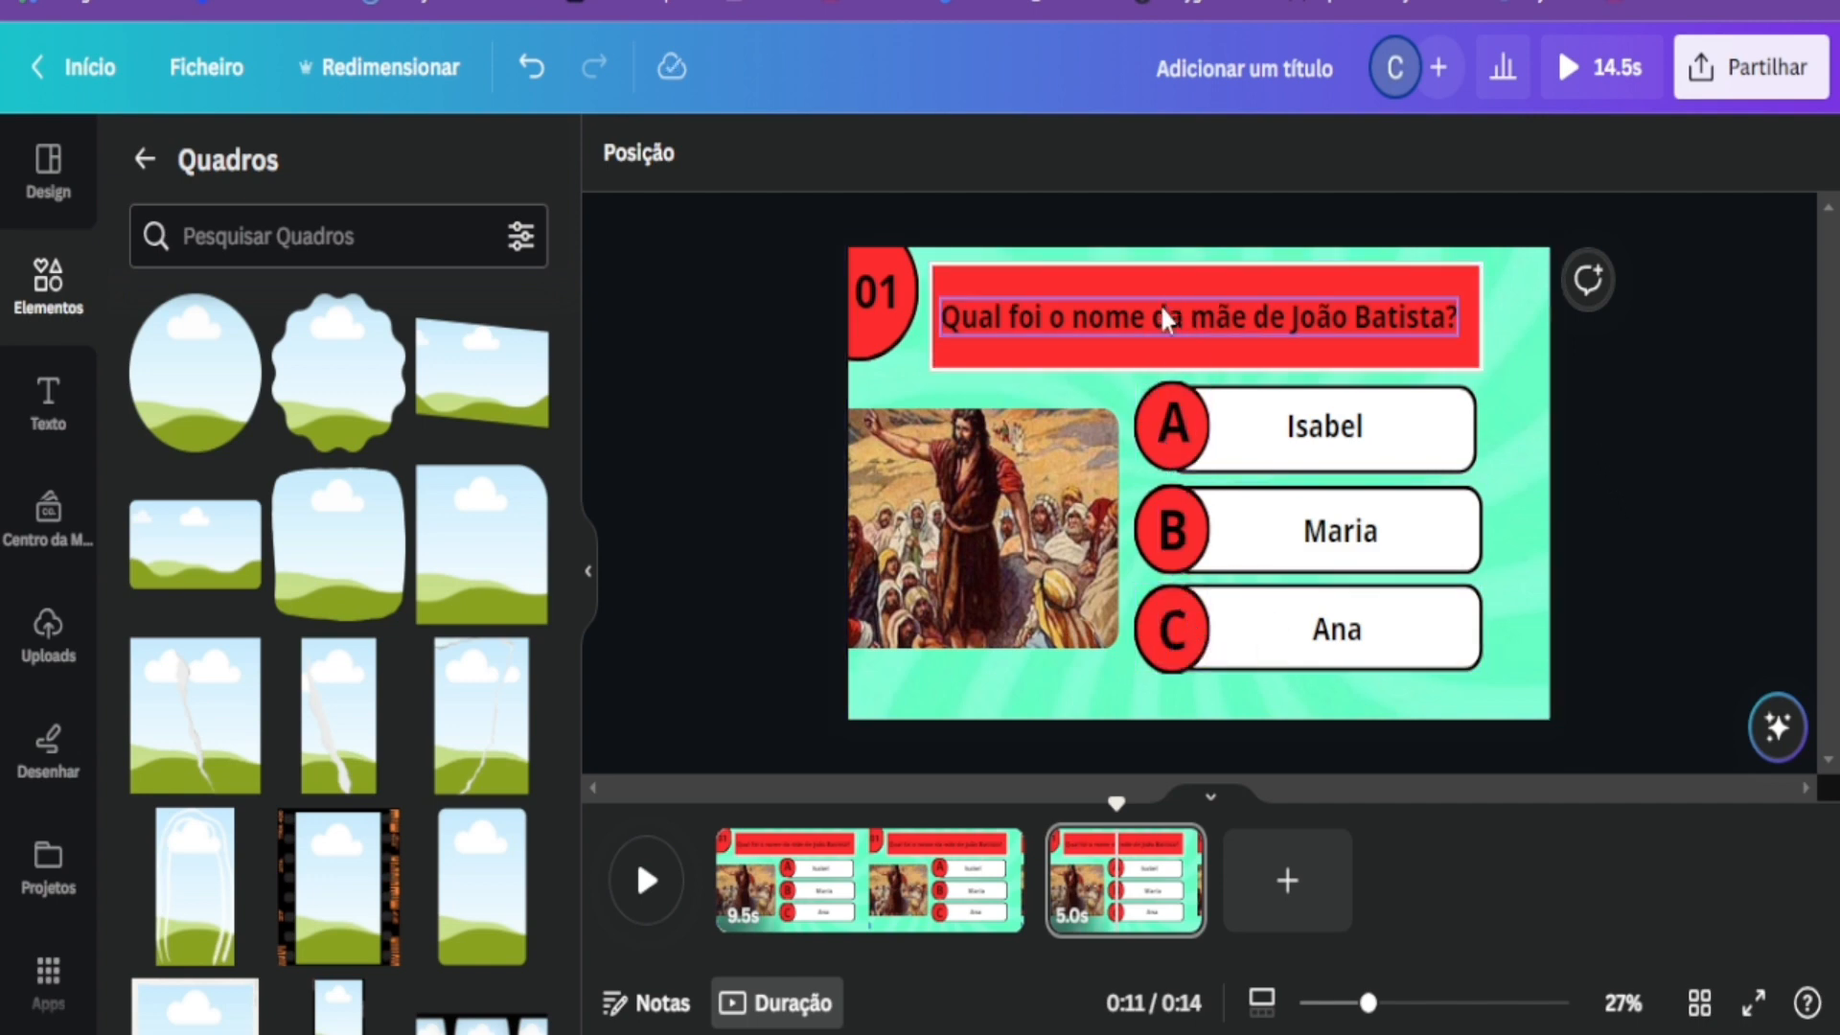
Fill answer box A (Isabel) on the second page with a custom solid green to mark the correct answer.
click(1467, 452)
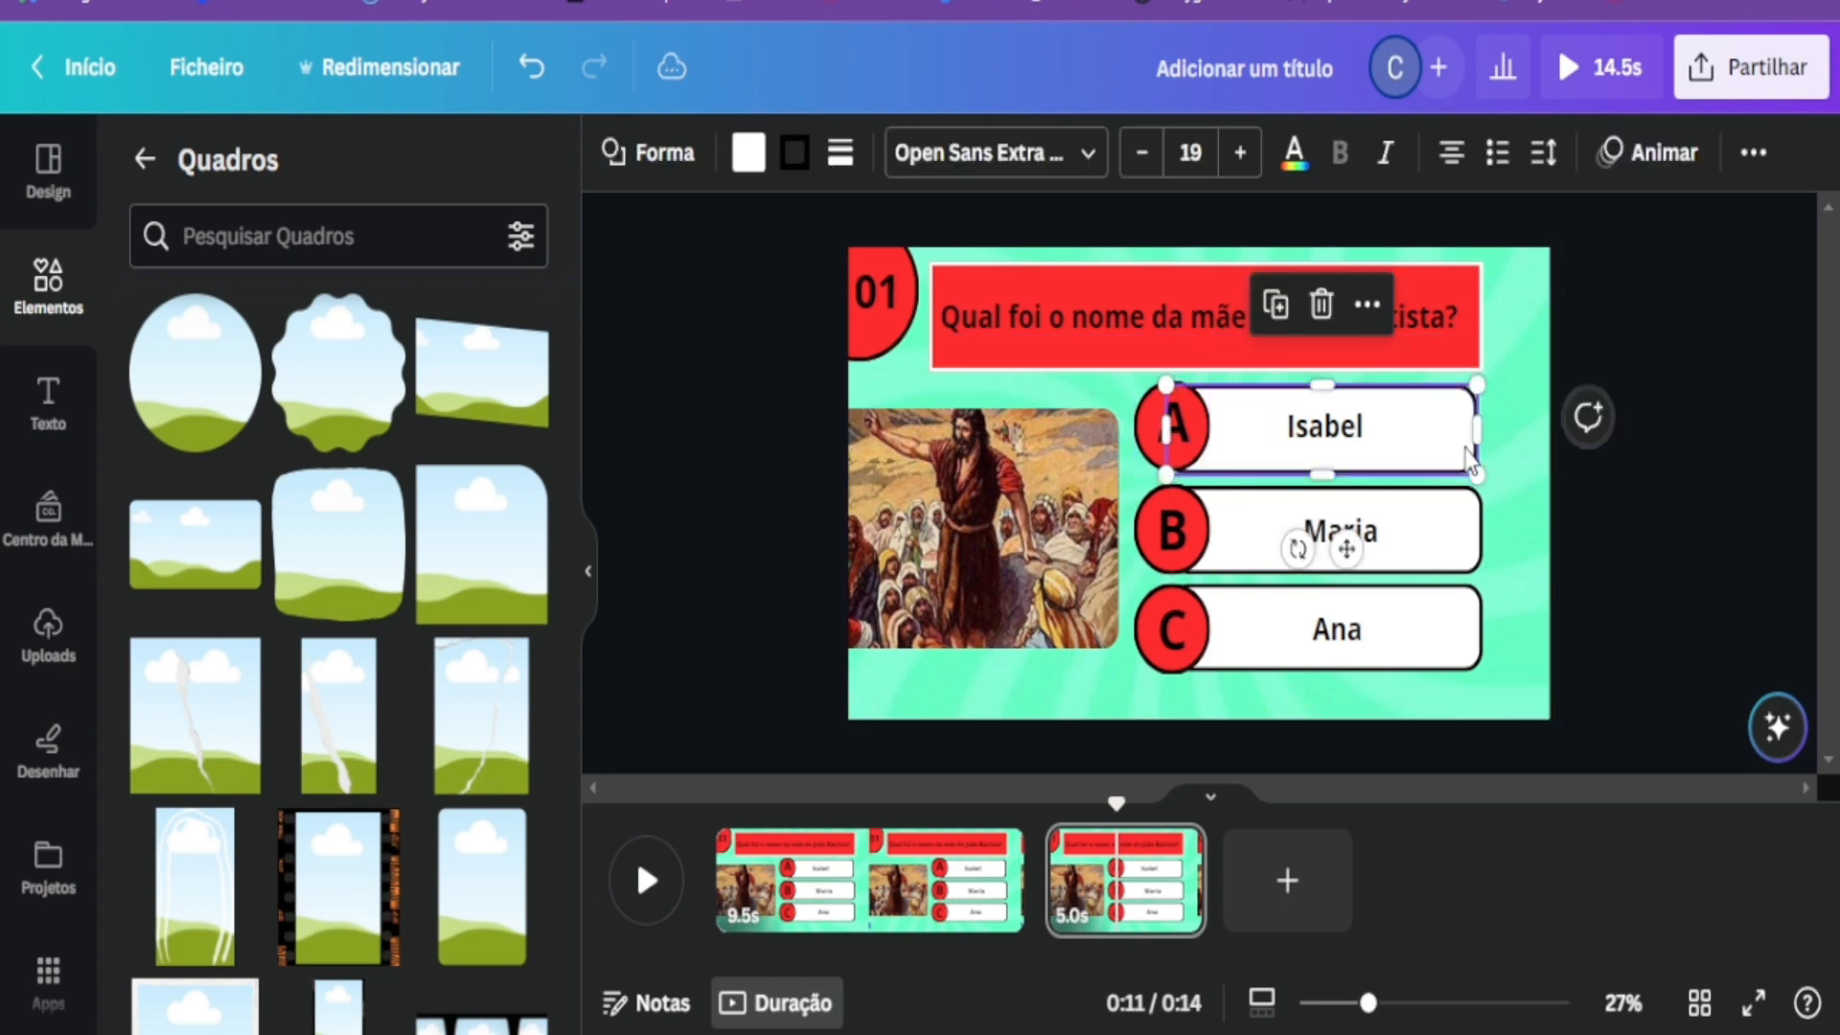
click(746, 153)
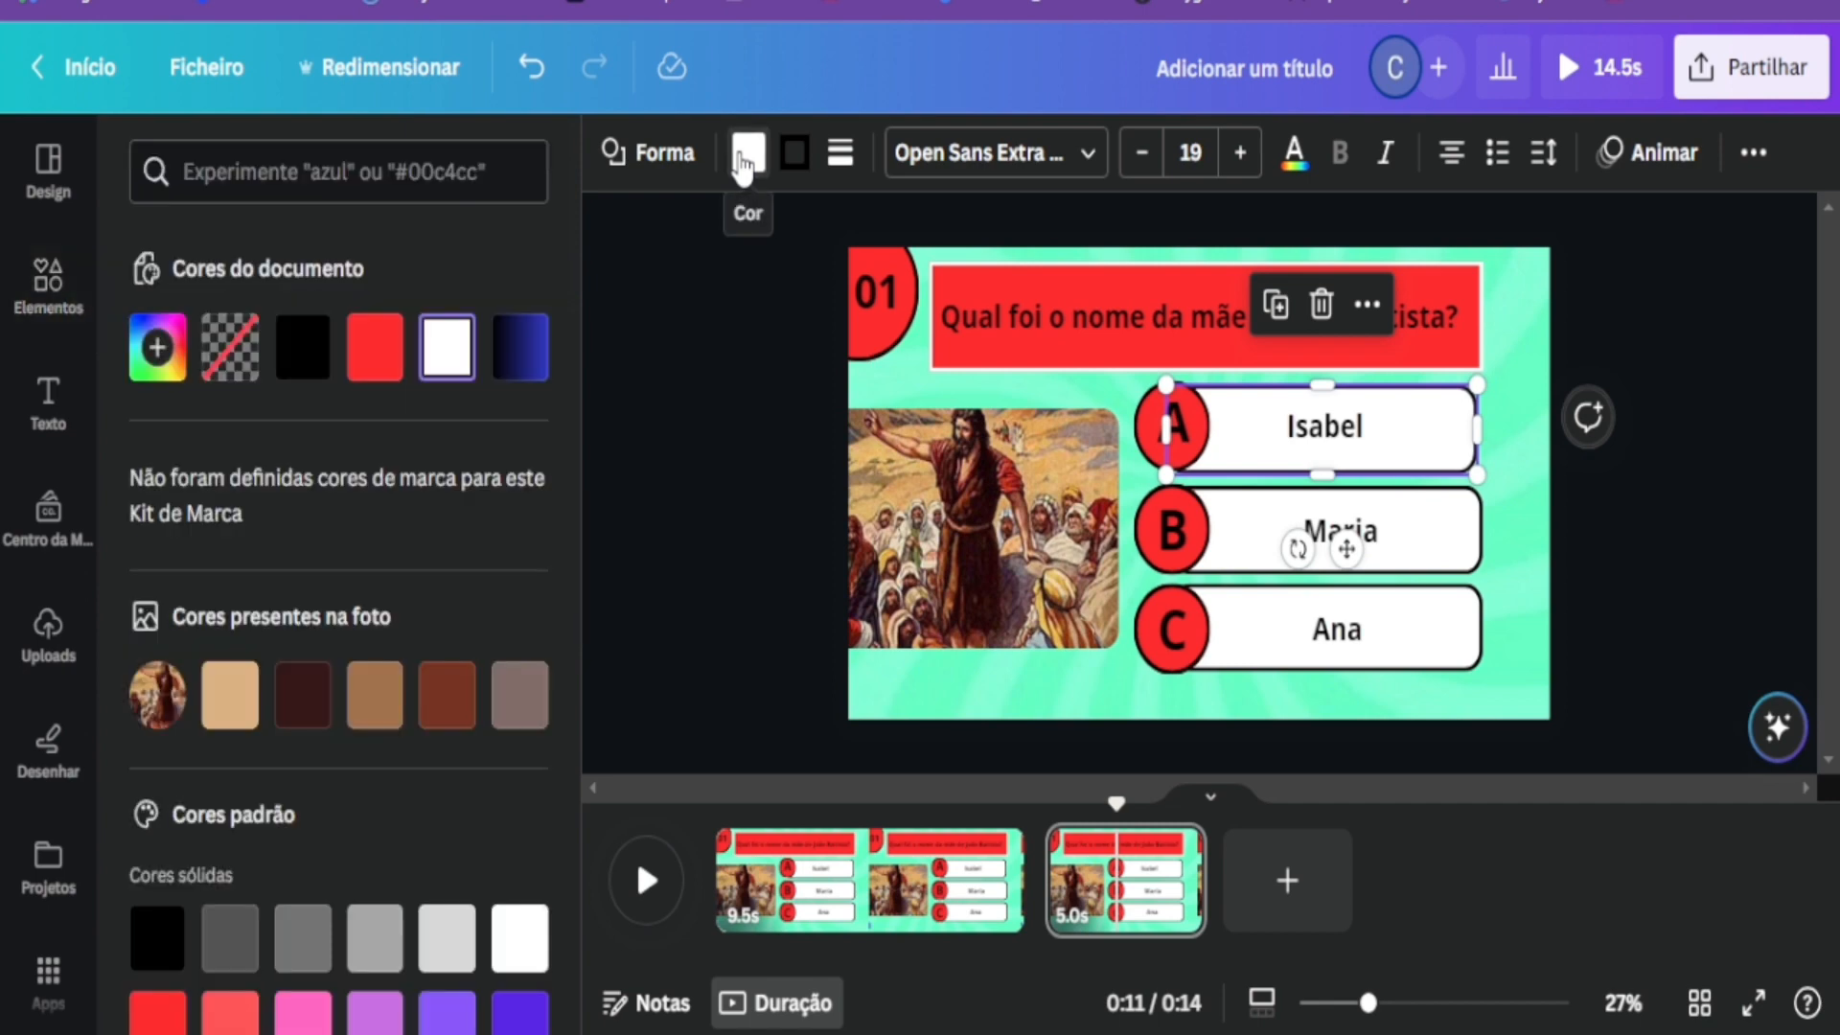
click(158, 357)
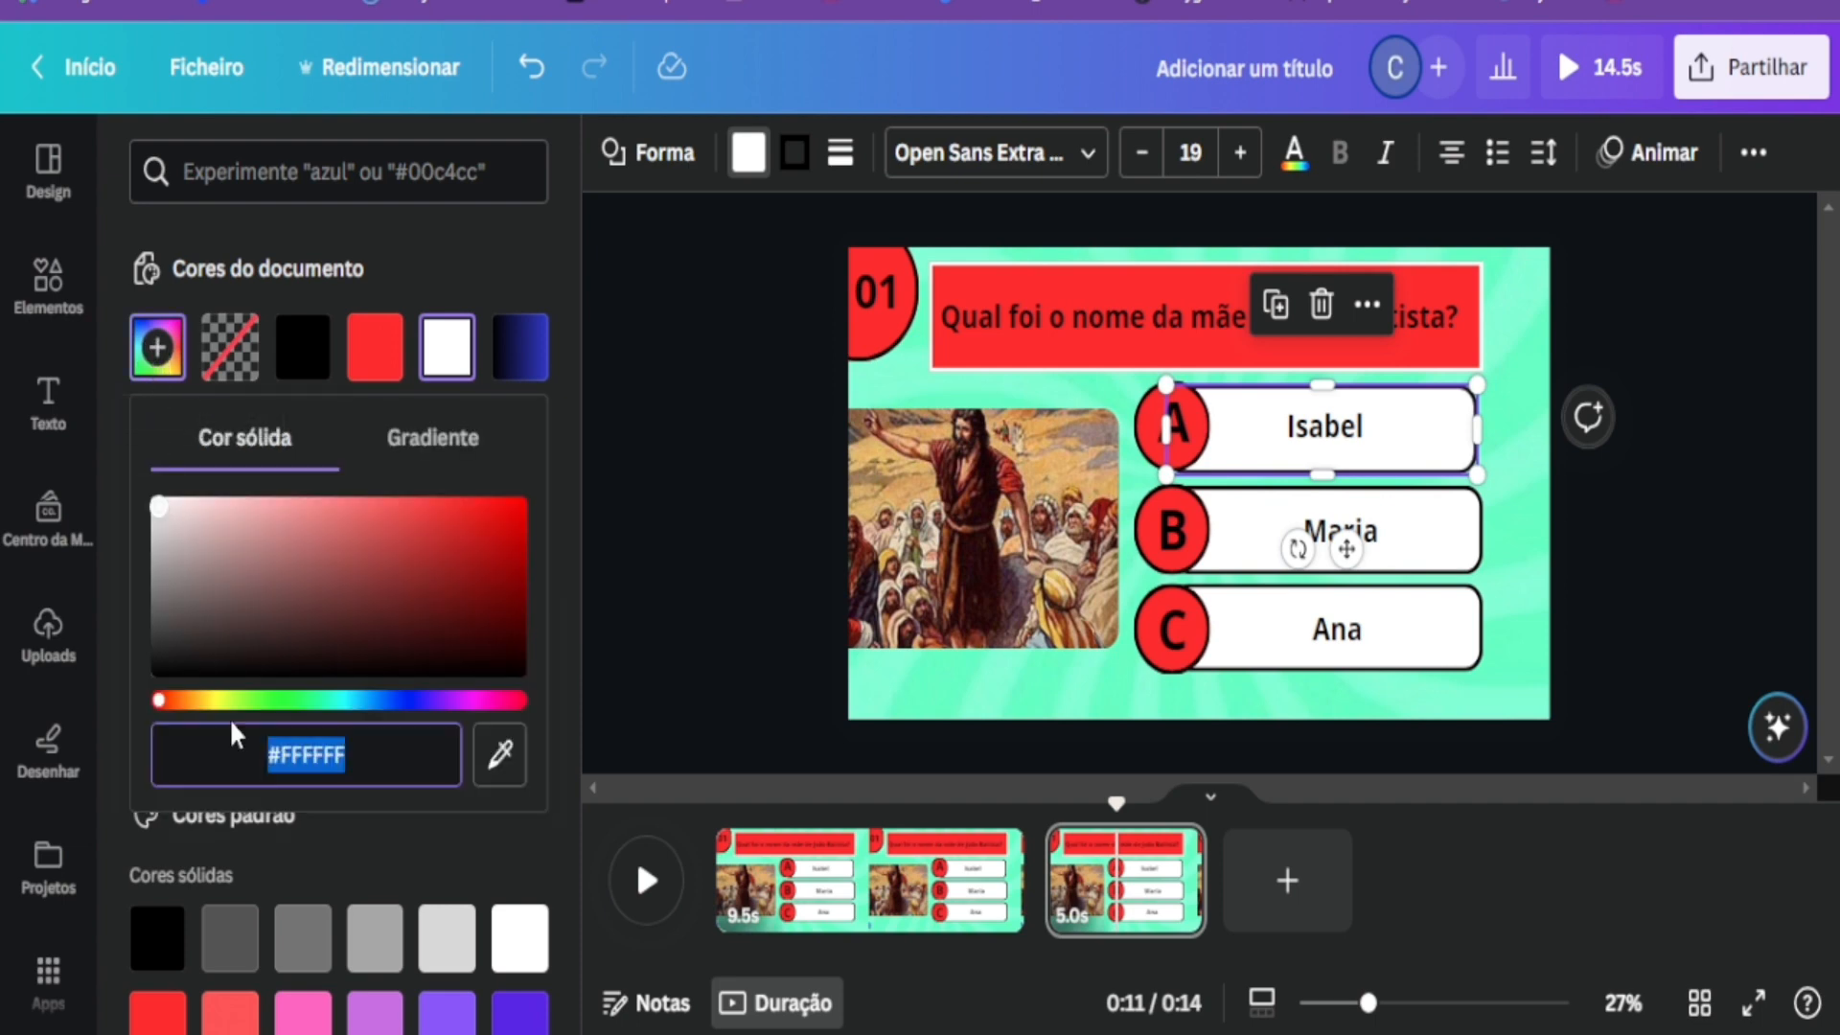
click(273, 701)
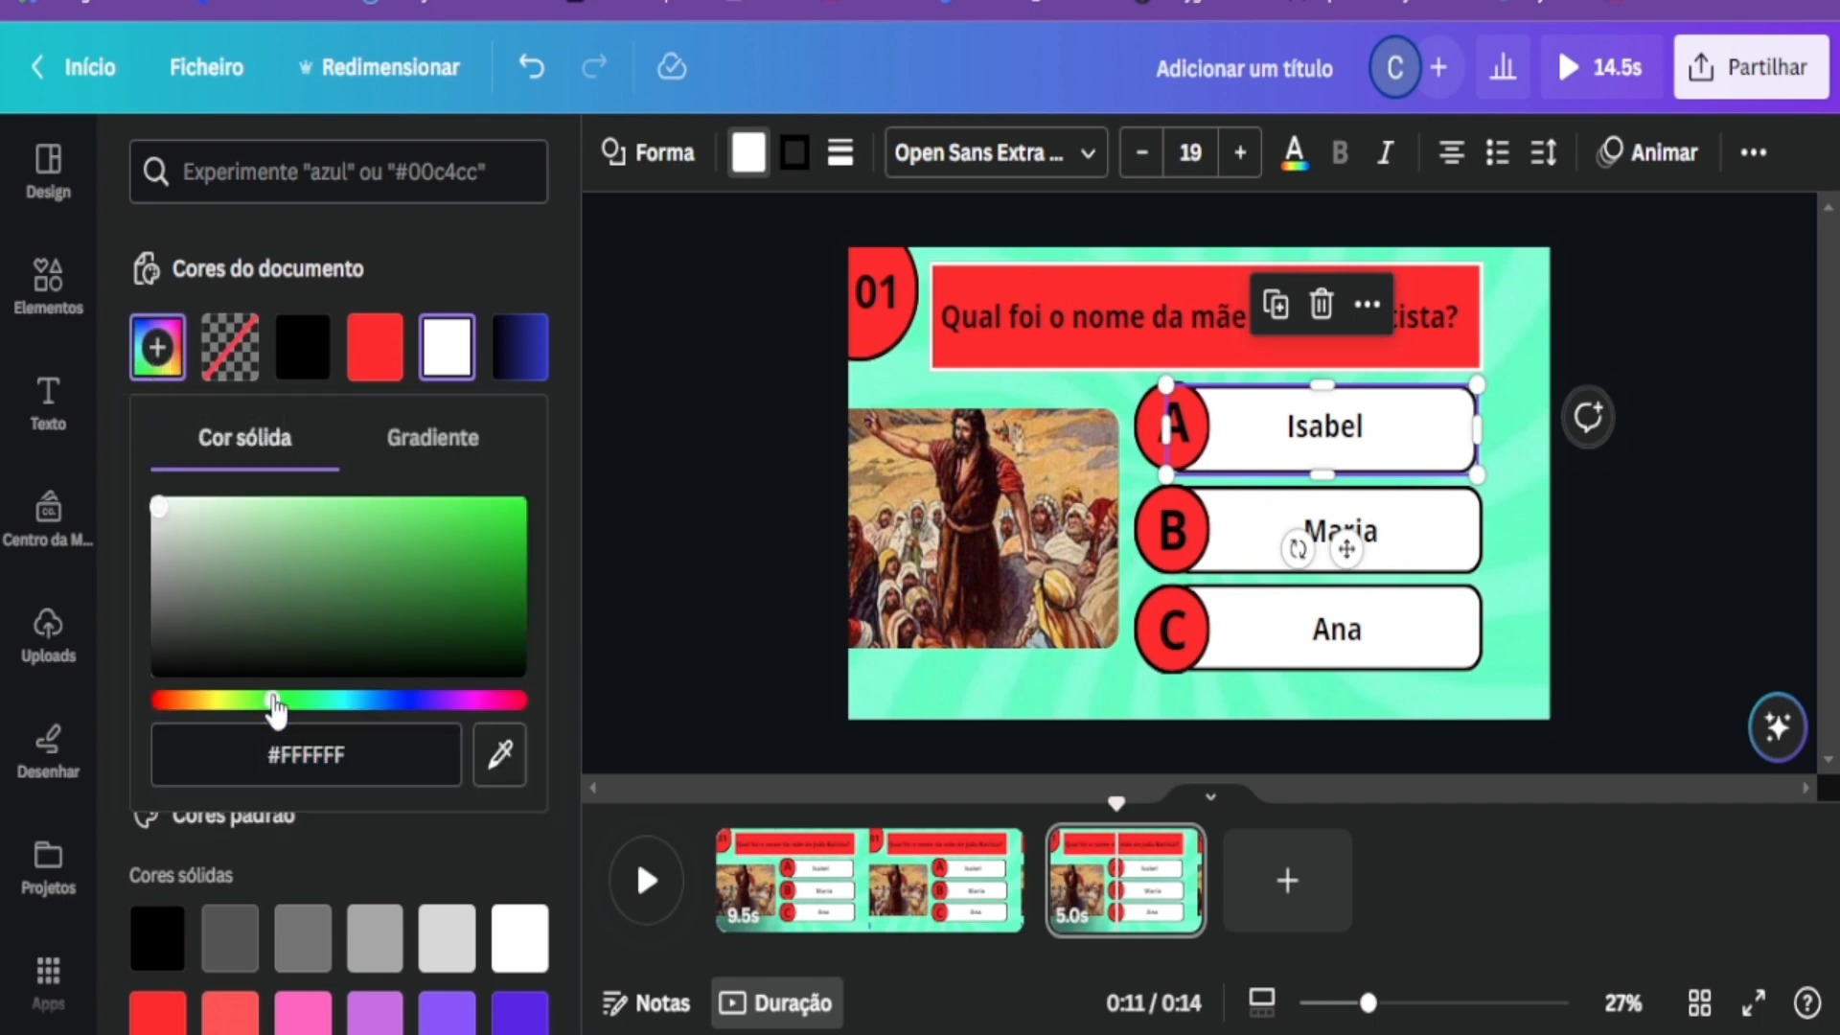
click(506, 525)
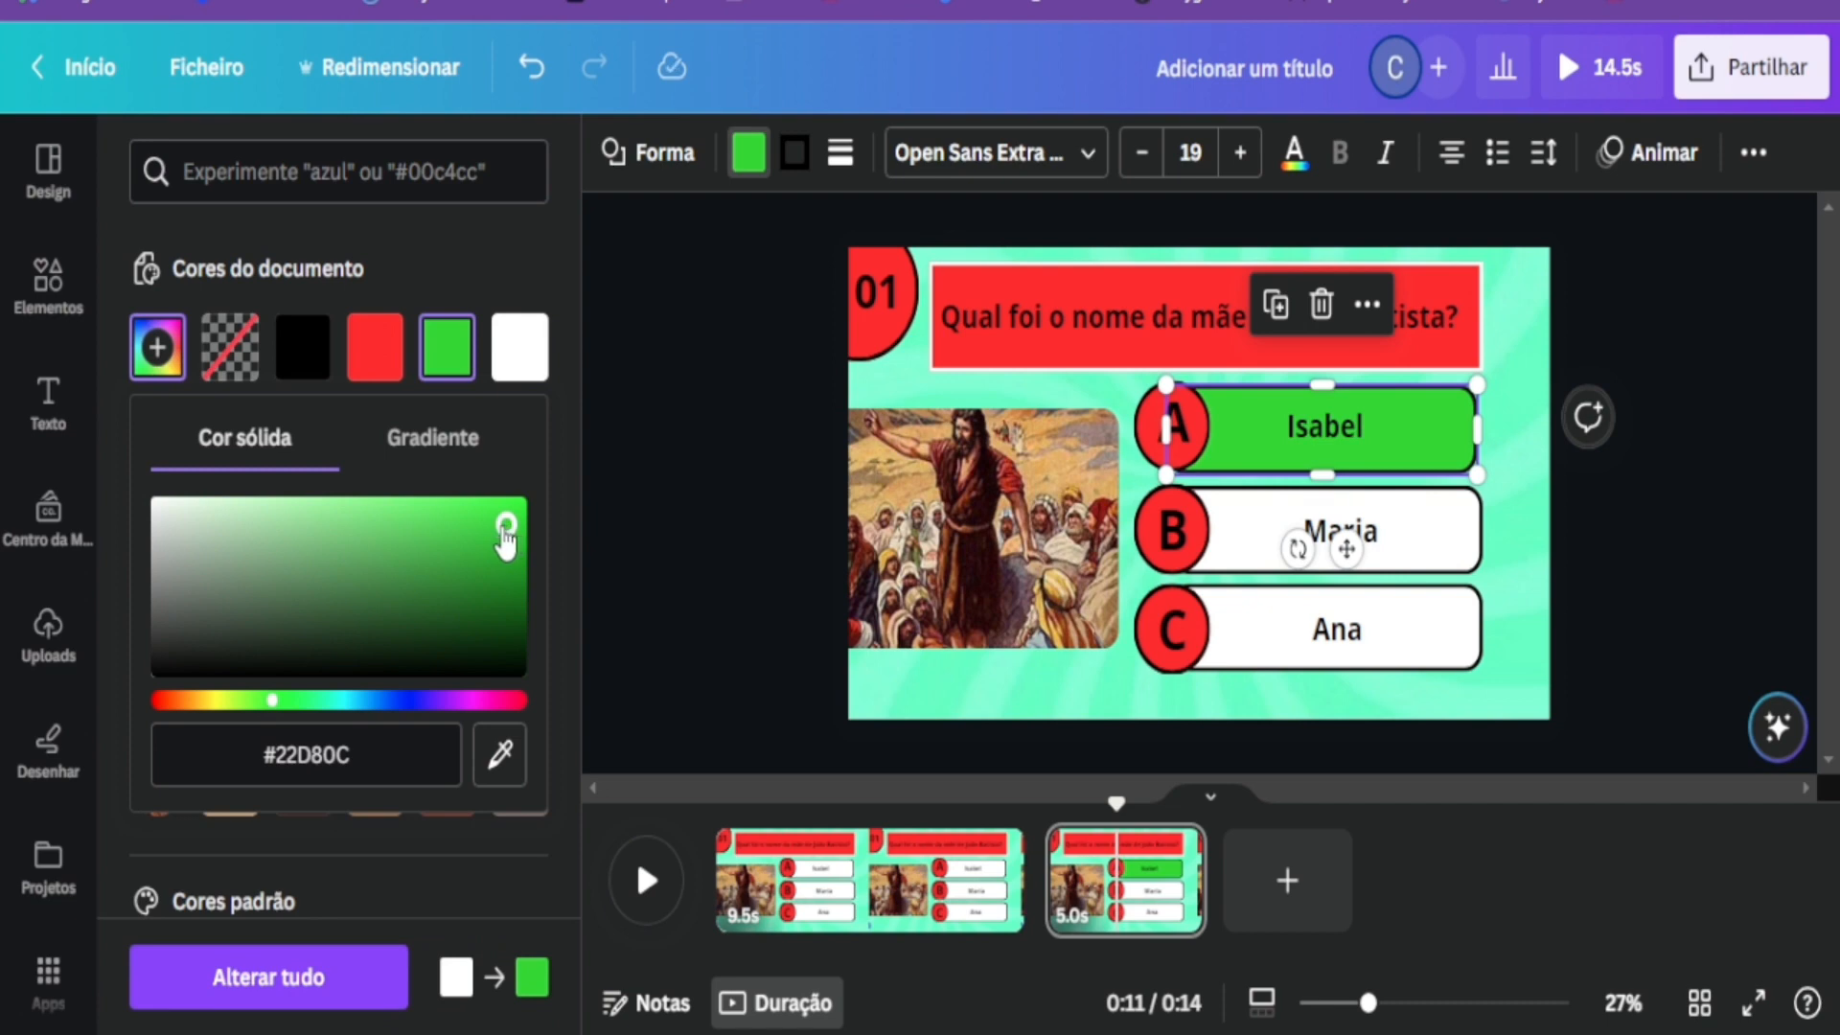
click(711, 415)
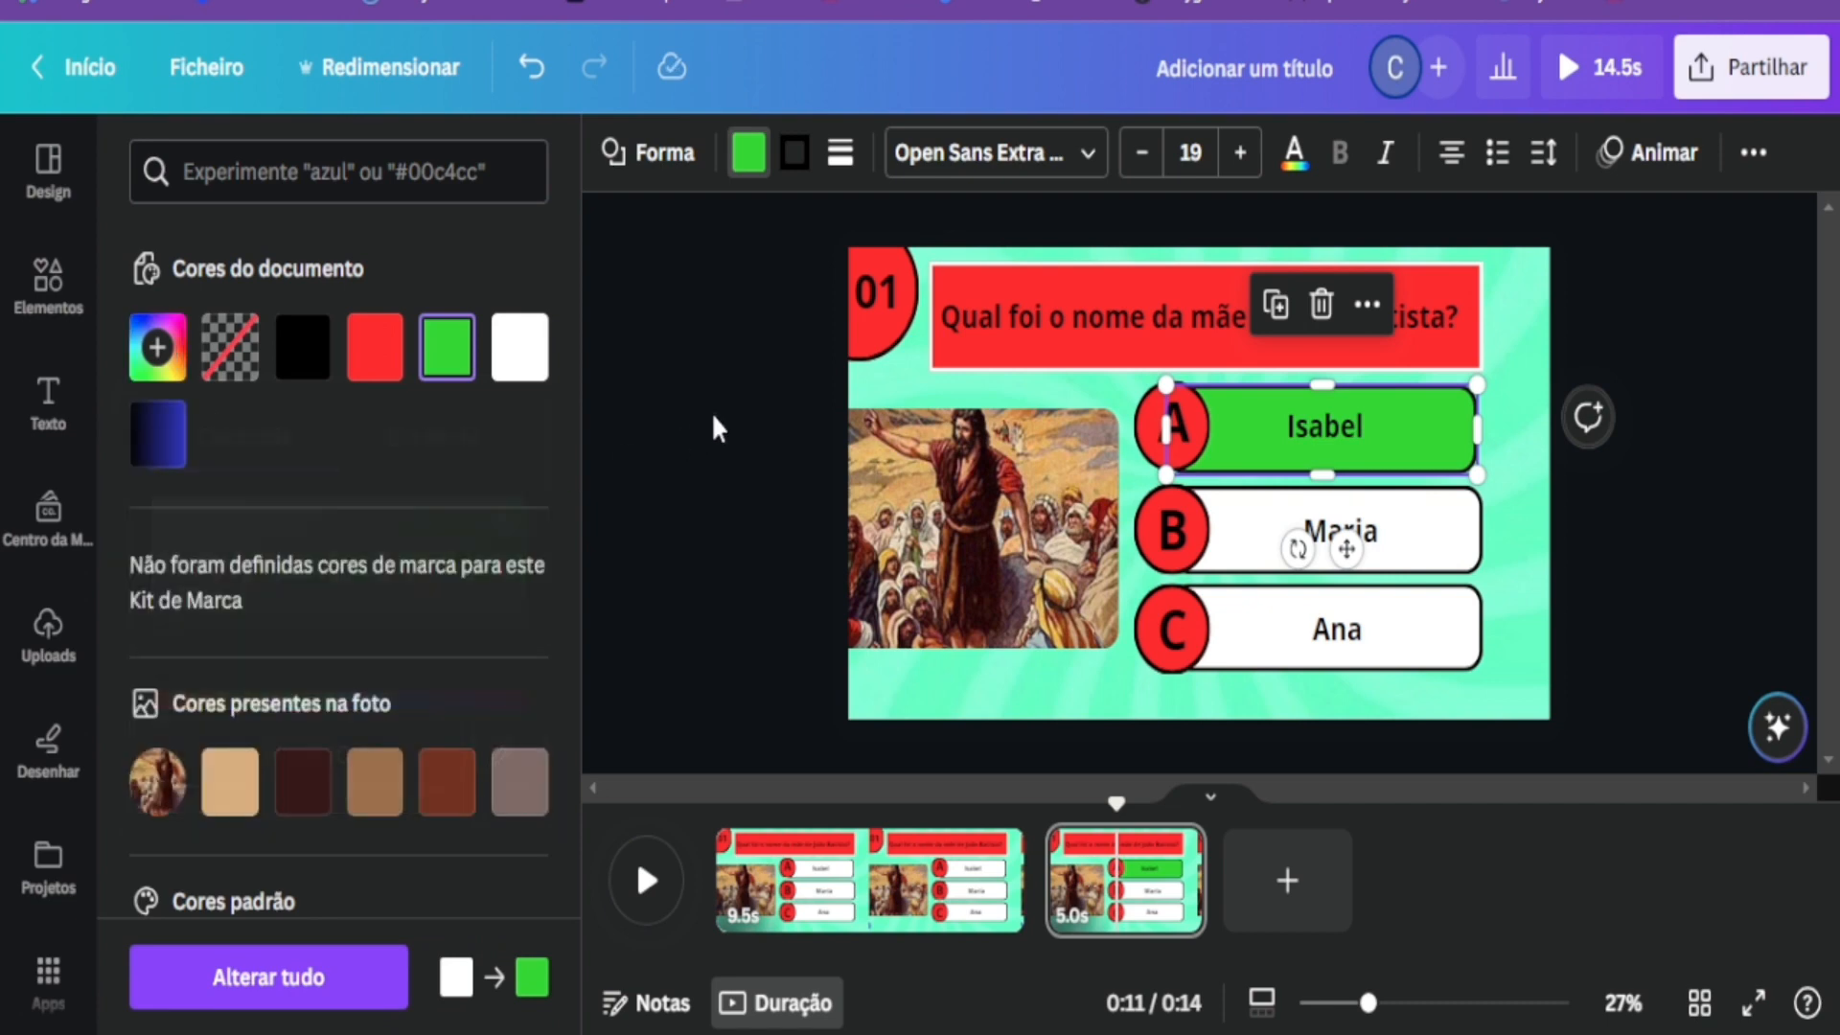
click(1706, 541)
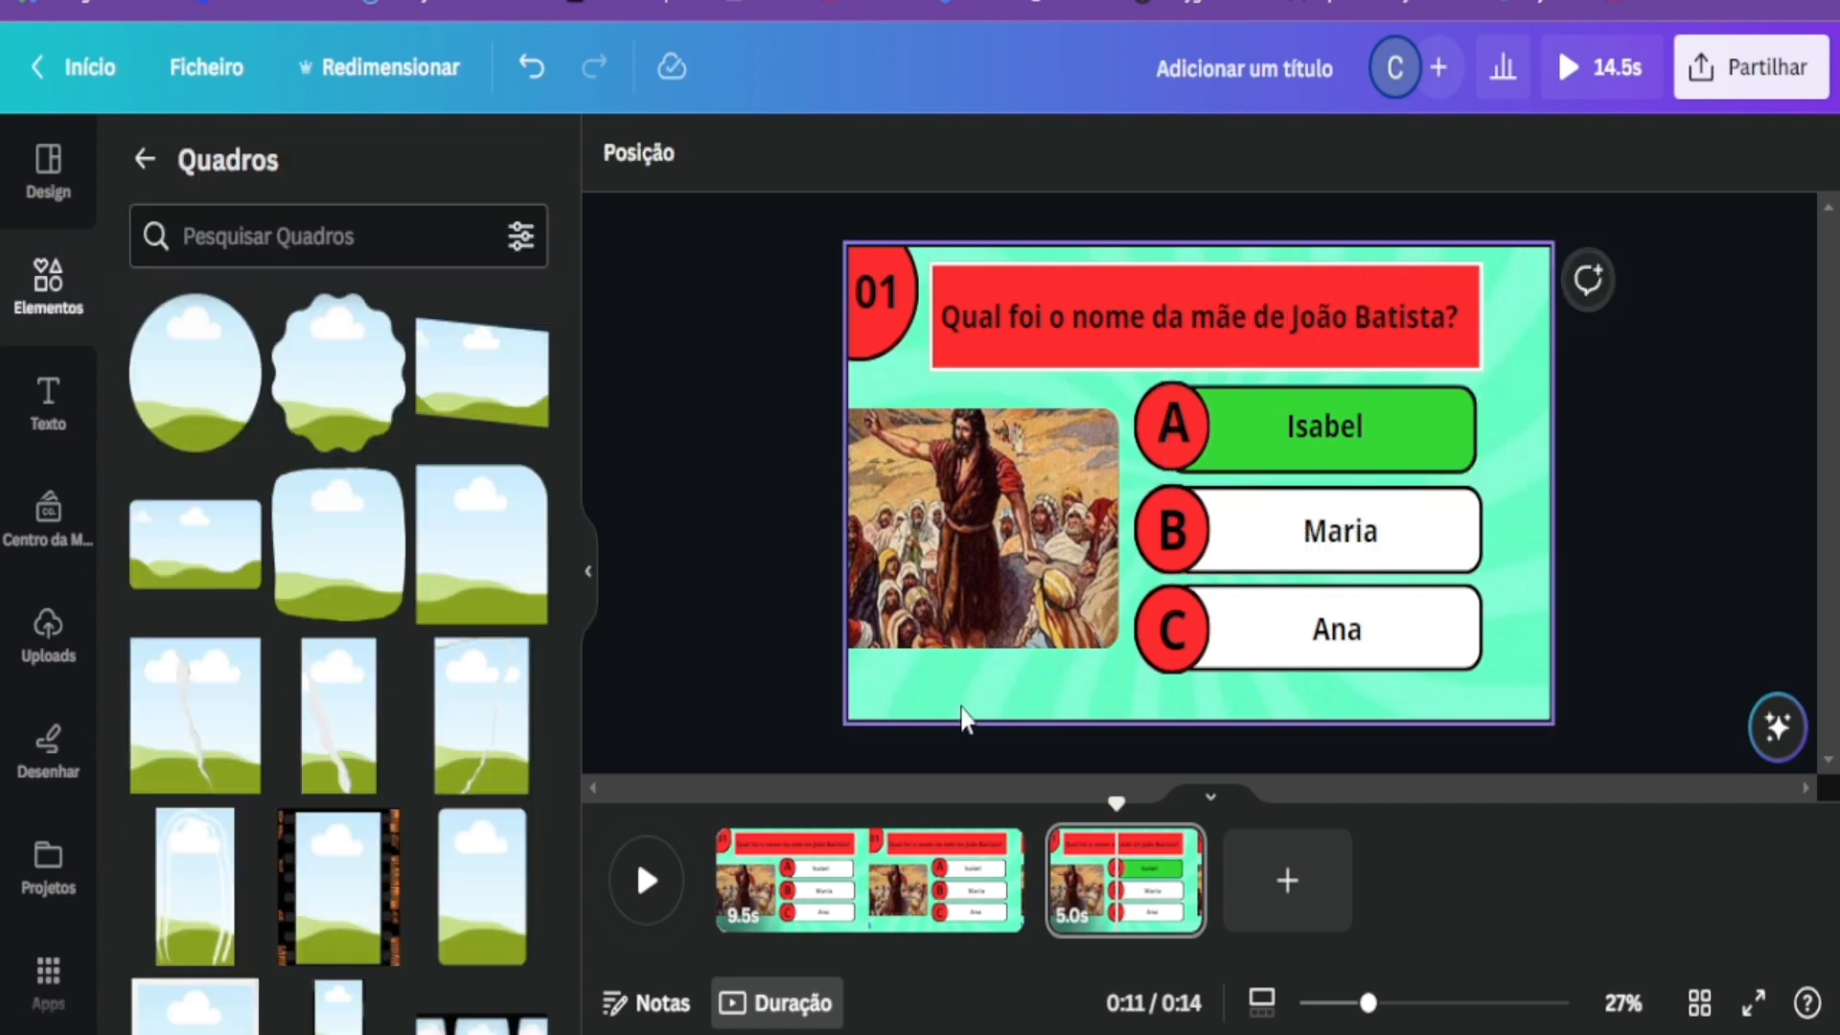
Play the timeline from the start to check the progress bar and the change to the green answer.
click(834, 876)
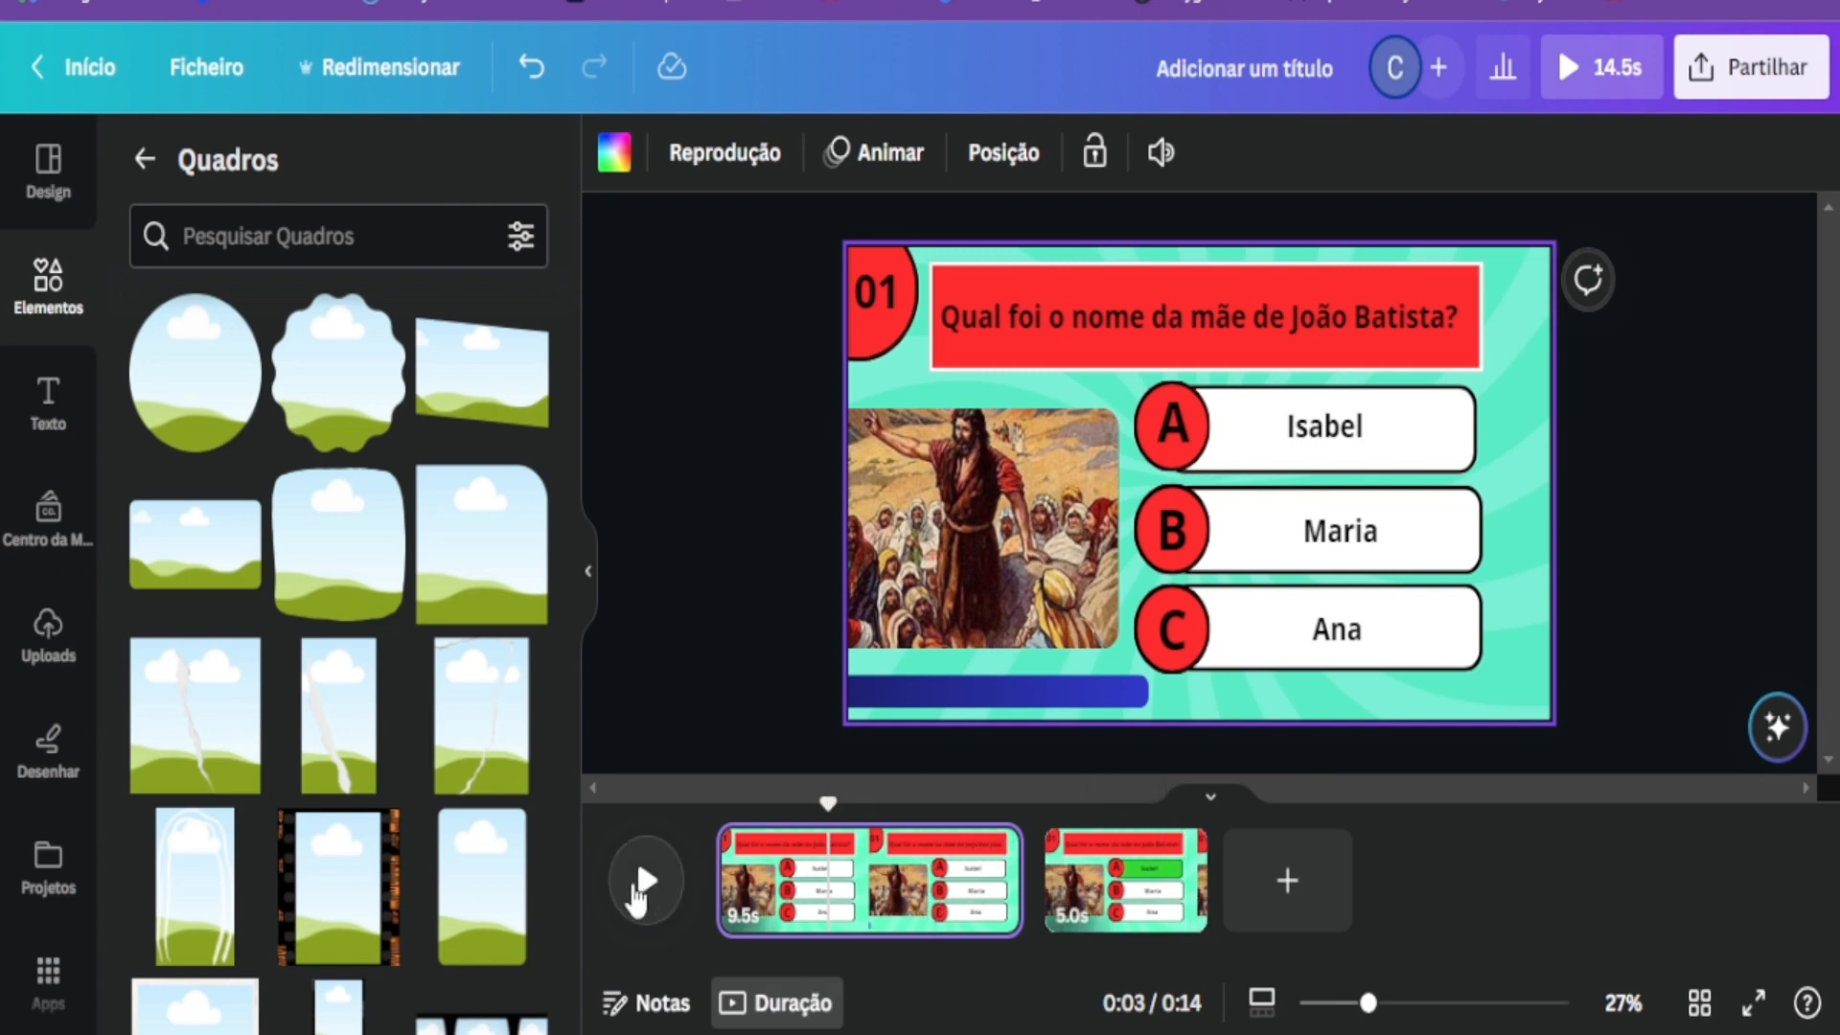
drag(824, 801, 722, 803)
click(671, 876)
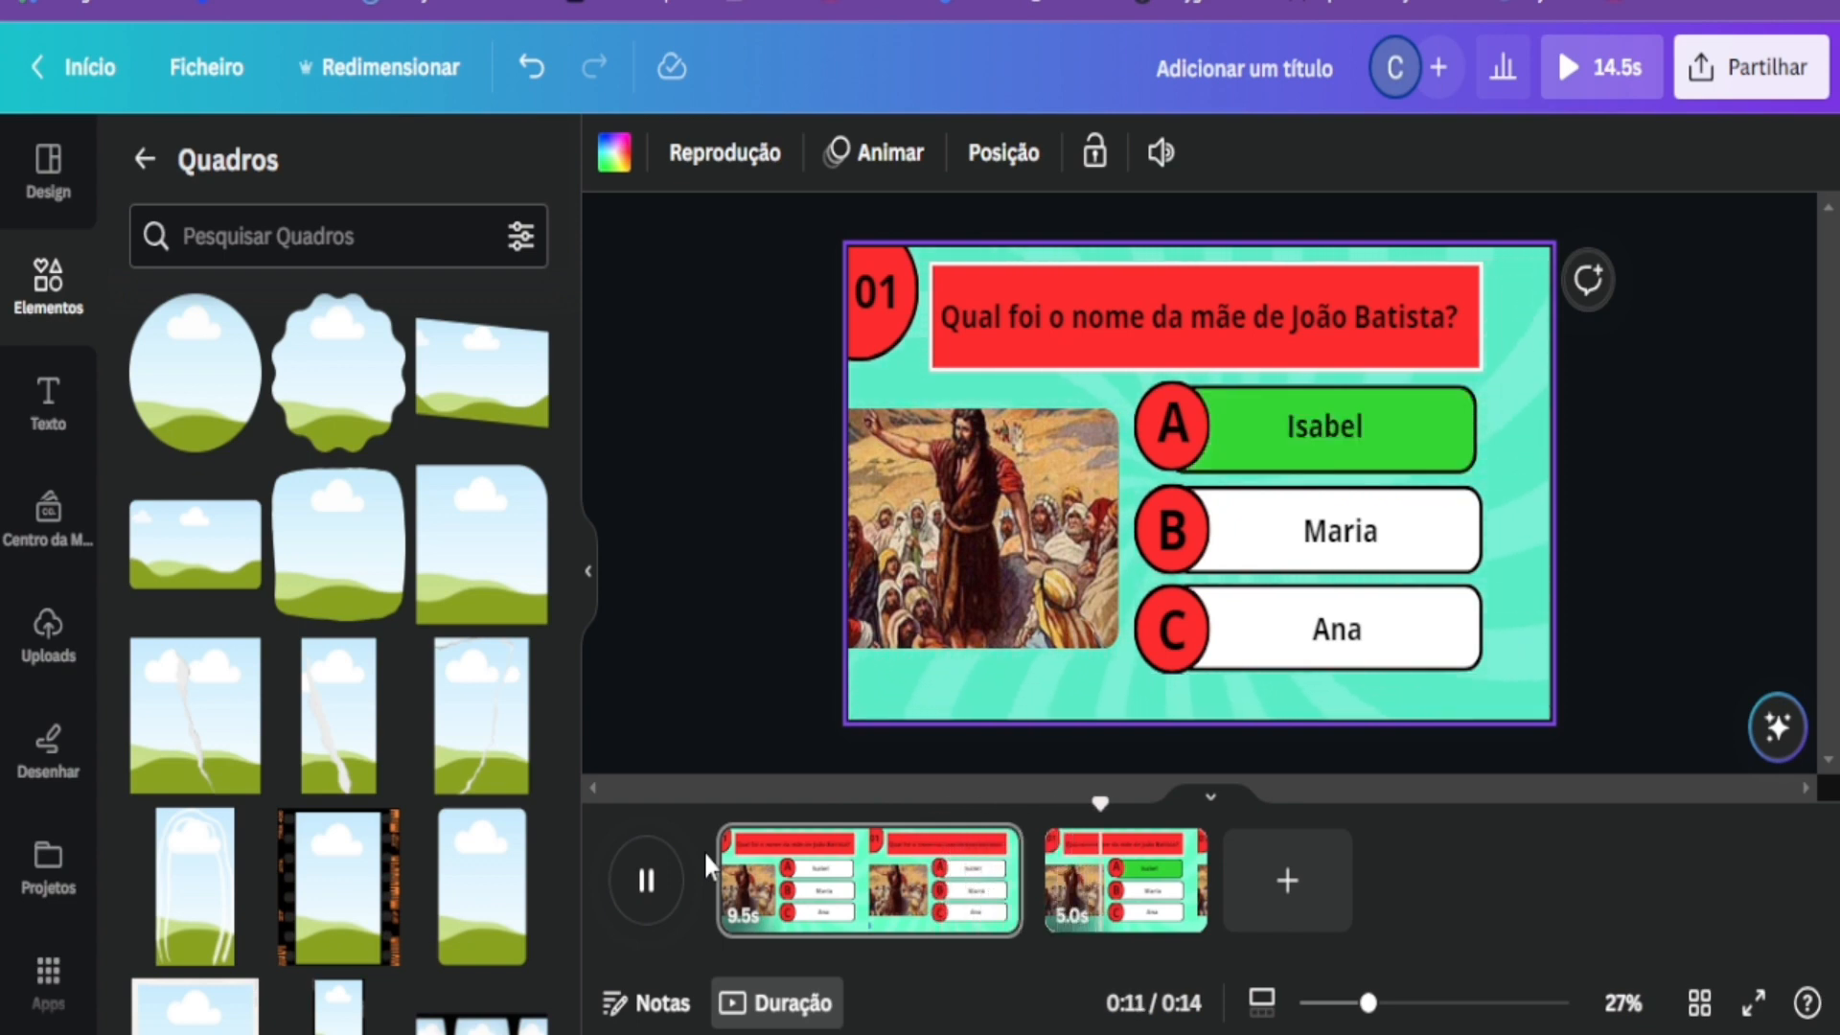
click(706, 853)
Add a Dissolver transition between the question page and the answer page.
mouse_move(1027, 922)
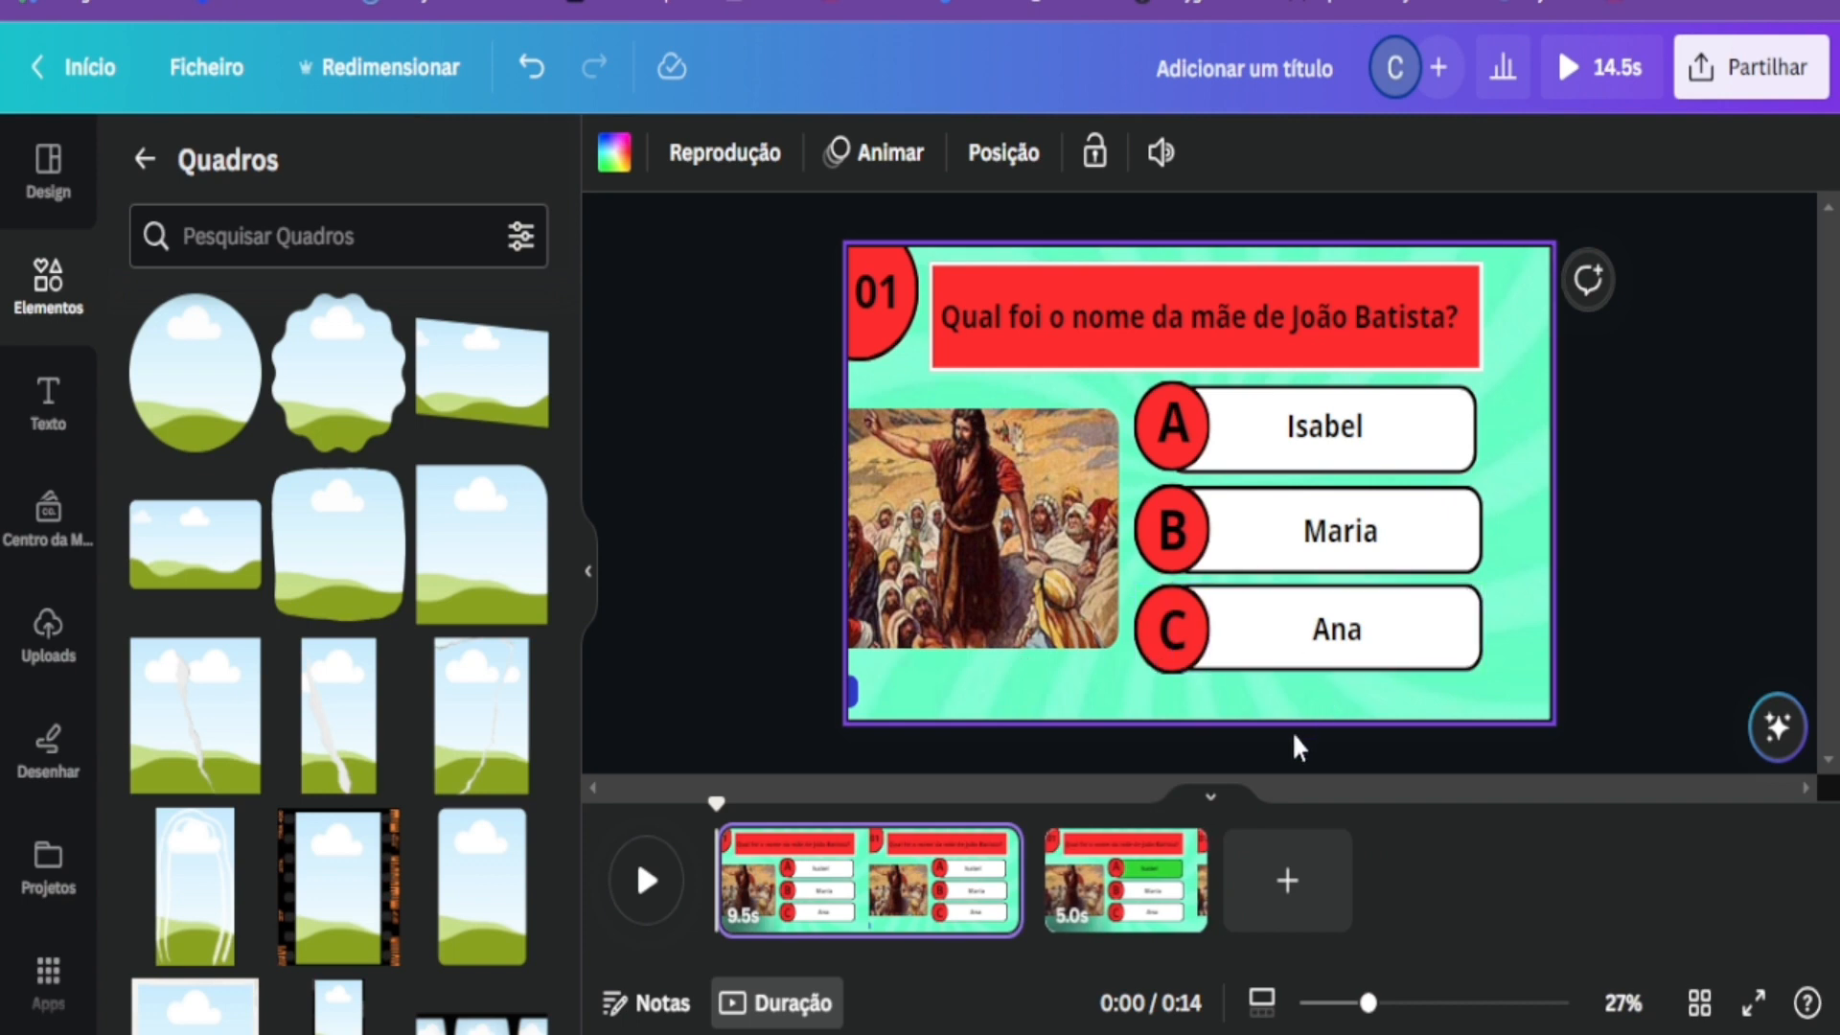
click(1140, 878)
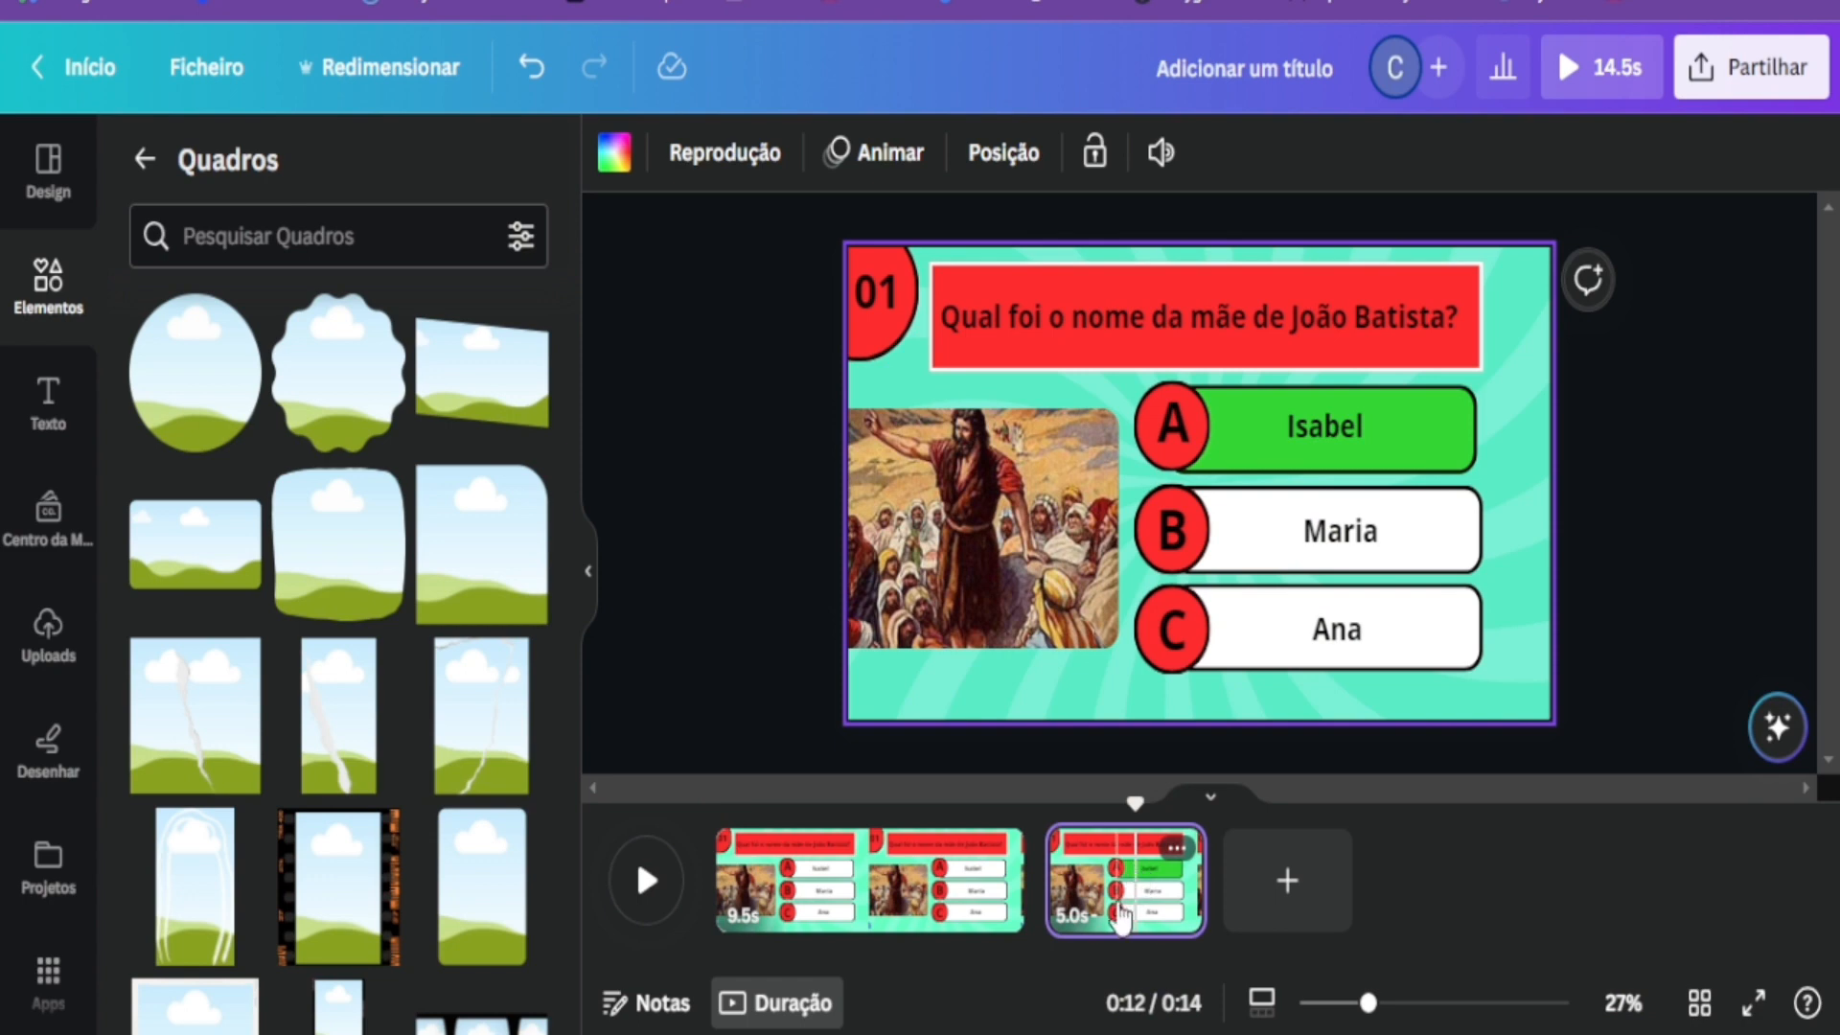
click(1039, 916)
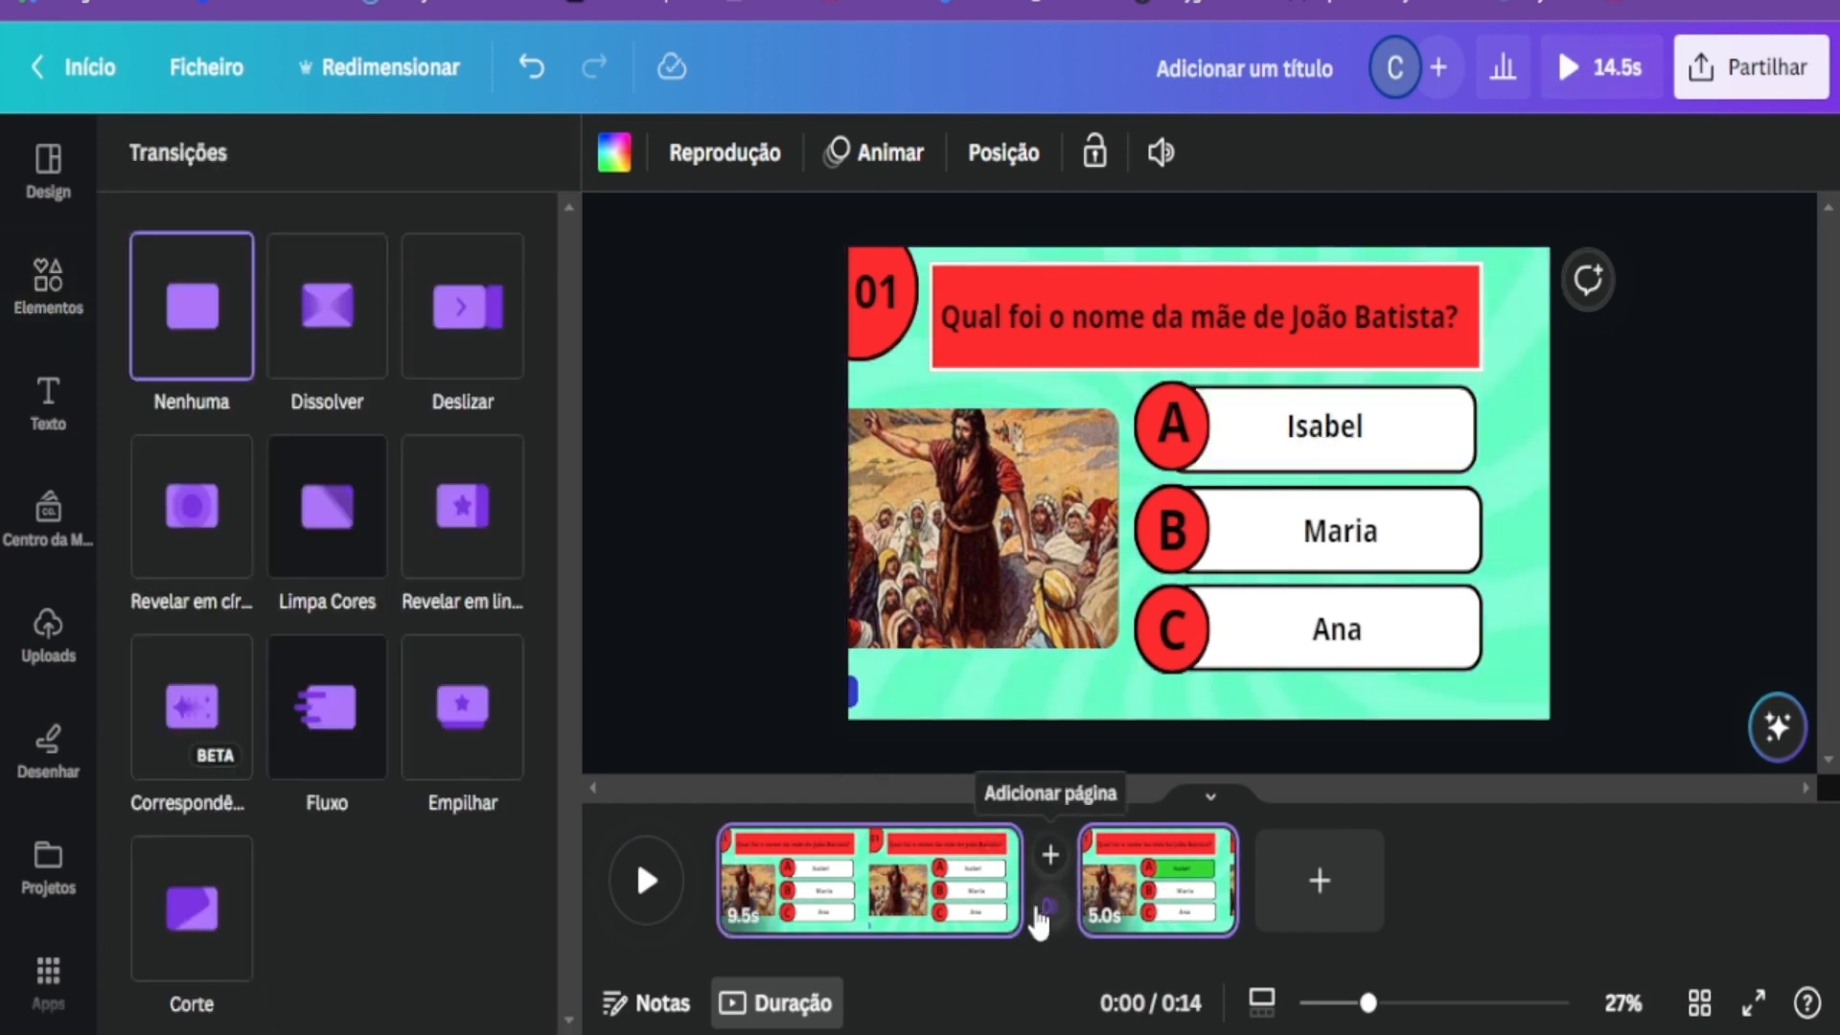
click(328, 340)
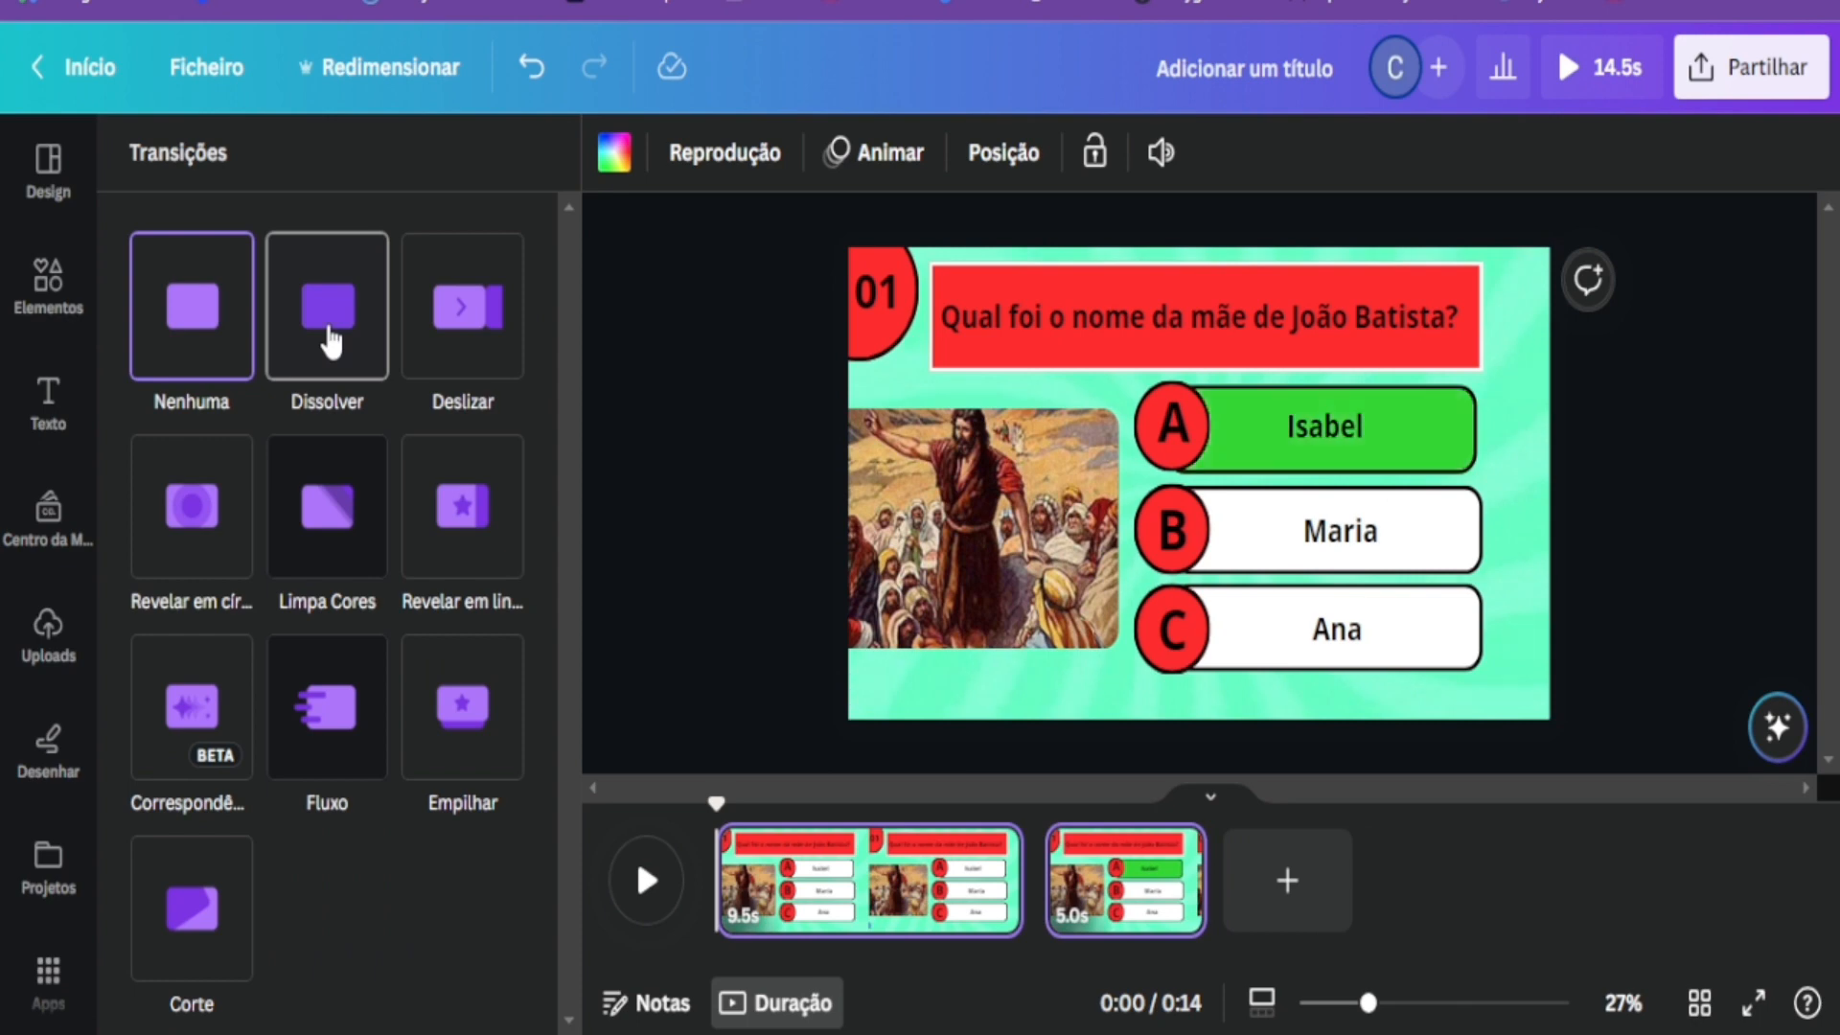
click(329, 340)
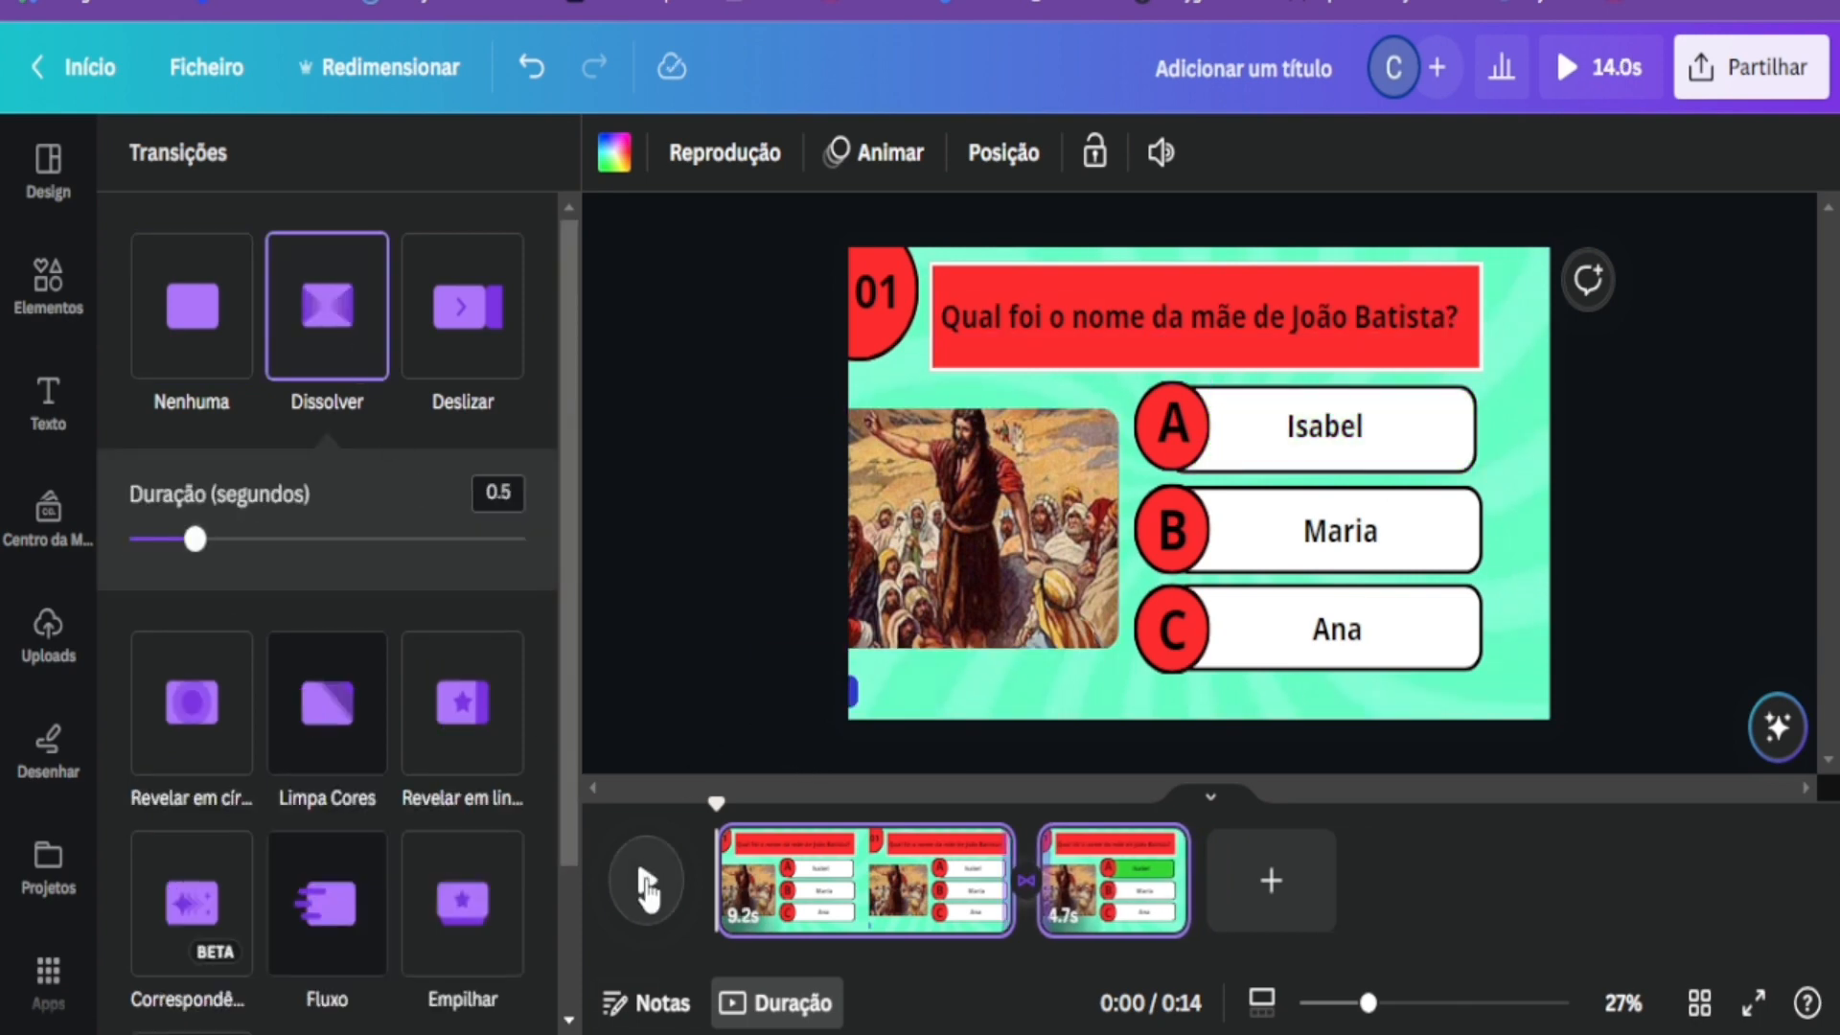
Preview the finished video in the full player, including the new transition, and close the preview.
click(1563, 69)
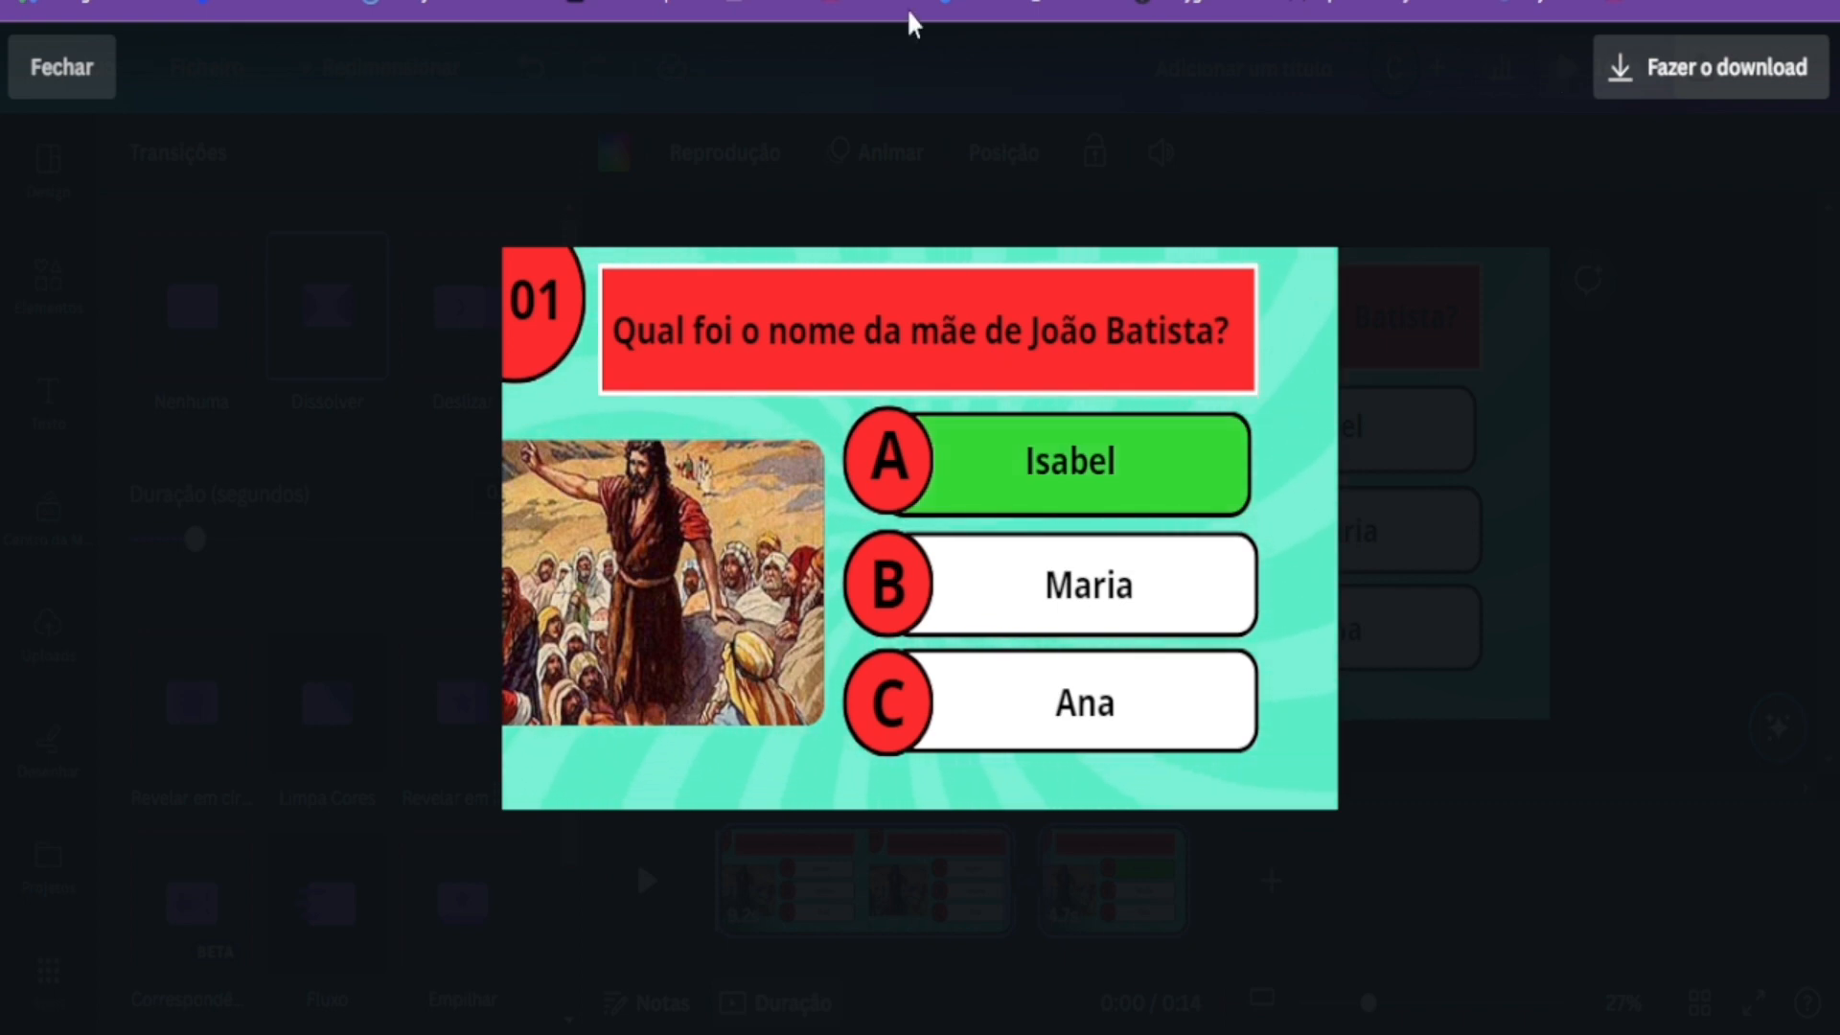
click(57, 69)
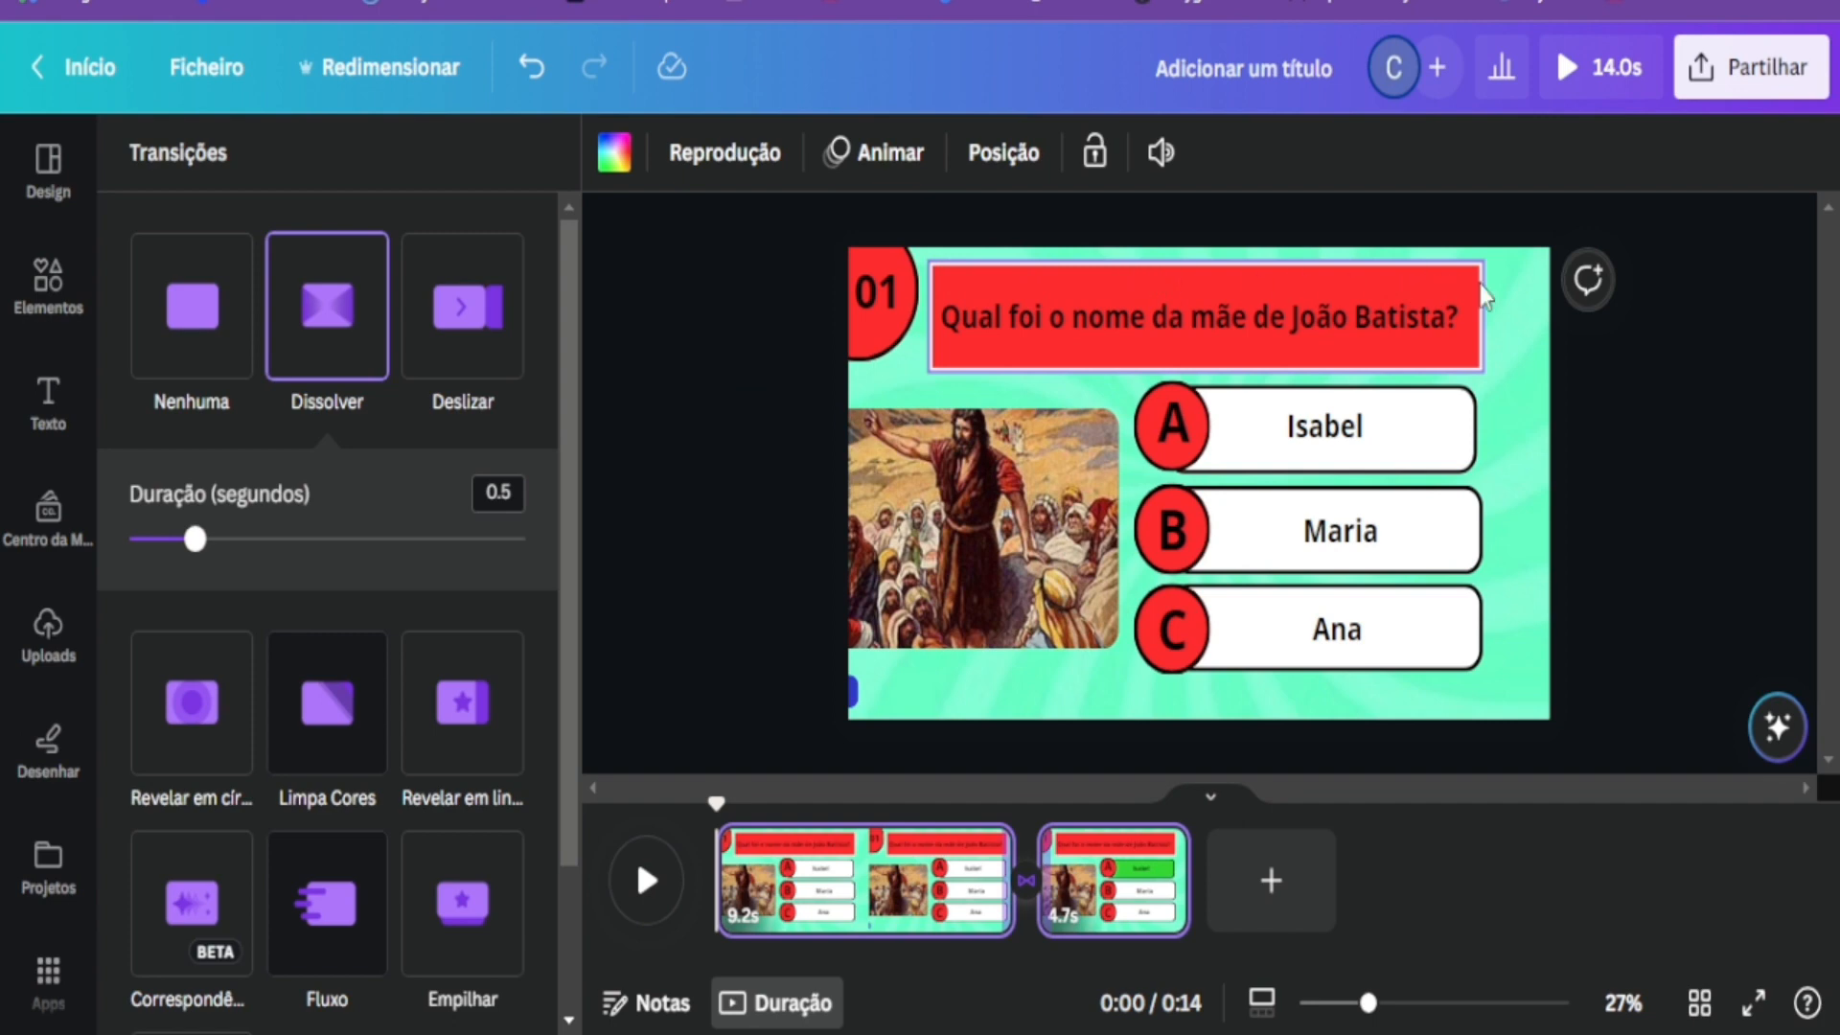
Try the black-blue, red-purple and red-orange gradient fills on the question box, and restore its solid red fill.
click(953, 362)
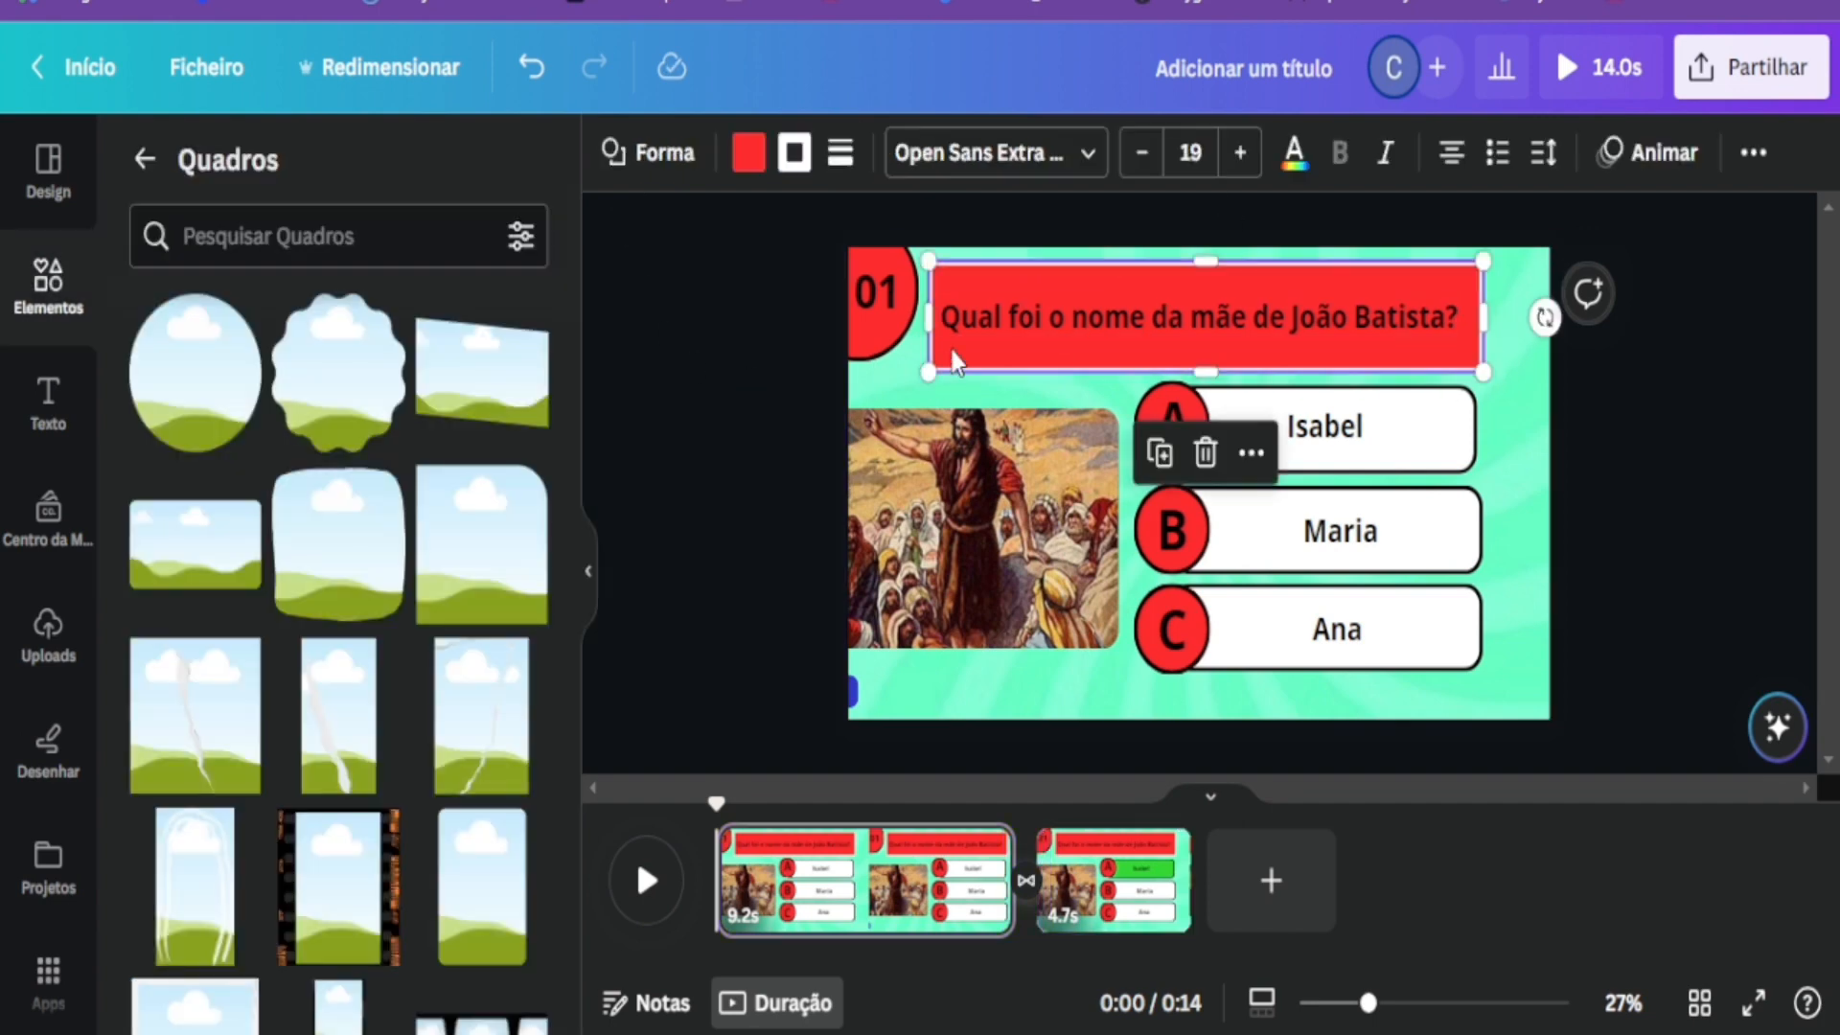
click(749, 151)
scroll(240, 537, down, 5)
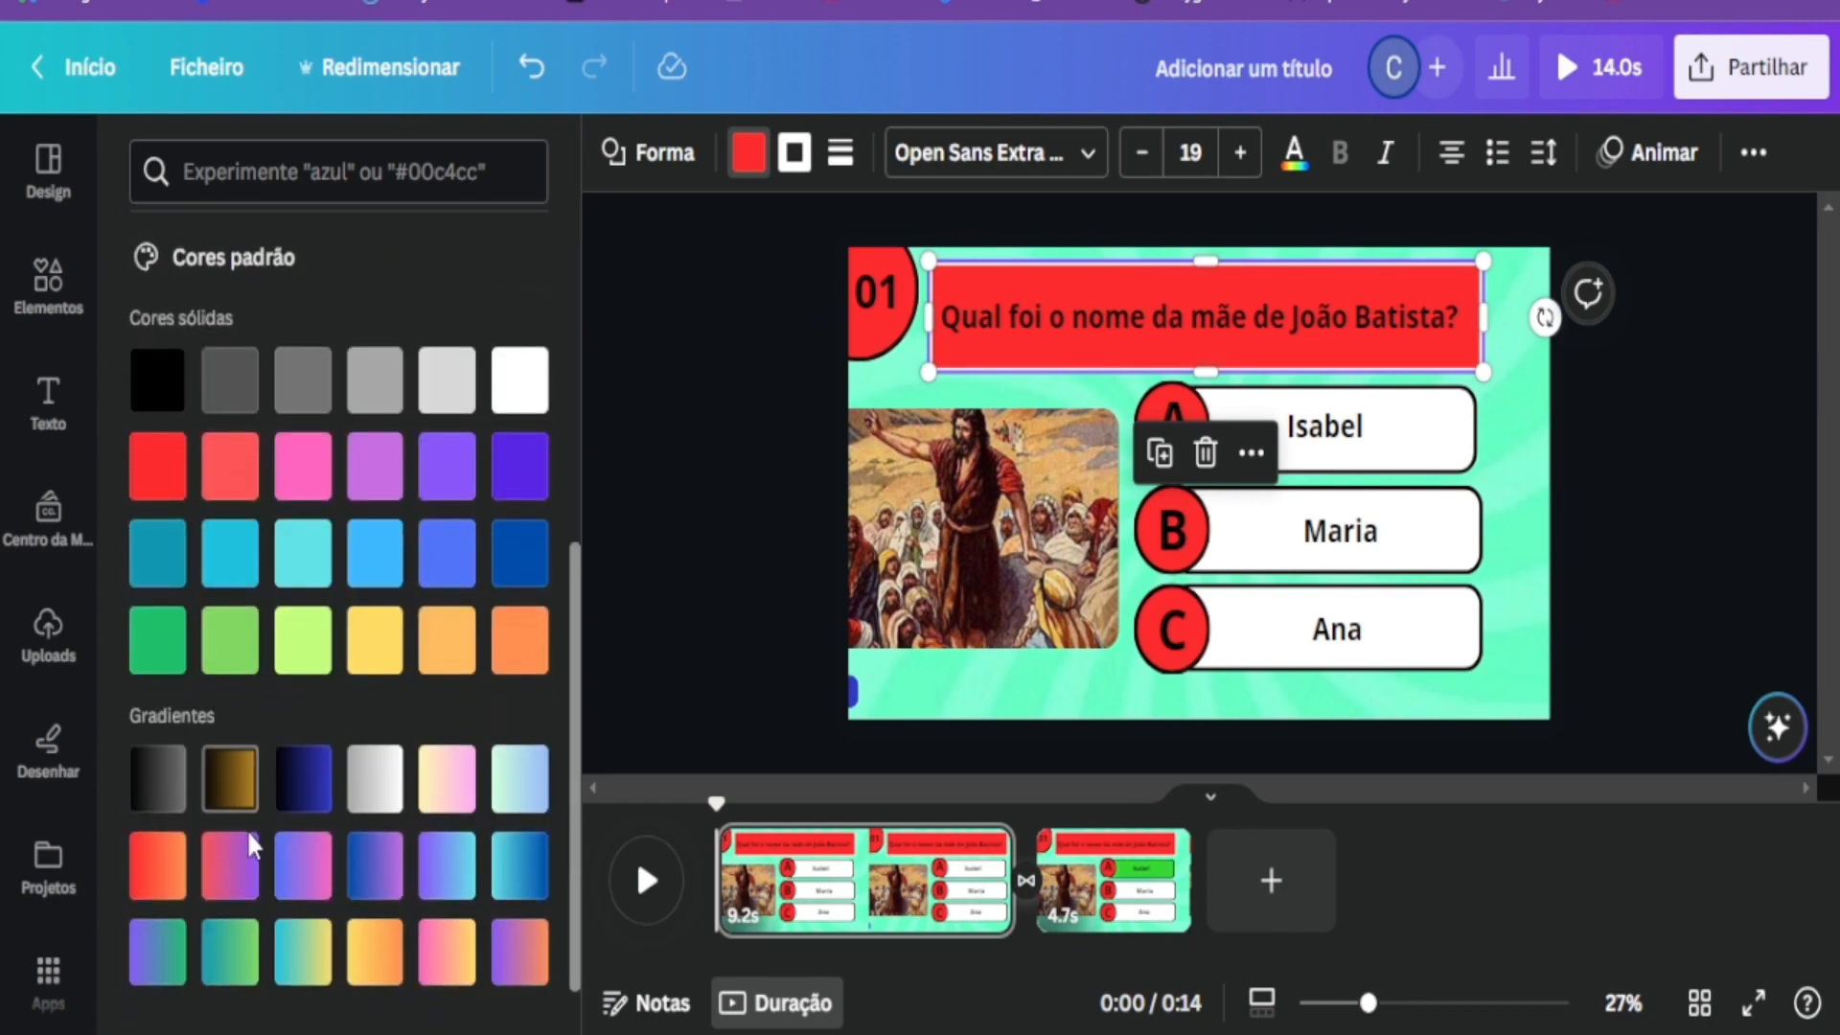
click(303, 781)
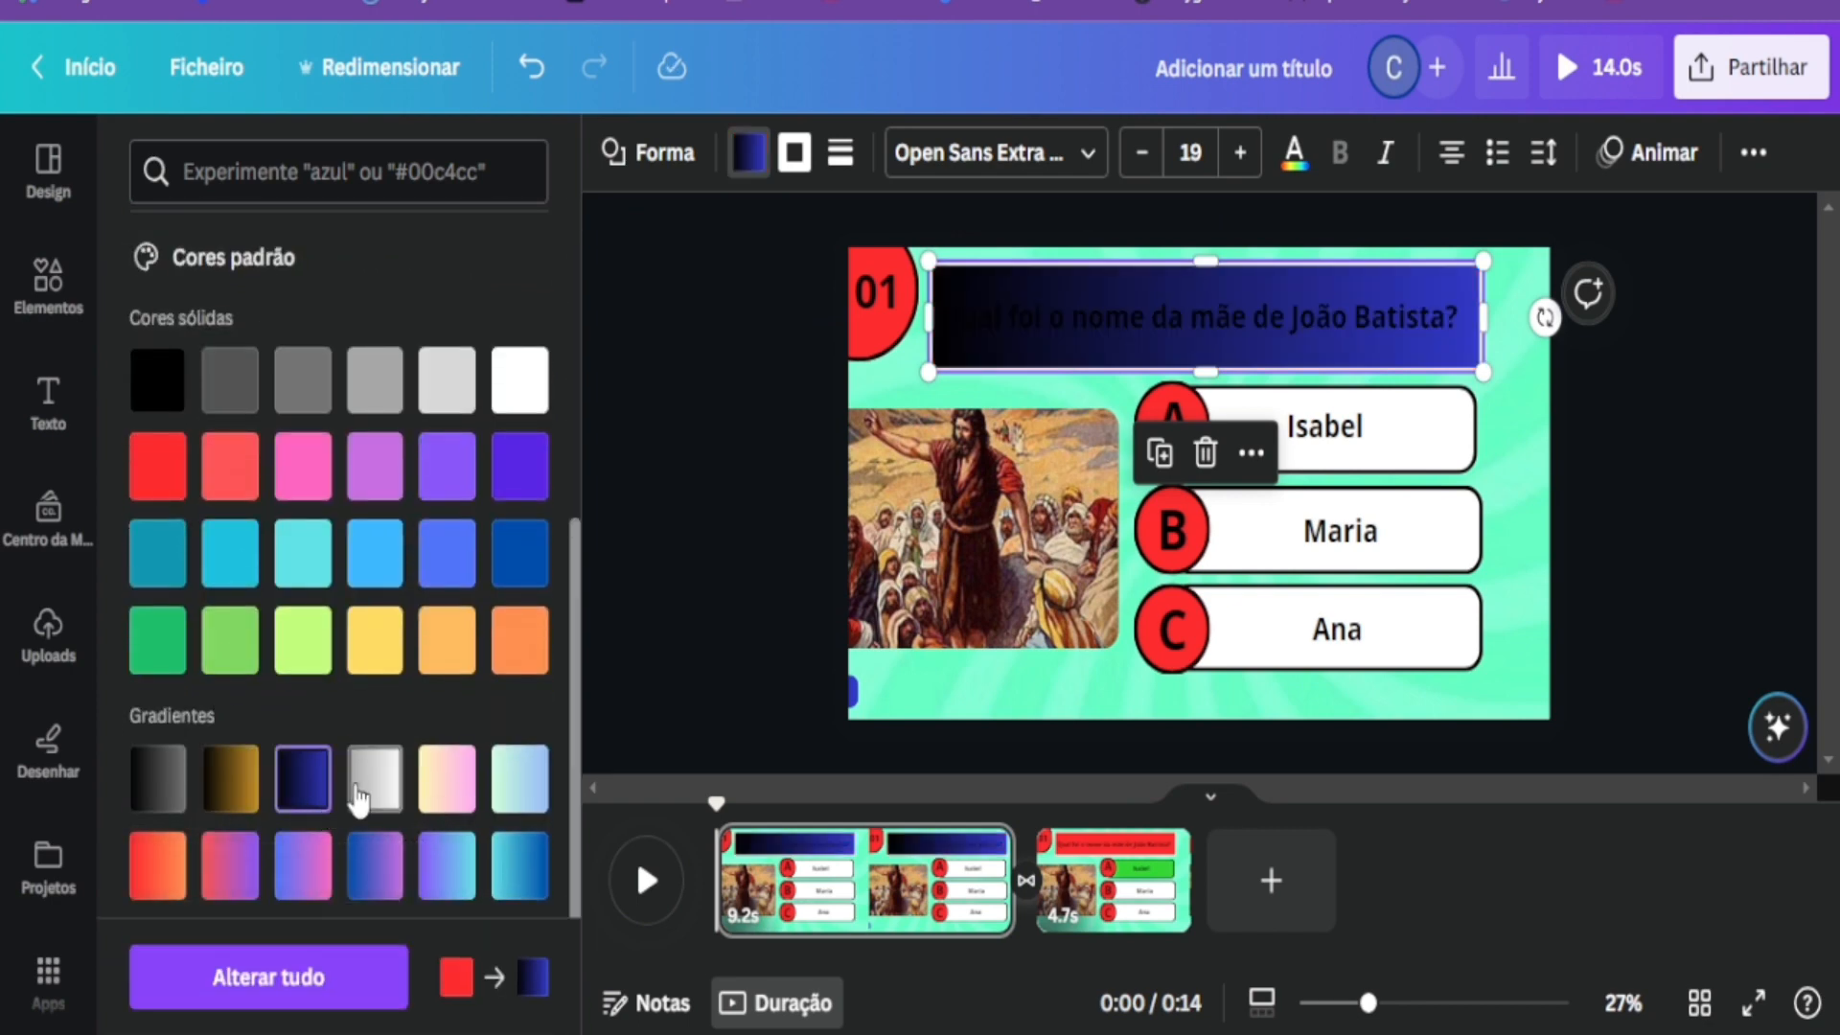
click(226, 865)
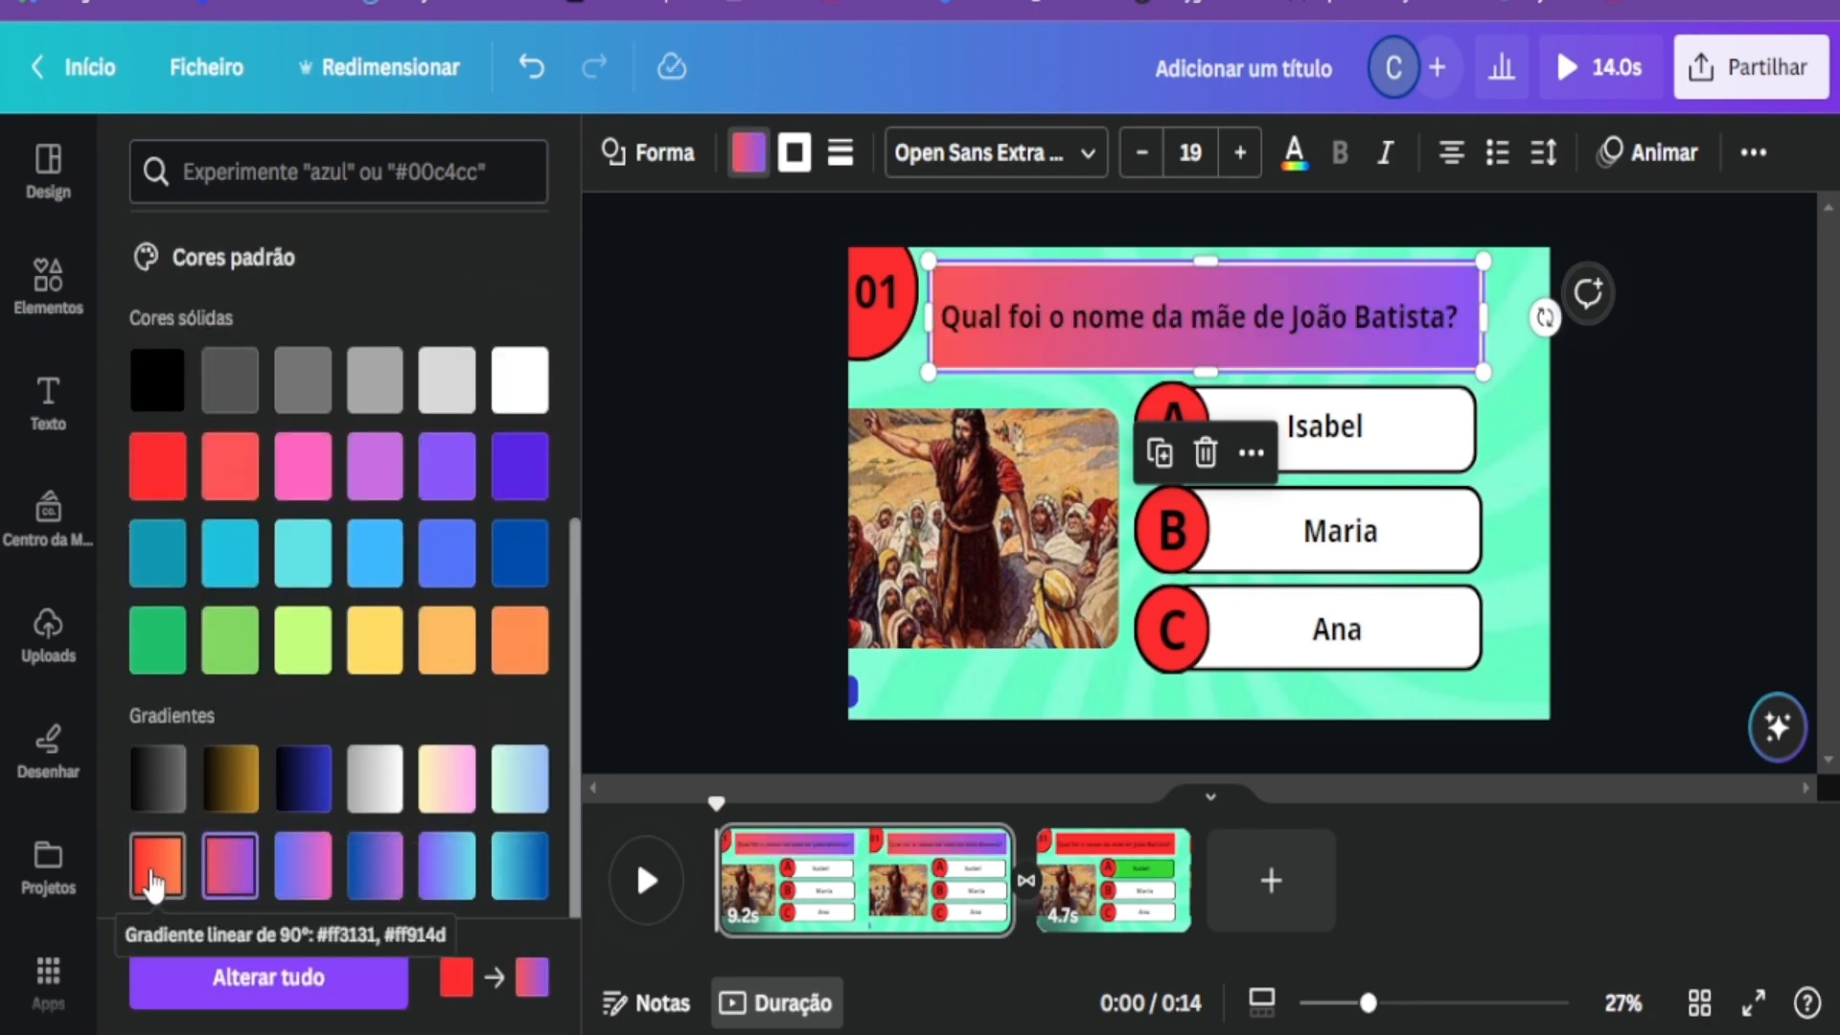
click(153, 880)
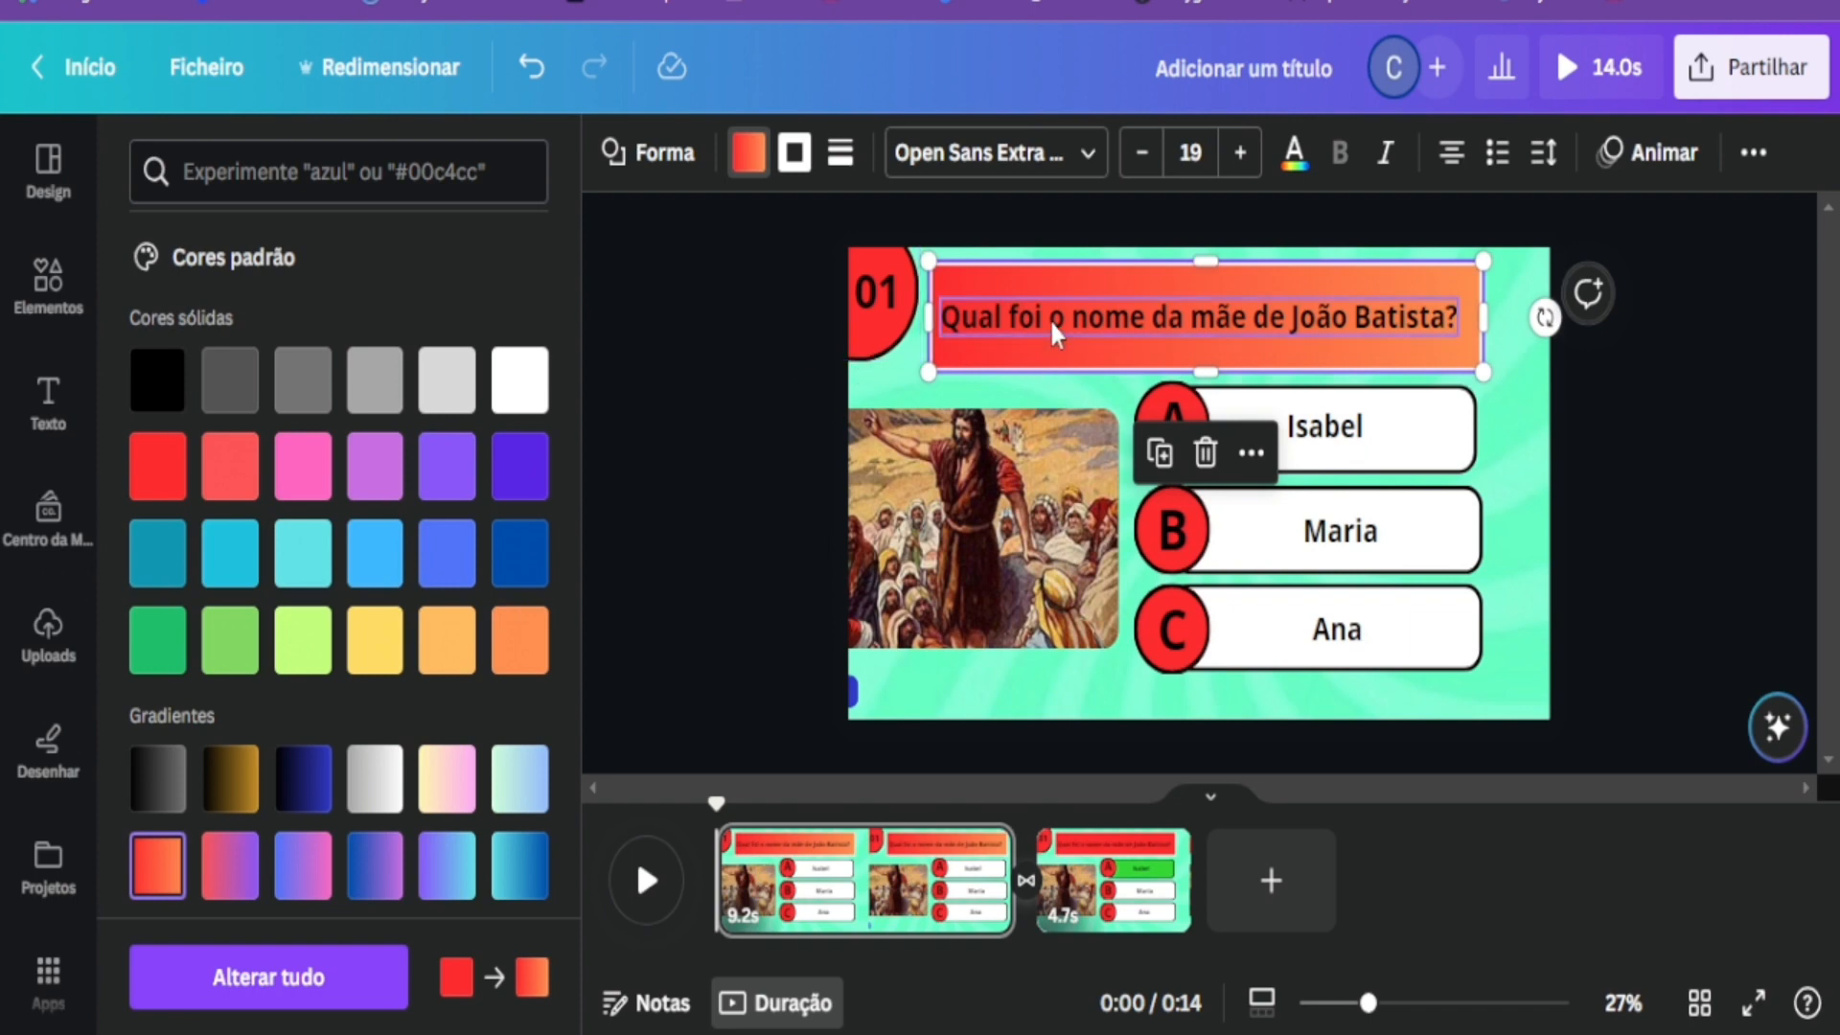
click(160, 468)
View the colour choices available for the question text on the first page.
double_click(976, 308)
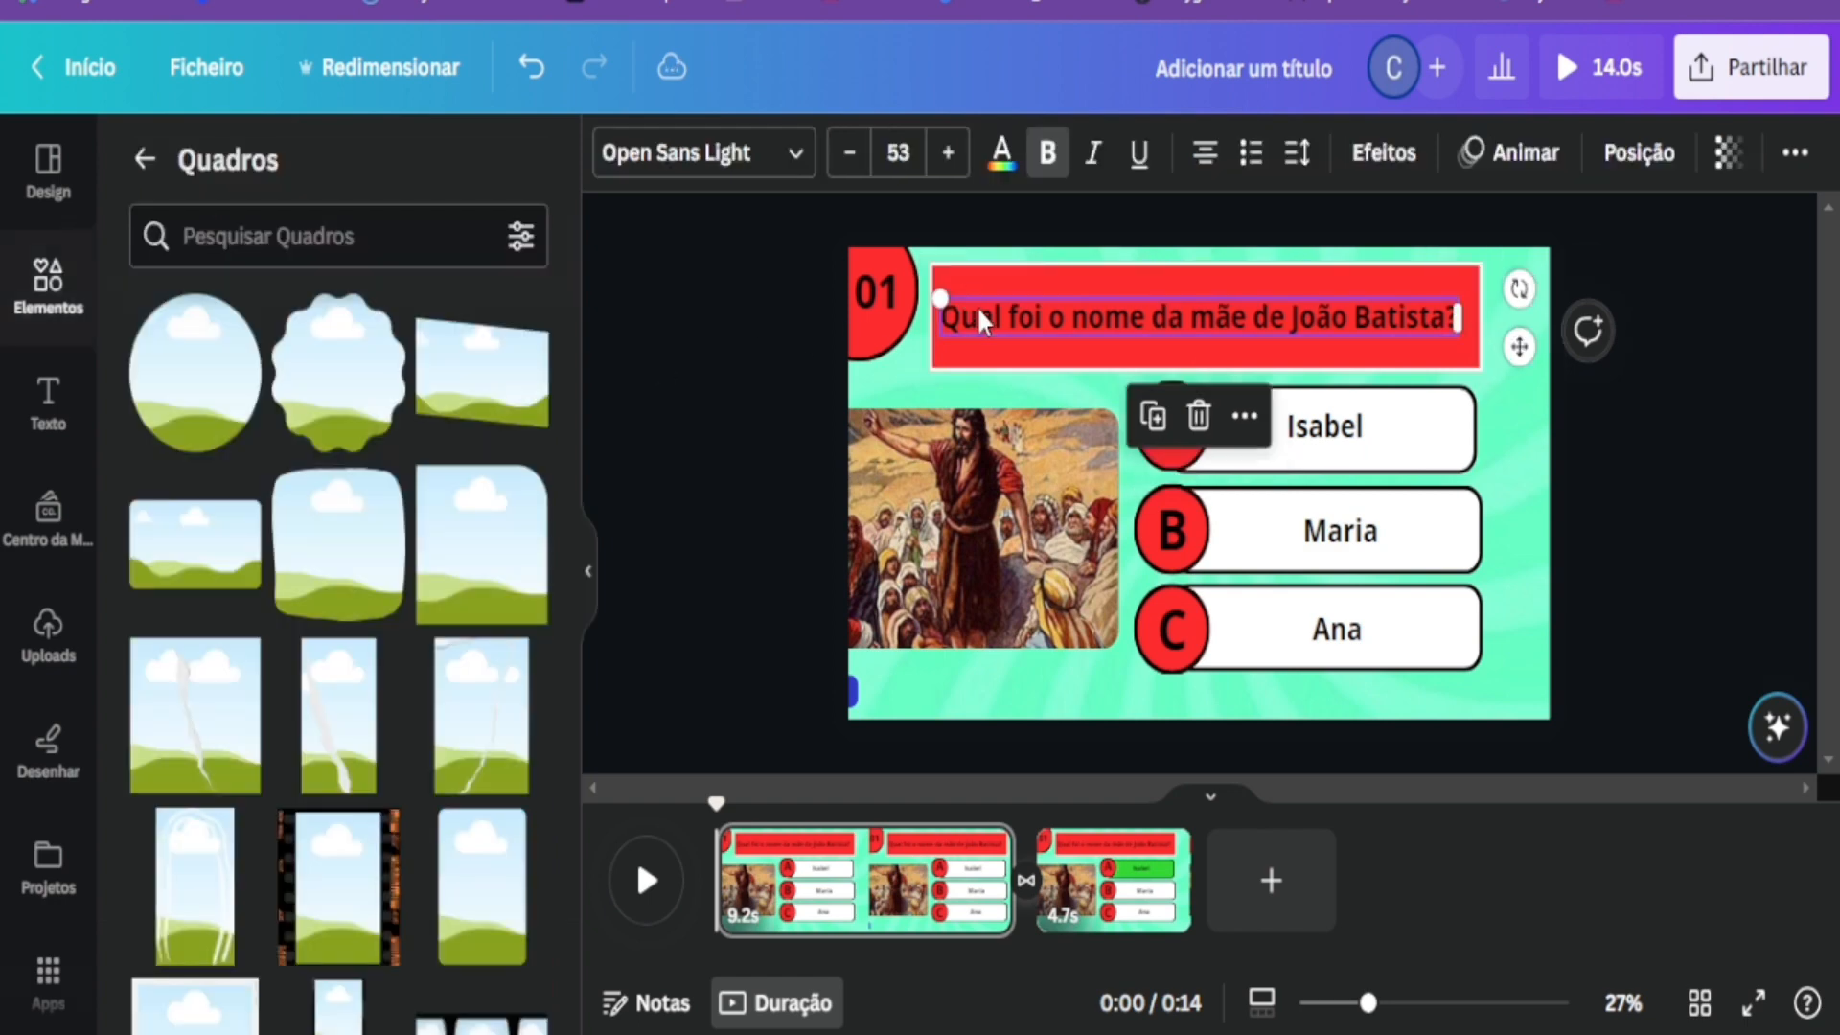
click(1002, 155)
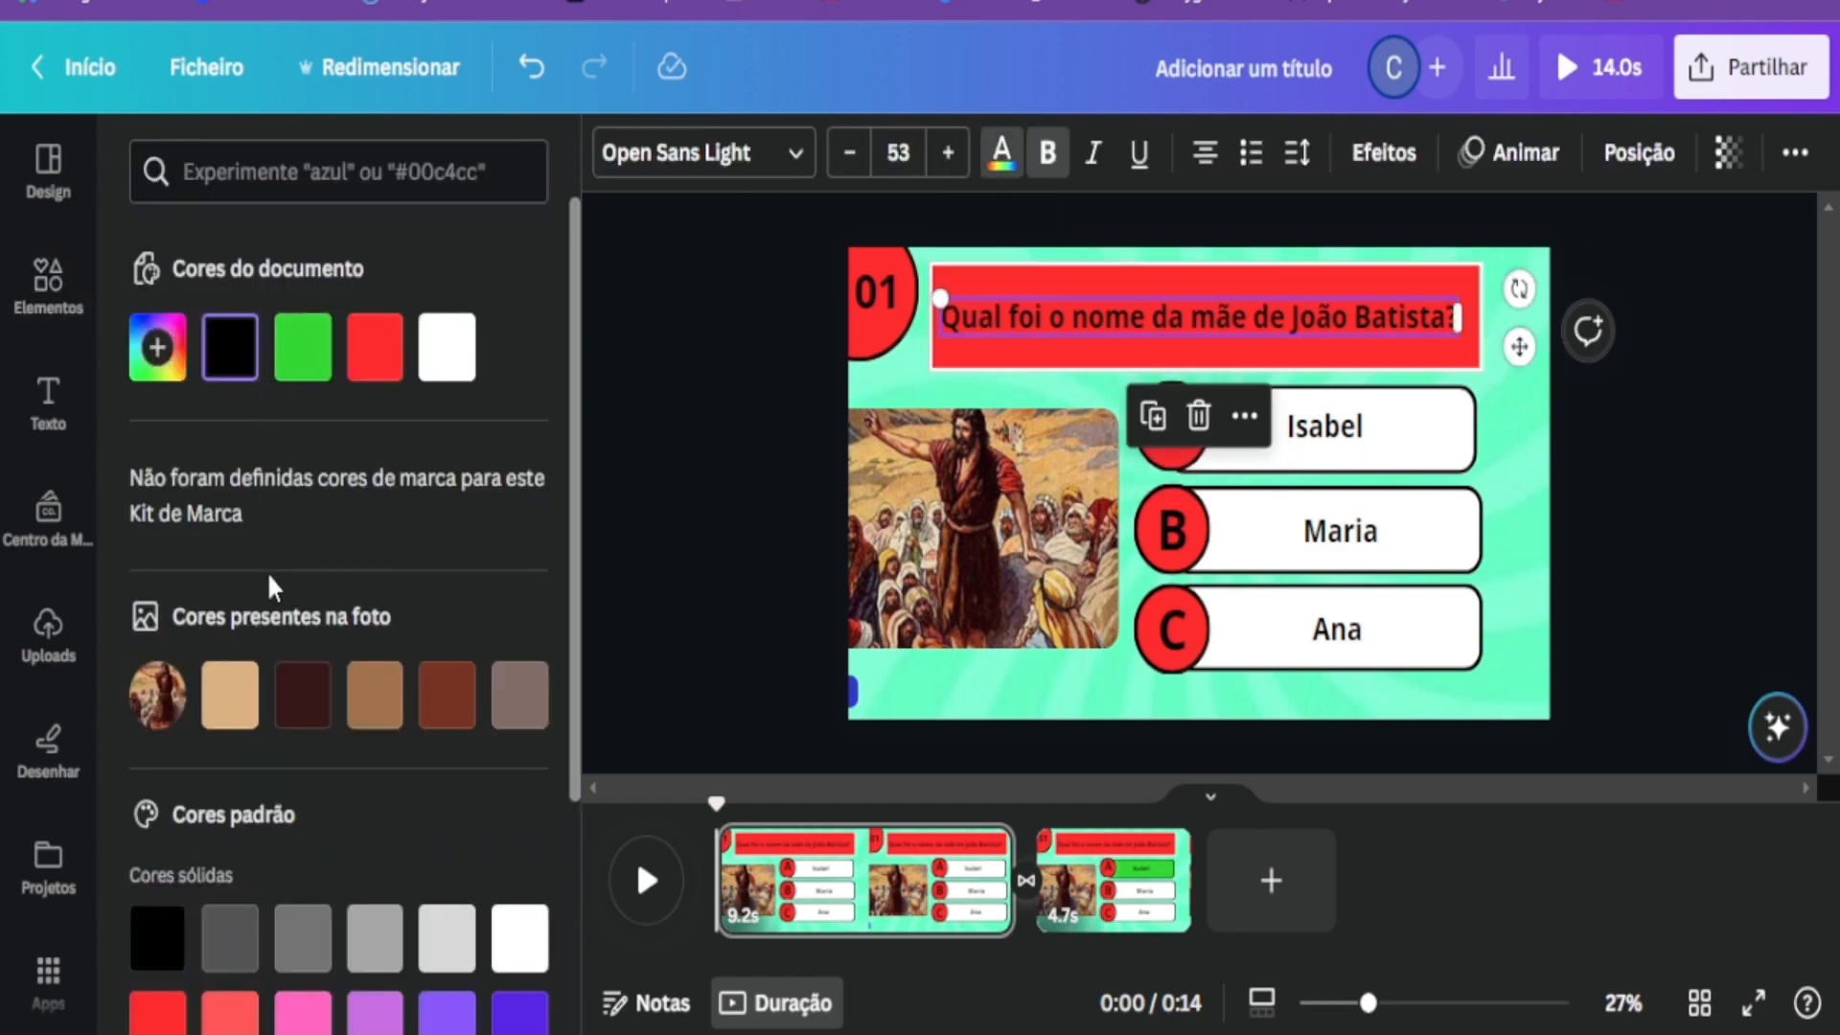
click(671, 466)
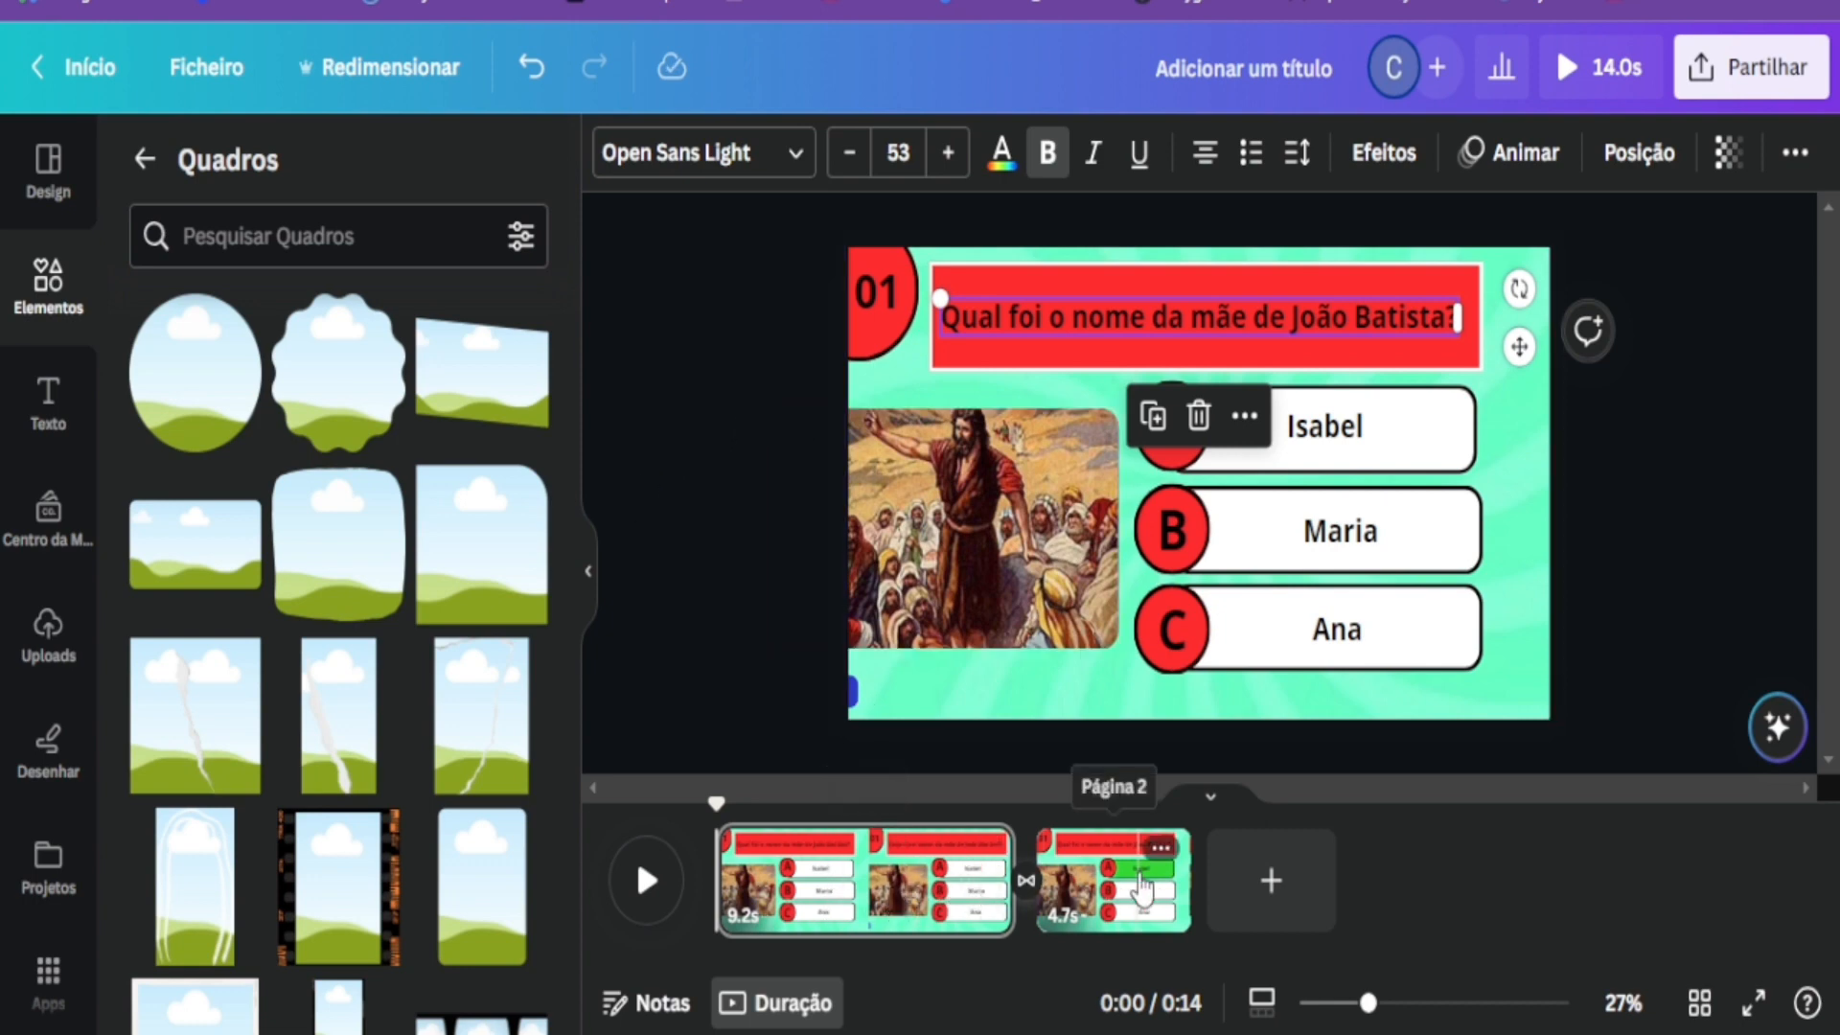
Add a blank page at the end and duplicate the first question page.
click(1273, 886)
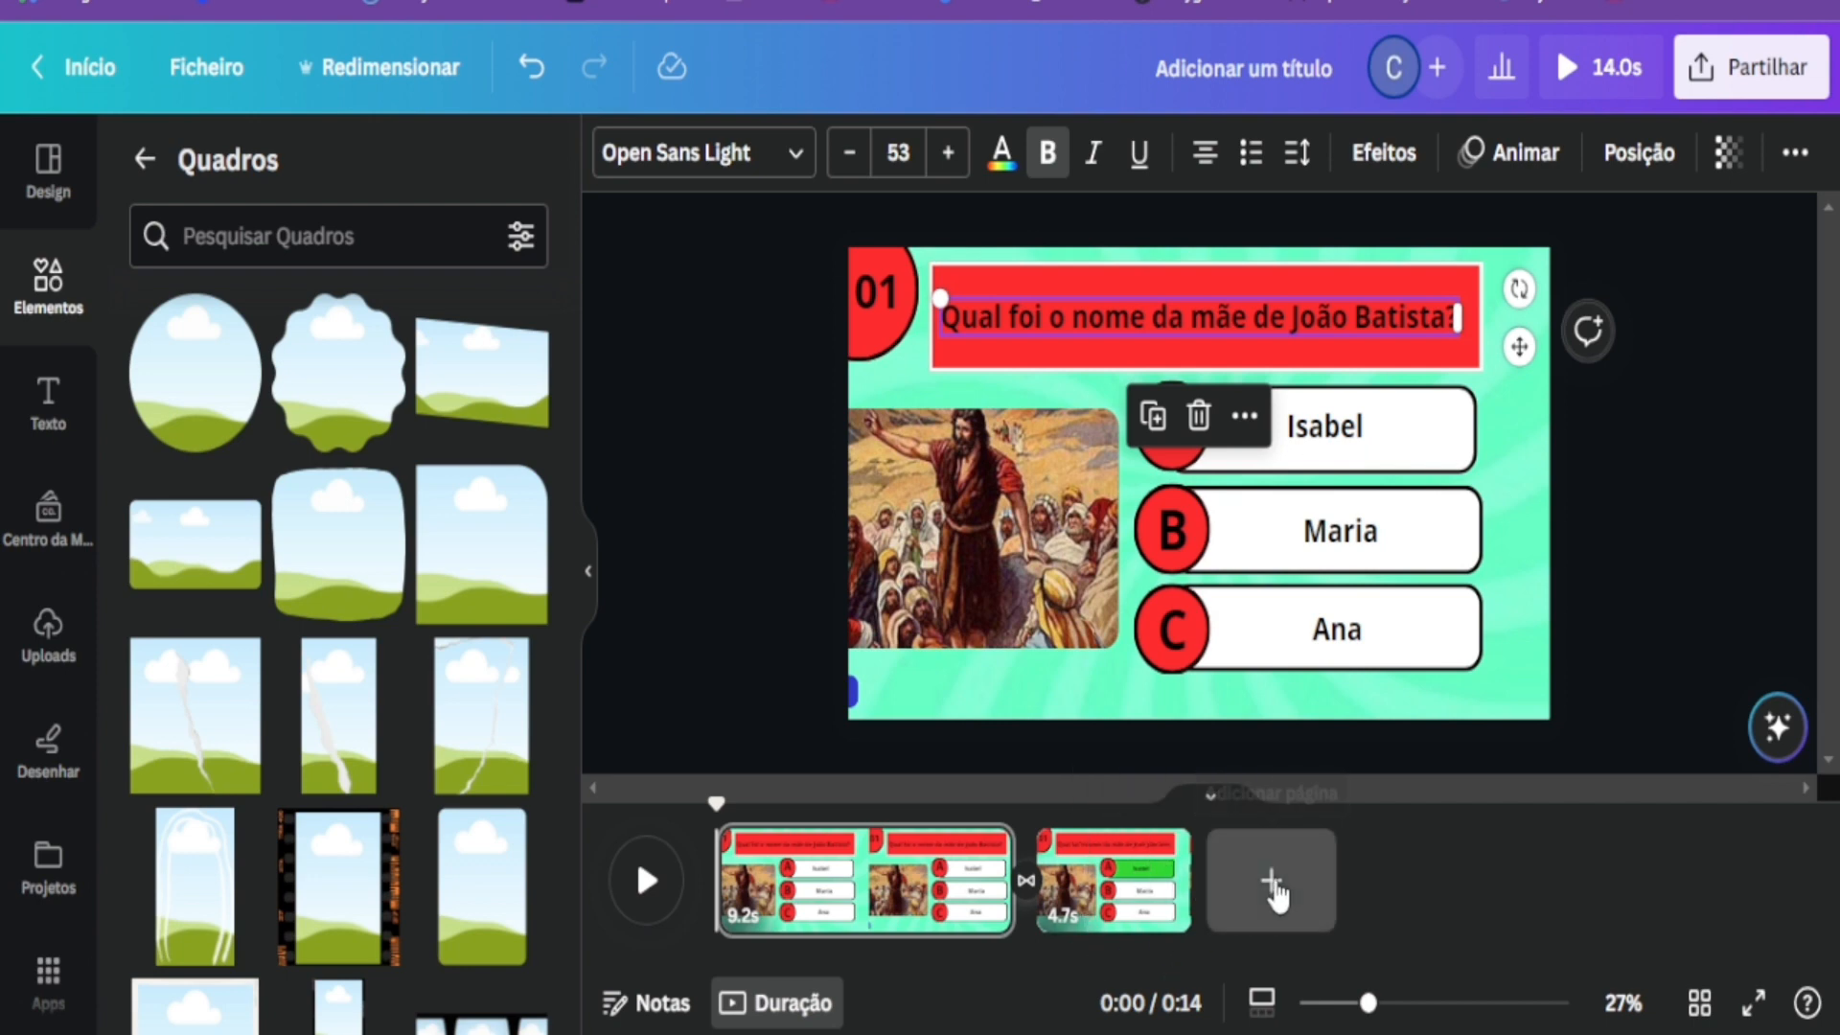
click(842, 876)
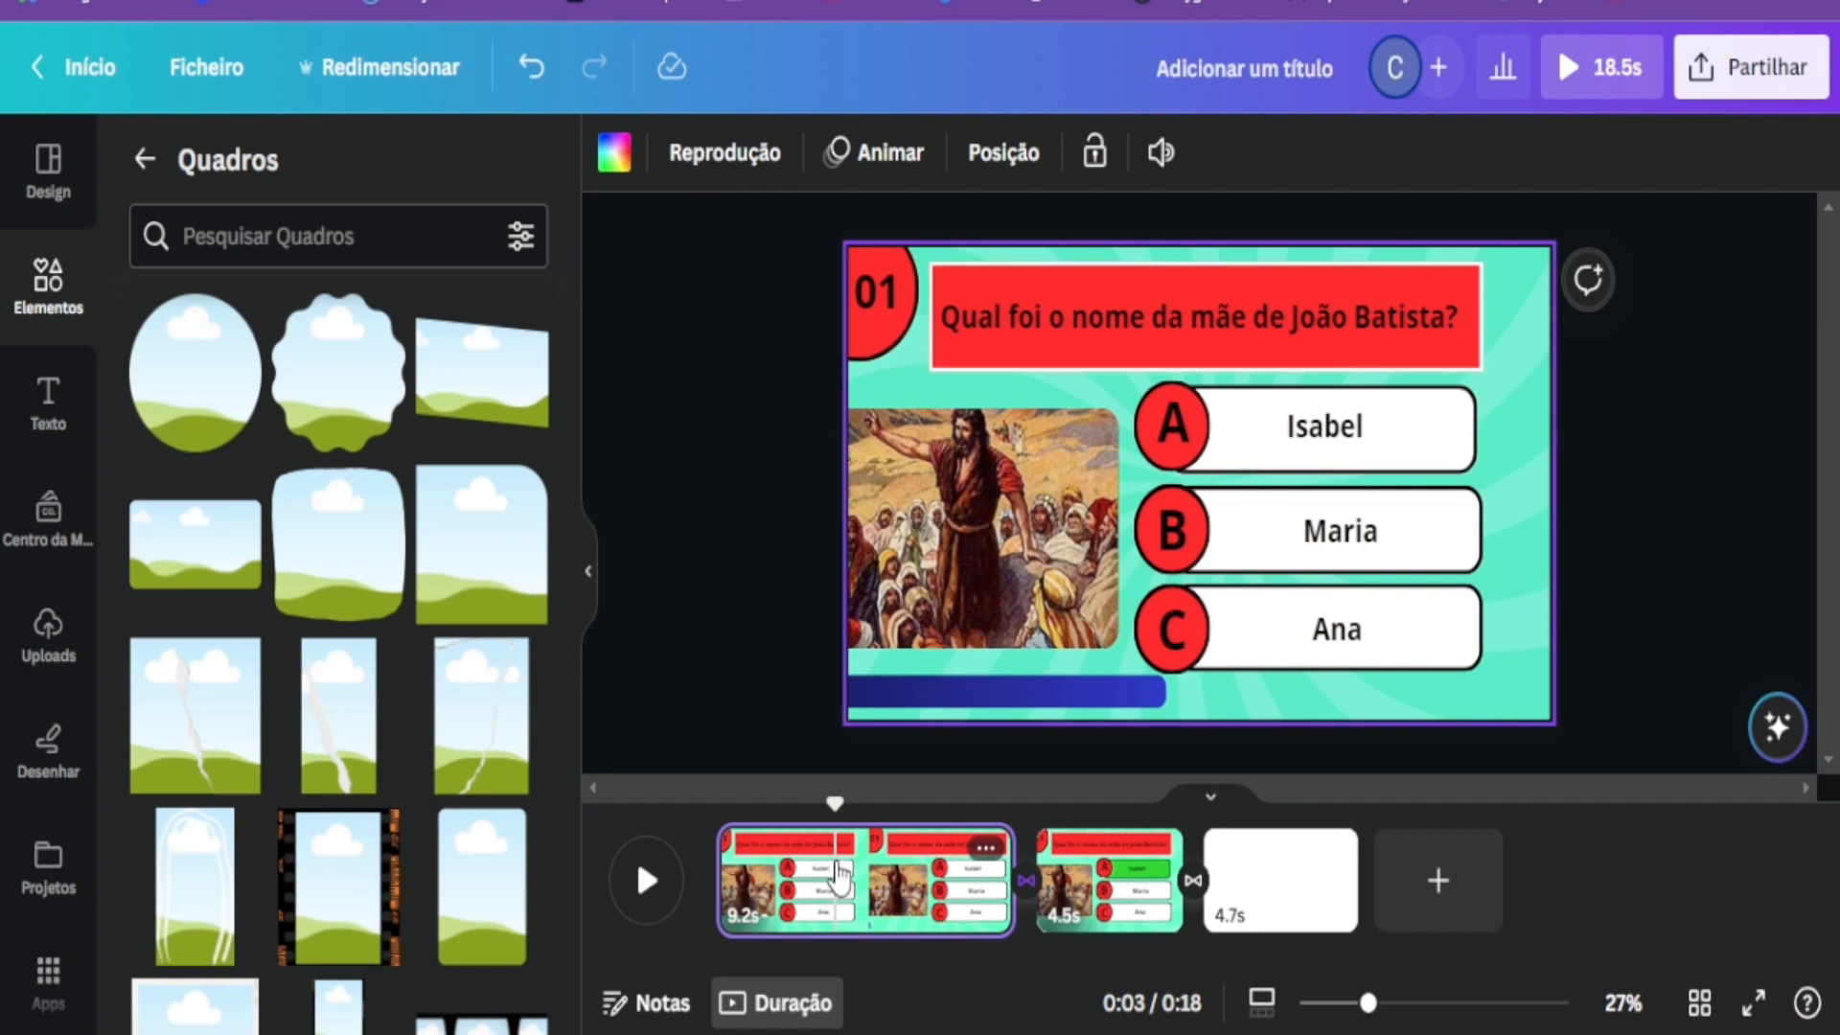
key(ctrl+d)
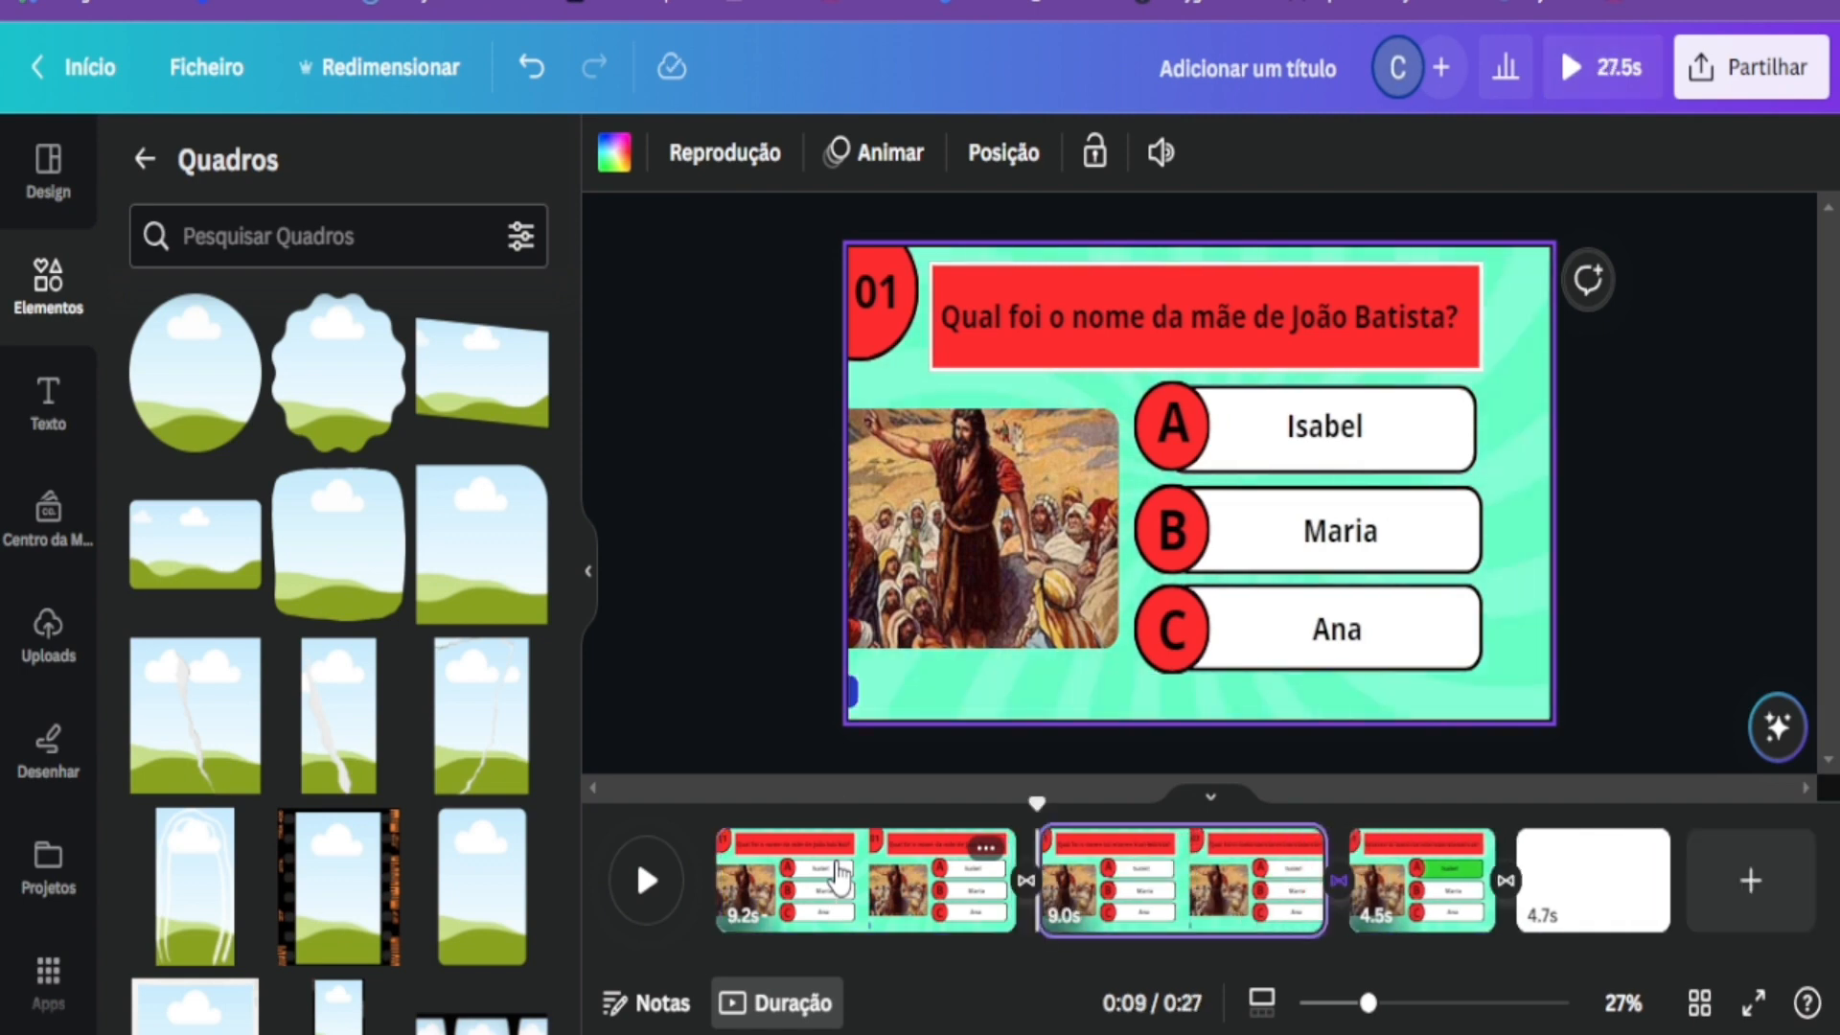
Delete the blank last page and move the green answer page directly after the first question page.
mouse_move(1597, 905)
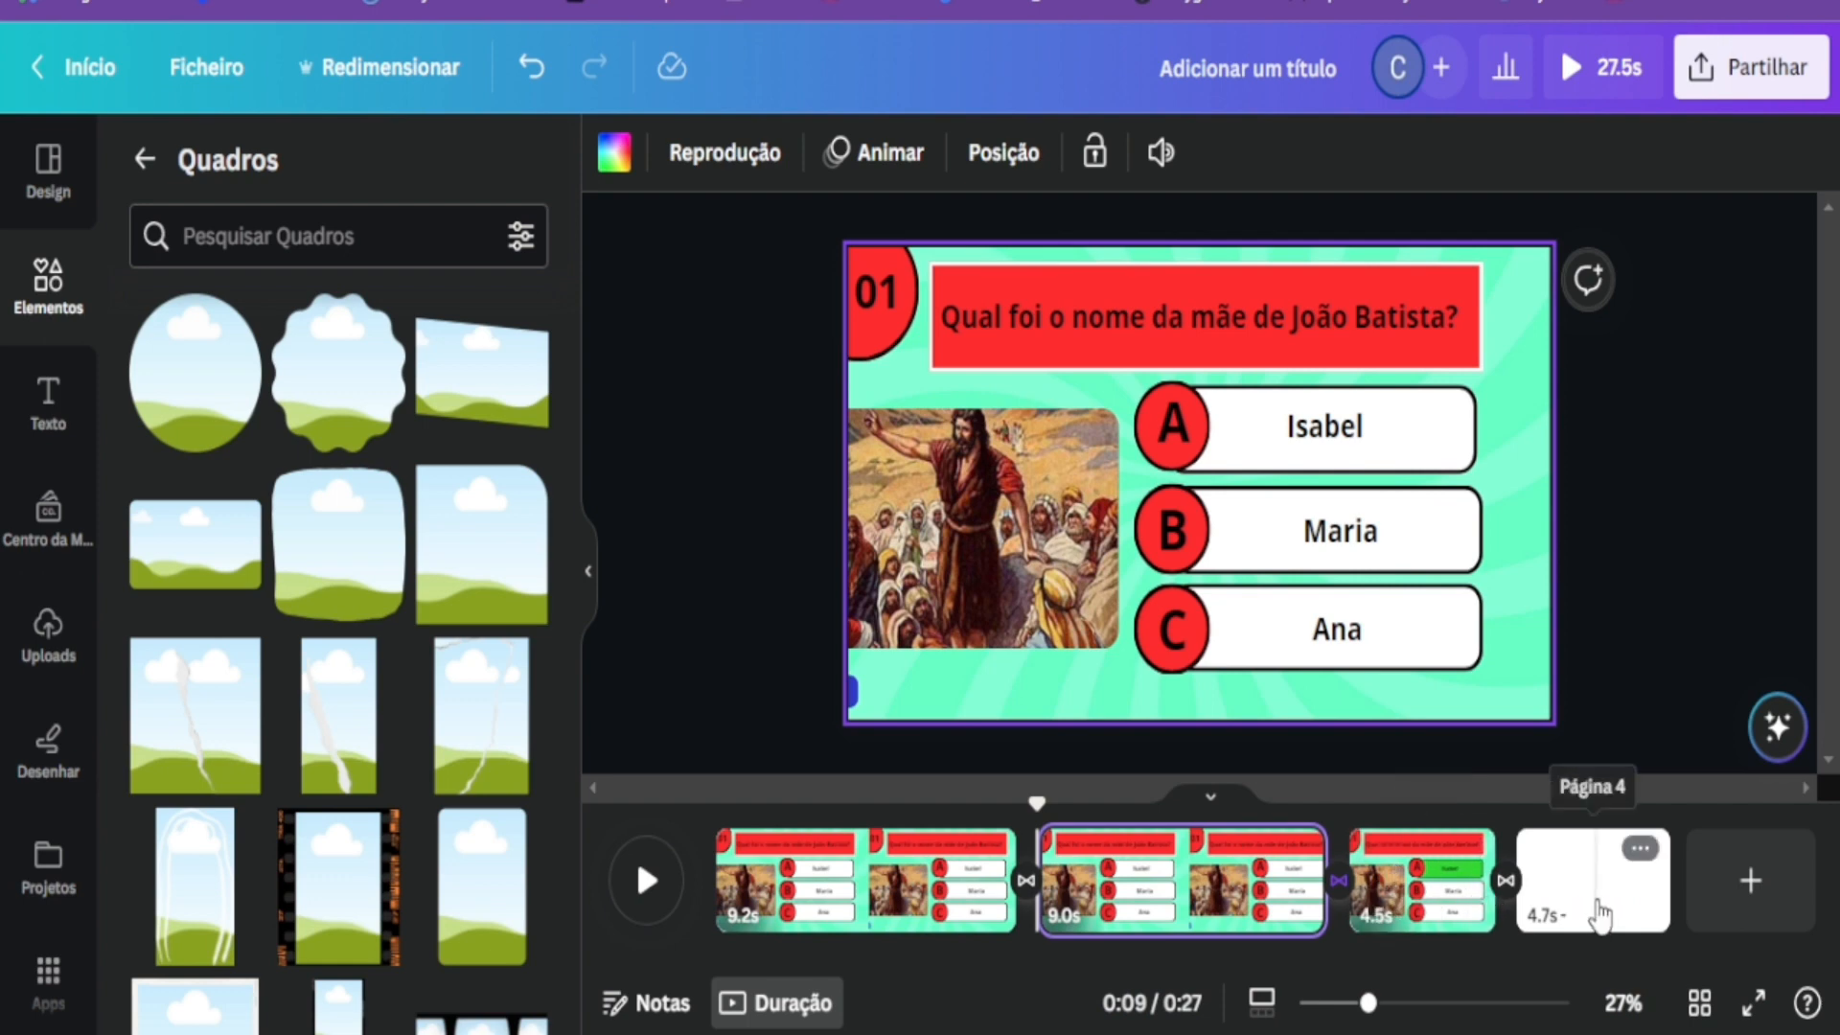
click(1645, 875)
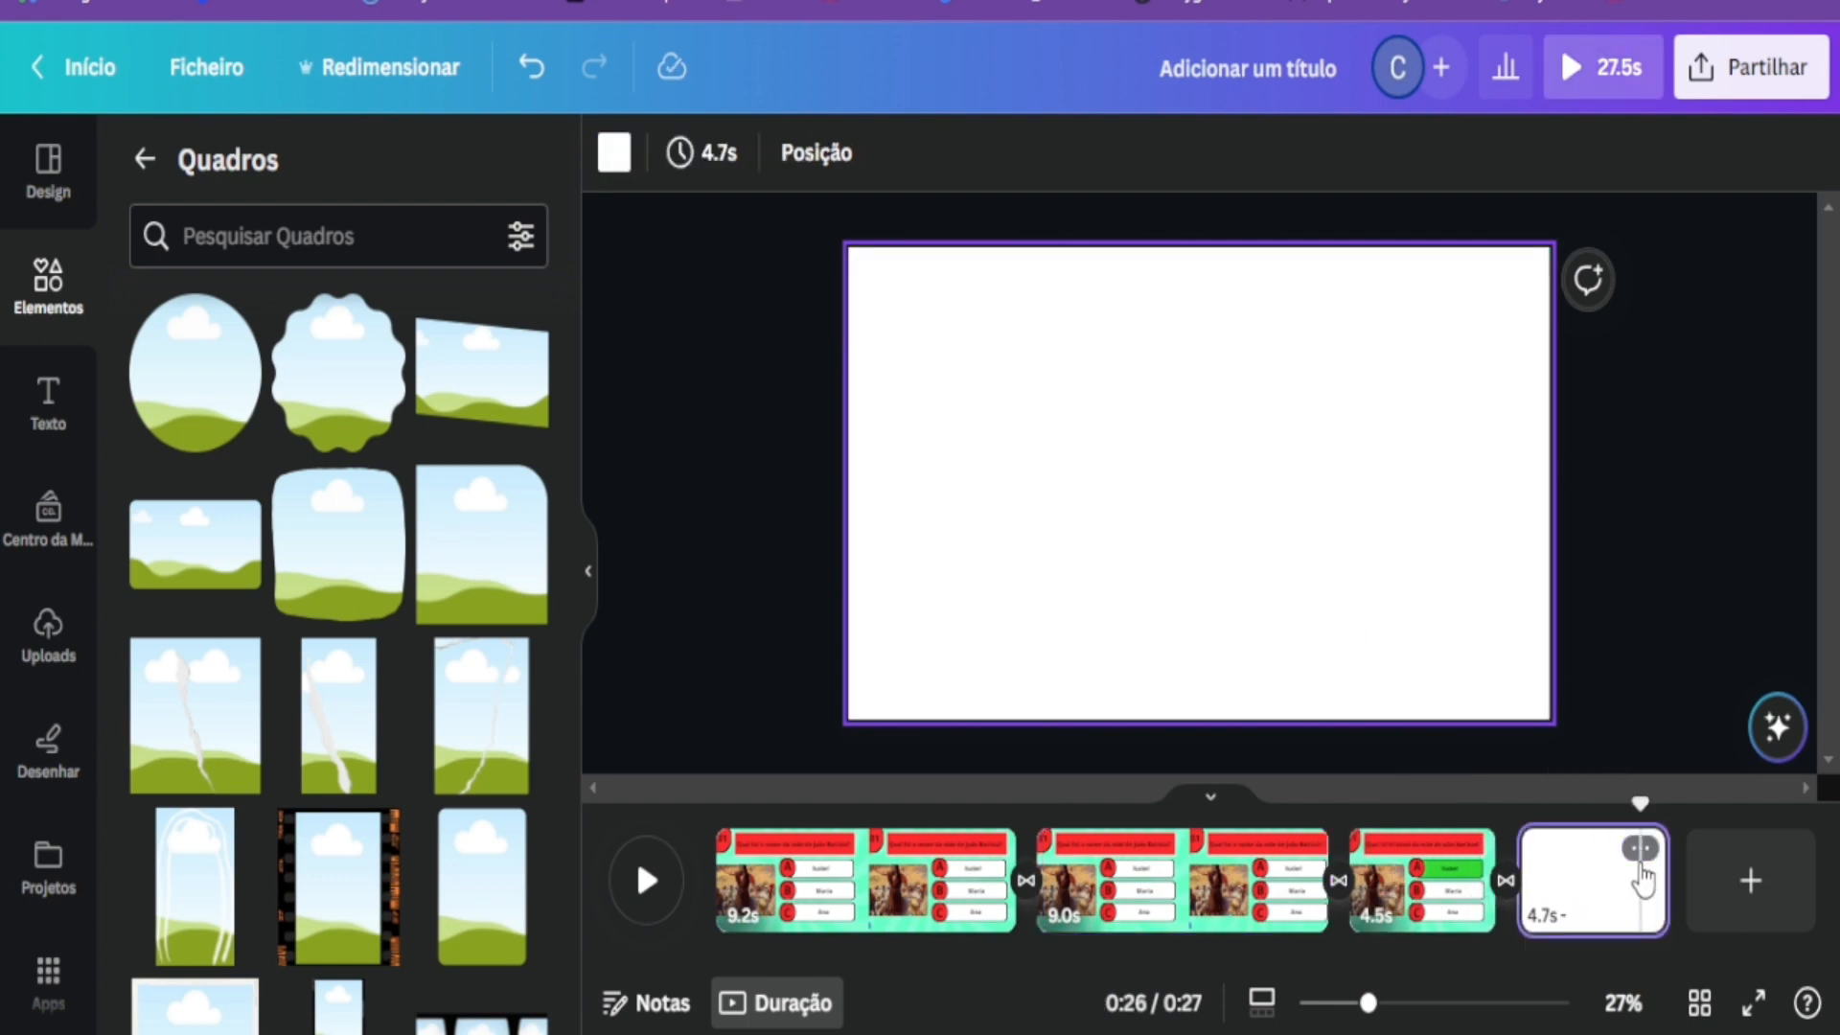
key(Delete)
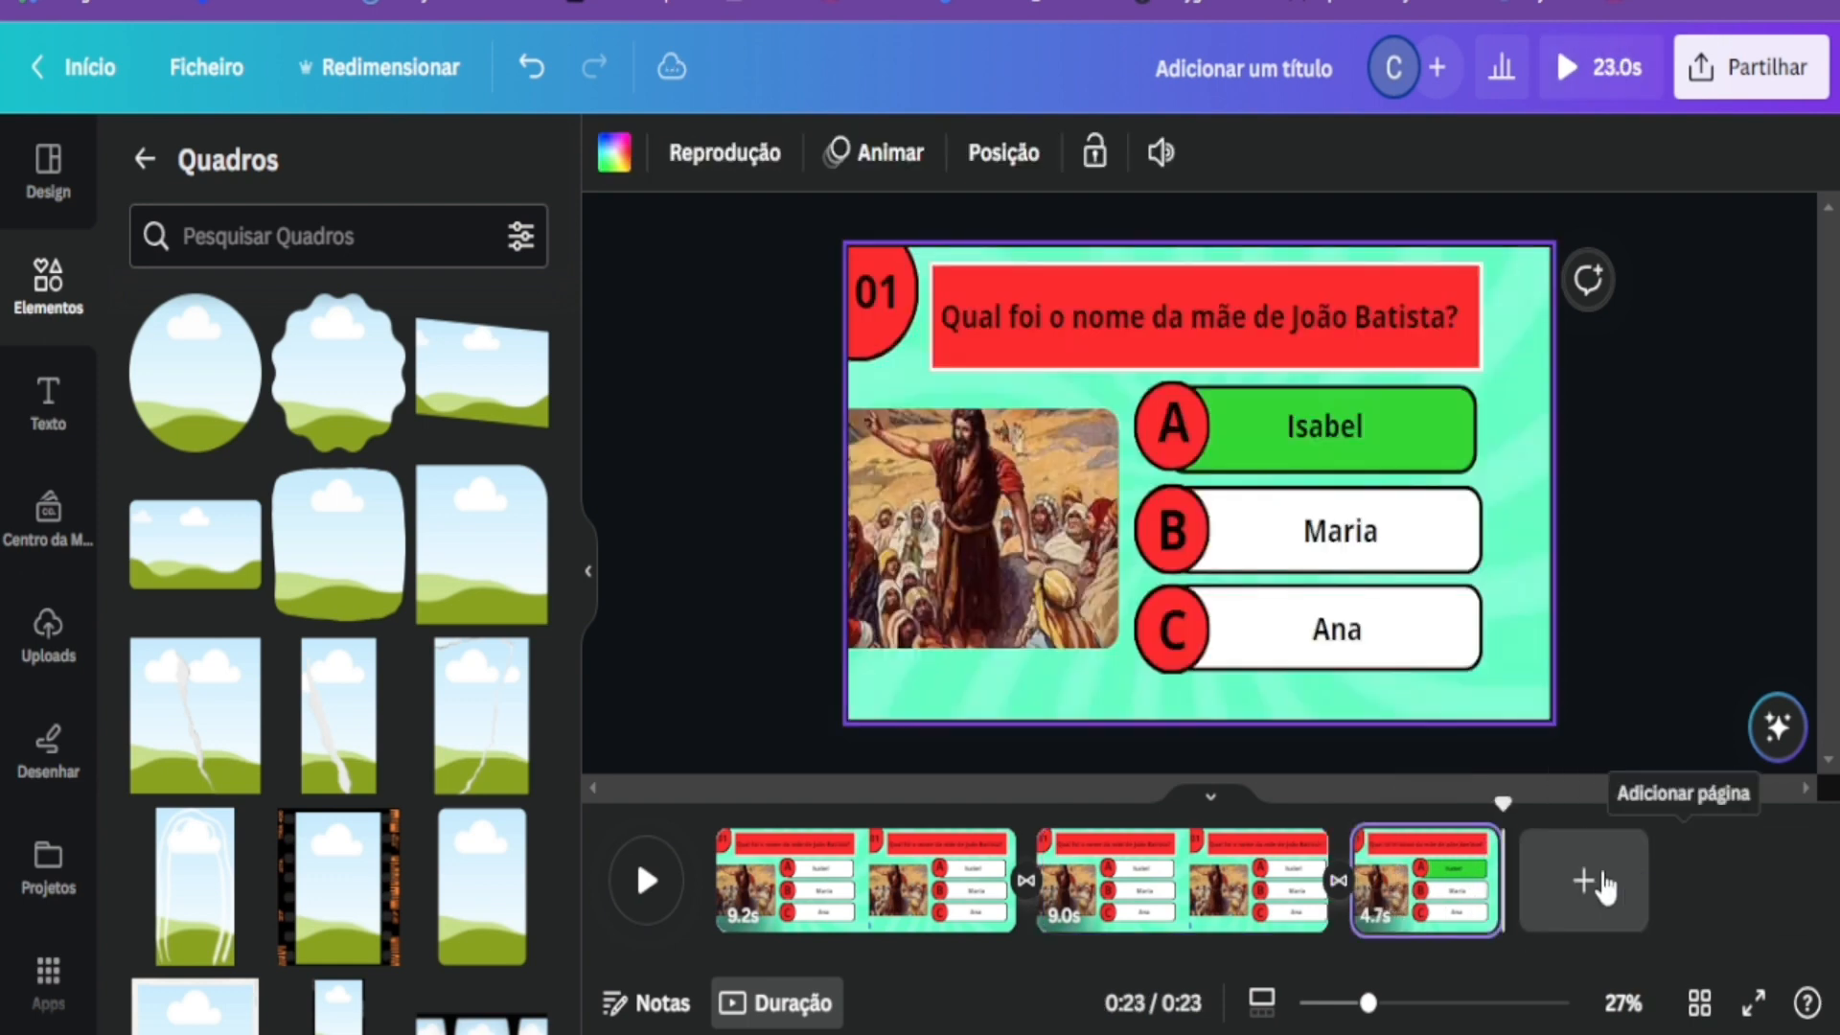
click(1165, 915)
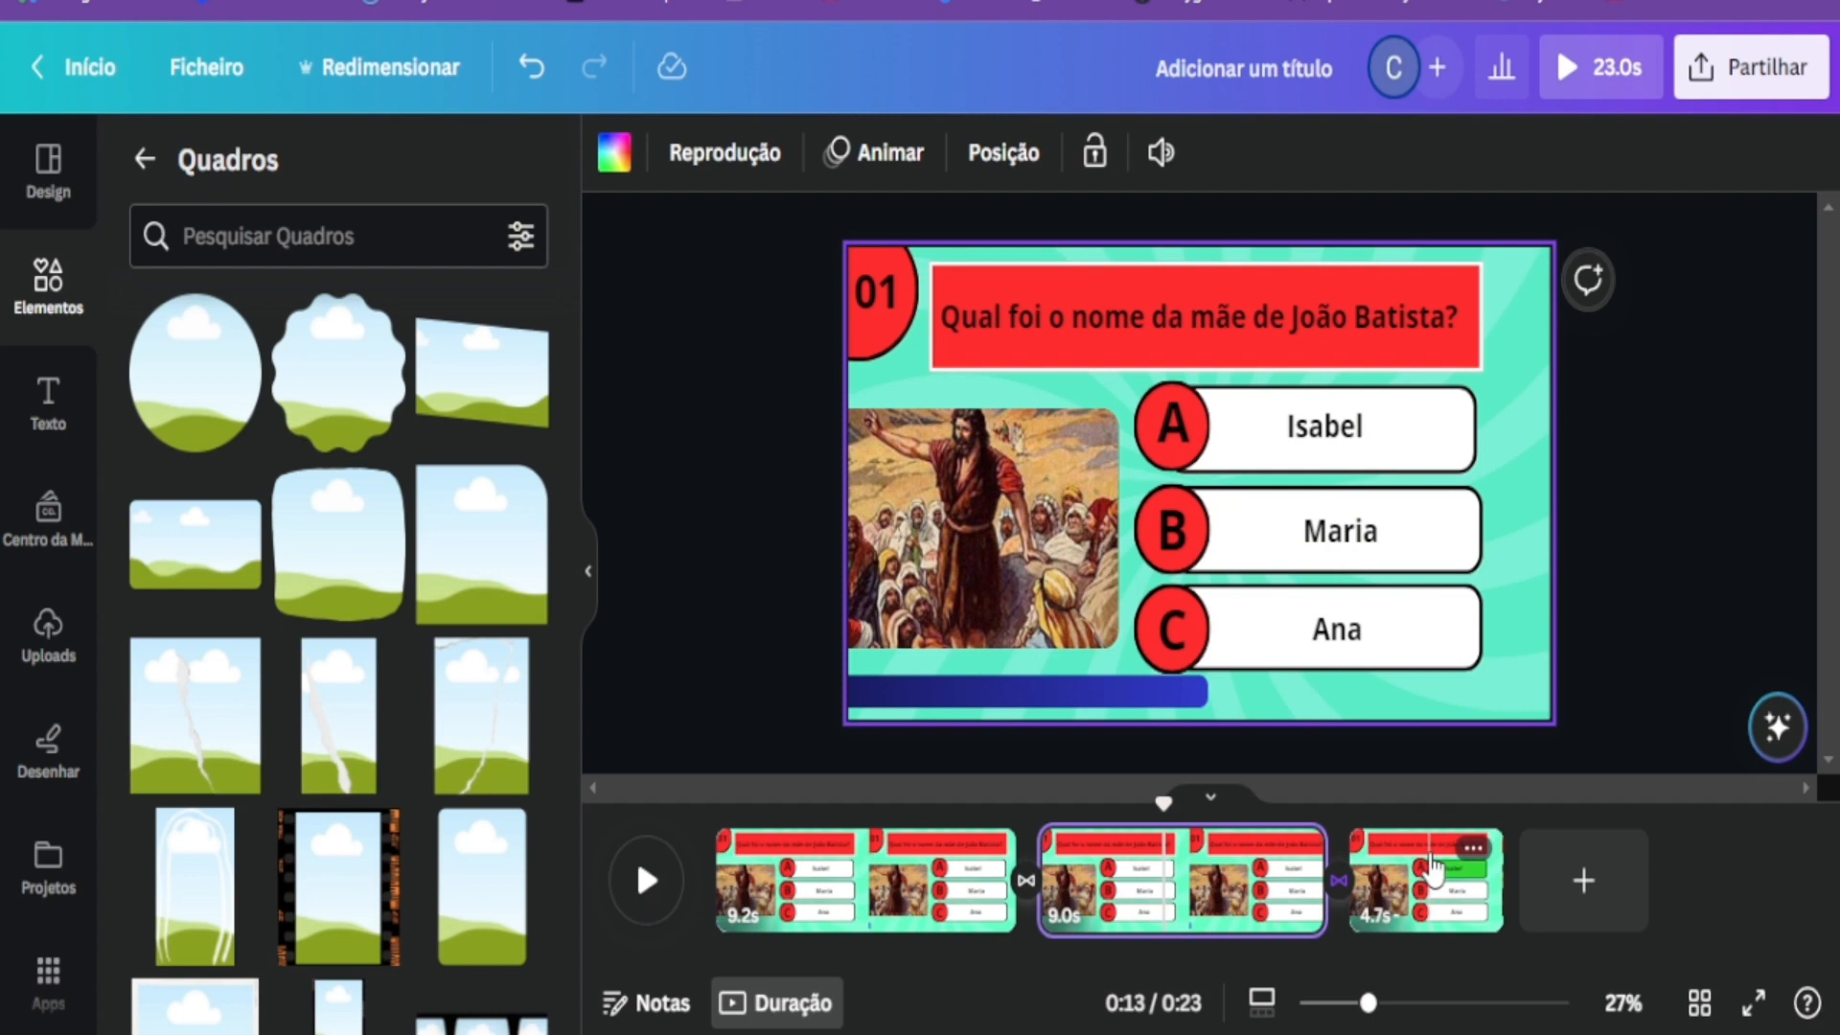
drag(1433, 867, 1246, 865)
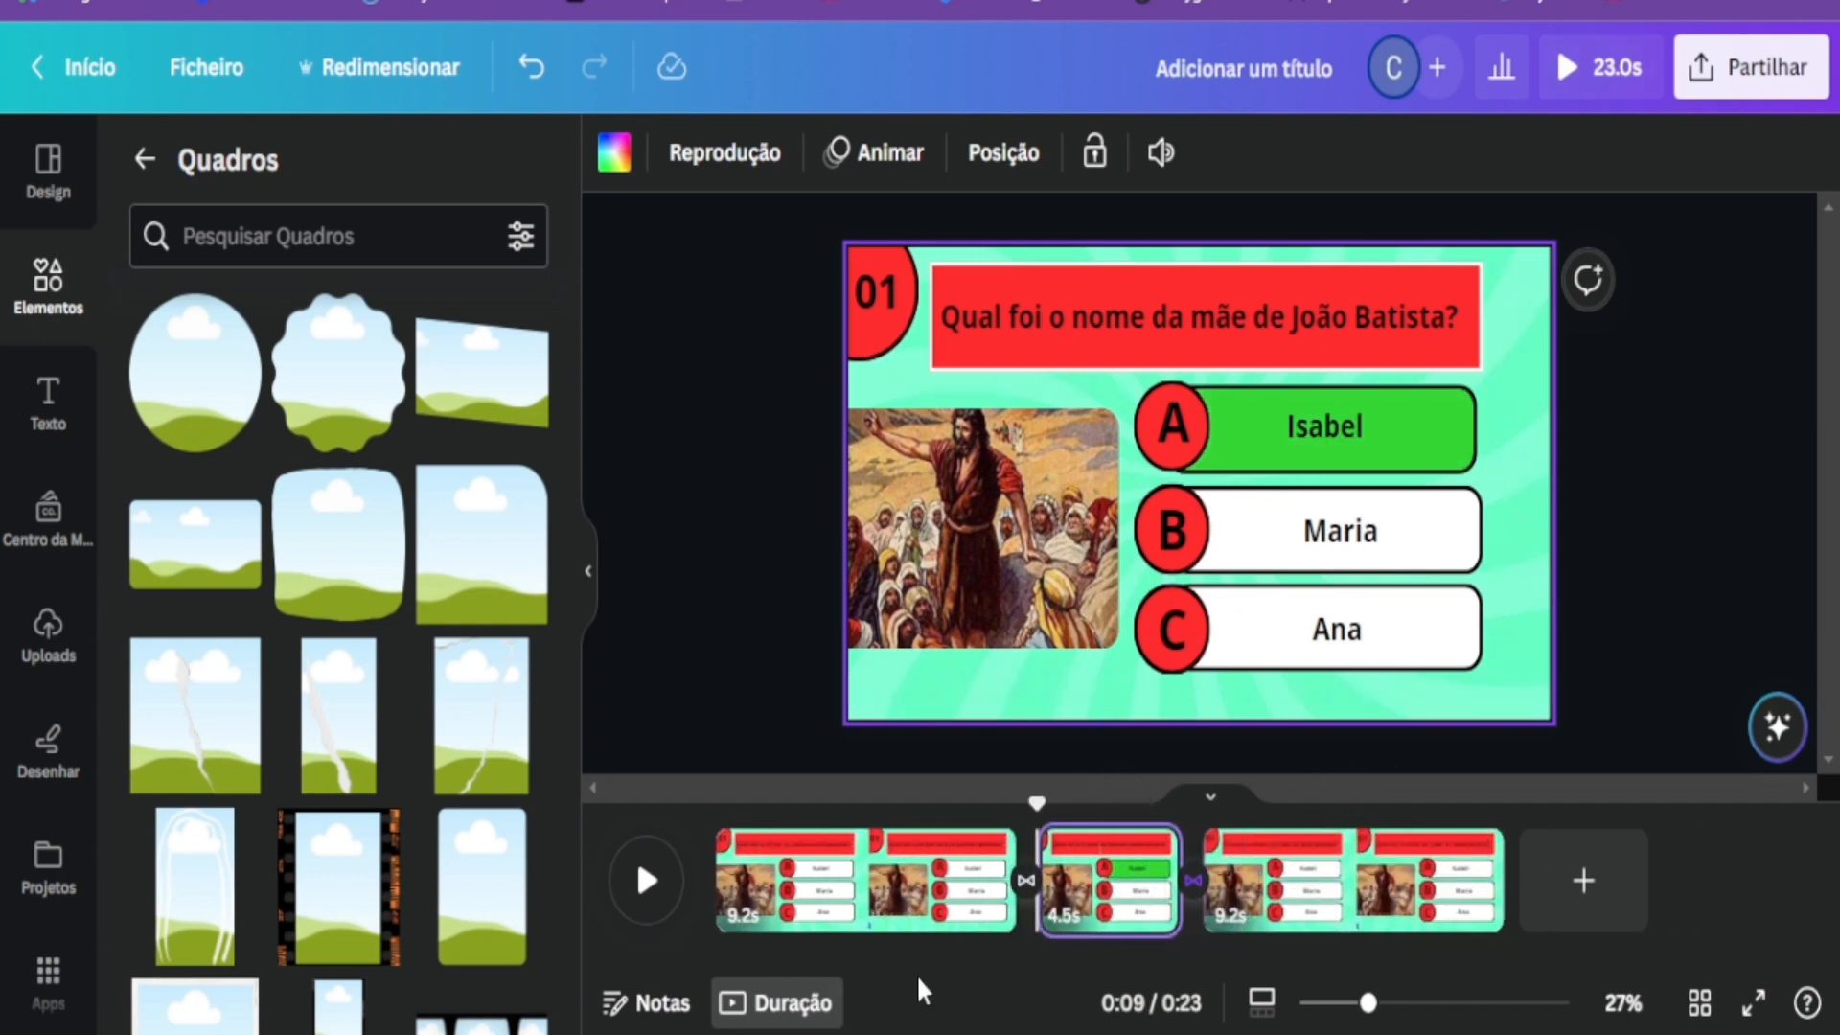
Change the question number on the third page to 02.
click(1294, 858)
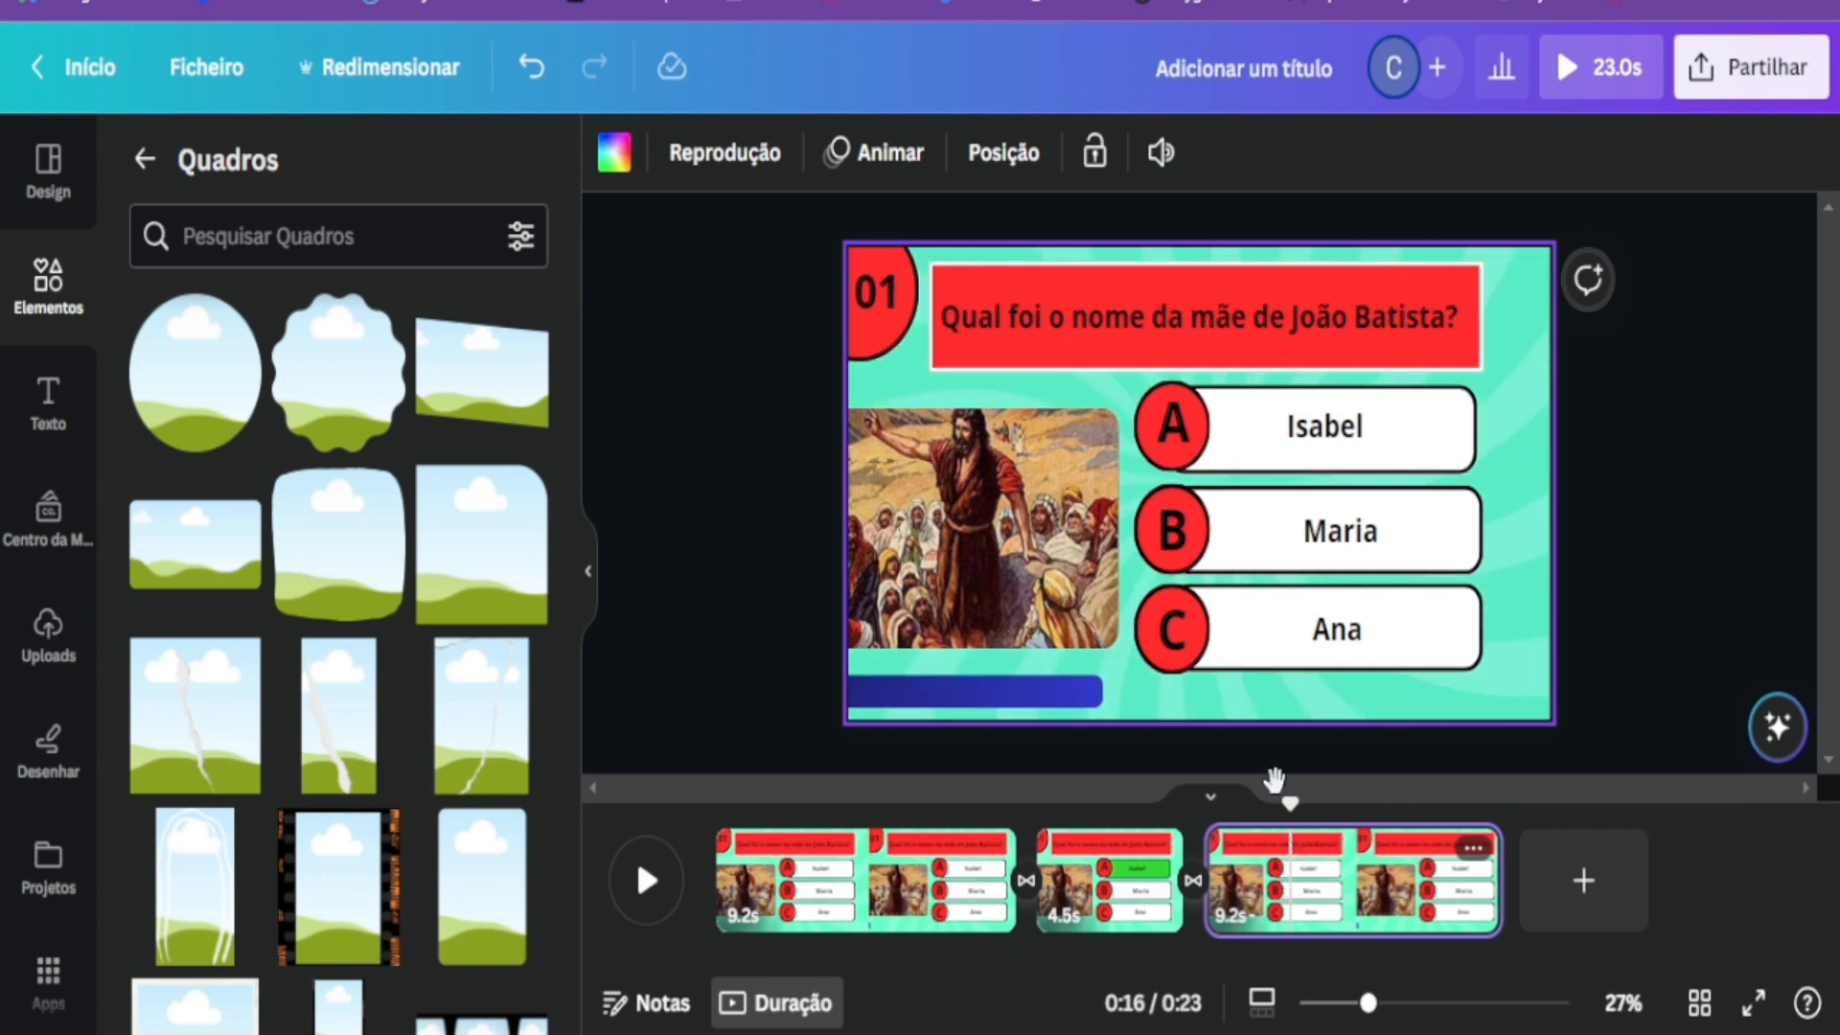
click(883, 285)
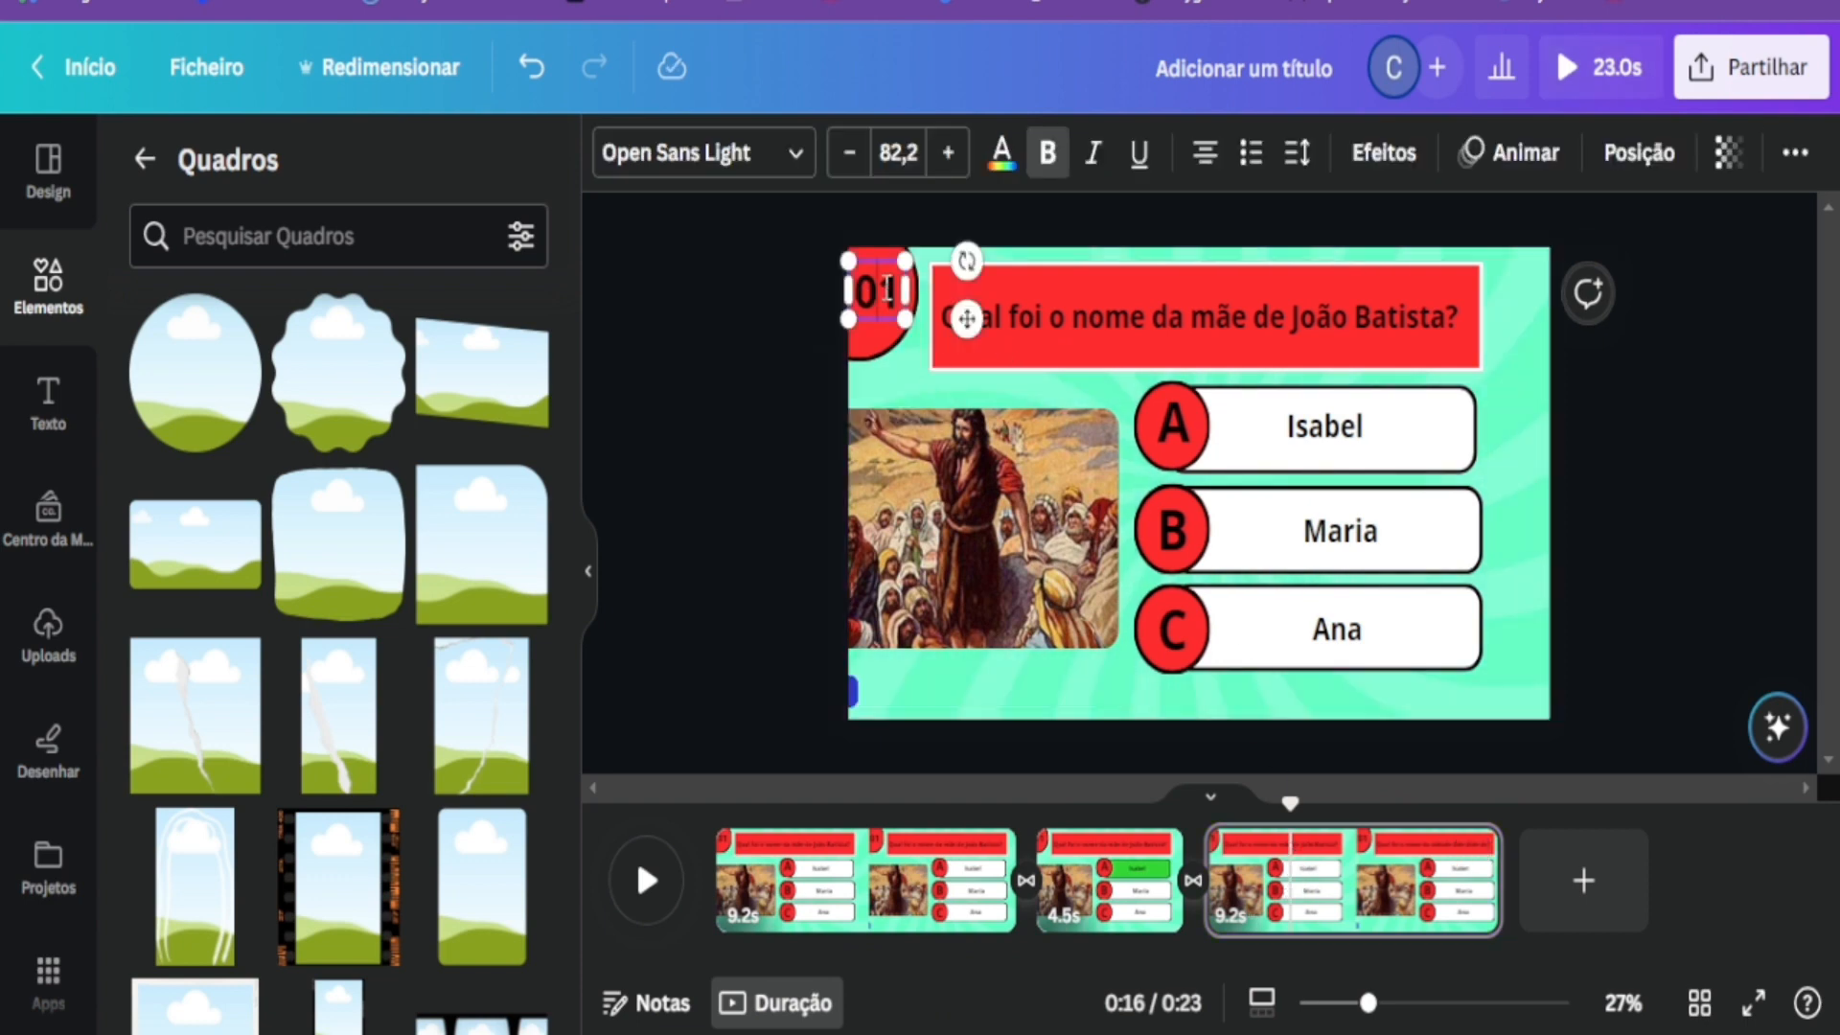
double_click(890, 290)
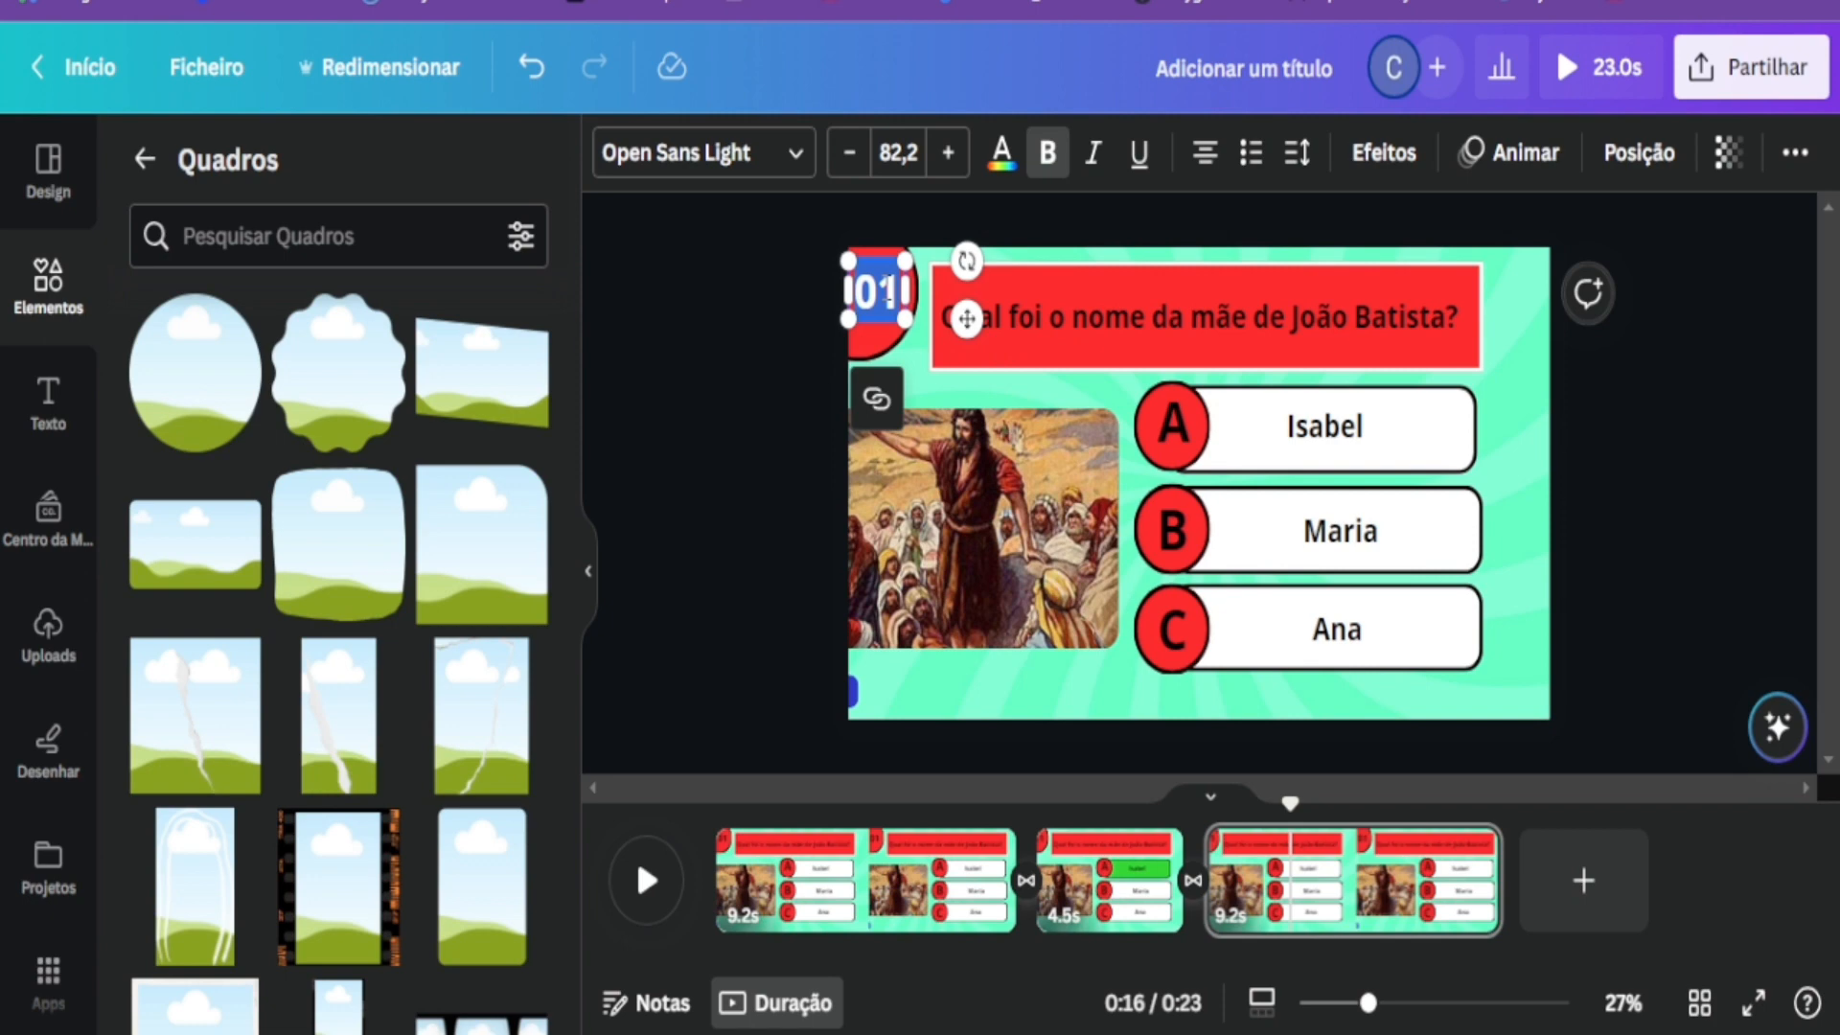
text(02)
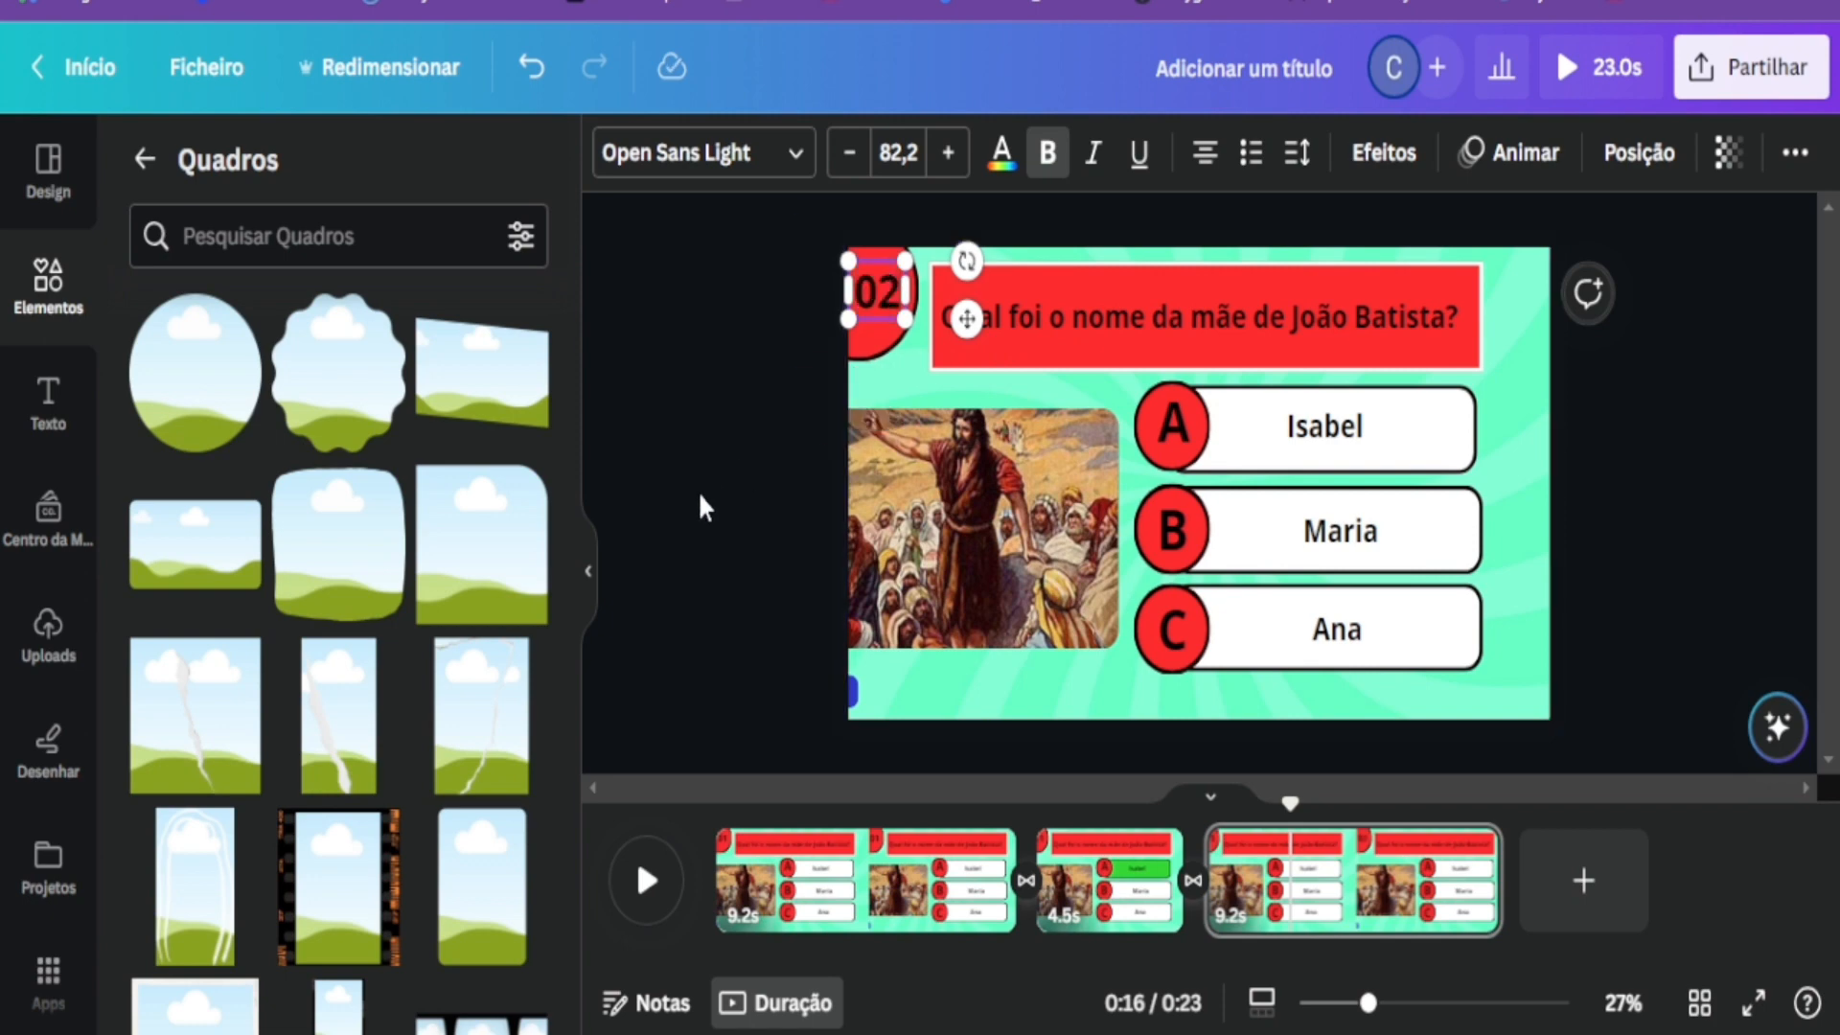
click(697, 490)
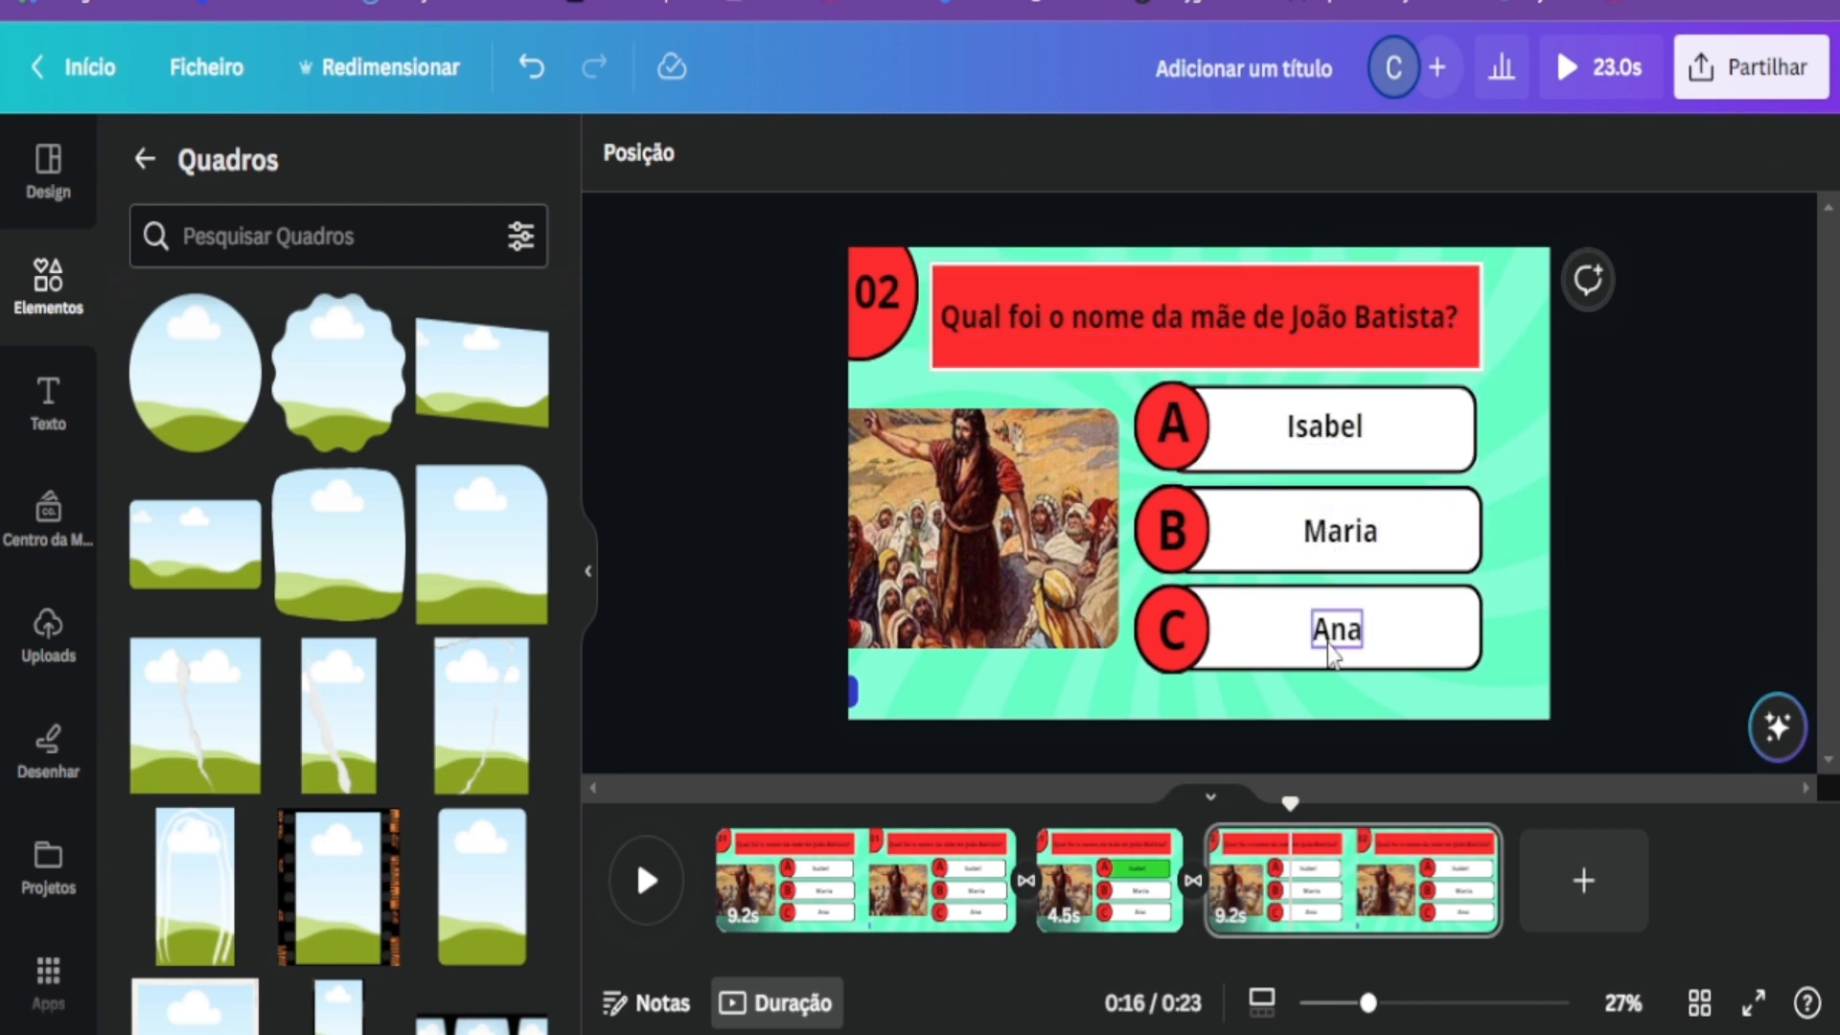
Duplicate the question 02 page to serve as the base for its answer page.
click(1428, 909)
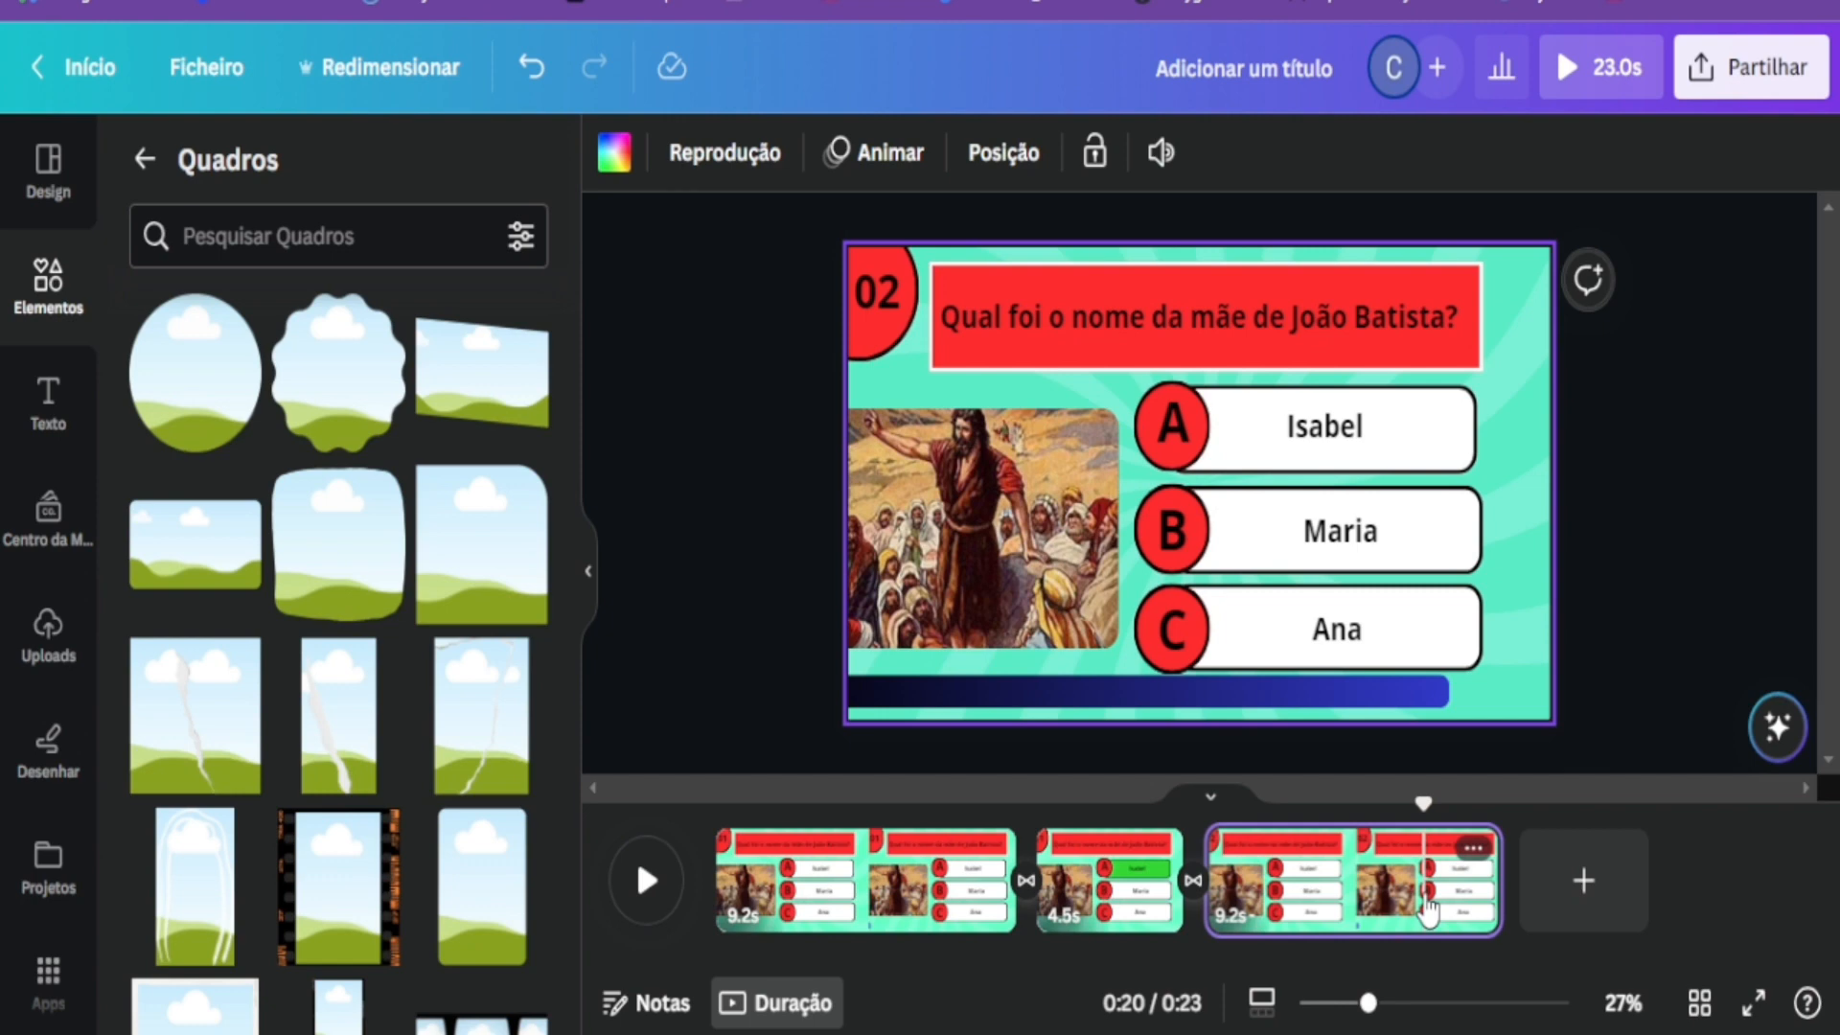
key(ctrl+d)
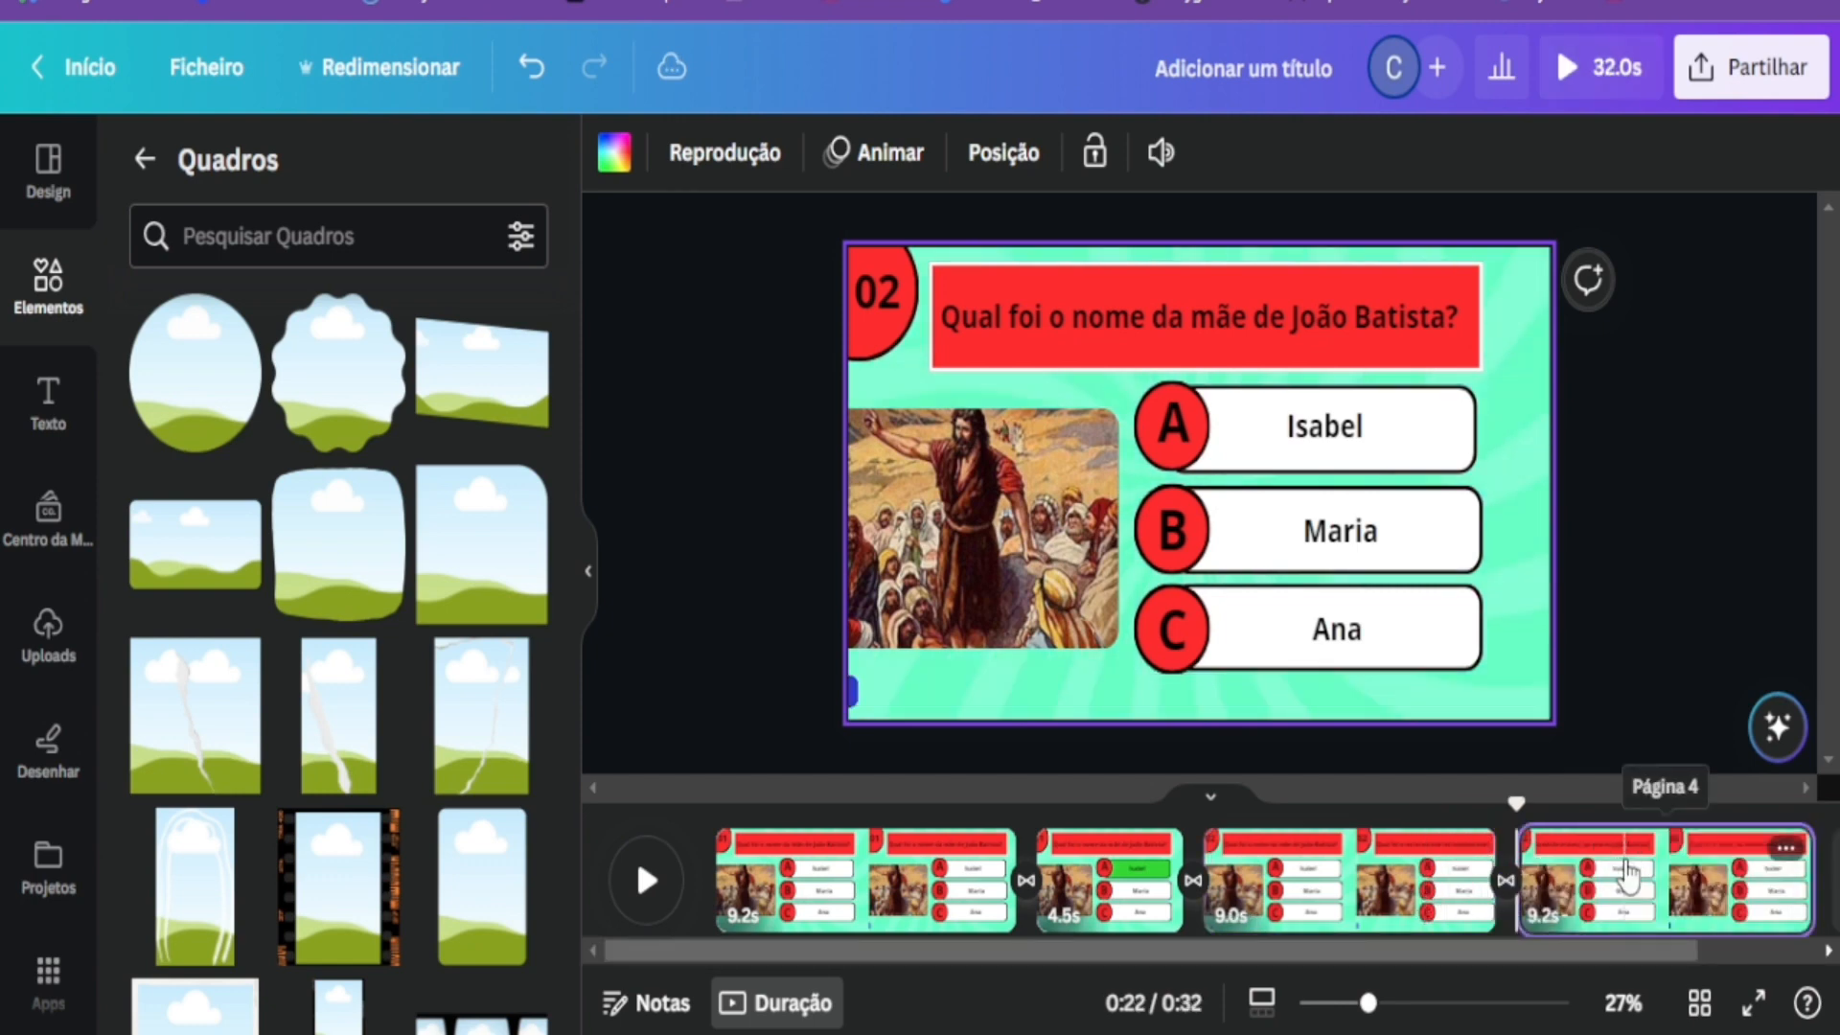
click(1626, 874)
drag(1361, 951, 1559, 958)
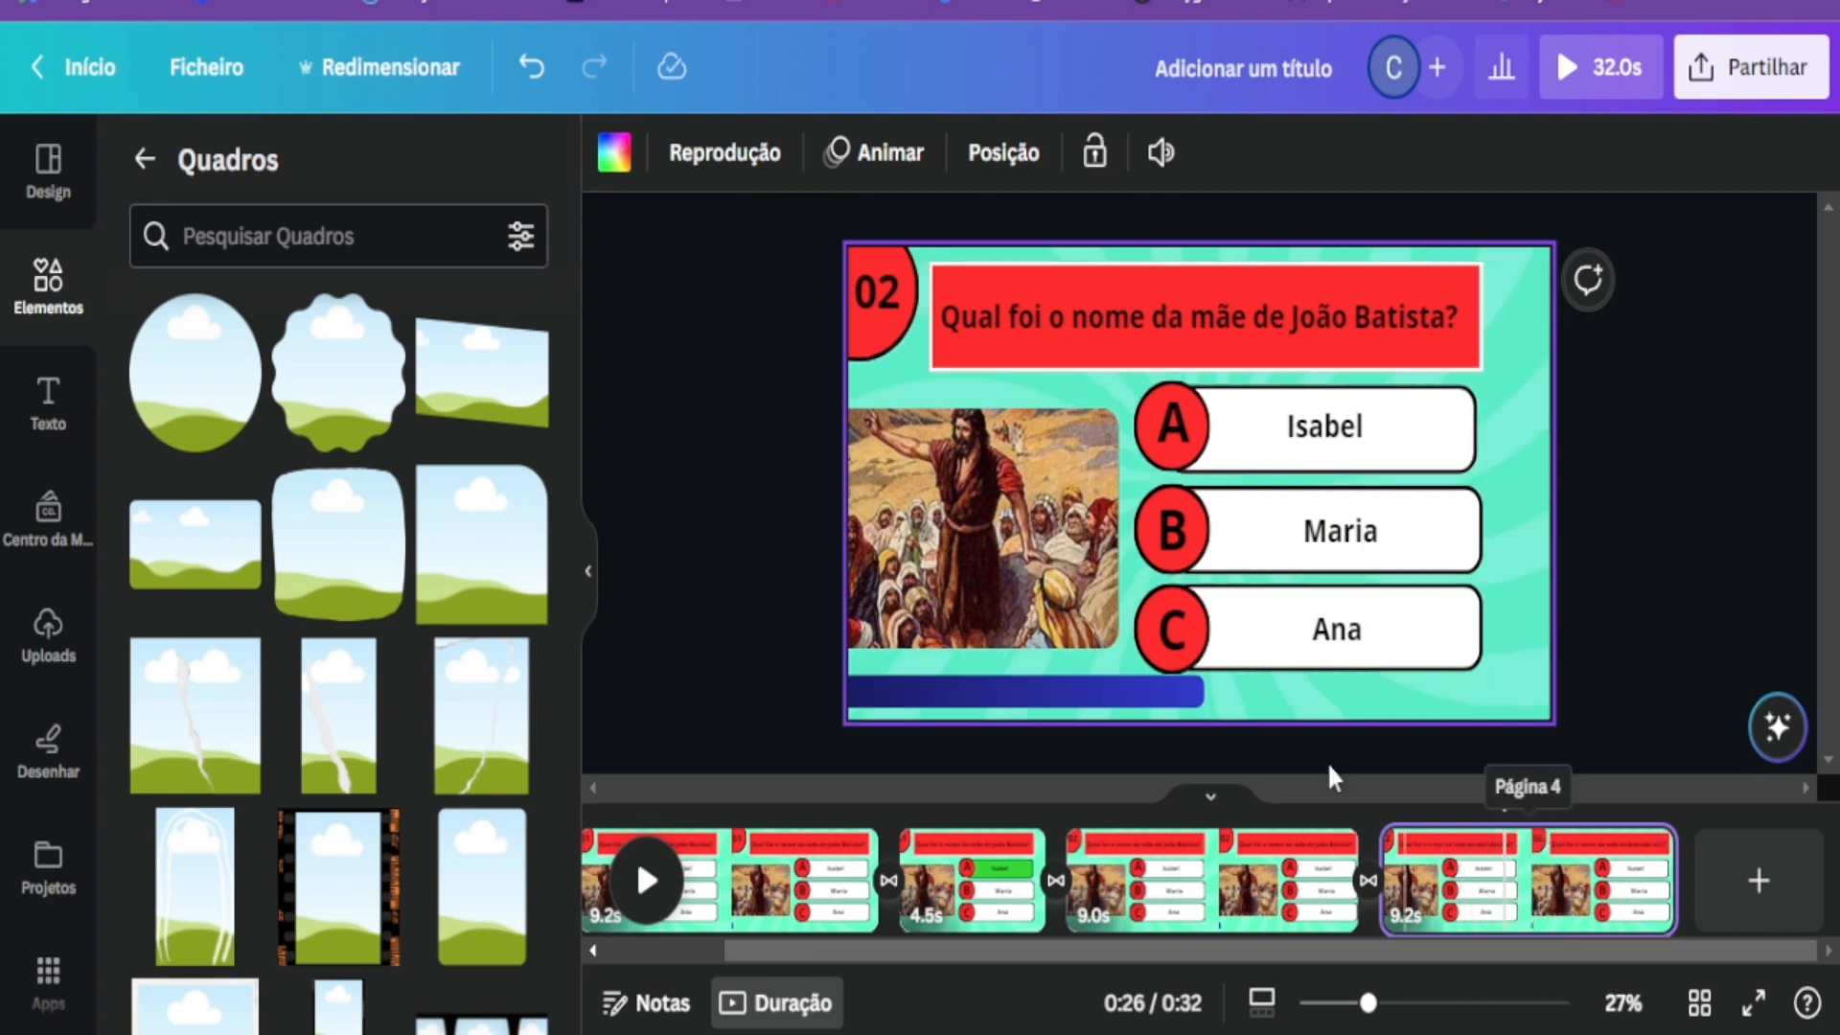
Delete the progress bar from the duplicated question 02 page.
click(909, 700)
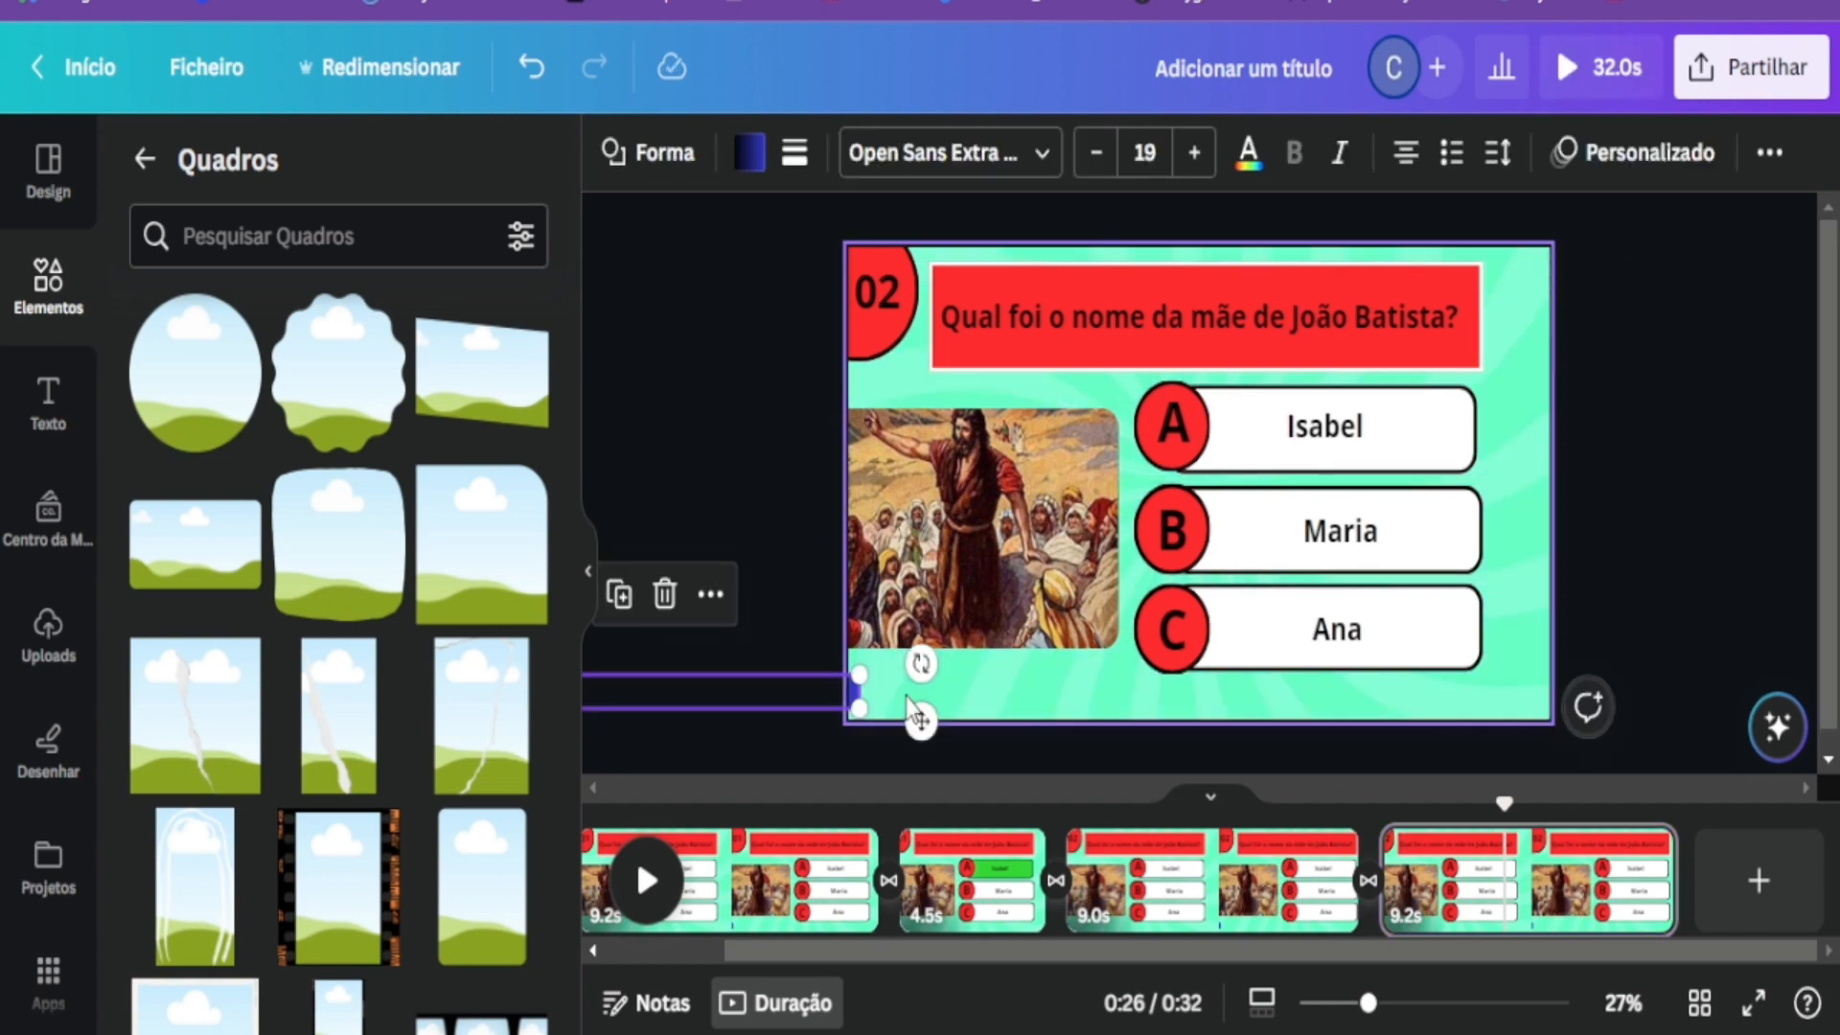
click(847, 713)
click(850, 693)
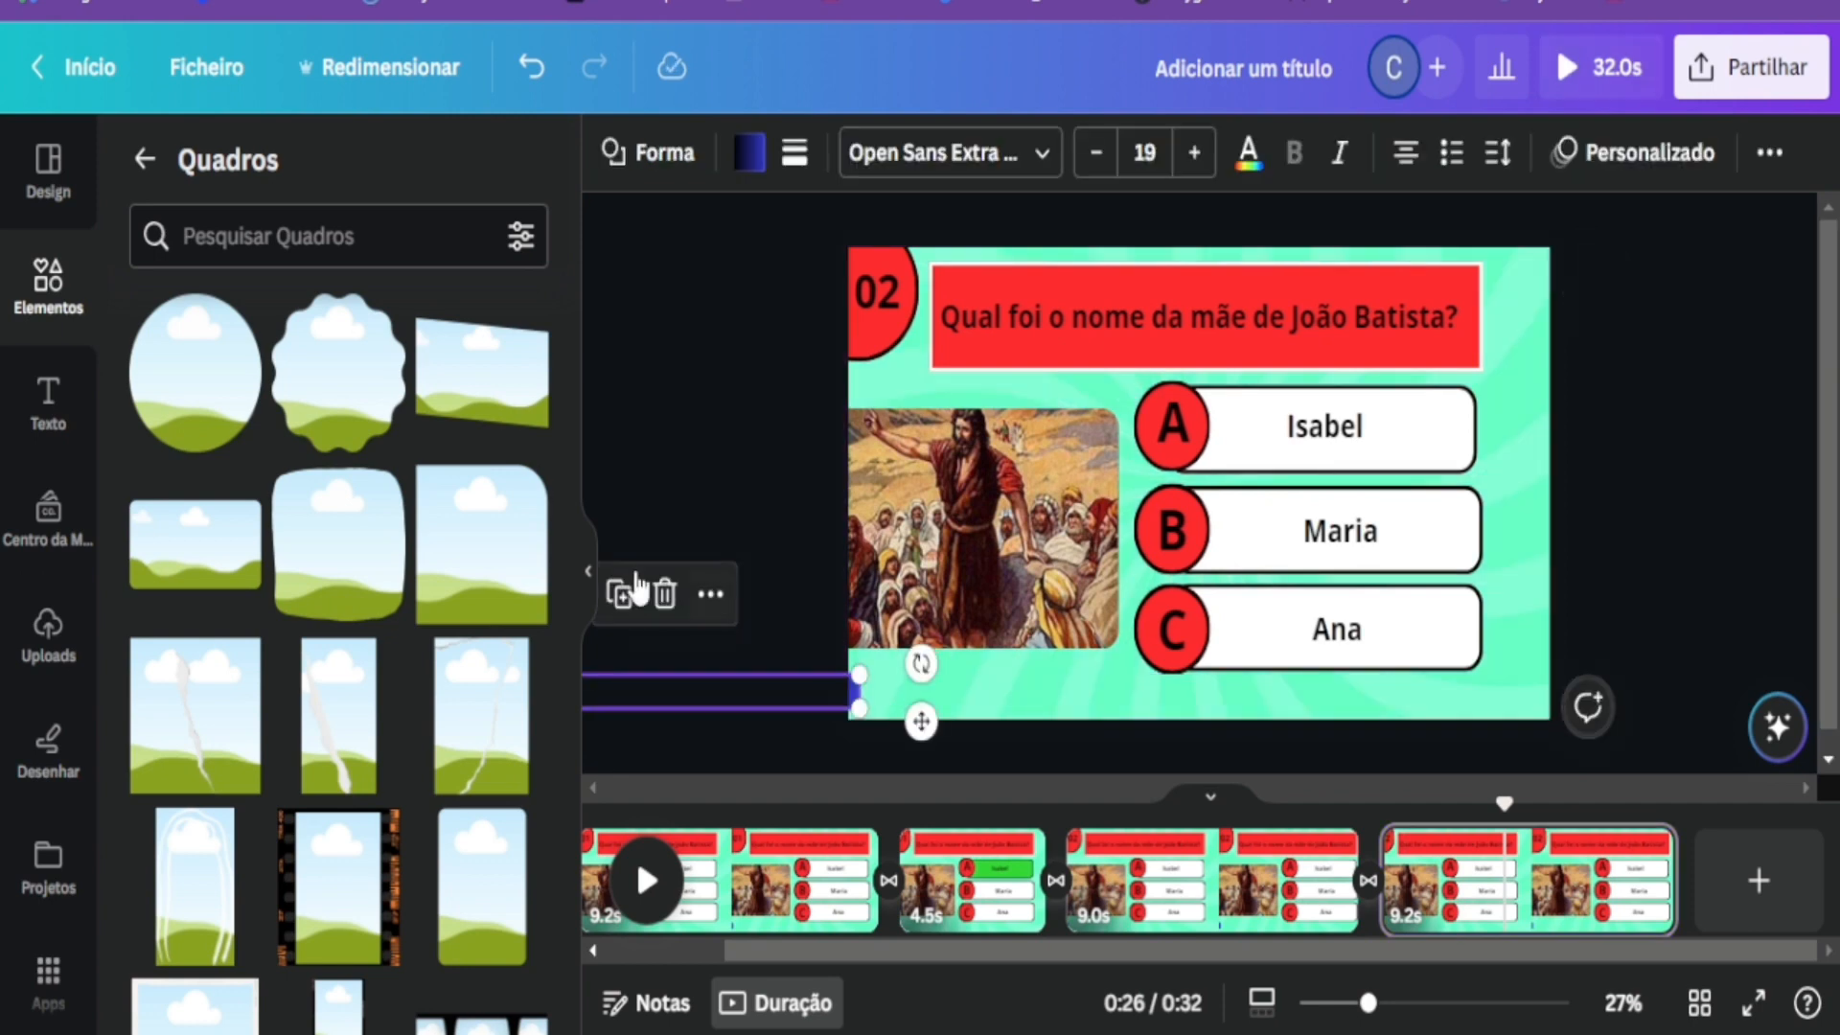
click(661, 600)
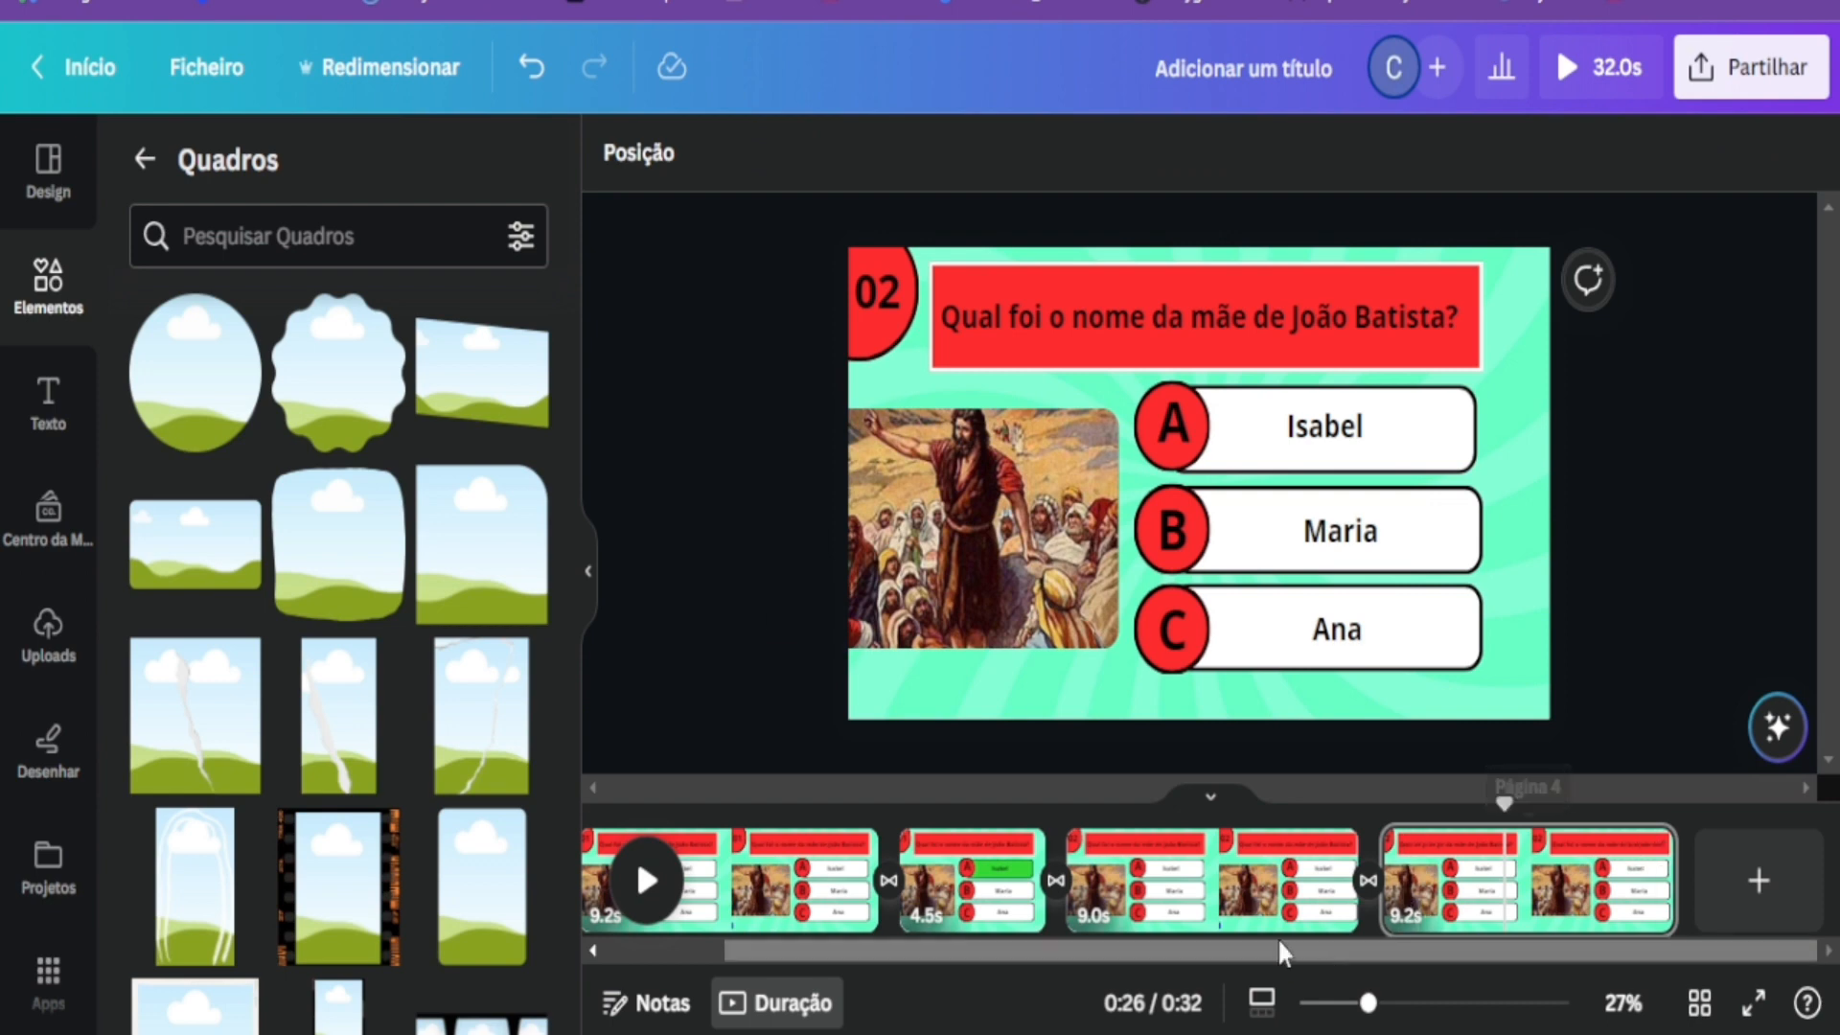
Compare the question 02 page with its copy, checking the progress bar and answer box A.
click(1246, 884)
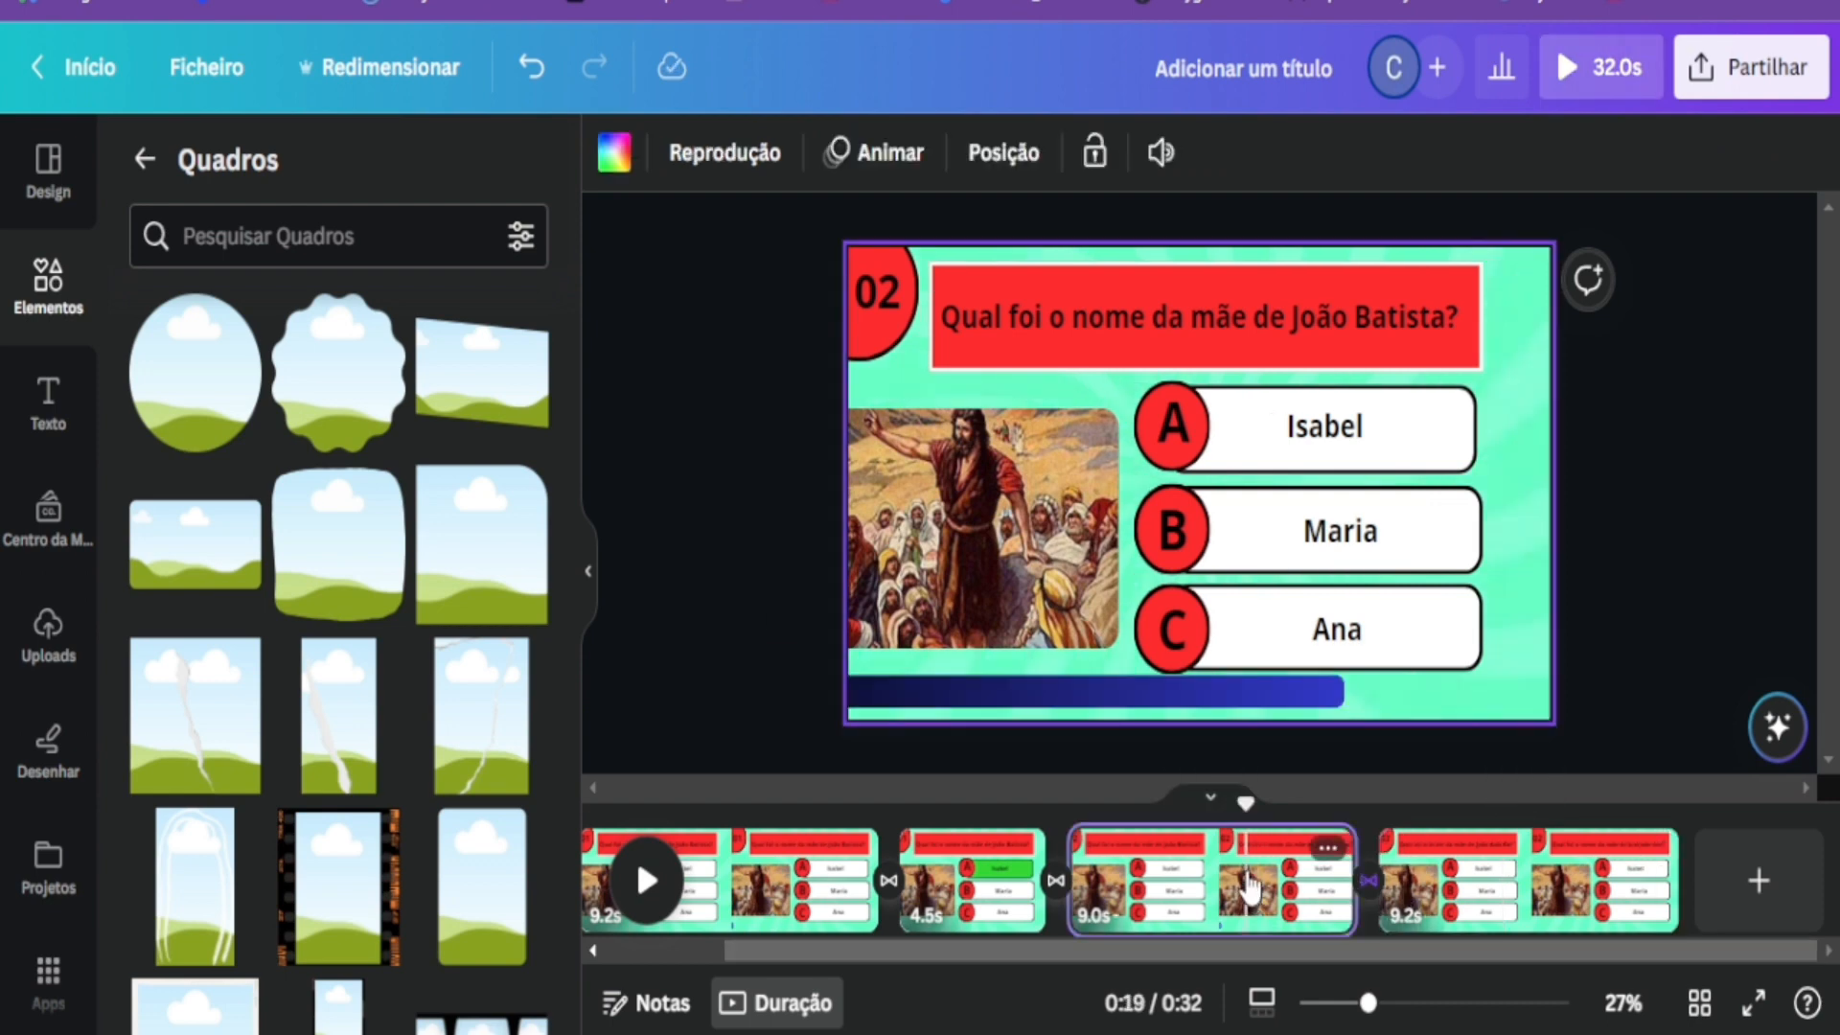
click(1500, 877)
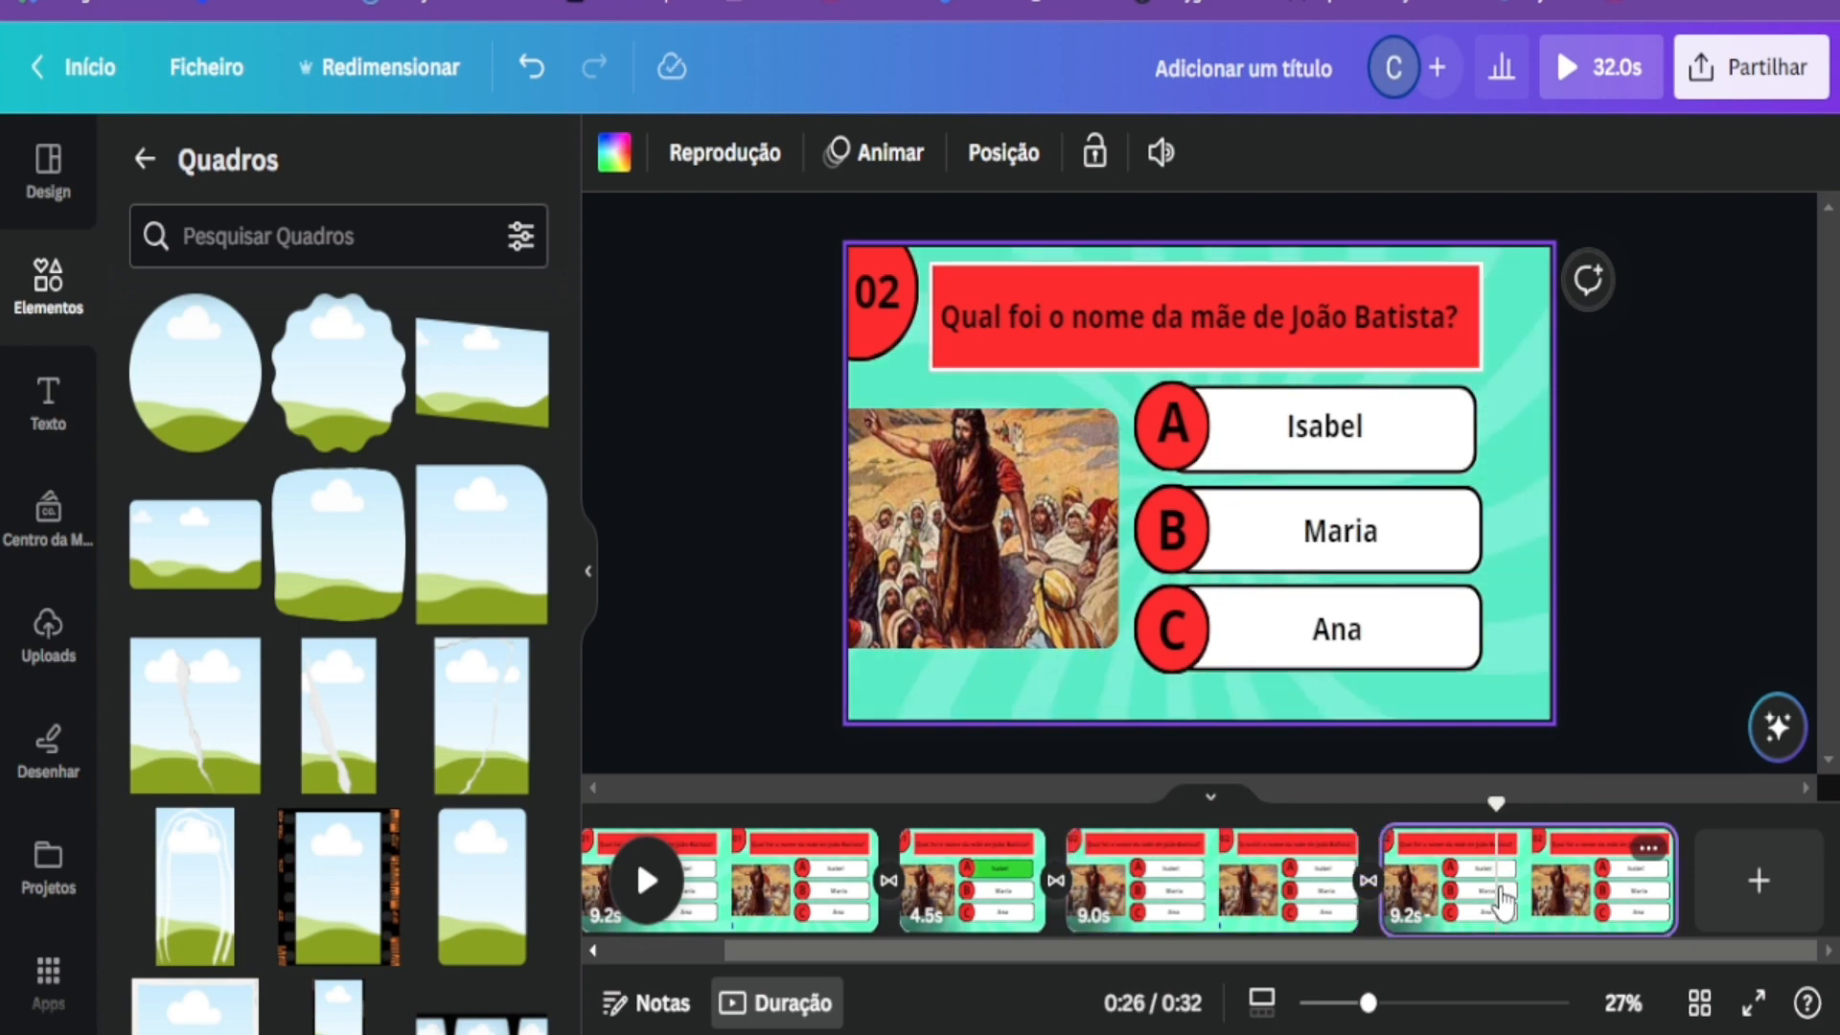
click(1457, 427)
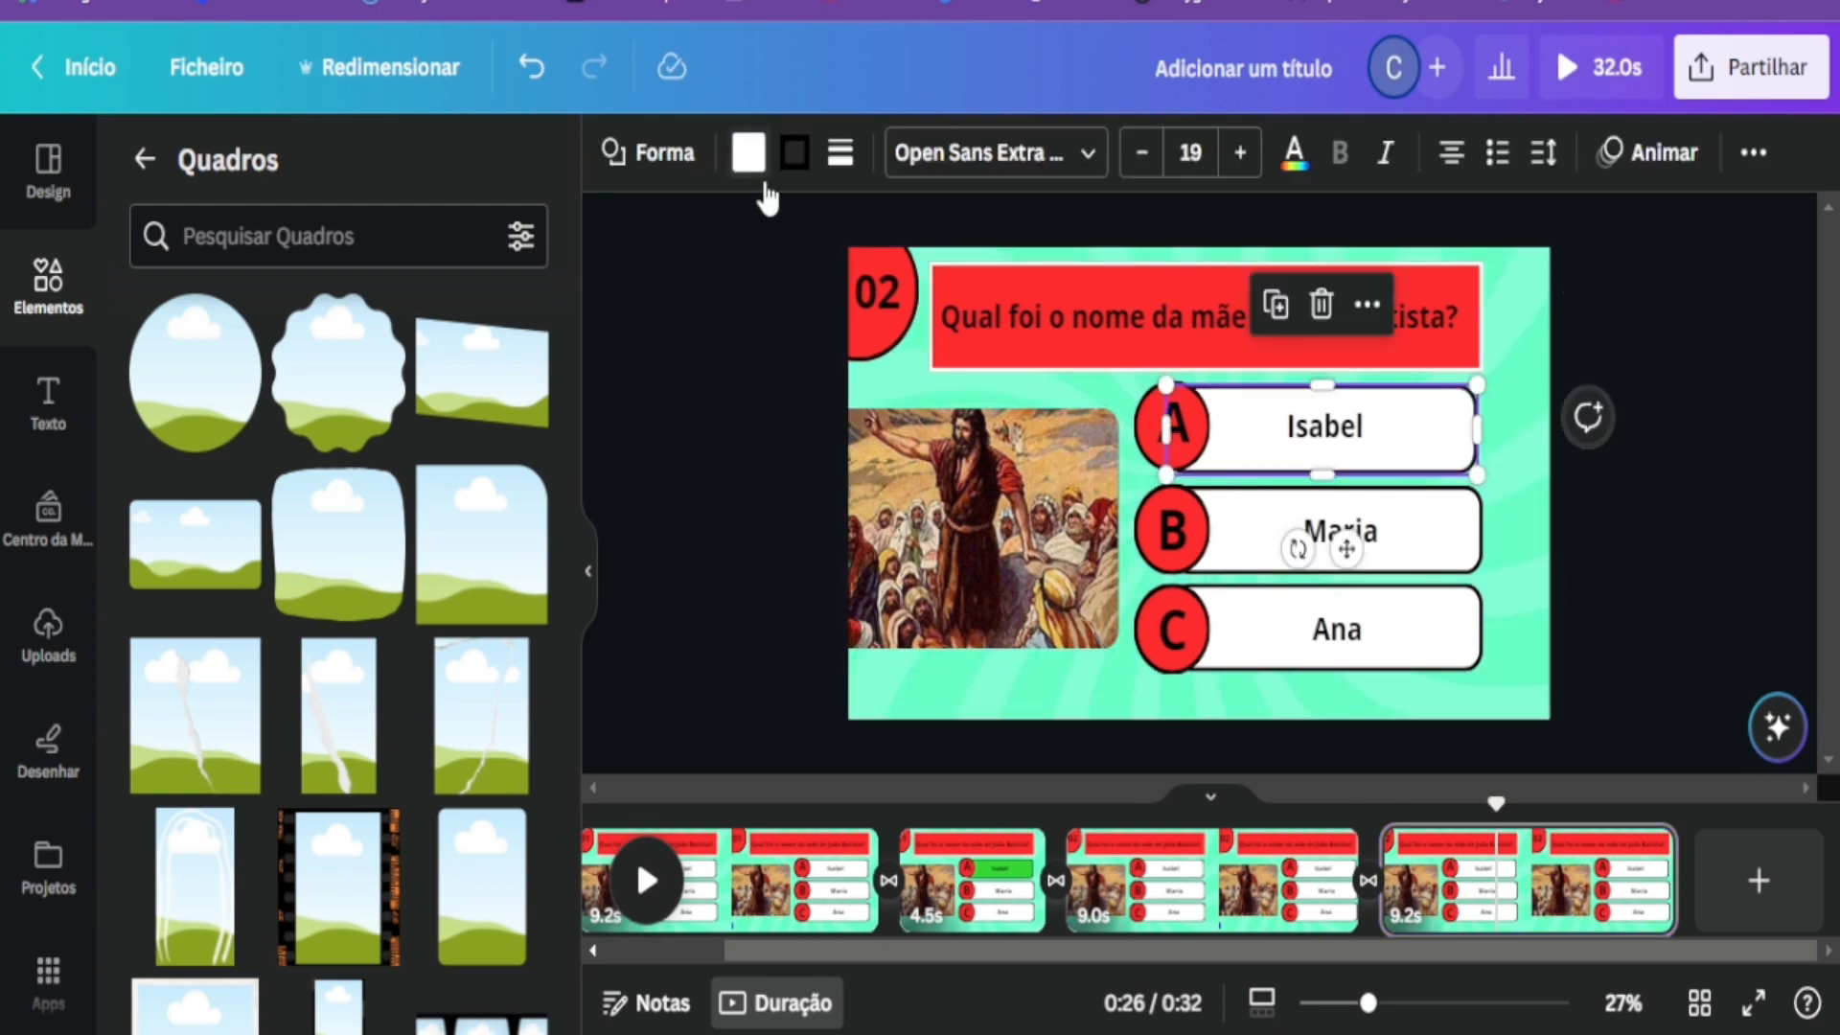
click(840, 583)
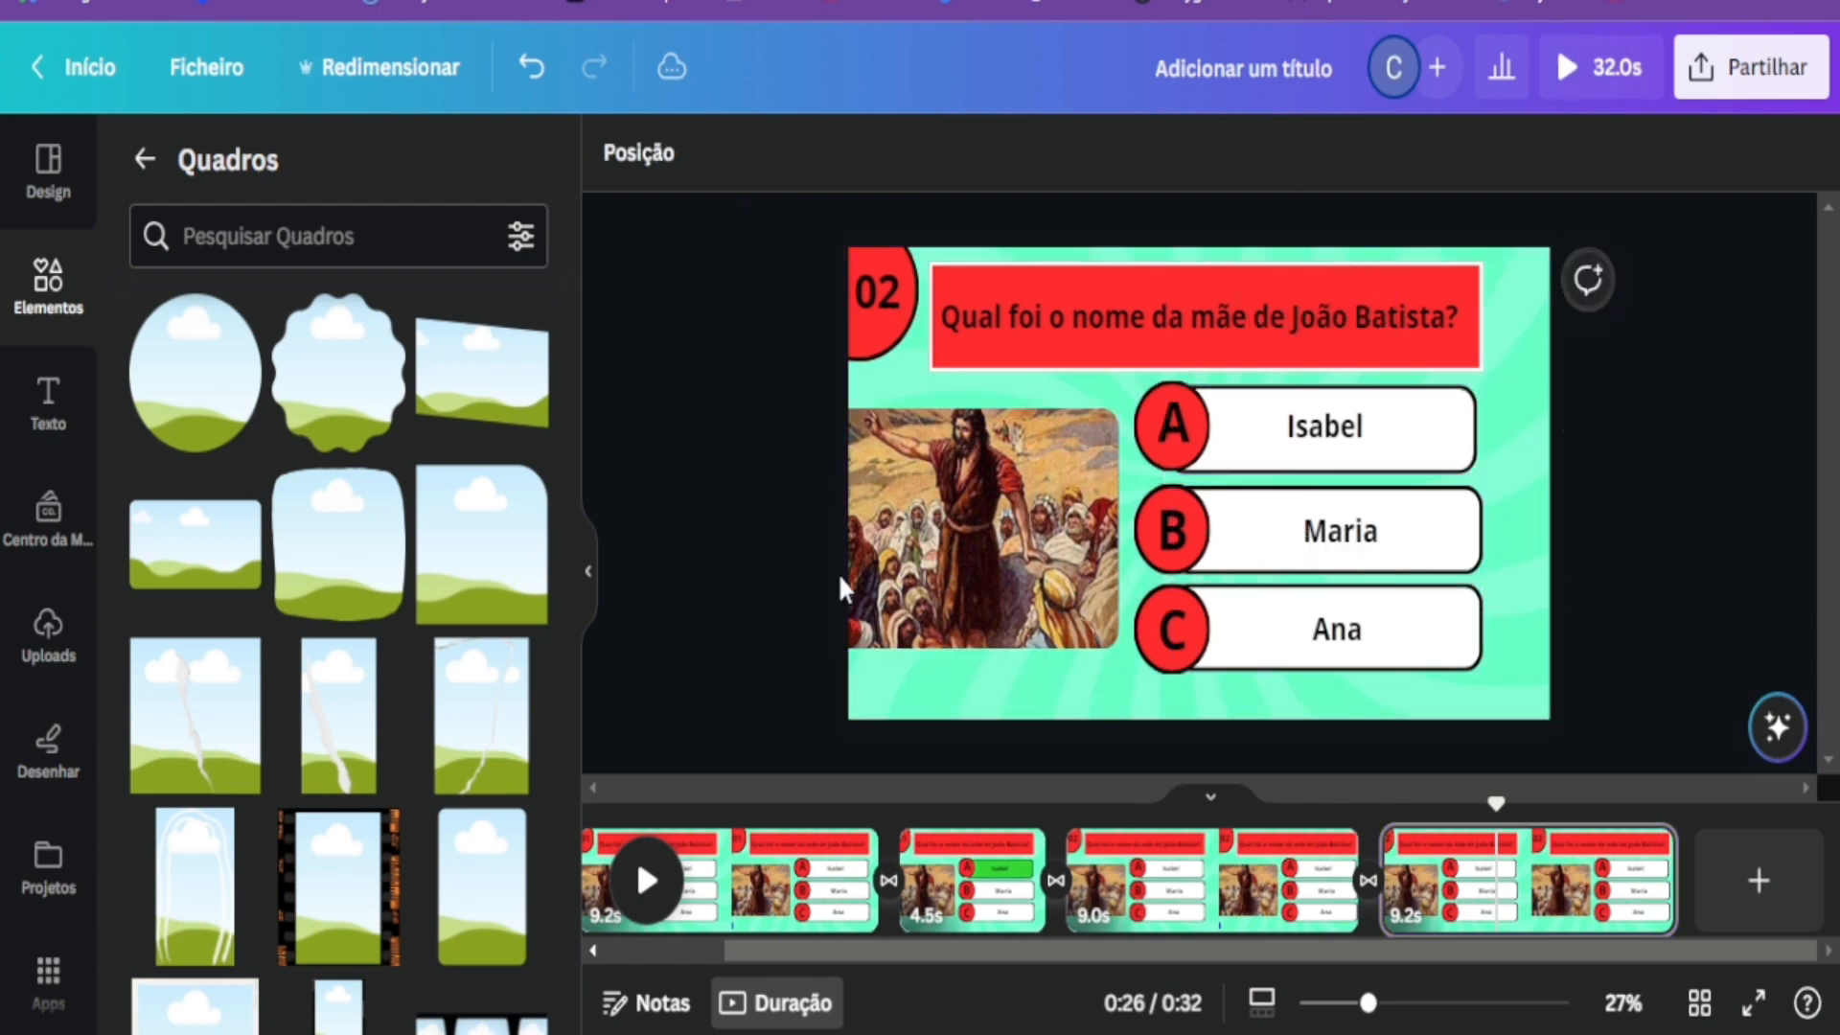
click(1155, 849)
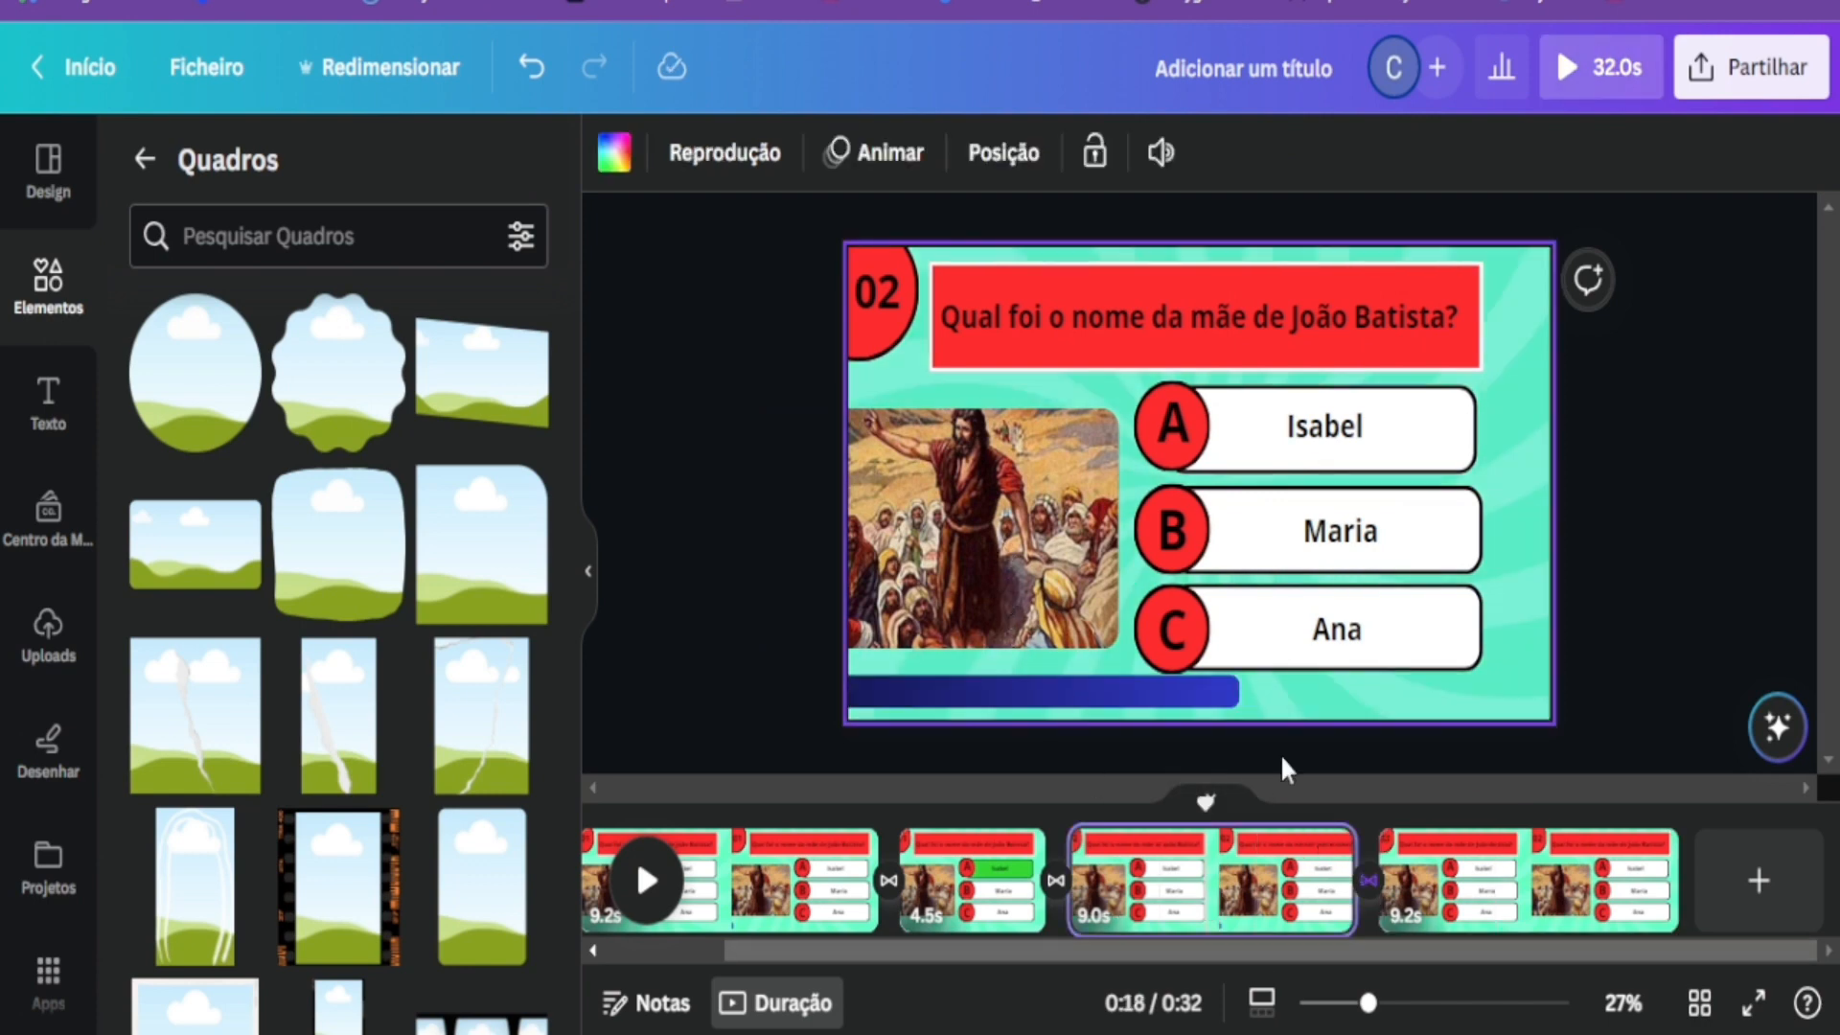
click(1505, 901)
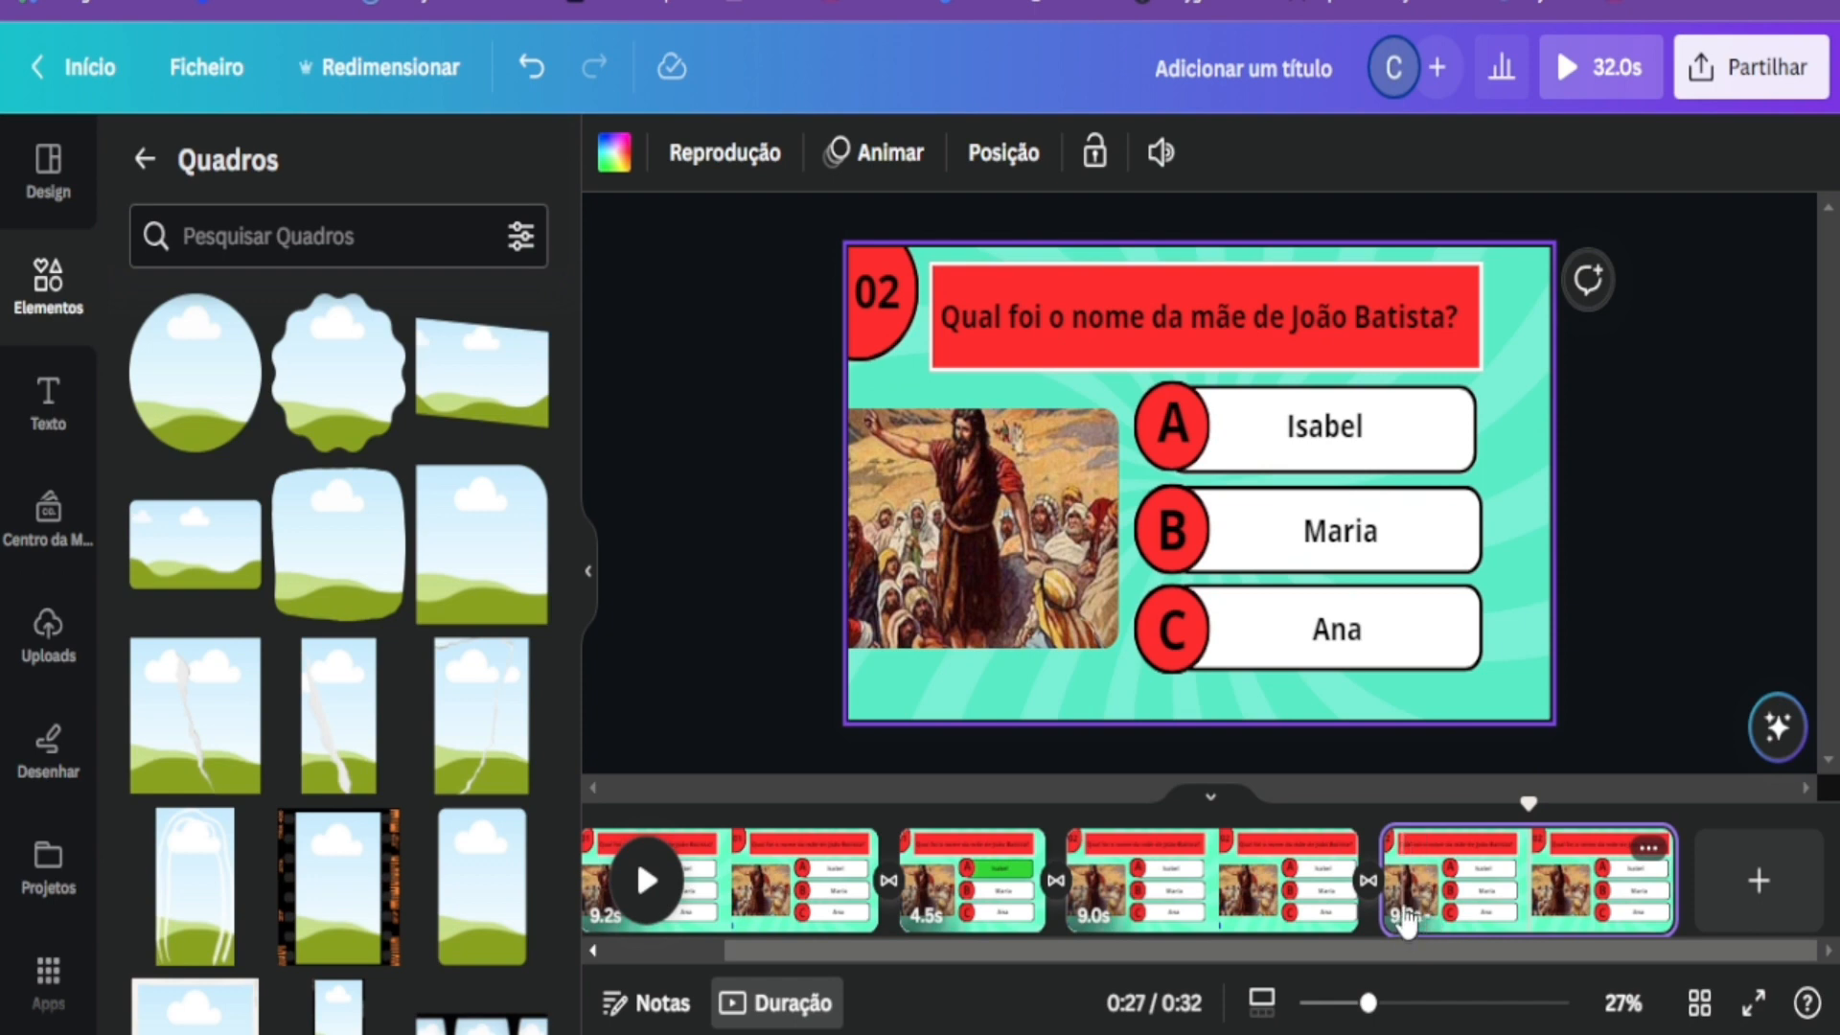
Trim the background video of the last page to 5.0 s so the page is shorter.
click(1452, 901)
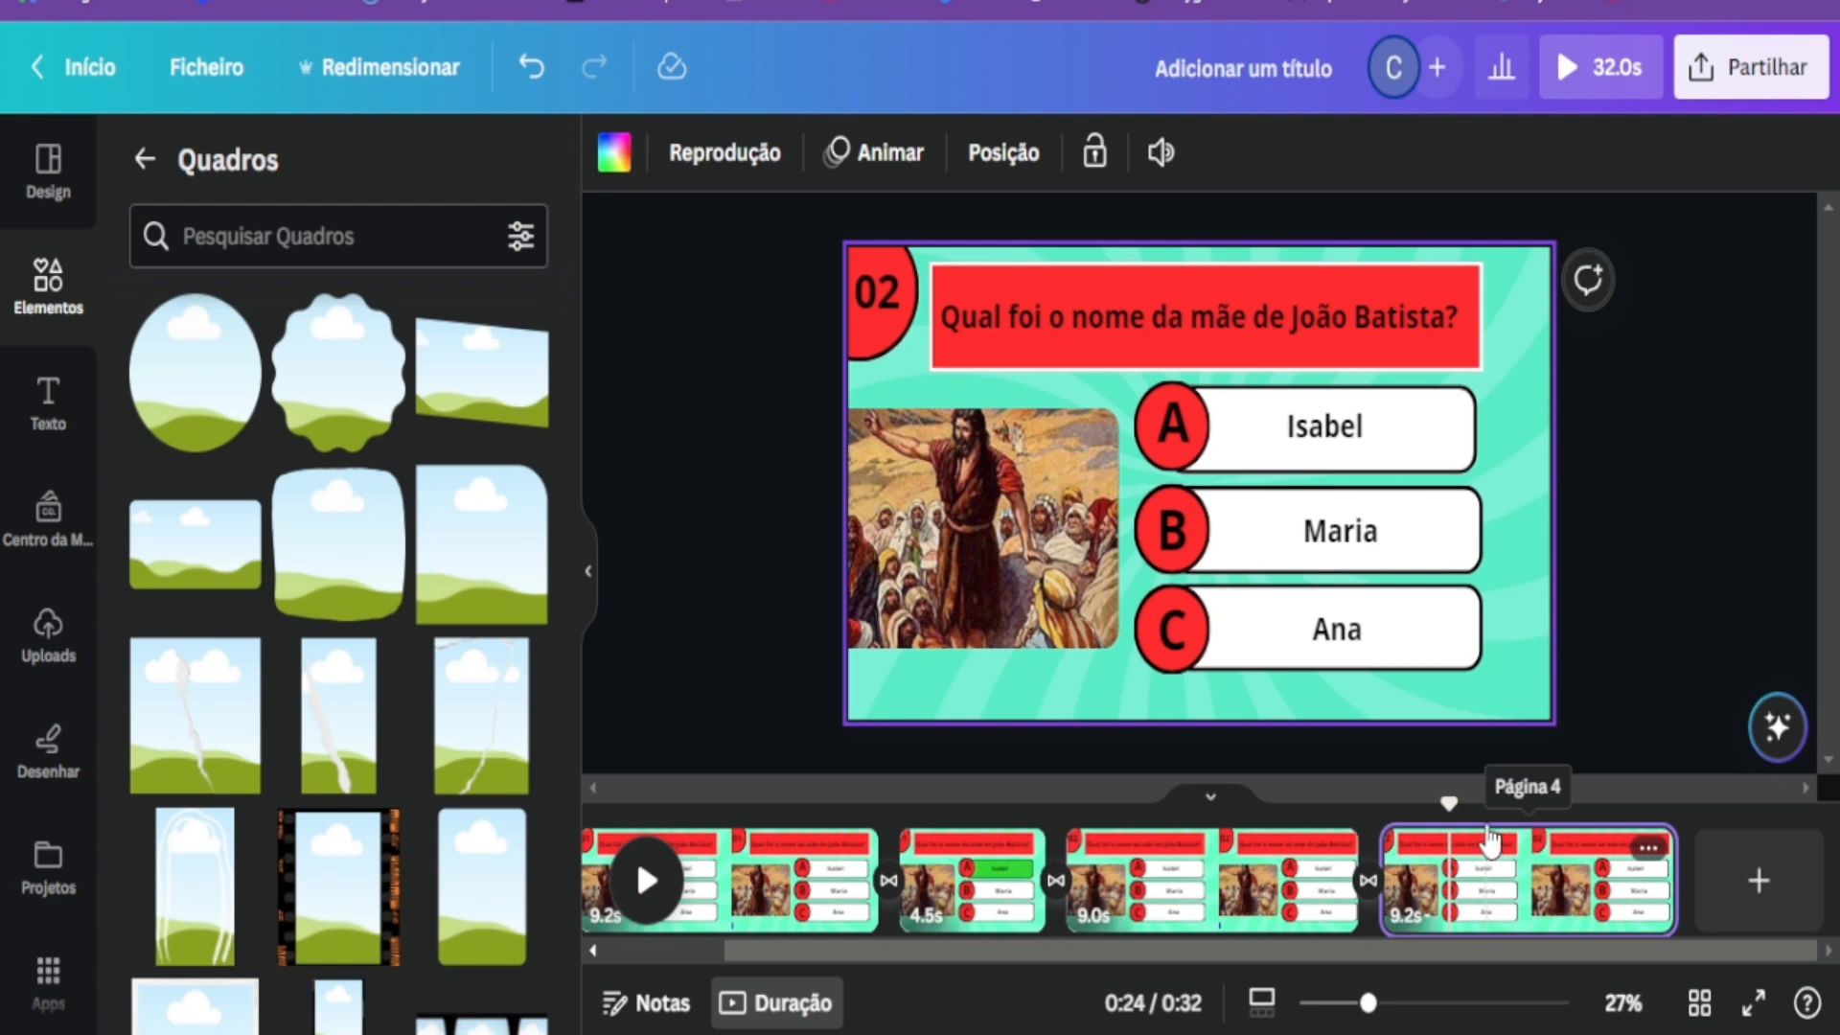
click(1406, 916)
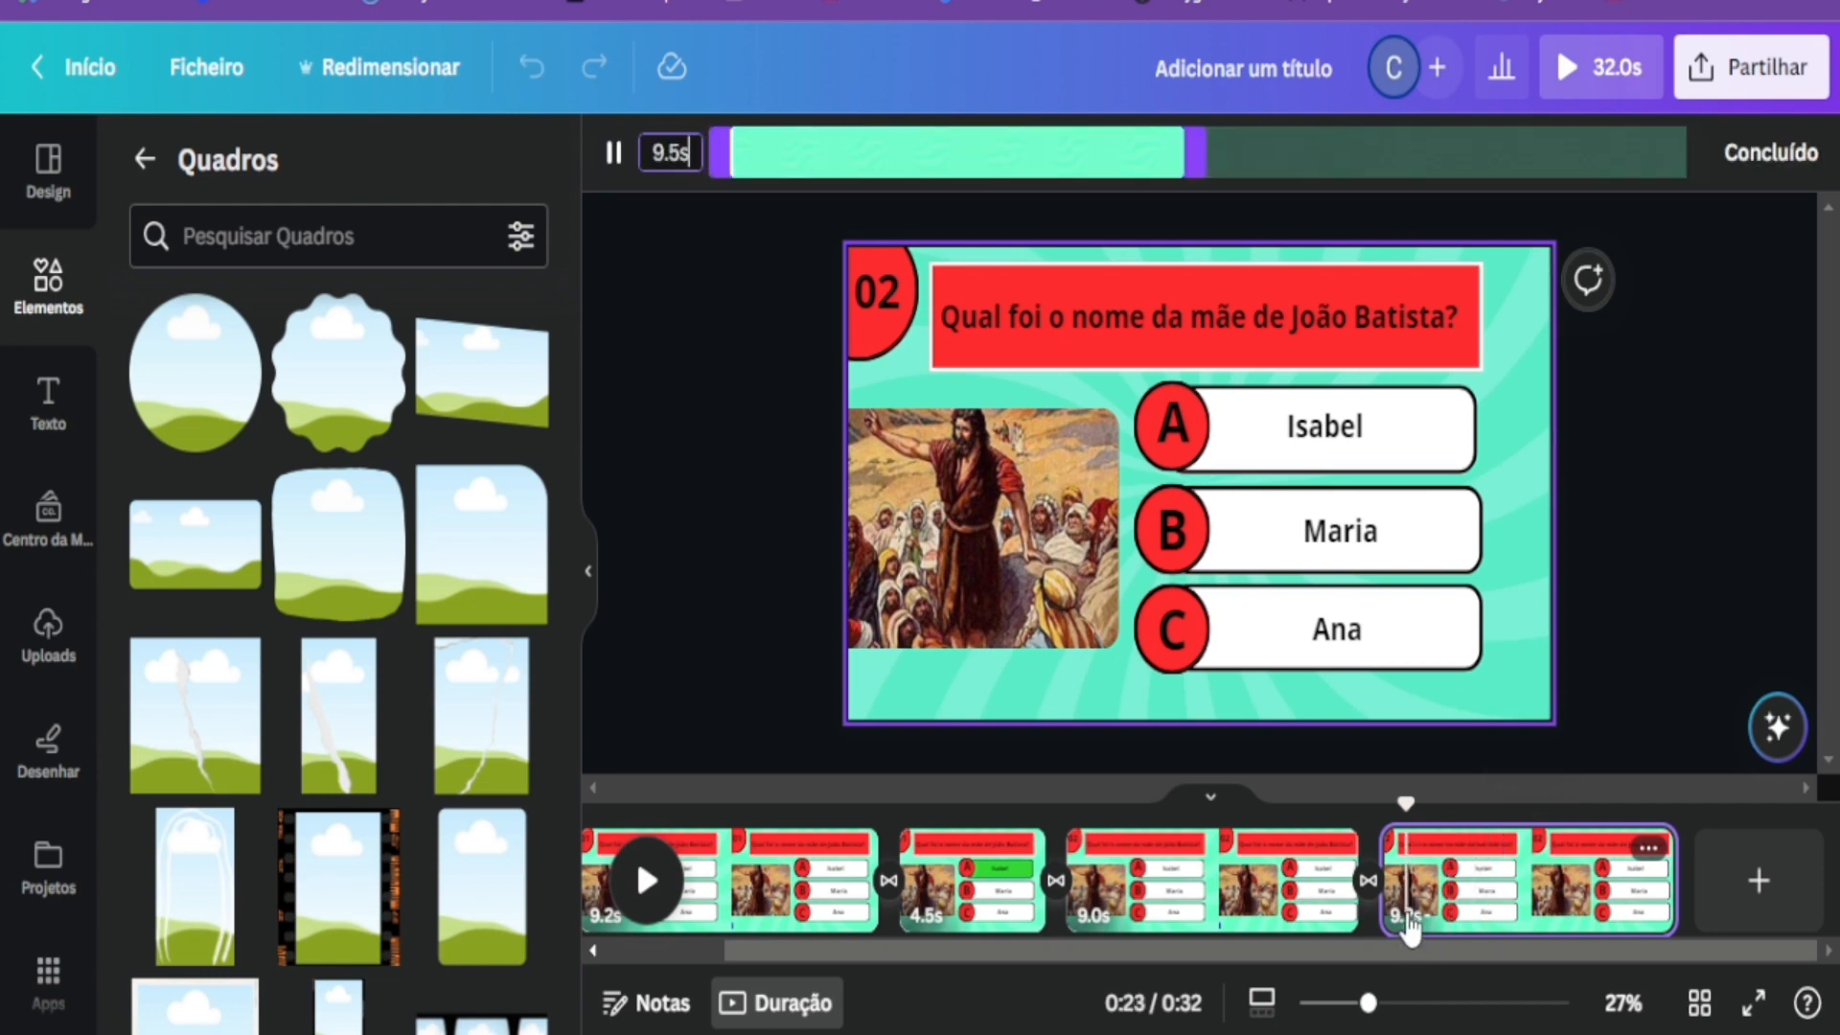
click(698, 149)
text(5)
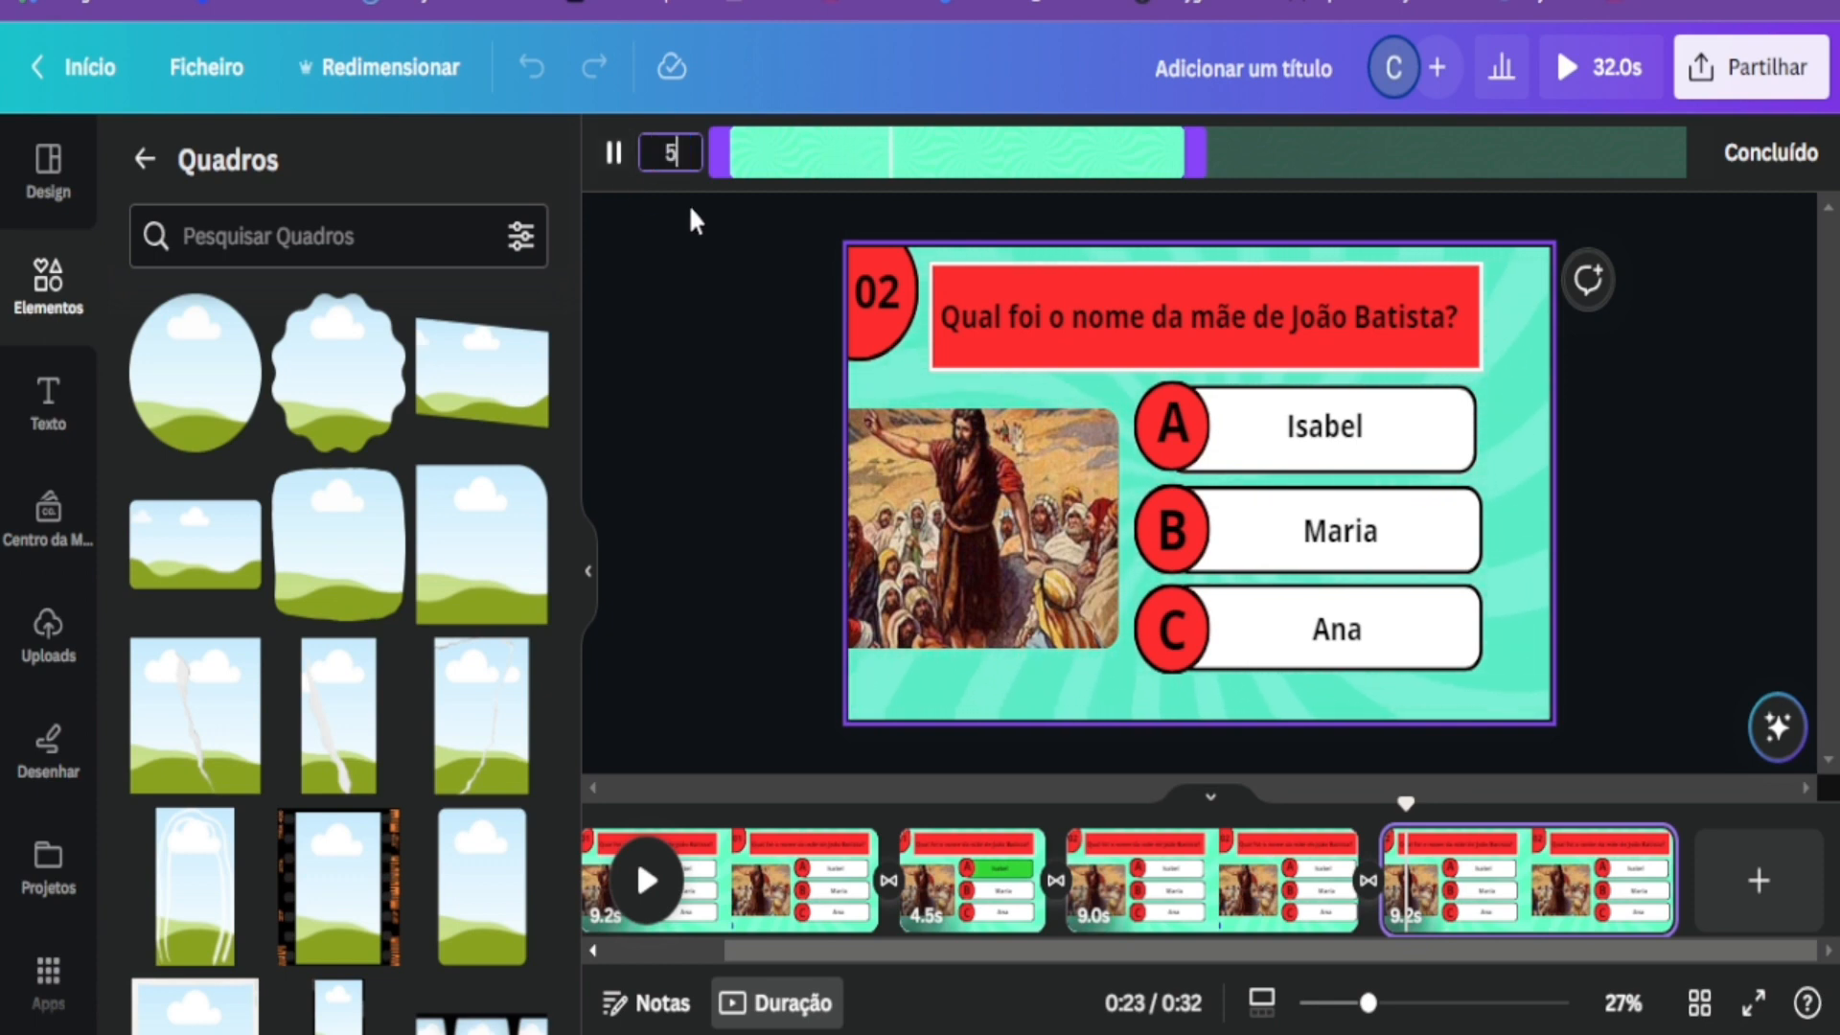
key(Return)
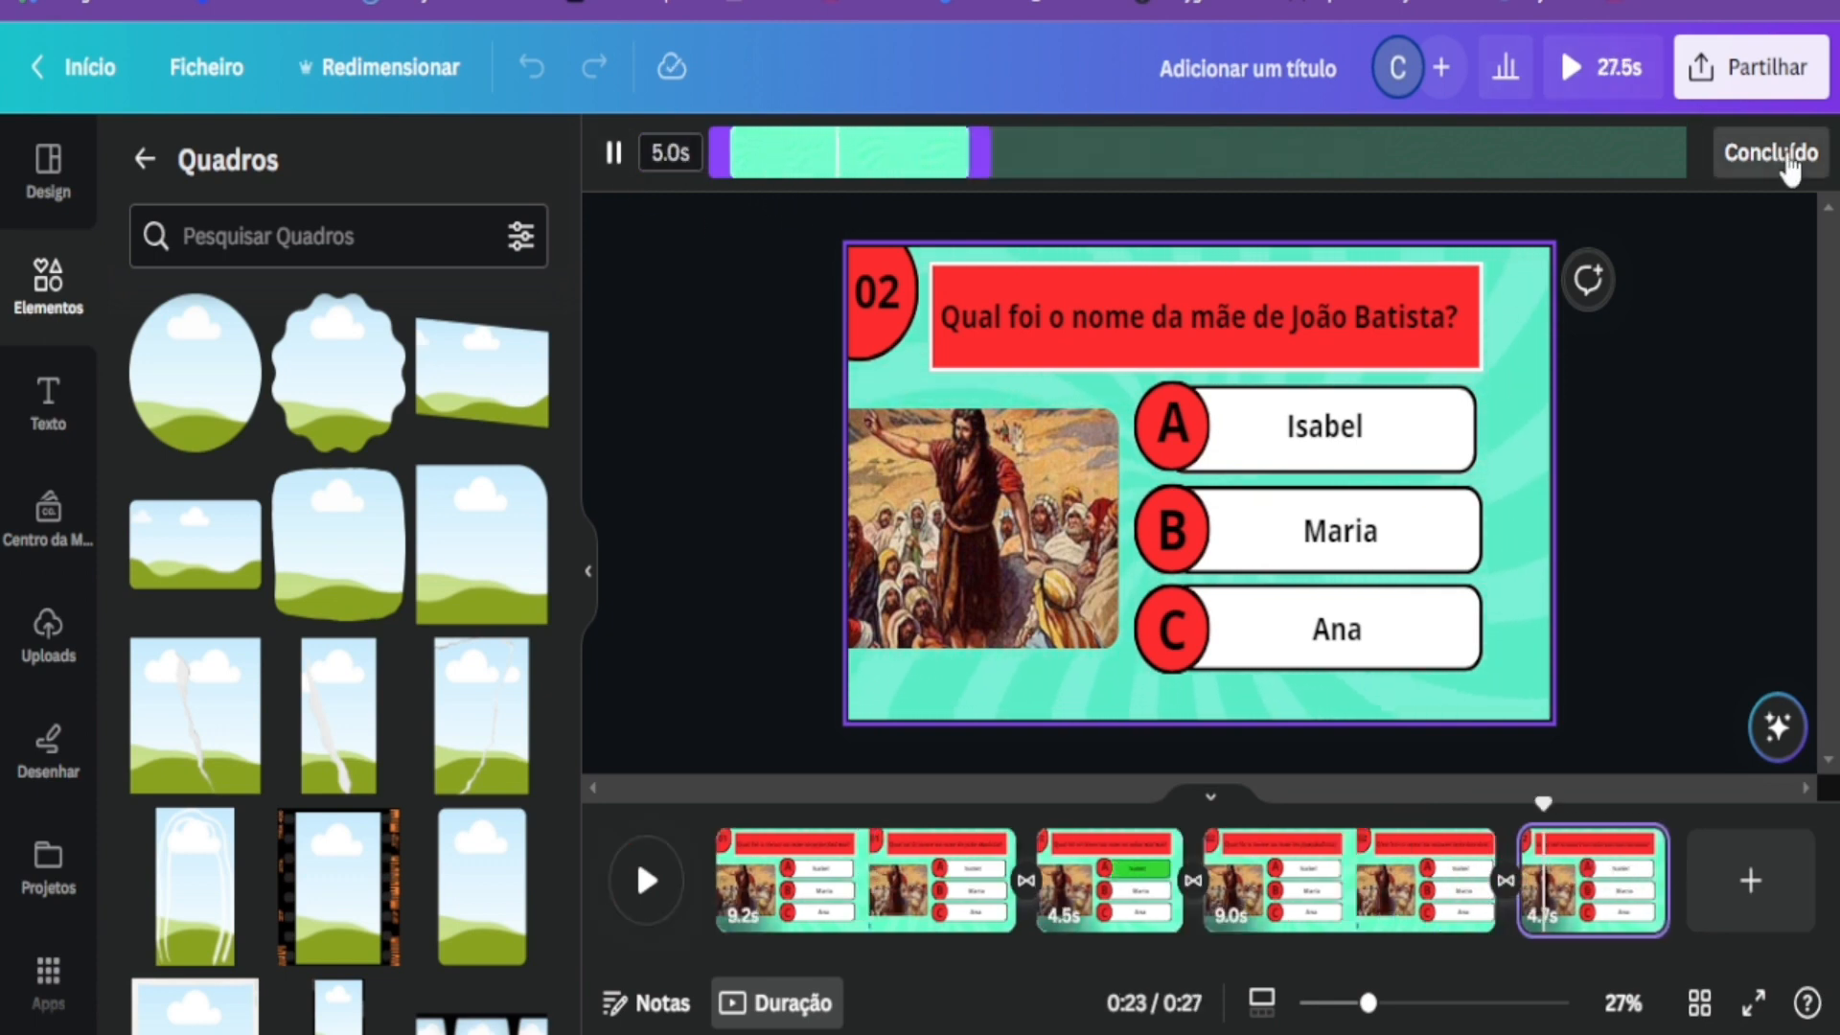
click(1788, 161)
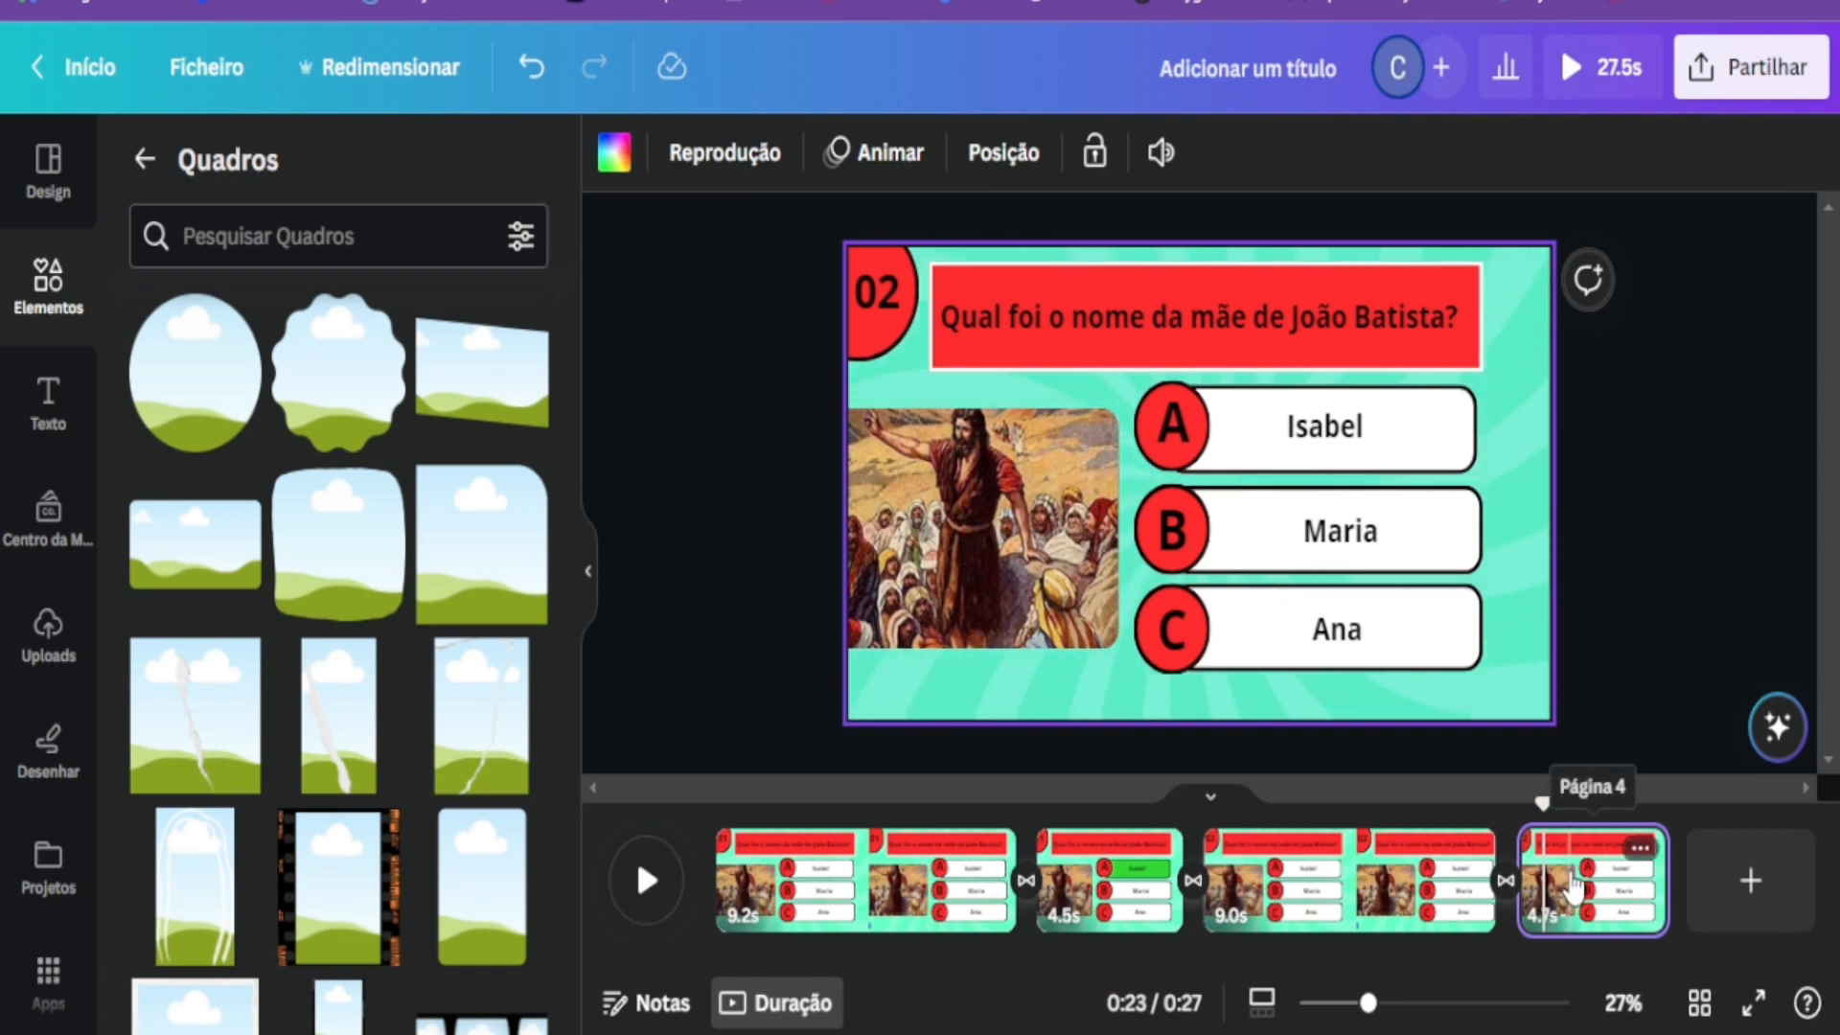